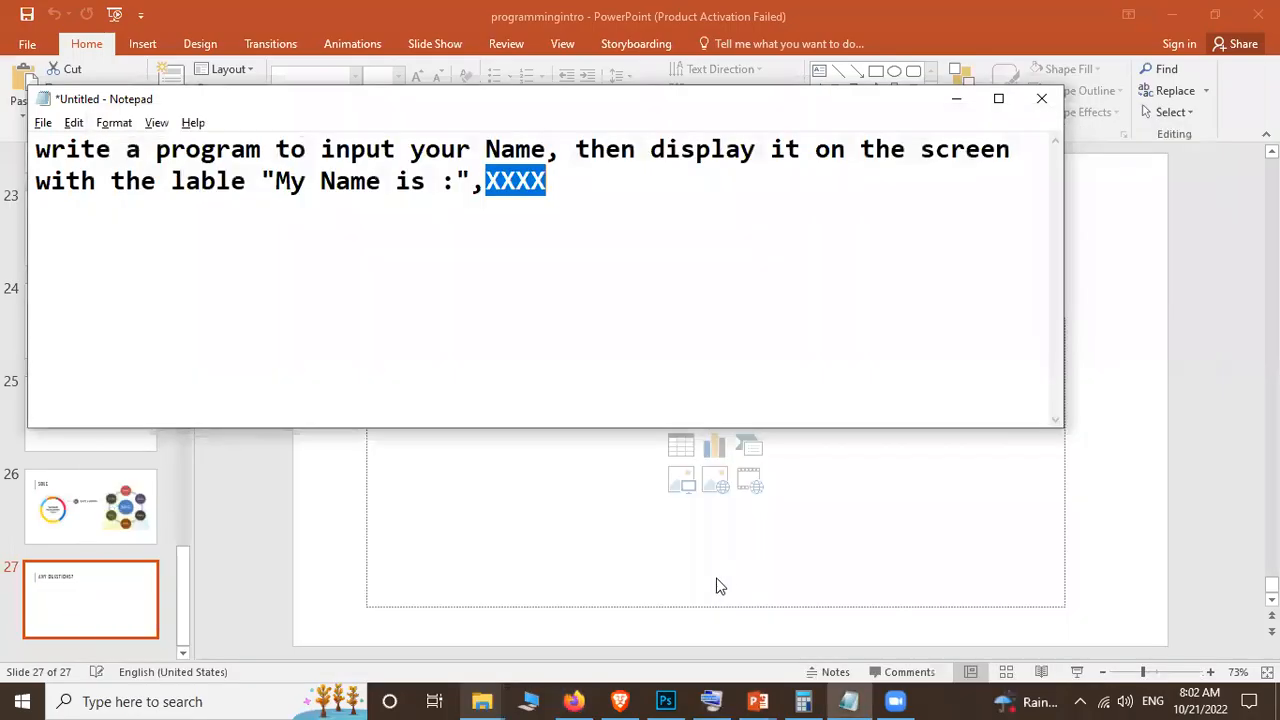
# Step: Launch Word 2016 and dismiss the Office activation wizard
pyautogui.click(168, 701)
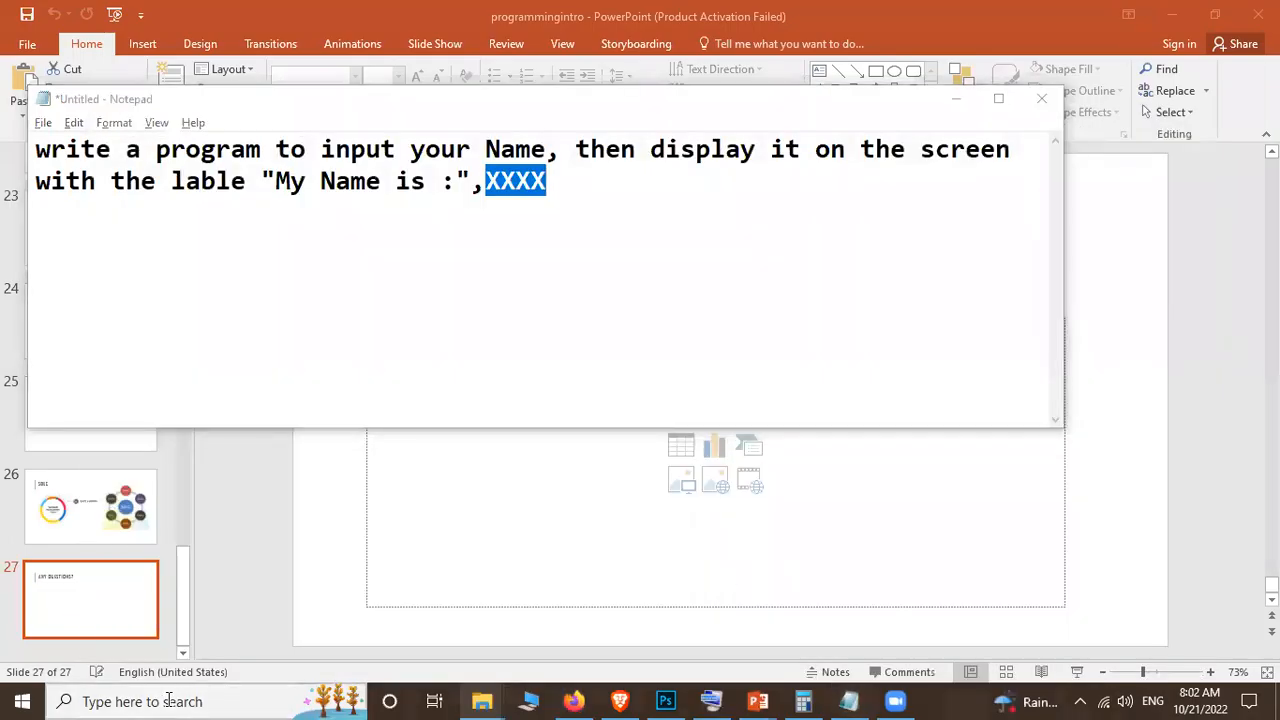
pyautogui.write('word')
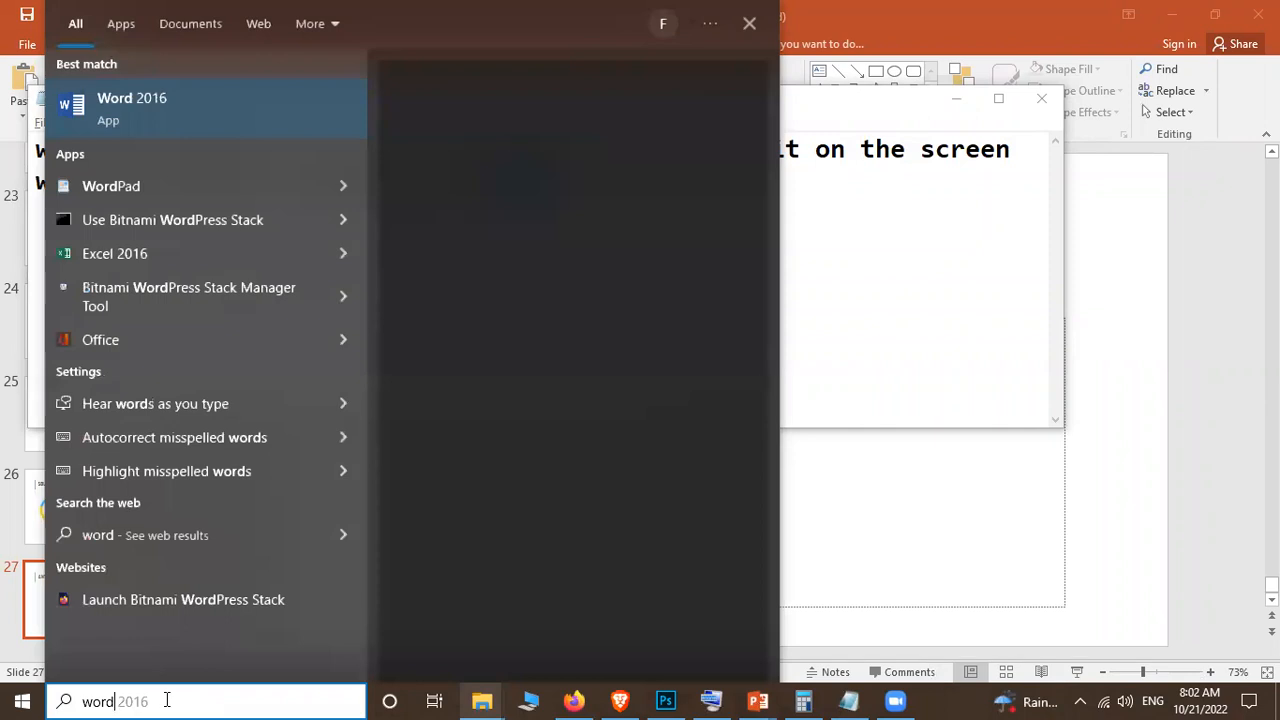
pyautogui.click(255, 122)
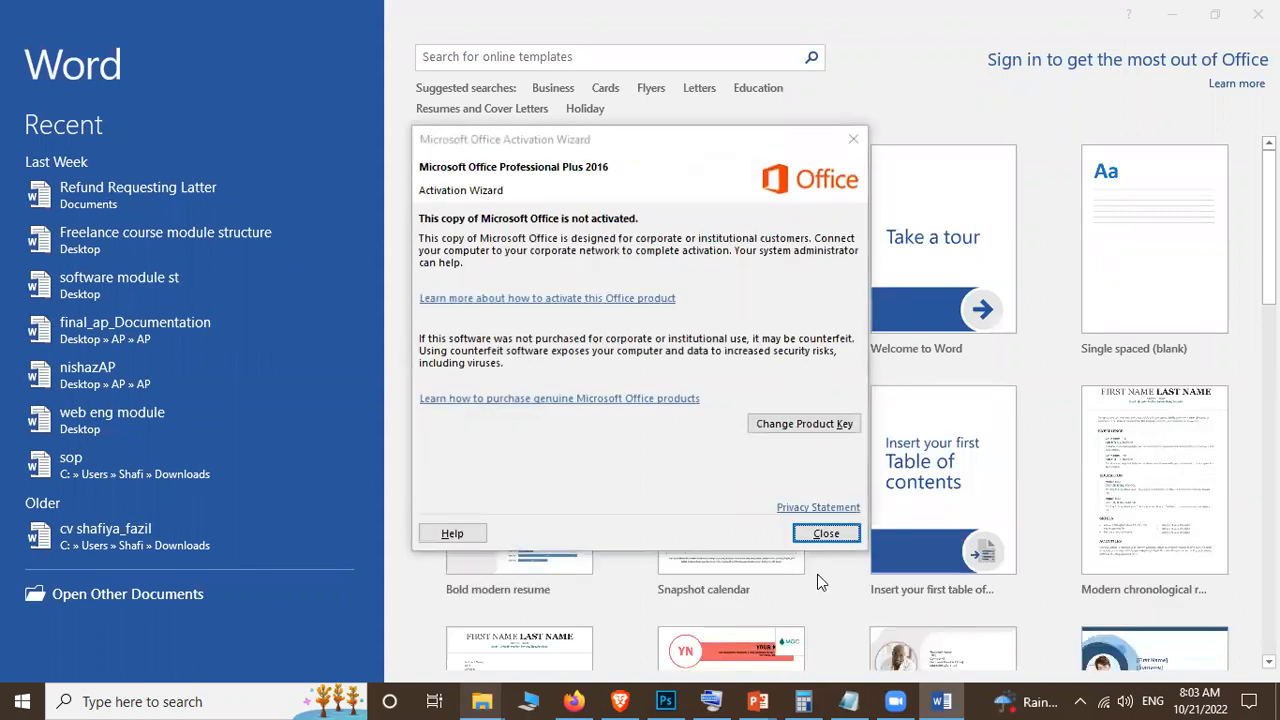
pyautogui.click(829, 534)
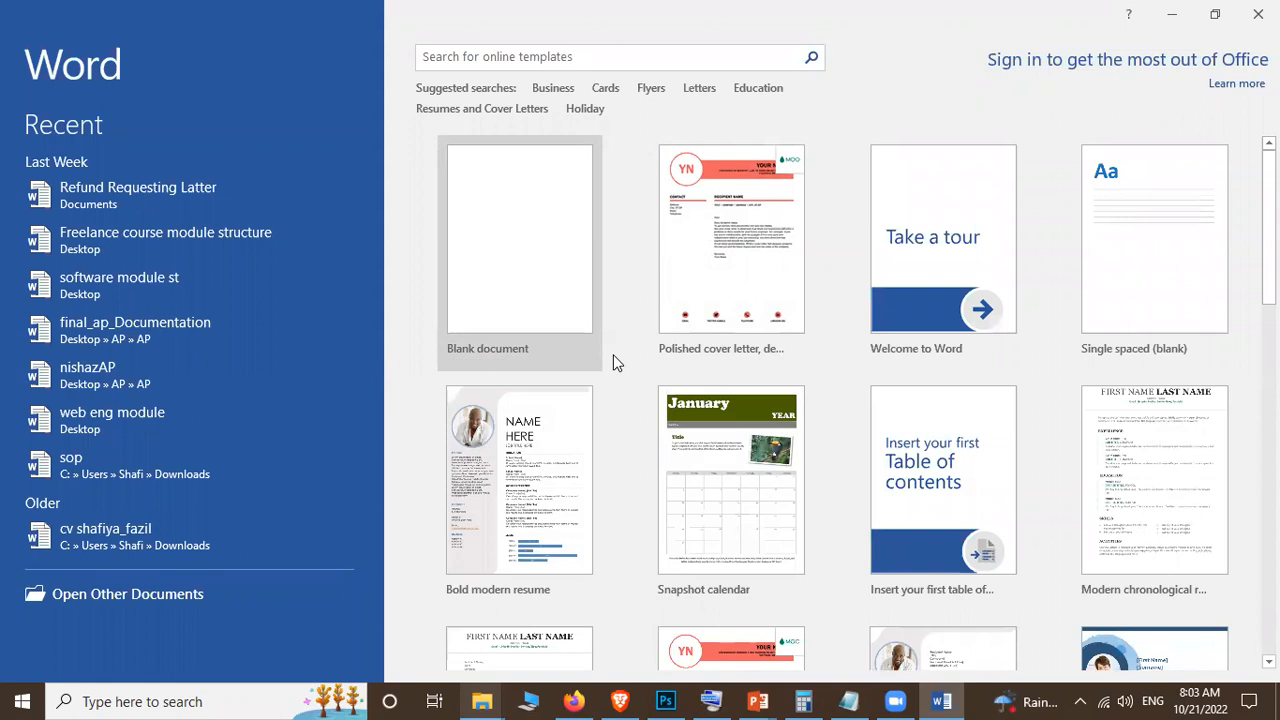
pyautogui.click(613, 354)
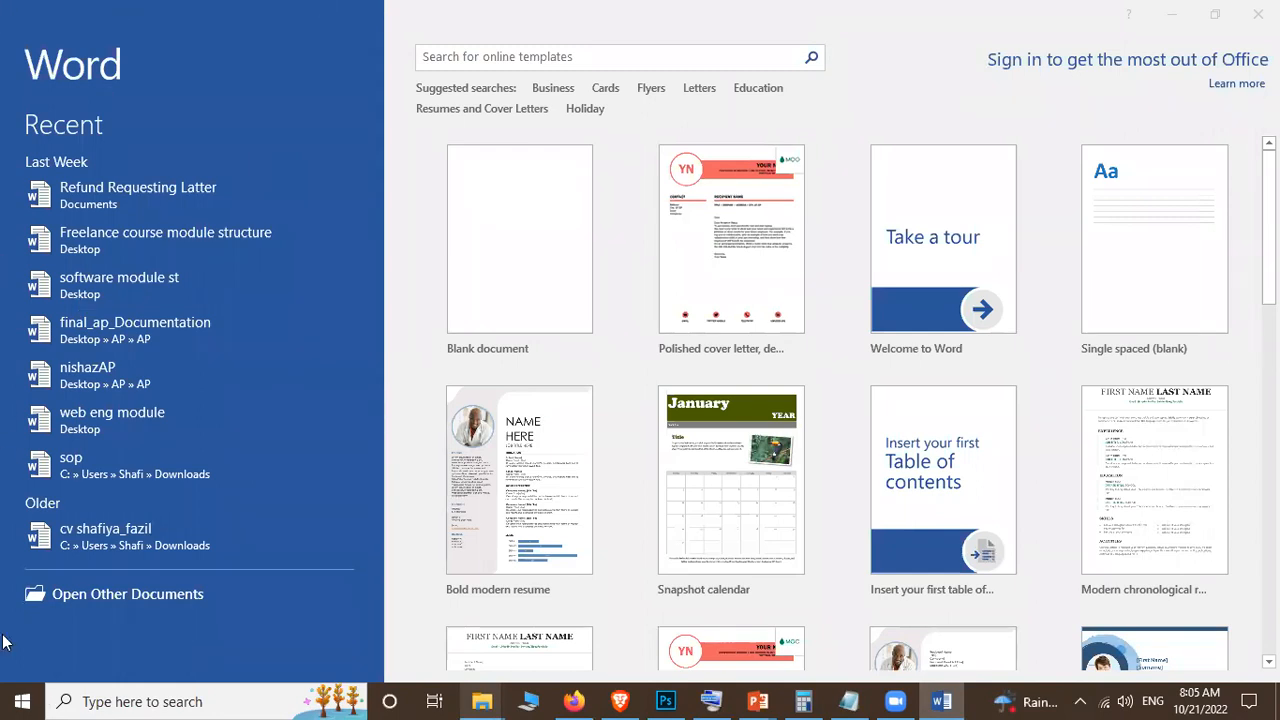
pyautogui.click(52, 700)
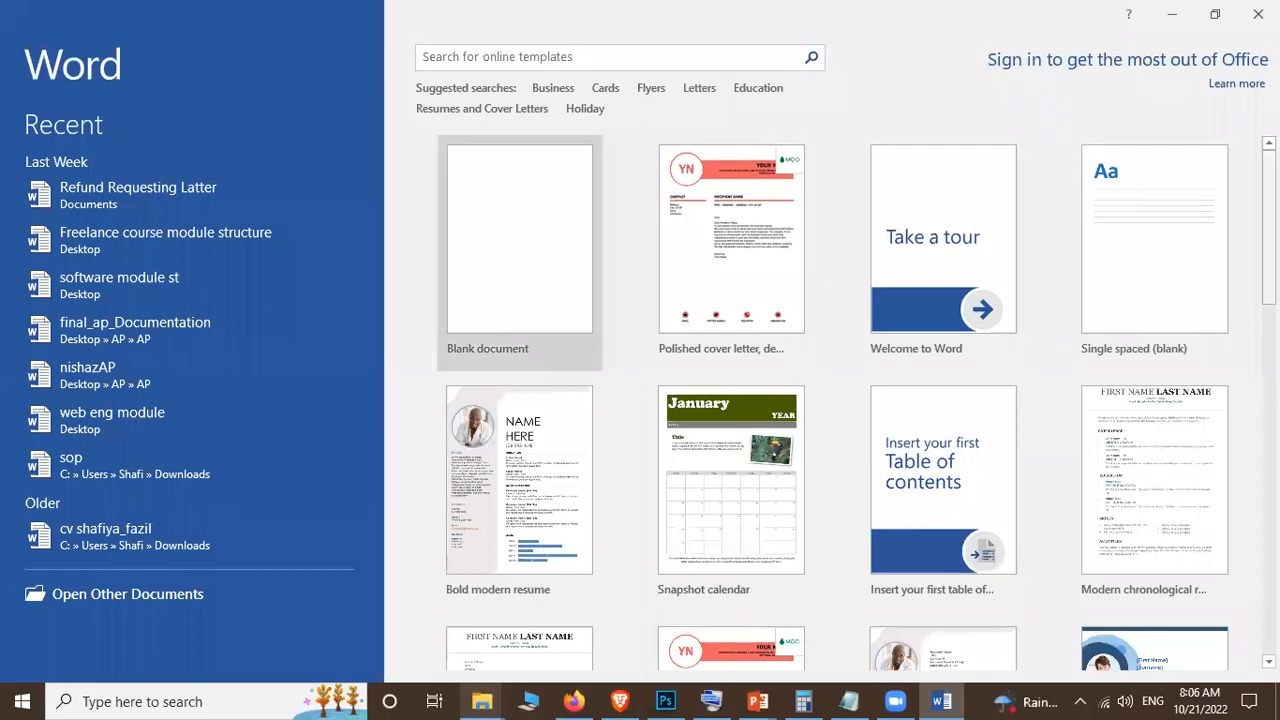
# Step: Look through the document templates offered on Word's start screen, from the blank document to the party invitation flyer
pyautogui.scroll(-2, 830, 400)
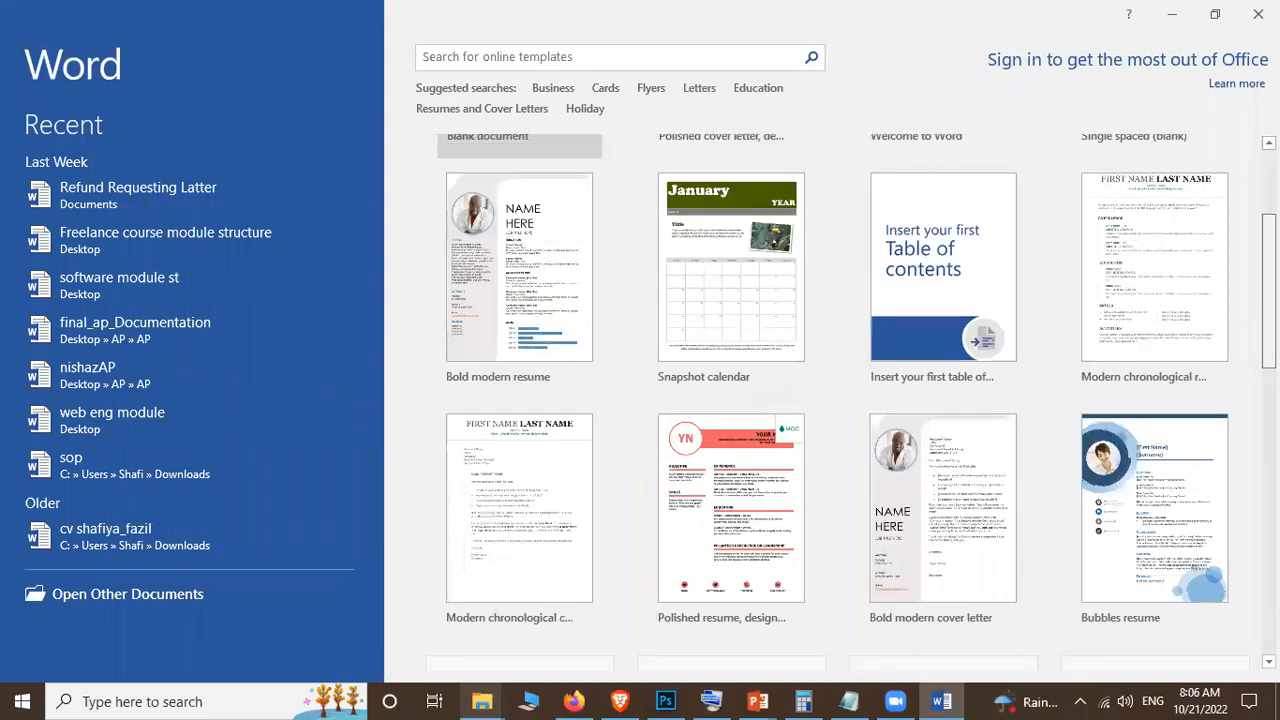
pyautogui.scroll(-3, 830, 400)
pyautogui.scroll(-2, 830, 400)
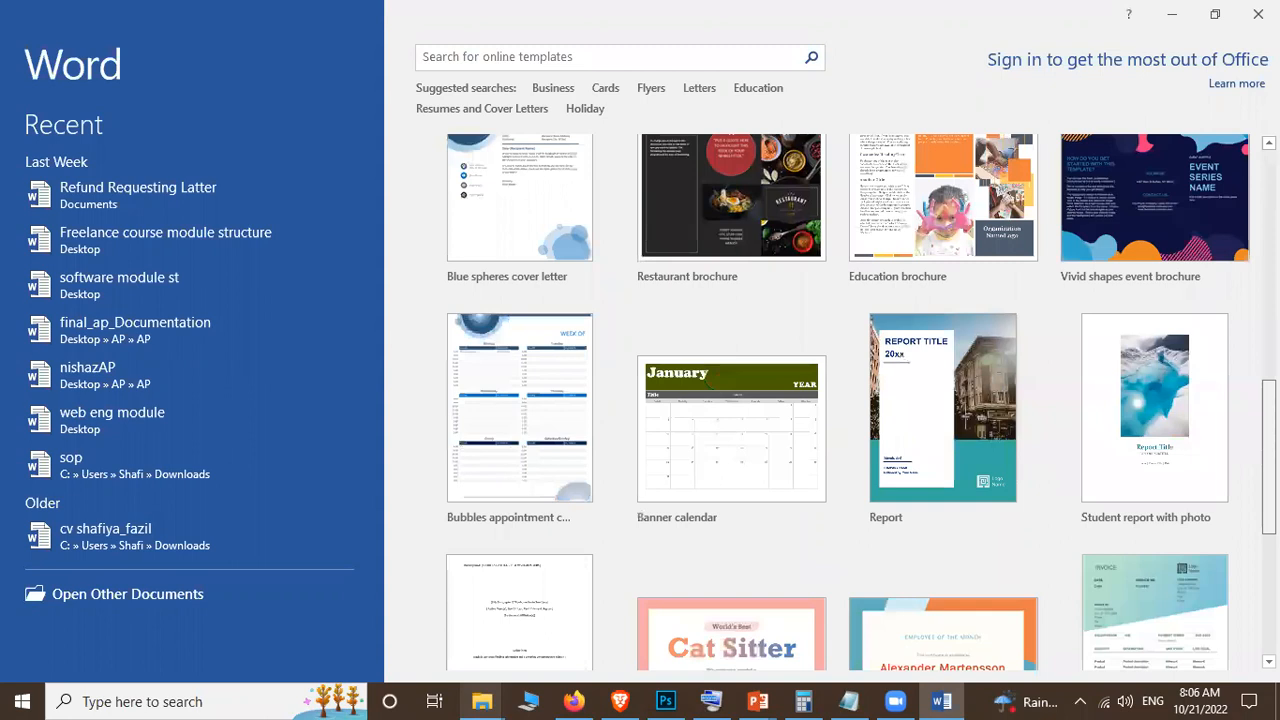
pyautogui.scroll(8, 956, 184)
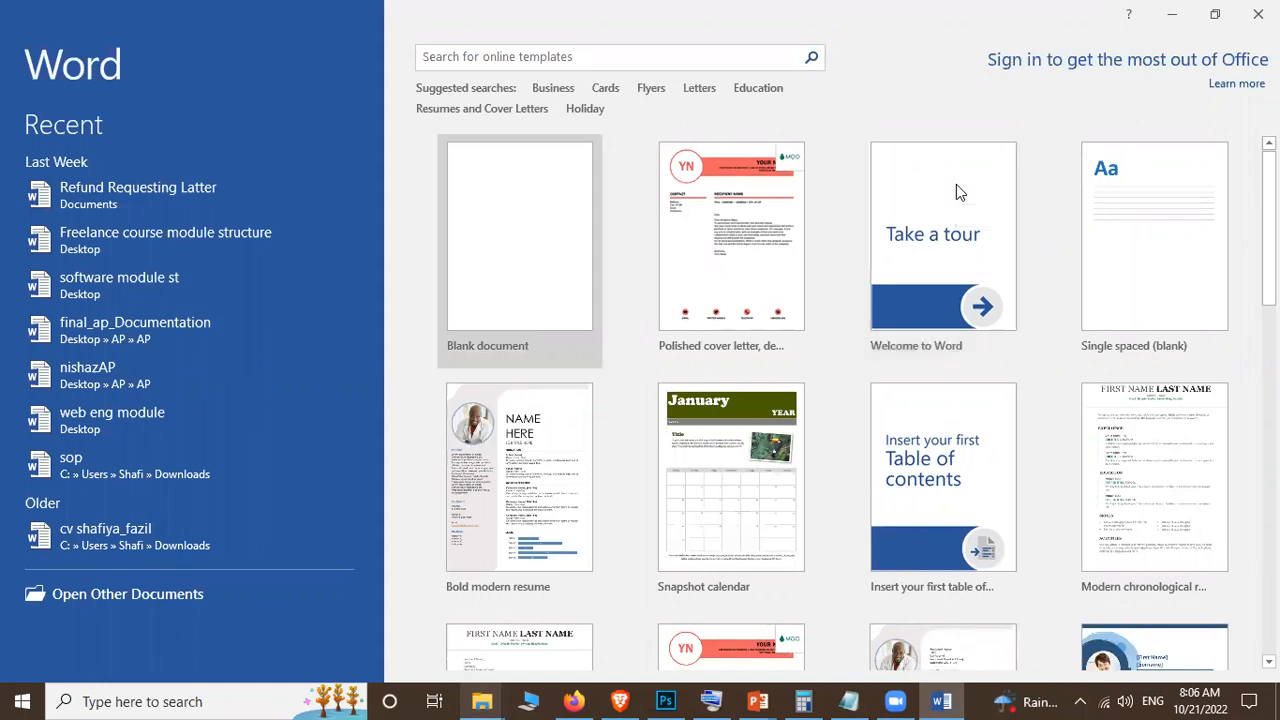
pyautogui.click(675, 134)
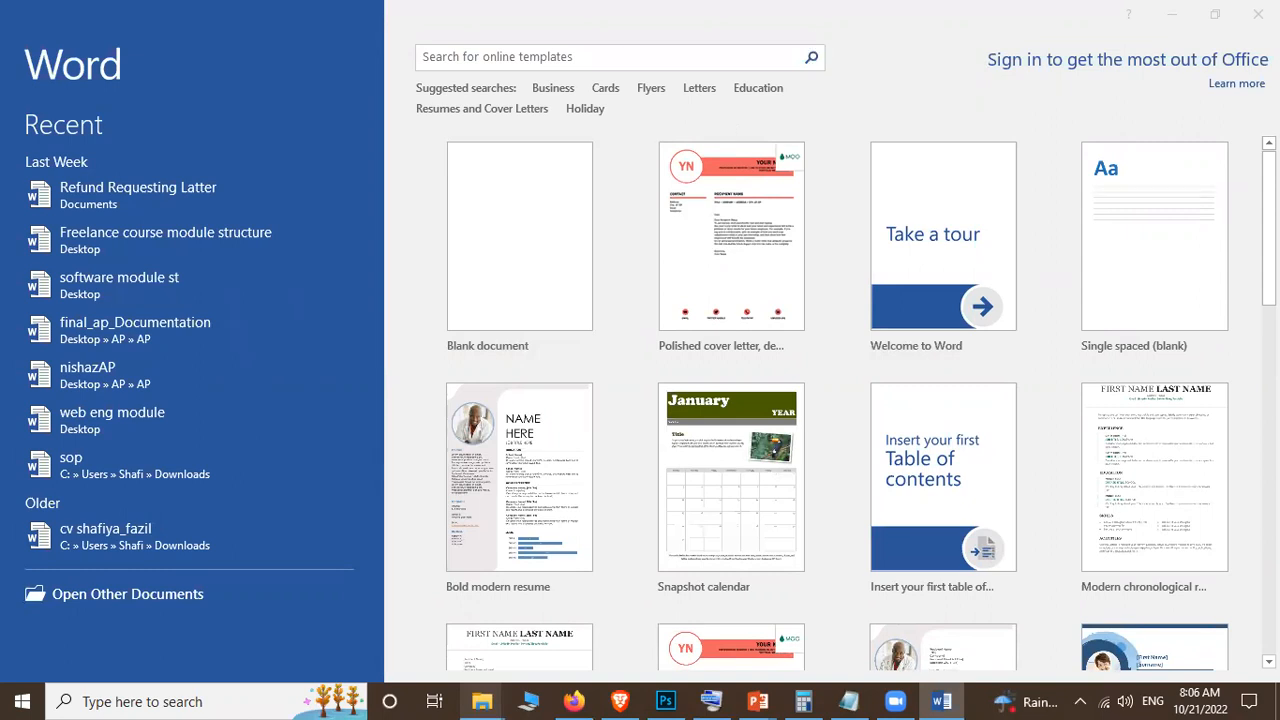
pyautogui.scroll(-3, 830, 400)
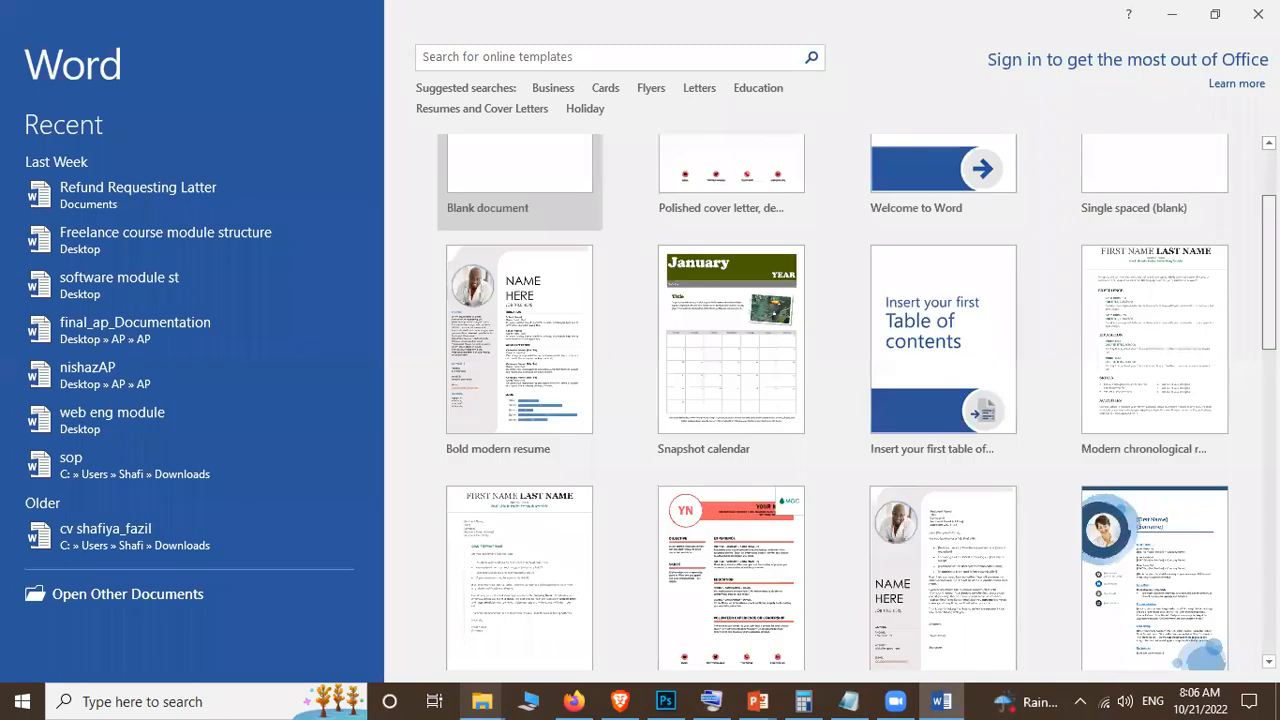
pyautogui.scroll(3, 643, 370)
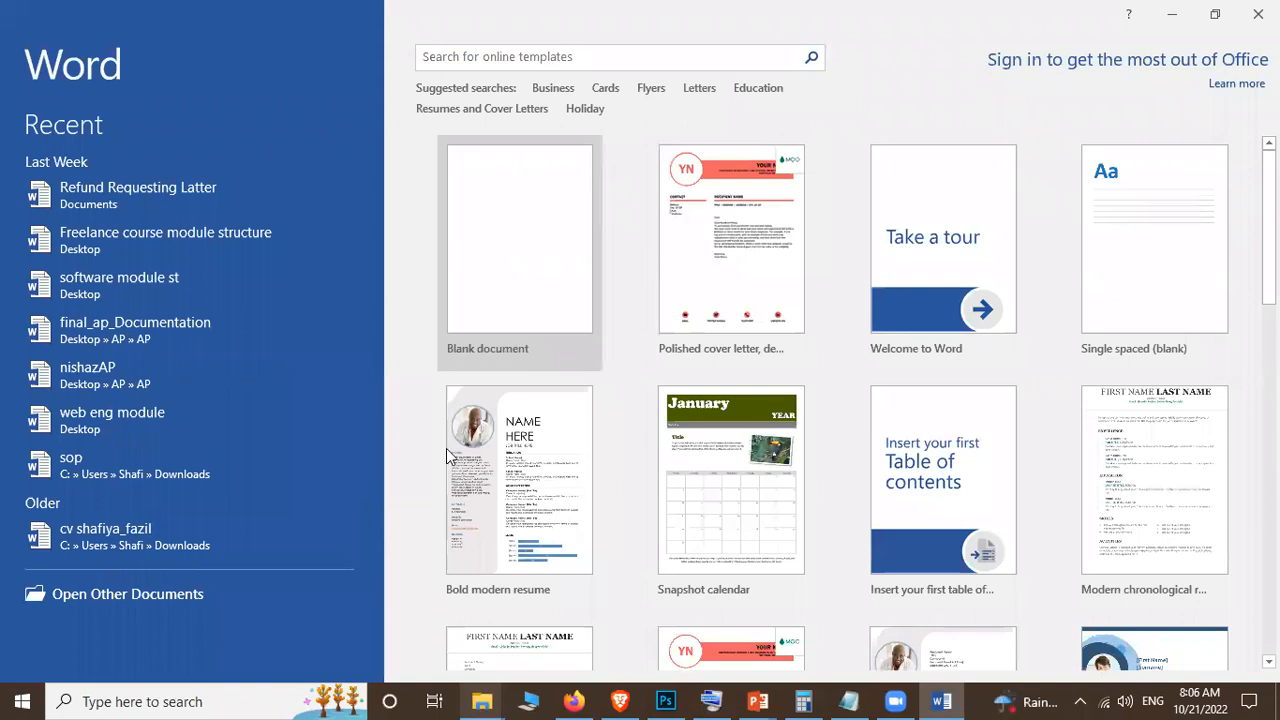
pyautogui.click(519, 285)
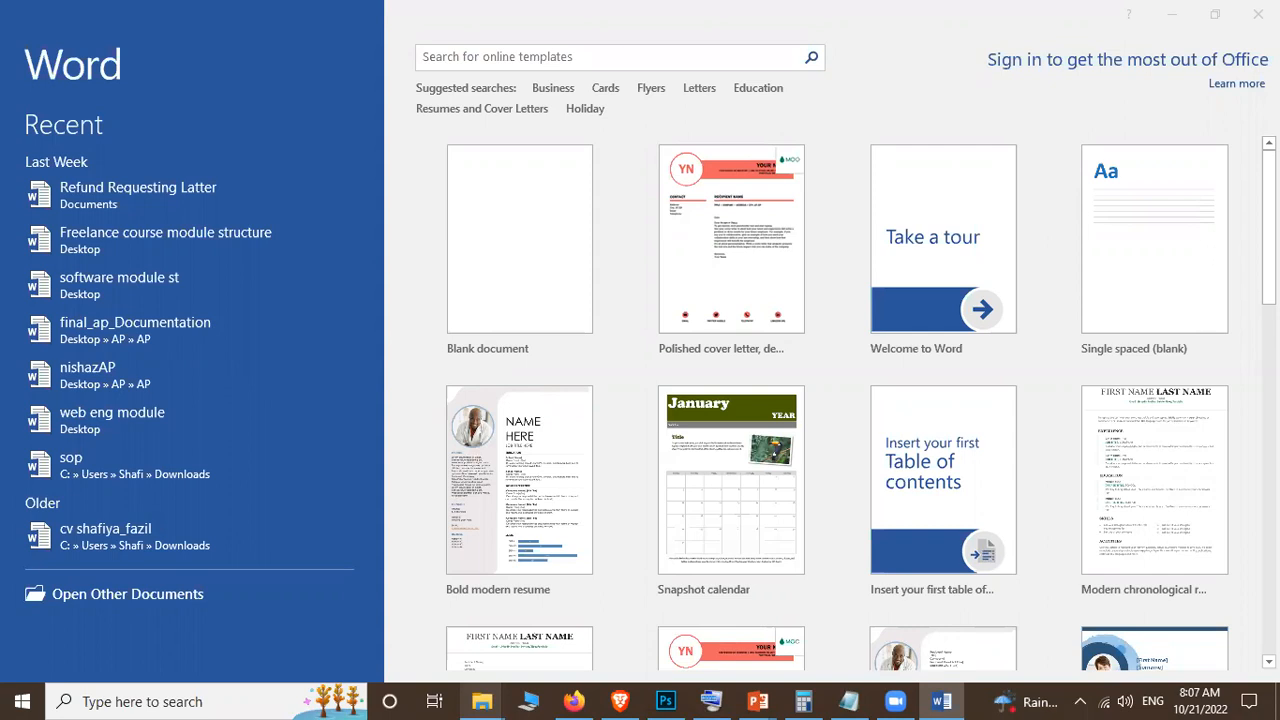
pyautogui.click(519, 240)
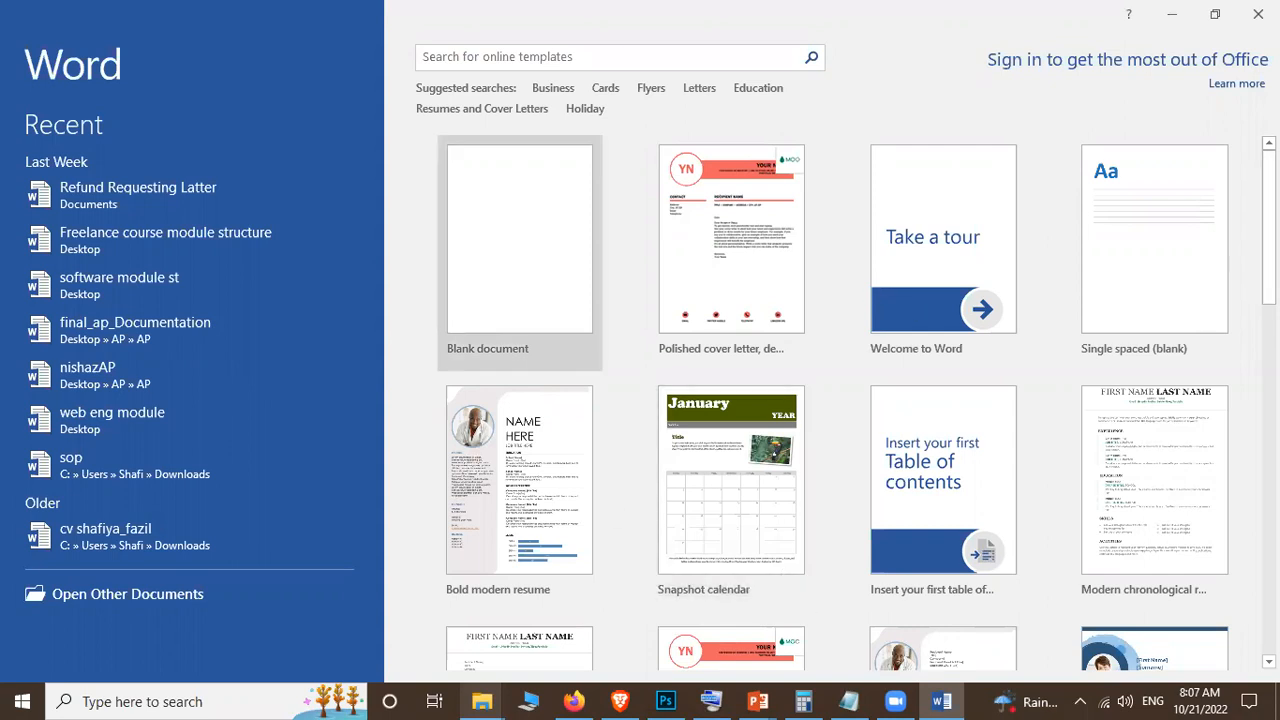
pyautogui.scroll(-4, 571, 466)
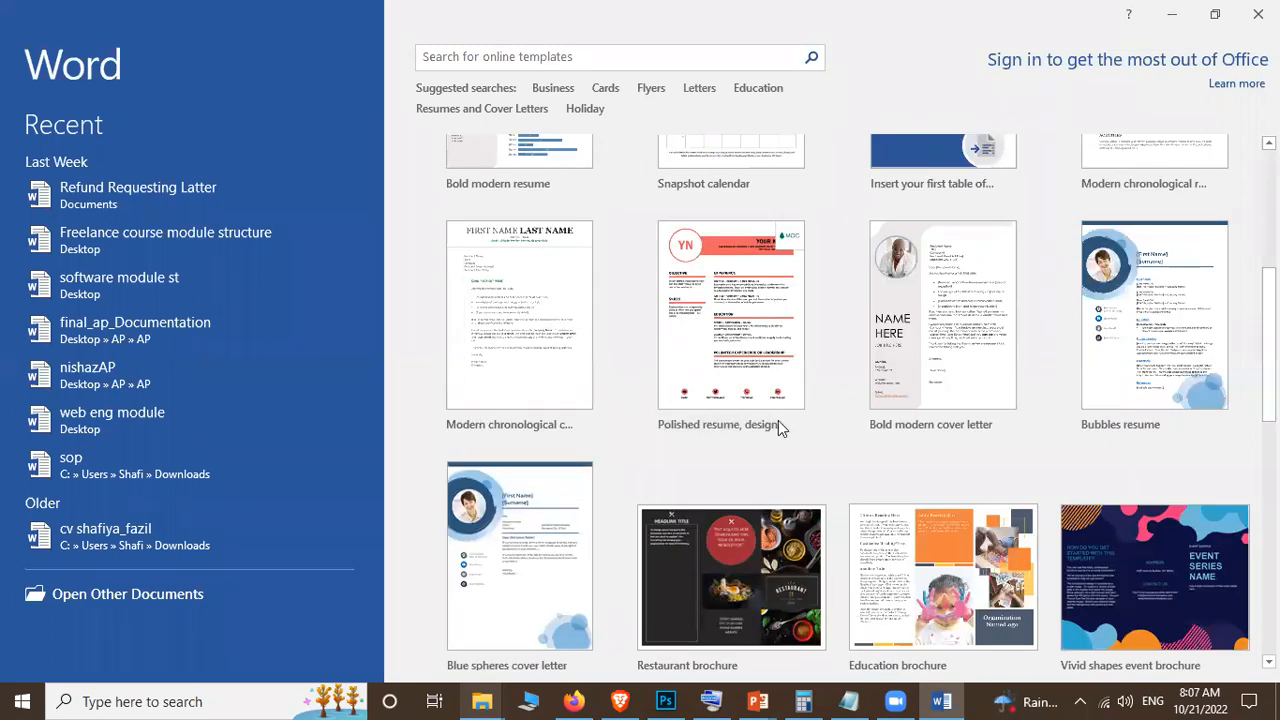
pyautogui.scroll(-3, 661, 404)
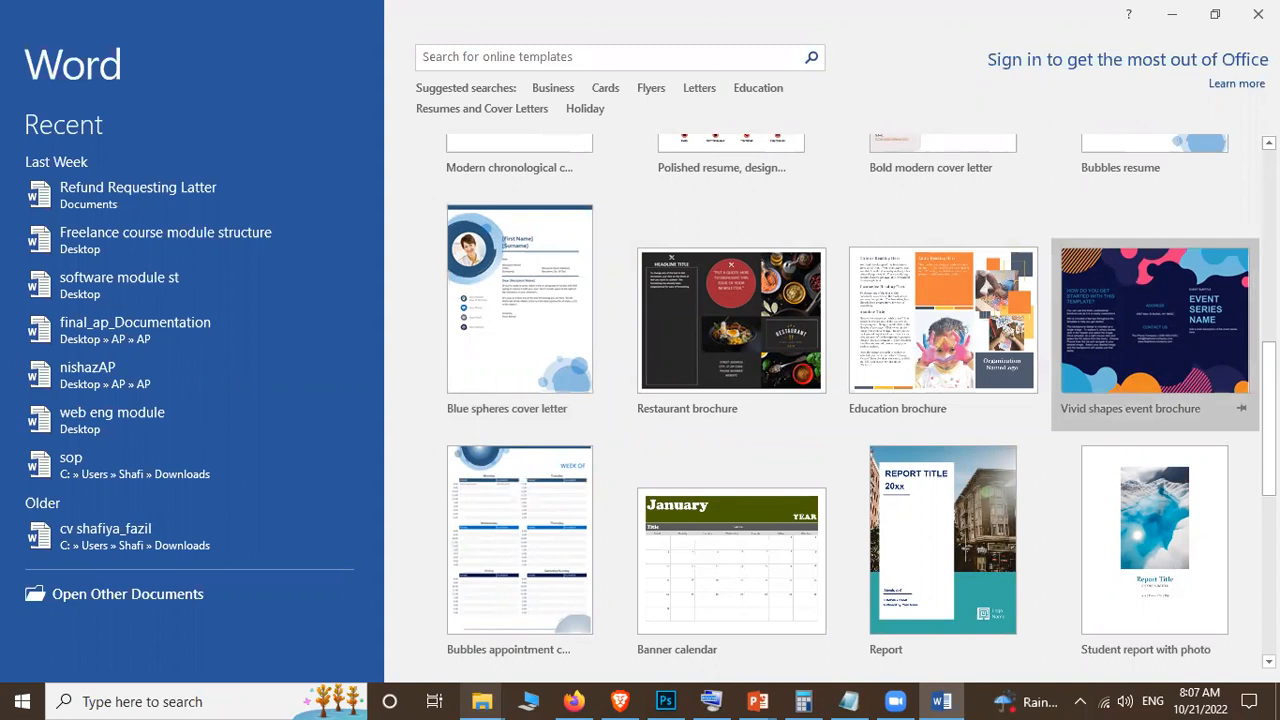
pyautogui.scroll(-2, 1150, 330)
pyautogui.scroll(-1, 1150, 330)
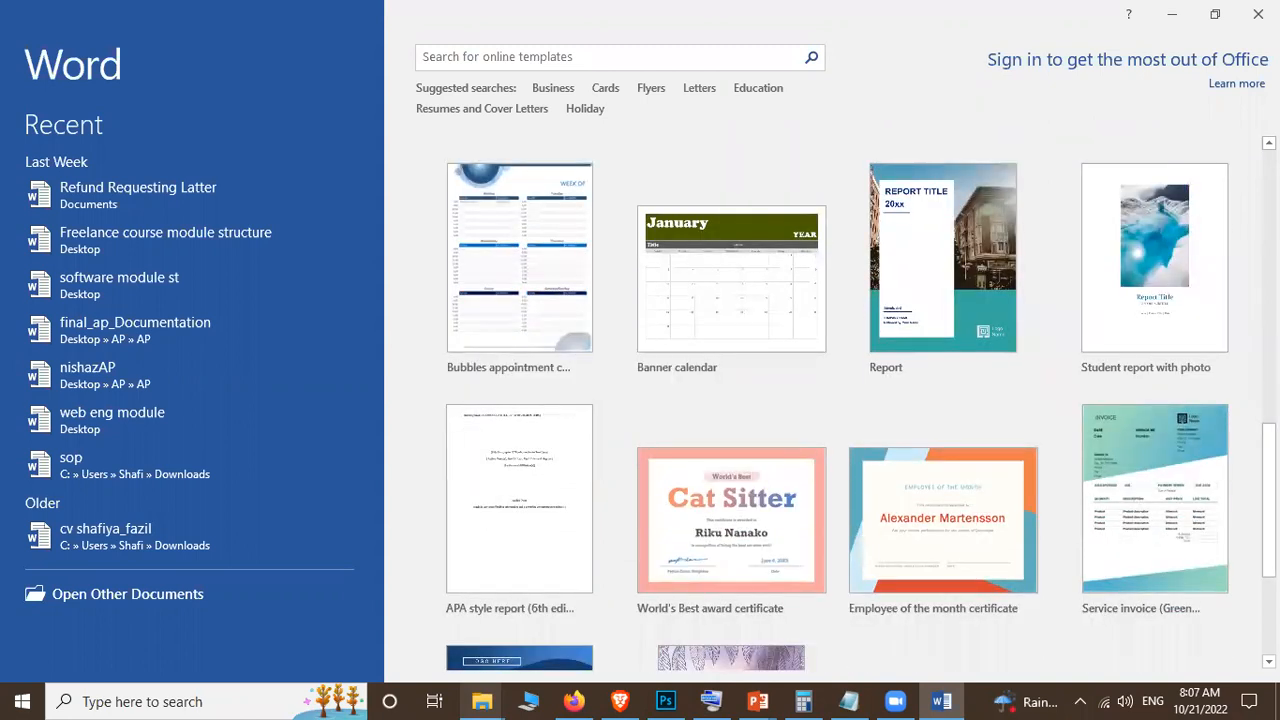
pyautogui.scroll(-3, 840, 400)
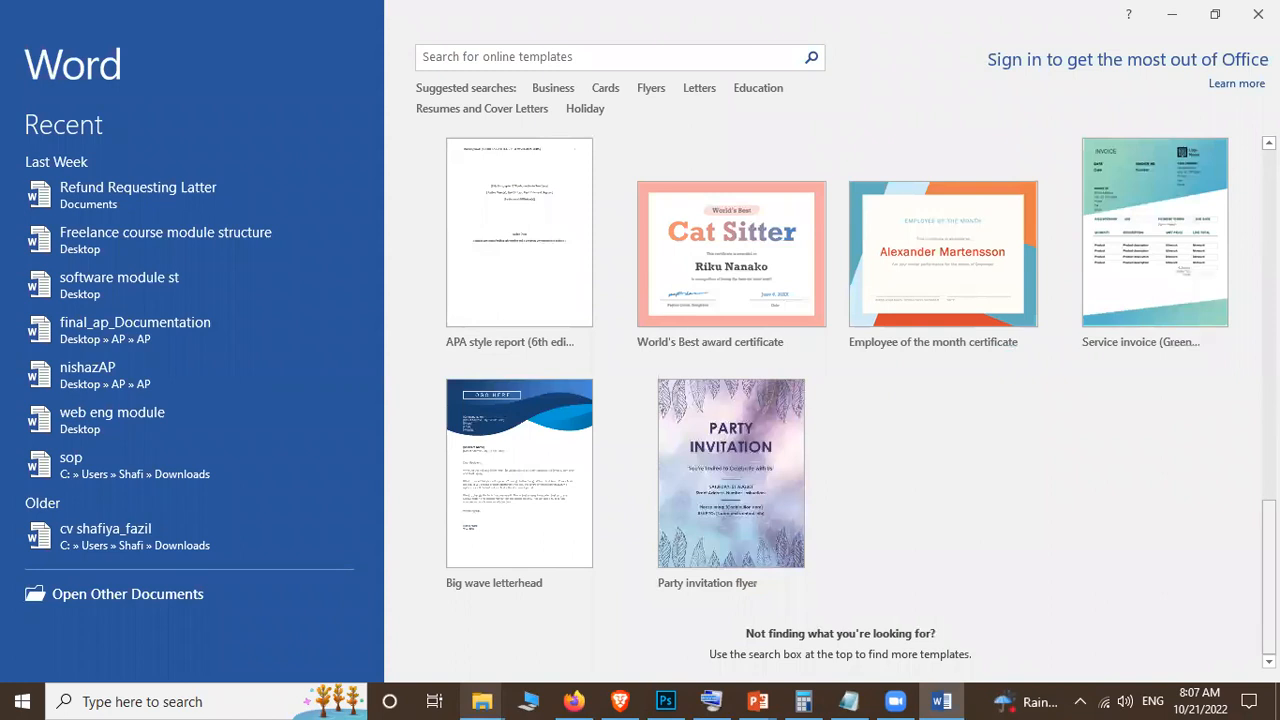
pyautogui.scroll(5, 425, 222)
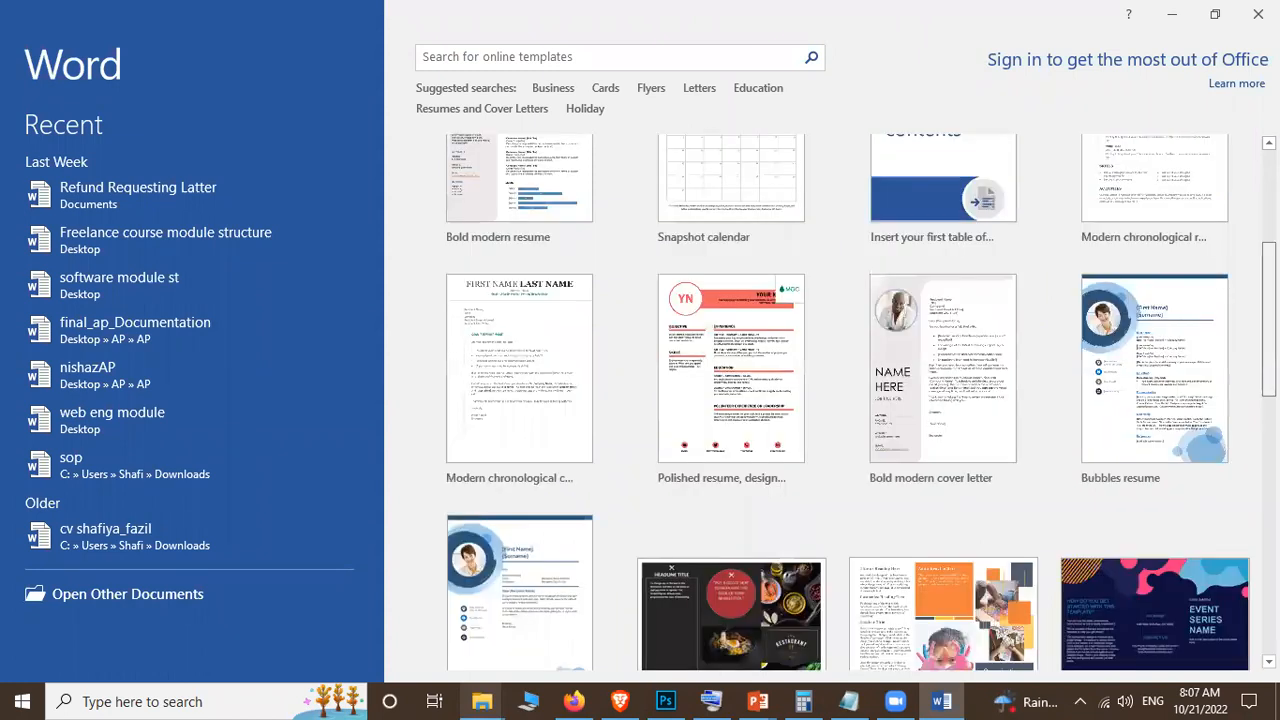
pyautogui.scroll(5, 425, 222)
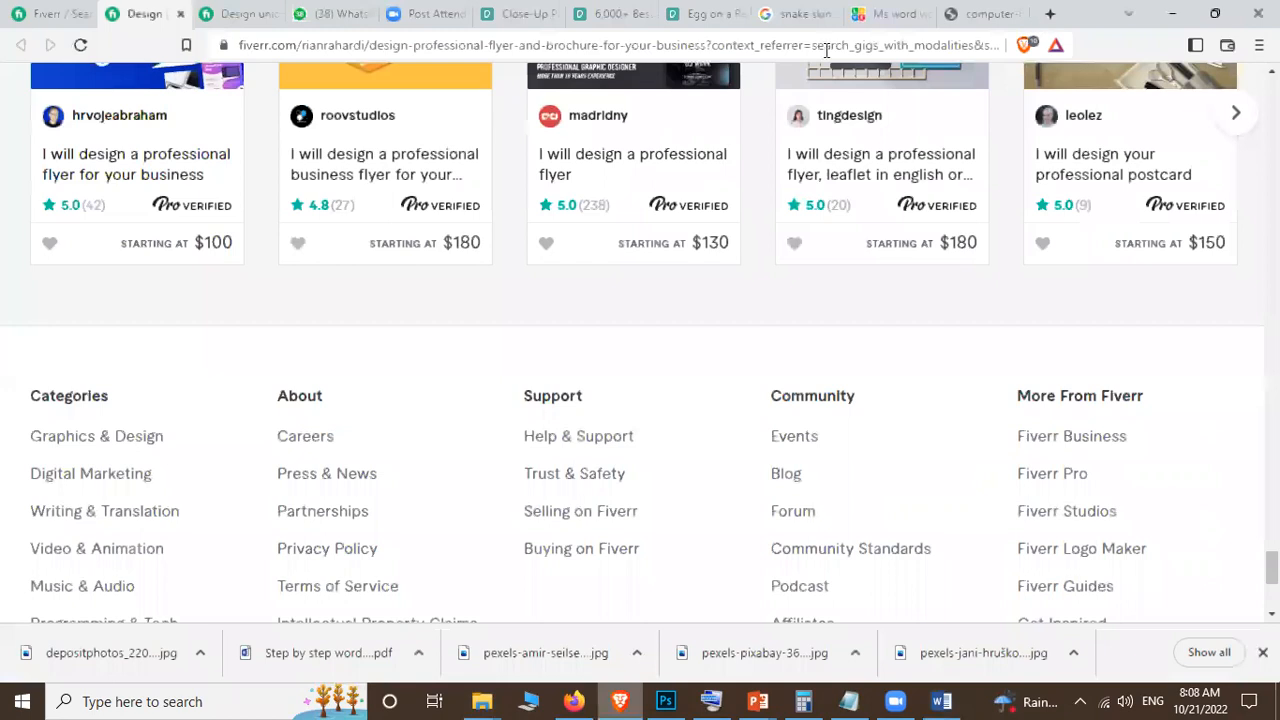
# Step: Switch to the Brave browser and open getintopc.com in a new tab
pyautogui.hotkey('ctrl', 't')
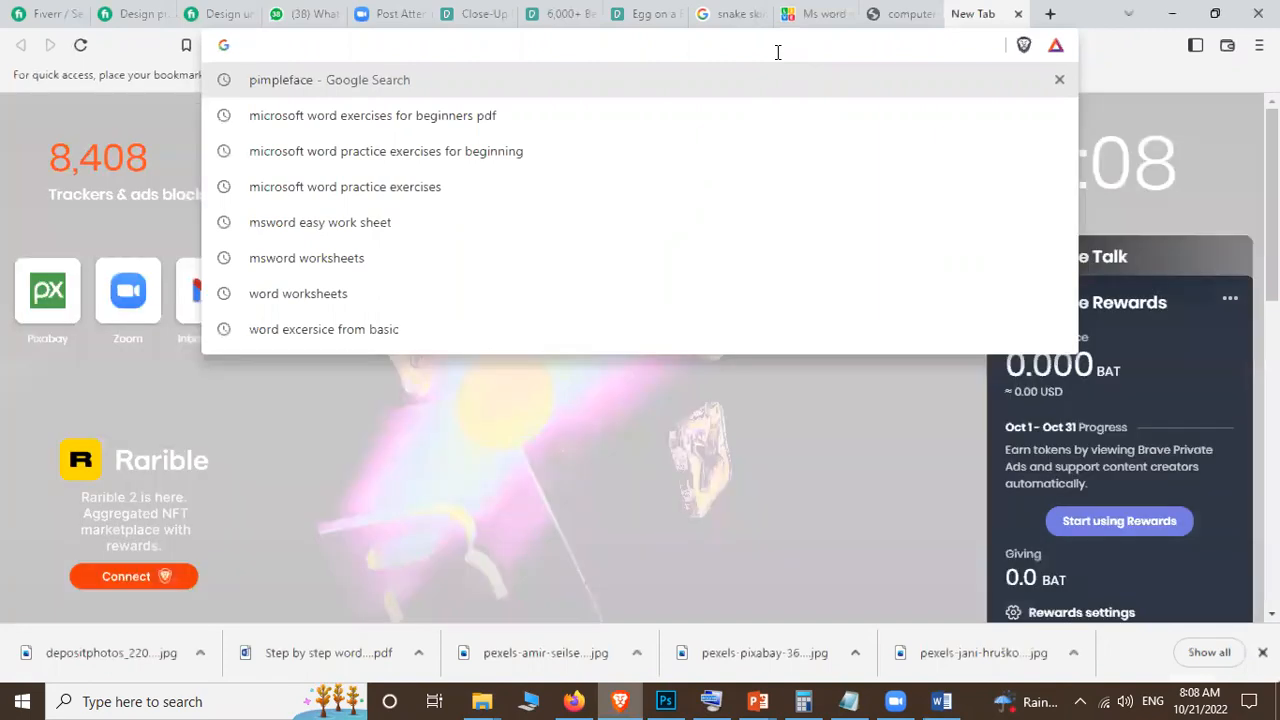
pyautogui.write('getinto')
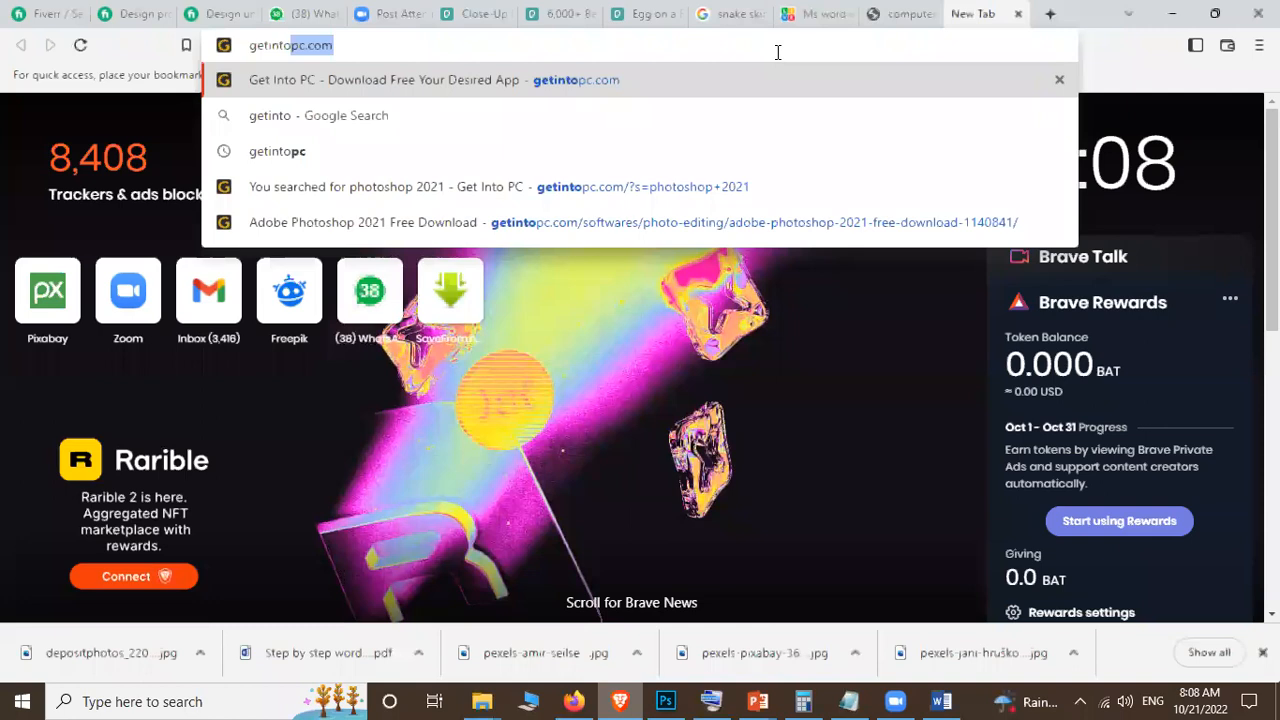
pyautogui.press('Return')
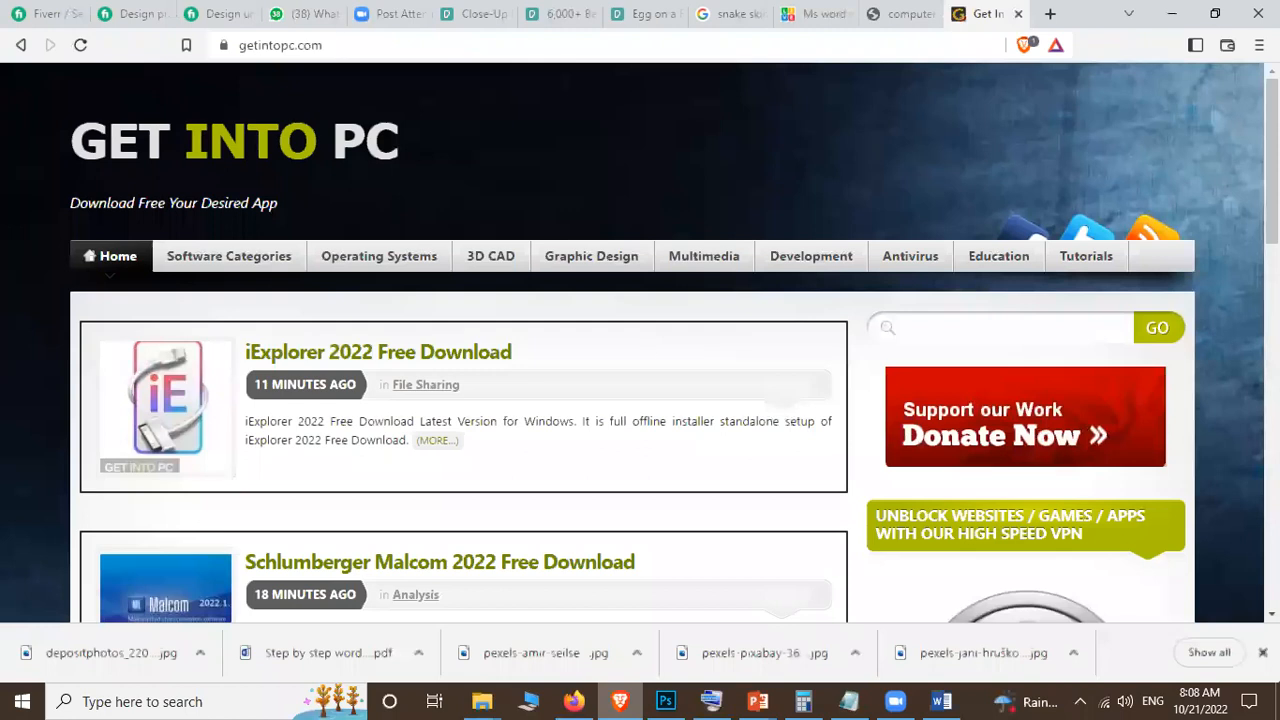
# Step: Search the Get Into PC website for "ms offce" using the earlier search suggestion
pyautogui.scroll(-2, 640, 340)
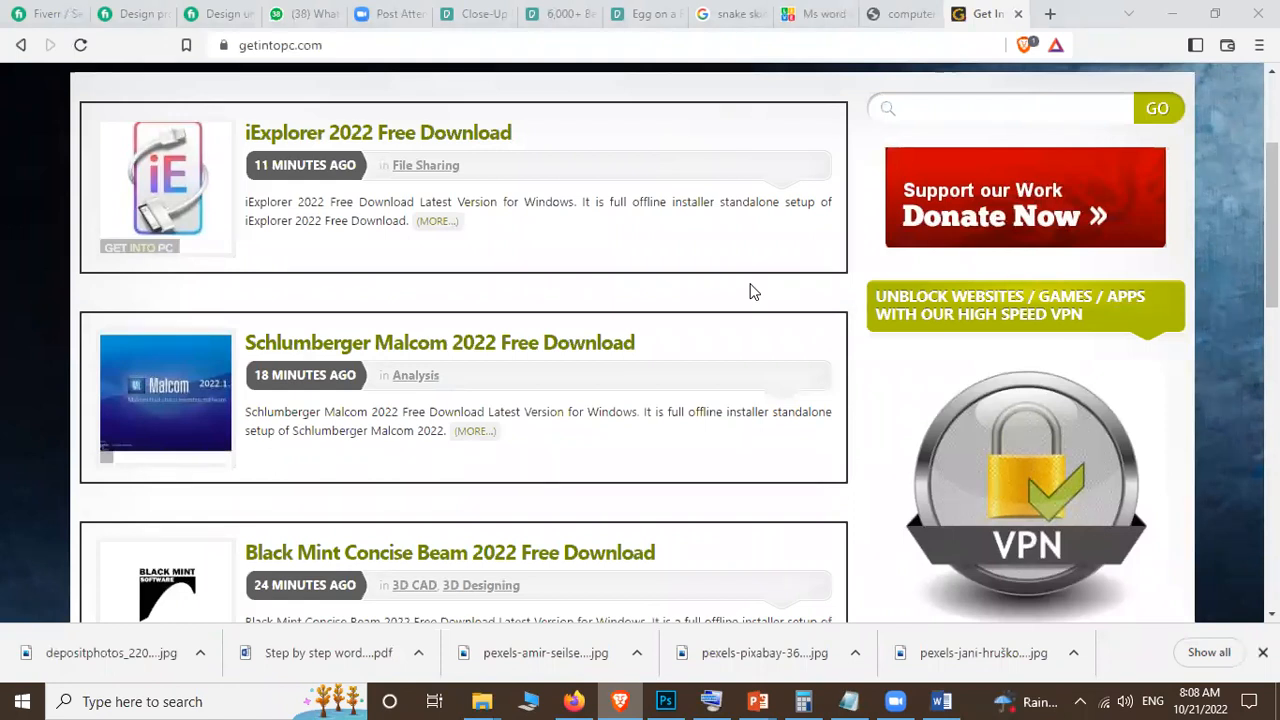
pyautogui.click(994, 110)
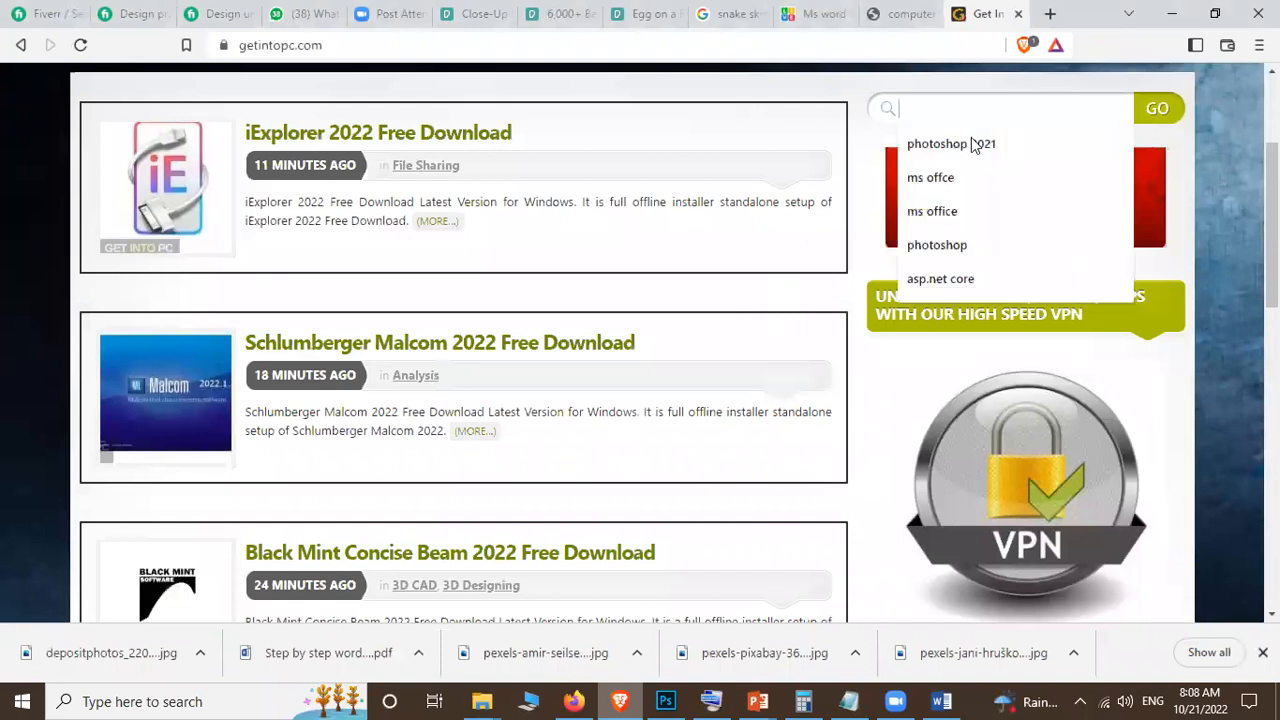
pyautogui.click(950, 190)
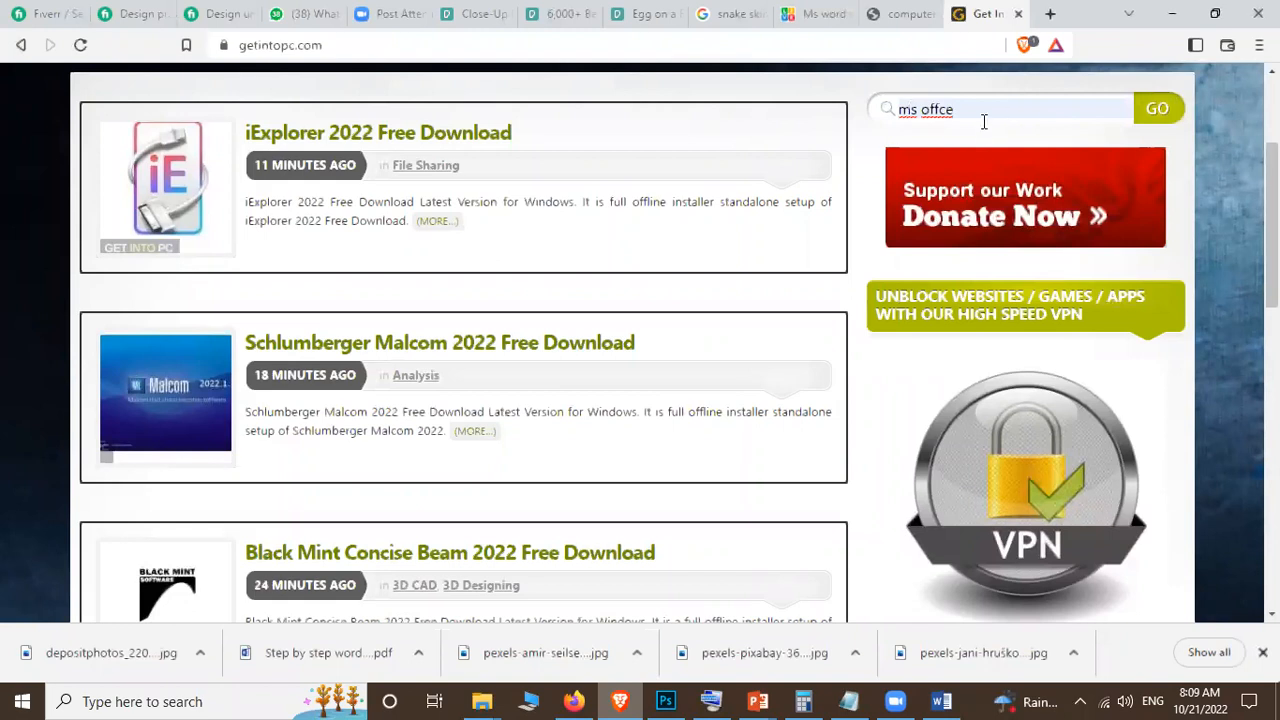
pyautogui.click(1157, 110)
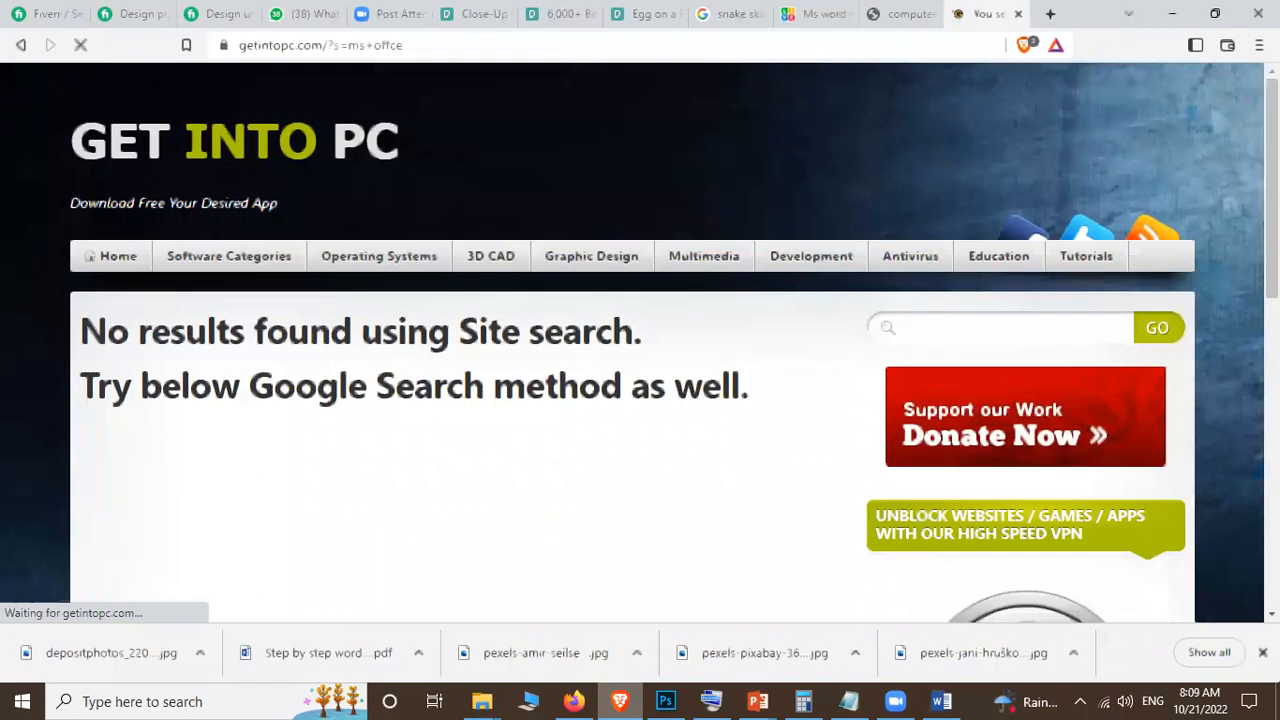
# Step: Look through the first page of search results for the available Microsoft Office versions
pyautogui.scroll(-4, 431, 337)
pyautogui.scroll(-1, 431, 337)
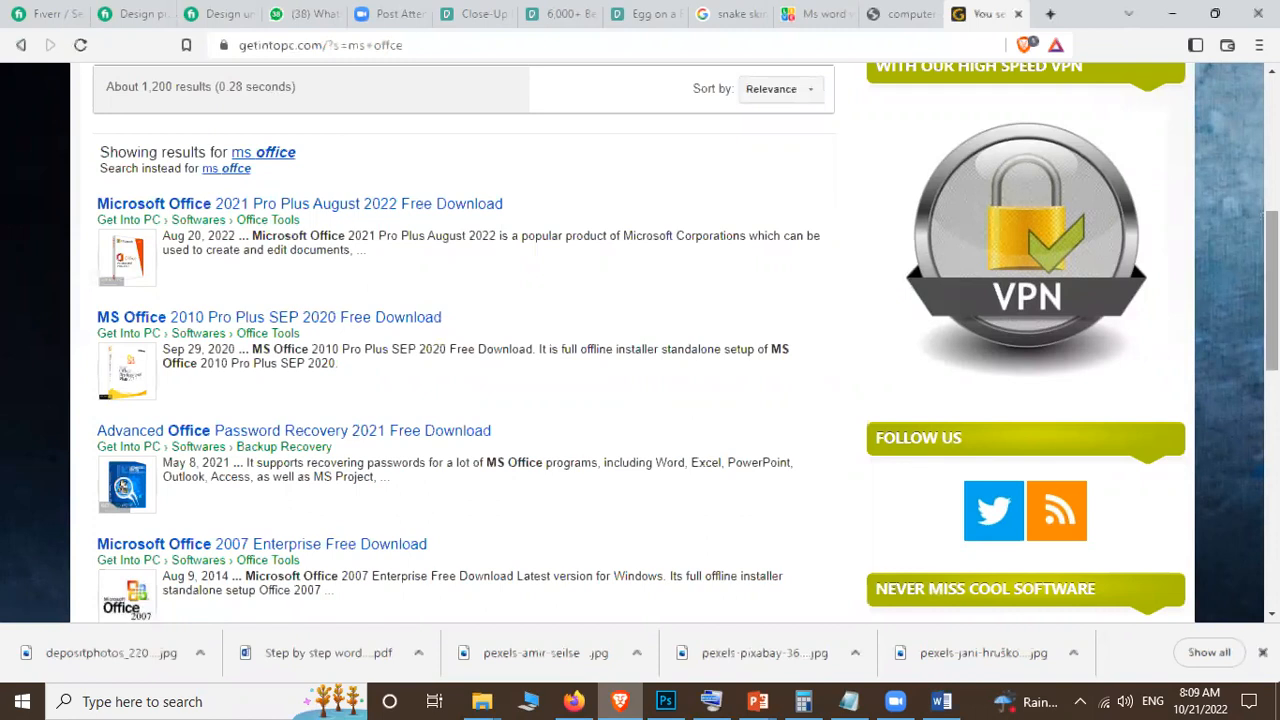
pyautogui.scroll(-3, 124, 487)
pyautogui.scroll(-2, 124, 487)
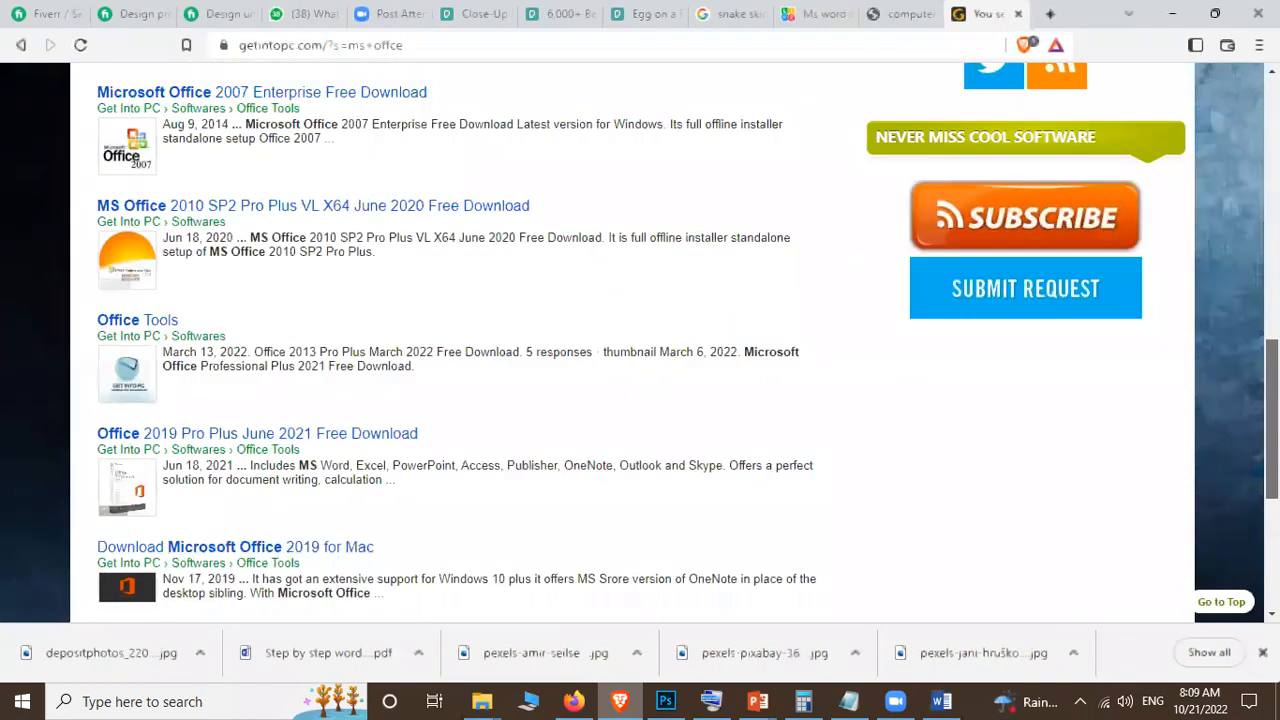
pyautogui.scroll(-1, 124, 487)
pyautogui.scroll(-2, 450, 340)
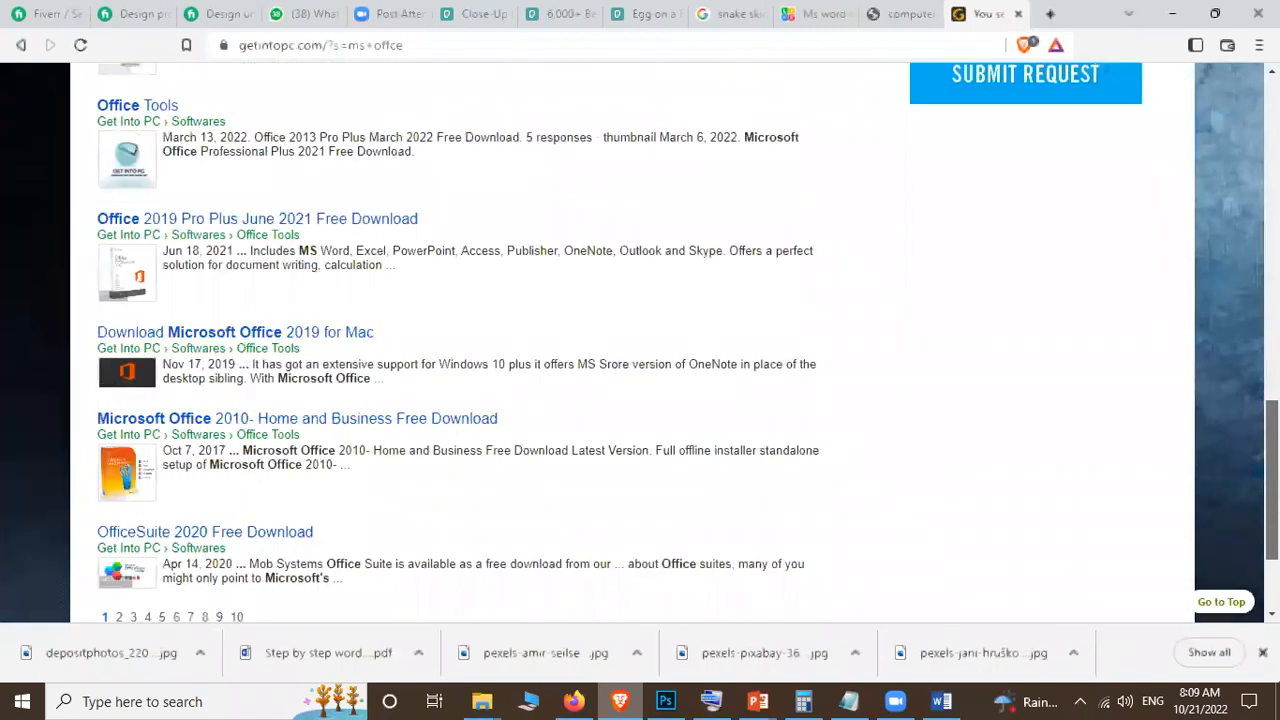
pyautogui.scroll(-1, 628, 342)
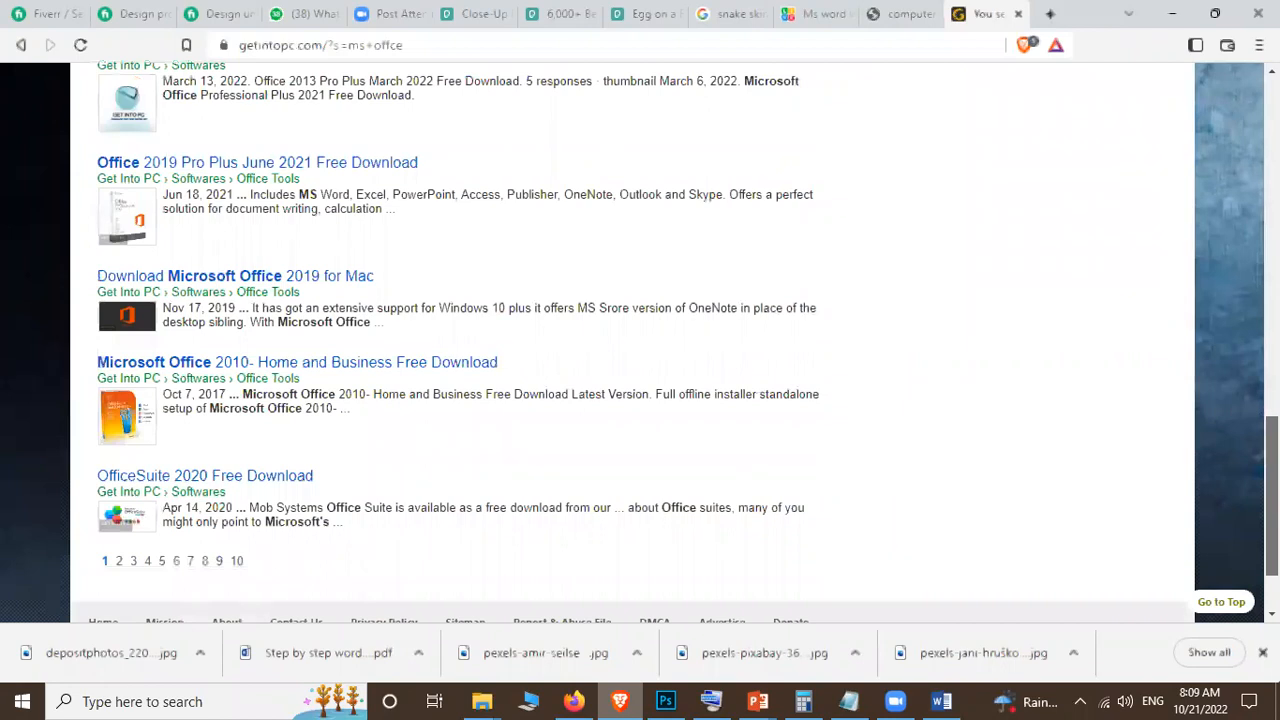
pyautogui.scroll(-1, 640, 340)
pyautogui.scroll(10, 635, 459)
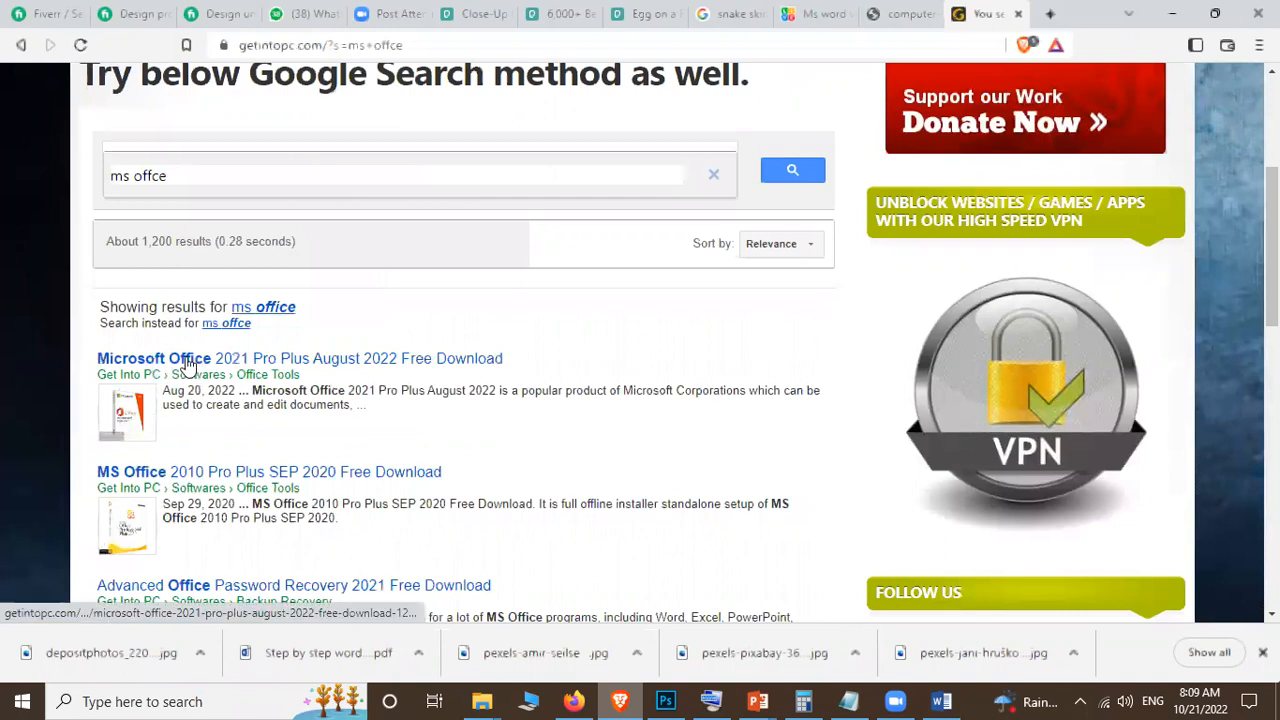
# Step: Open the Microsoft Office 2021 Pro Plus August 2022 result and view its overview
pyautogui.click(255, 360)
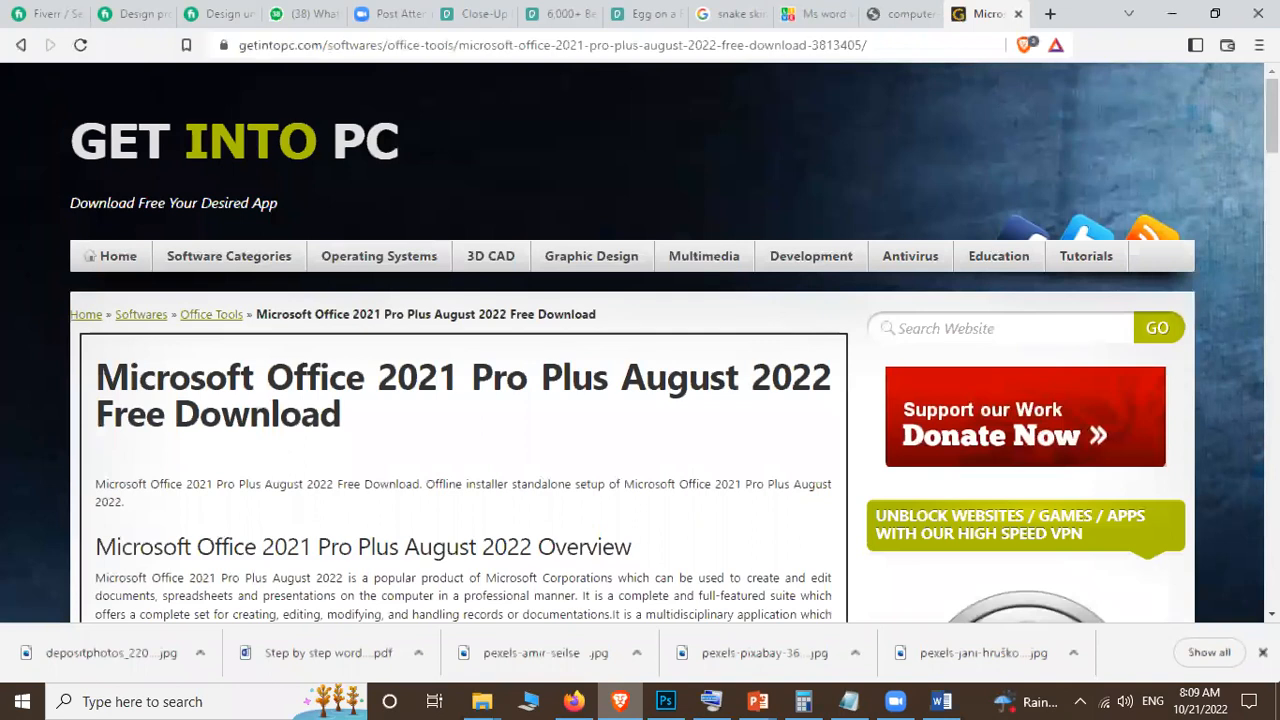
pyautogui.scroll(-3, 640, 340)
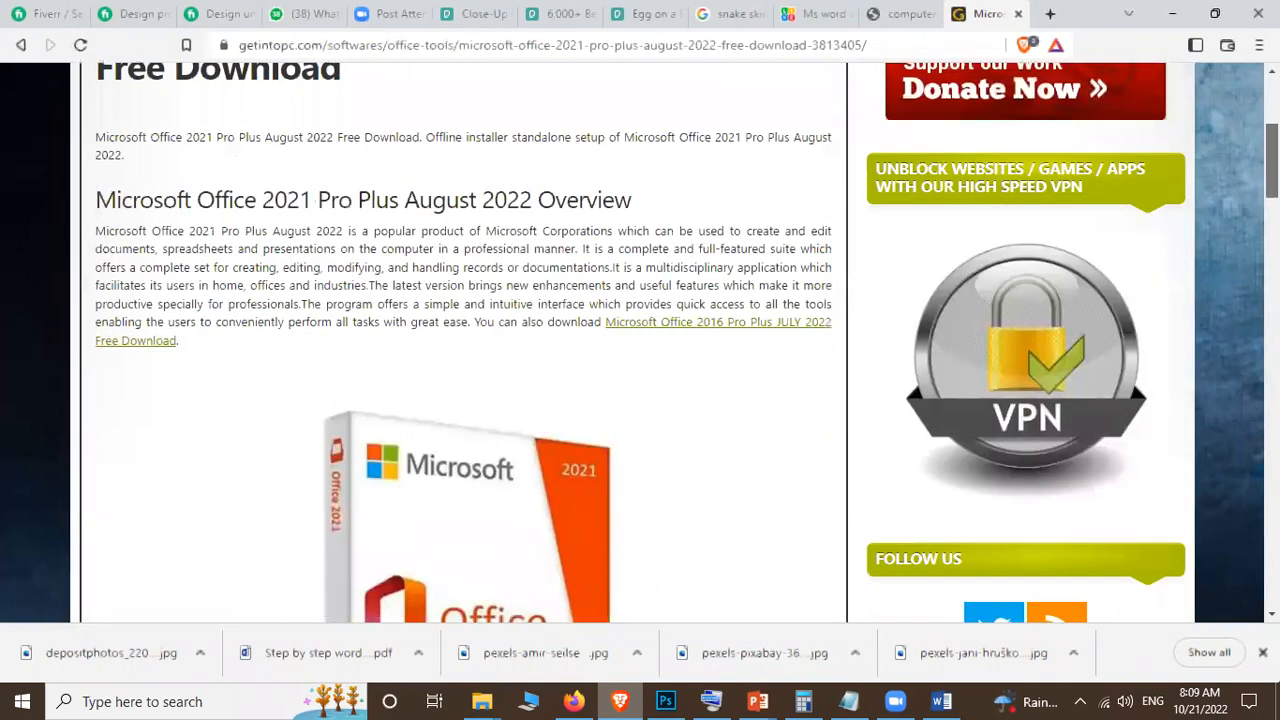
pyautogui.scroll(2, 640, 340)
pyautogui.scroll(-1, 640, 340)
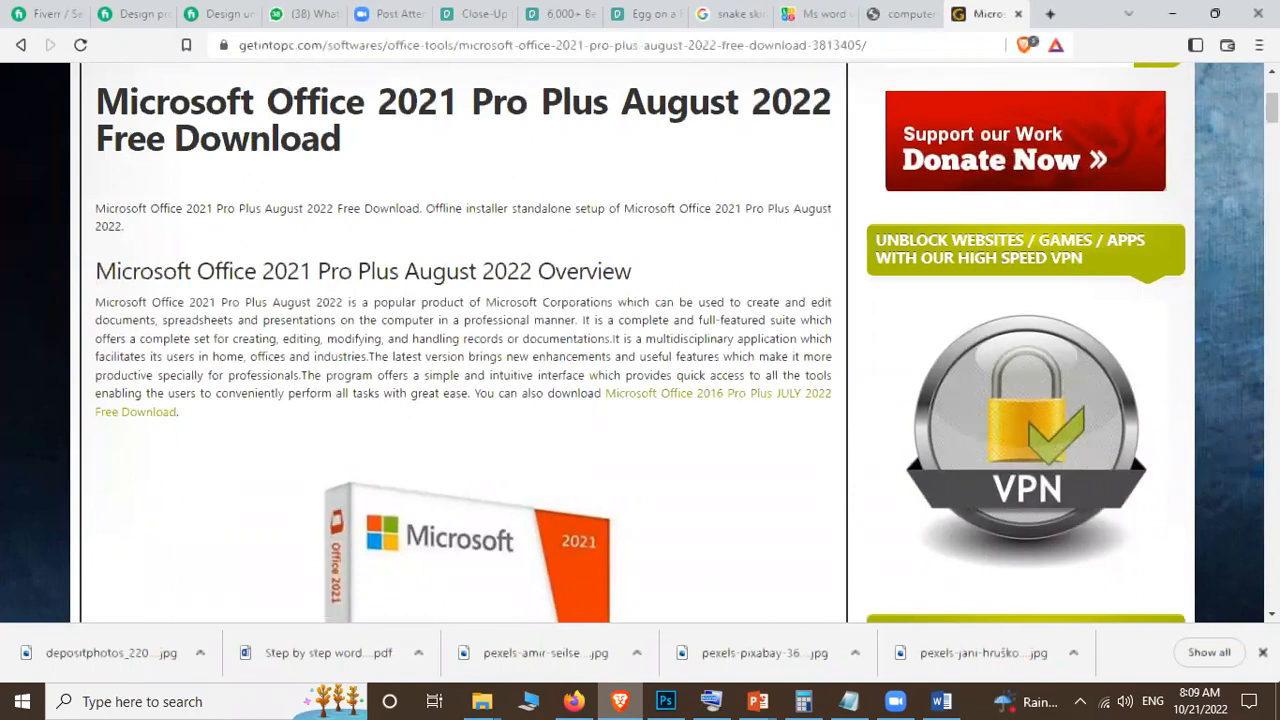
# Step: Look through the Office 2021 Pro Plus page's features, technical setup details and system requirements
pyautogui.scroll(-5, 463, 340)
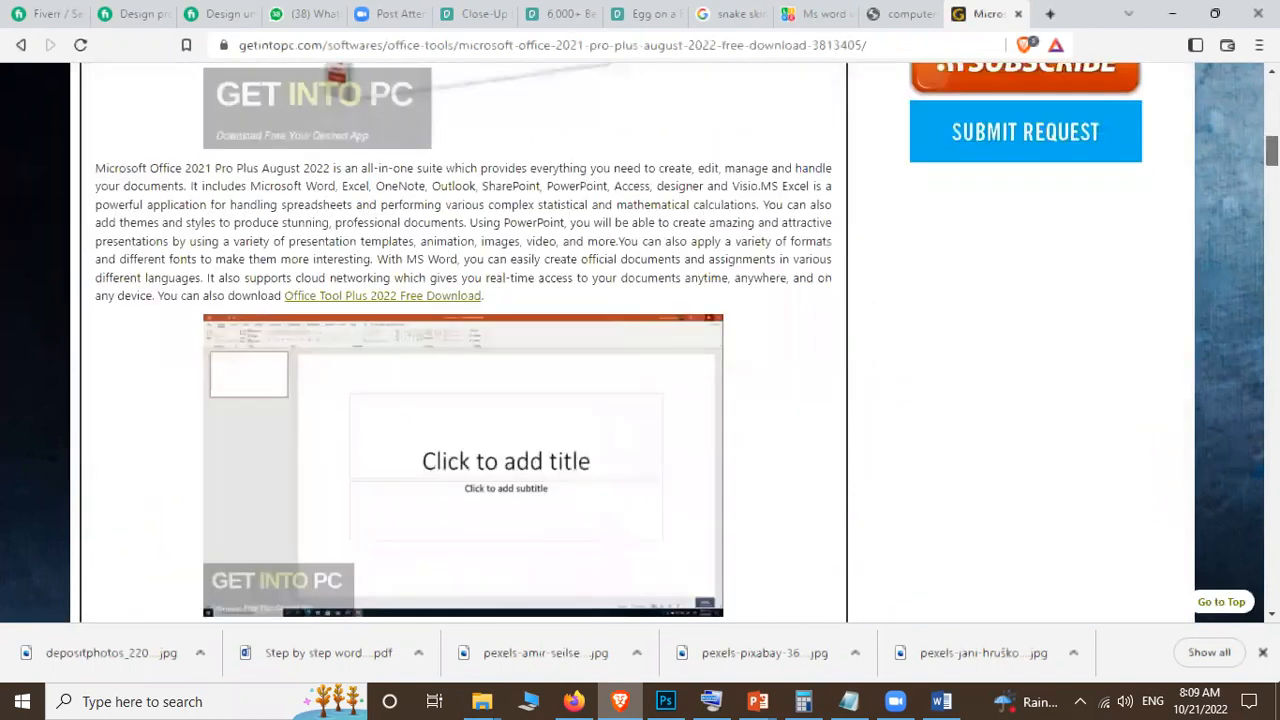
pyautogui.scroll(-2, 463, 340)
pyautogui.scroll(-5, 463, 340)
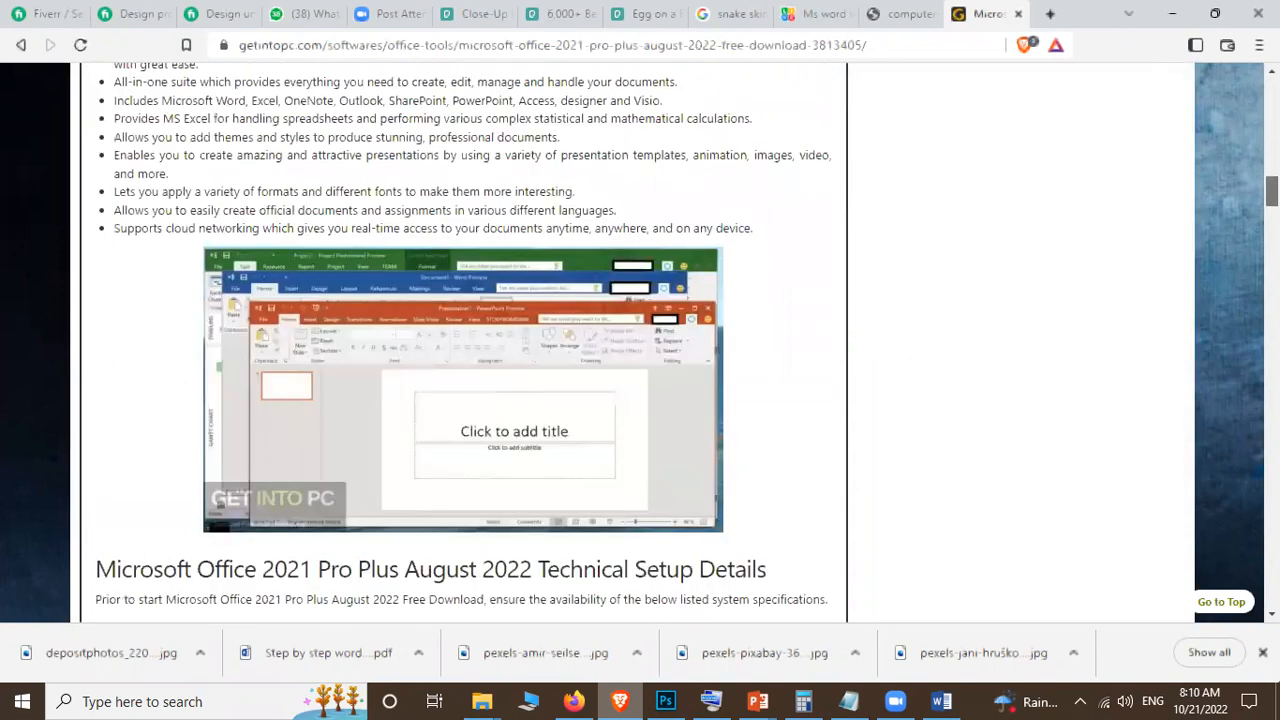
pyautogui.scroll(-1, 463, 340)
pyautogui.scroll(-2, 463, 340)
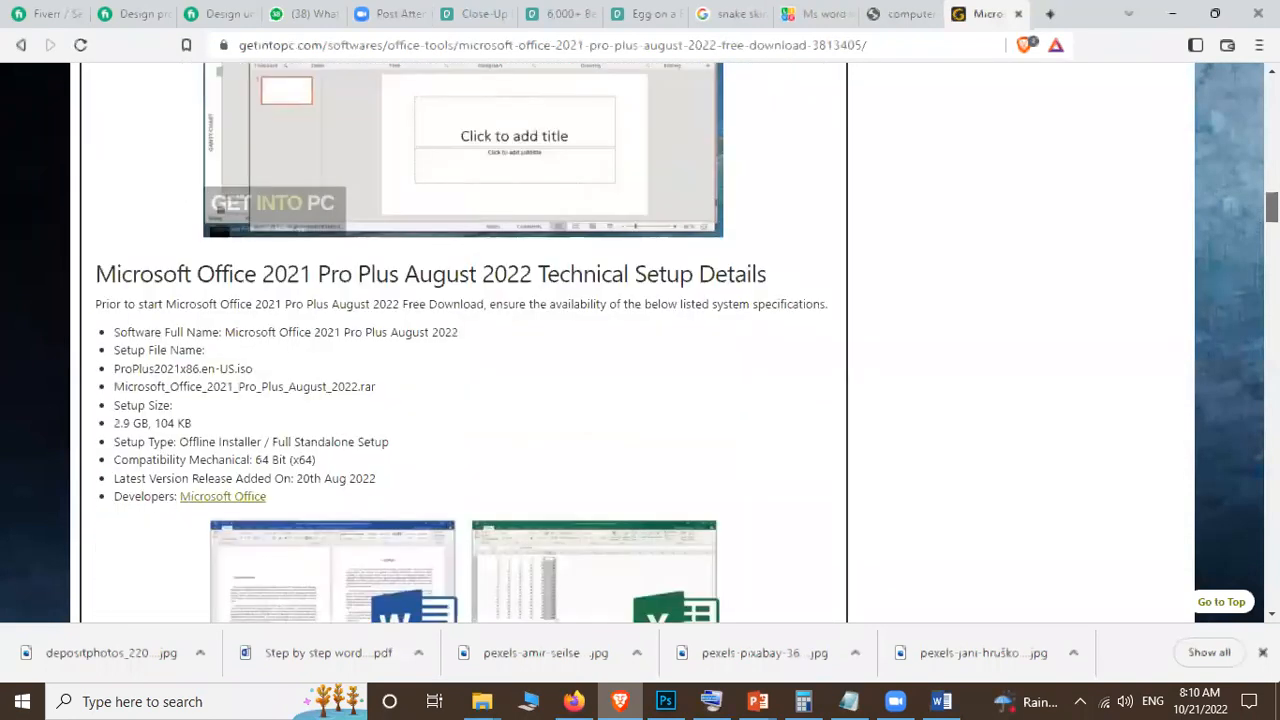
pyautogui.scroll(-3, 536, 225)
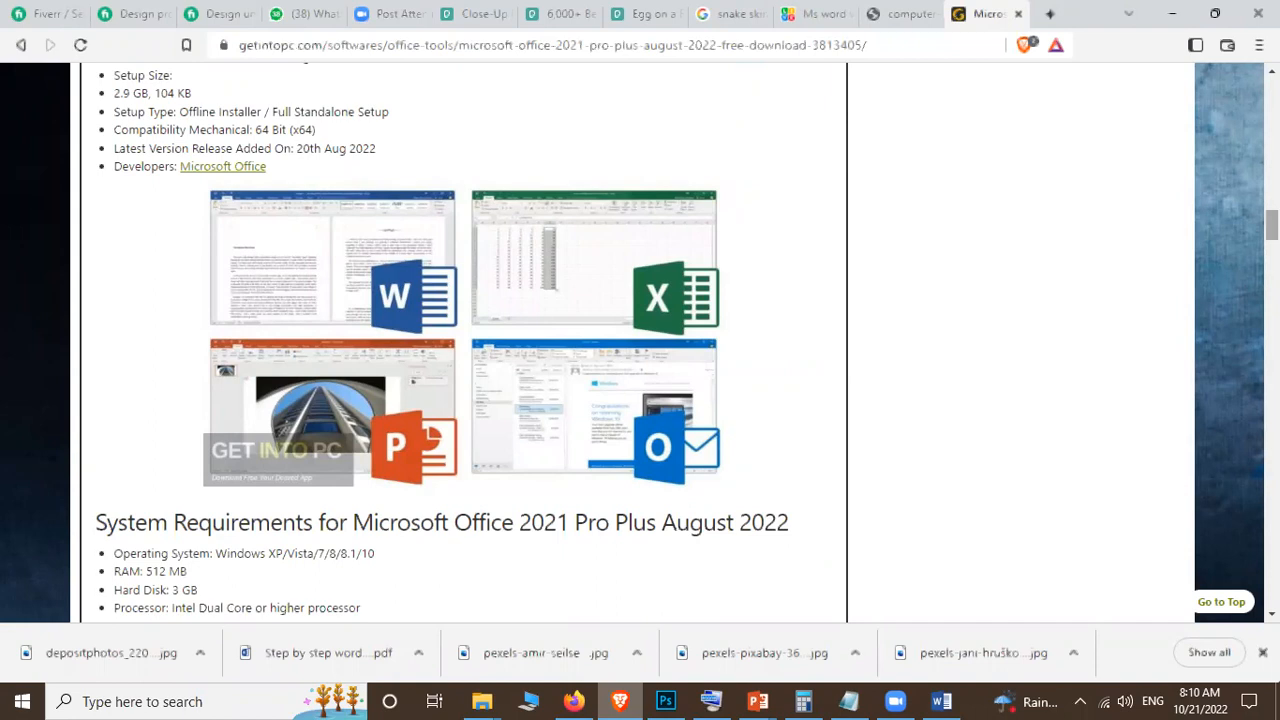
pyautogui.scroll(-3, 463, 340)
pyautogui.scroll(1, 463, 340)
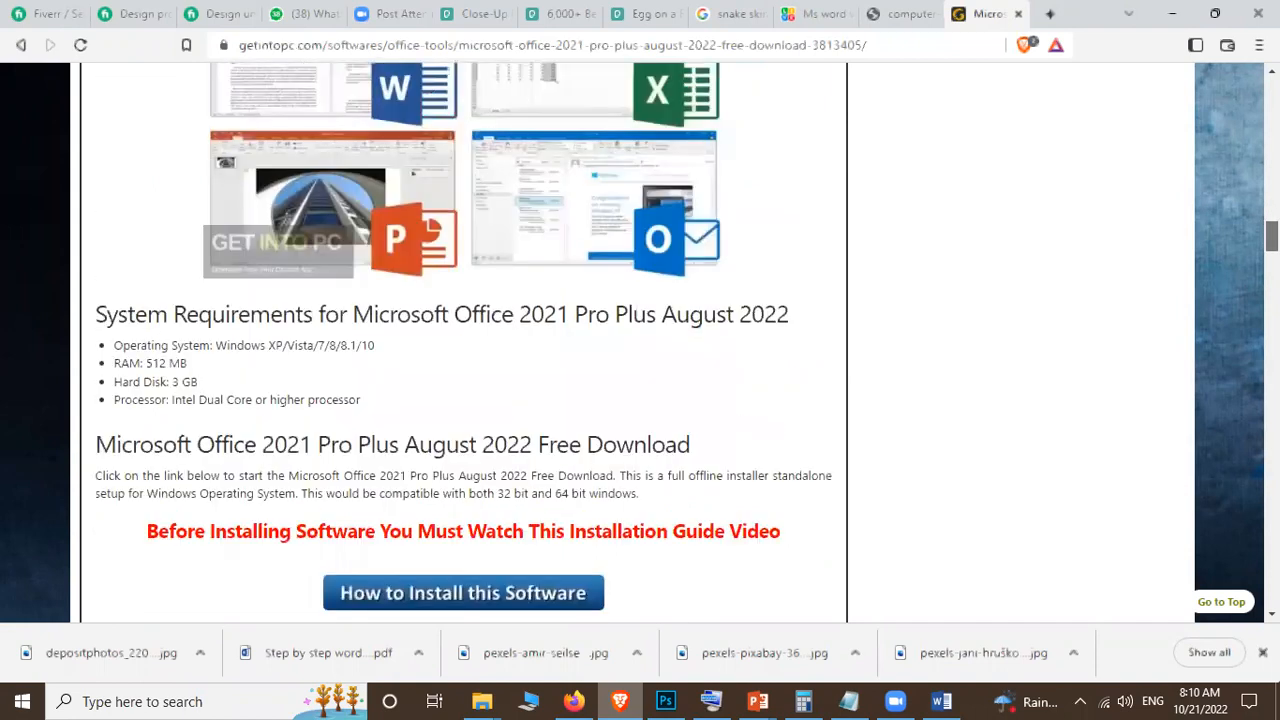
pyautogui.scroll(-2, 283, 275)
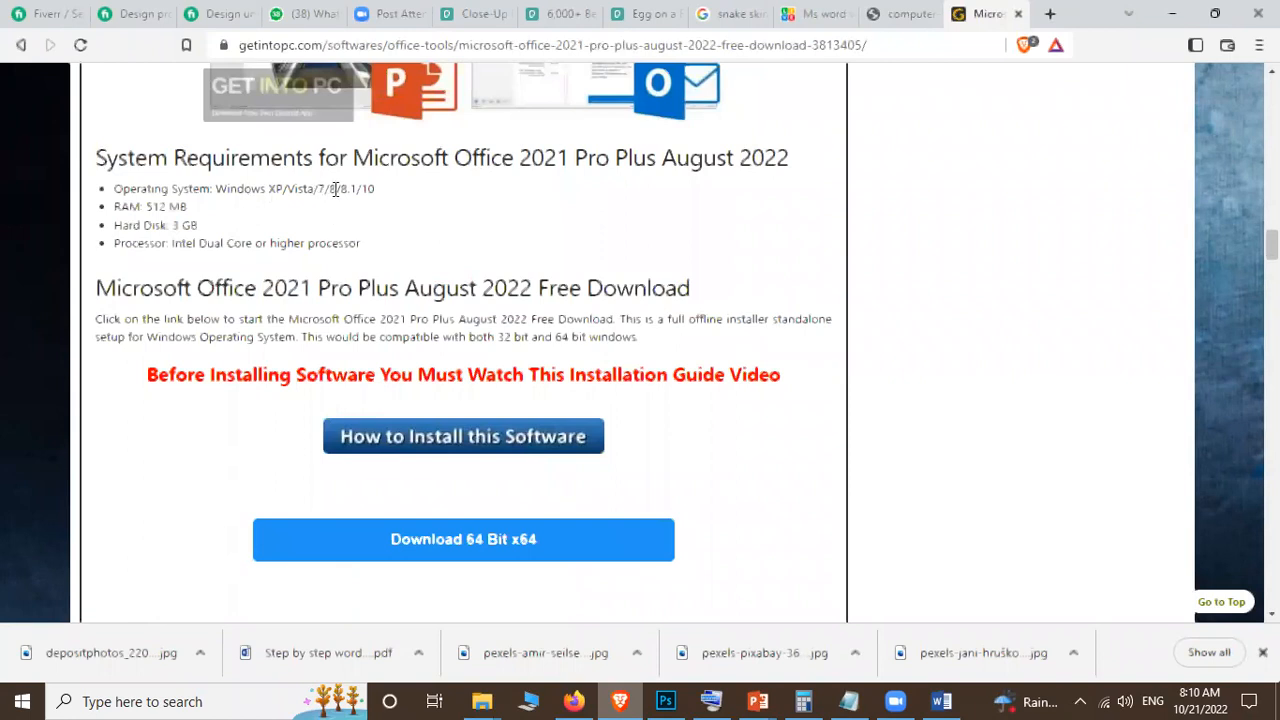
# Step: Highlight the operating system and RAM entries in the Office 2021 system requirements
pyautogui.moveTo(381, 197); pyautogui.dragTo(337, 194)
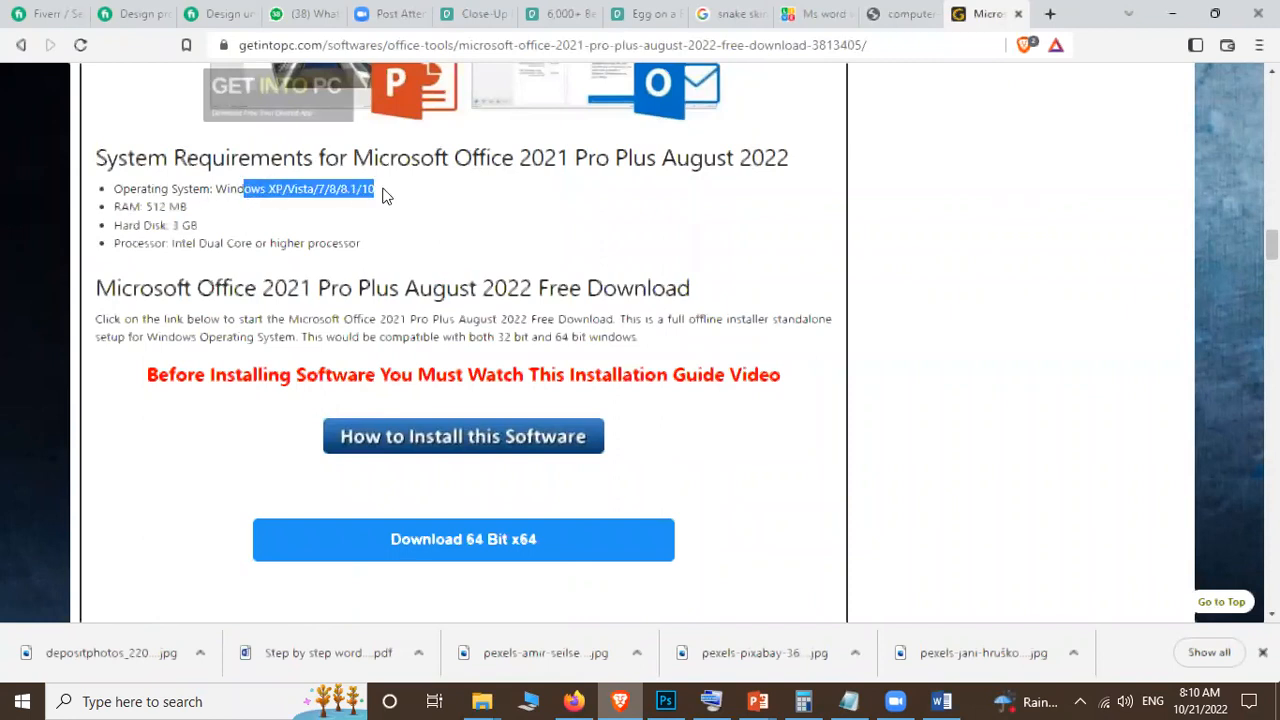
pyautogui.click(197, 212)
pyautogui.moveTo(145, 206); pyautogui.dragTo(208, 210)
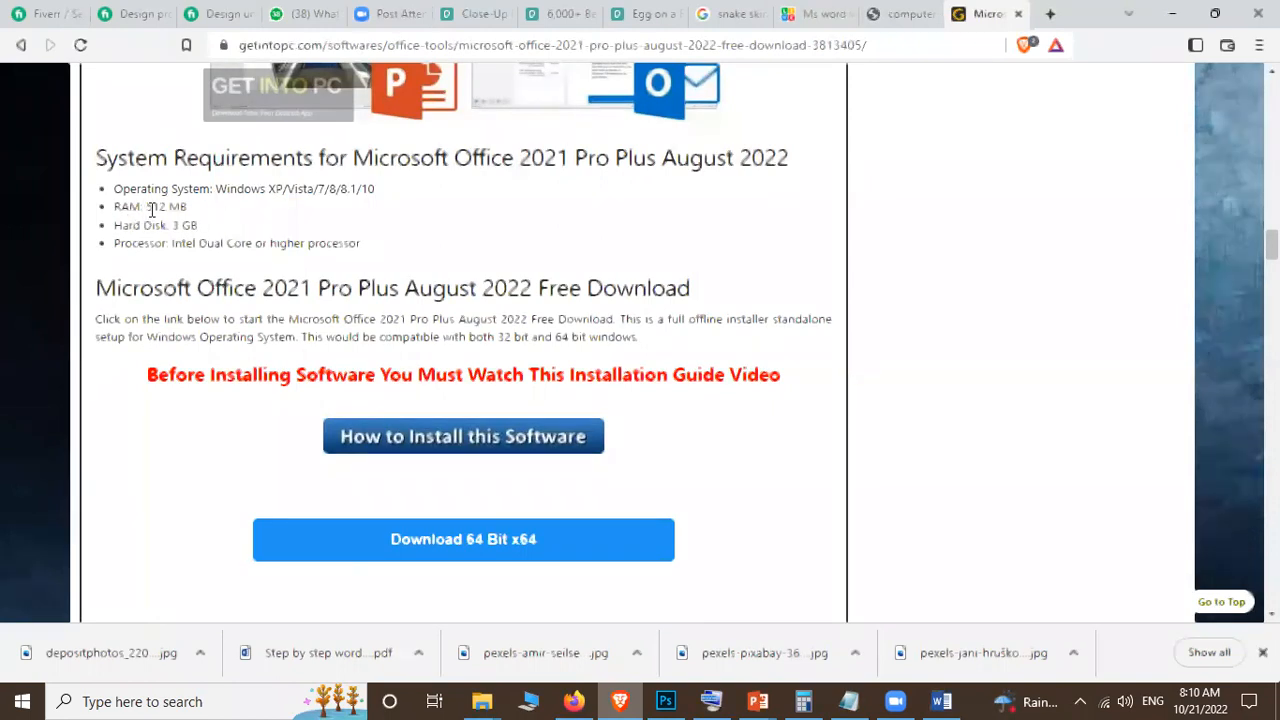
# Step: Minimize the open windows to show the desktop, and refresh it
pyautogui.click(1178, 14)
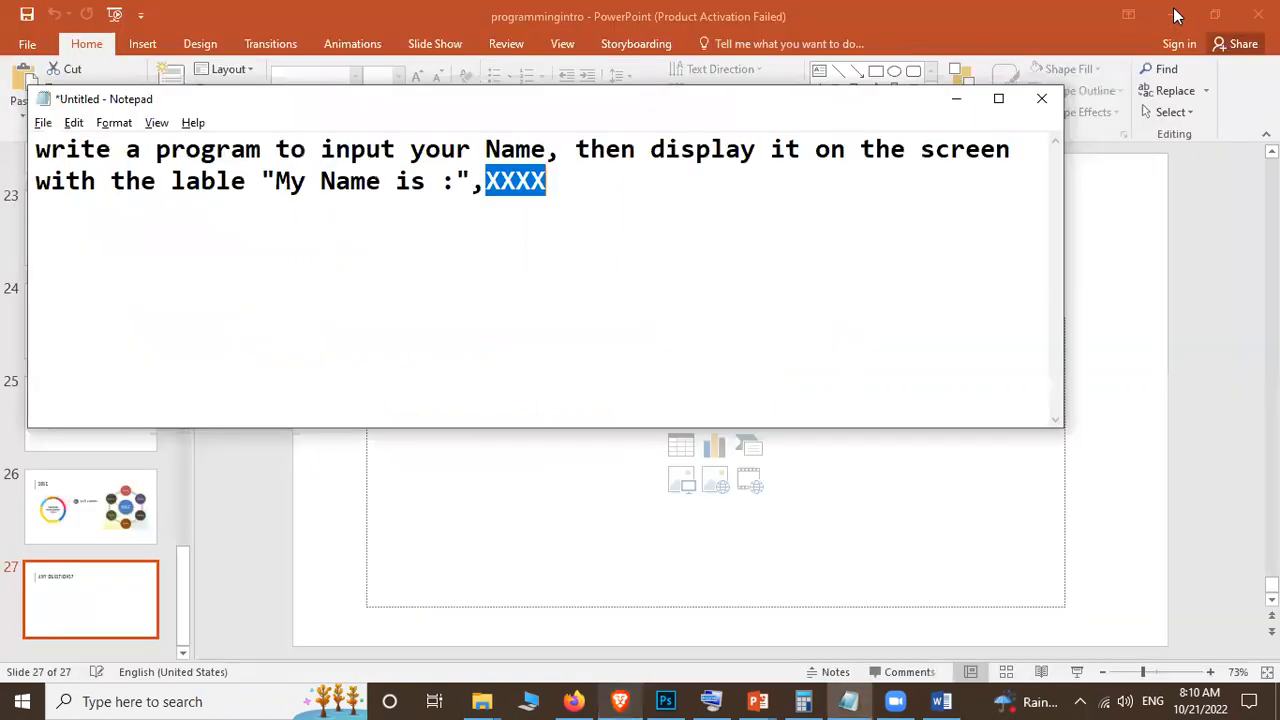
pyautogui.click(1175, 14)
pyautogui.click(1175, 14)
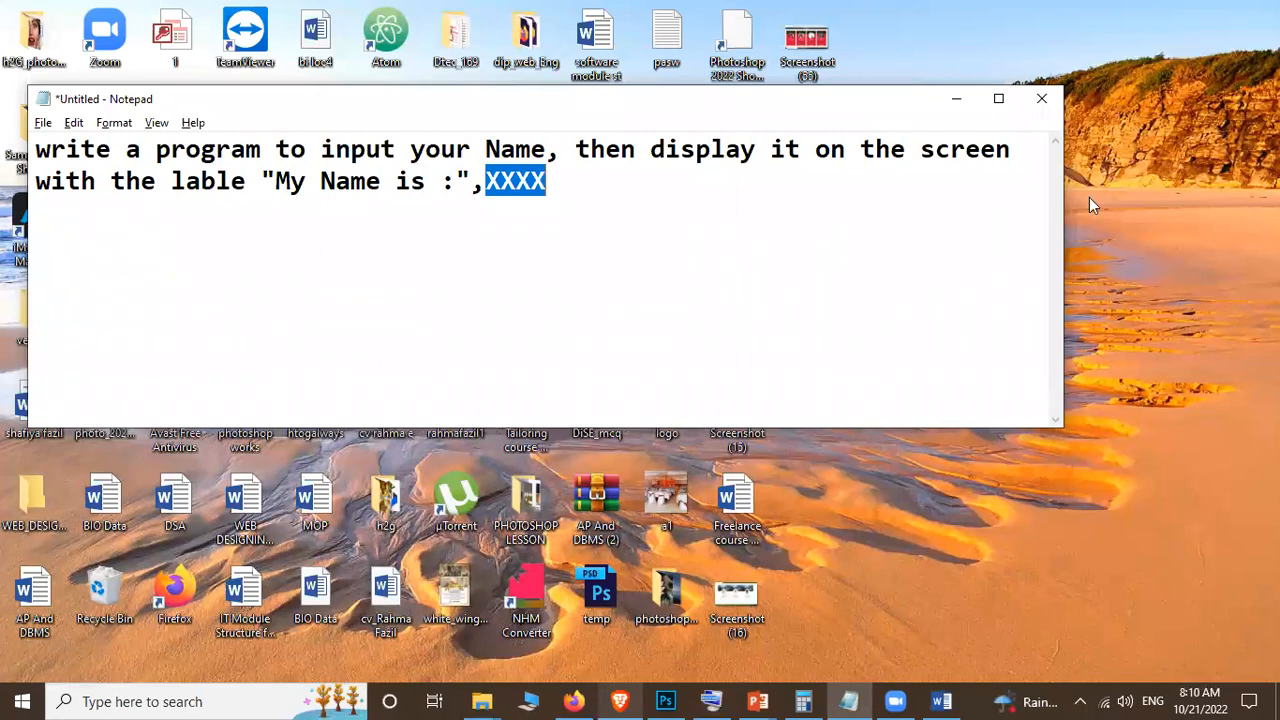
pyautogui.press('super+d')
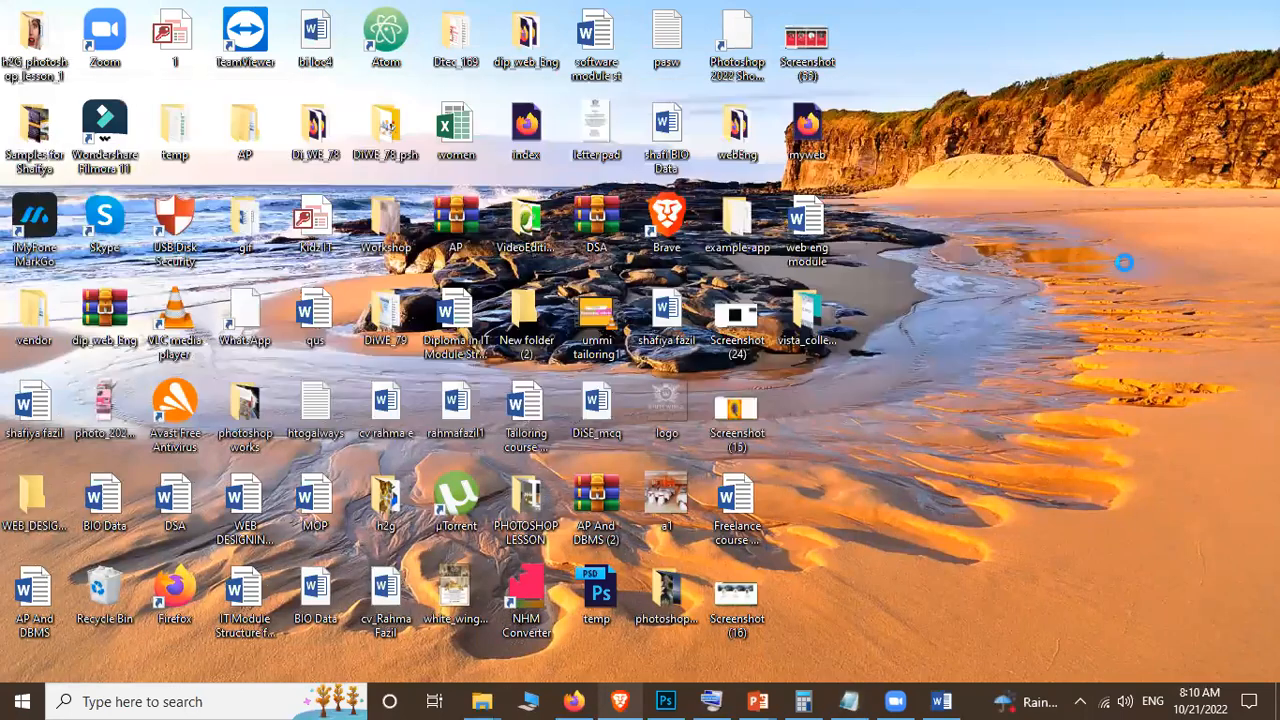
pyautogui.rightClick(1060, 200)
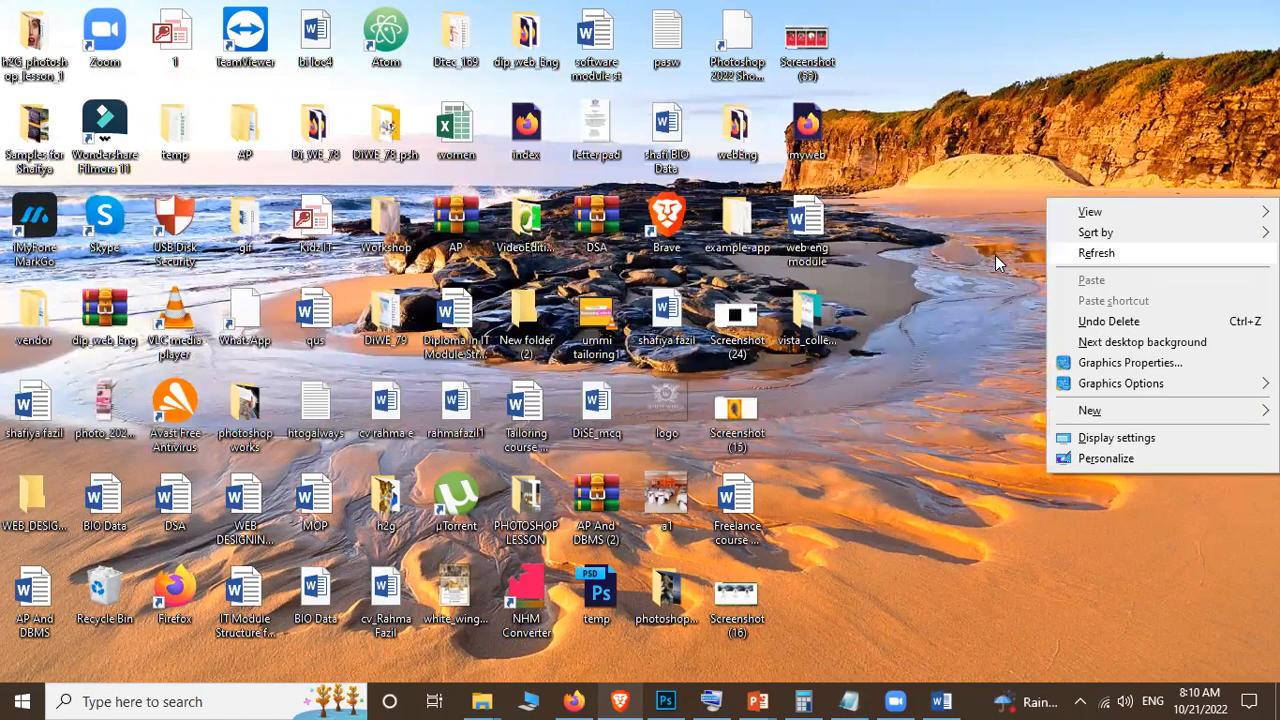
pyautogui.press('Return')
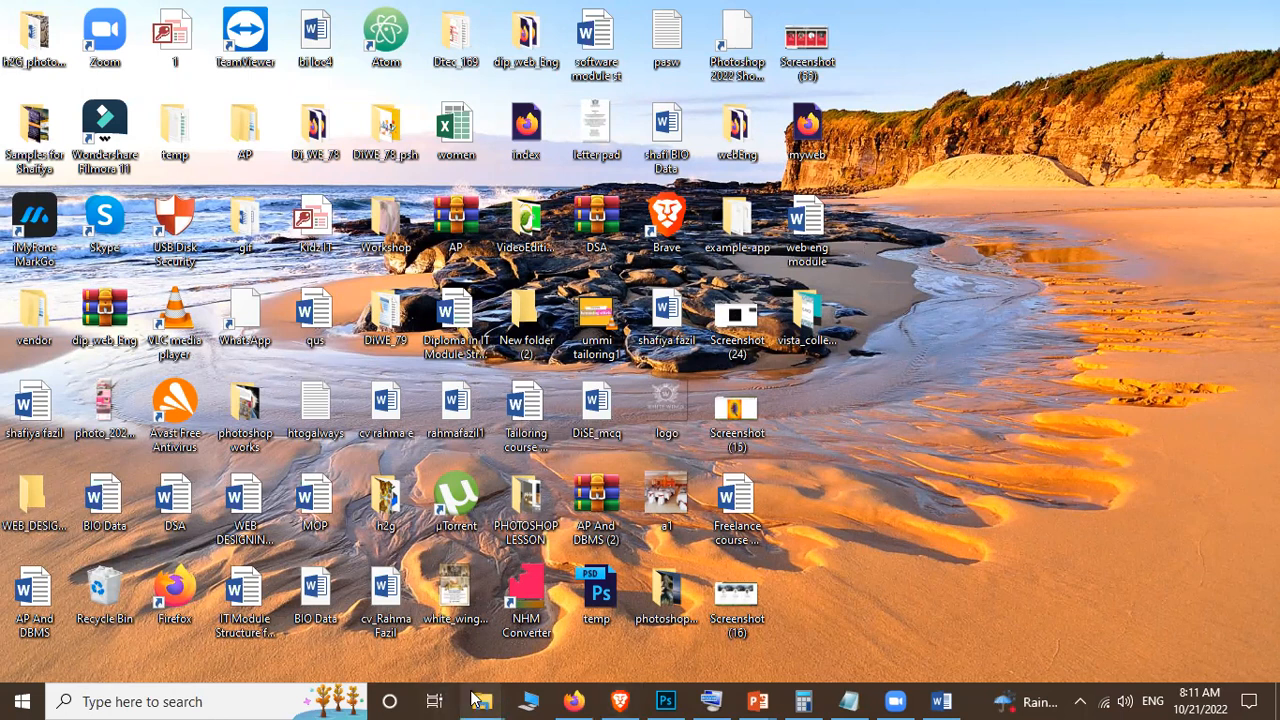
# Step: Switch to File Explorer, open the properties of This PC, and minimize the File Explorer window
pyautogui.moveTo(481, 700)
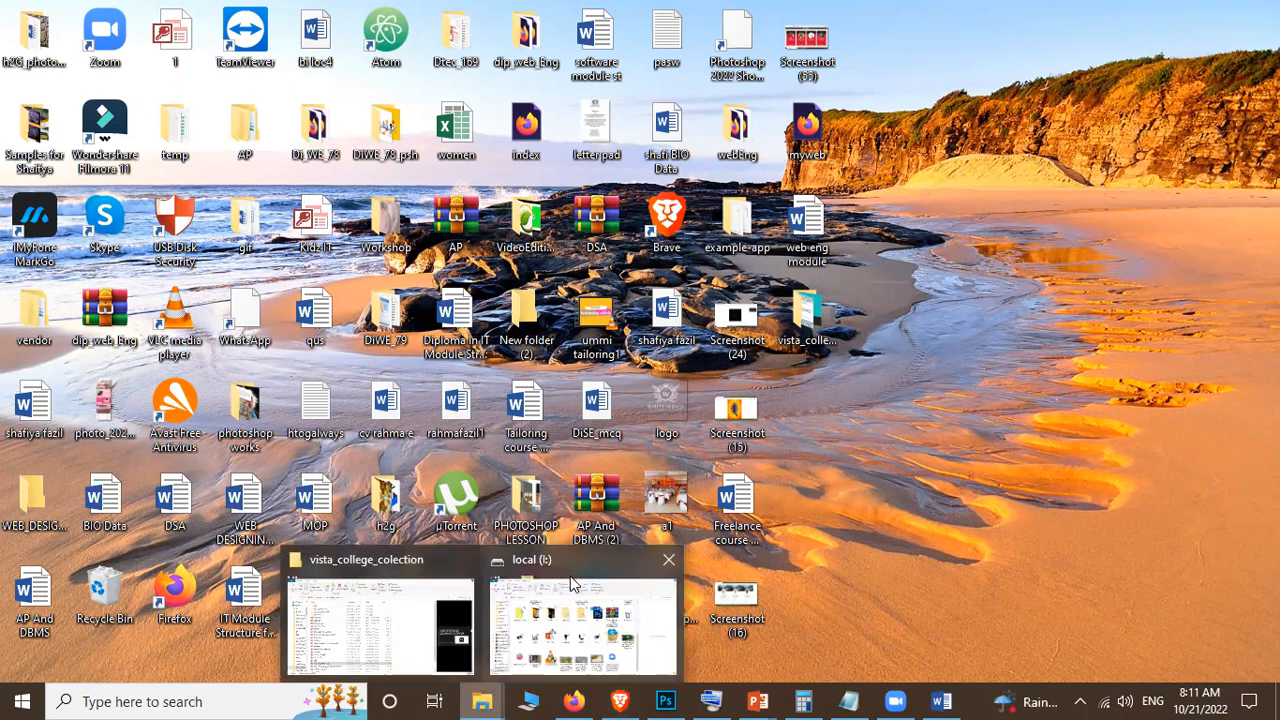
pyautogui.click(390, 567)
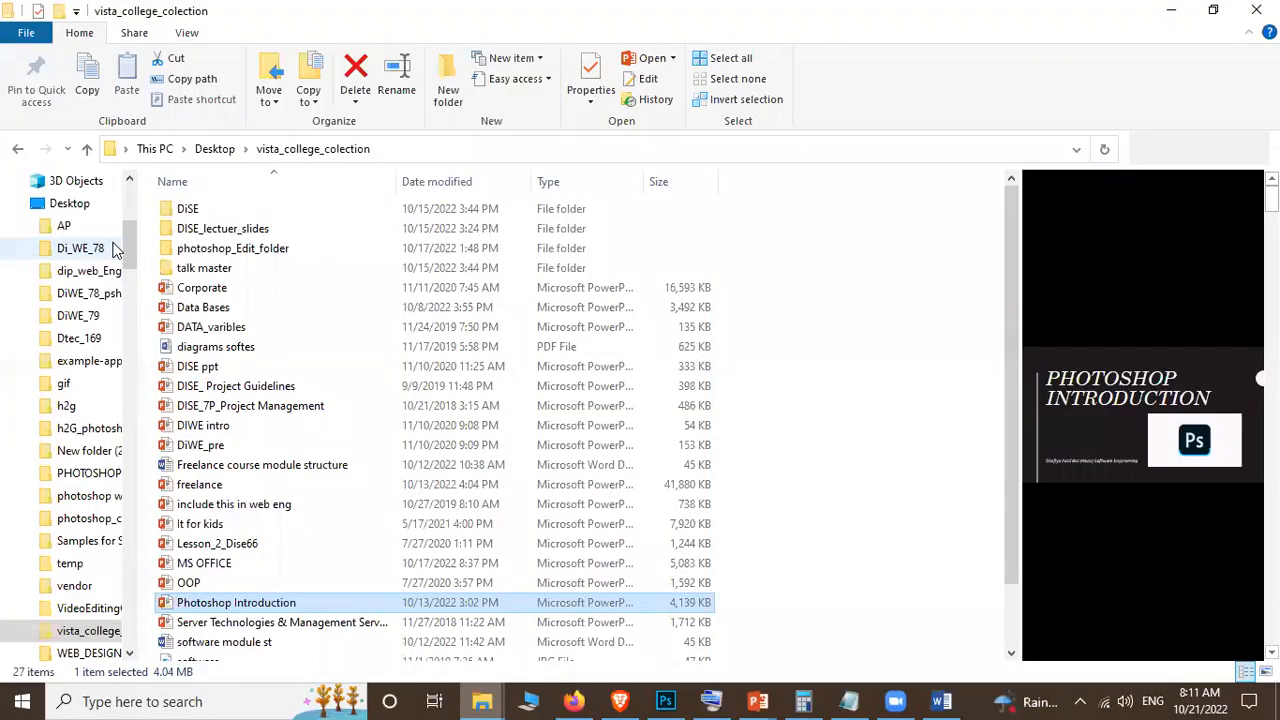
pyautogui.scroll(5, 115, 212)
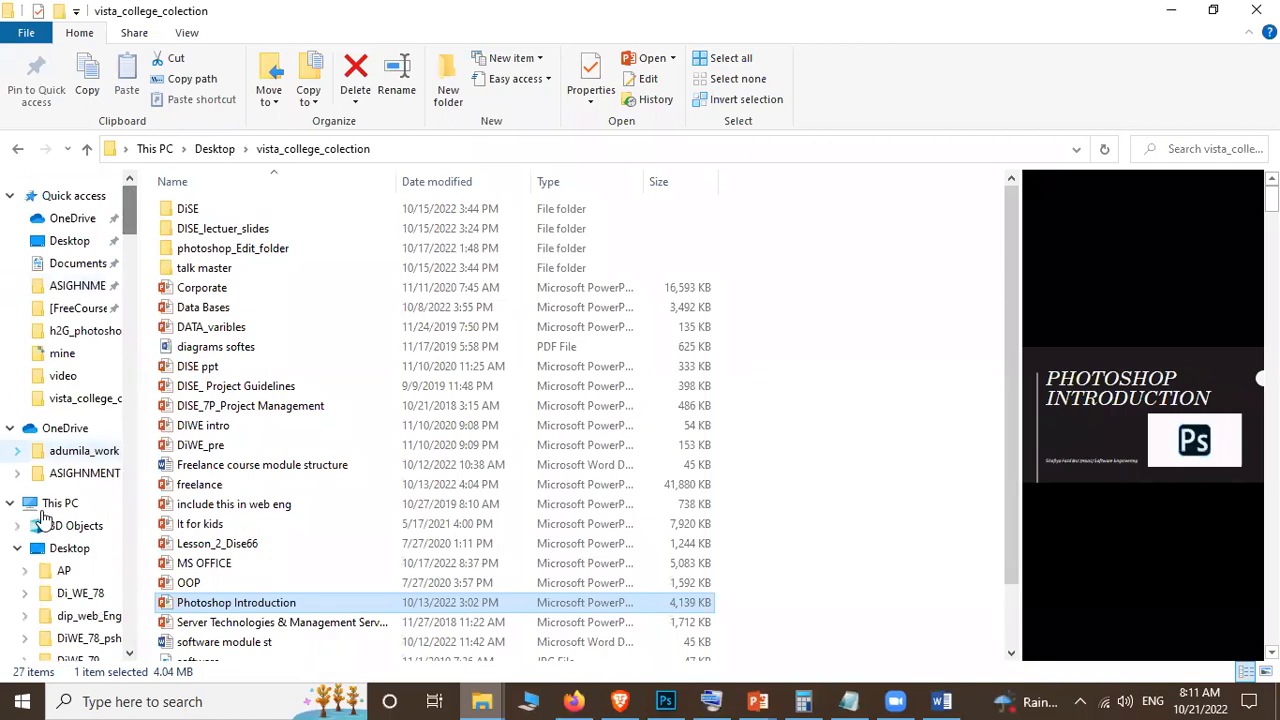
pyautogui.click(62, 503)
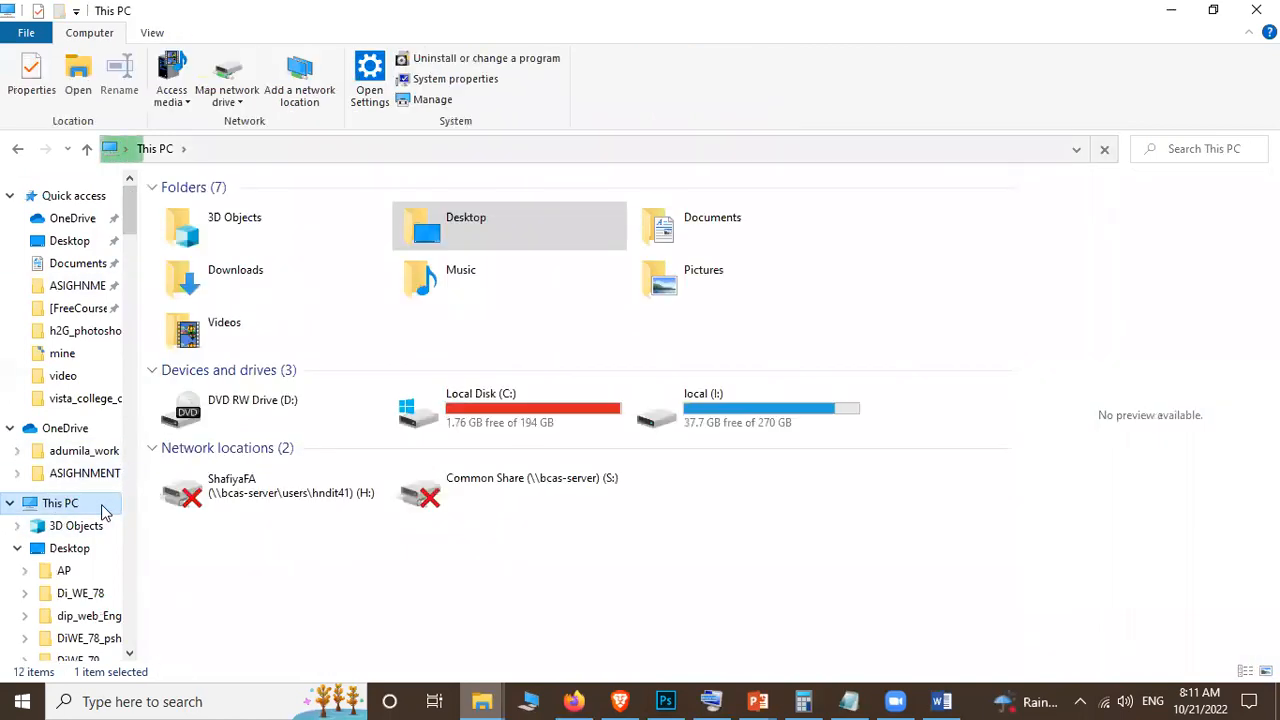
pyautogui.rightClick(100, 511)
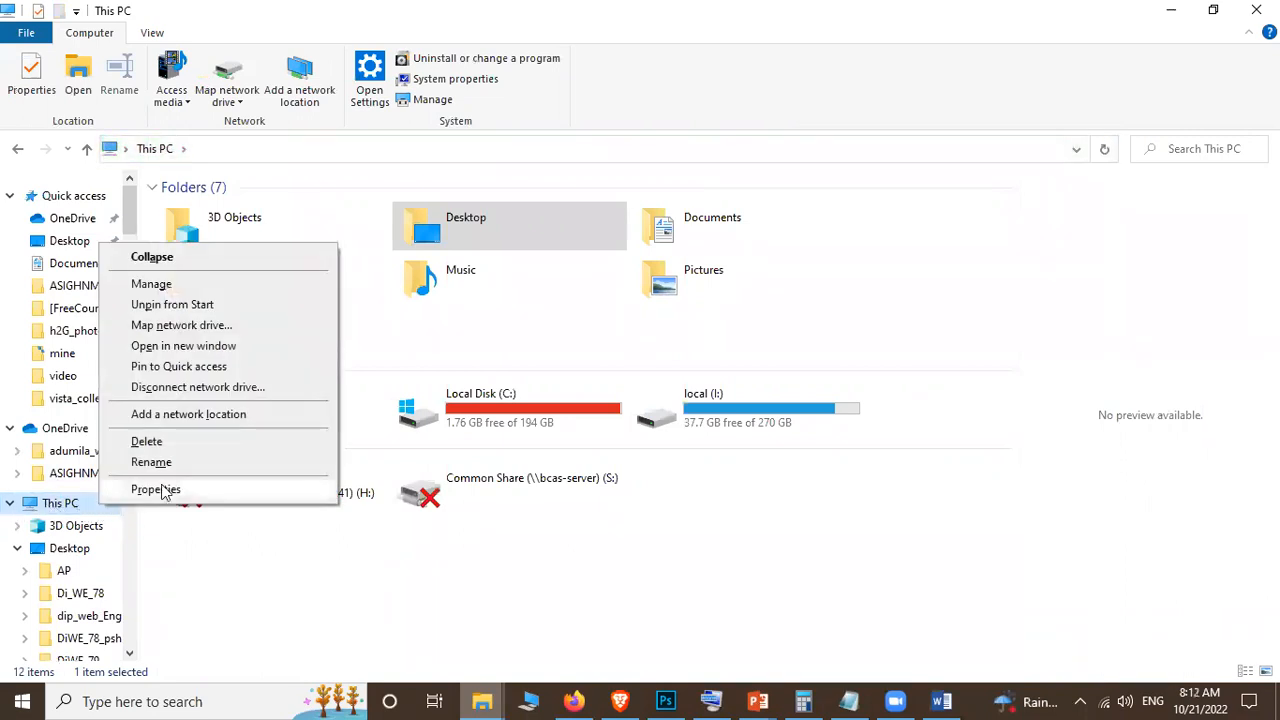
pyautogui.click(1216, 15)
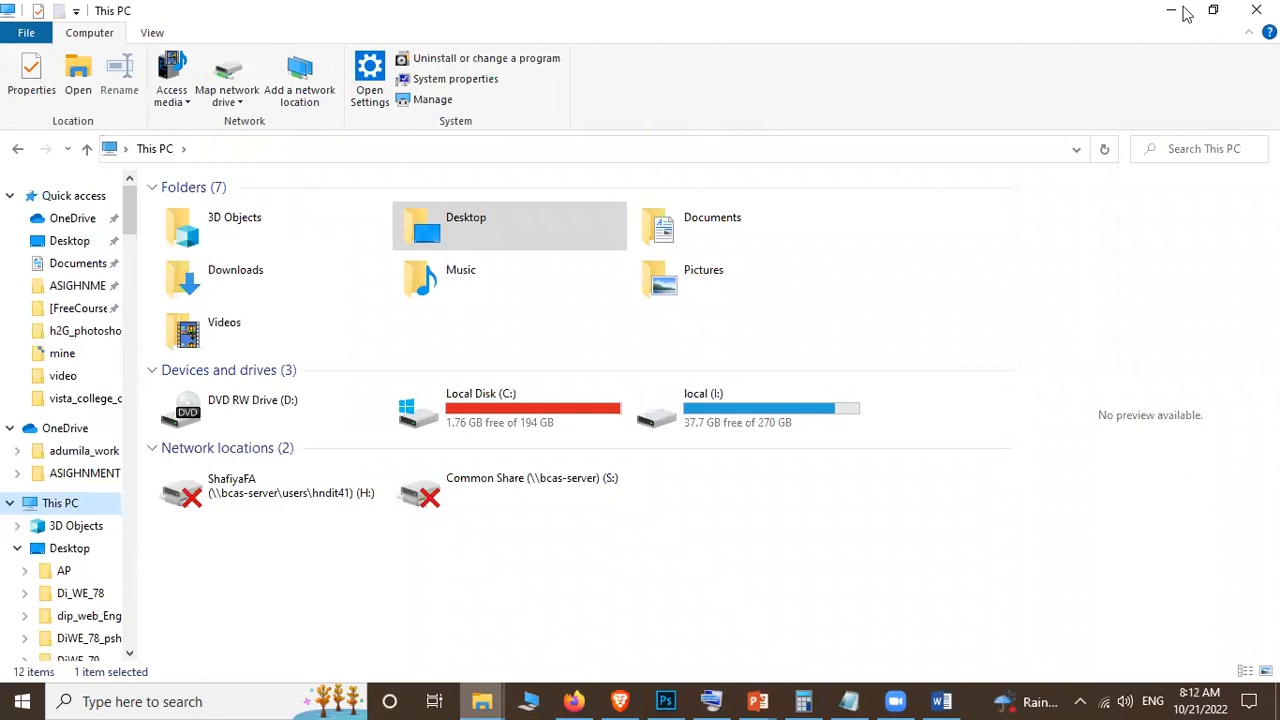
pyautogui.click(1171, 18)
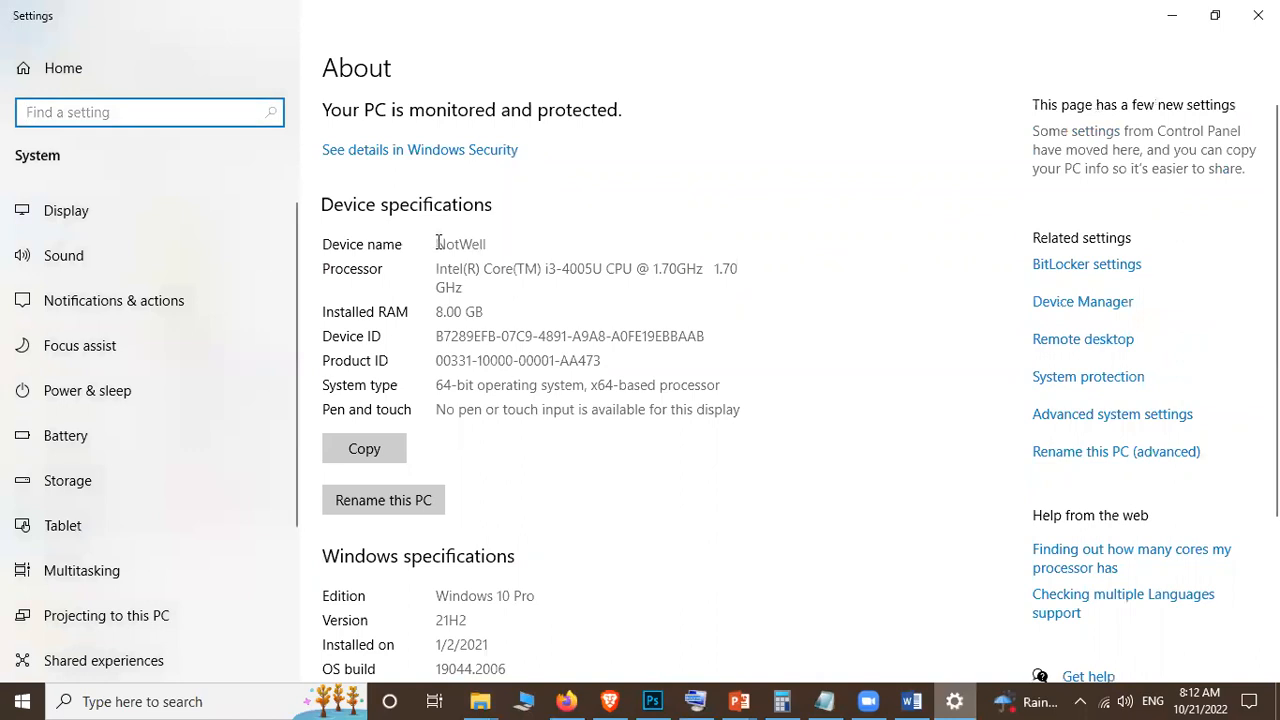
# Step: Examine the device name, processor and installed RAM in the device specifications, and minimize the Settings window
pyautogui.doubleClick(504, 244)
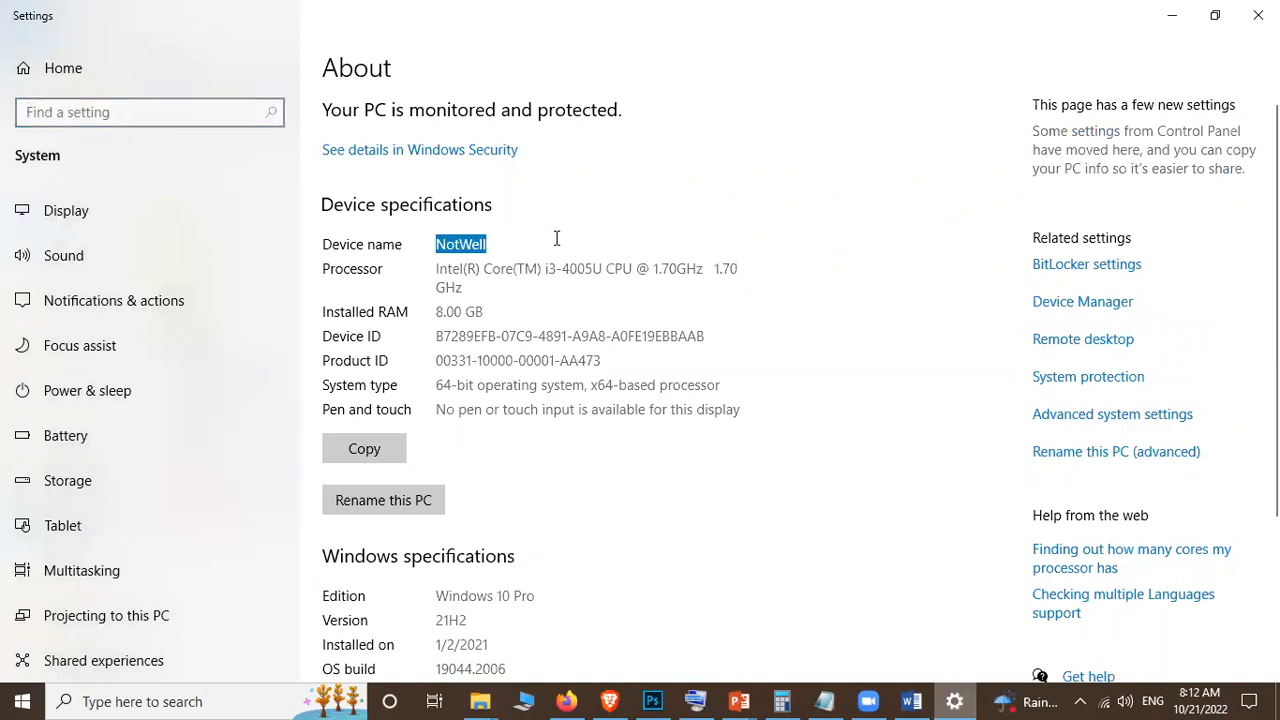
pyautogui.click(557, 238)
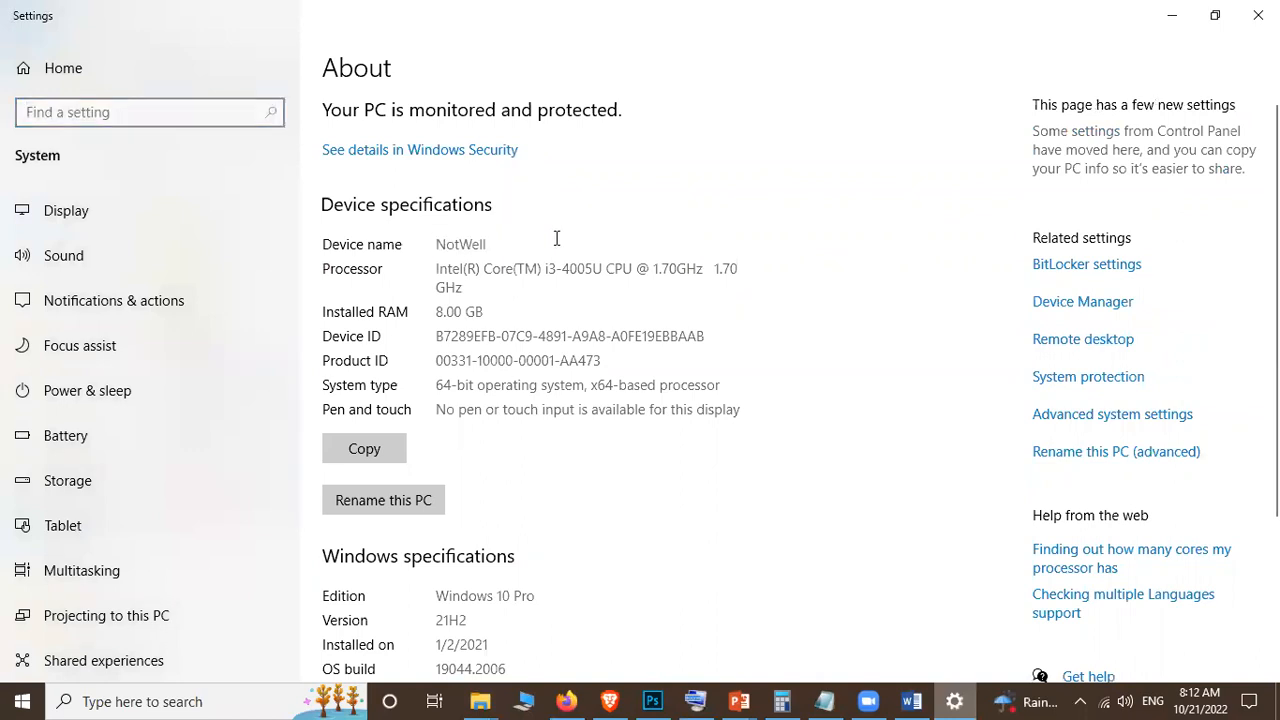
pyautogui.doubleClick(452, 243)
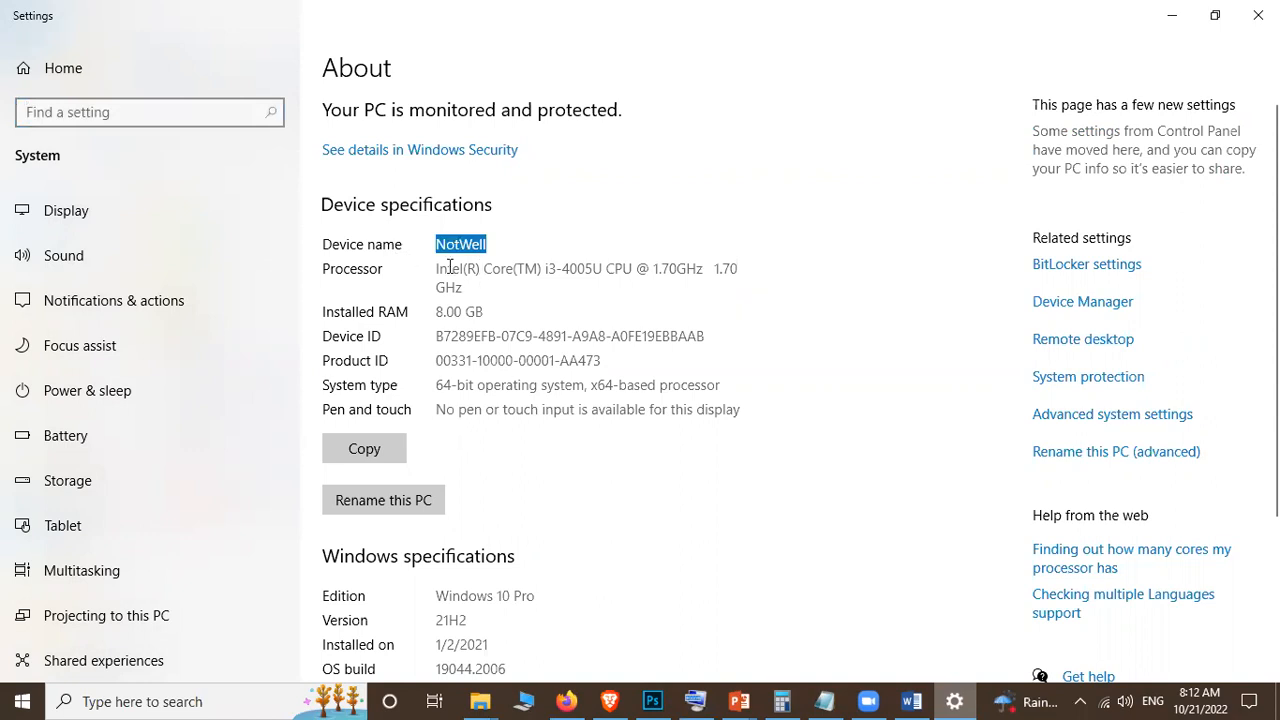
pyautogui.tripleClick(477, 273)
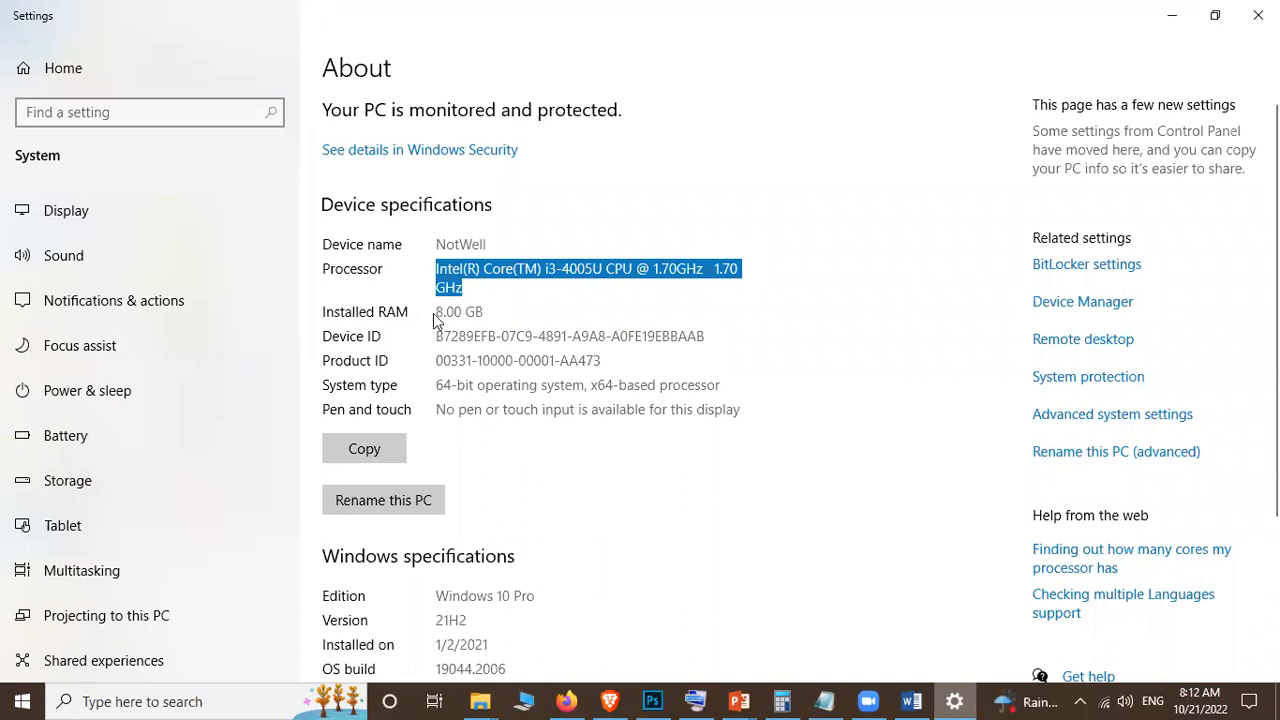
pyautogui.tripleClick(528, 316)
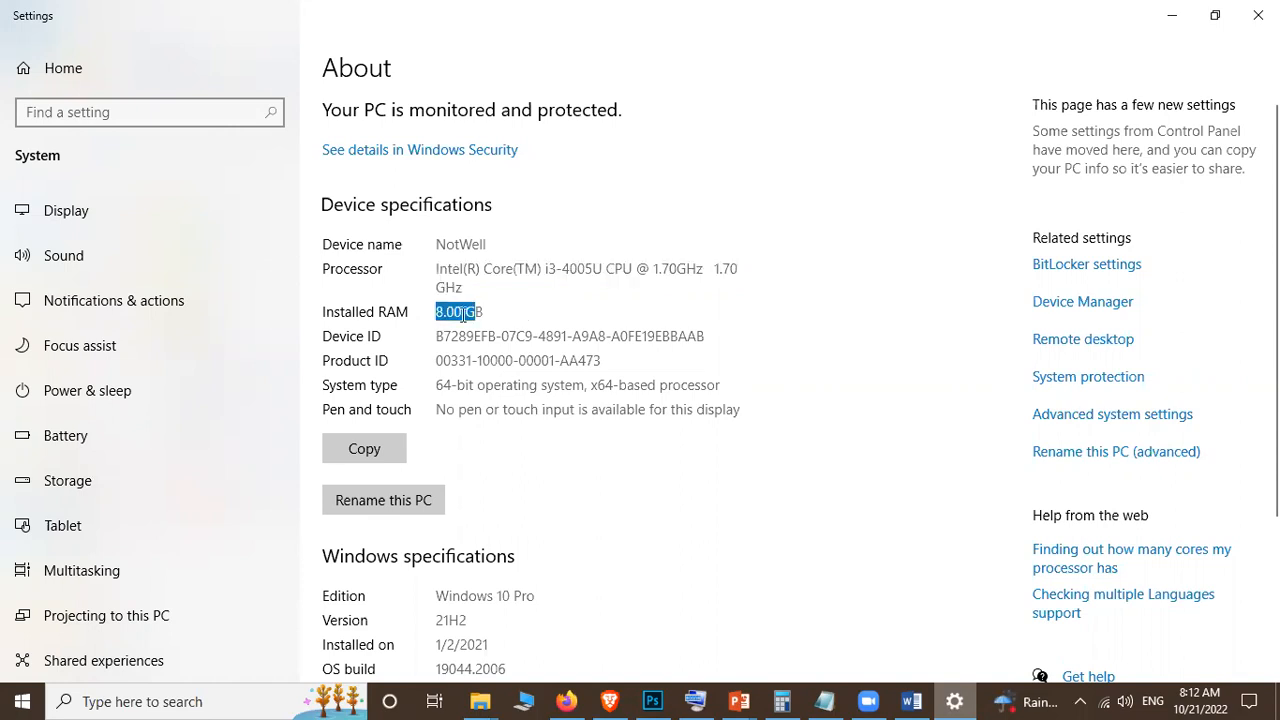
pyautogui.click(540, 313)
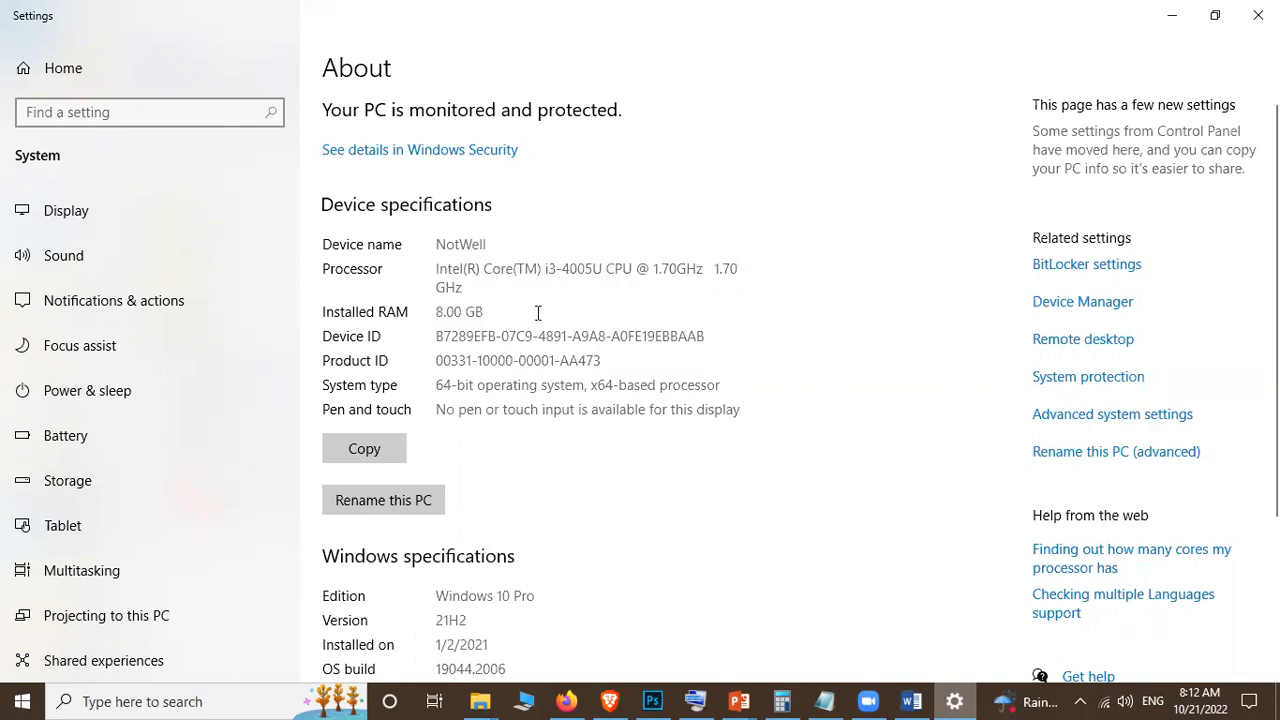
pyautogui.tripleClick(442, 313)
pyautogui.click(1175, 16)
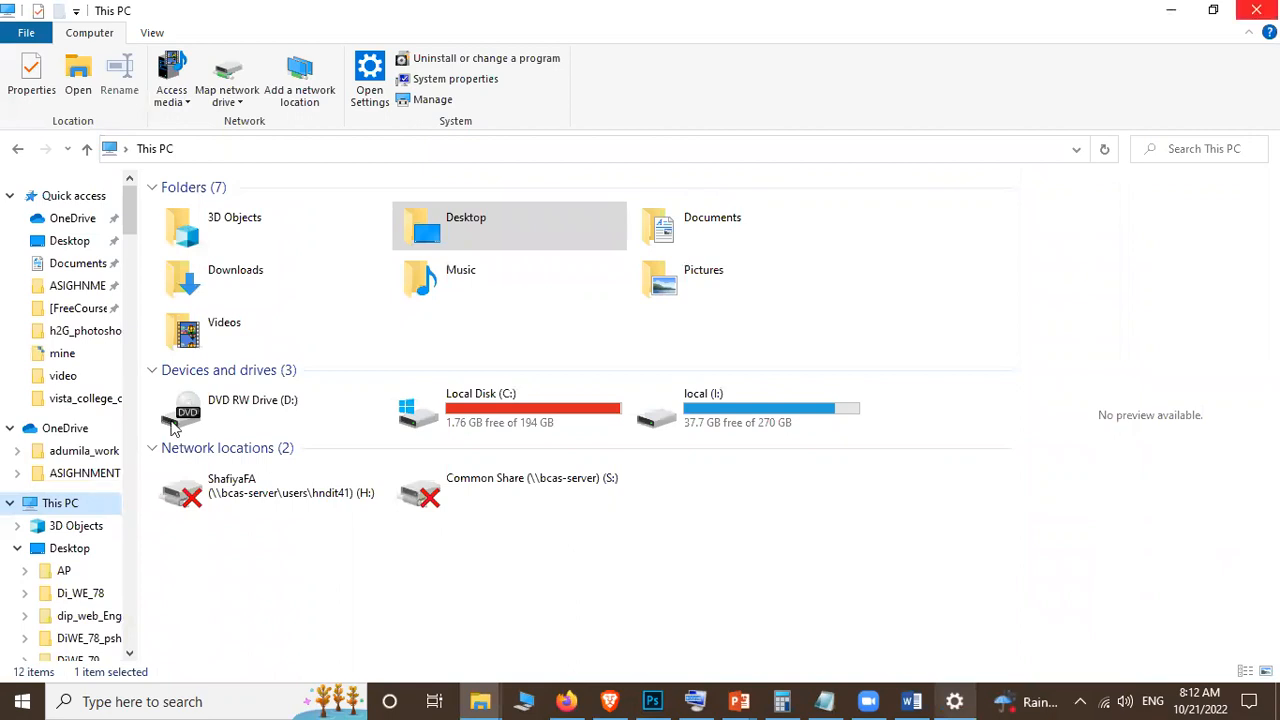
# Step: Return to the Office 2021 page in Brave and highlight the RAM and hard disk requirements
pyautogui.press('super+d')
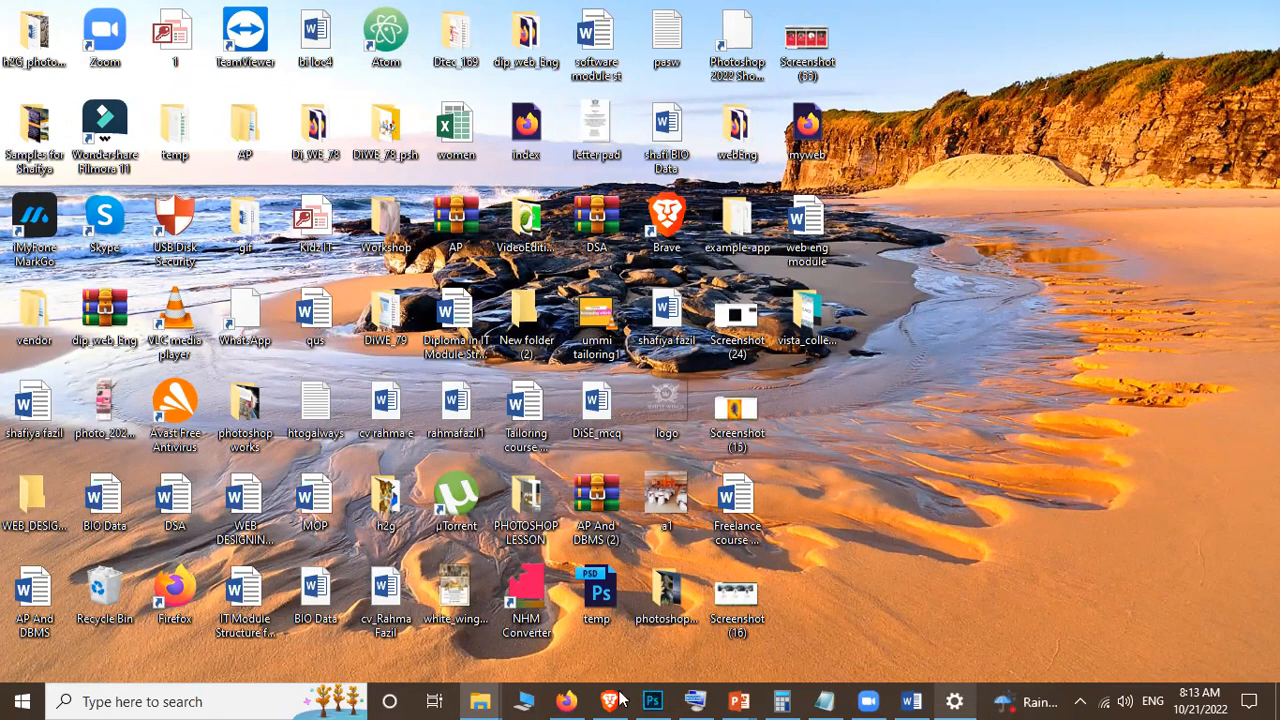
pyautogui.hotkey('alt', 'Tab')
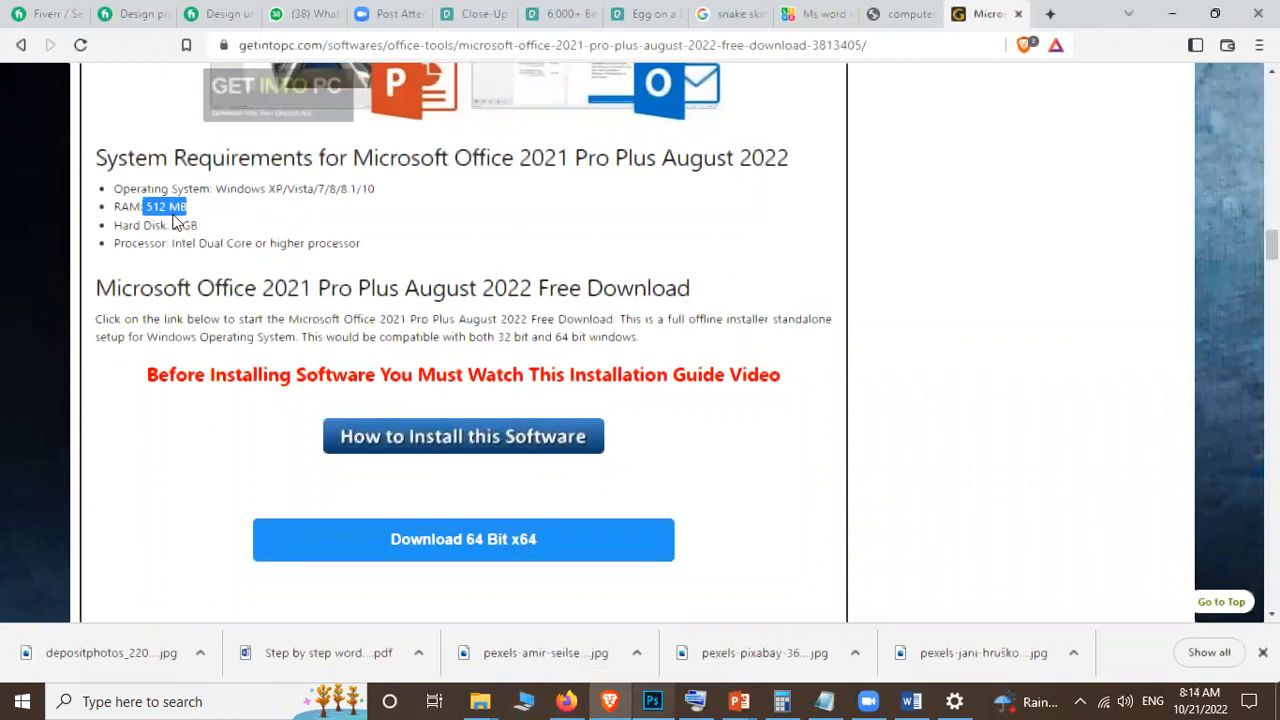
pyautogui.moveTo(198, 212); pyautogui.dragTo(144, 207)
pyautogui.click(176, 213)
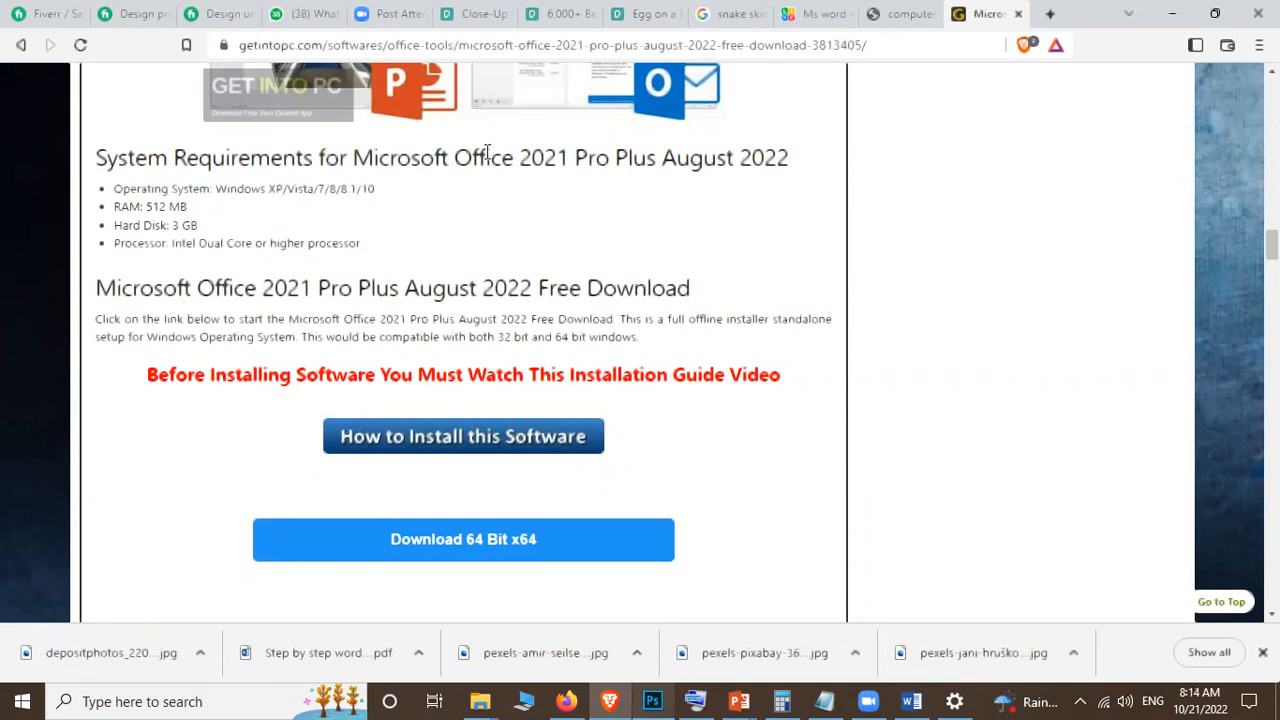
pyautogui.tripleClick(199, 229)
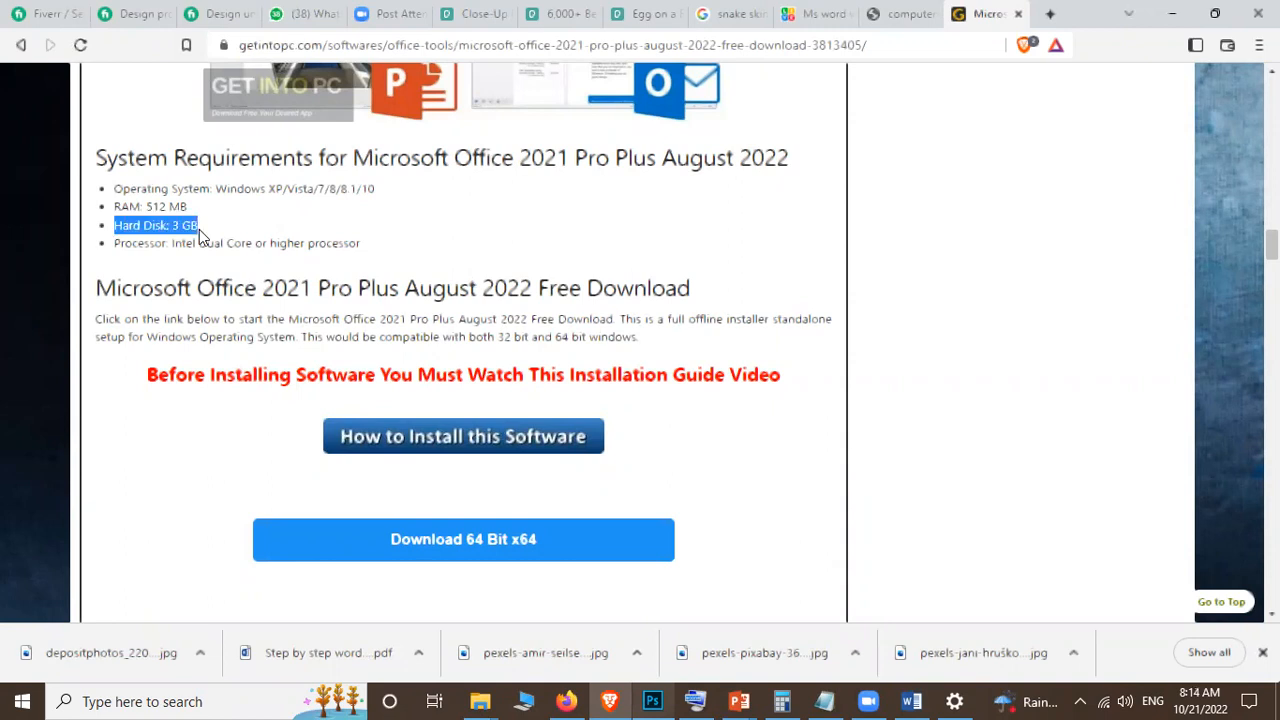
# Step: Check the drives' free space under This PC in File Explorer, and return to the system requirements in Brave
pyautogui.click(481, 699)
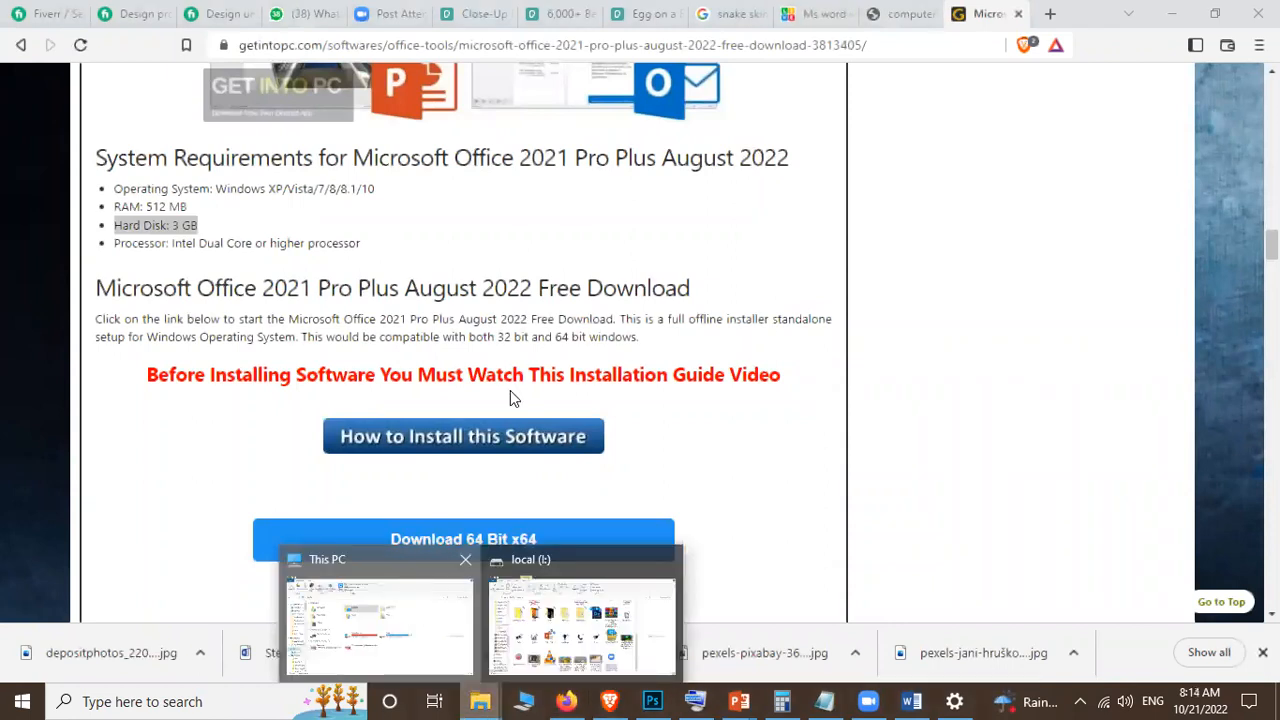
pyautogui.click(400, 625)
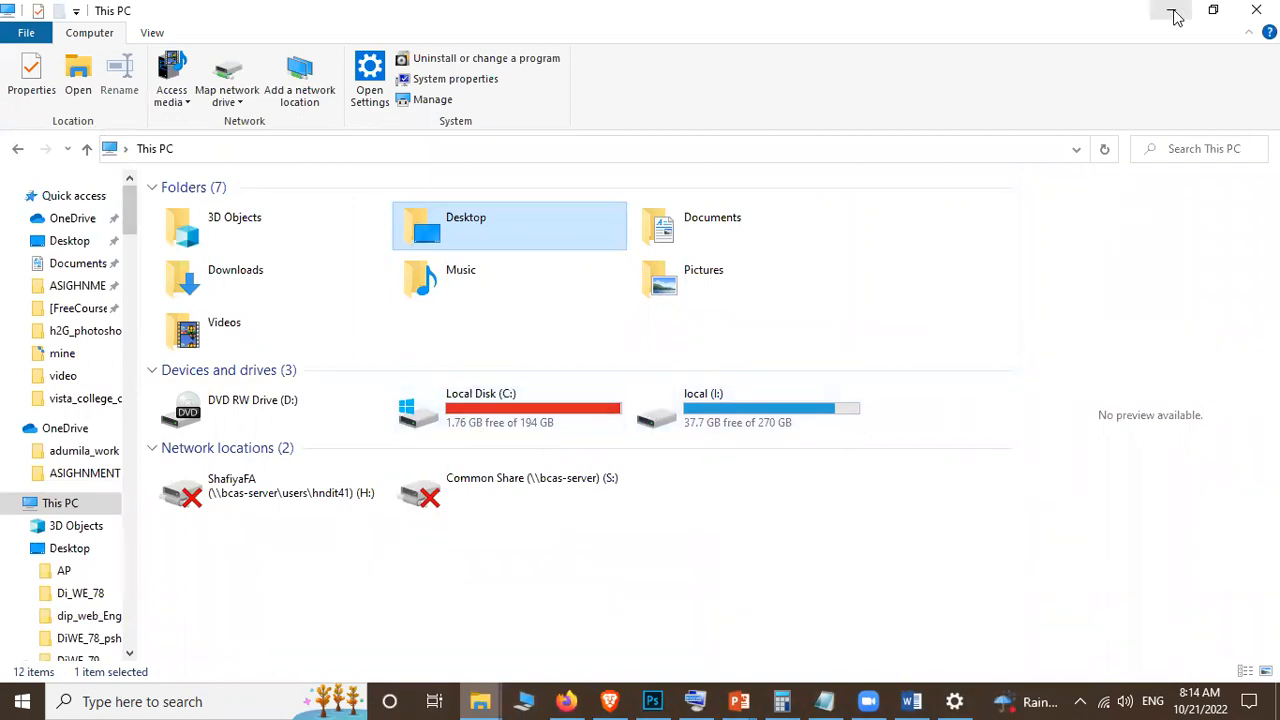
pyautogui.hotkey('alt', 'Tab')
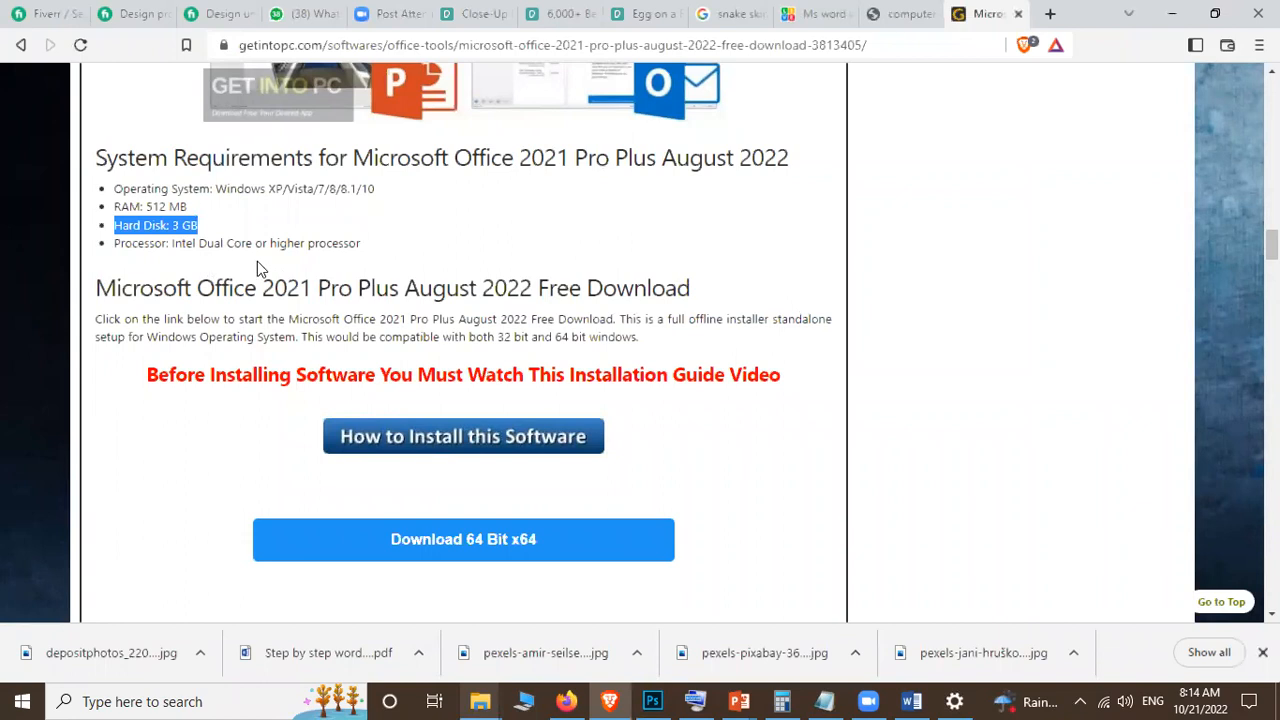
pyautogui.click(393, 246)
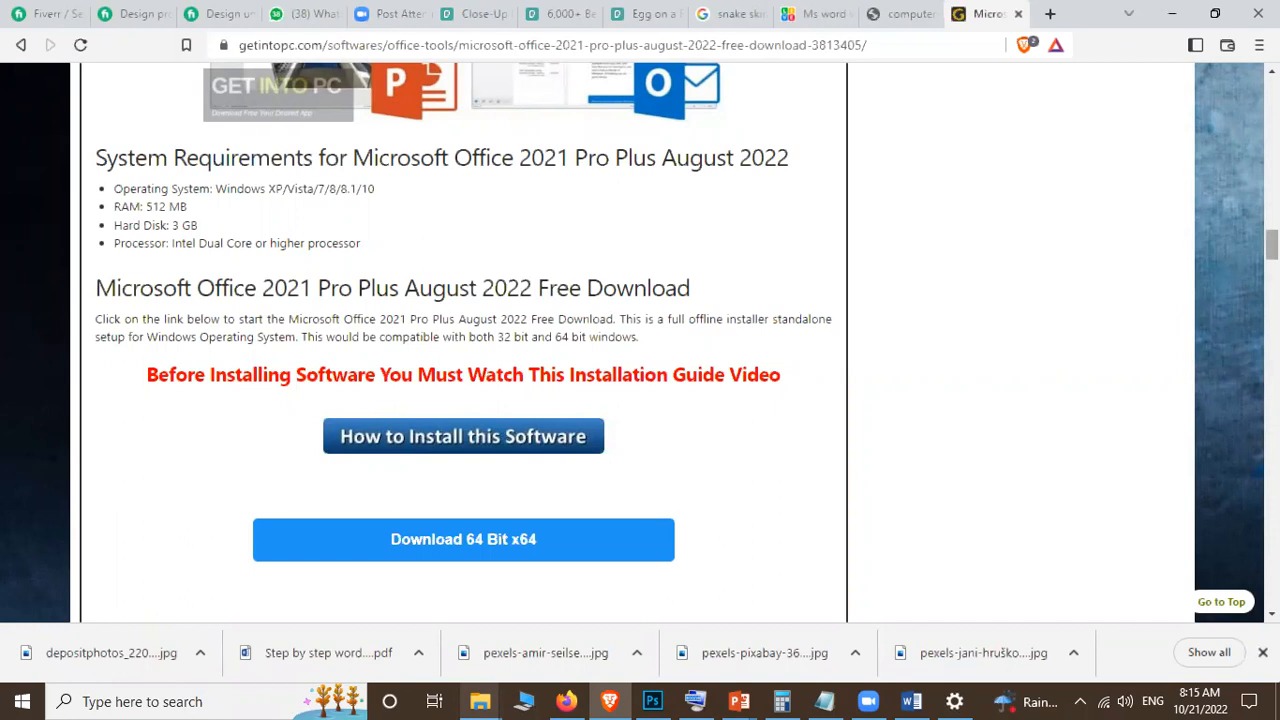
# Step: Review the system requirements and download links on the Office 2021 page, and open its installation guide
pyautogui.moveTo(1272, 245); pyautogui.dragTo(1272, 240)
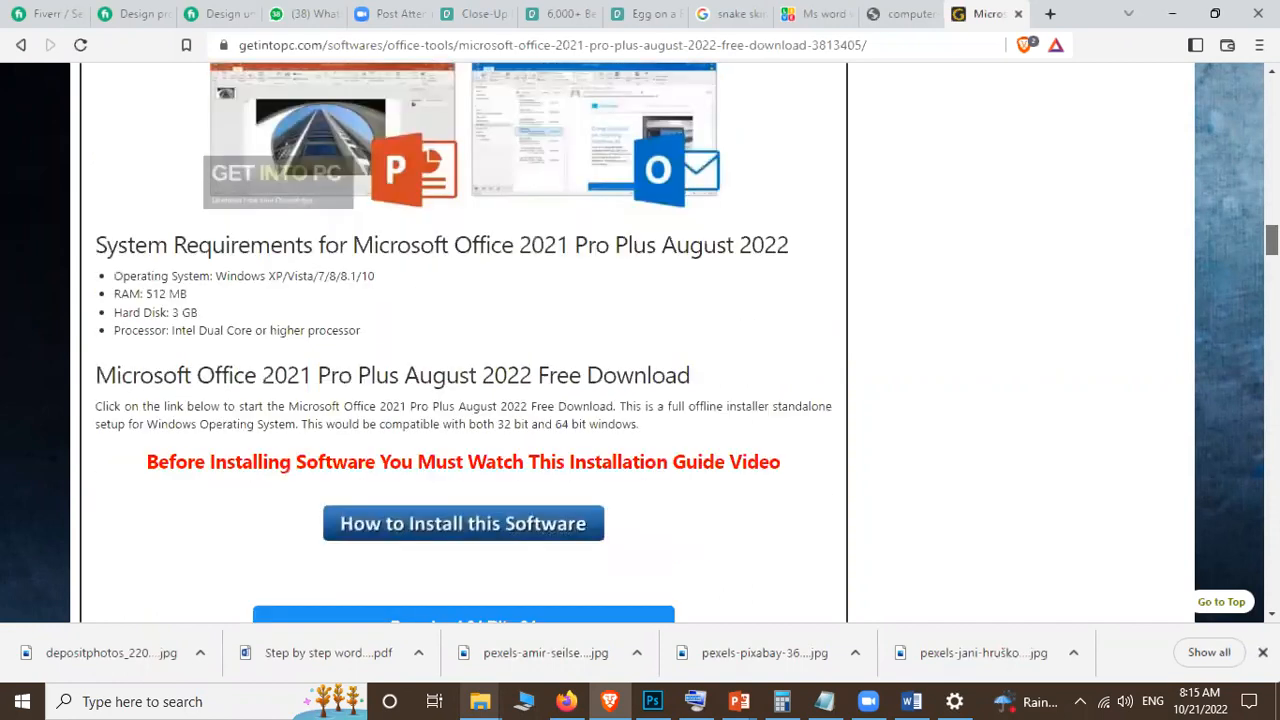
pyautogui.scroll(-4, 697, 240)
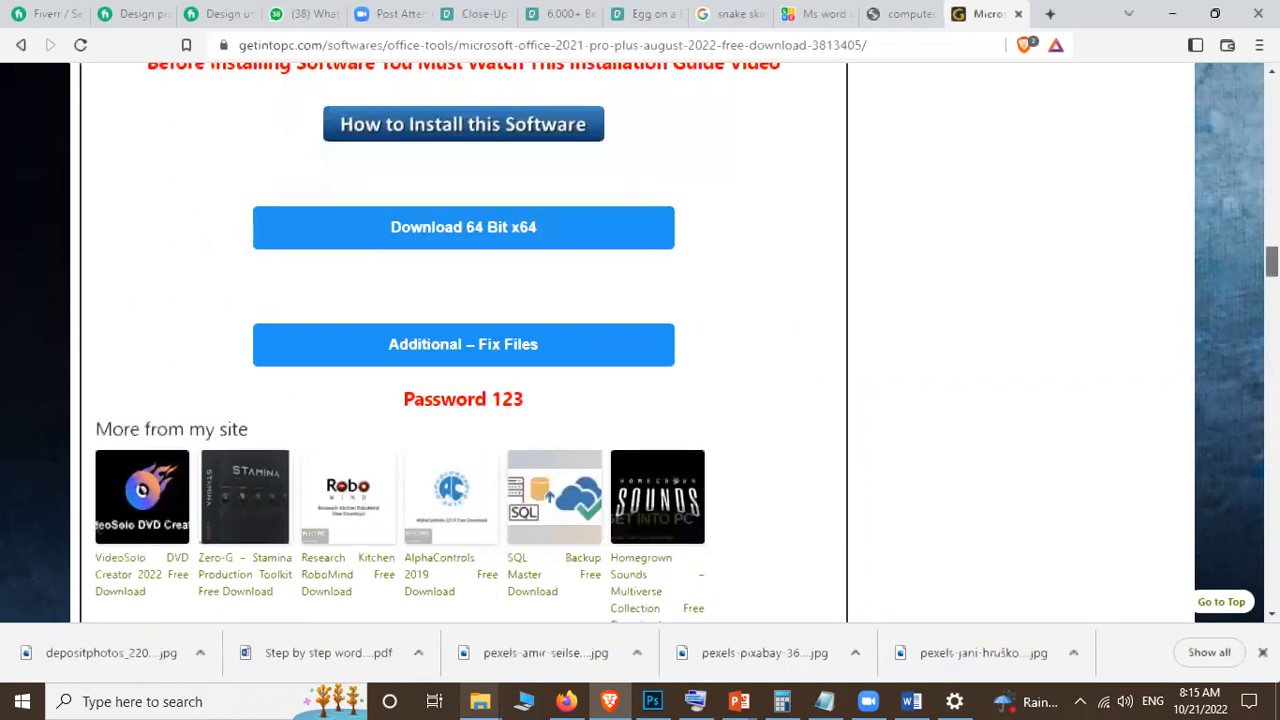
pyautogui.moveTo(1272, 262); pyautogui.dragTo(1272, 236)
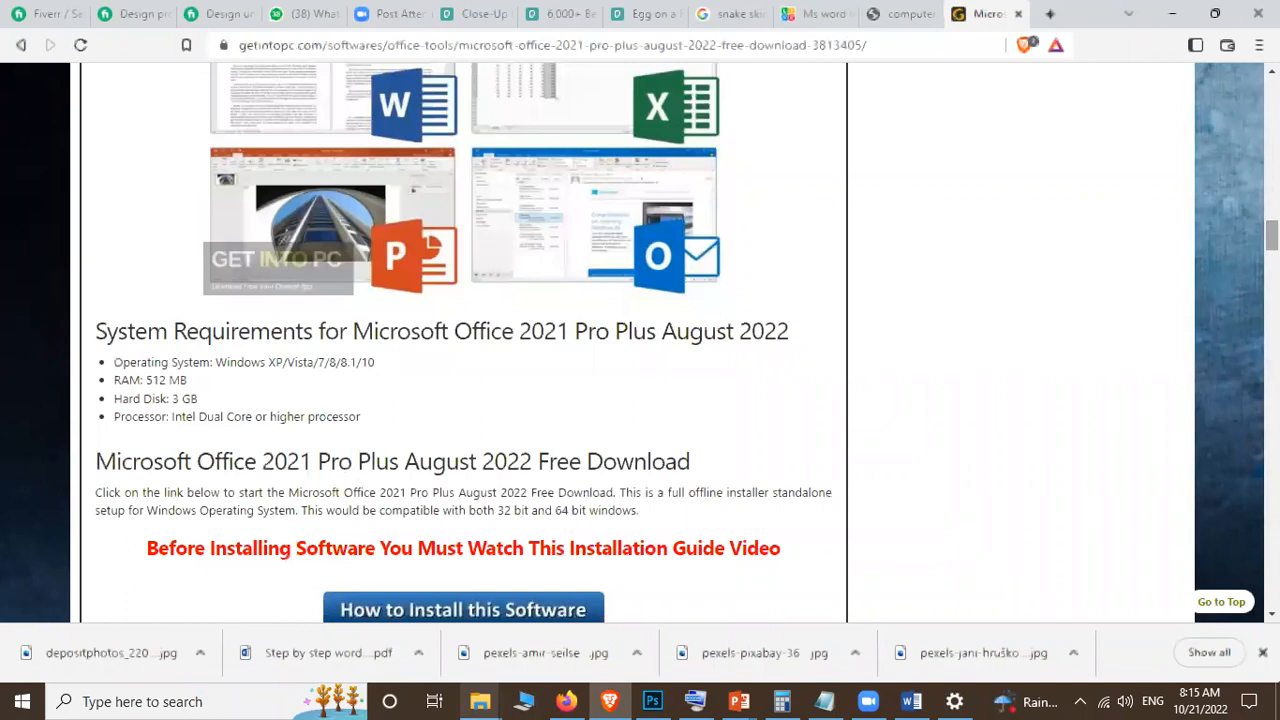
pyautogui.scroll(-4, 1186, 249)
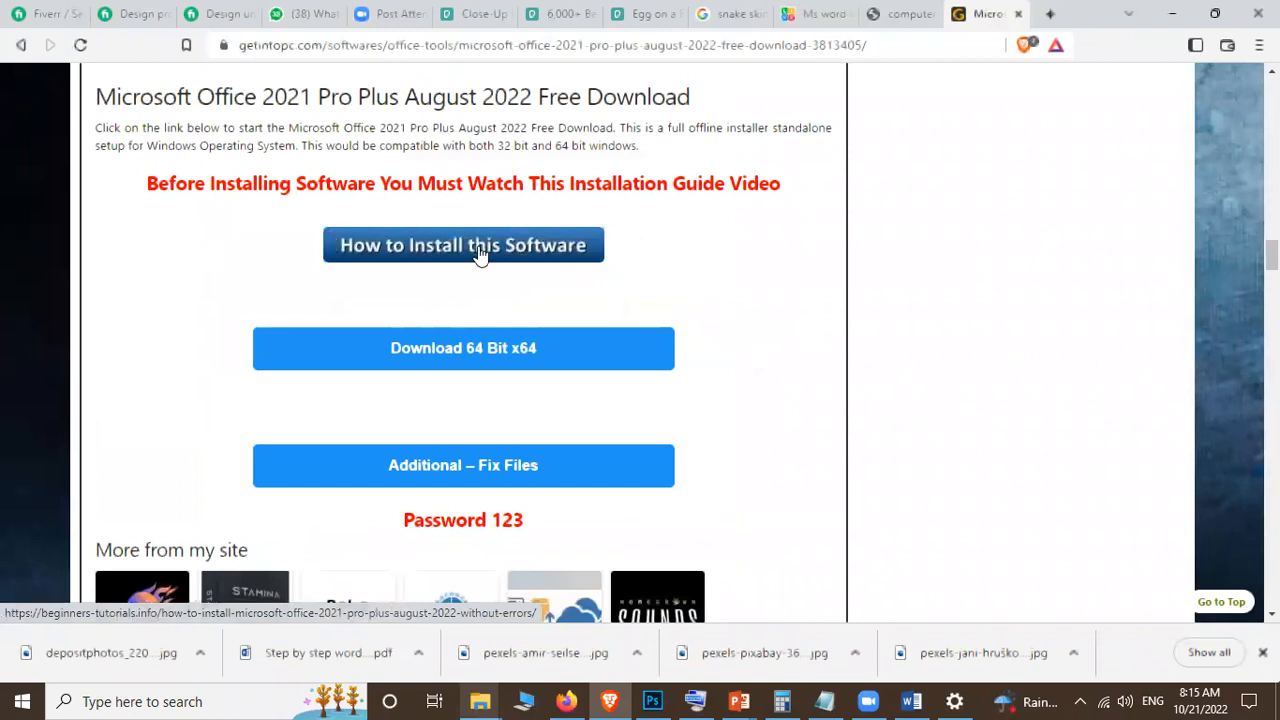
pyautogui.click(424, 248)
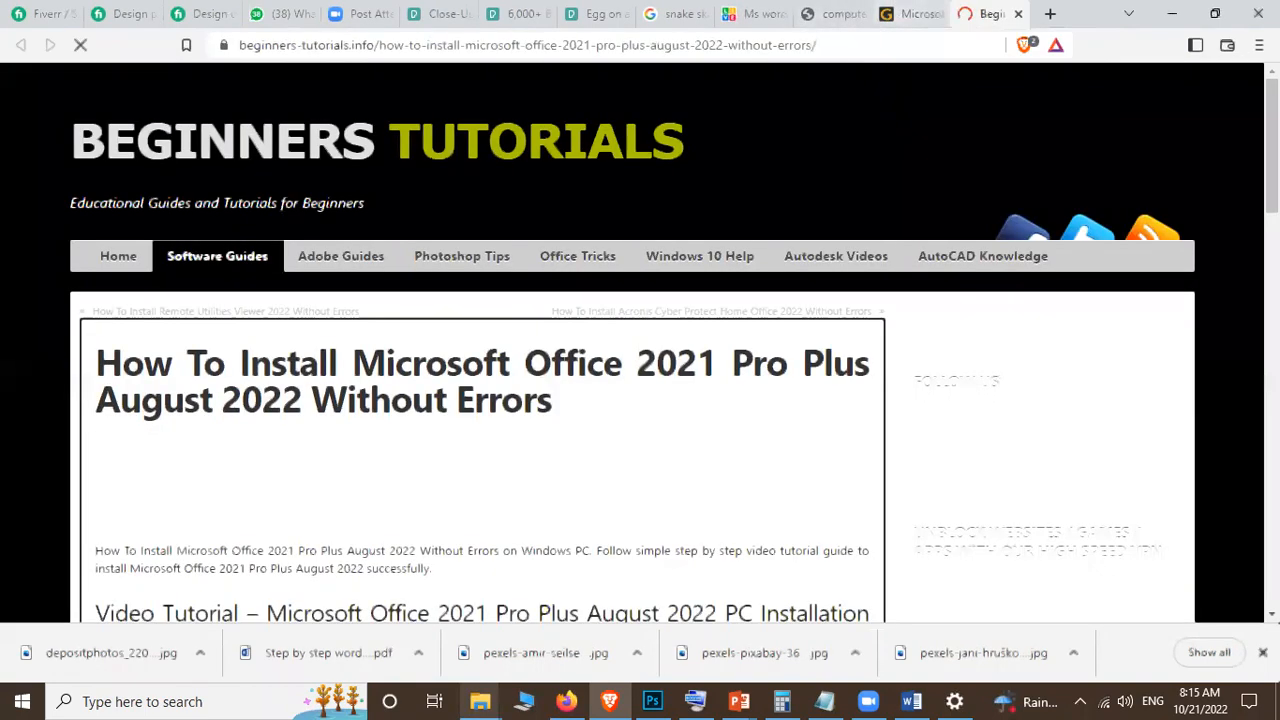
# Step: Play the start of the Office 2021 installation guide video and pause it
pyautogui.scroll(-2, 640, 350)
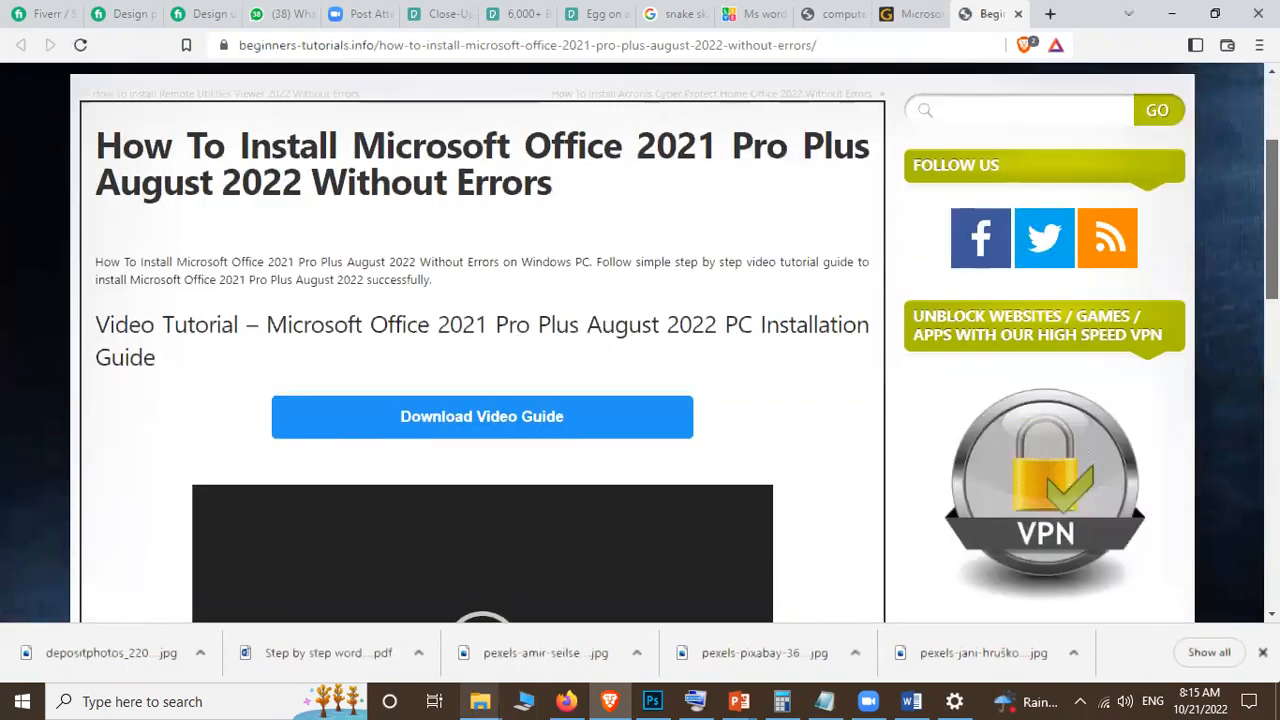
pyautogui.scroll(-2, 209, 520)
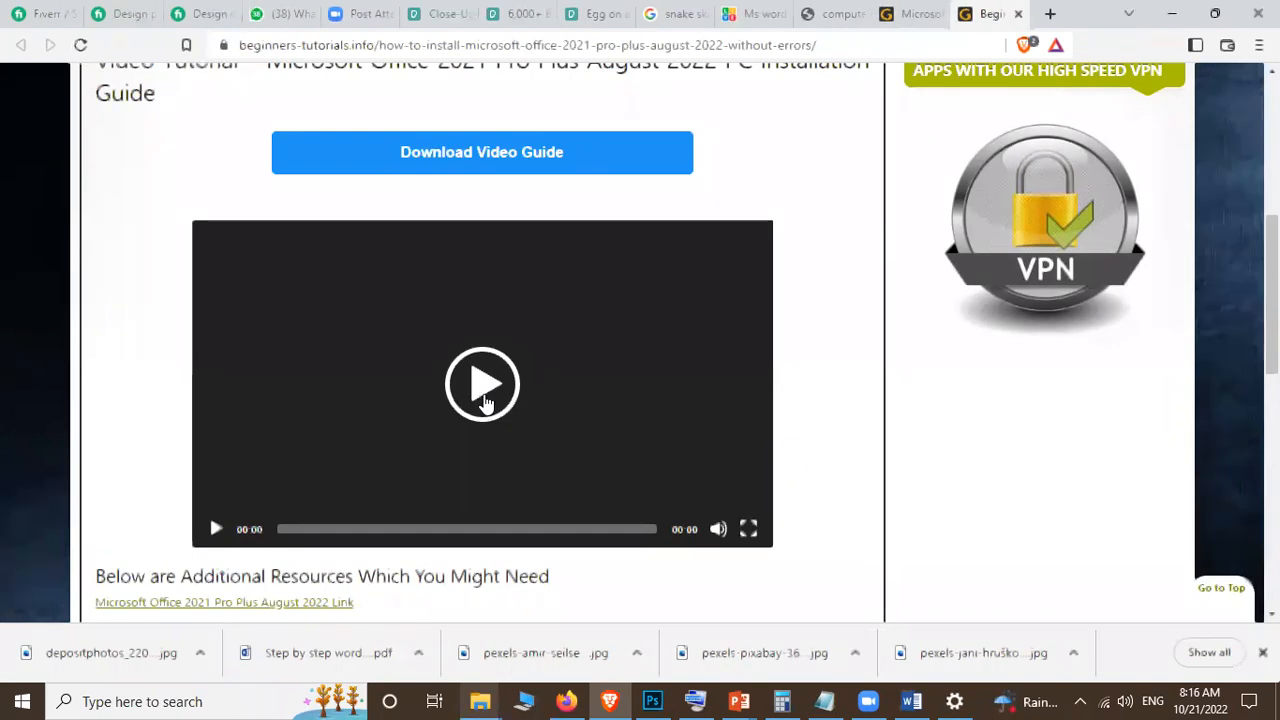
pyautogui.click(301, 491)
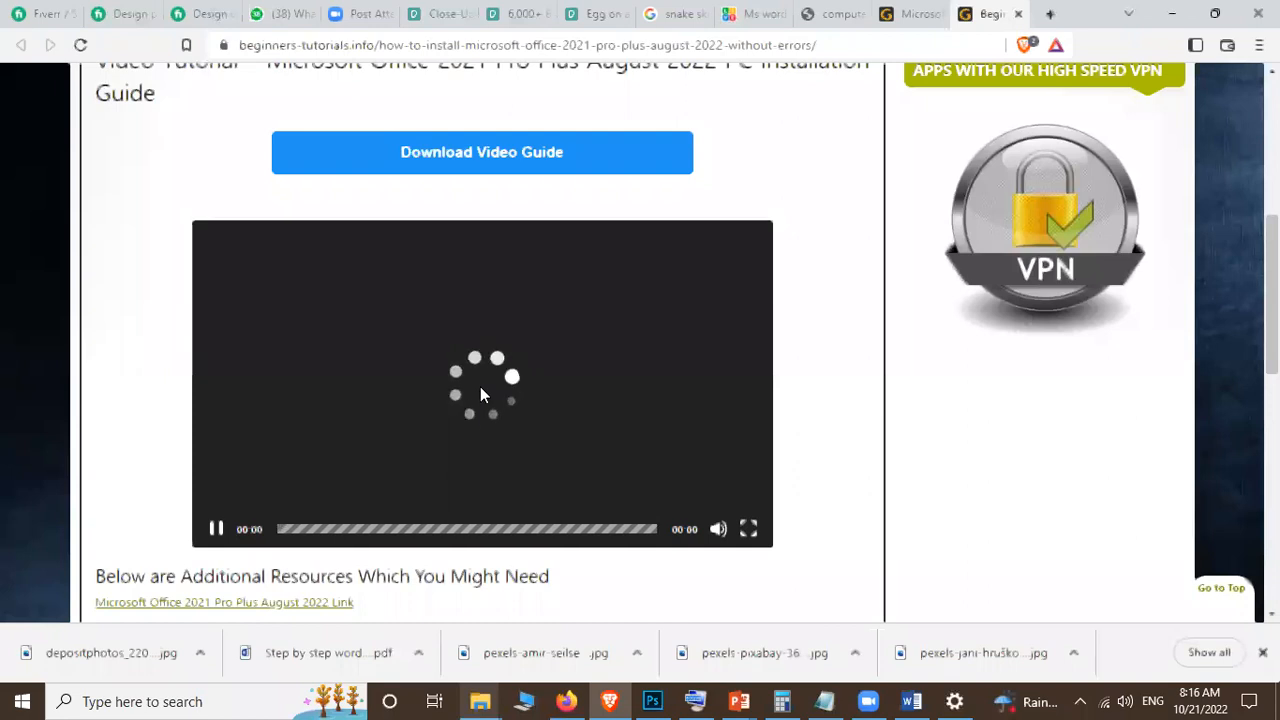
pyautogui.click(218, 528)
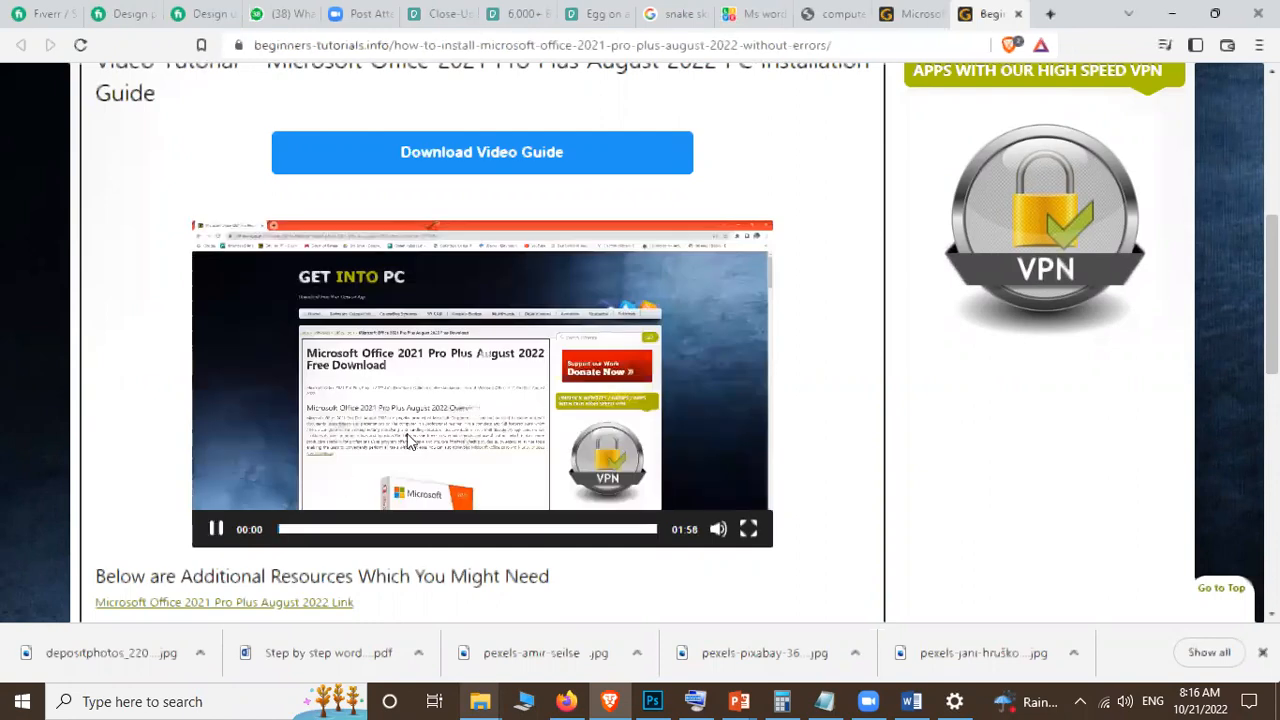
pyautogui.click(215, 529)
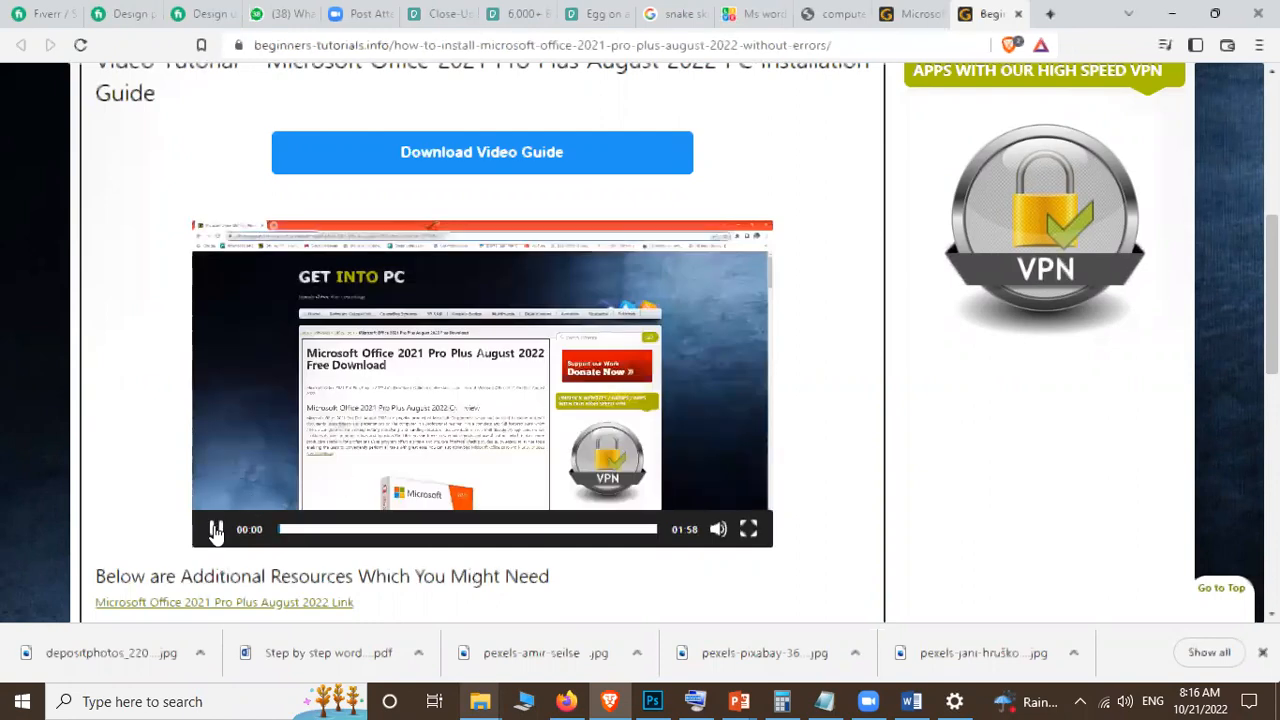
pyautogui.click(301, 499)
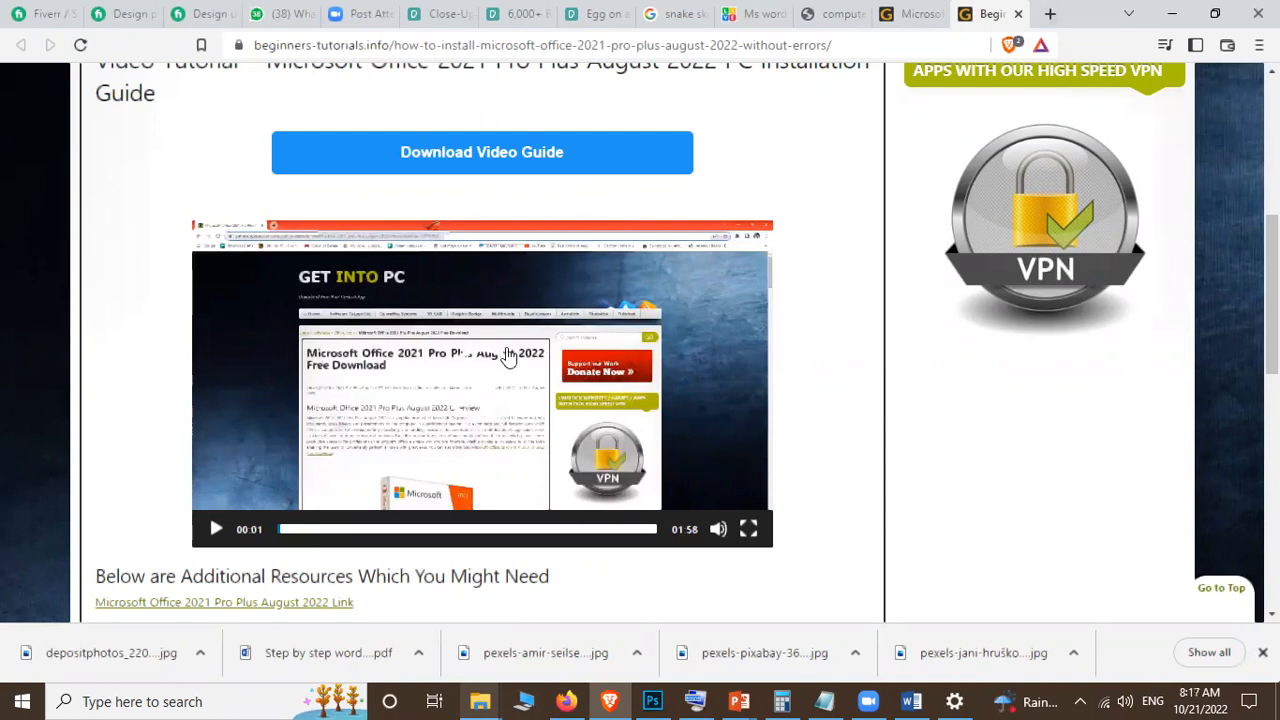
# Step: Close the installation guide, Office 2021 download and computer-holiday-homework.pdf pages, and open a new browser tab
pyautogui.click(1019, 14)
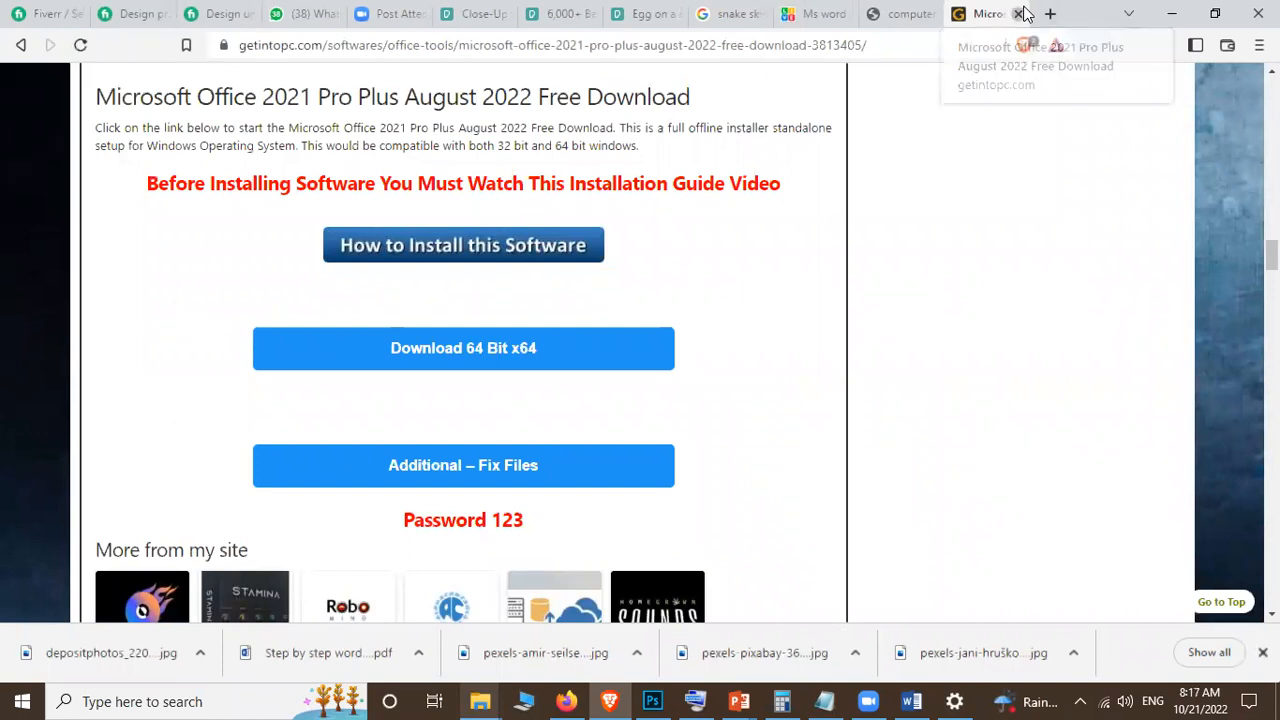
pyautogui.click(1019, 14)
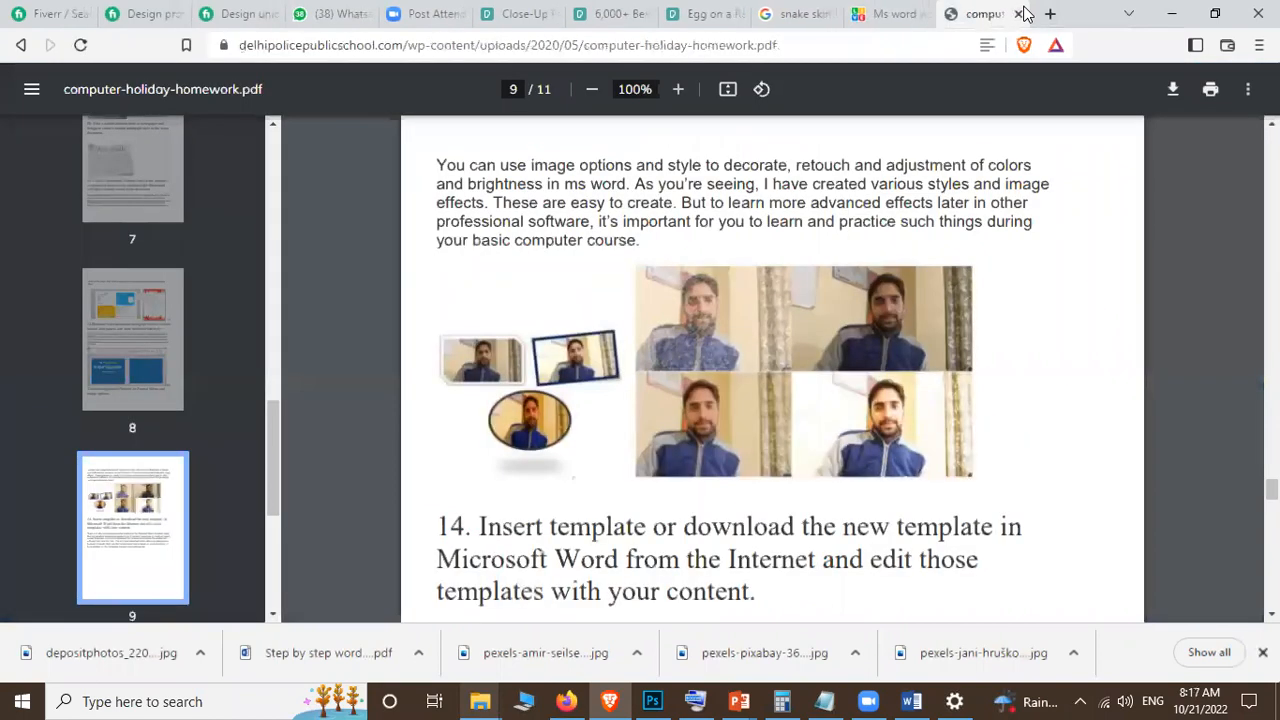
pyautogui.hotkey('ctrl', 't')
pyautogui.click(1020, 14)
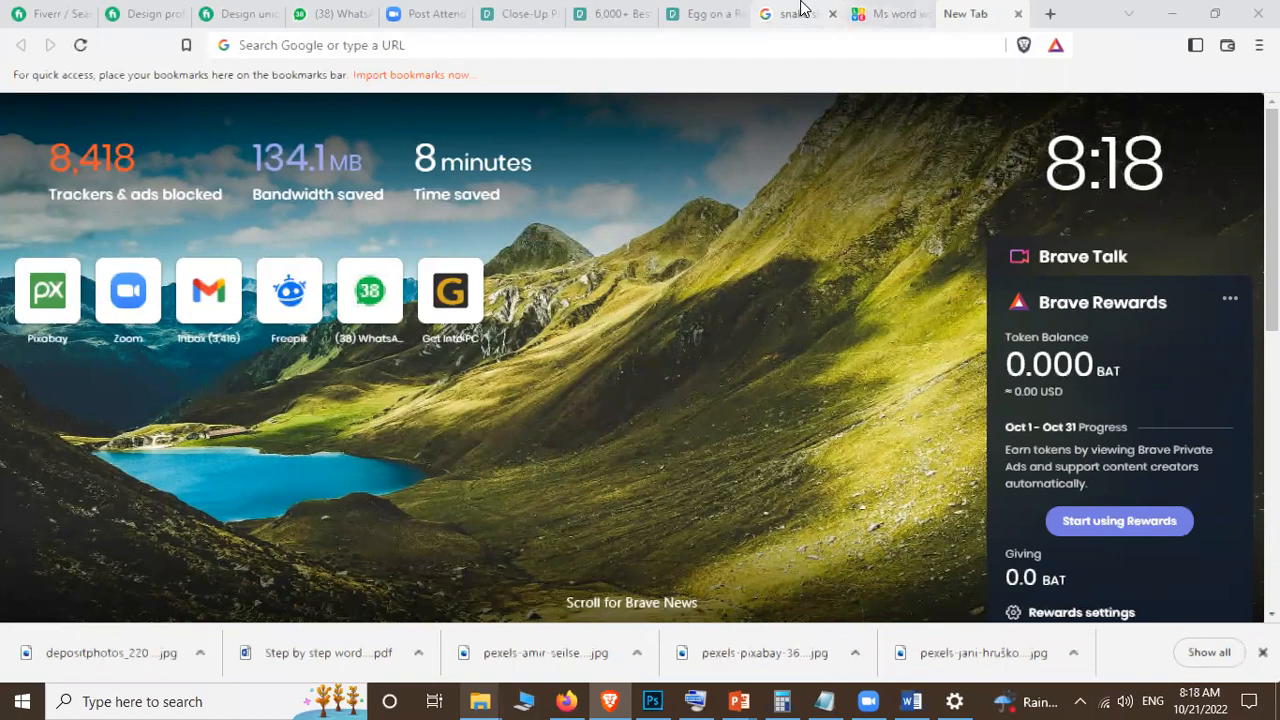
# Step: Search the web for "googleinputtools"
pyautogui.click(494, 47)
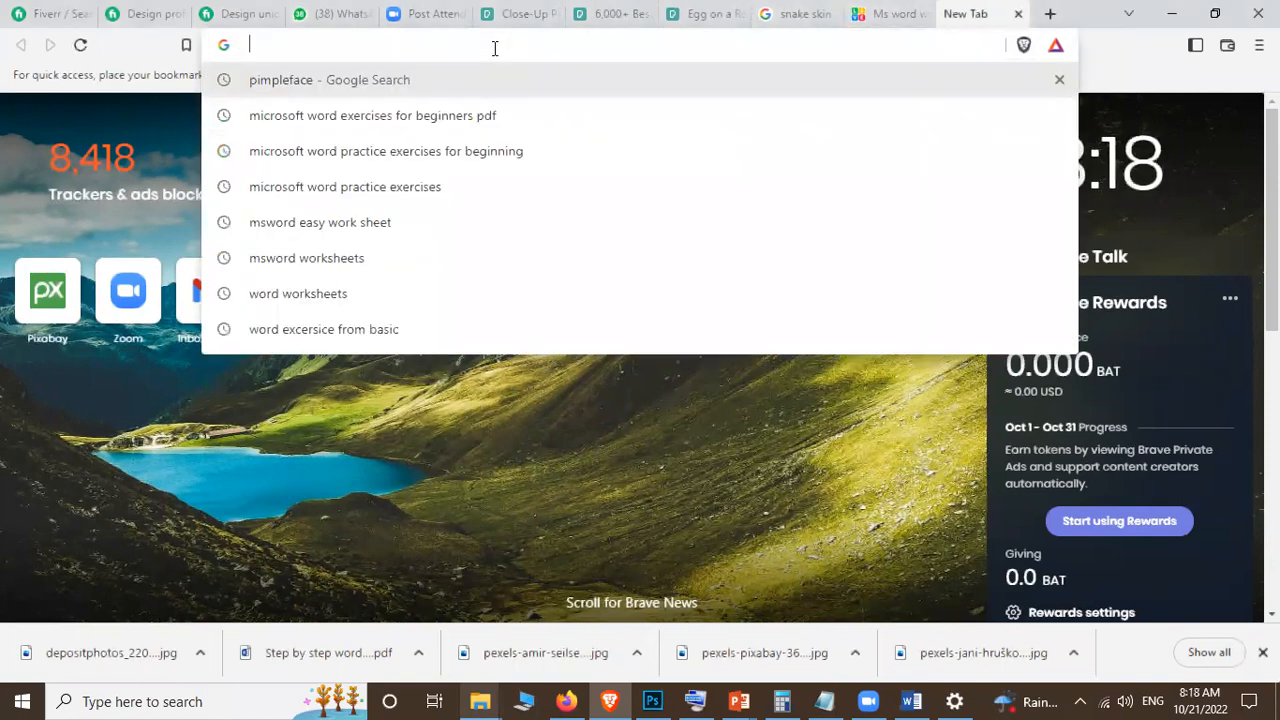
pyautogui.write('get')
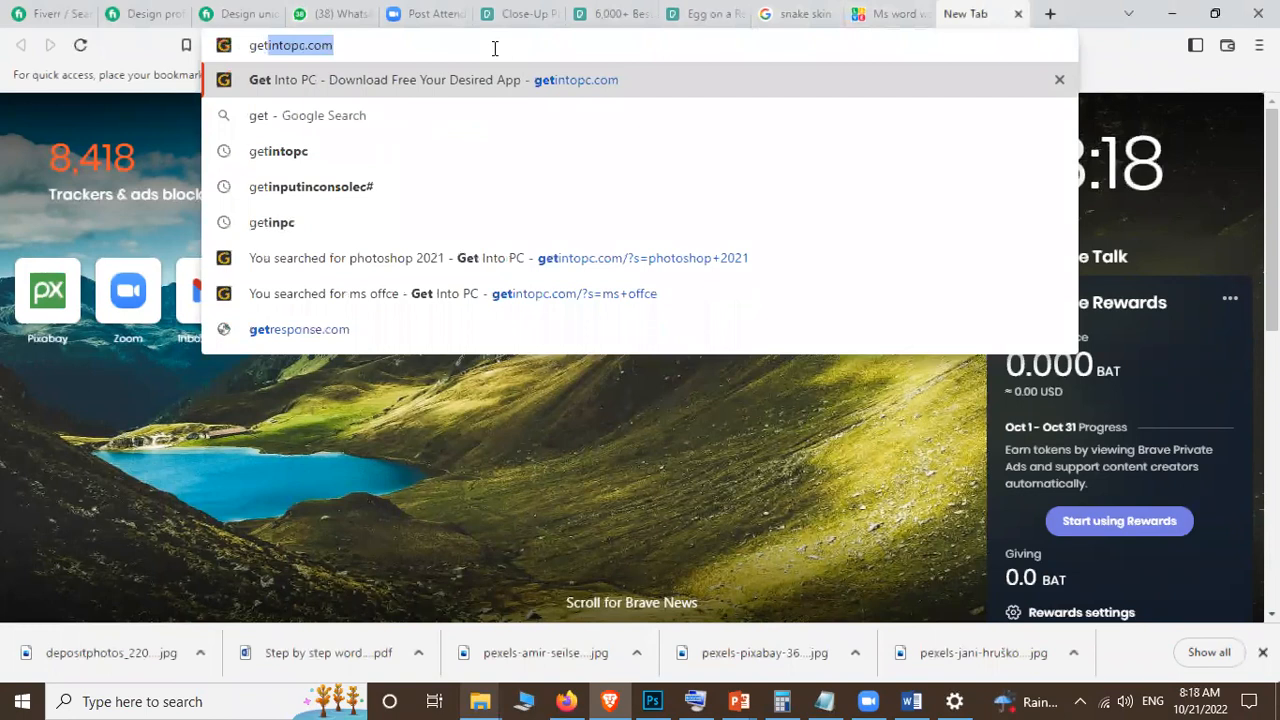
pyautogui.hotkey('ctrl', 'a')
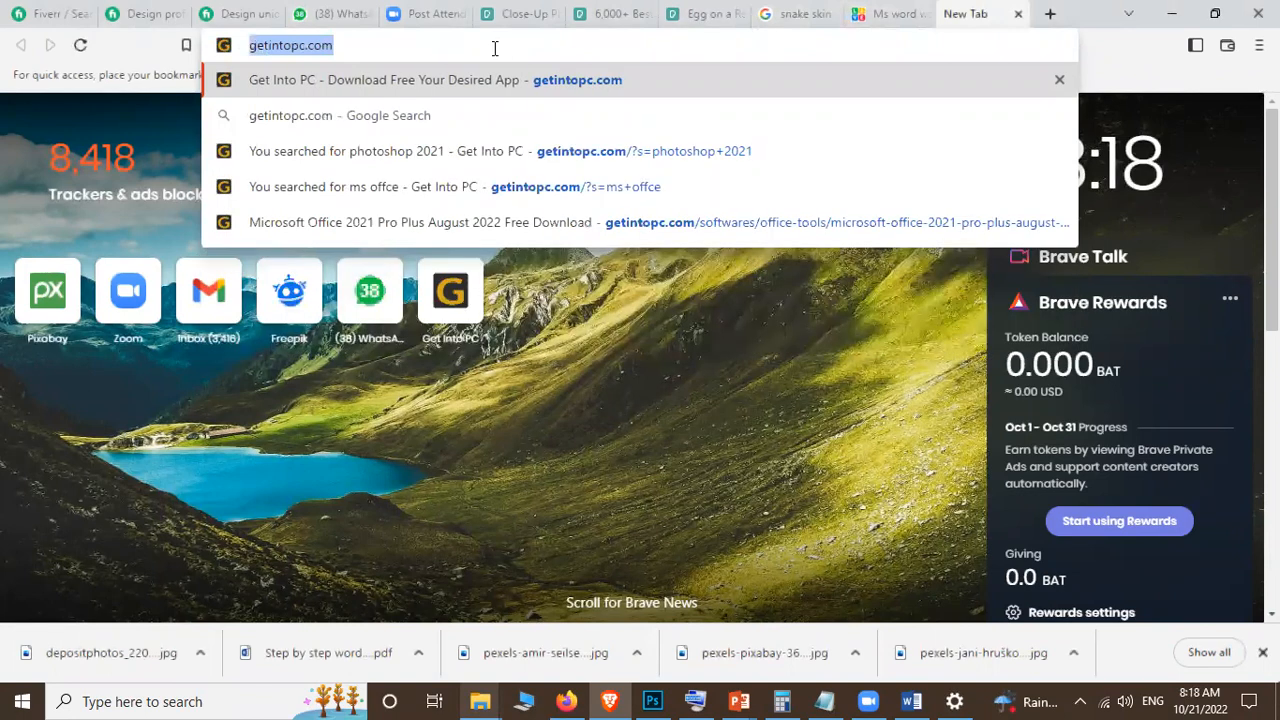
pyautogui.write('google')
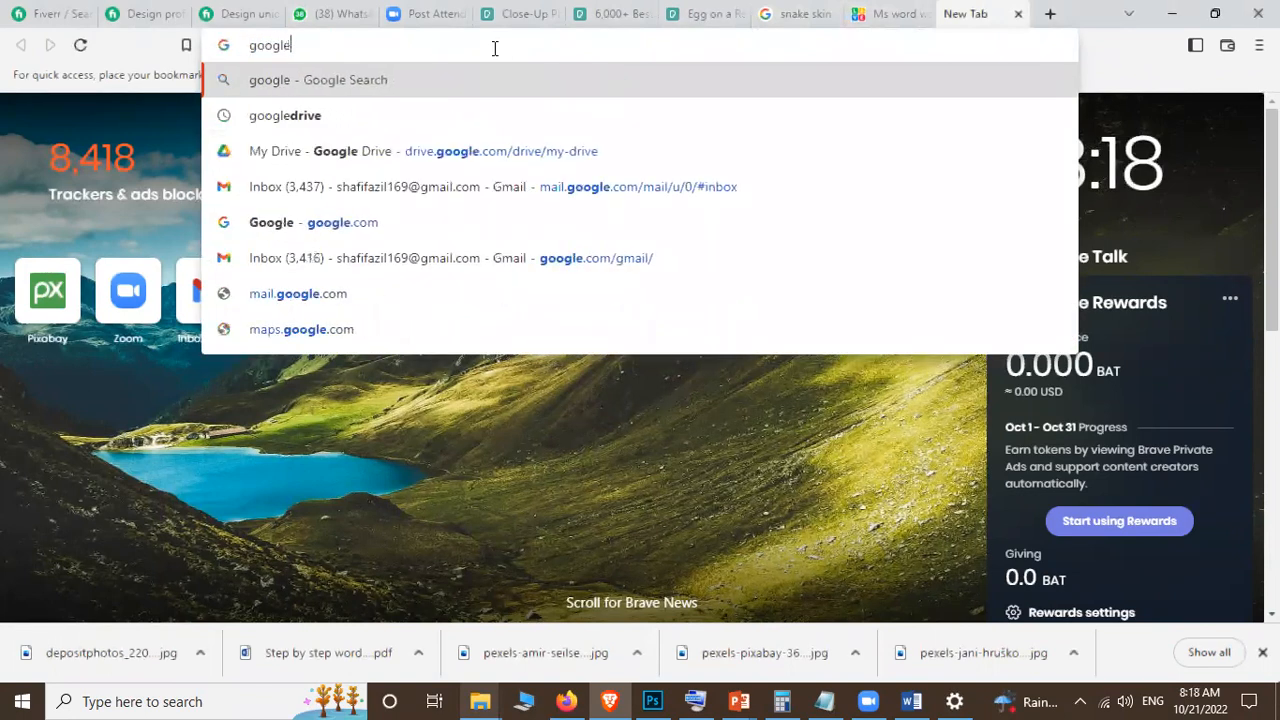
pyautogui.write('inputtool')
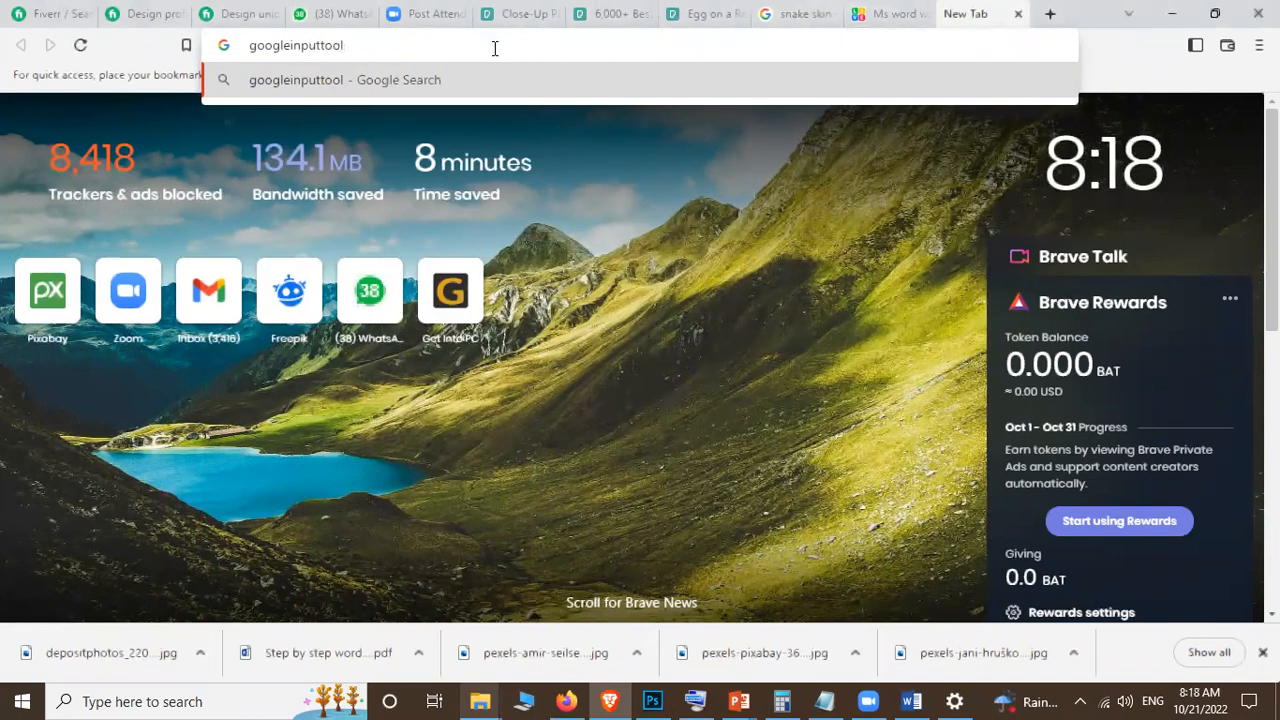
pyautogui.write('s')
pyautogui.press('Return')
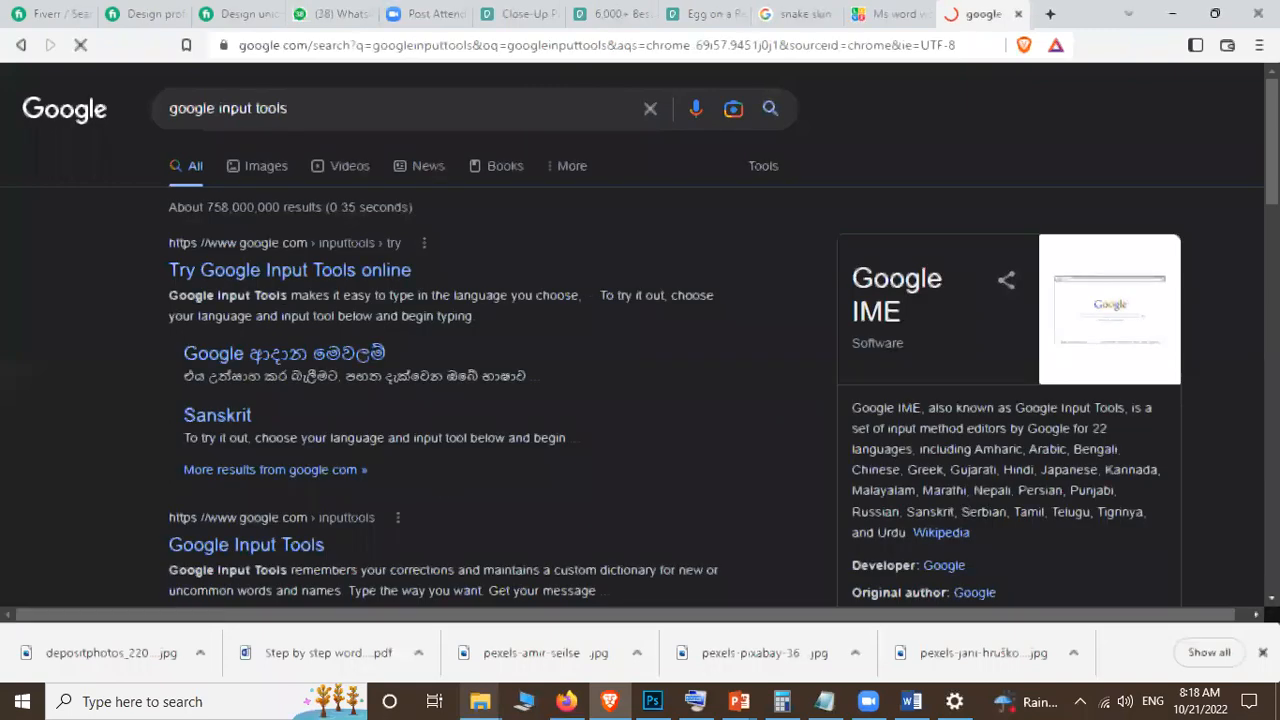
# Step: Open the "Input Tools - Google Sites" page from the search results
pyautogui.scroll(-2, 640, 340)
pyautogui.scroll(-2, 640, 340)
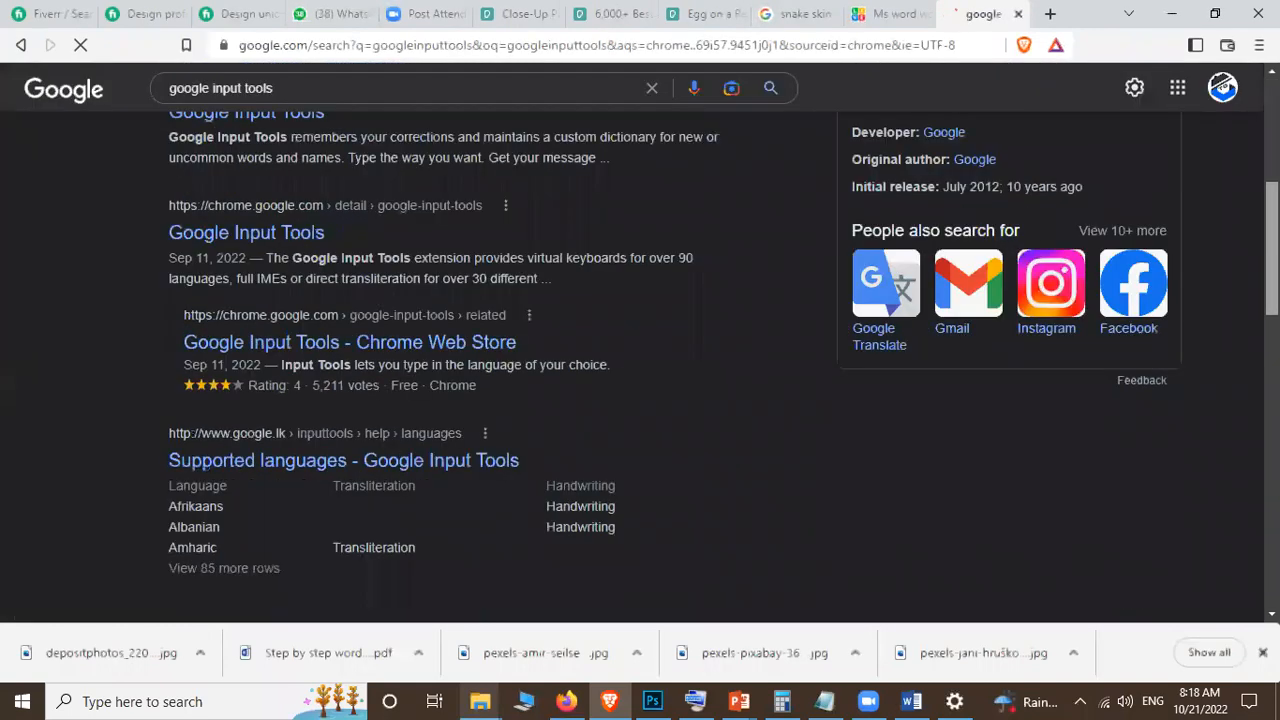
pyautogui.scroll(-4, 640, 400)
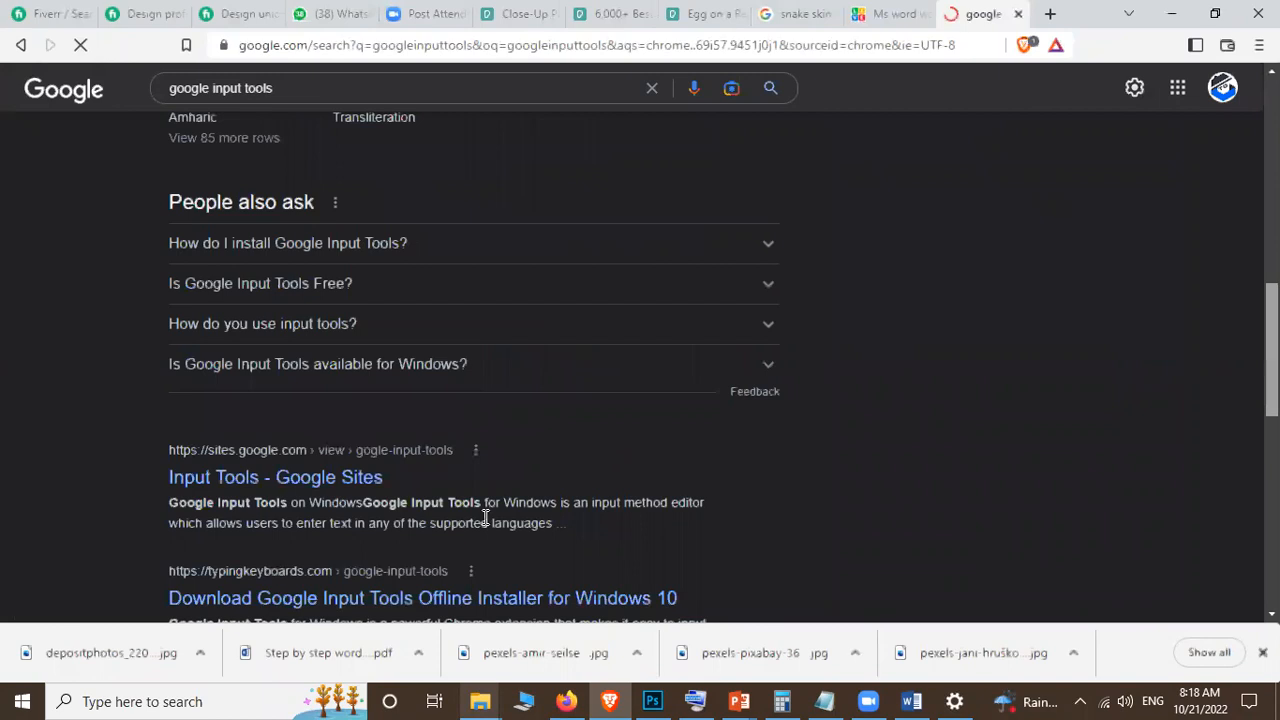
pyautogui.click(255, 485)
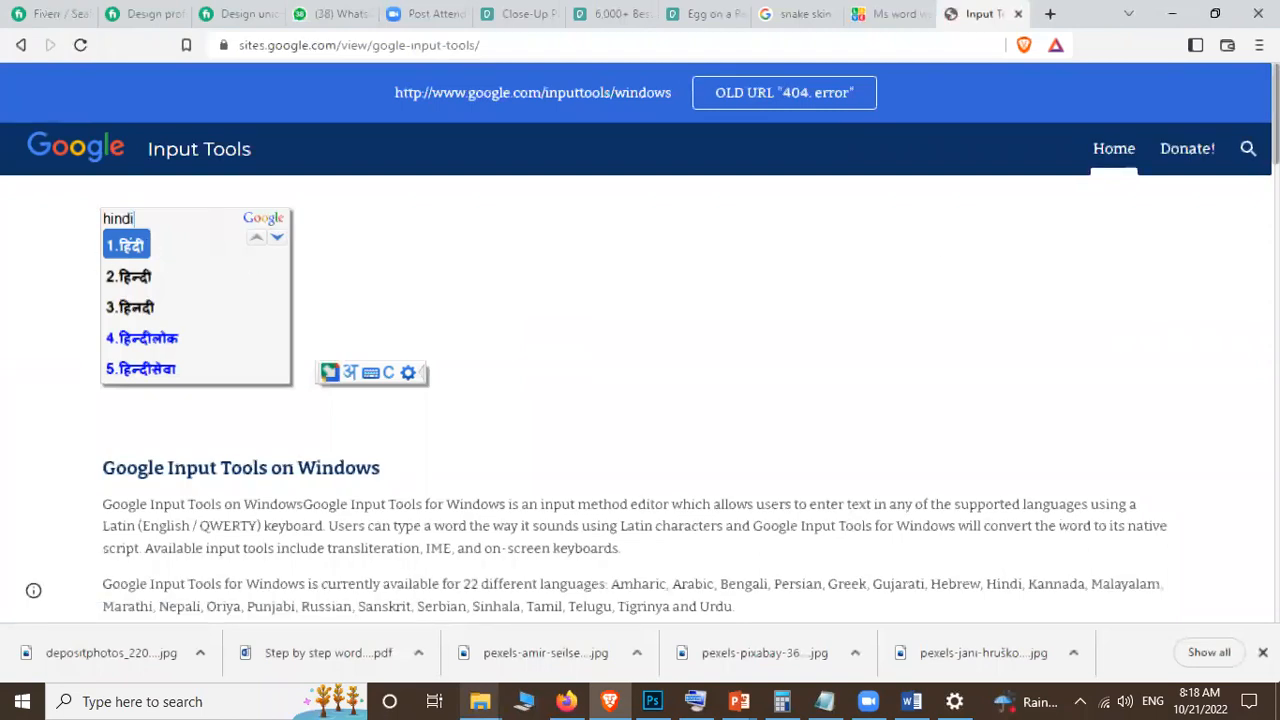
# Step: Examine the features and the table of supported languages on the Google Input Tools page
pyautogui.scroll(-6, 640, 400)
pyautogui.scroll(-3, 640, 400)
pyautogui.scroll(-10, 640, 400)
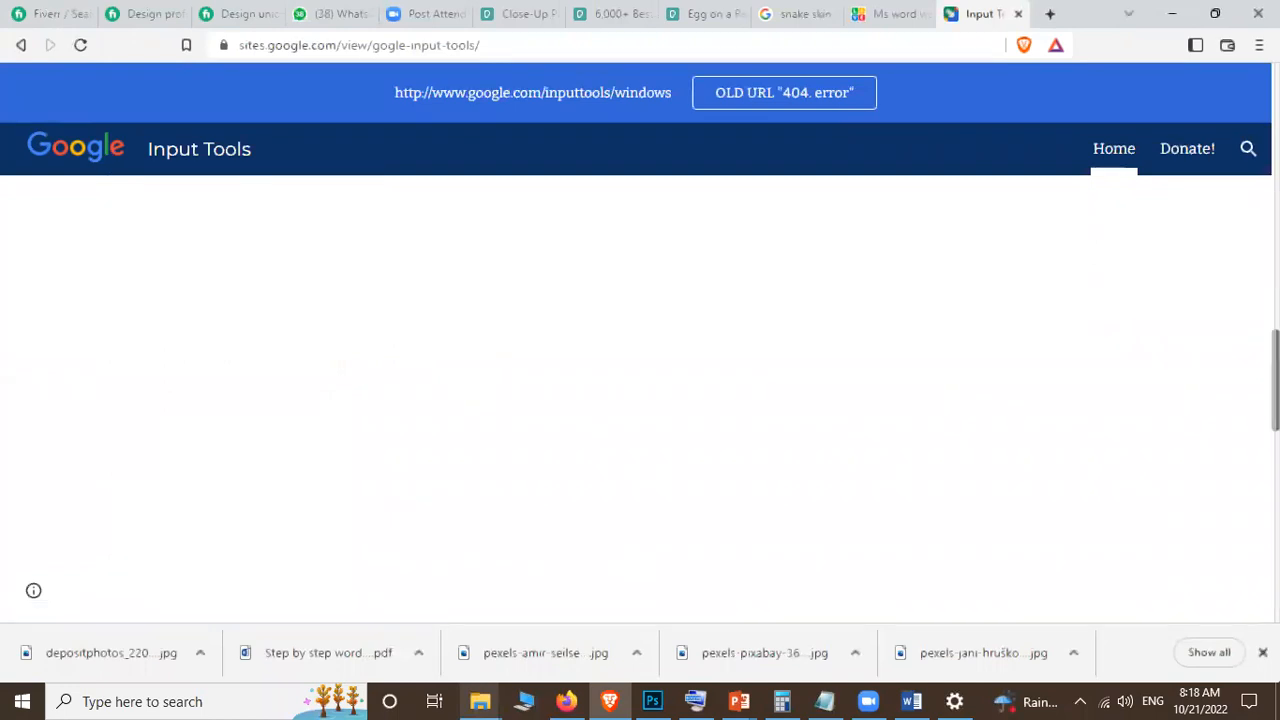
pyautogui.scroll(-10, 640, 400)
pyautogui.scroll(1, 640, 400)
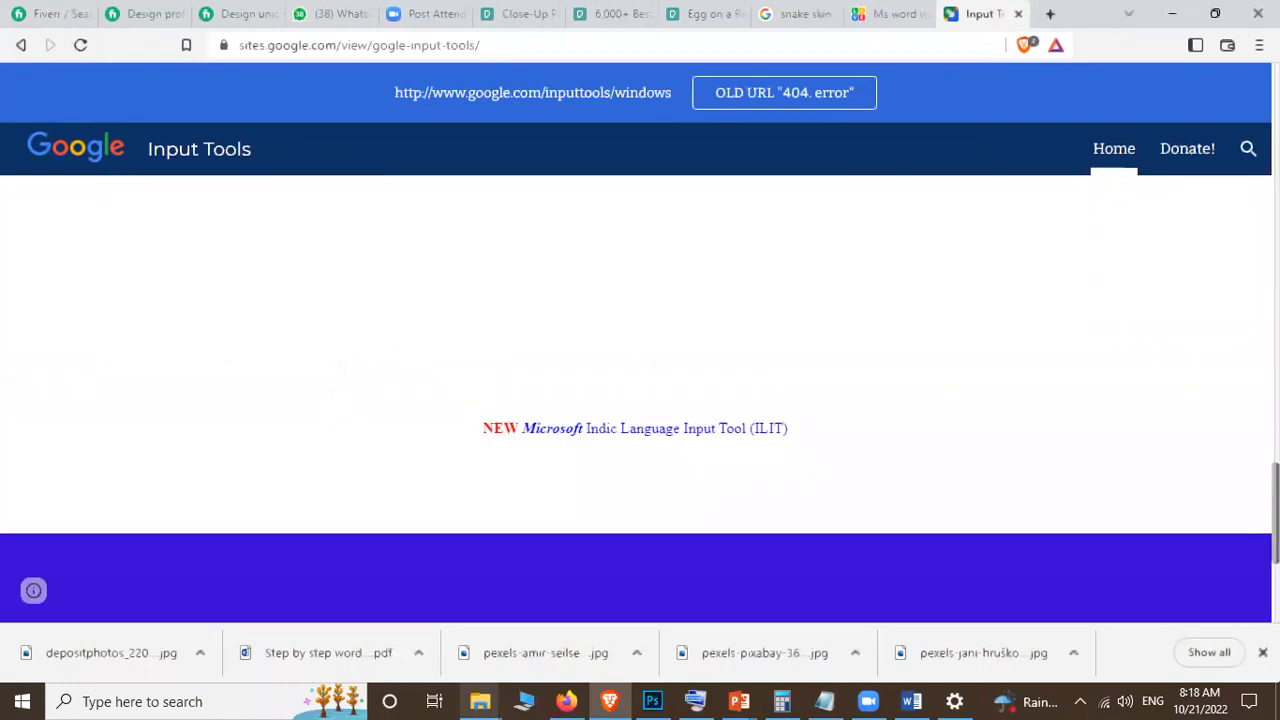
pyautogui.scroll(5, 640, 400)
pyautogui.scroll(4, 640, 400)
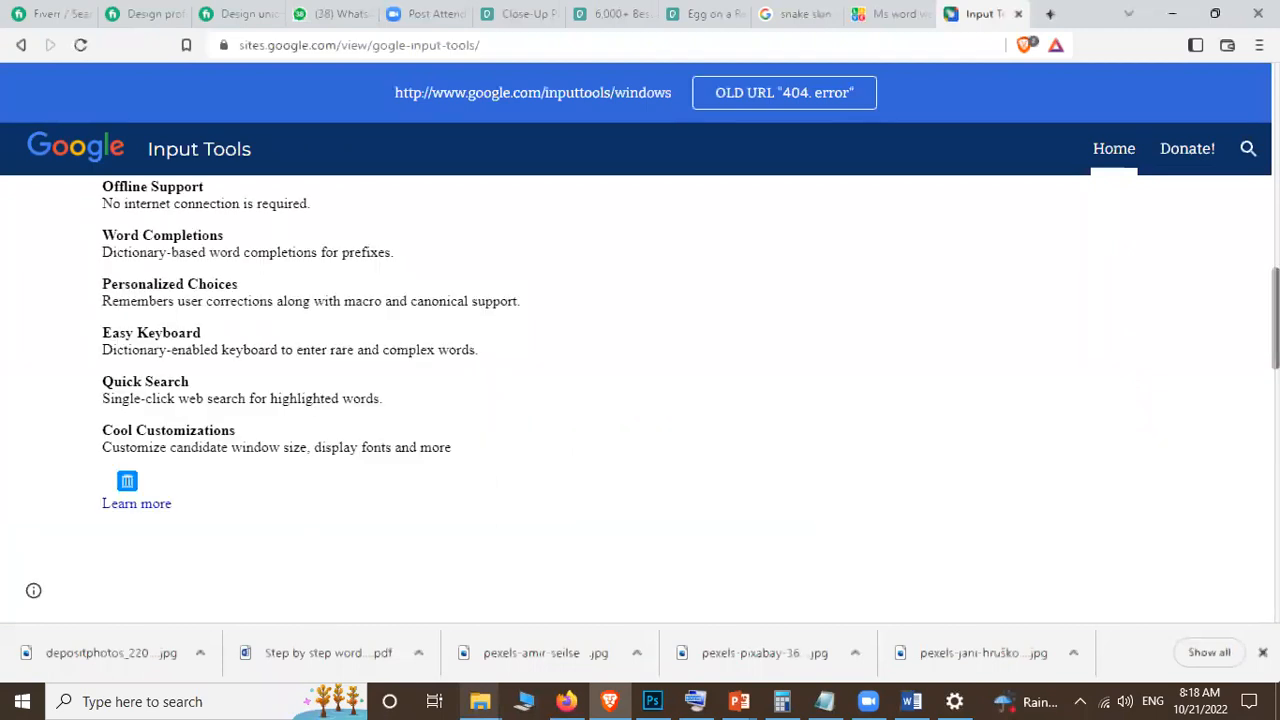
pyautogui.scroll(1, 640, 400)
pyautogui.scroll(3, 640, 400)
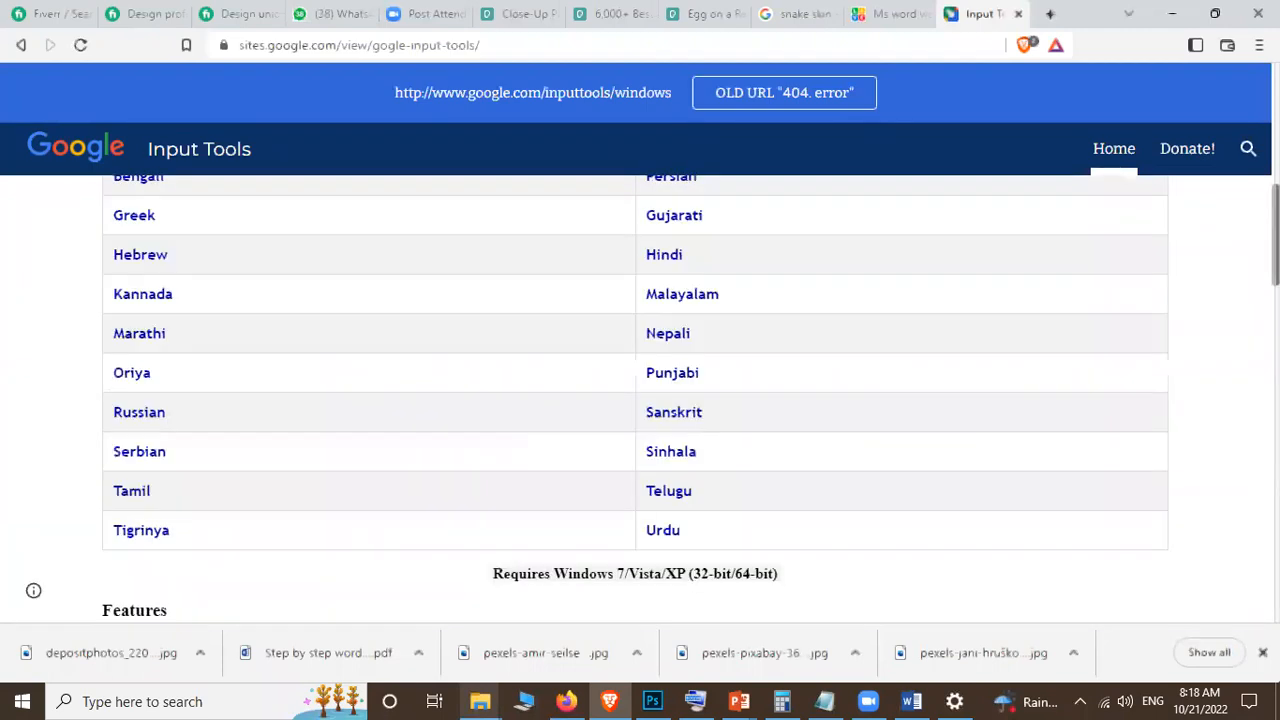
pyautogui.scroll(1, 640, 400)
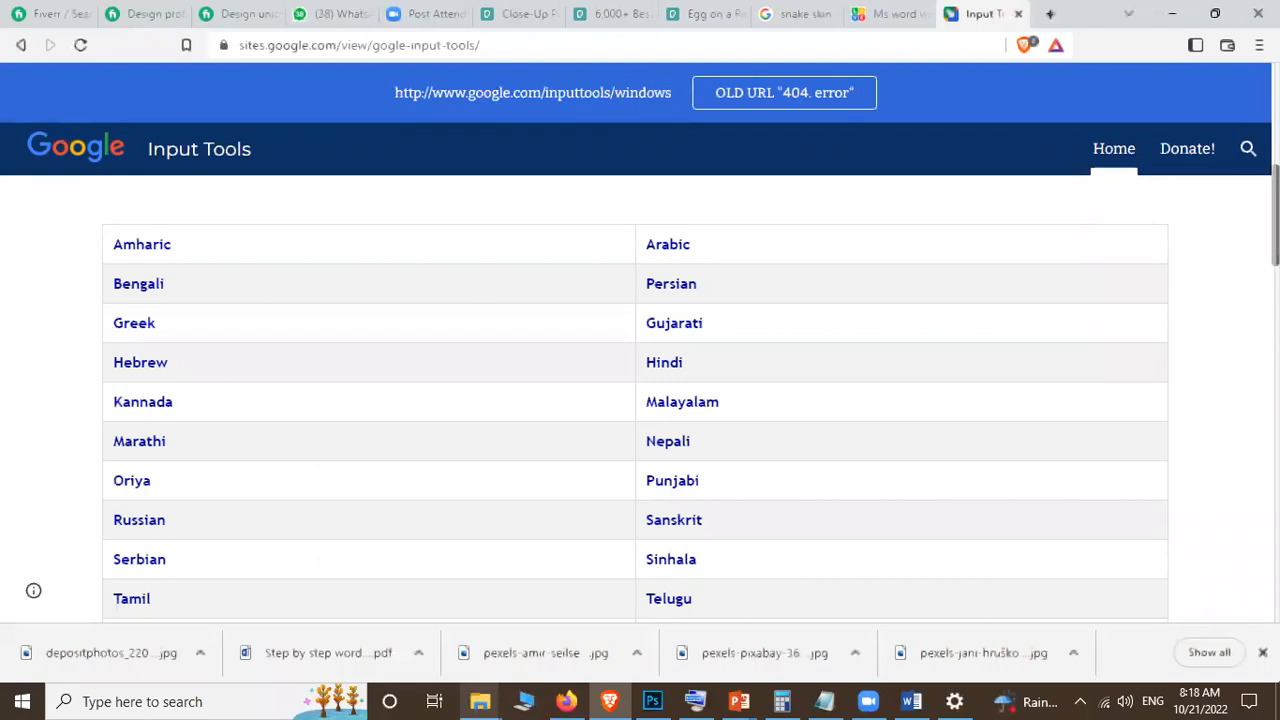
pyautogui.scroll(-1, 640, 400)
pyautogui.scroll(-1, 640, 400)
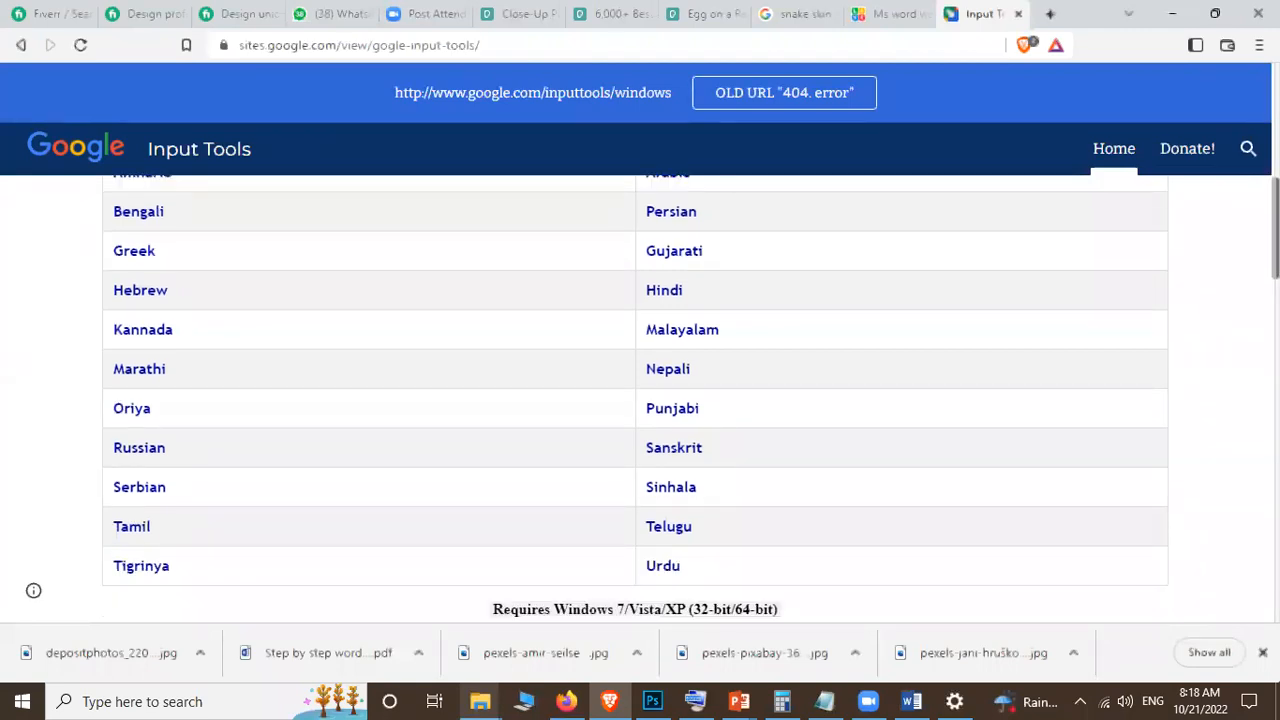
pyautogui.scroll(-2, 640, 400)
pyautogui.scroll(-1, 656, 403)
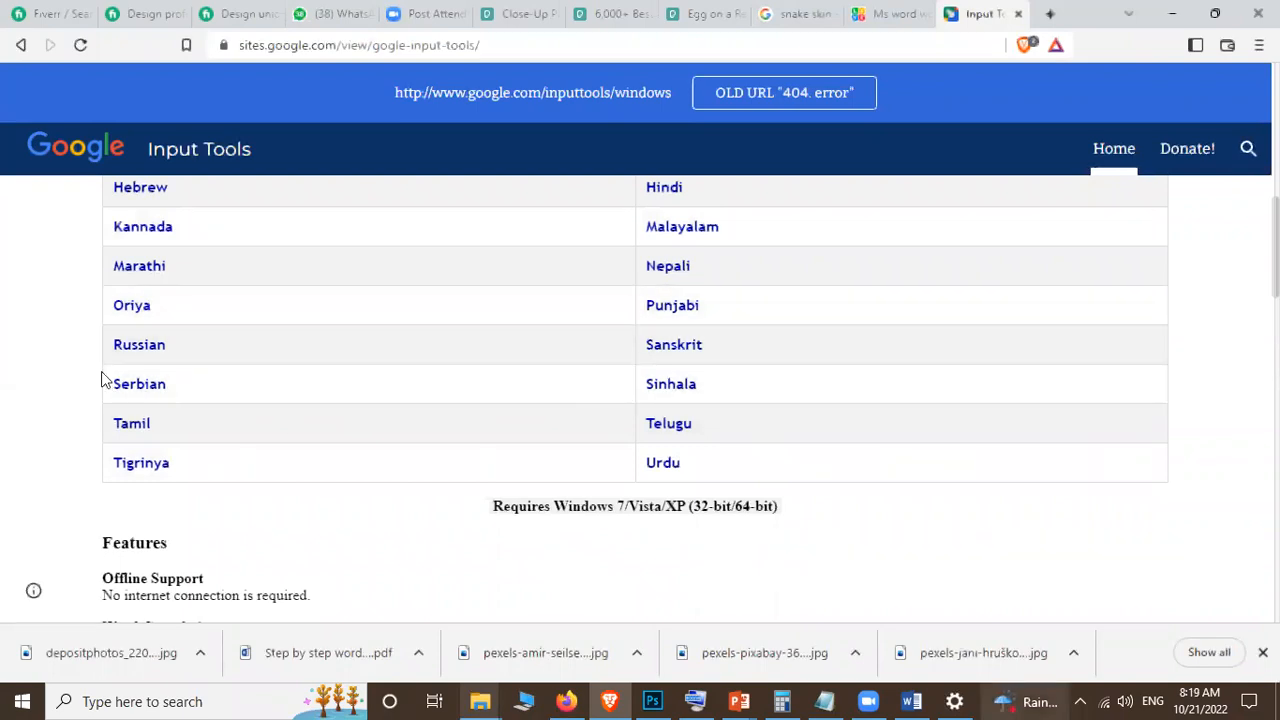
pyautogui.click(158, 398)
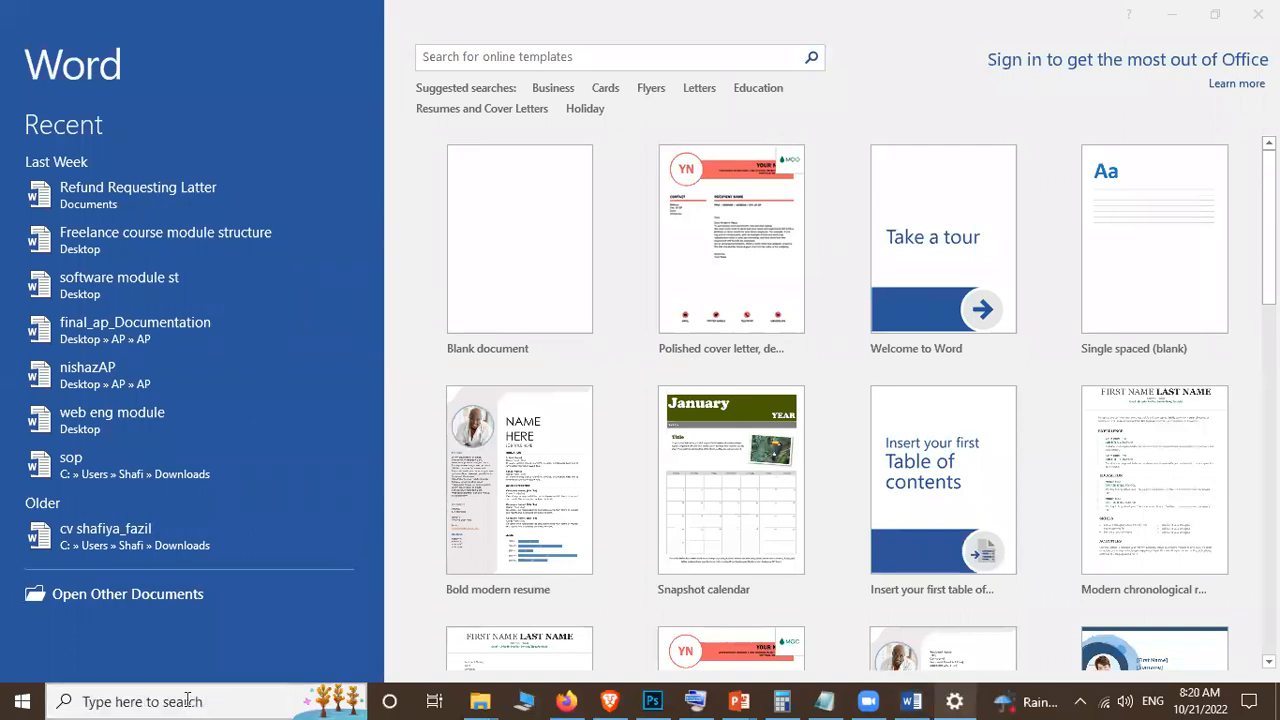
# Step: Search Windows for "word" and bring up the Word 2016 start screen
pyautogui.click(128, 700)
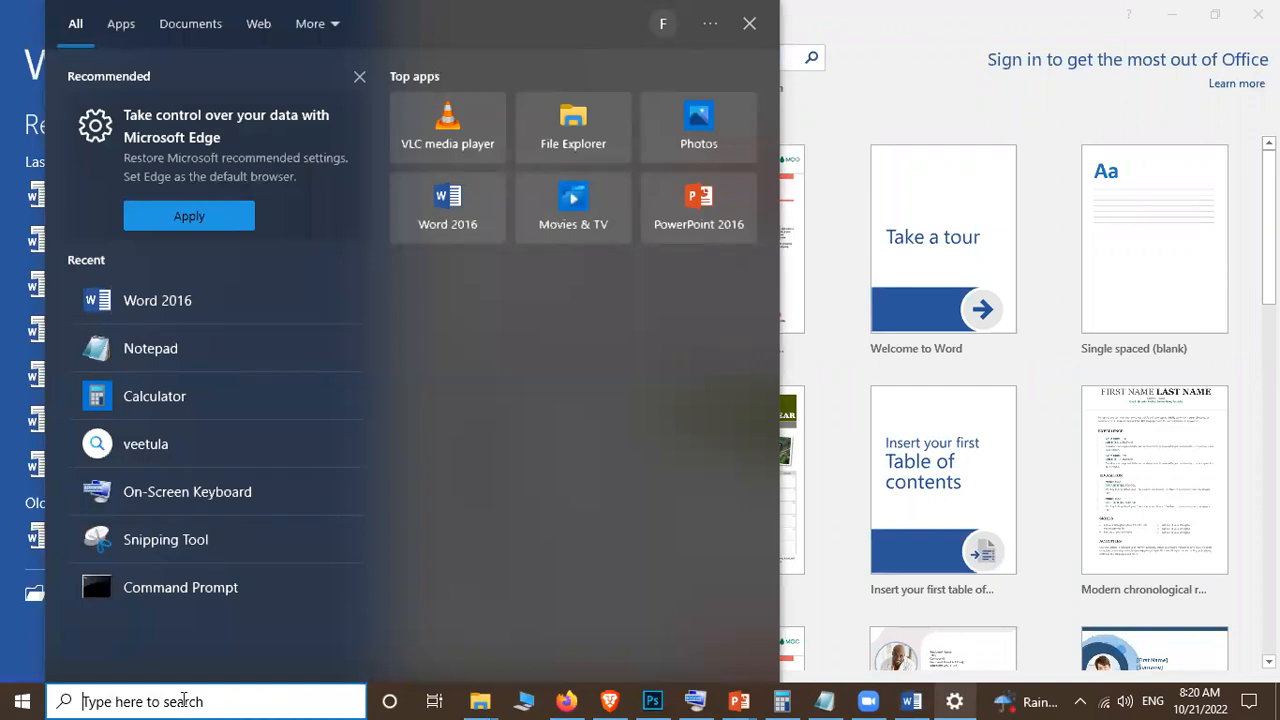
pyautogui.write('wo')
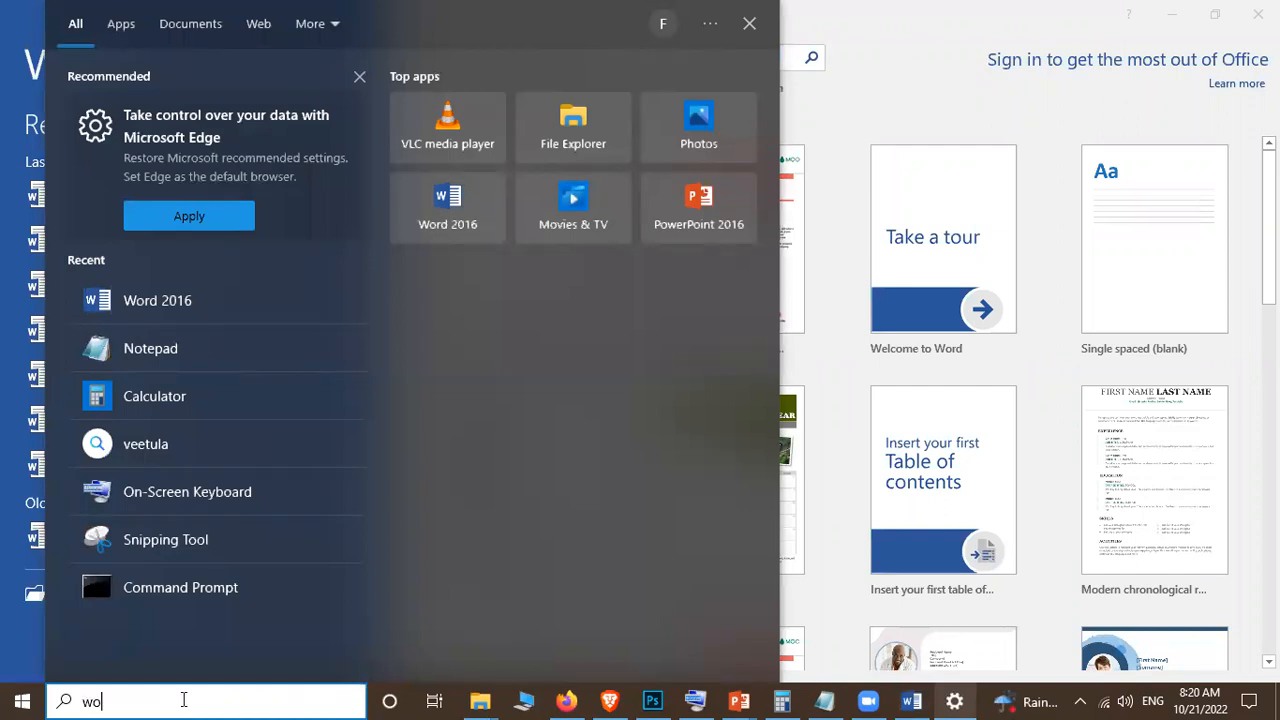
pyautogui.write('rd')
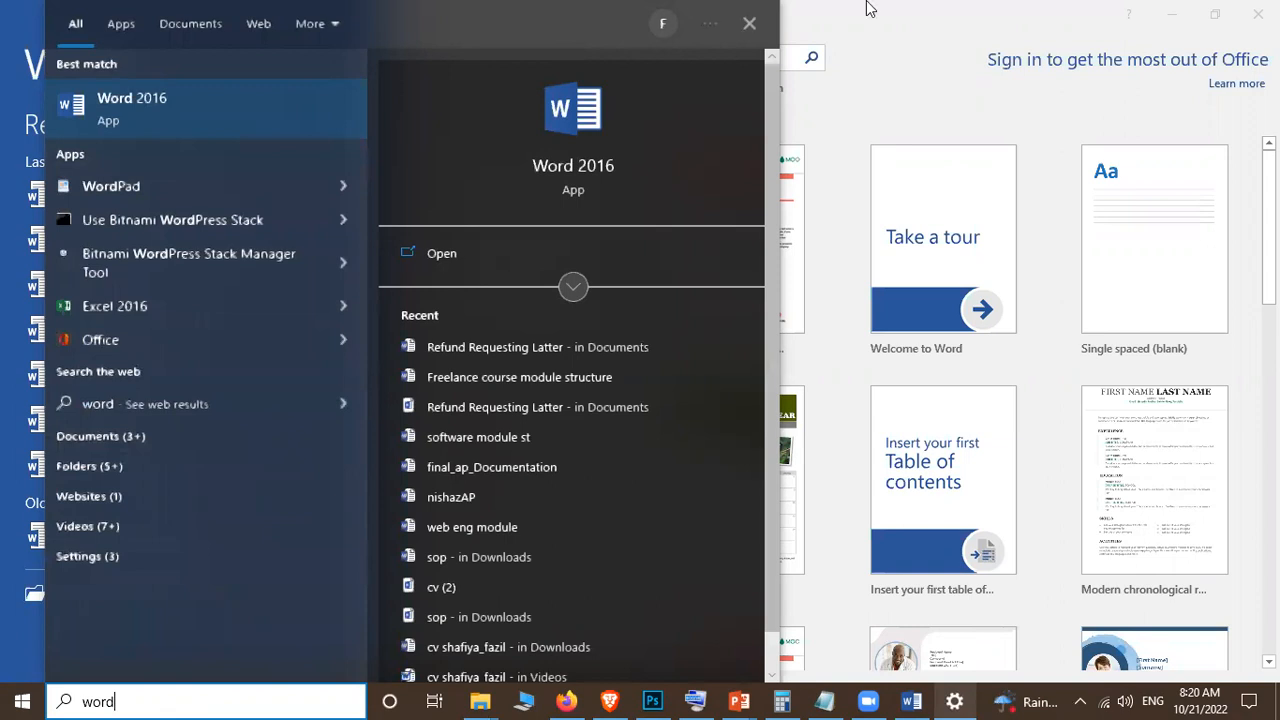
pyautogui.click(614, 101)
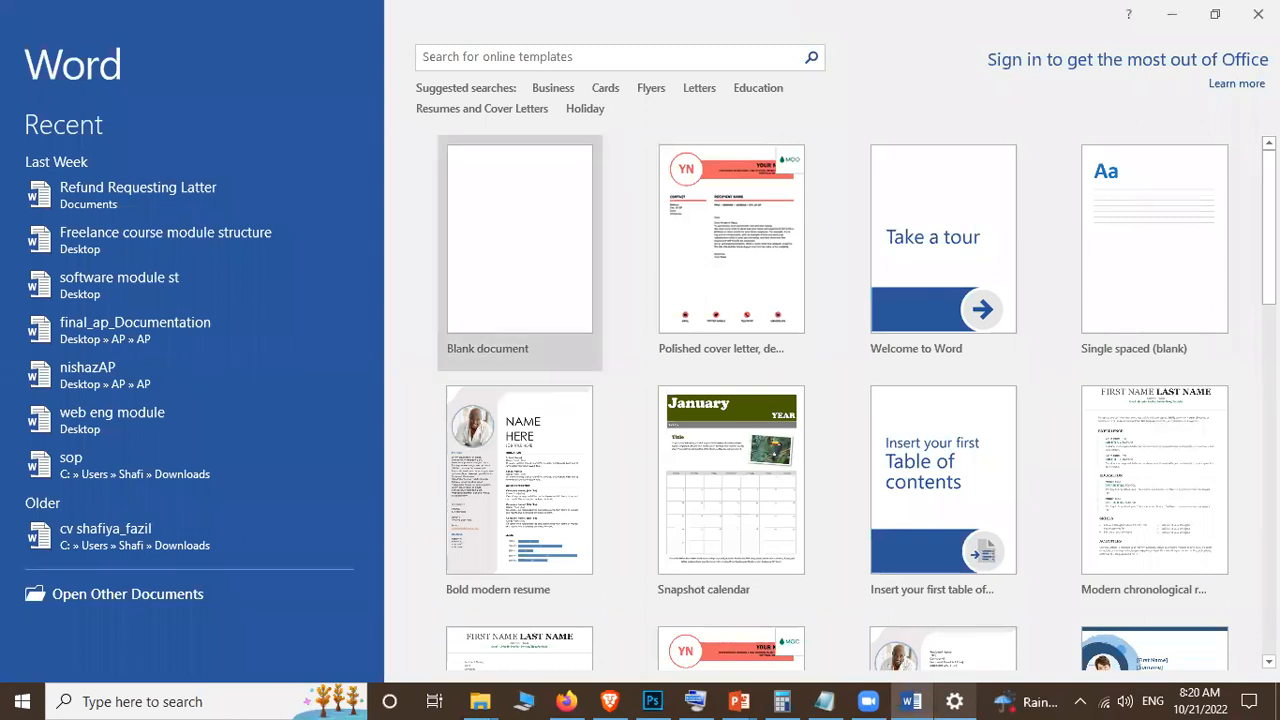
# Step: Look through the featured document templates offered on the Word start screen
pyautogui.scroll(-5, 830, 400)
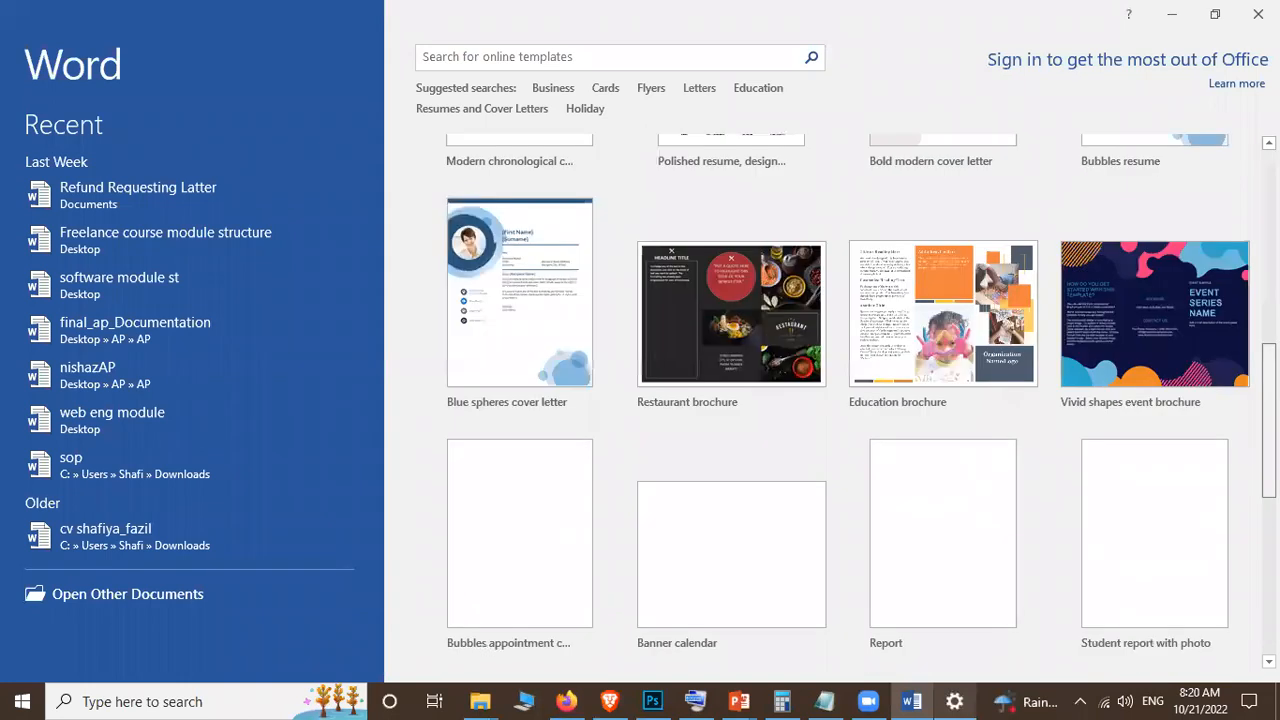
pyautogui.scroll(5, 830, 400)
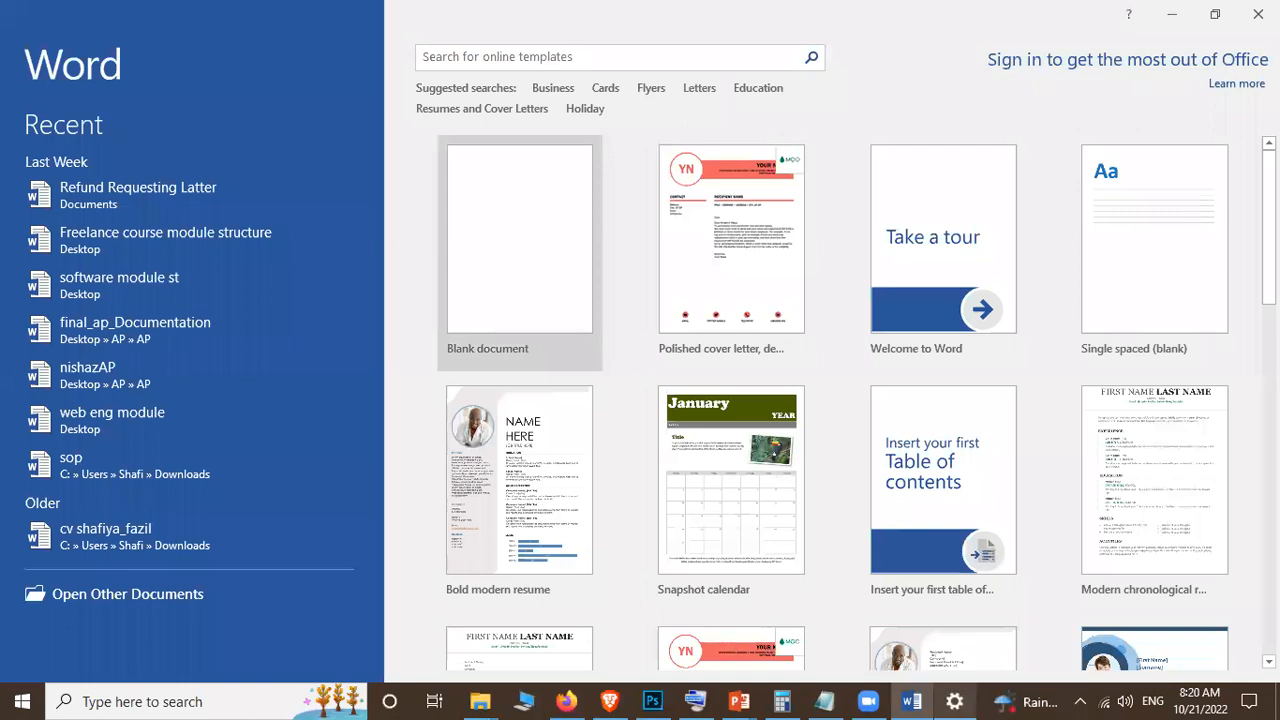
pyautogui.scroll(-10, 837, 400)
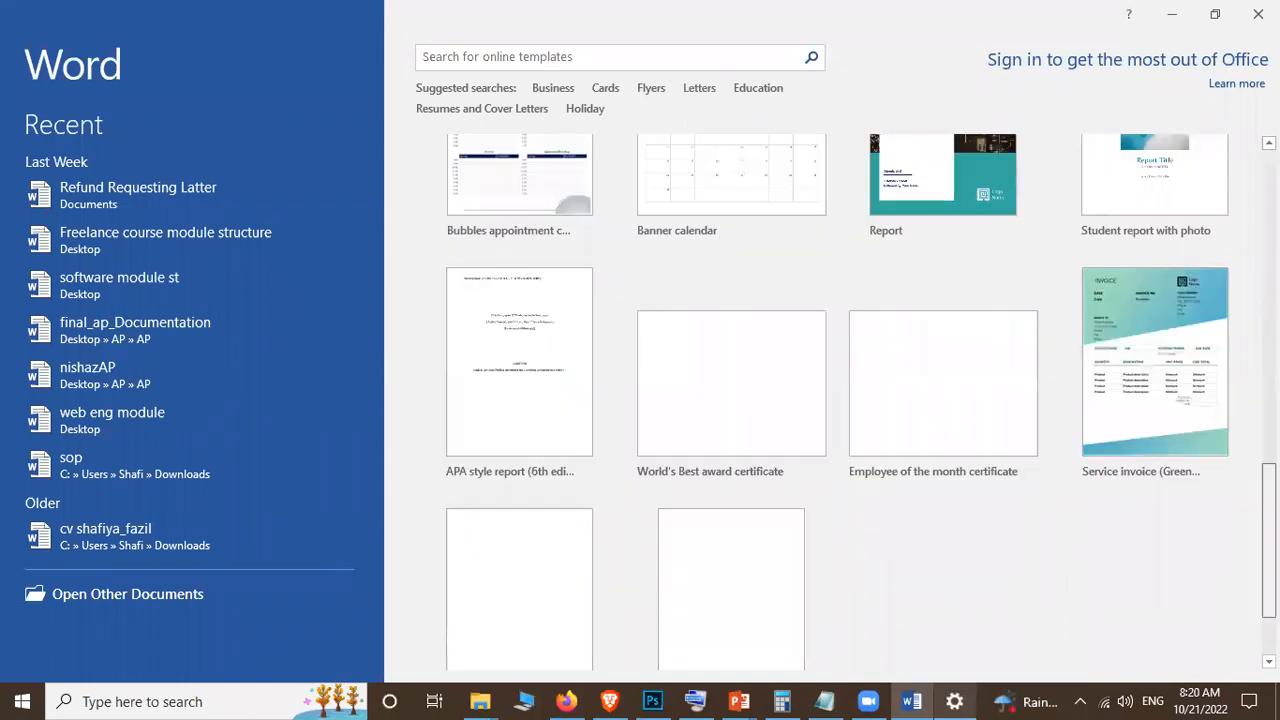
pyautogui.scroll(5, 491, 182)
pyautogui.scroll(5, 491, 182)
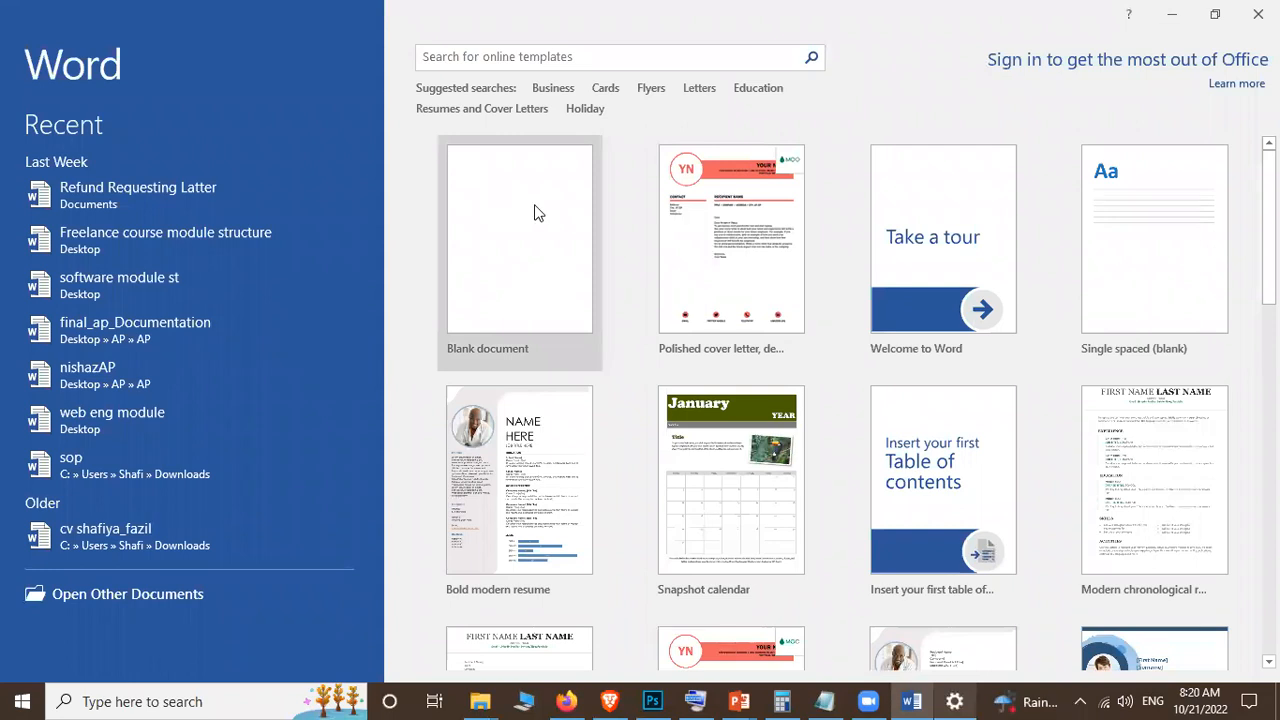
# Step: Show the Business online templates and browse the brochures, business plans, business cards and newsletters
pyautogui.click(552, 88)
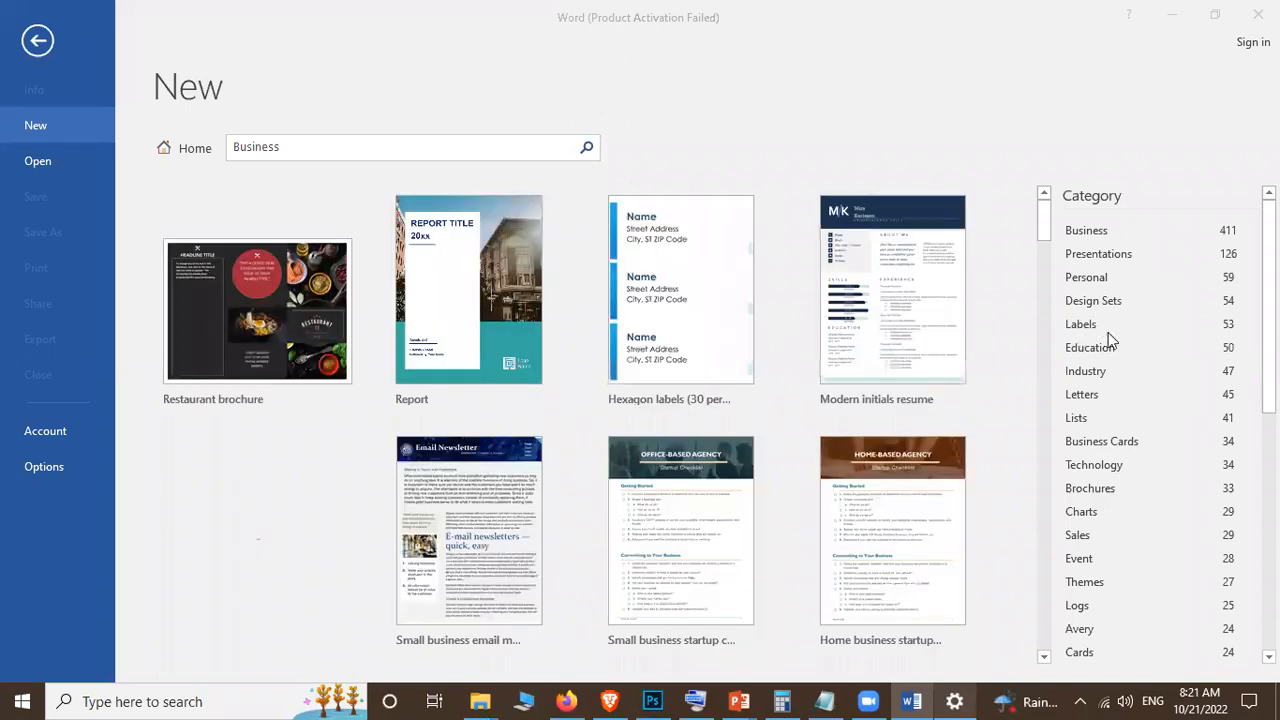
pyautogui.click(1042, 253)
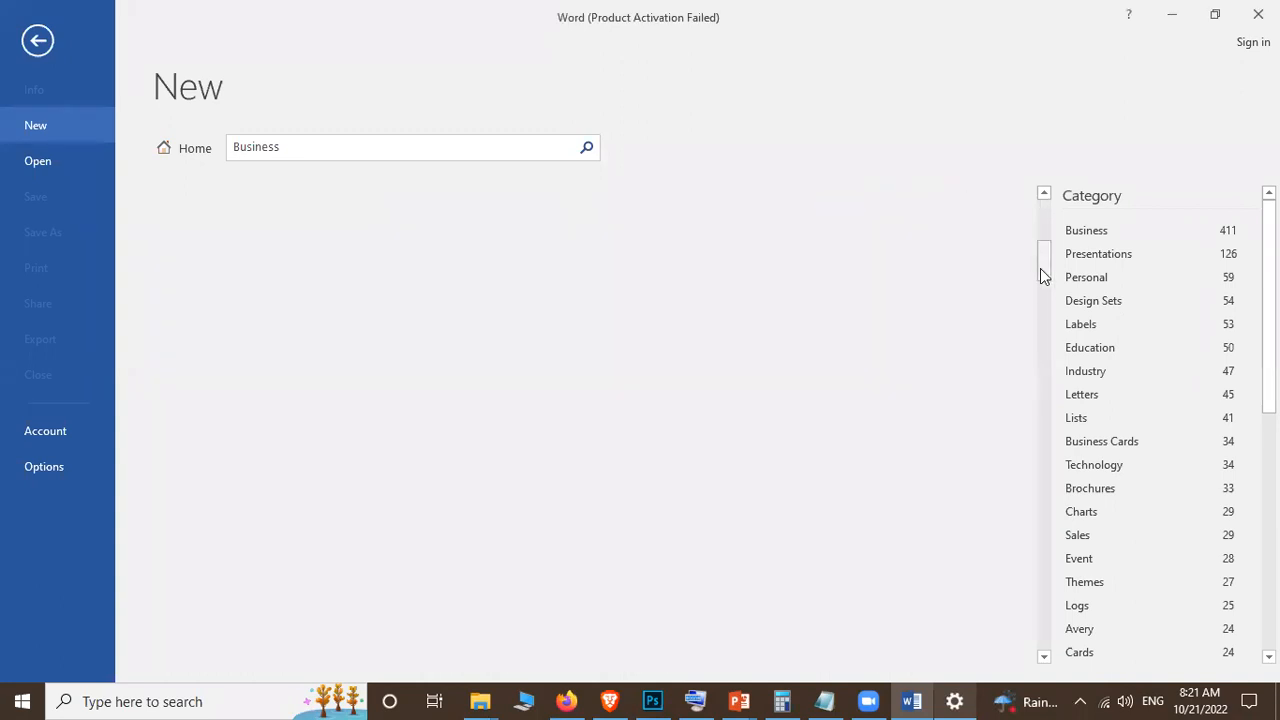
pyautogui.click(1042, 283)
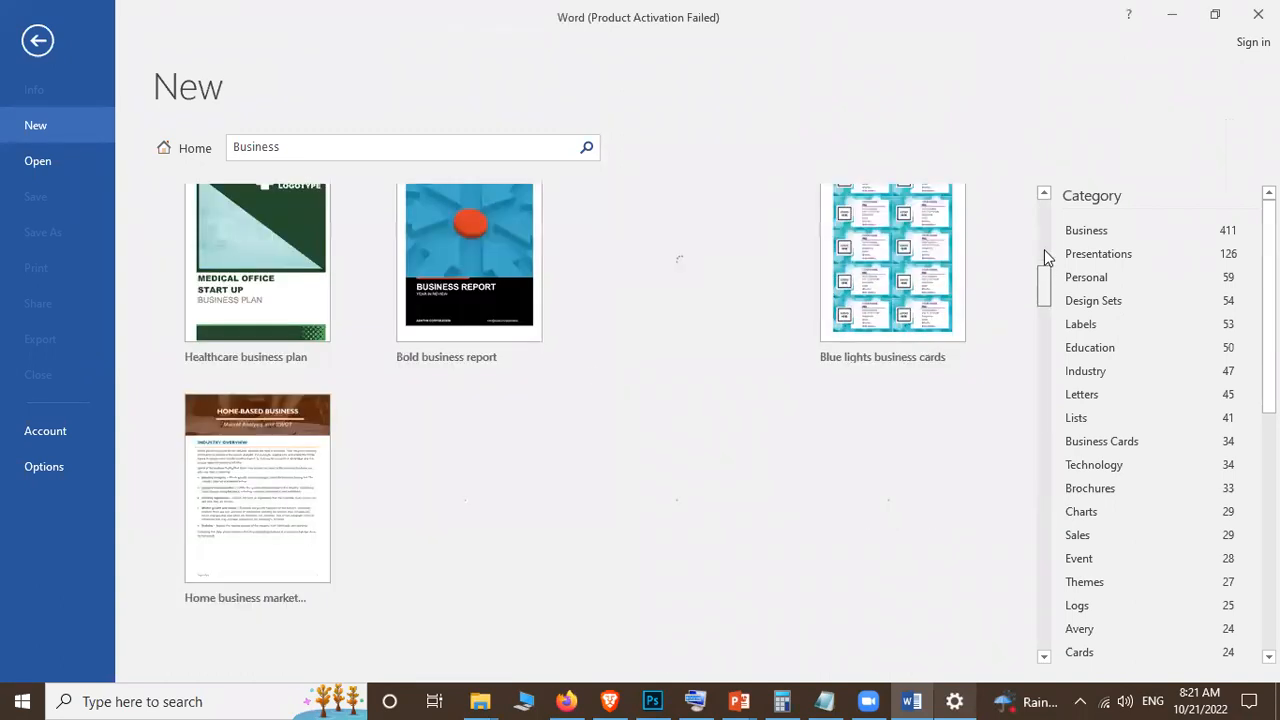
pyautogui.scroll(4, 712, 410)
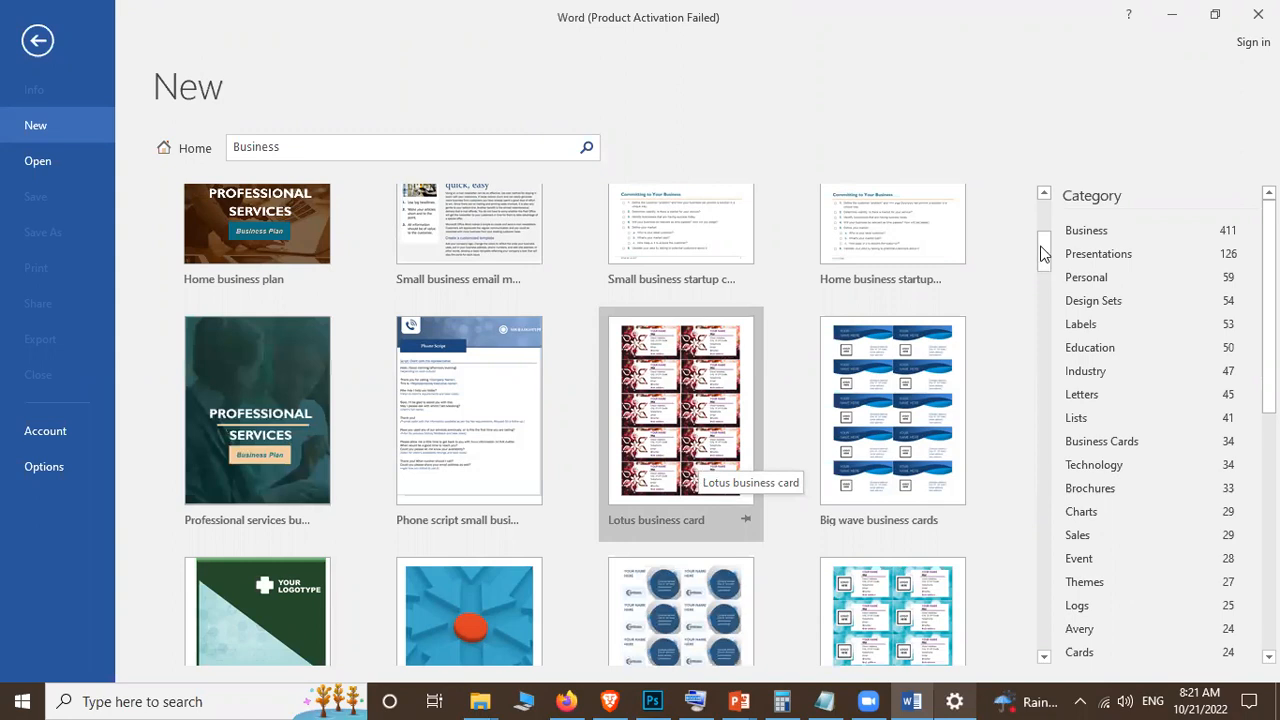
pyautogui.scroll(-3, 1051, 286)
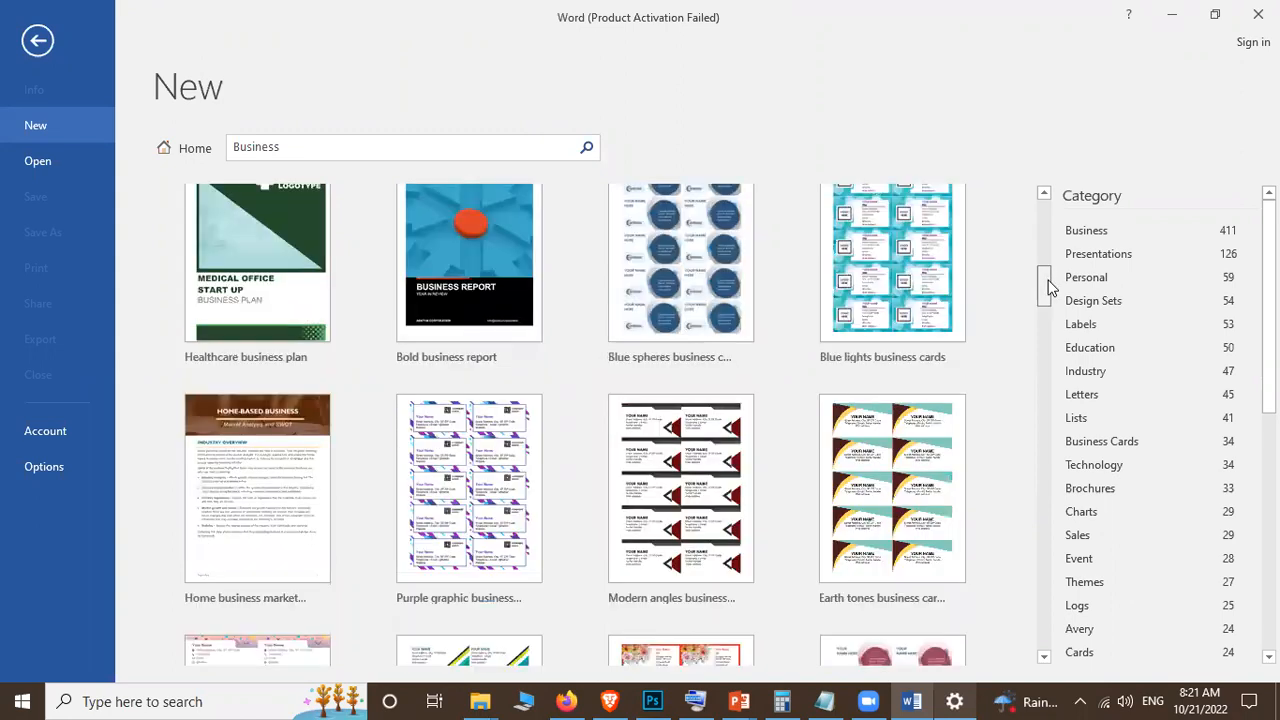
pyautogui.scroll(5, 1048, 250)
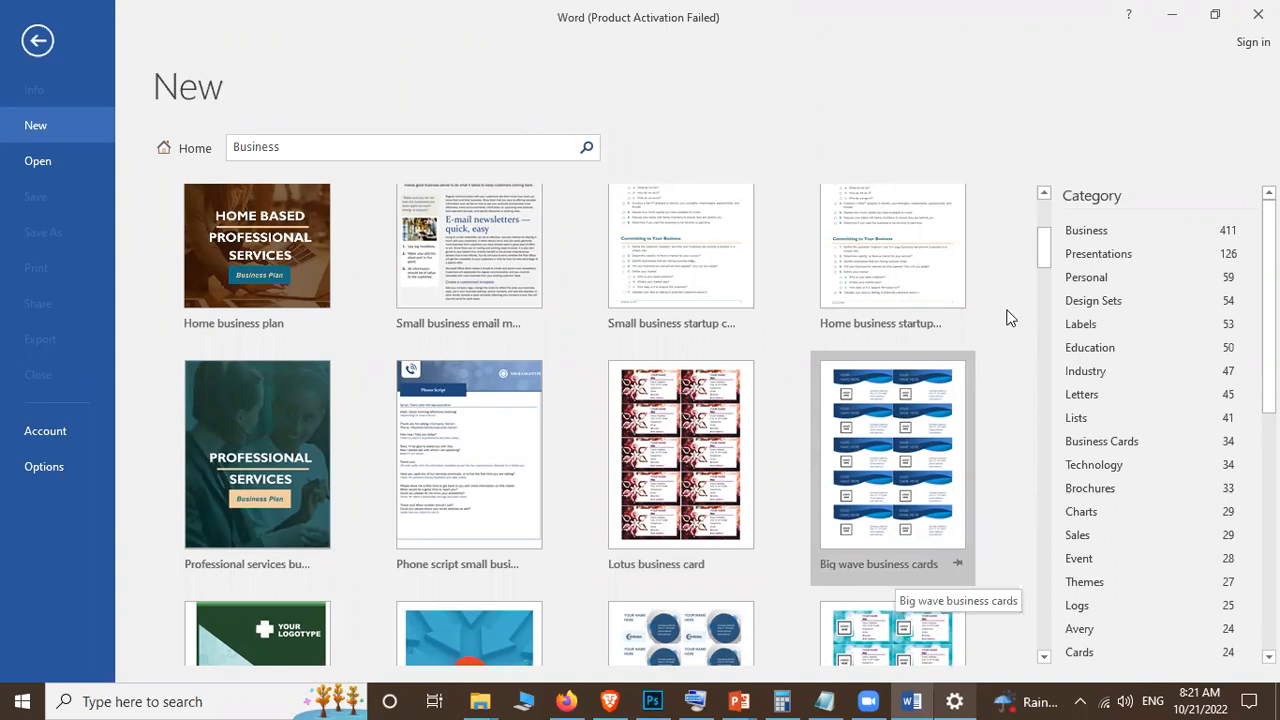
pyautogui.scroll(-1, 1046, 288)
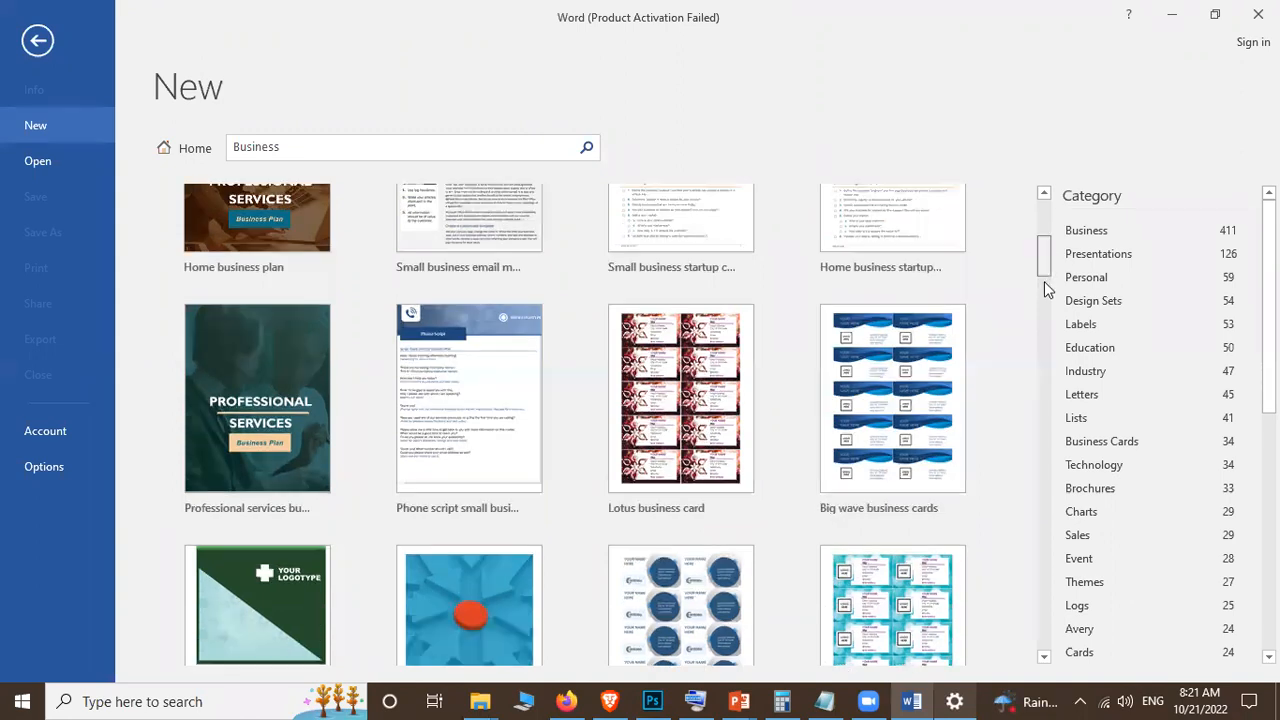
pyautogui.scroll(-3, 628, 435)
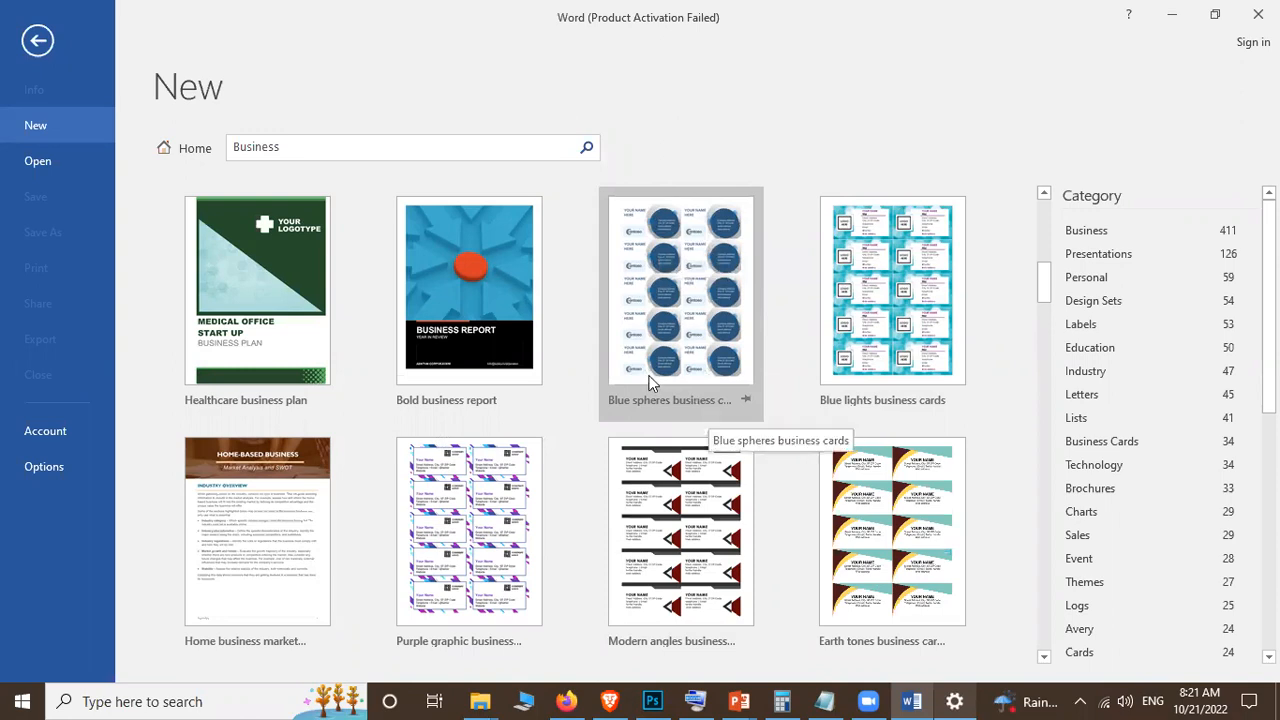
pyautogui.moveTo(1045, 280); pyautogui.dragTo(1040, 521)
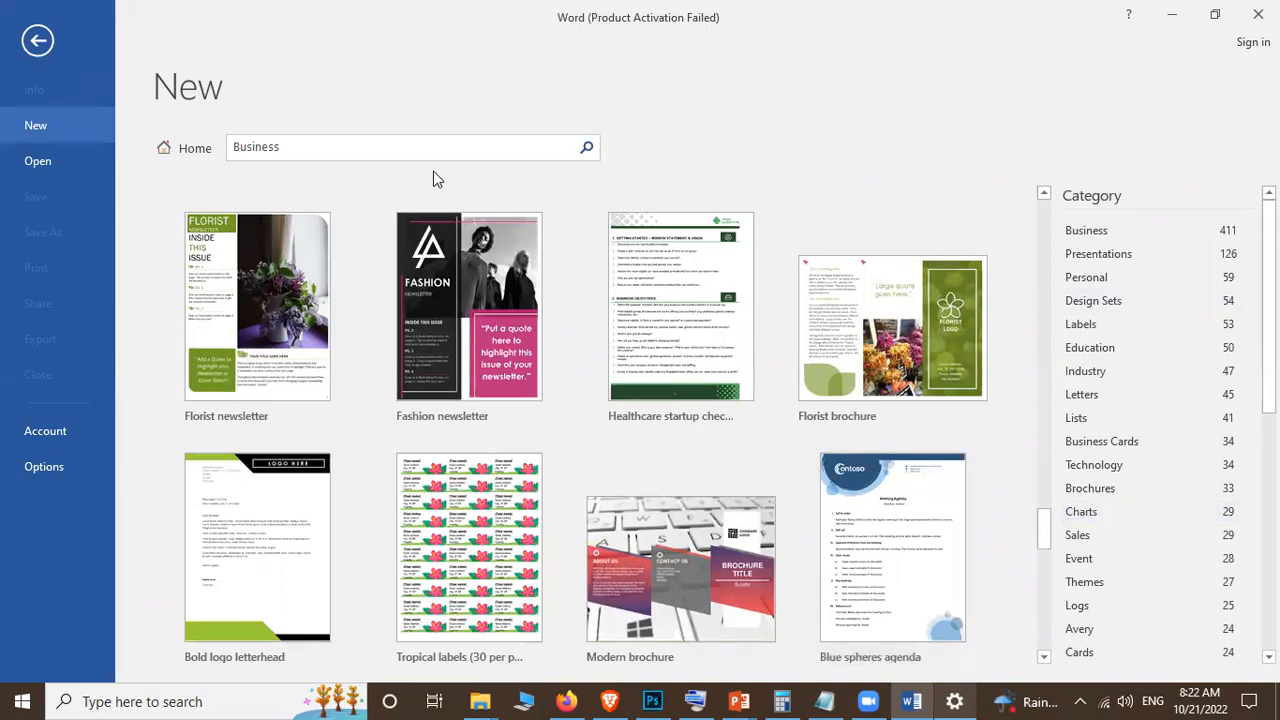
pyautogui.scroll(10, 433, 180)
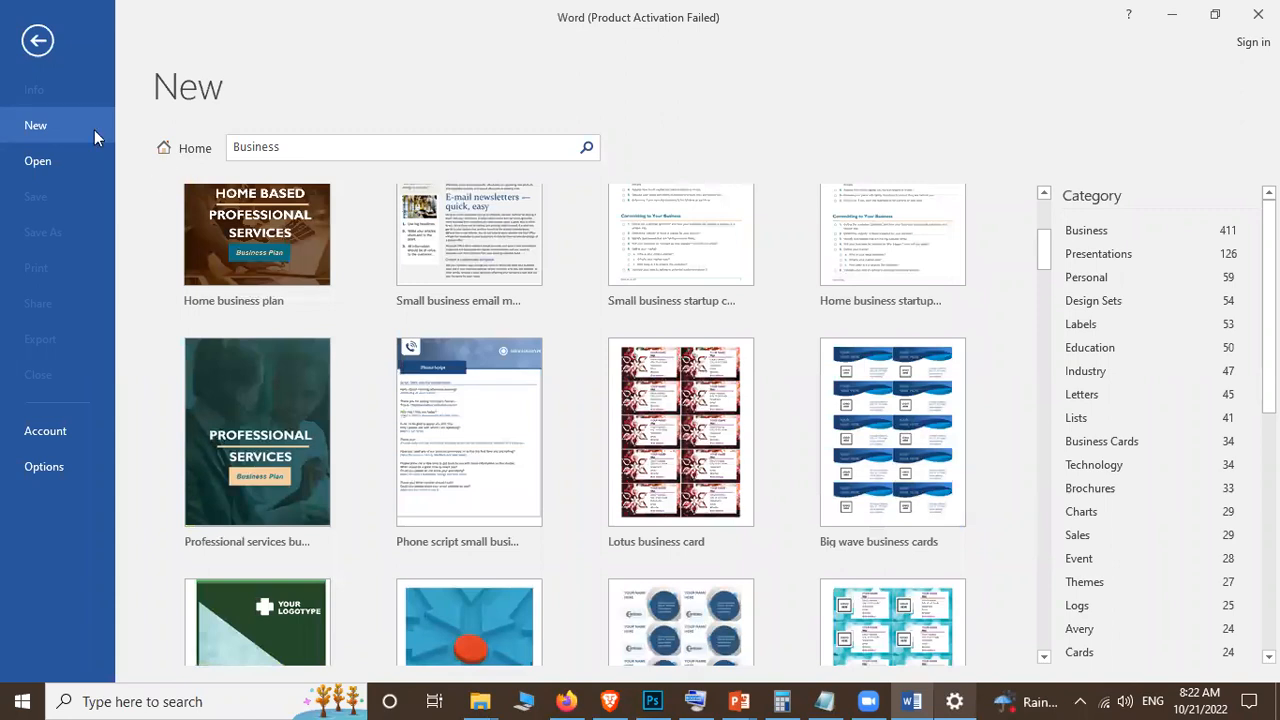
# Step: Return to the template home page, show the Flyers templates and browse through them
pyautogui.click(171, 150)
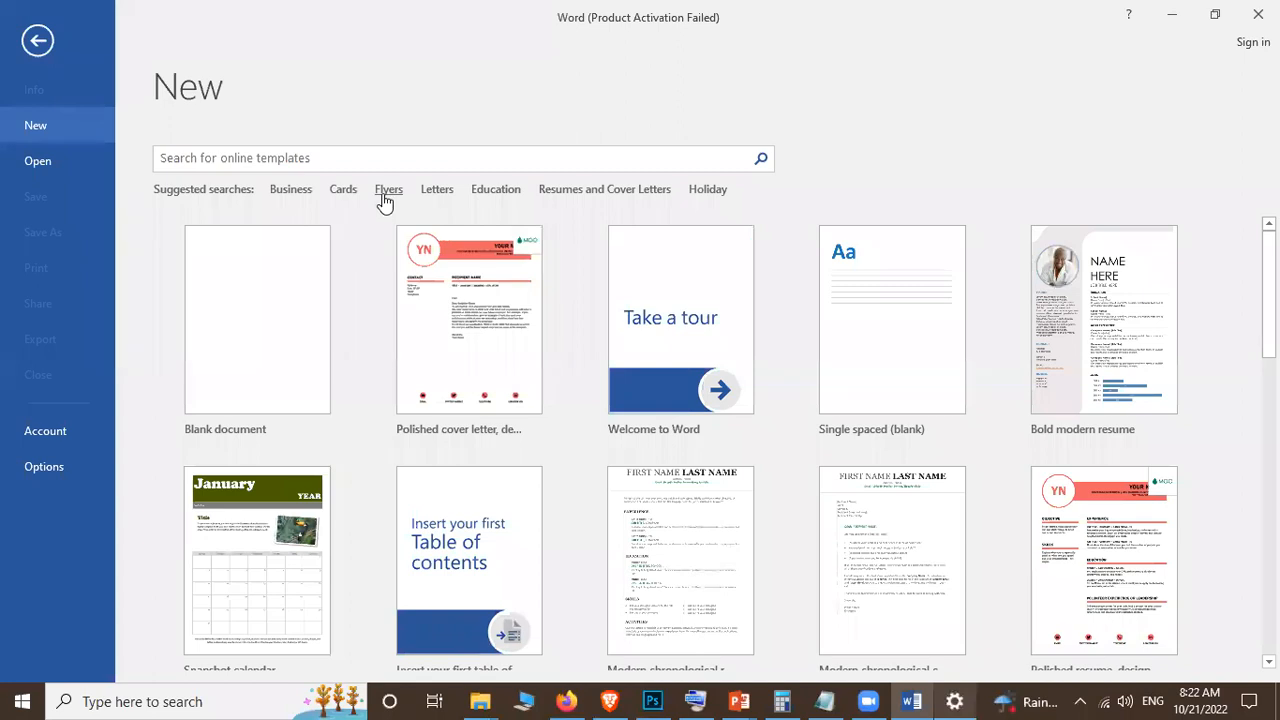
pyautogui.click(384, 197)
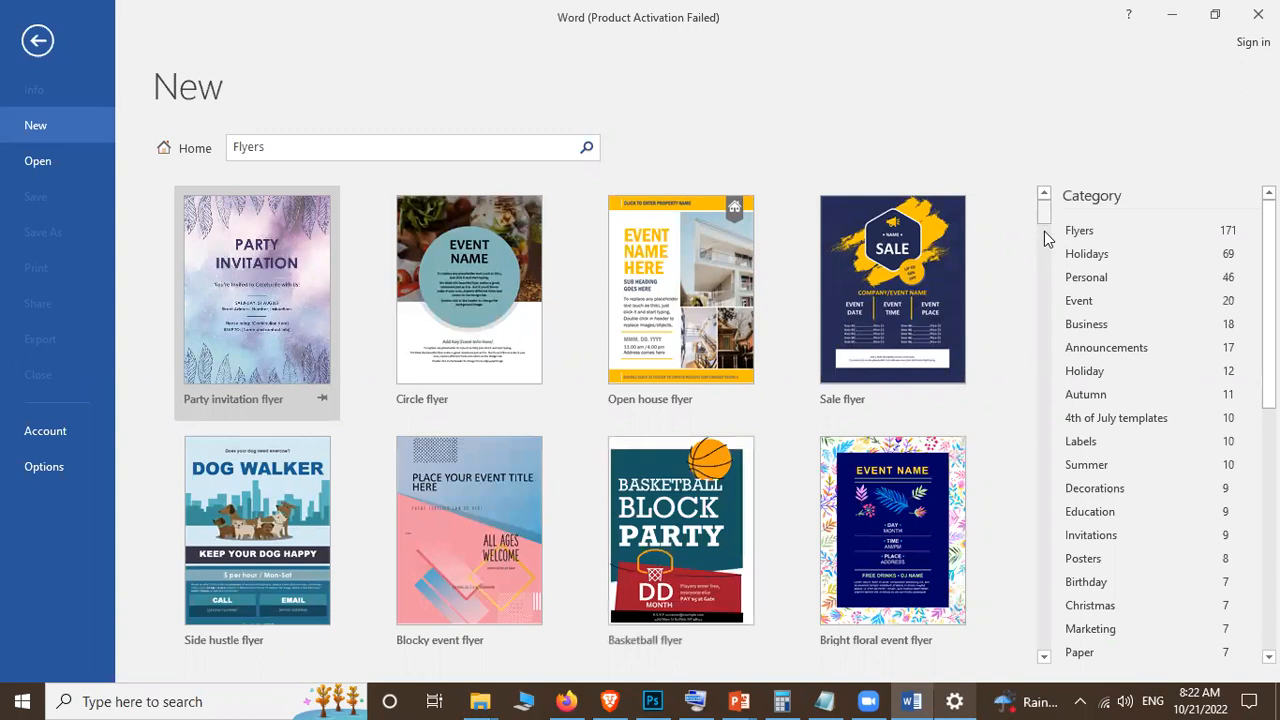
pyautogui.click(1044, 231)
pyautogui.moveTo(1046, 210); pyautogui.dragTo(1038, 274)
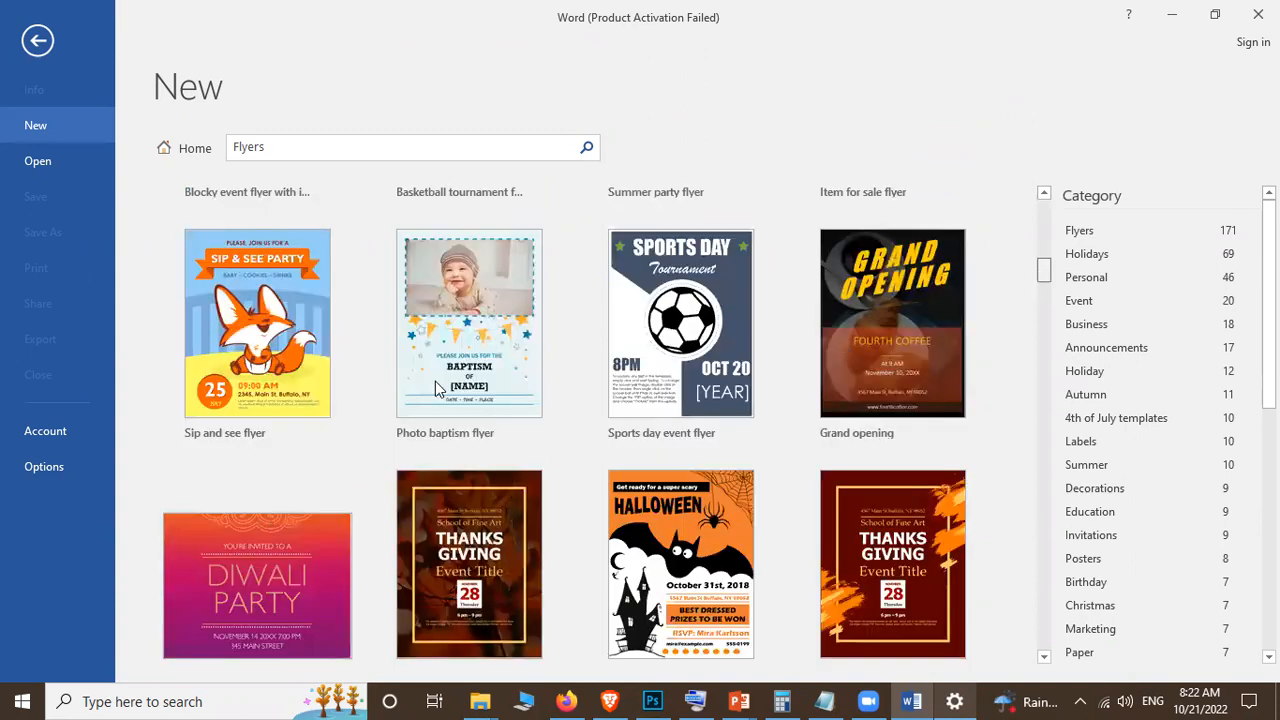
pyautogui.scroll(1, 465, 341)
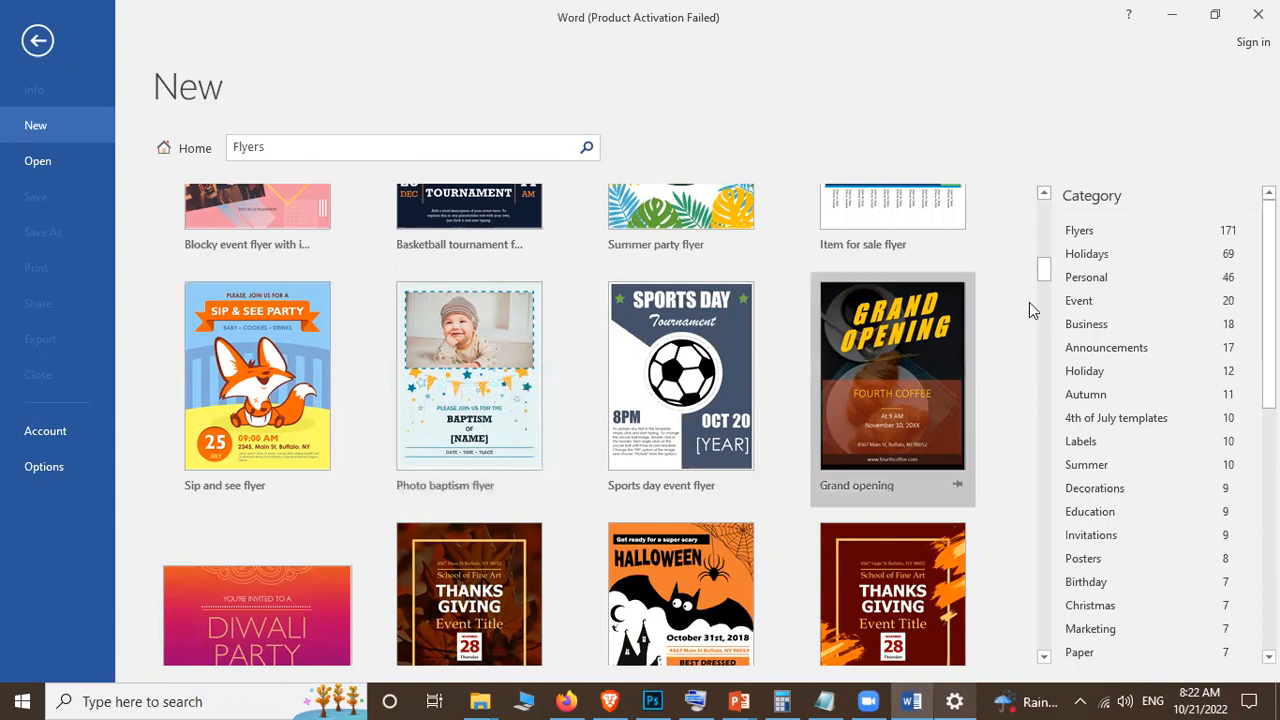
pyautogui.moveTo(1049, 274); pyautogui.dragTo(1048, 298)
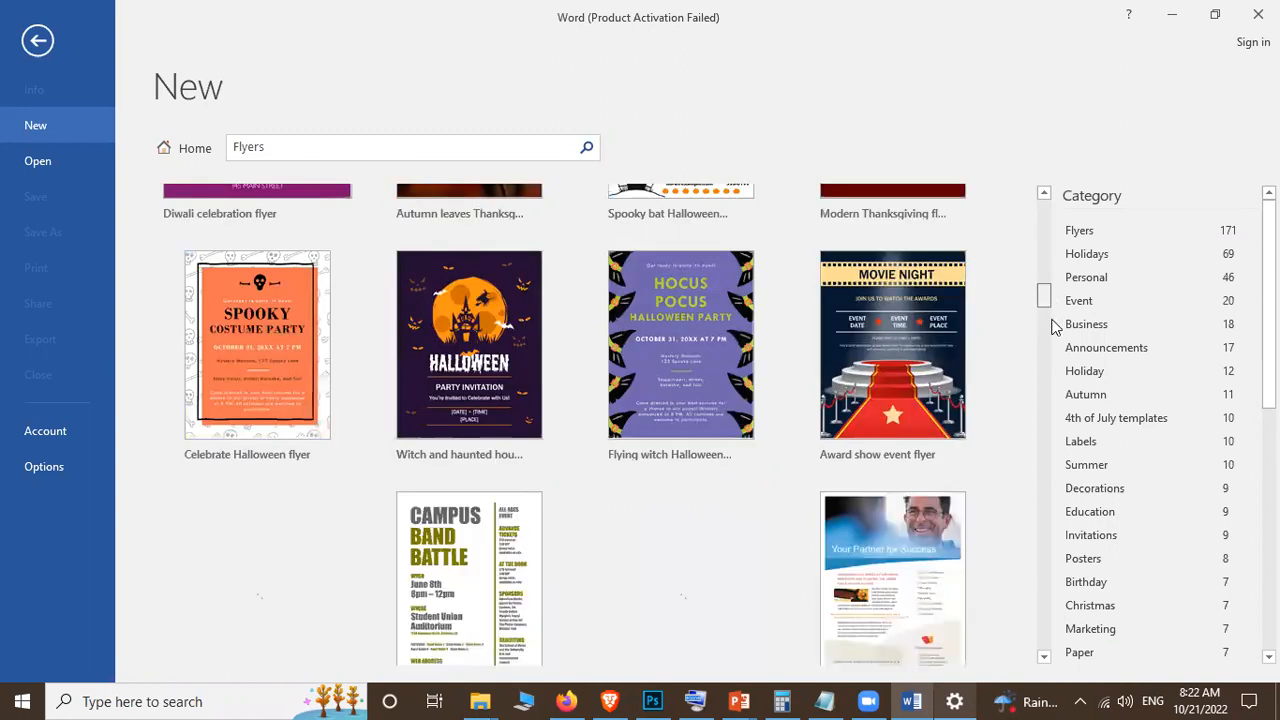
pyautogui.scroll(-5, 1052, 325)
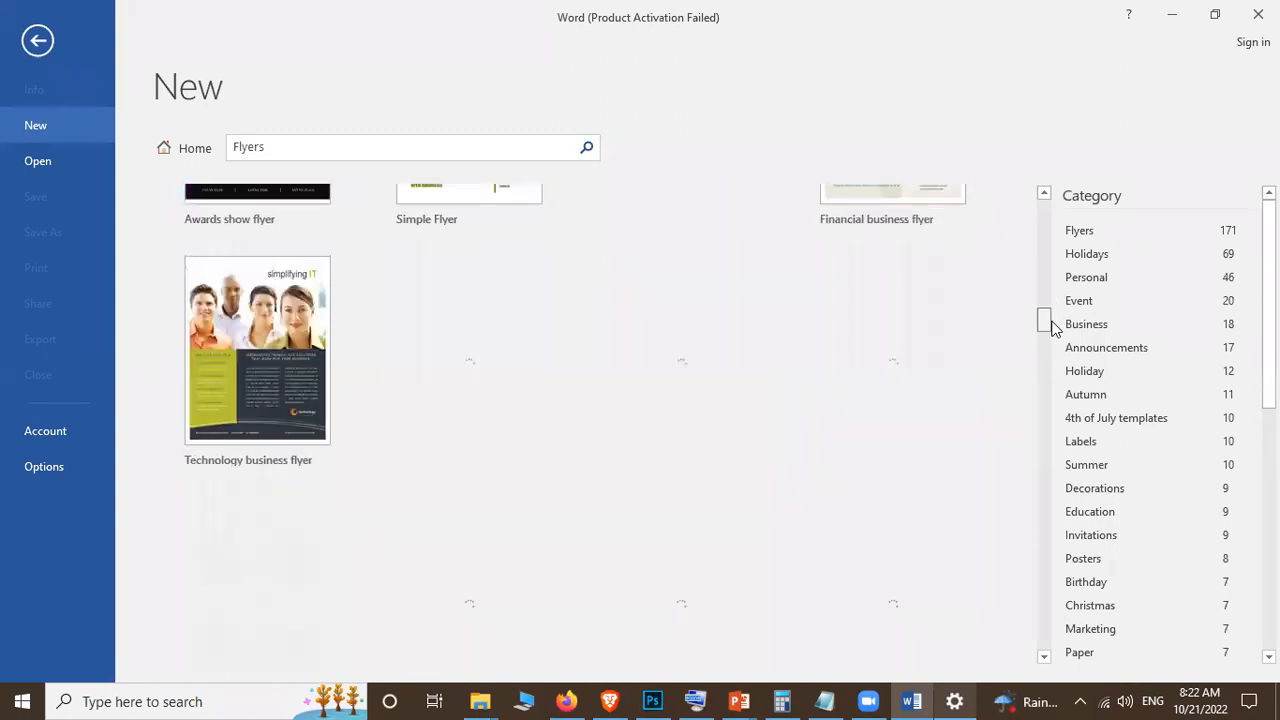
pyautogui.moveTo(1052, 333); pyautogui.dragTo(1050, 358)
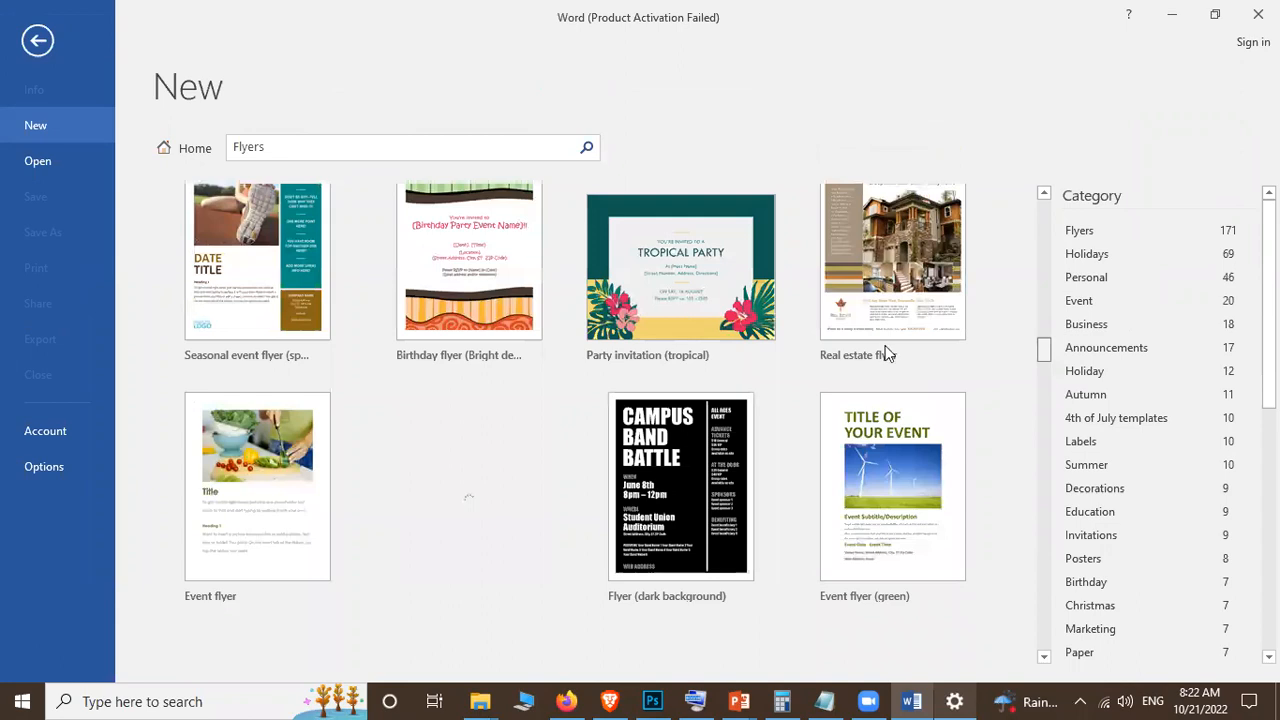
# Step: Filter the Flyers templates by the Invitations category and look over the invitation designs
pyautogui.click(1088, 257)
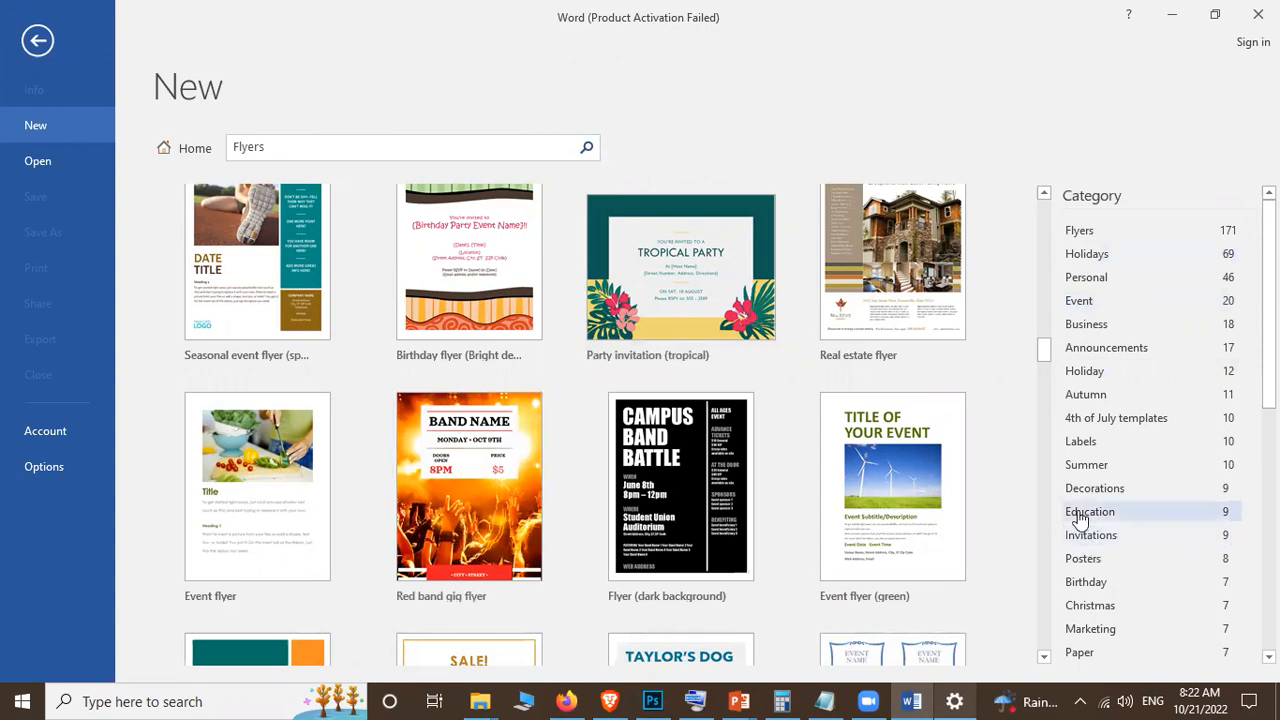
pyautogui.click(1097, 540)
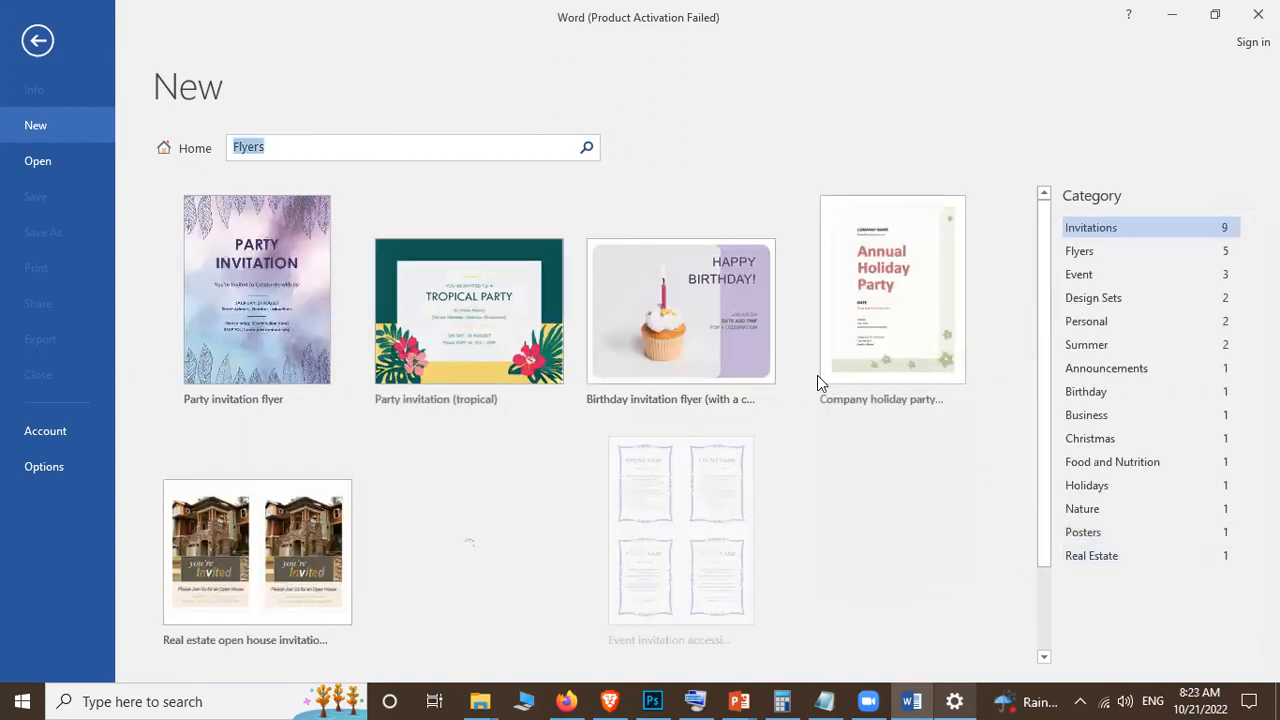
pyautogui.moveTo(1040, 277)
pyautogui.mouseDown()
pyautogui.moveTo(1042, 425)
pyautogui.moveTo(1054, 286)
pyautogui.mouseUp()
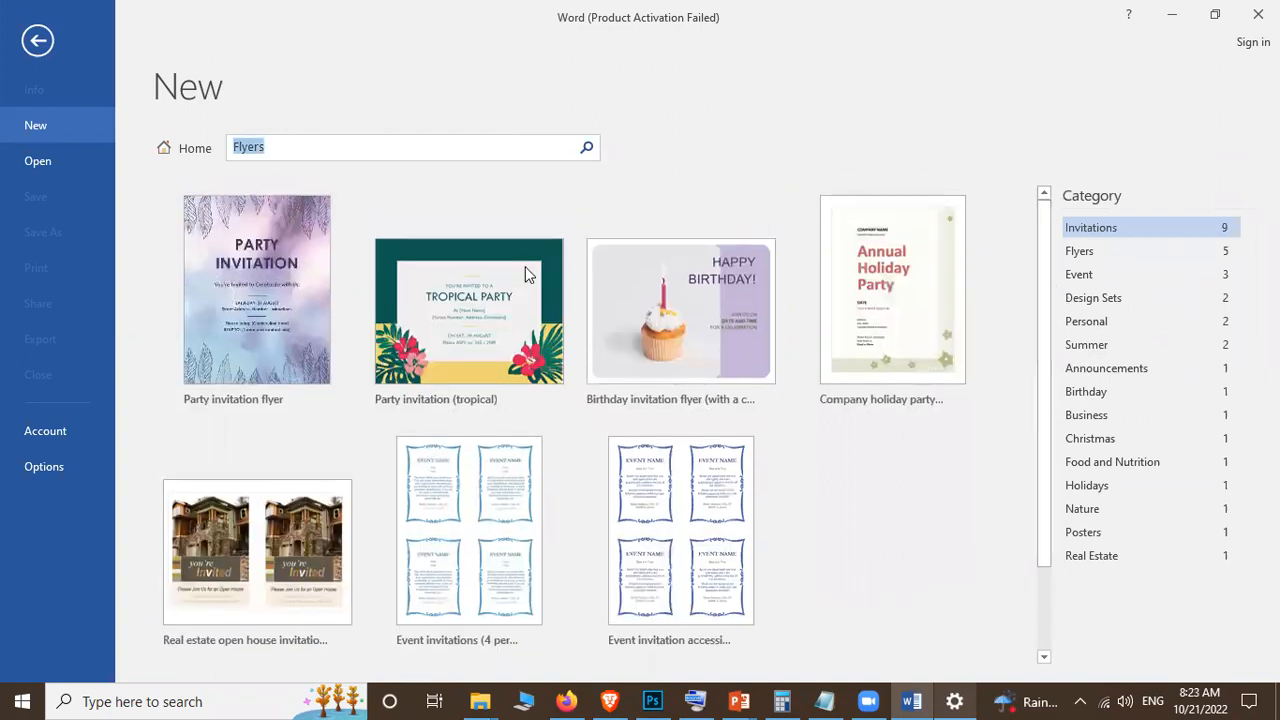
# Step: Return to the template home page, show the Letters templates and filter them by the Letters category
pyautogui.click(191, 150)
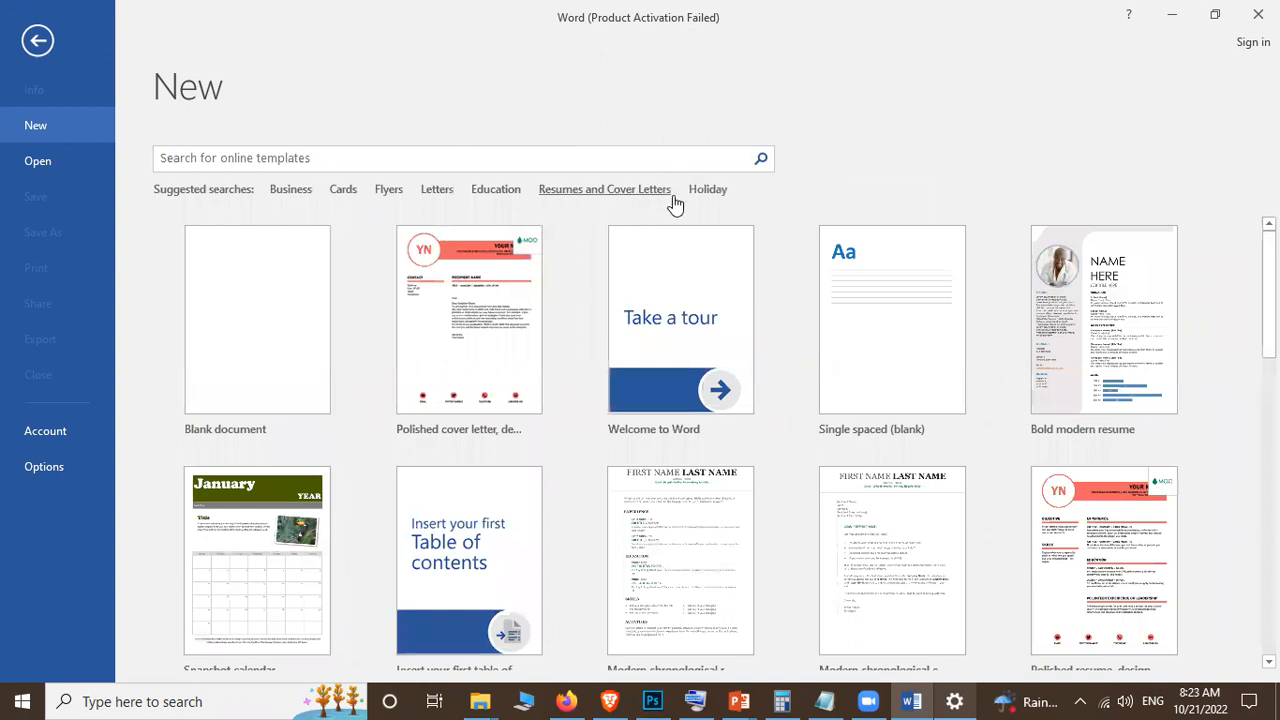
pyautogui.click(440, 192)
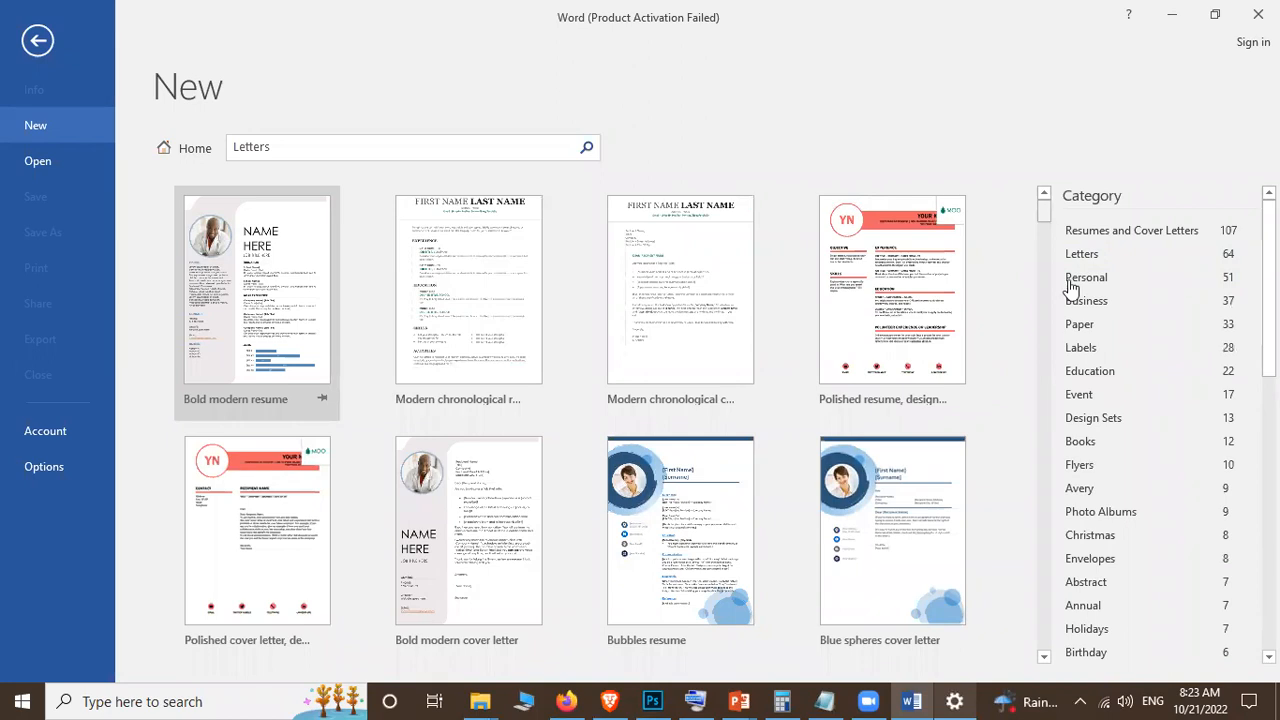
pyautogui.click(1100, 256)
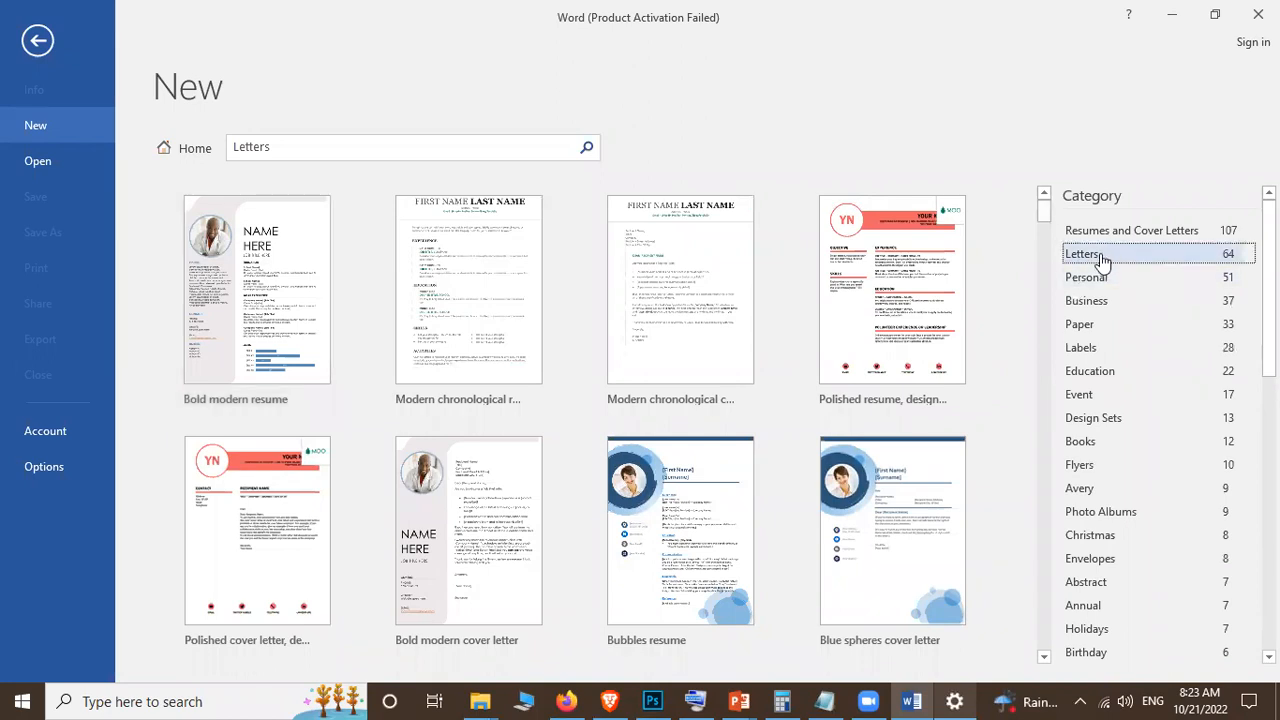
pyautogui.click(1095, 258)
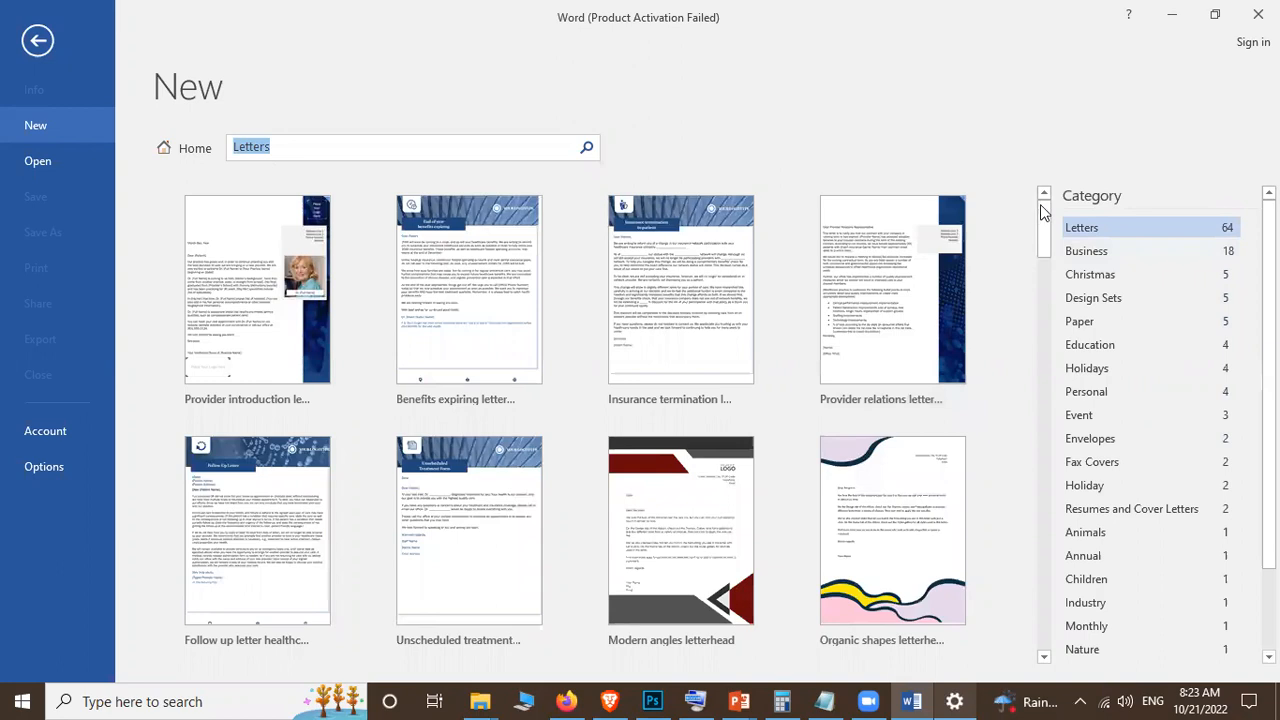
# Step: Create a new document from the "Minimalist tech letterhead" template
pyautogui.moveTo(1045, 208); pyautogui.dragTo(1063, 240)
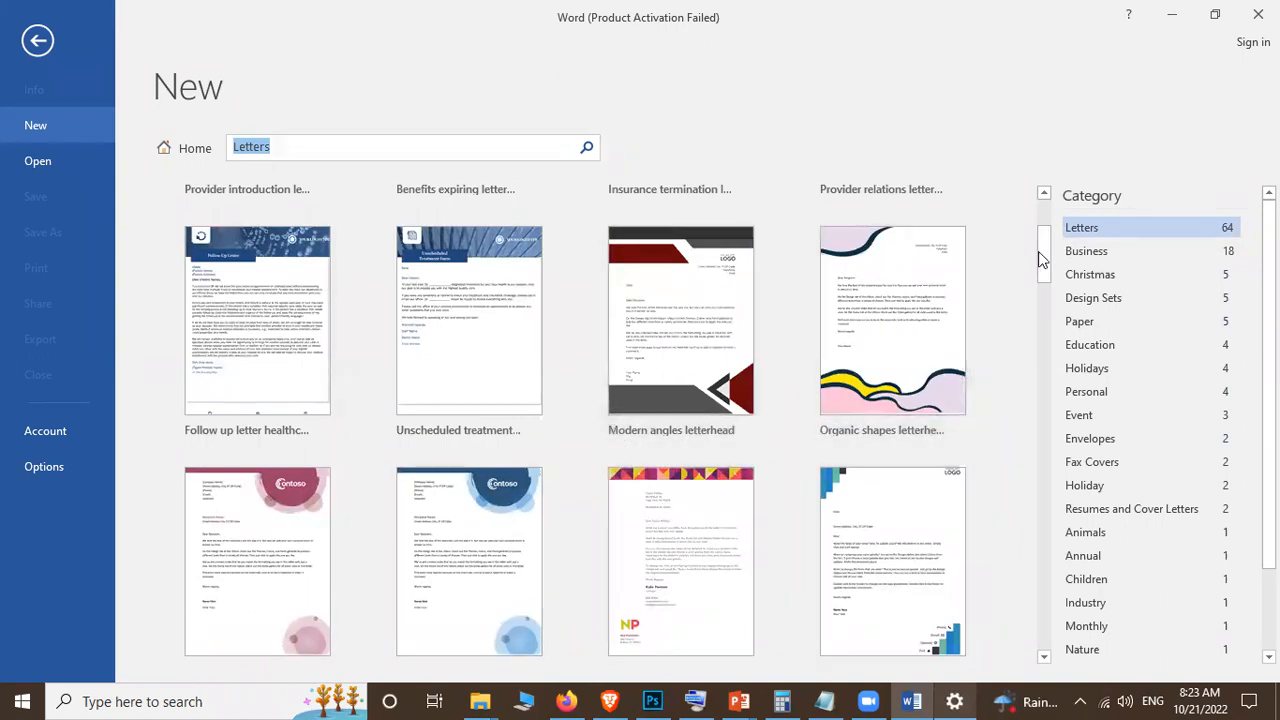
pyautogui.scroll(-2, 1046, 306)
pyautogui.scroll(-5, 1050, 325)
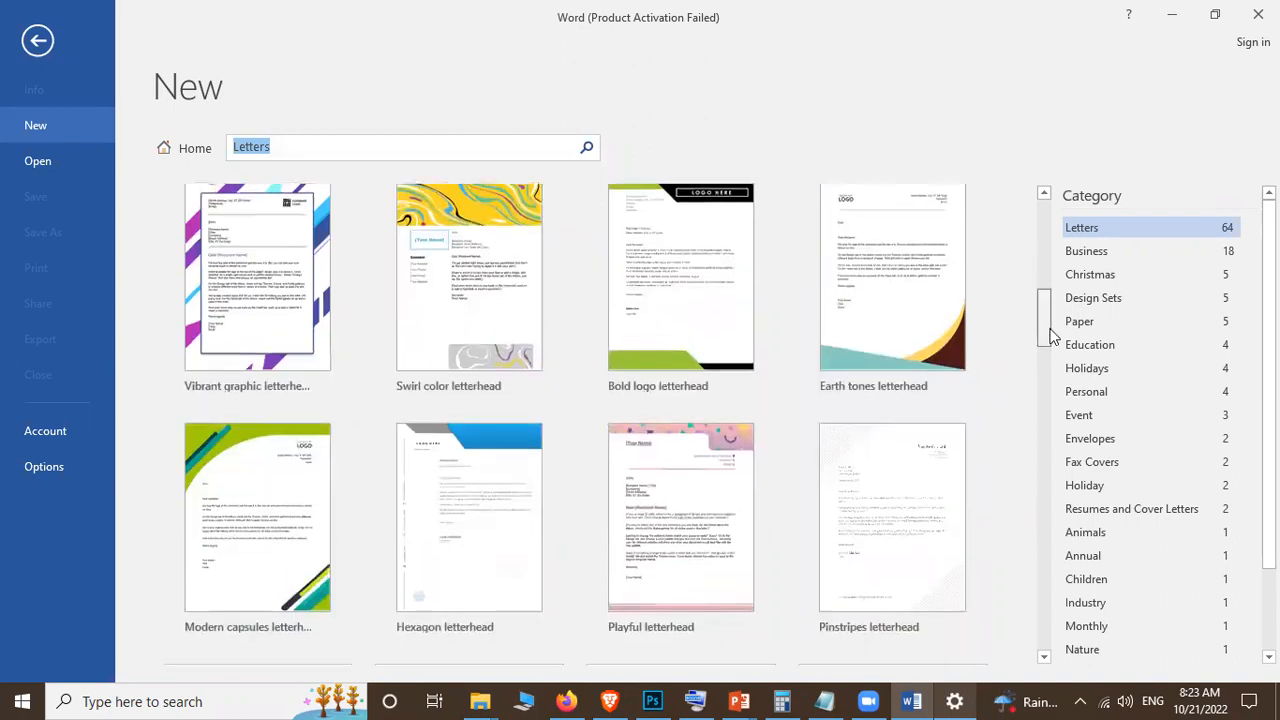
pyautogui.moveTo(1050, 364); pyautogui.dragTo(1050, 356)
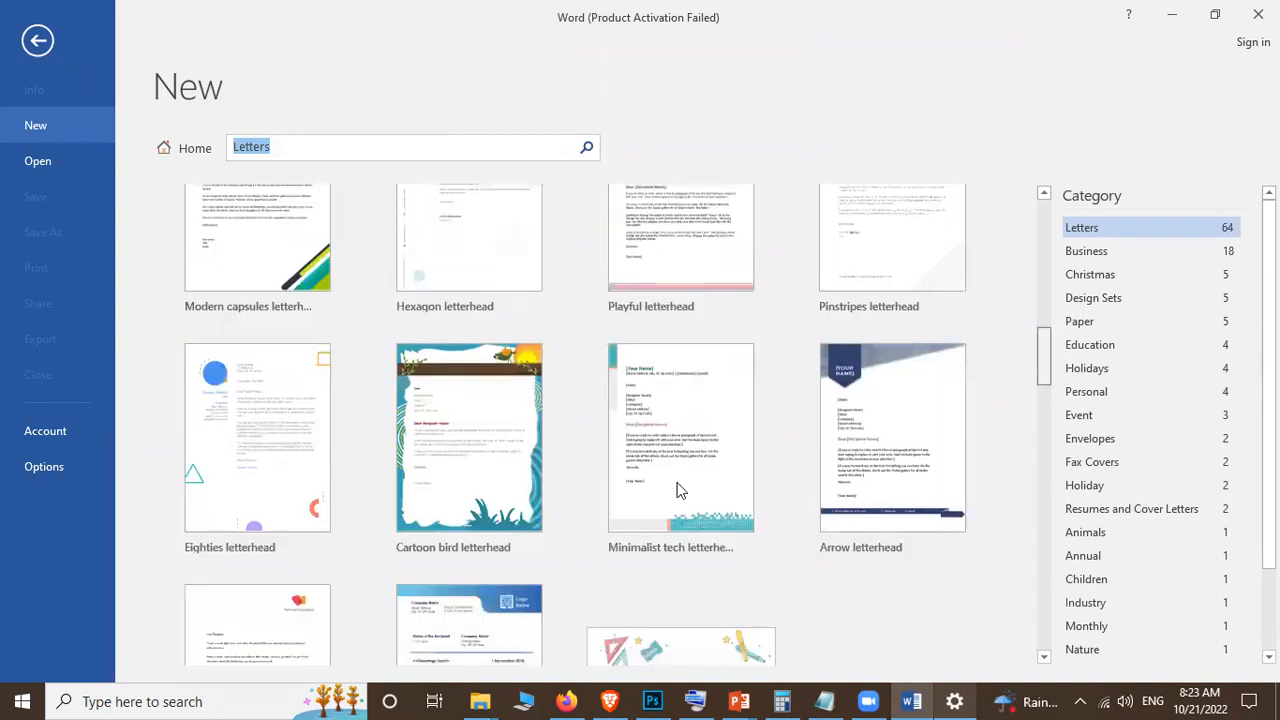
pyautogui.click(675, 422)
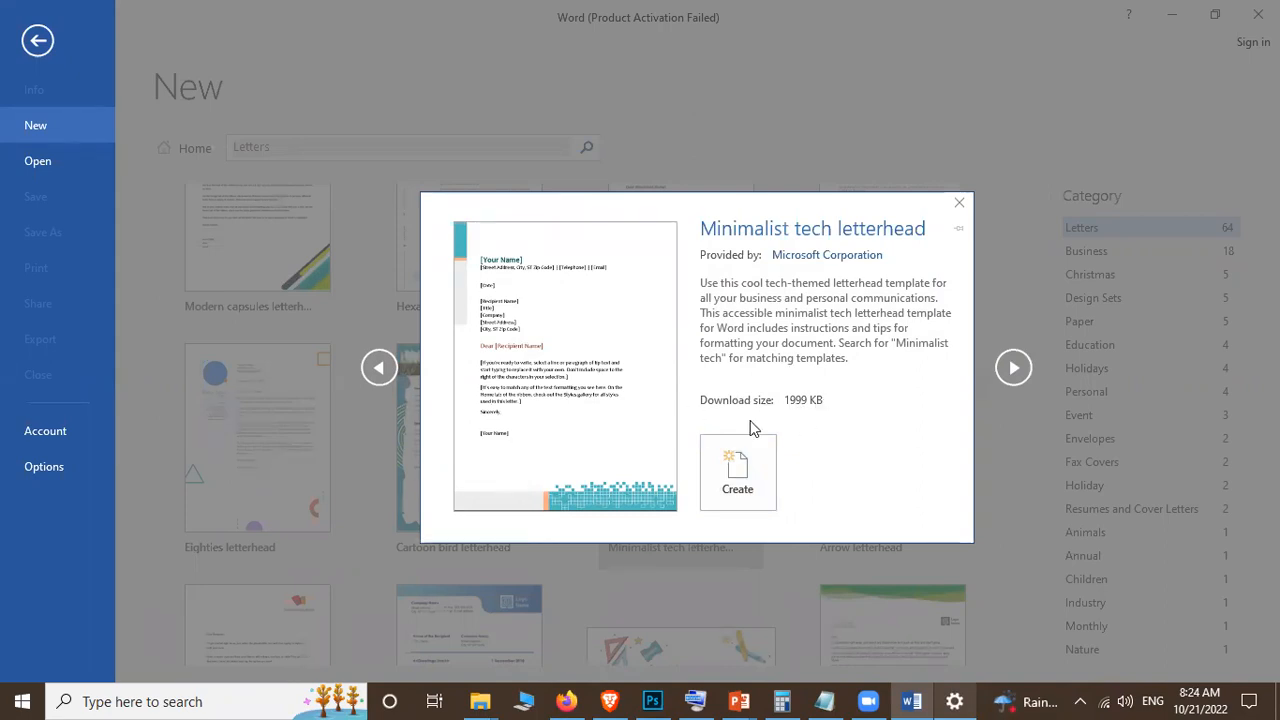
pyautogui.click(748, 470)
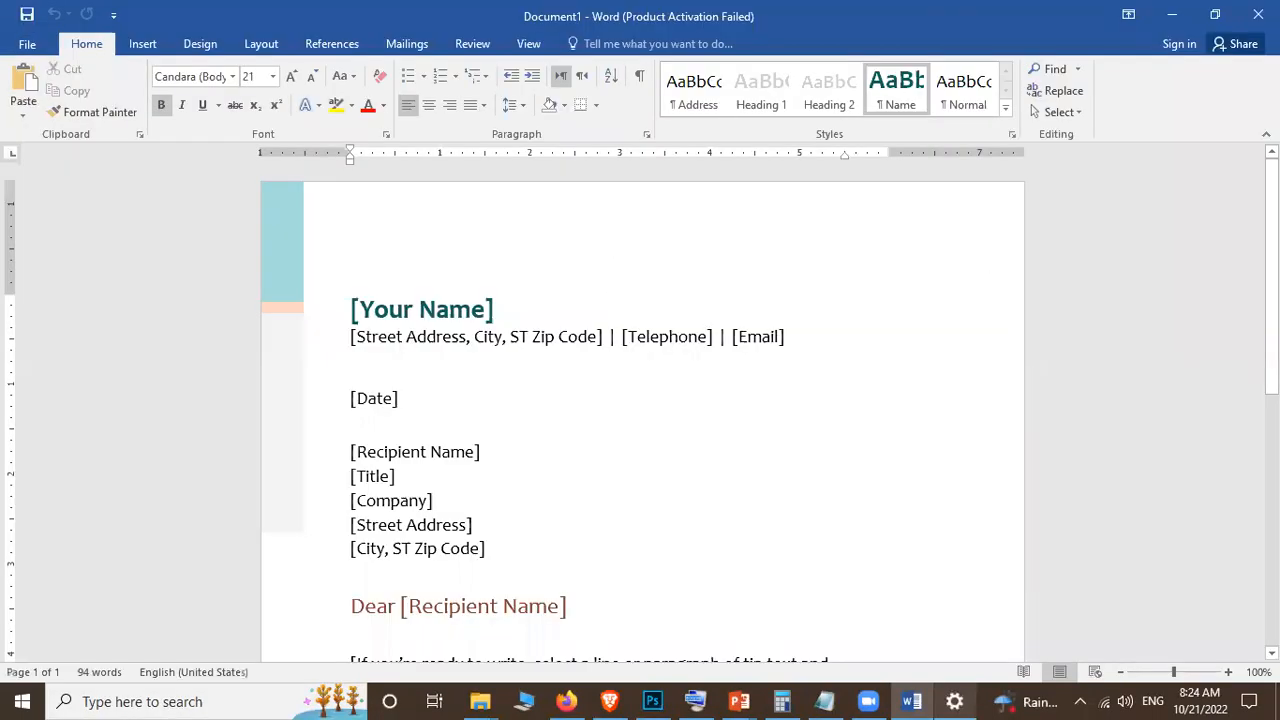
# Step: Look over the letterhead's placeholder fields, from the sender's name and address through the recipient details to the closing signature
pyautogui.scroll(-1, 642, 420)
pyautogui.scroll(-2, 642, 420)
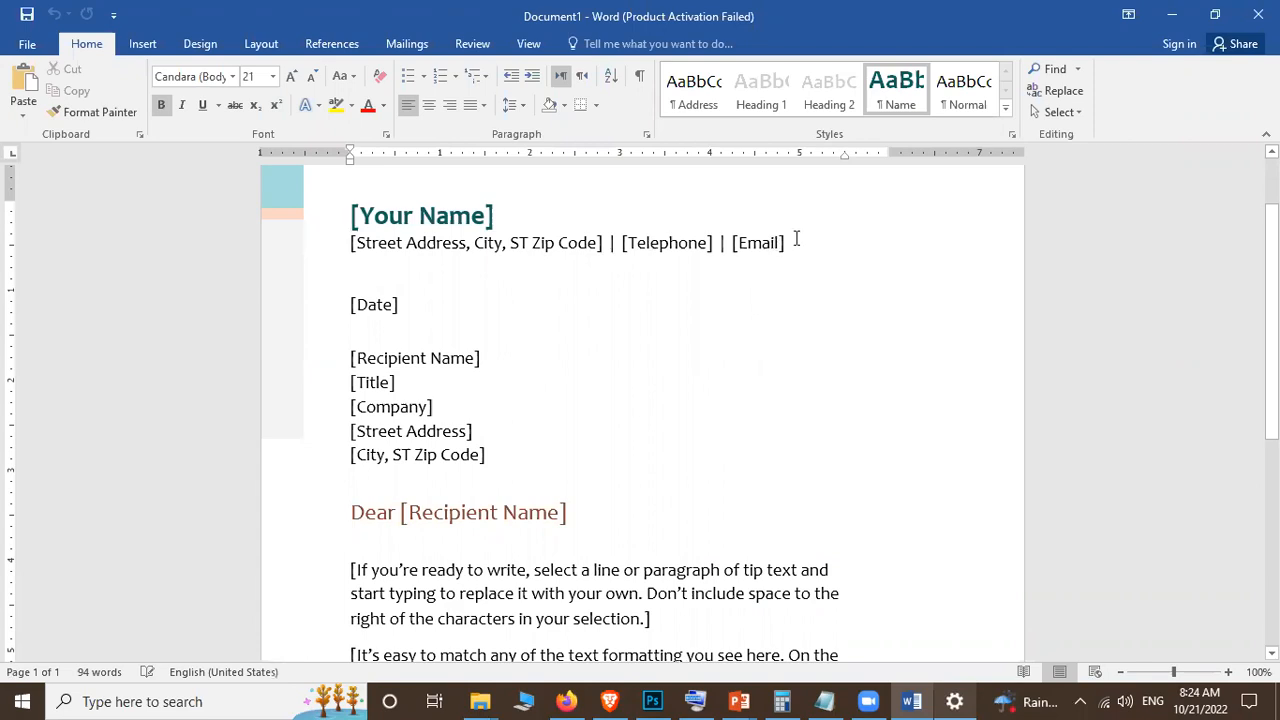
pyautogui.click(380, 246)
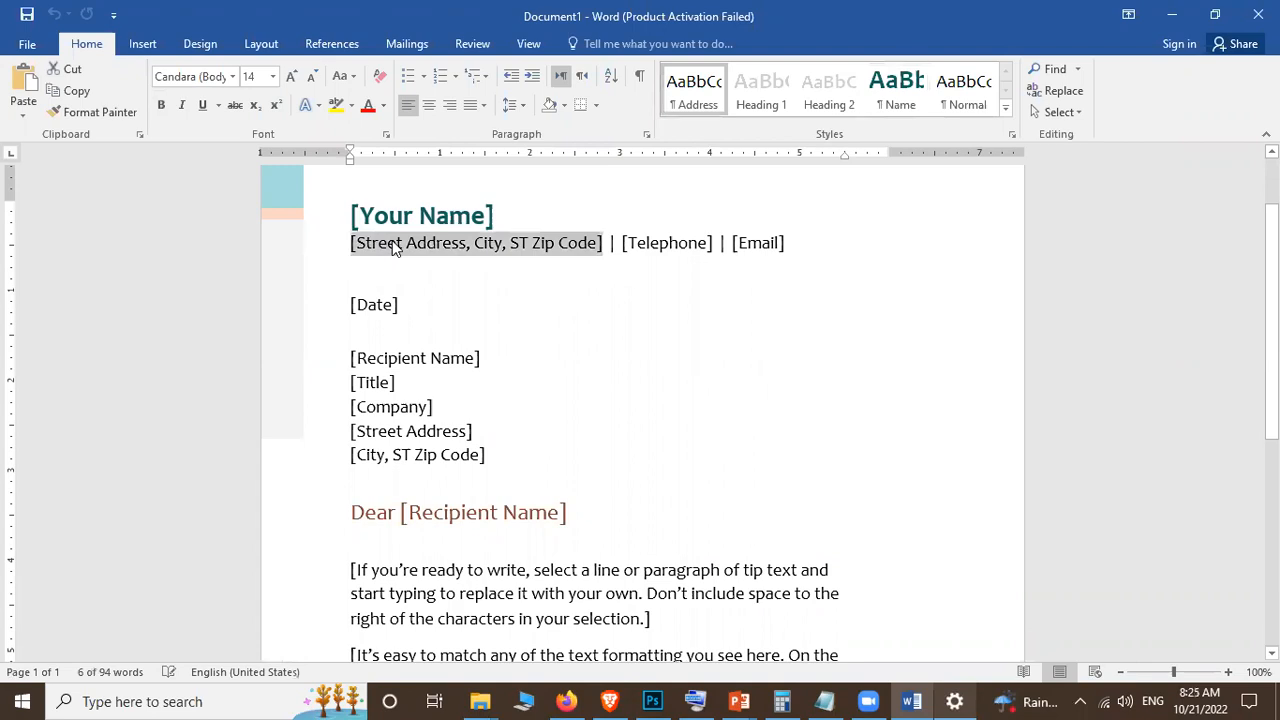
pyautogui.click(448, 217)
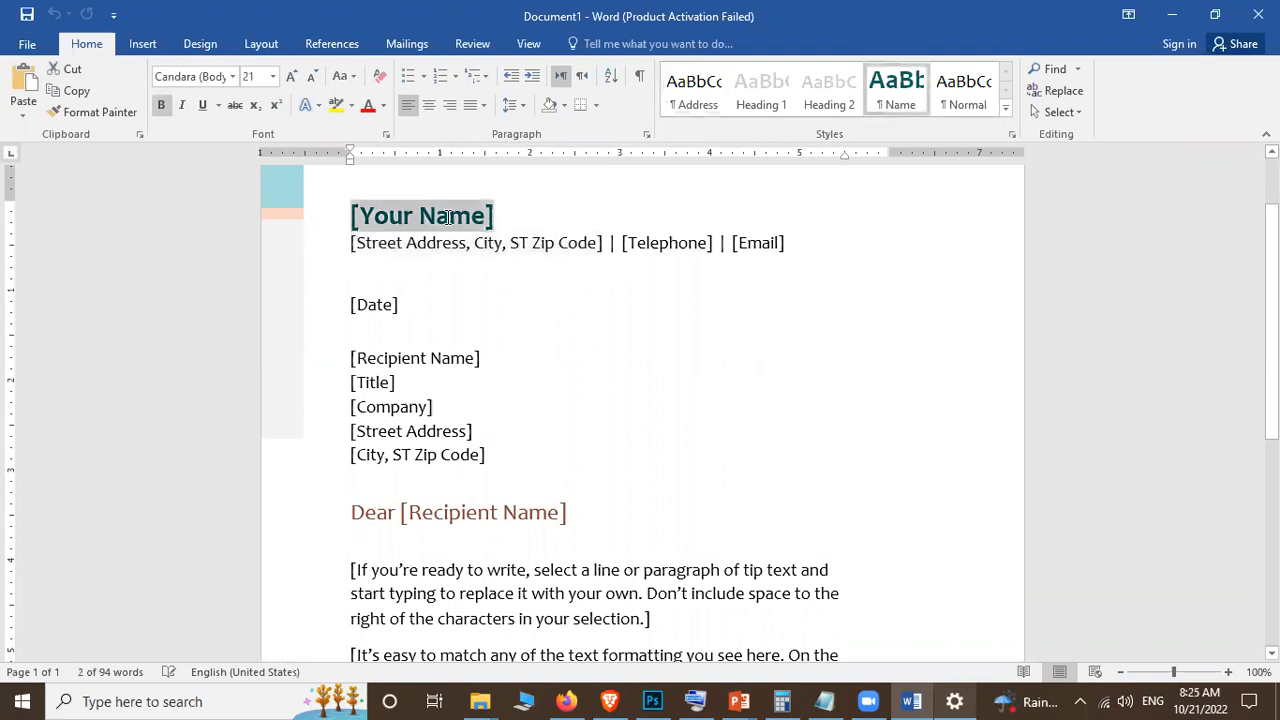
pyautogui.click(442, 360)
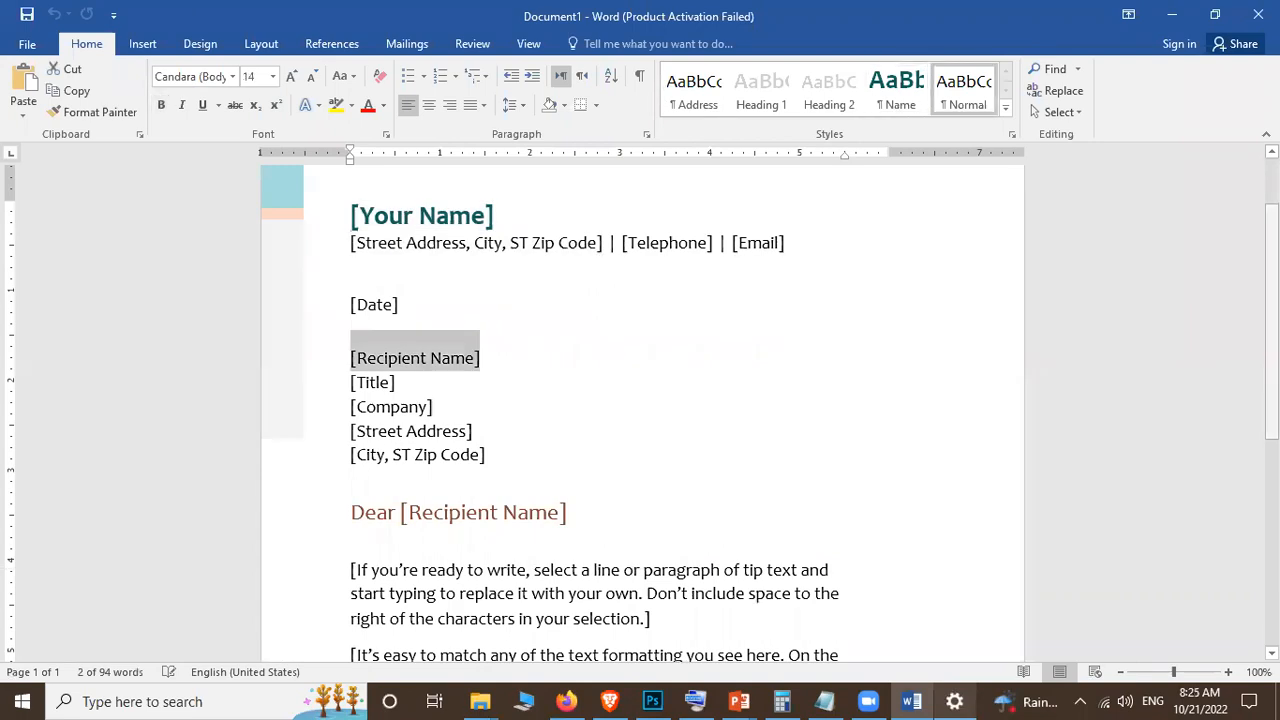
pyautogui.scroll(-5, 640, 400)
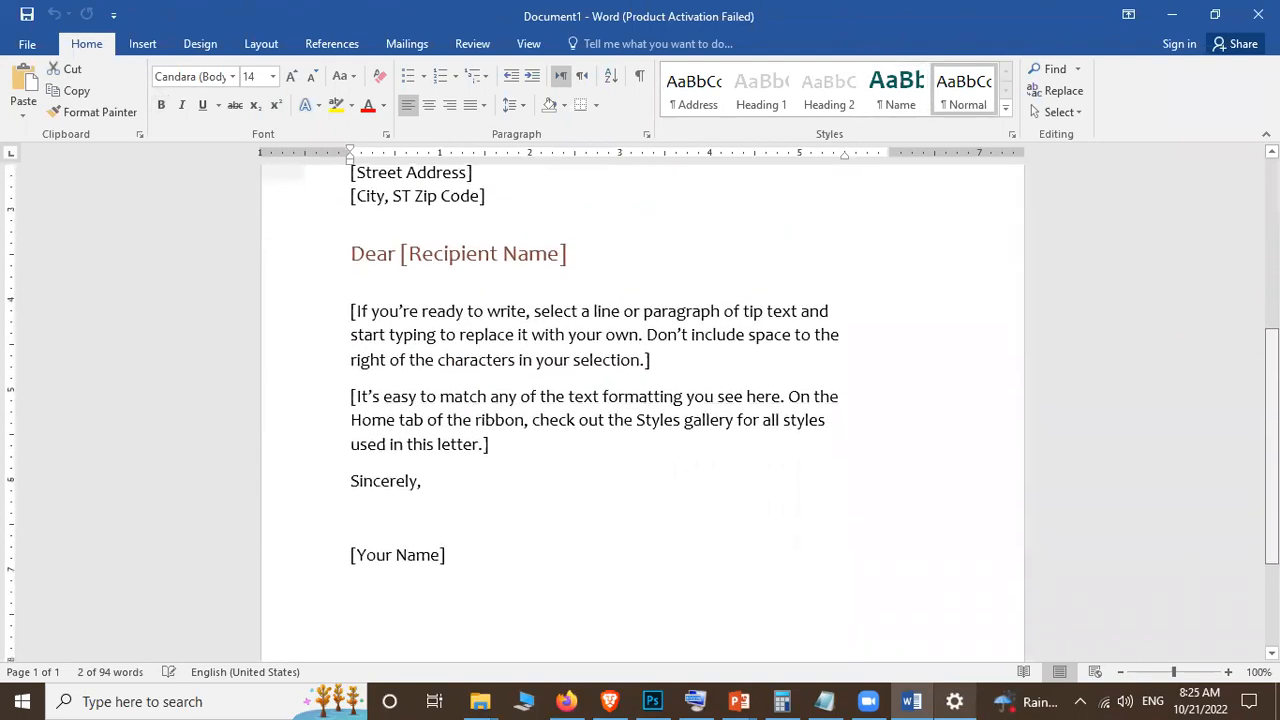
pyautogui.scroll(-3, 640, 400)
pyautogui.scroll(5, 640, 400)
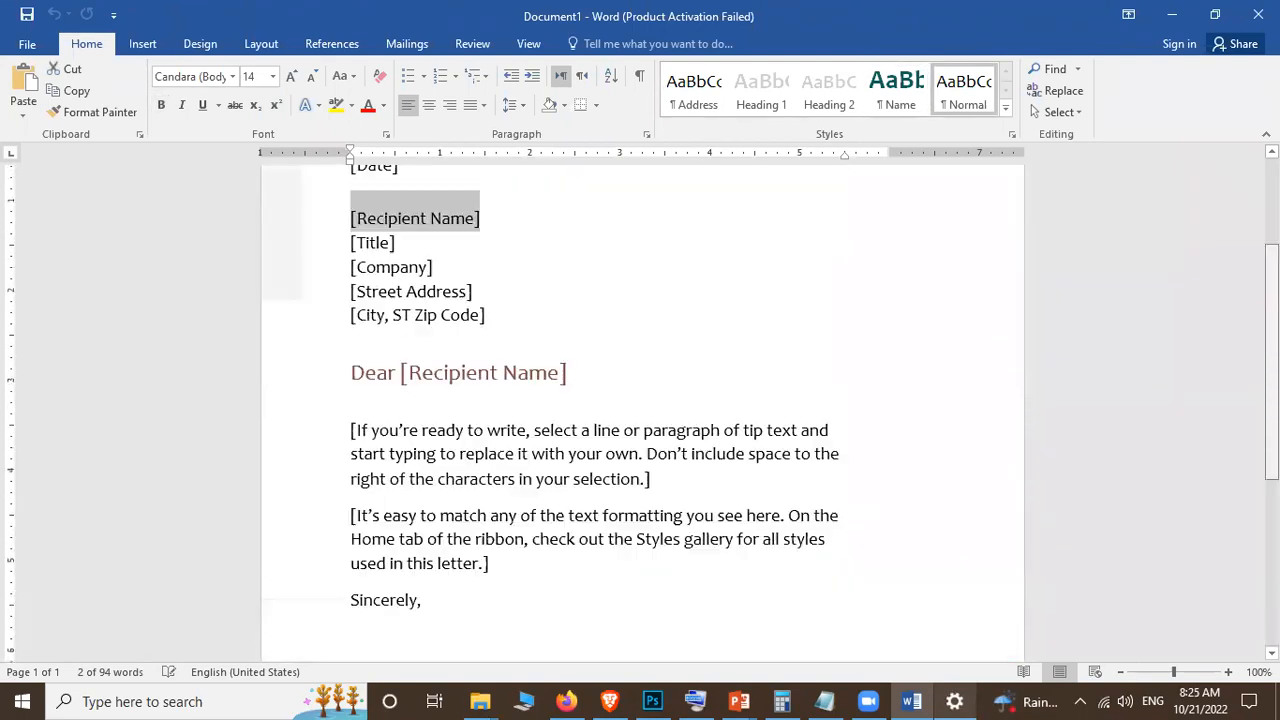
pyautogui.scroll(2, 670, 318)
pyautogui.scroll(1, 391, 352)
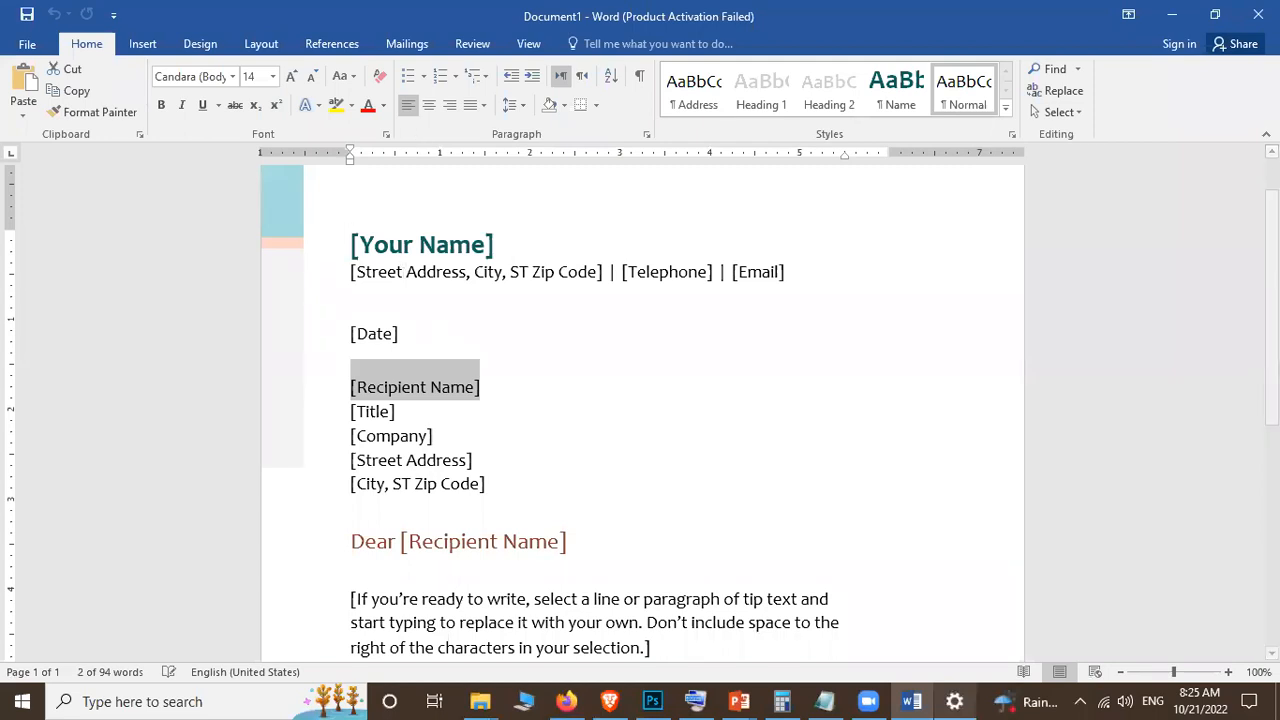
pyautogui.scroll(-6, 214, 234)
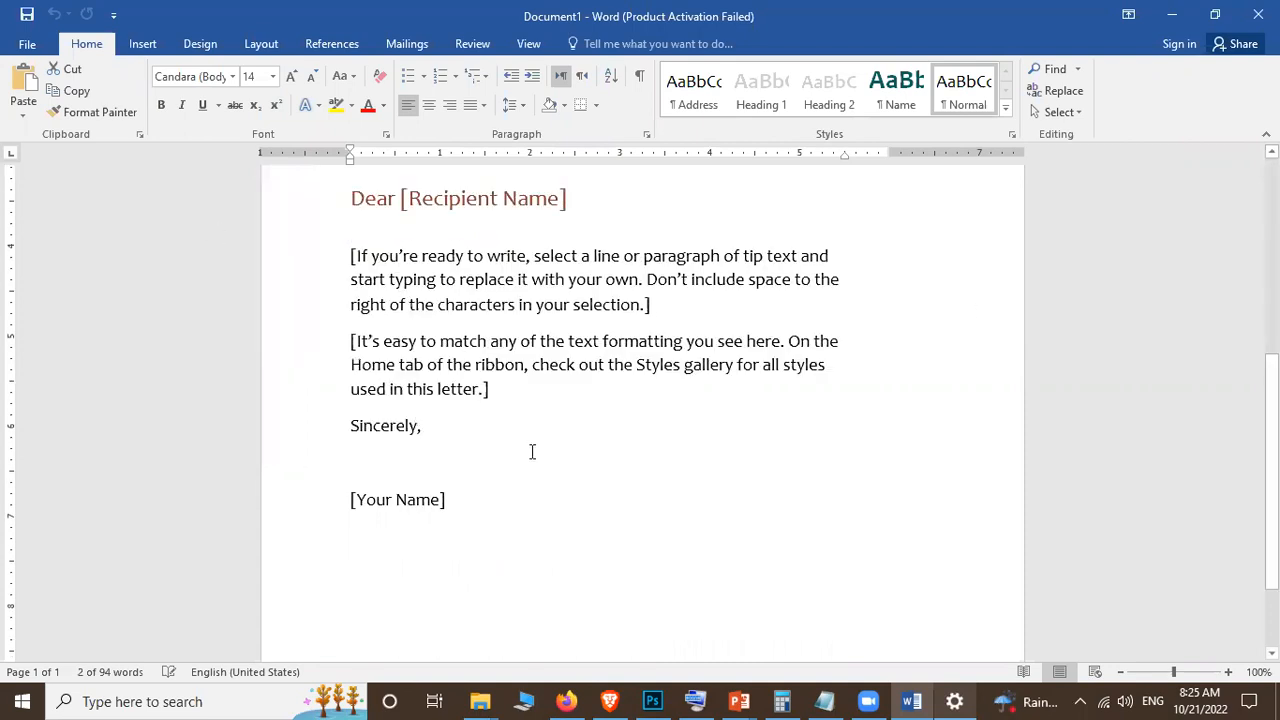
pyautogui.scroll(7, 532, 452)
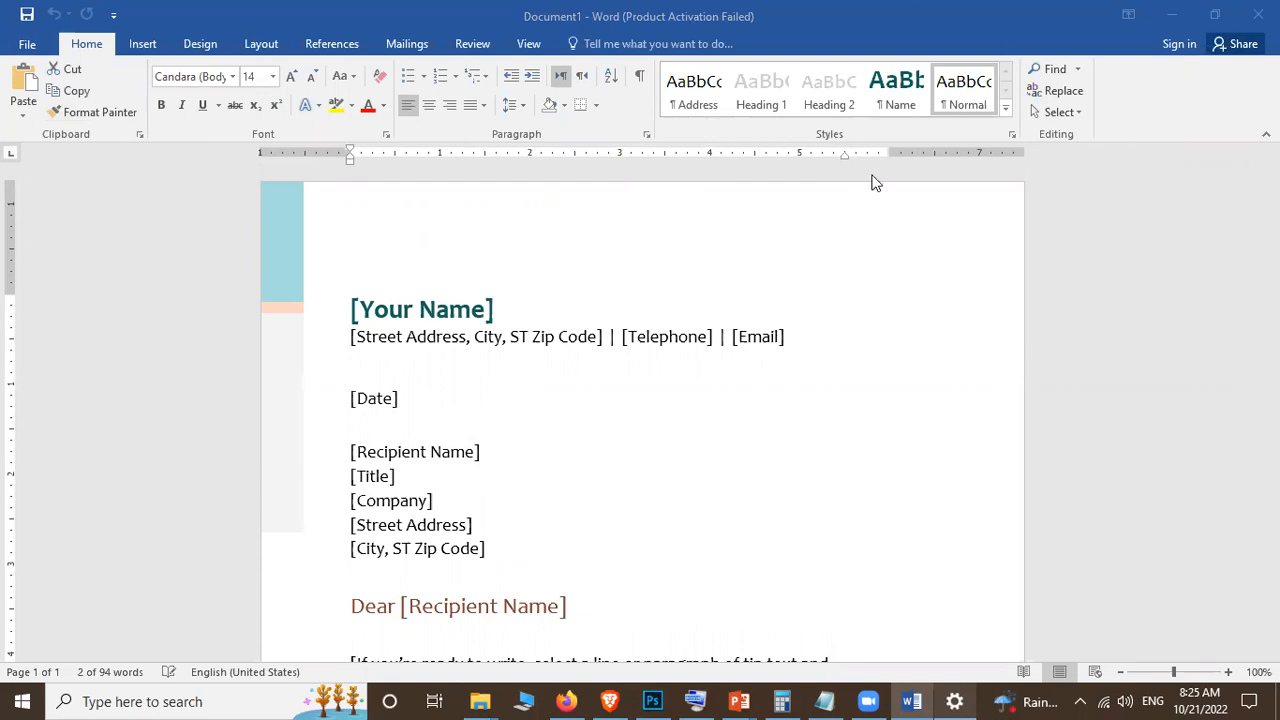
# Step: Close the letterhead document and exit Word
pyautogui.click(36, 48)
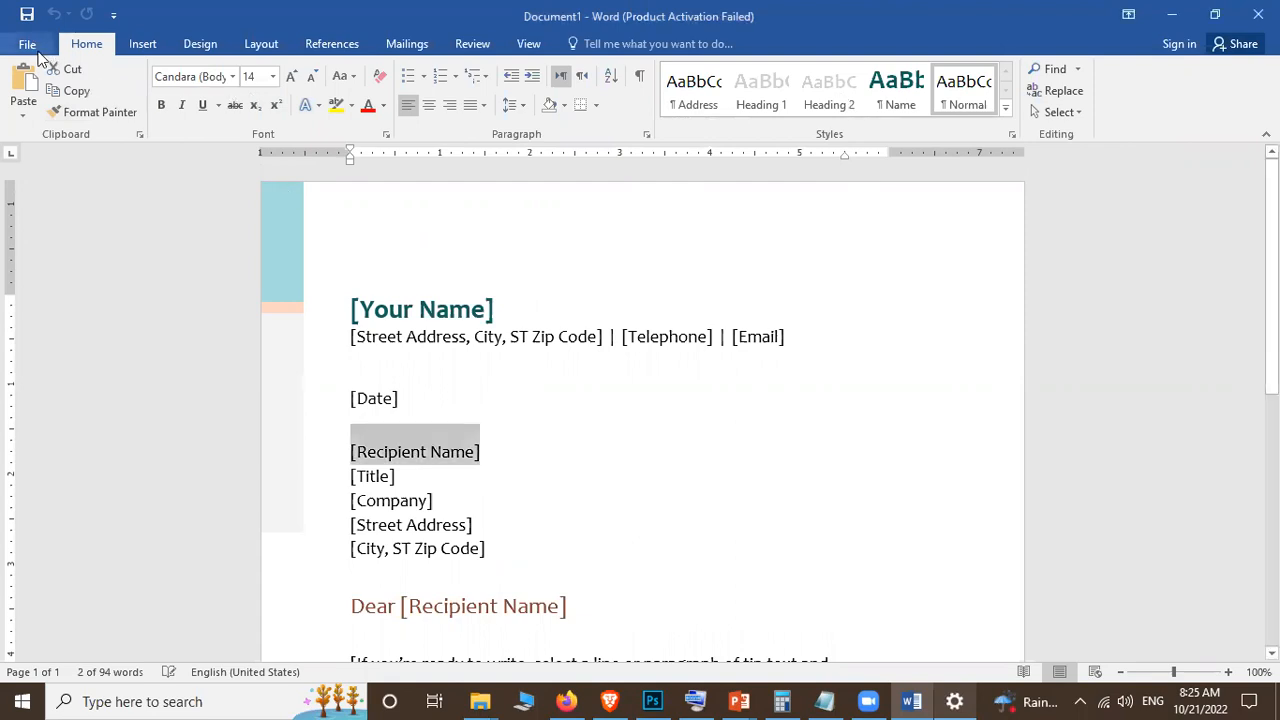
pyautogui.click(29, 47)
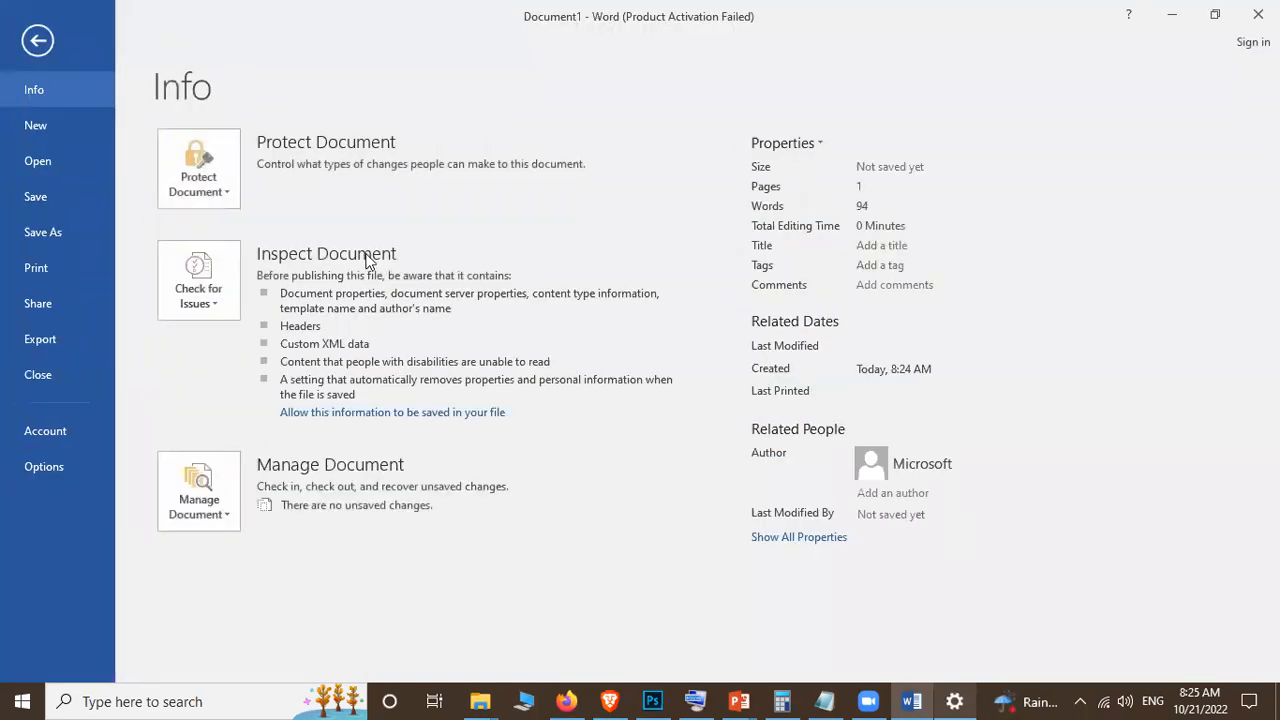
pyautogui.click(49, 376)
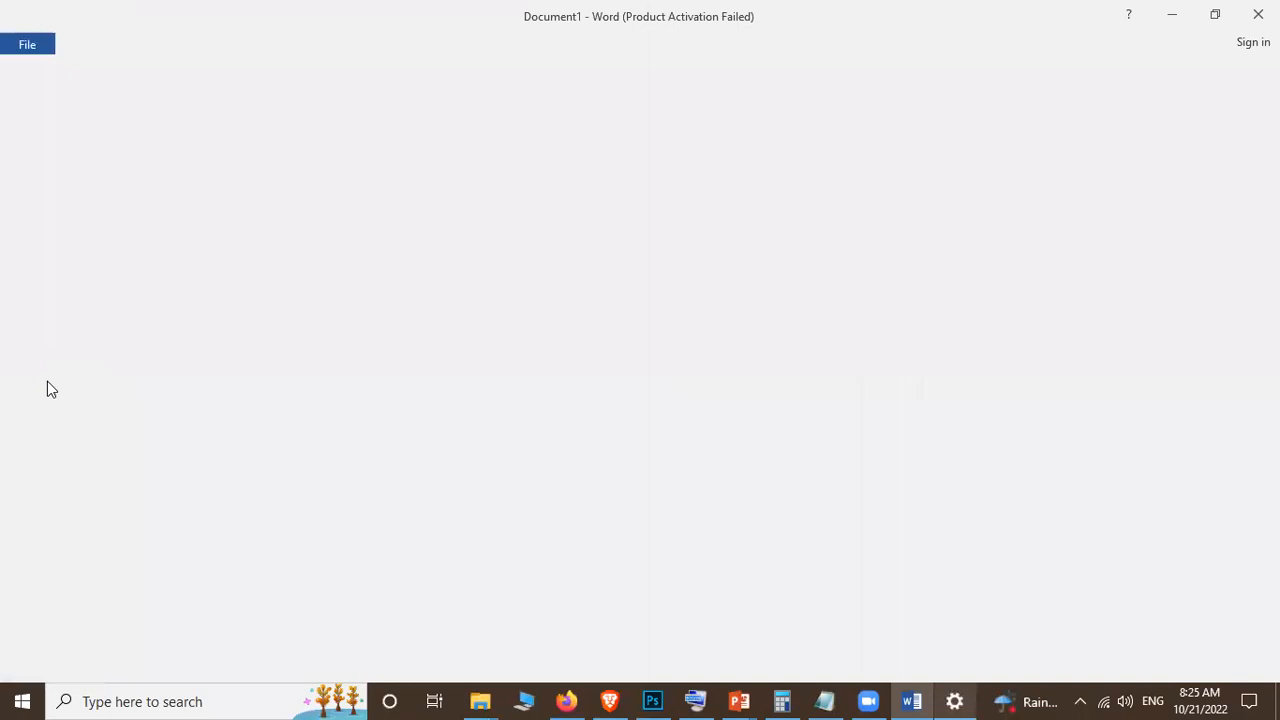
pyautogui.click(641, 390)
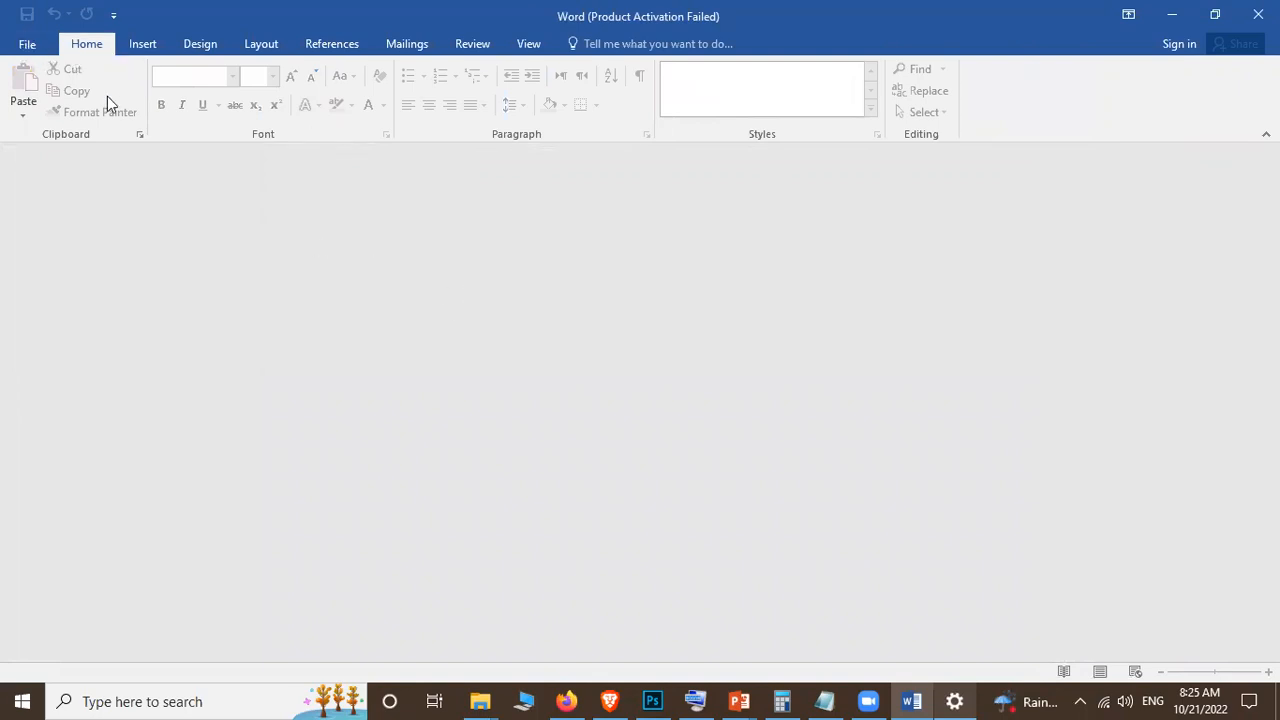
pyautogui.hotkey('ctrl', 'o')
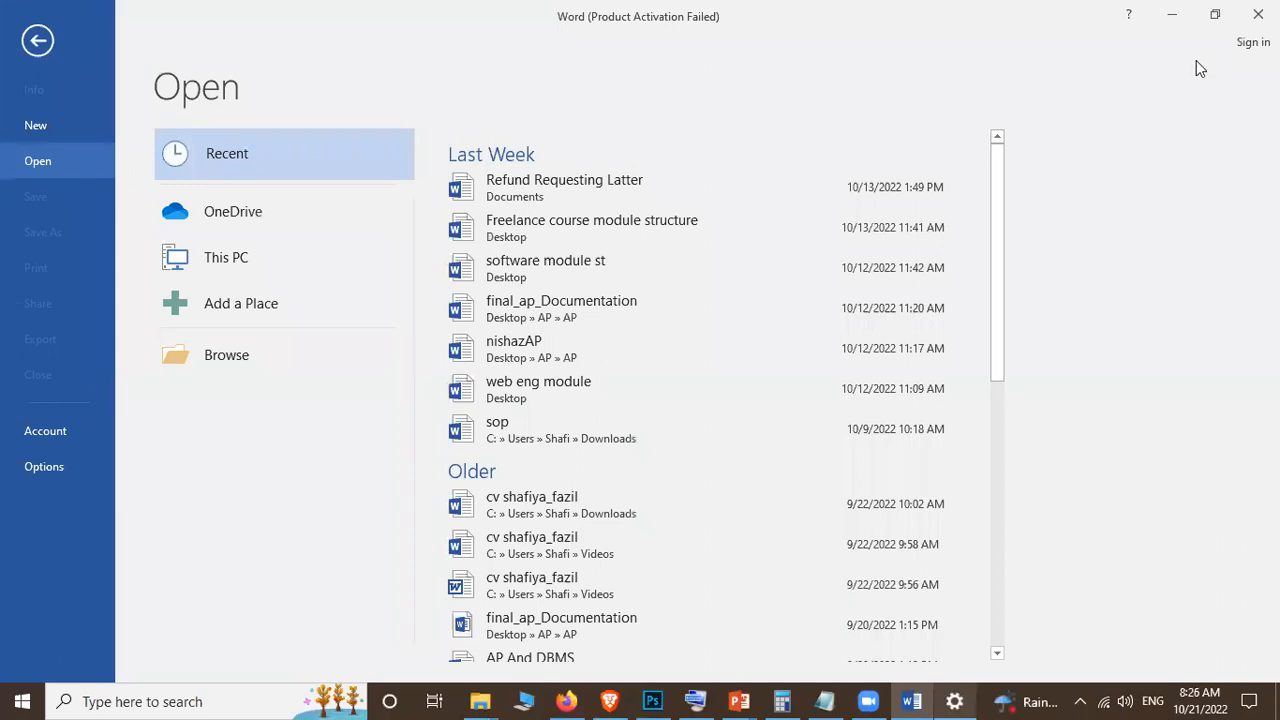
pyautogui.press('Escape')
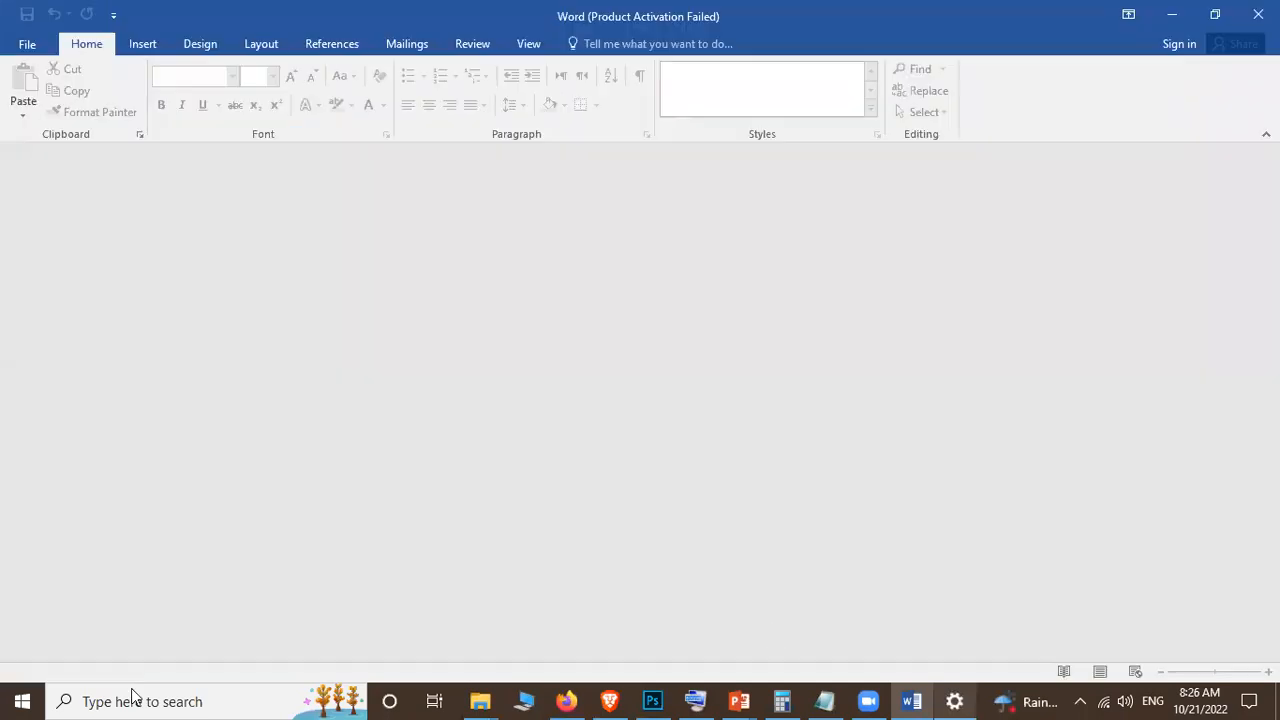
pyautogui.hotkey('alt', 'F4')
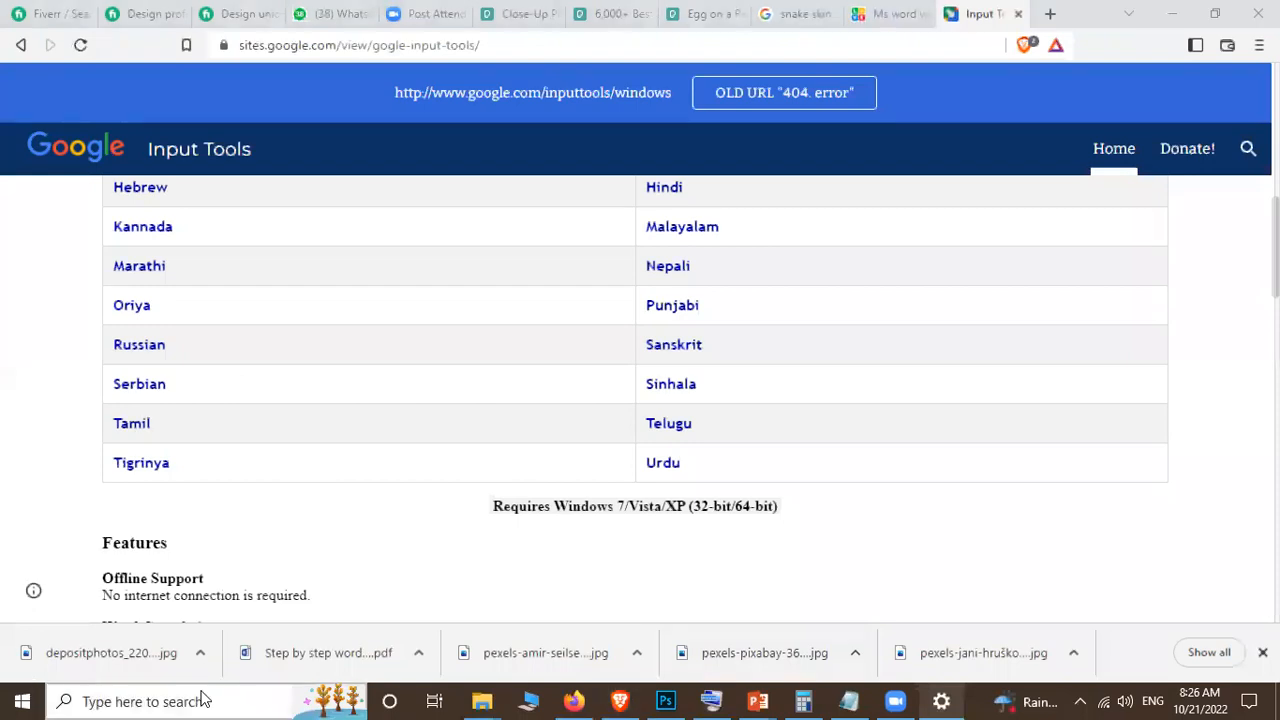
# Step: Find and launch Word 2016 again from the Windows search, and dismiss the Office activation wizard
pyautogui.click(203, 700)
pyautogui.write('wo')
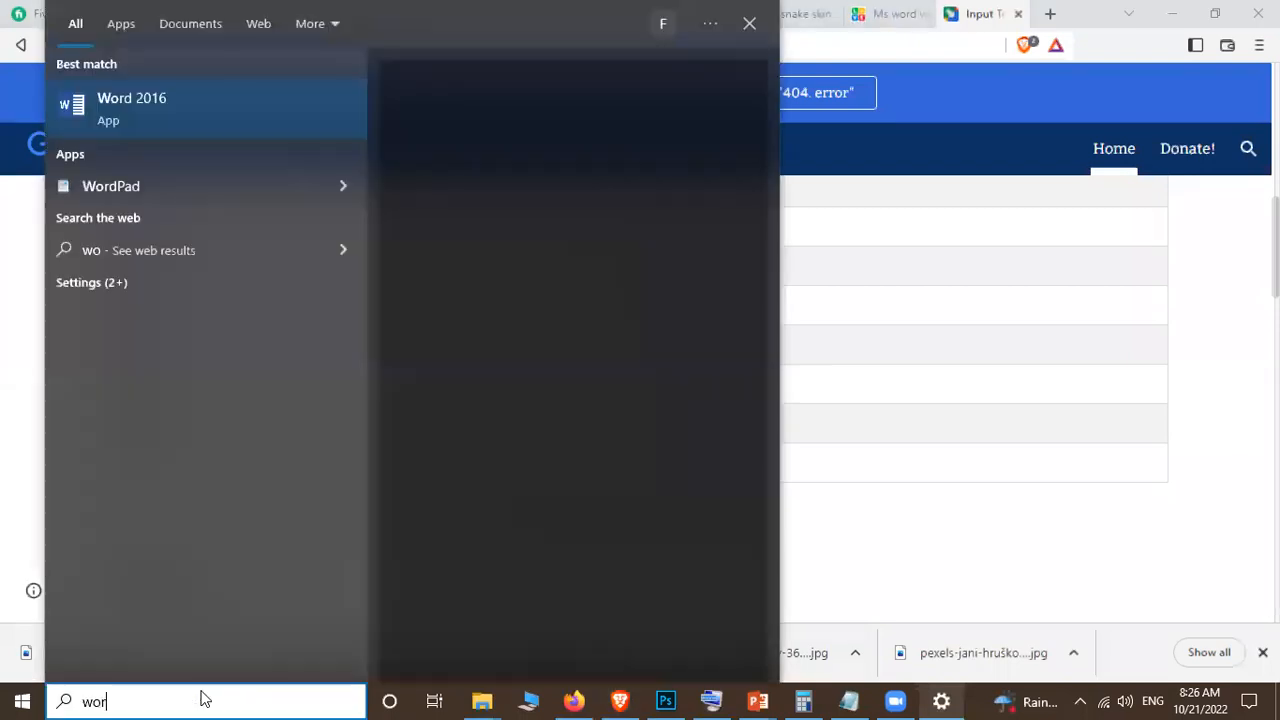
pyautogui.write('r')
pyautogui.press('Return')
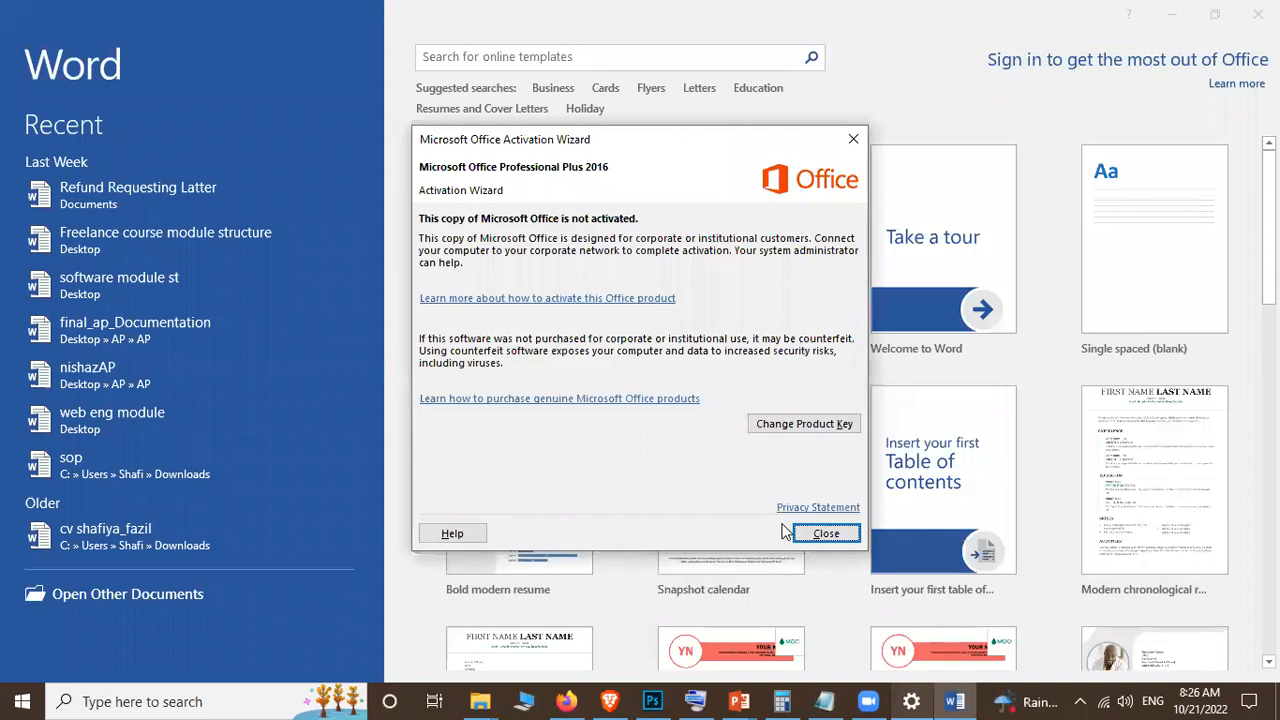
pyautogui.click(817, 535)
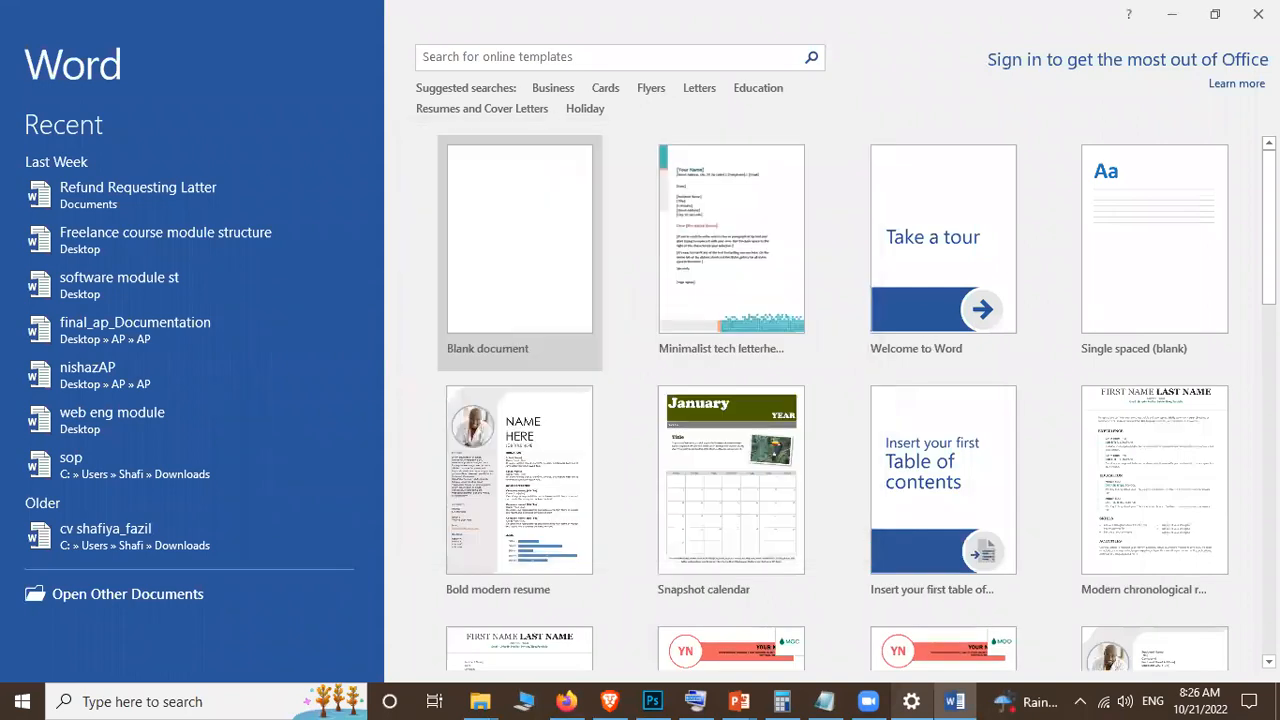
# Step: Create a new blank document from the Word start page
pyautogui.scroll(-1, 530, 436)
pyautogui.click(516, 261)
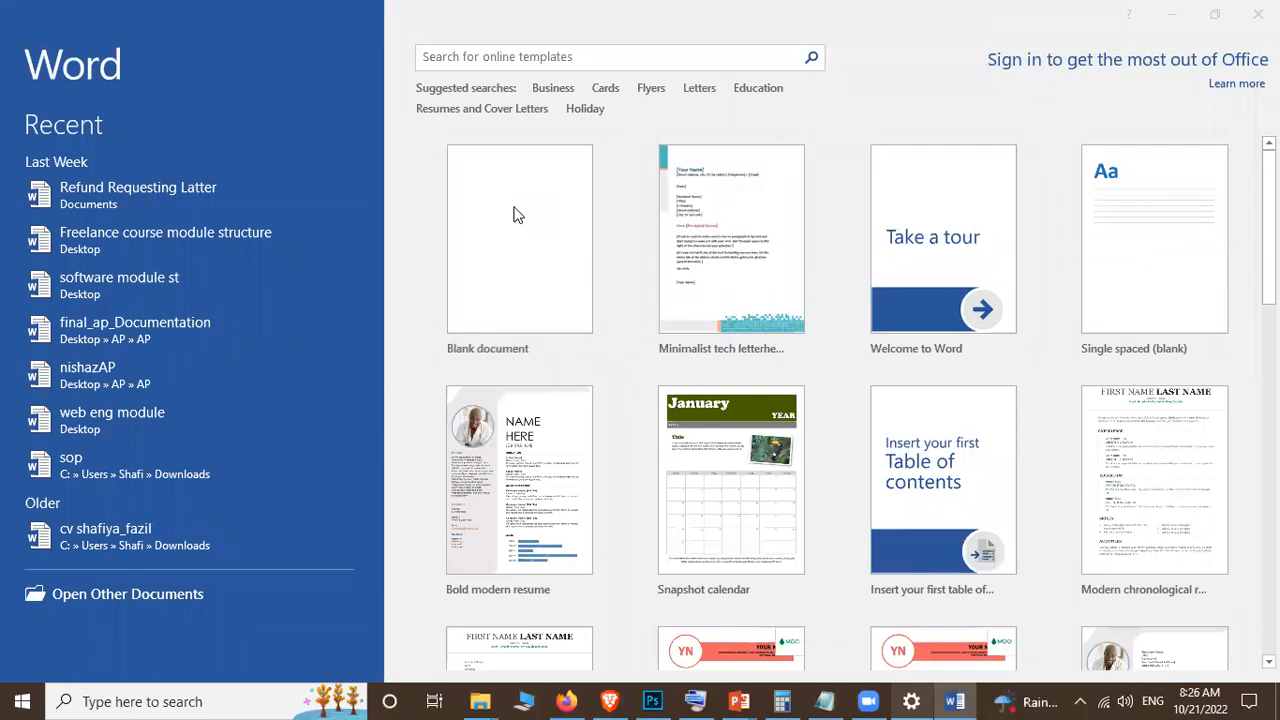
pyautogui.click(519, 271)
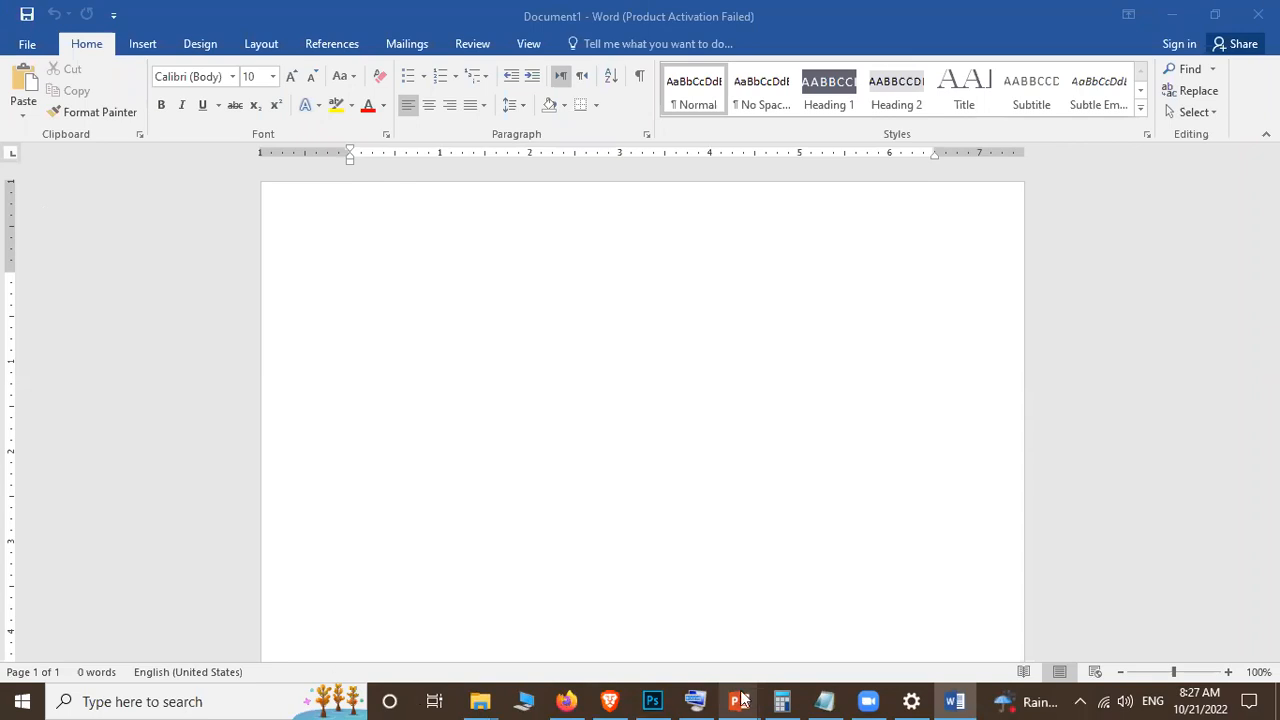
# Step: Switch to the MS OFFICE presentation in PowerPoint and present slide 23, the labelled diagram of the Word window, full screen
pyautogui.moveTo(743, 700)
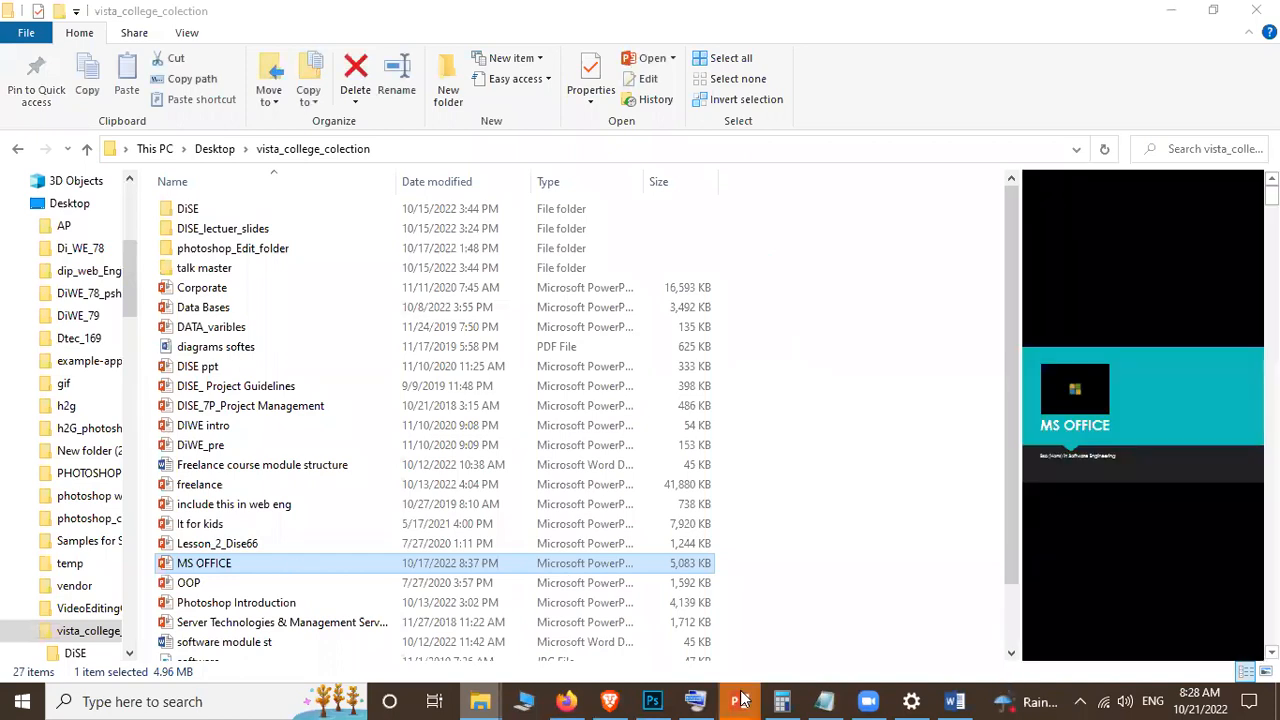
pyautogui.moveTo(740, 699)
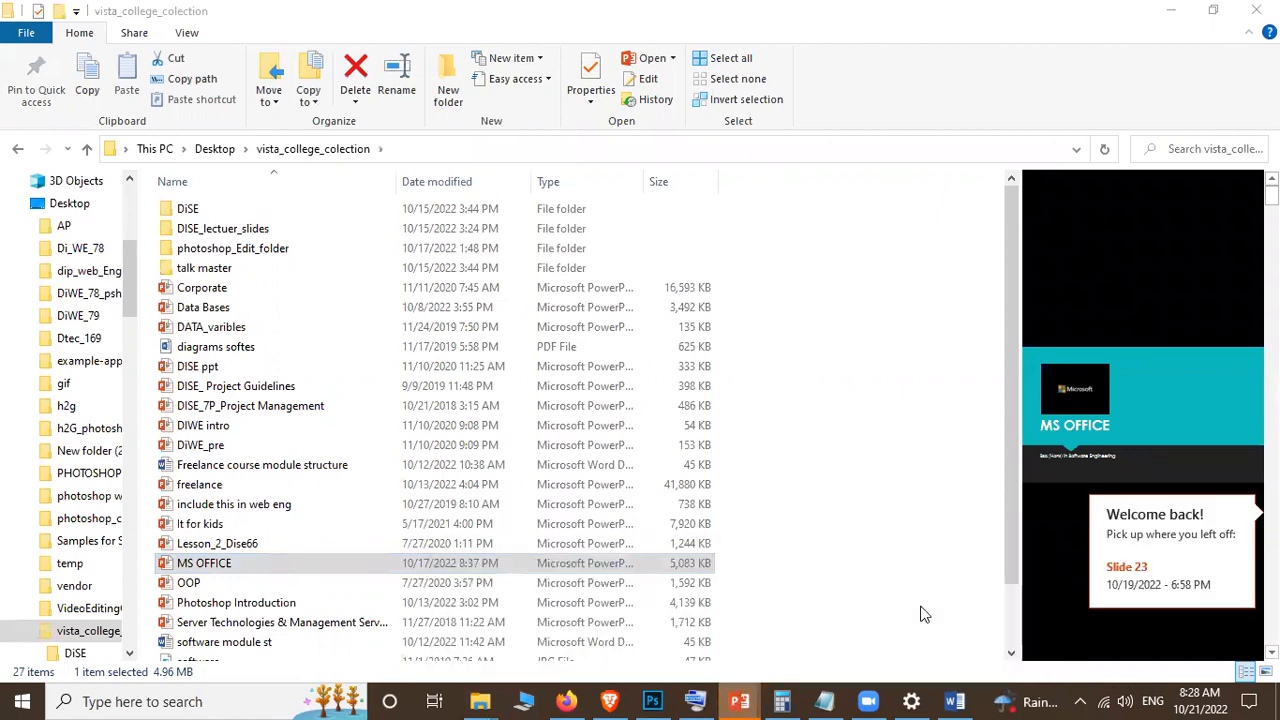
pyautogui.scroll(-10, 90, 585)
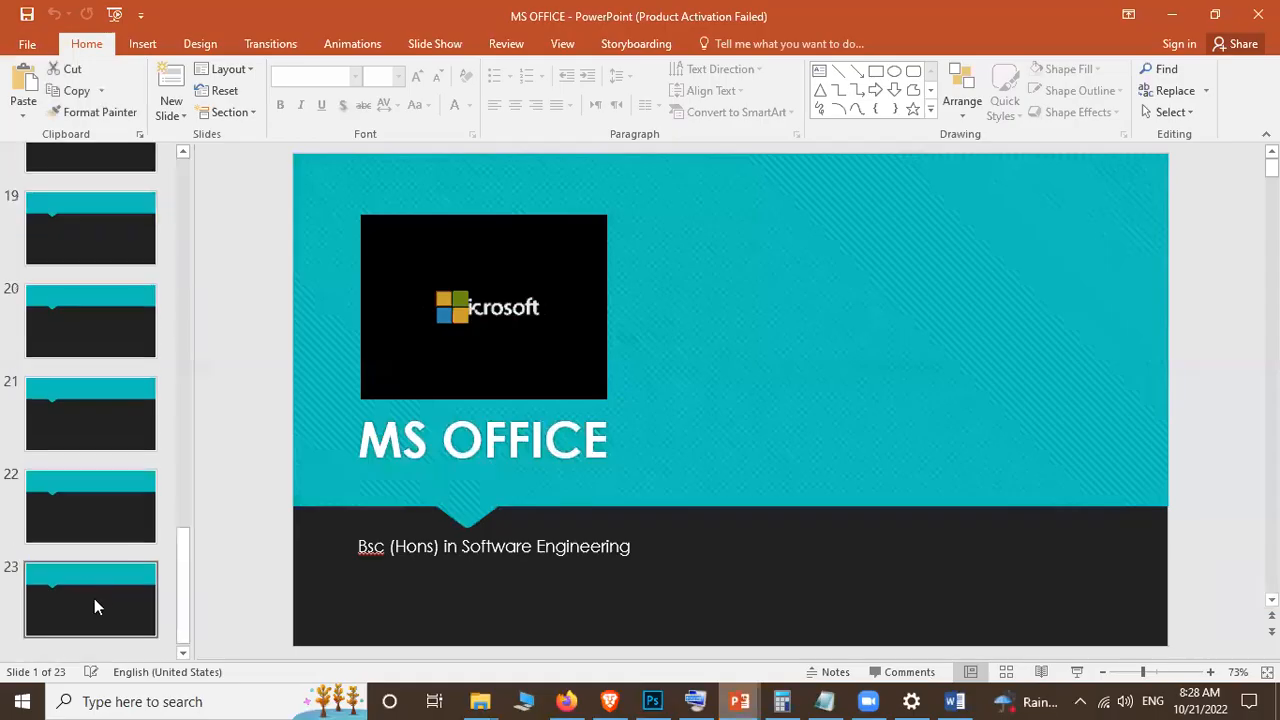
pyautogui.click(98, 606)
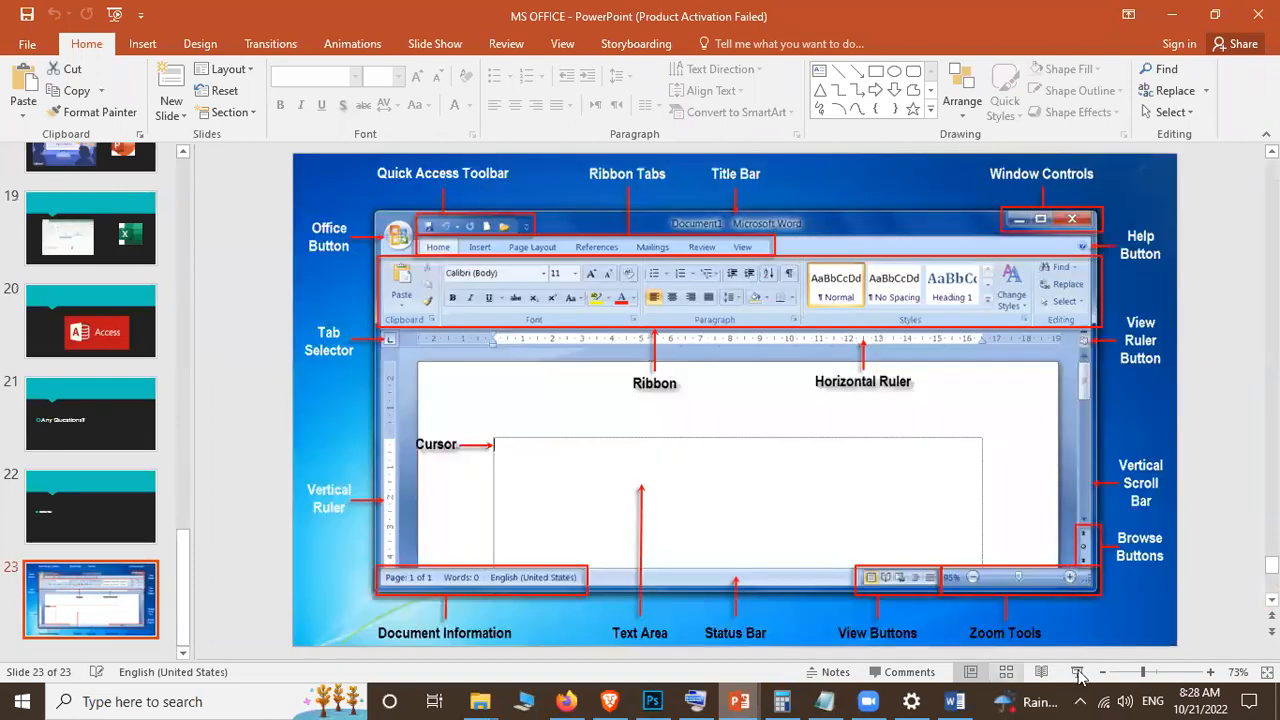
pyautogui.click(1077, 672)
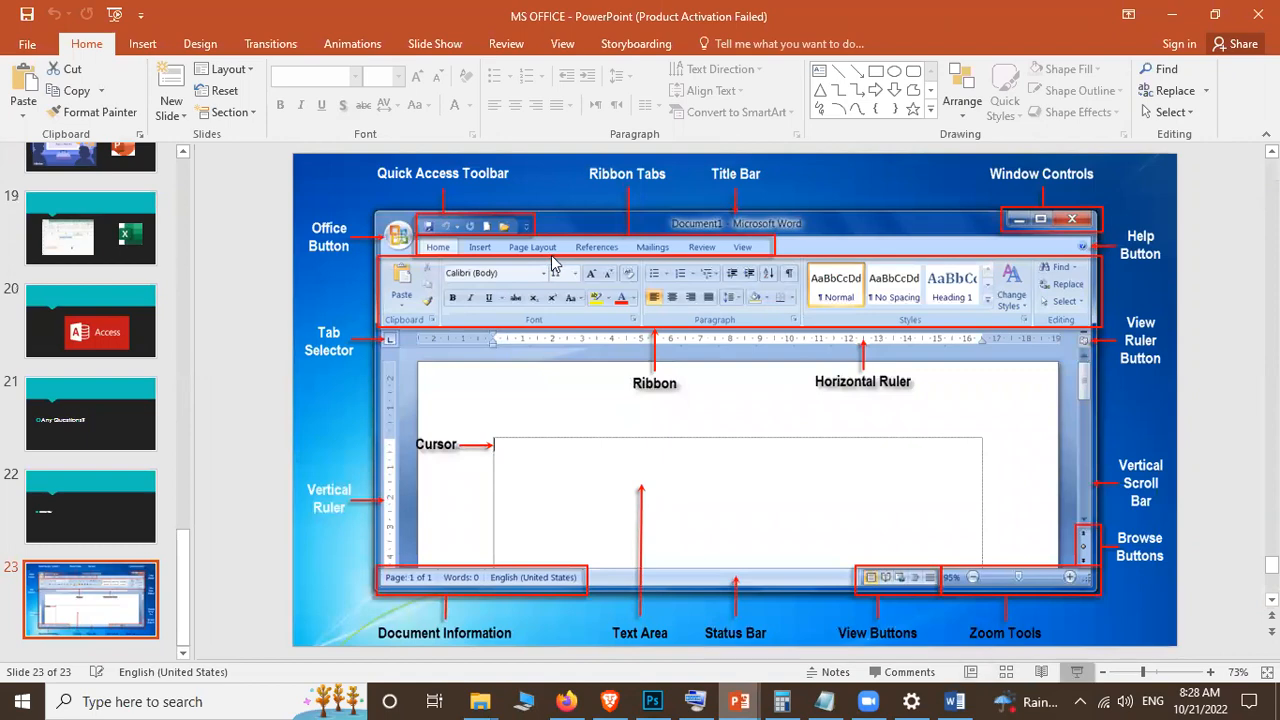
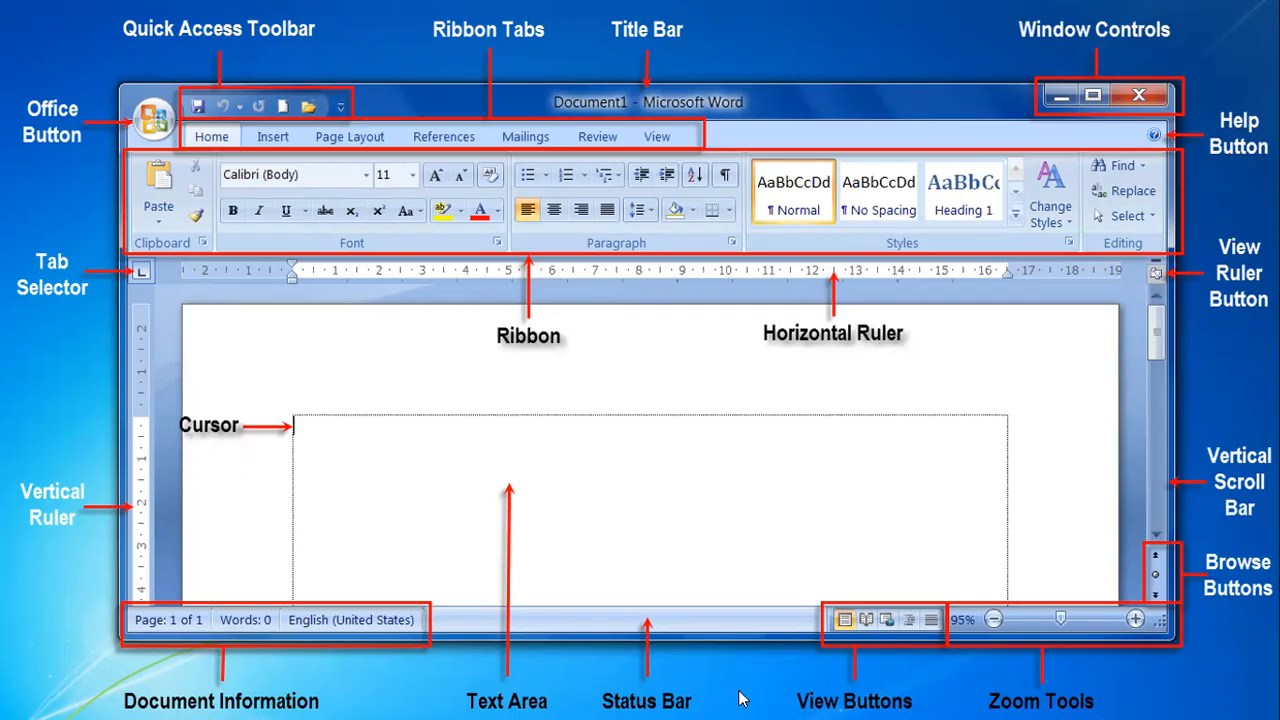
# Step: End the slide show, switch to the blank Word document and briefly view its file commands
pyautogui.press('Escape')
pyautogui.click(953, 701)
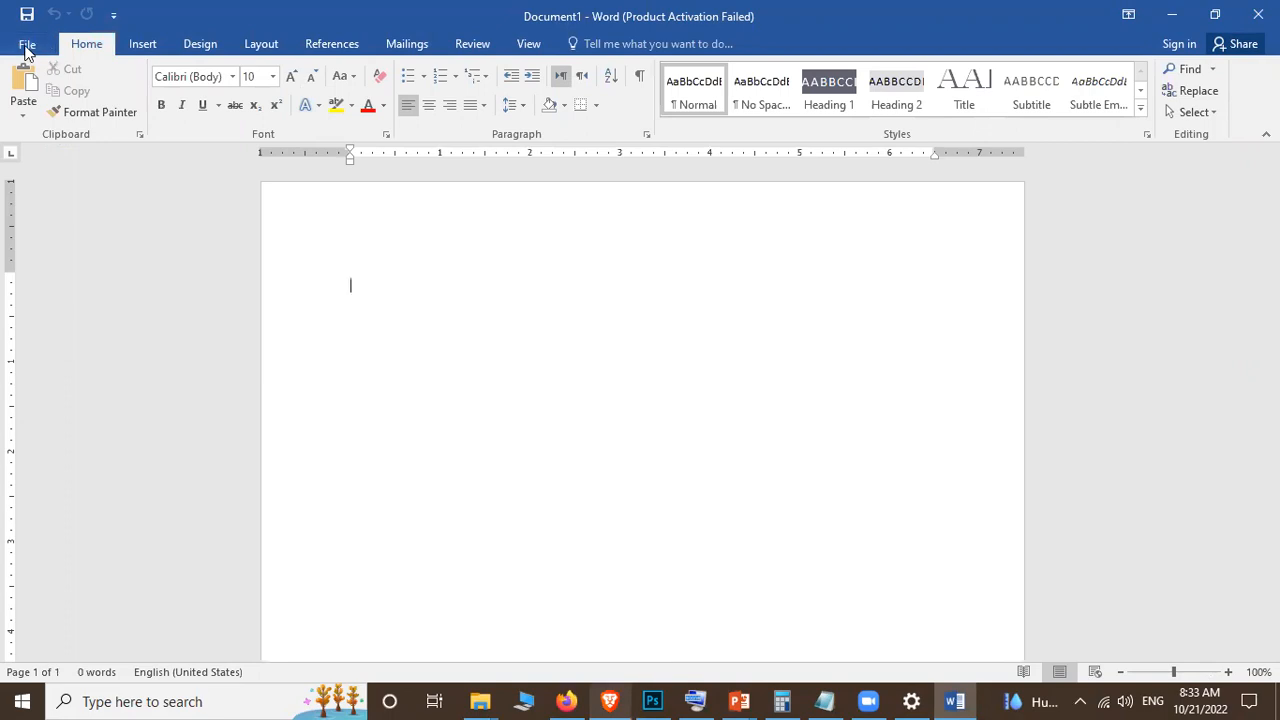
pyautogui.click(27, 46)
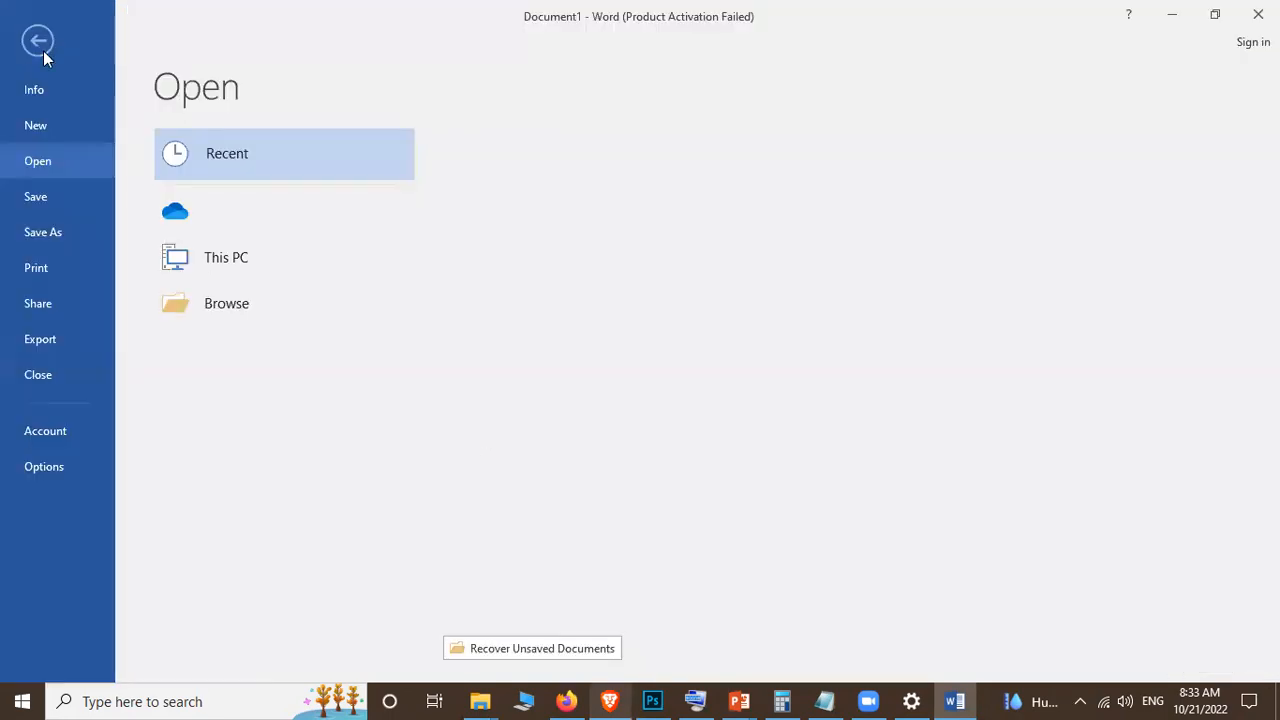
pyautogui.press('Escape')
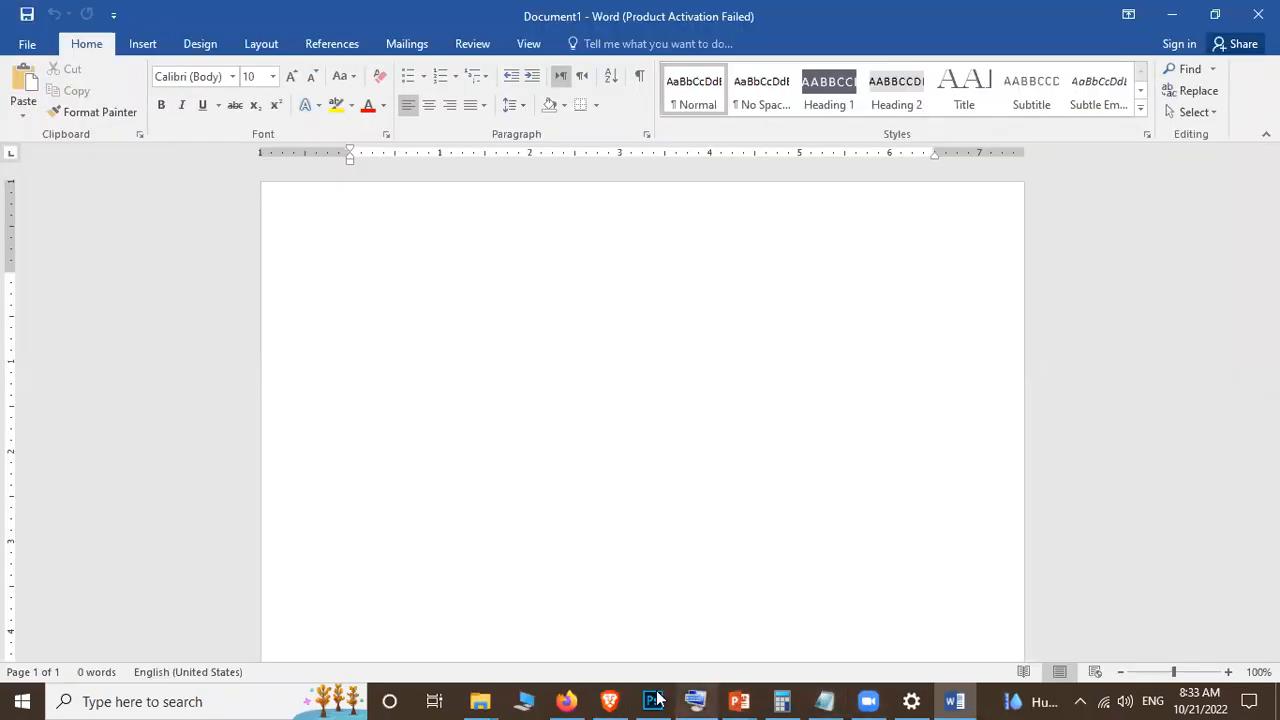
# Step: Switch back to the MS OFFICE presentation in PowerPoint to review the labelled diagram of the Word window
pyautogui.click(741, 700)
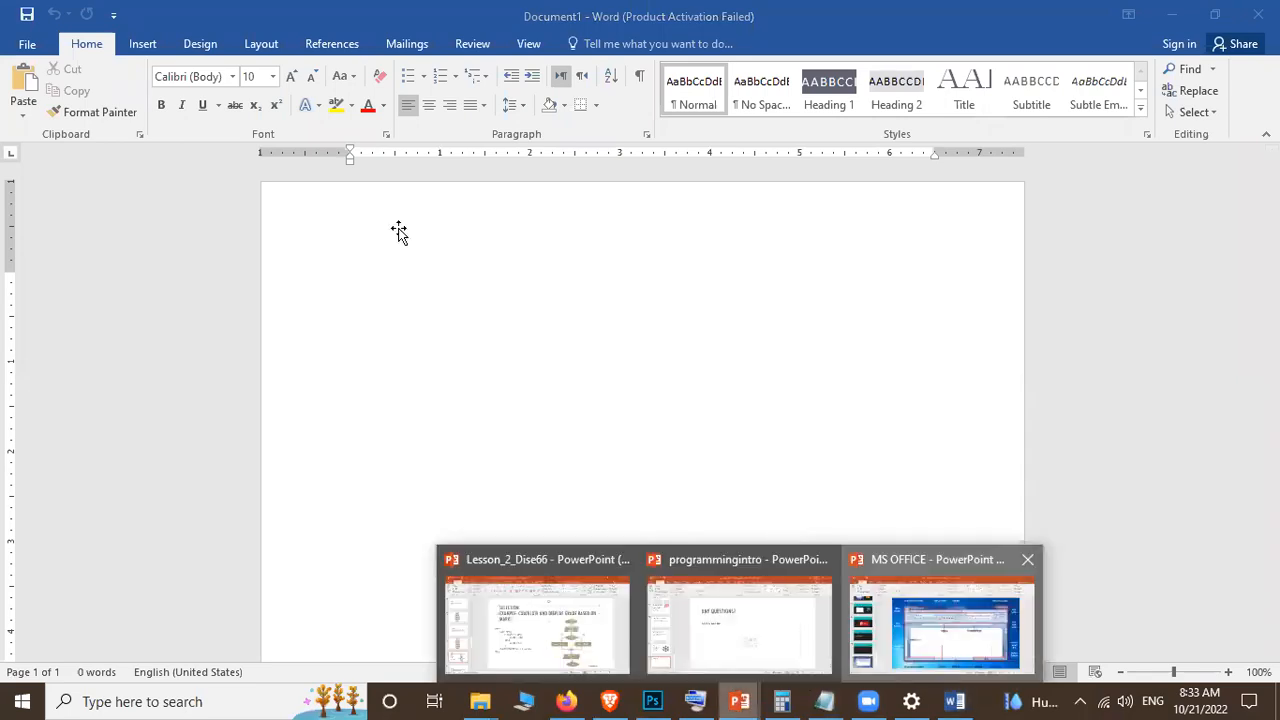
pyautogui.click(941, 622)
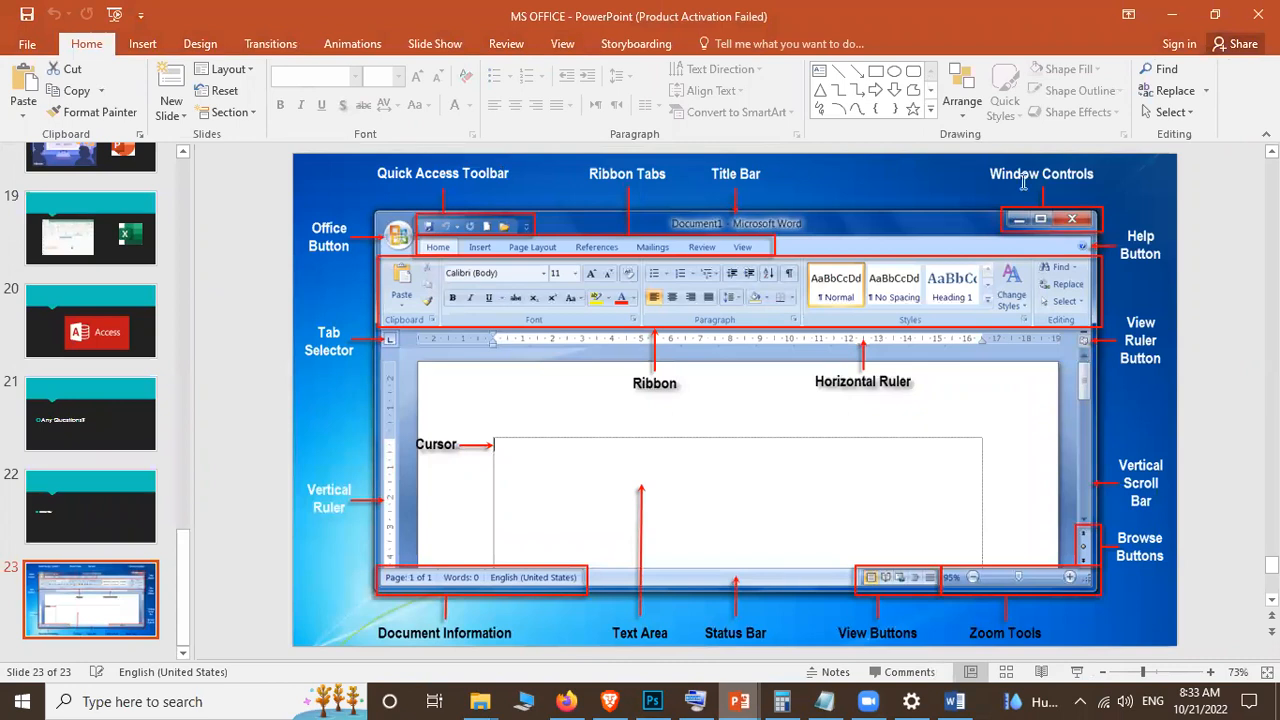
# Step: Return to the blank Word document and show its Info page with the protection, inspection and property options
pyautogui.hotkey('alt', 'Tab')
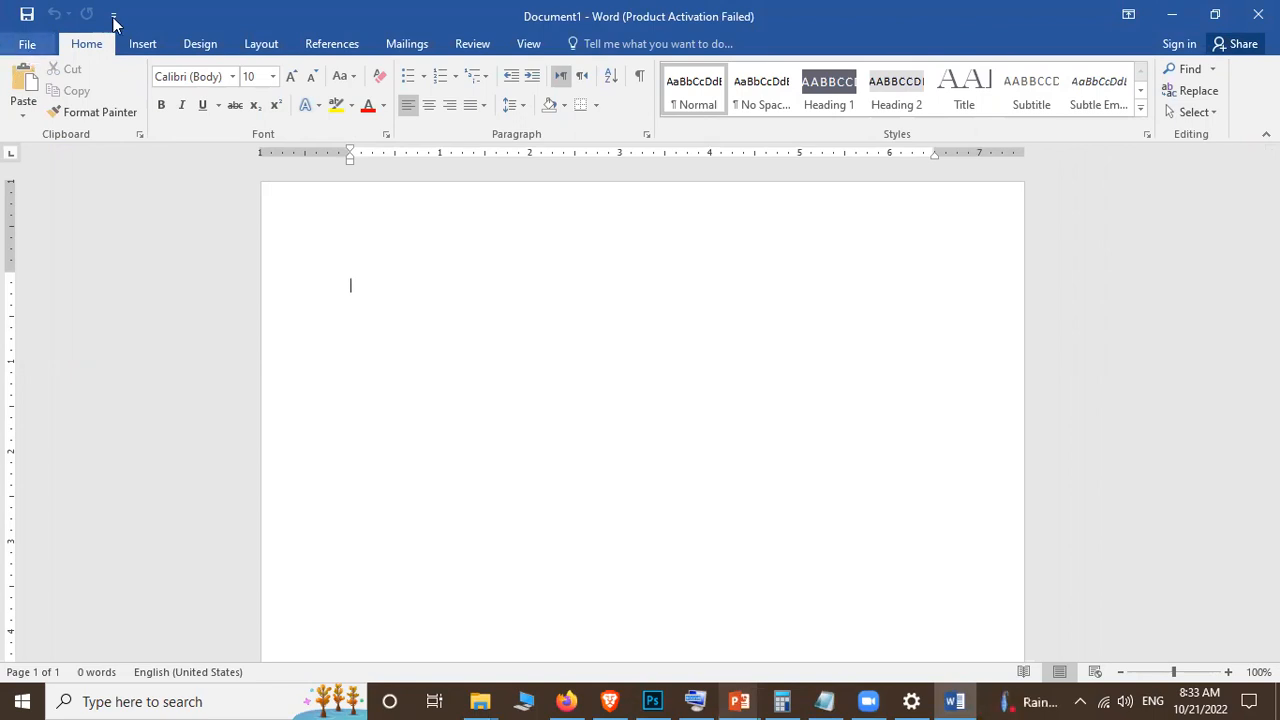
pyautogui.click(38, 45)
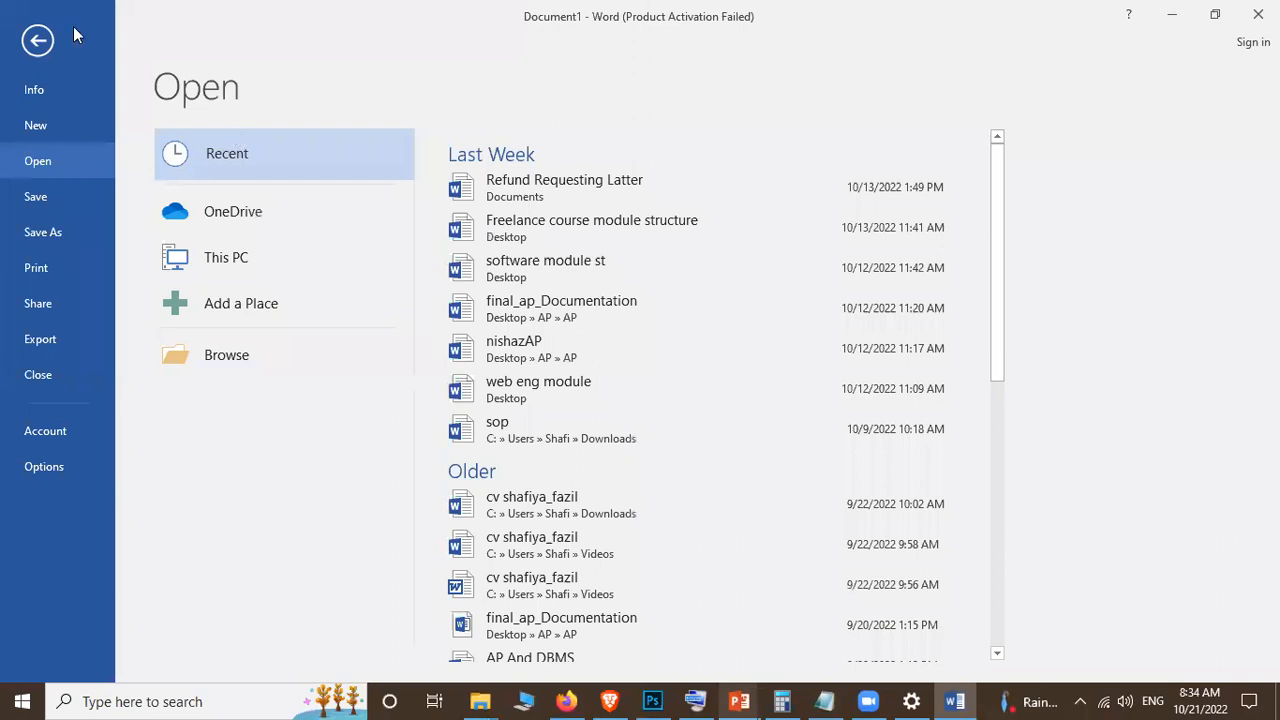
pyautogui.click(38, 94)
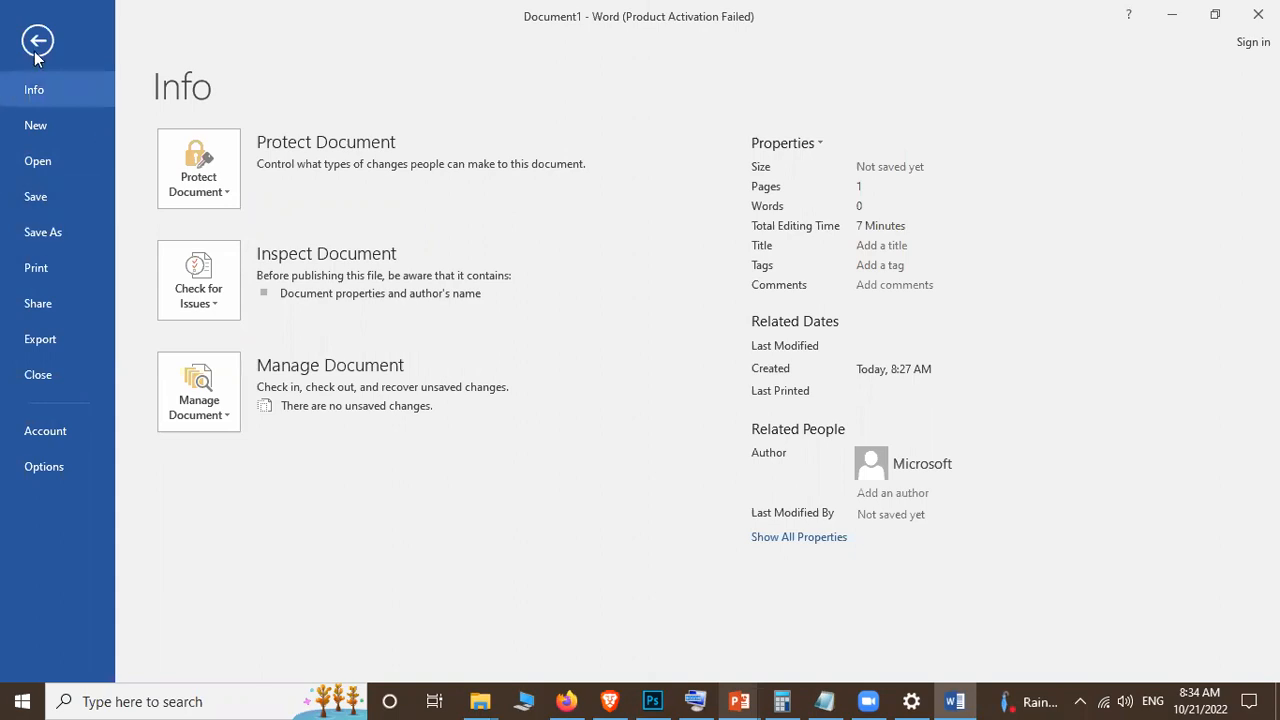
# Step: Set the document's title property to "example" on the Info page and return to the blank document
pyautogui.press('Escape')
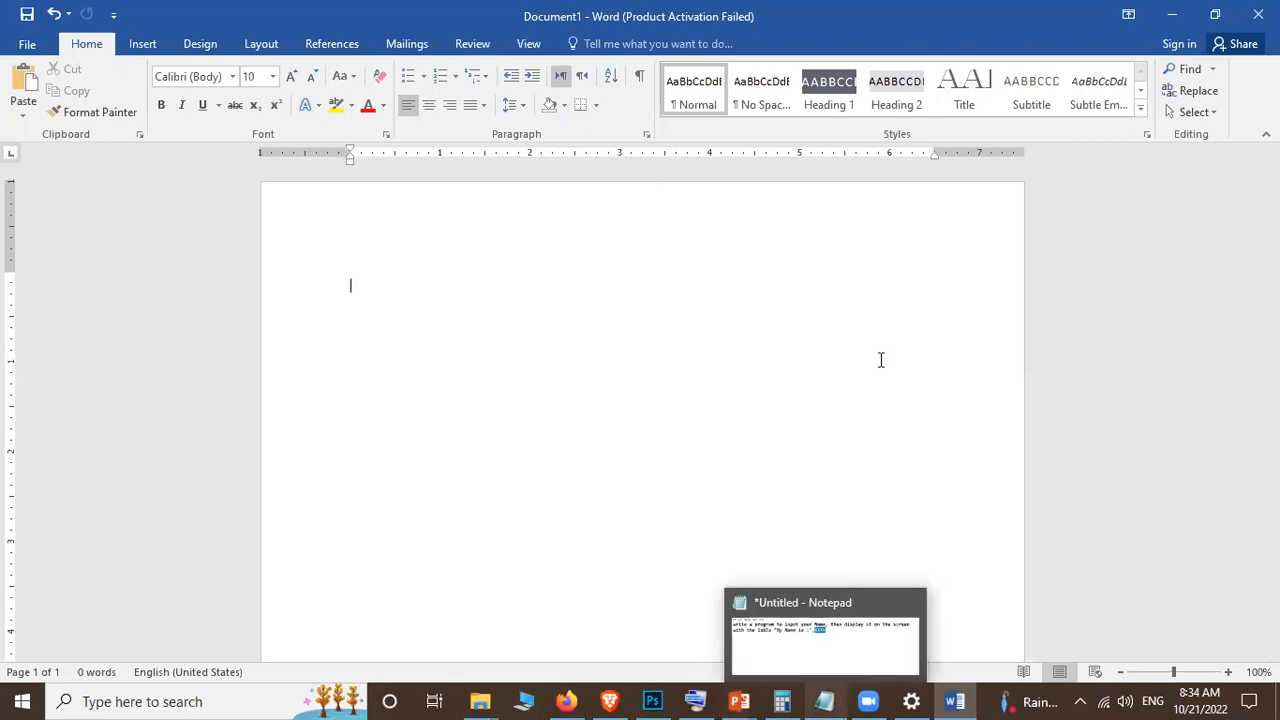
pyautogui.click(22, 46)
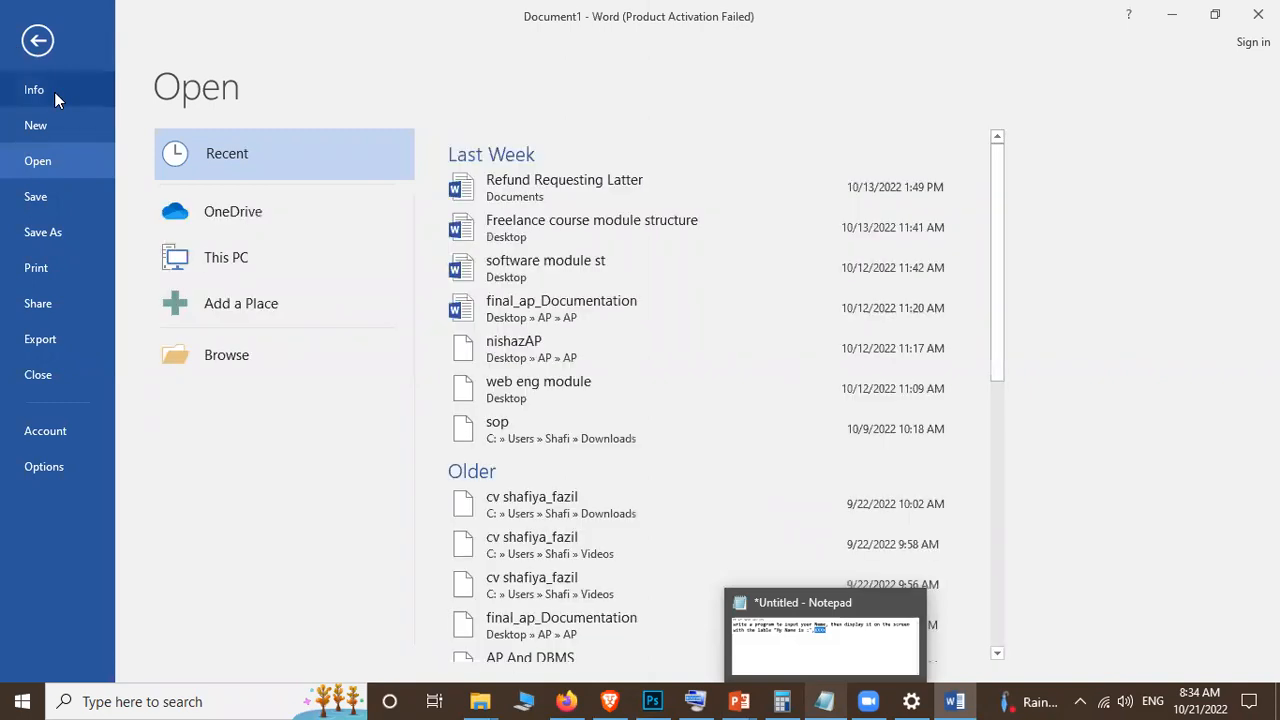
pyautogui.click(54, 92)
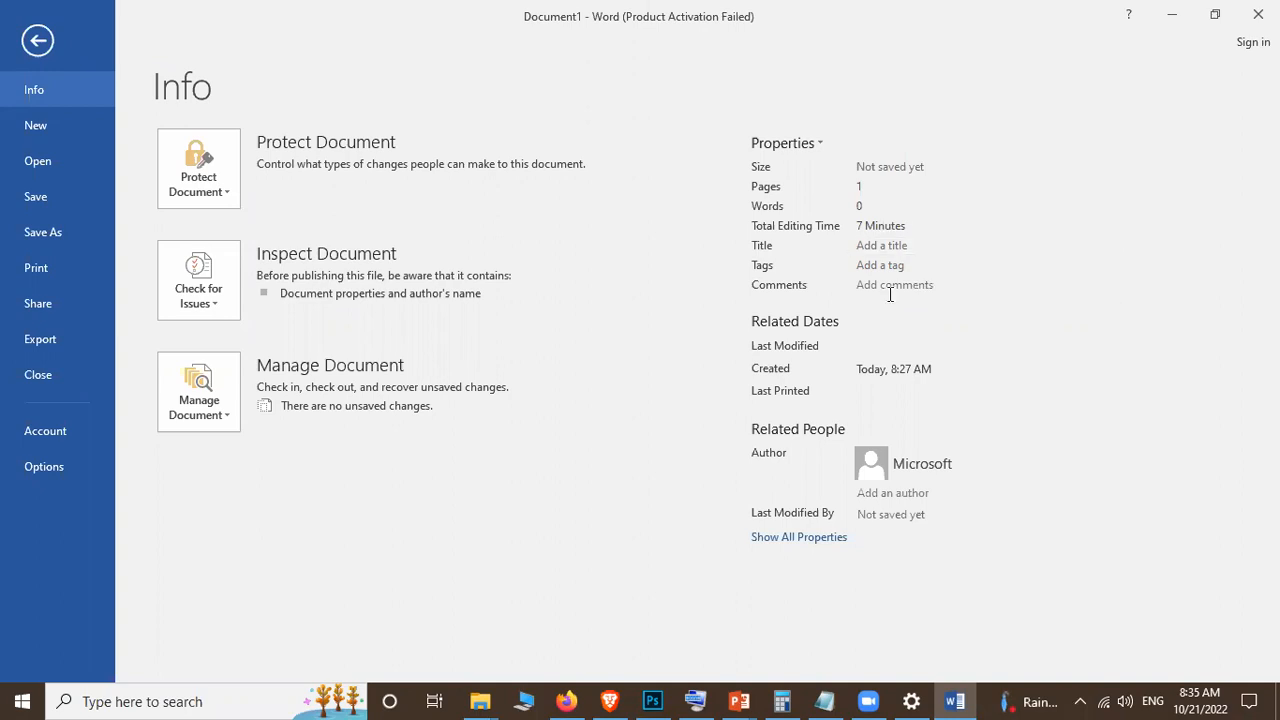
pyautogui.click(900, 243)
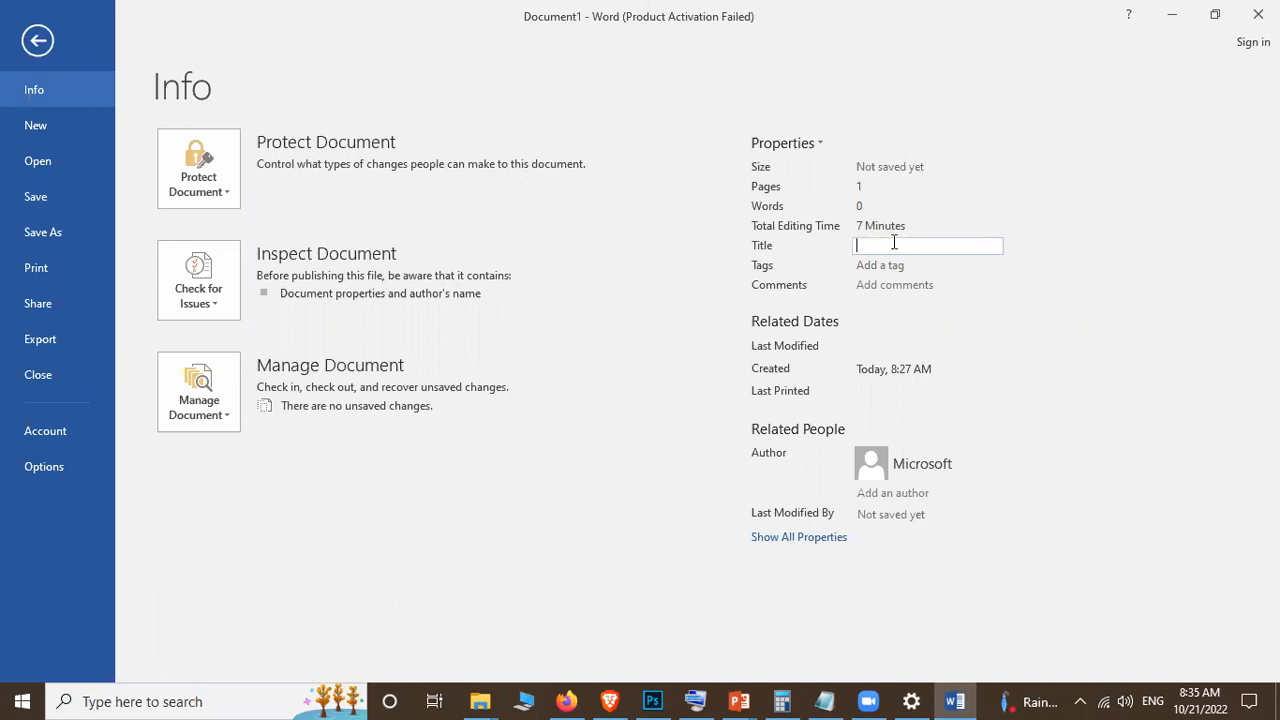
pyautogui.write('exam[ple')
pyautogui.hotkey('ctrl', 'a')
pyautogui.write('example')
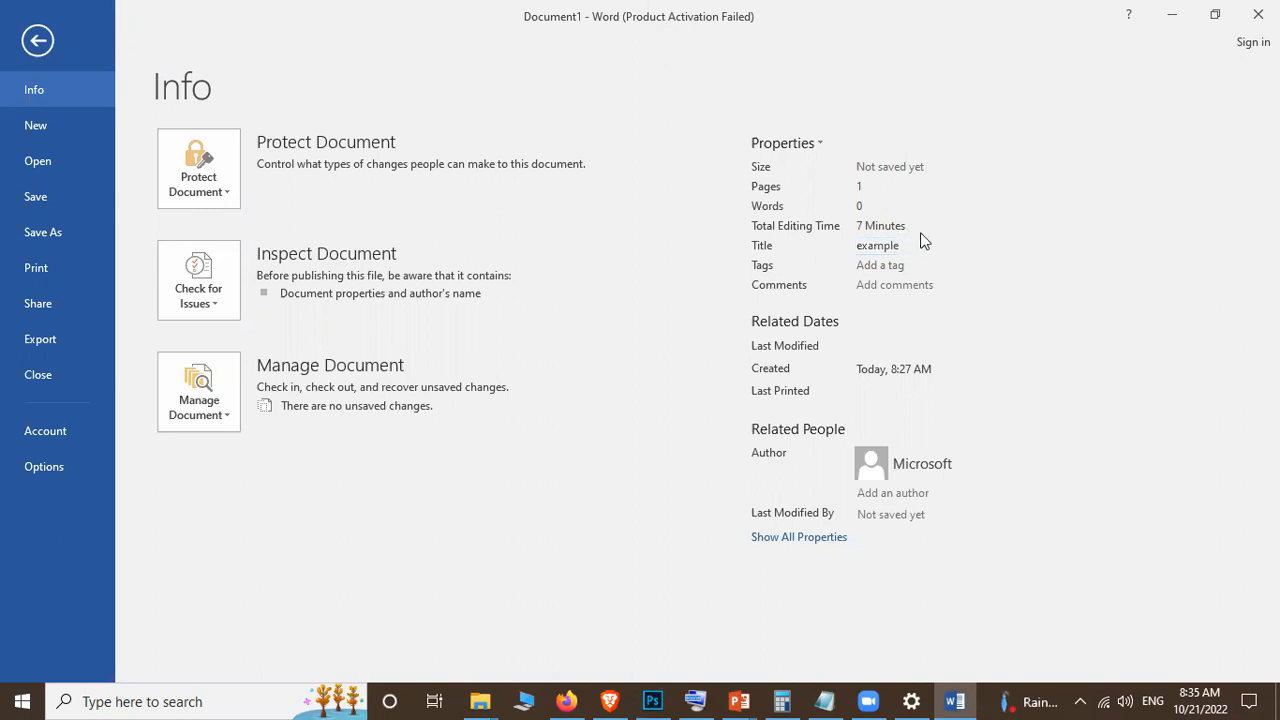
pyautogui.click(37, 42)
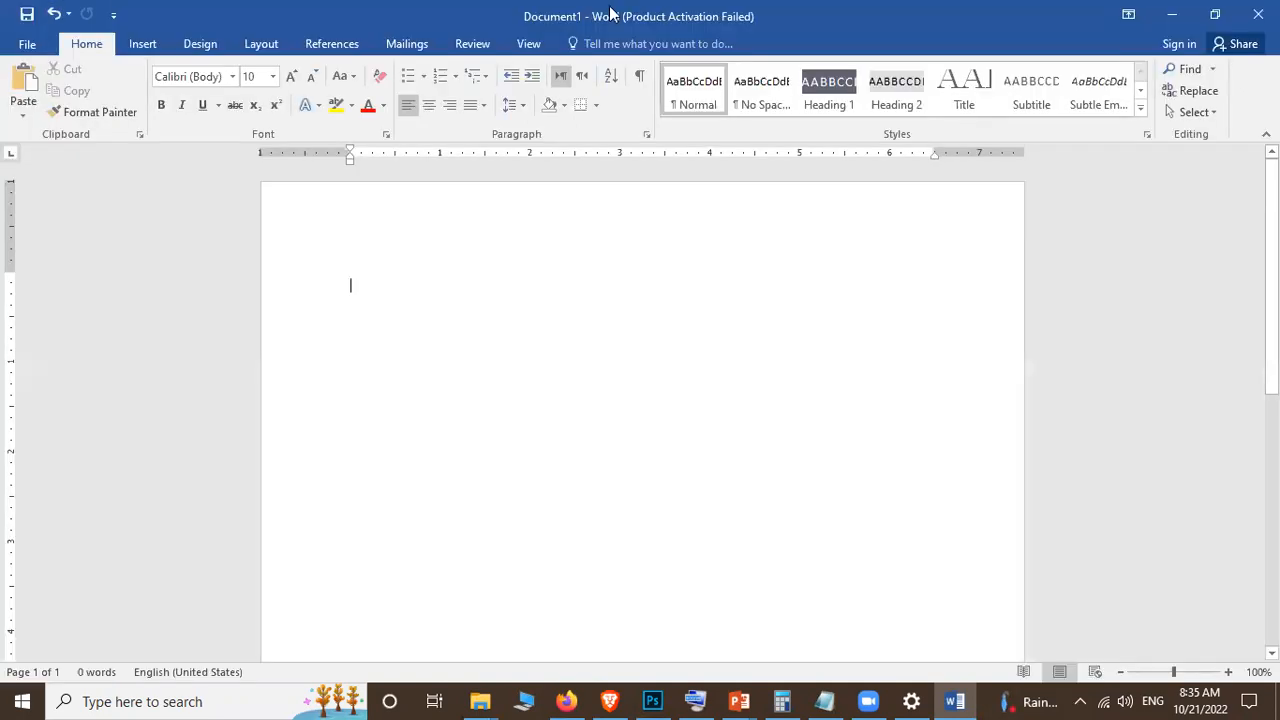
# Step: Add the tag "t" to the document's properties on the Info page
pyautogui.click(27, 46)
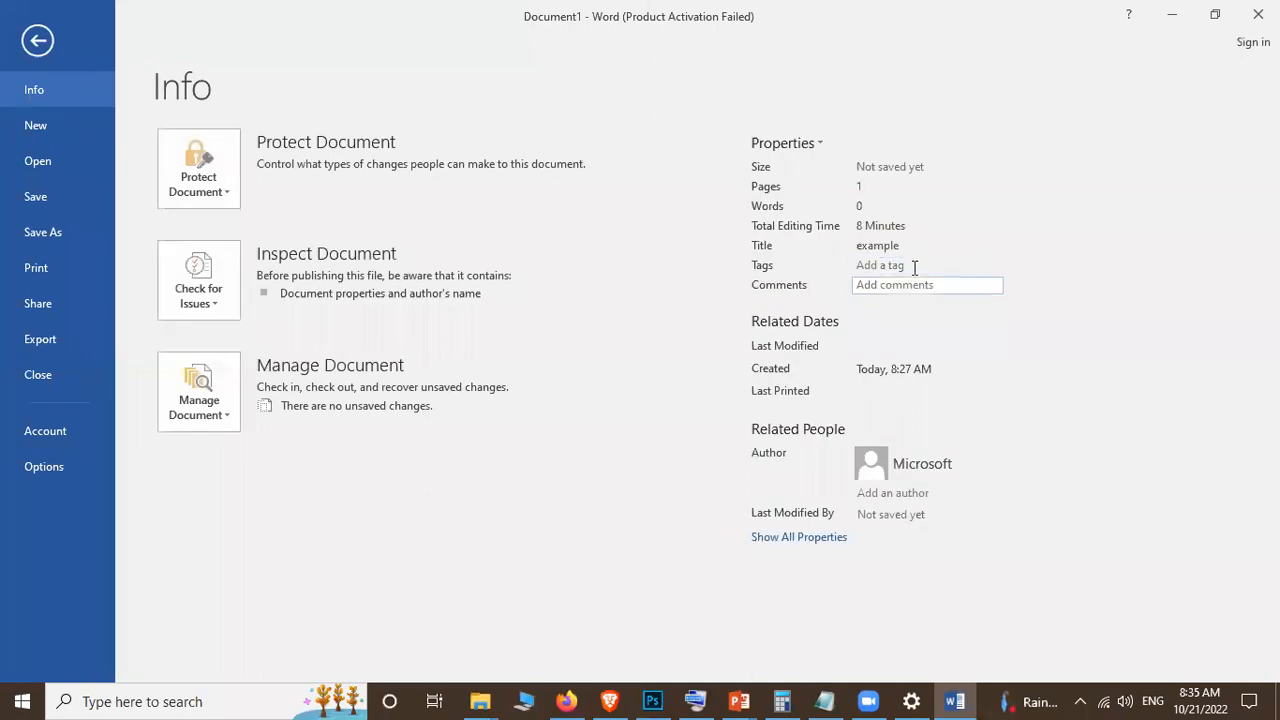
pyautogui.click(914, 268)
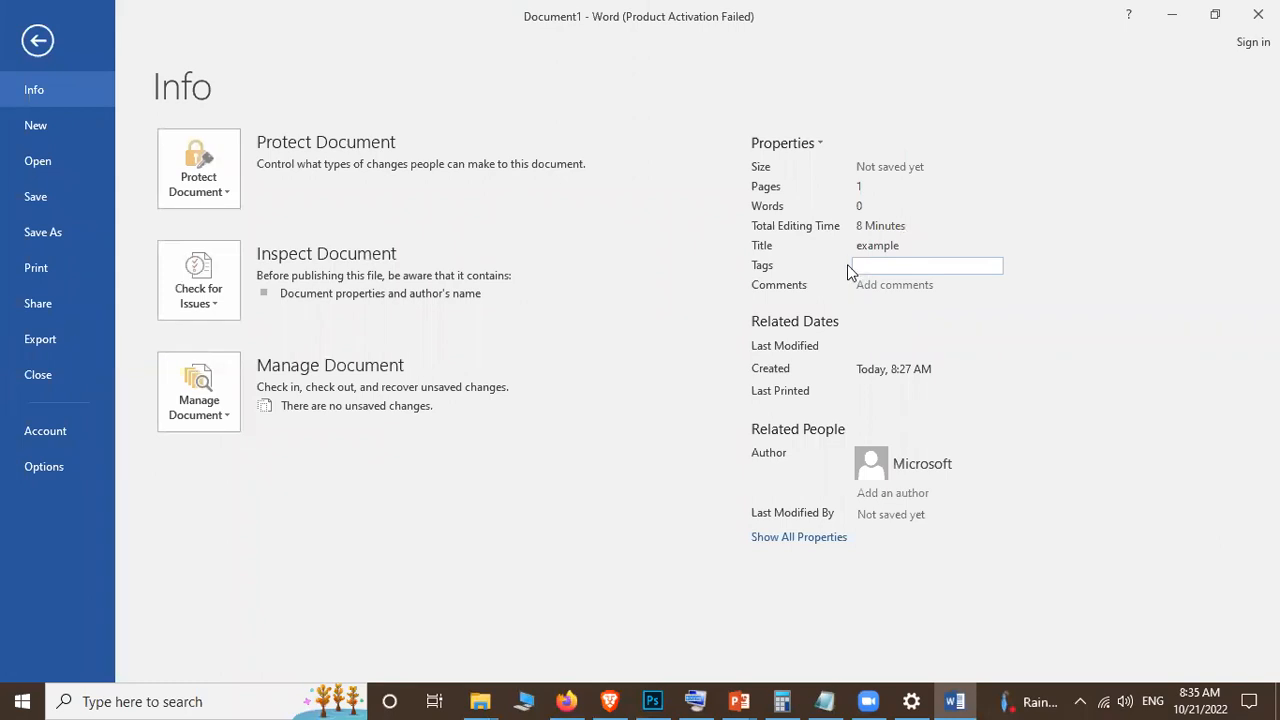
pyautogui.write('t')
# Step: Show the document protection options on the Info page and the templates offered for a new document
pyautogui.click(212, 193)
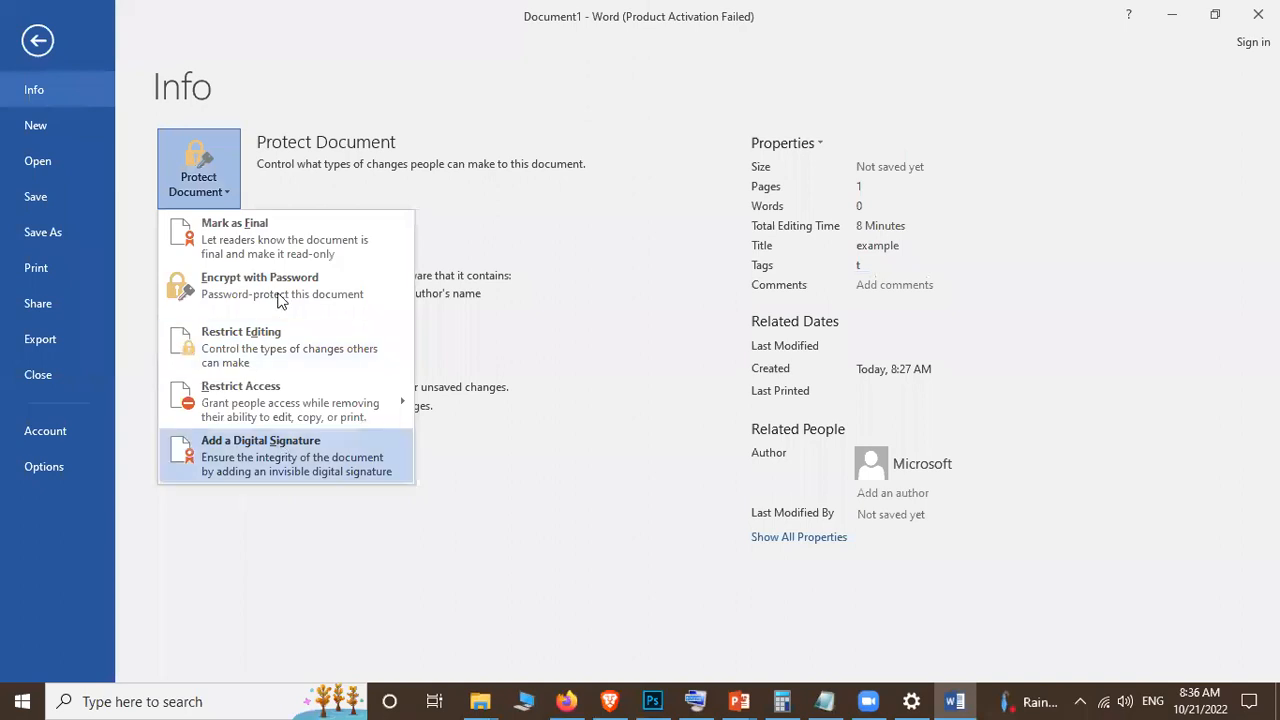
pyautogui.click(500, 237)
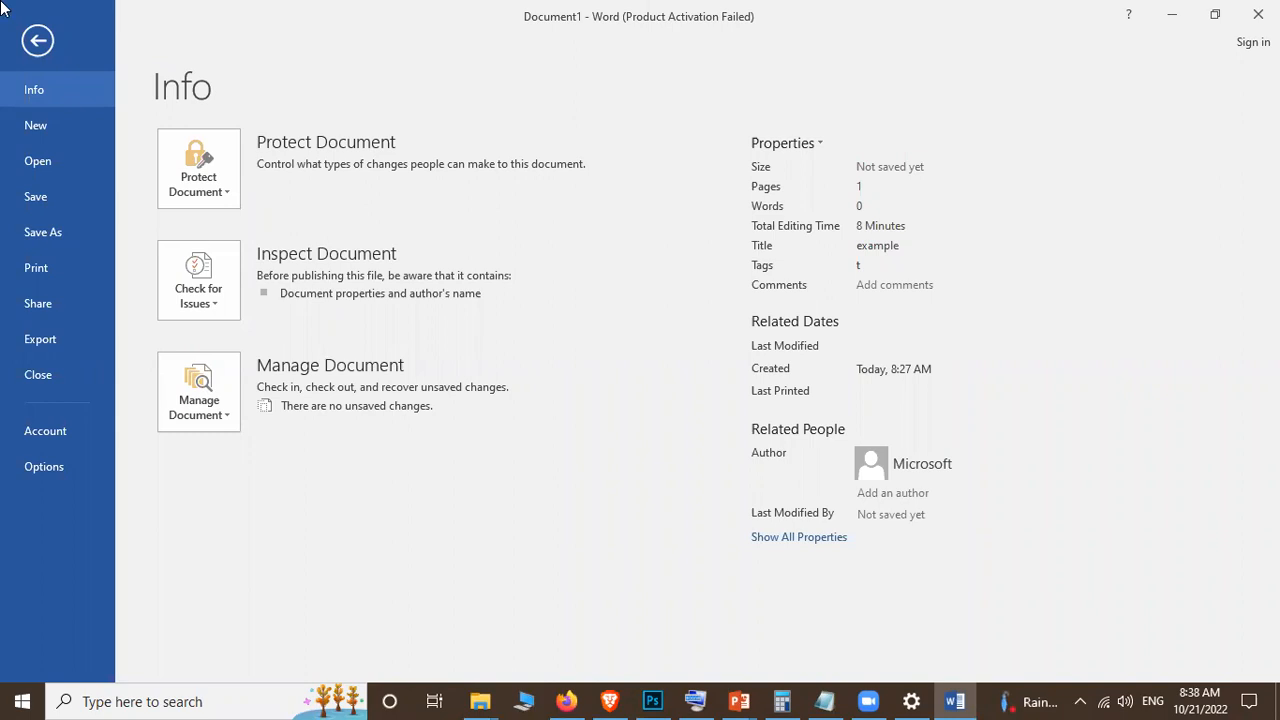
pyautogui.click(37, 125)
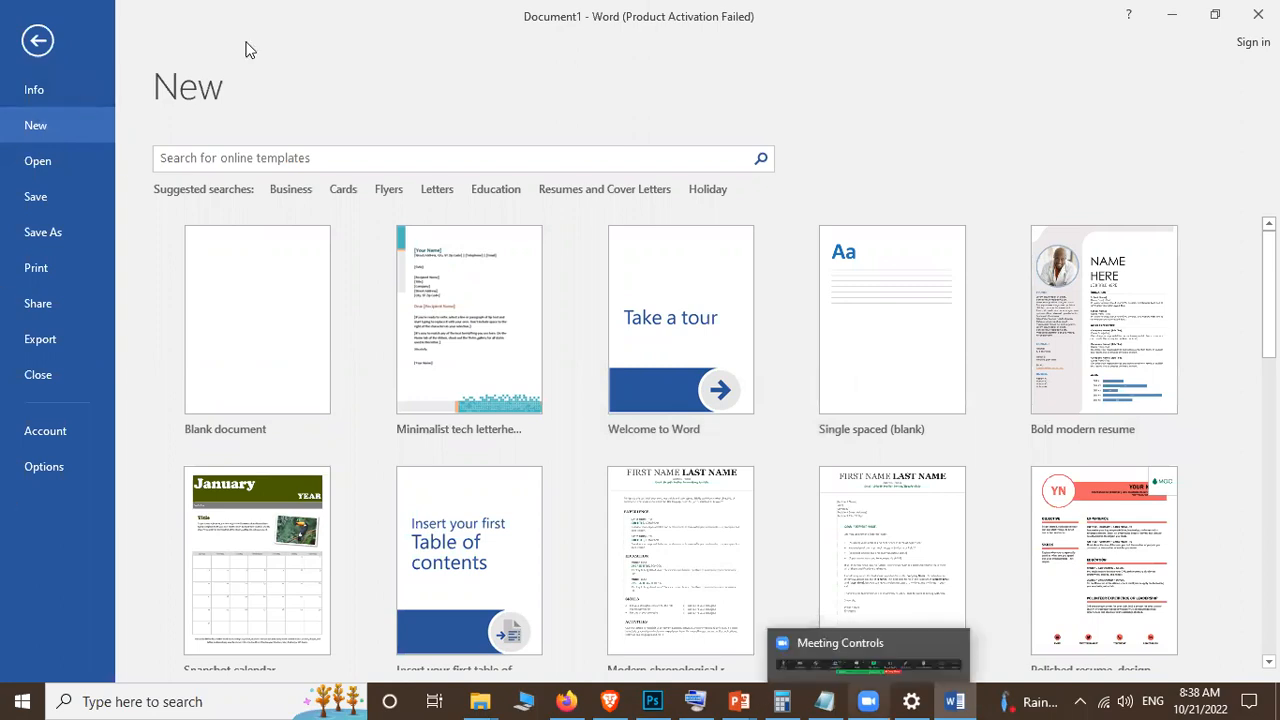
# Step: Look through the list of recent documents available to open, including the older ones
pyautogui.click(50, 163)
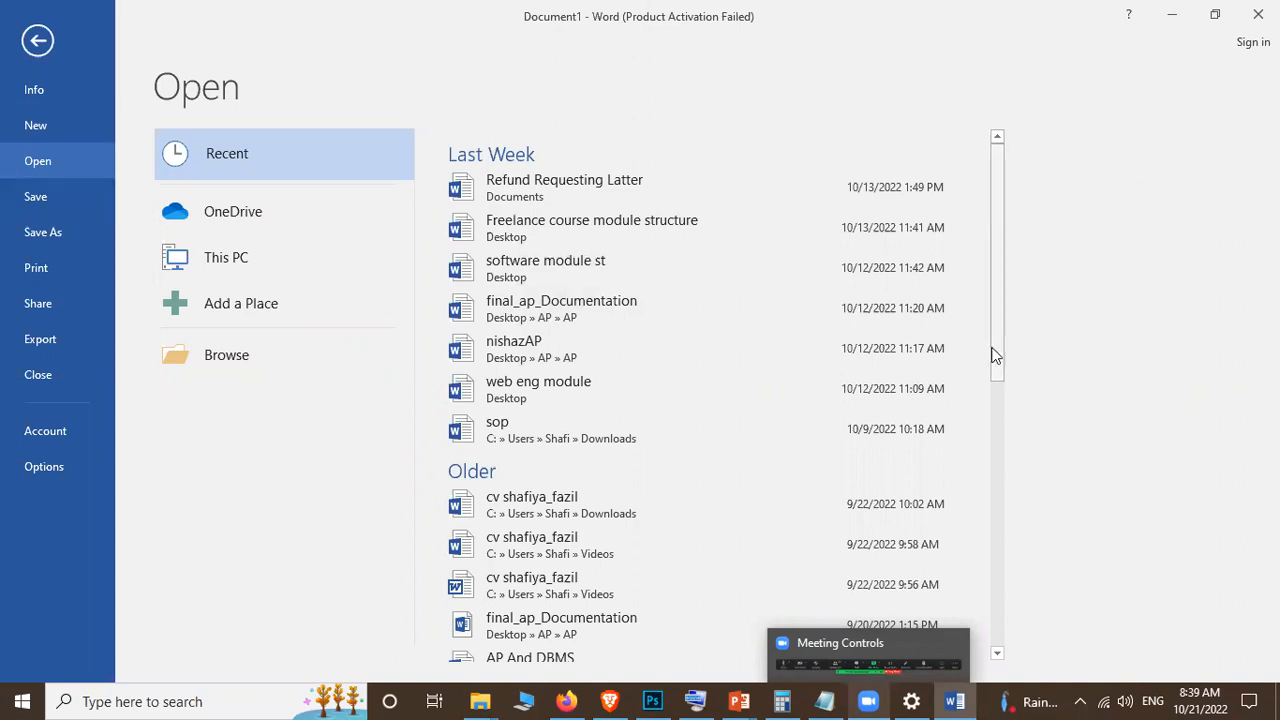
pyautogui.scroll(-3, 975, 388)
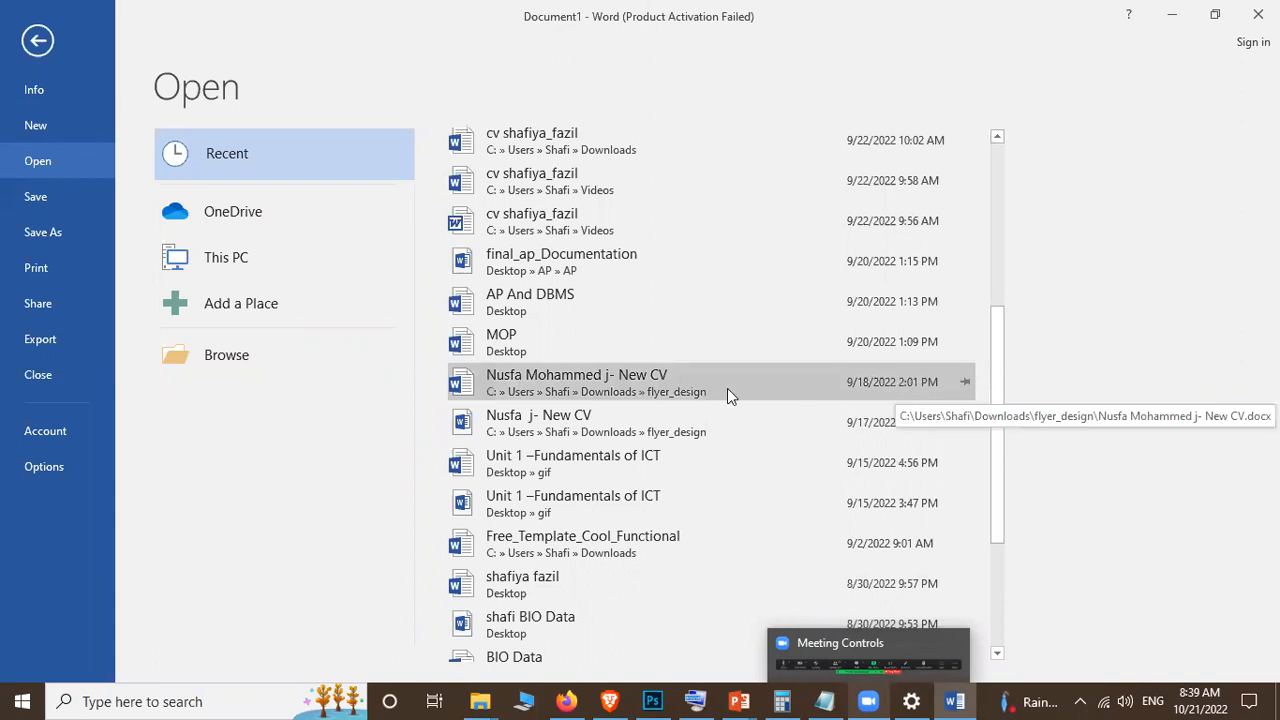
pyautogui.scroll(-3, 765, 298)
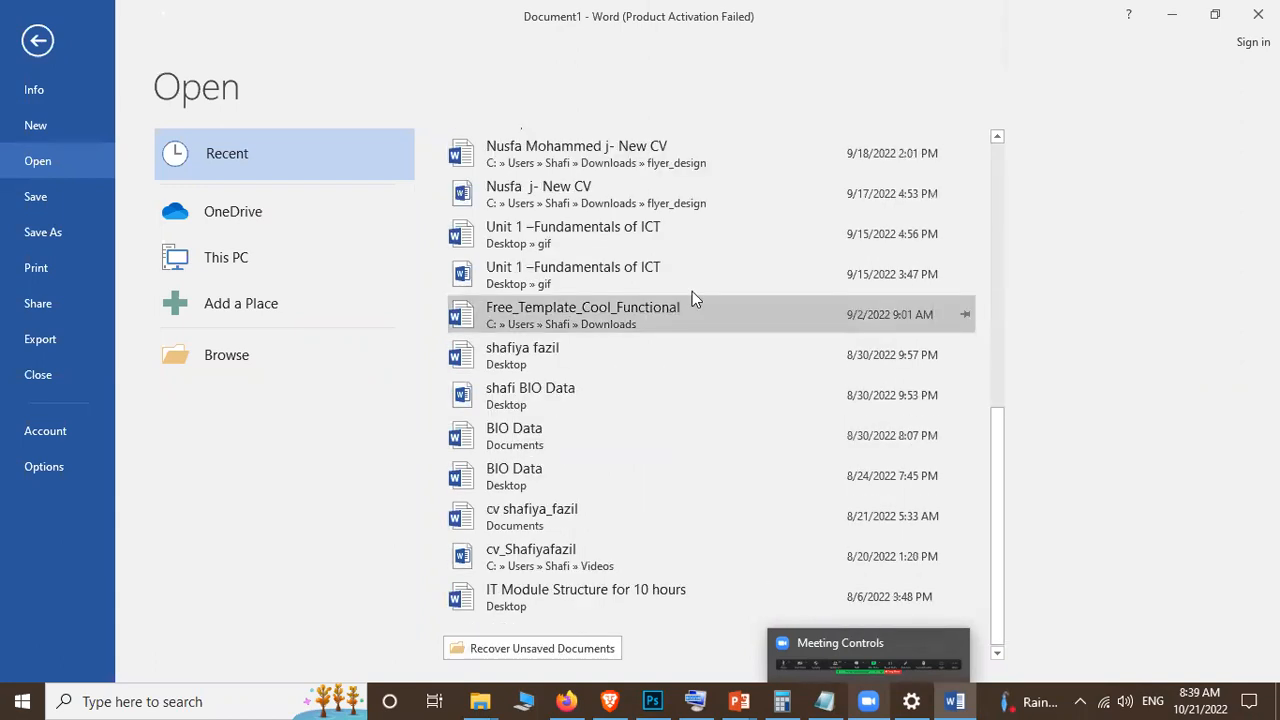
pyautogui.scroll(5, 607, 382)
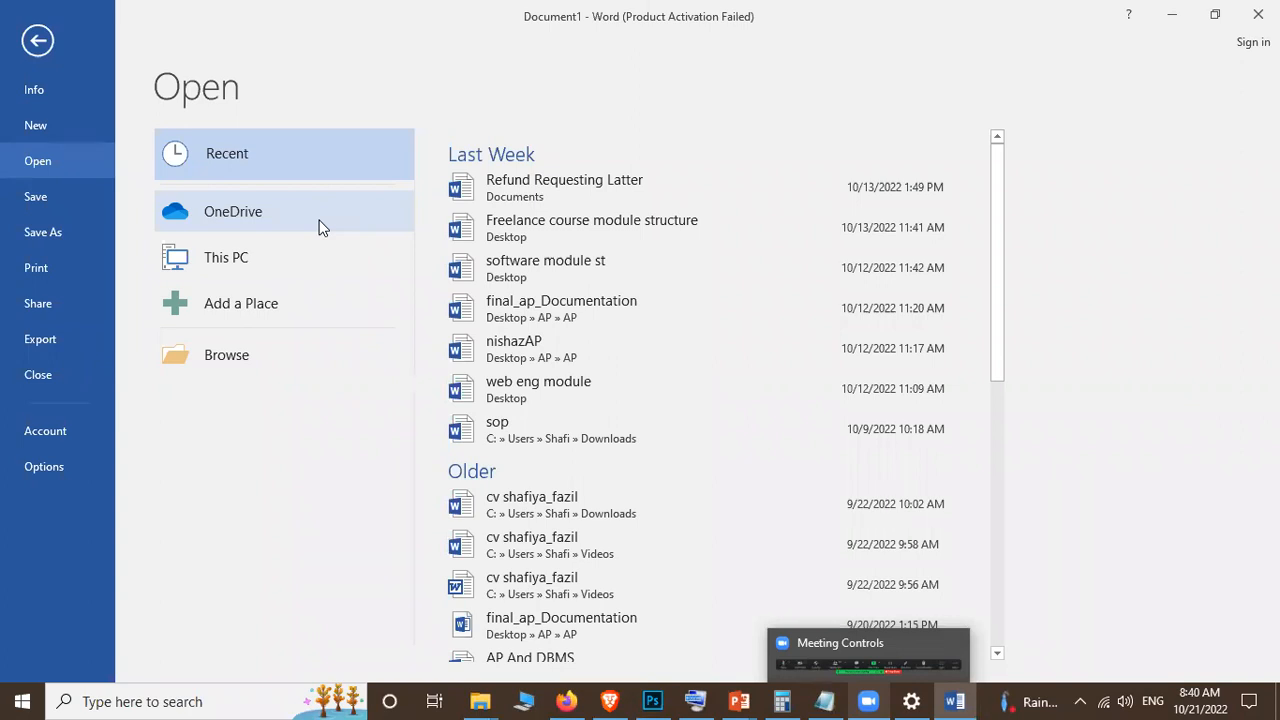
# Step: Show the OneDrive, This PC and Add a Place sources for opening files, looking through the Documents folder
pyautogui.click(233, 213)
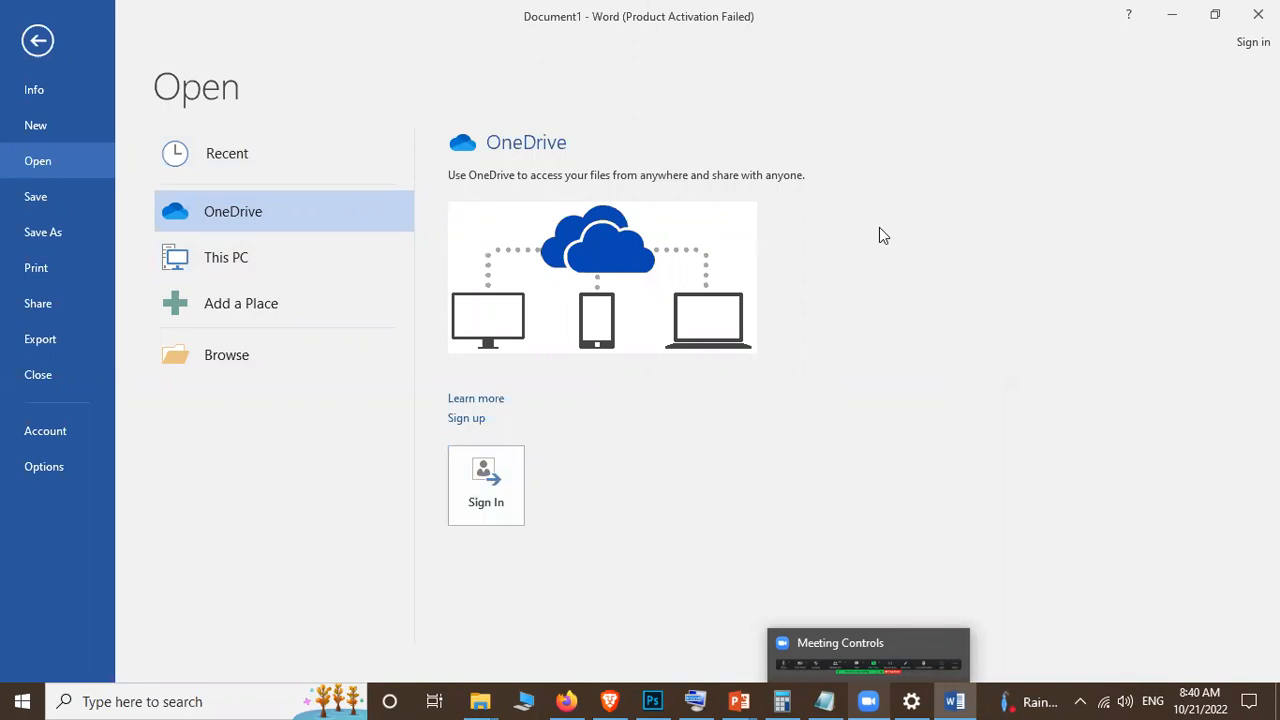
pyautogui.click(242, 259)
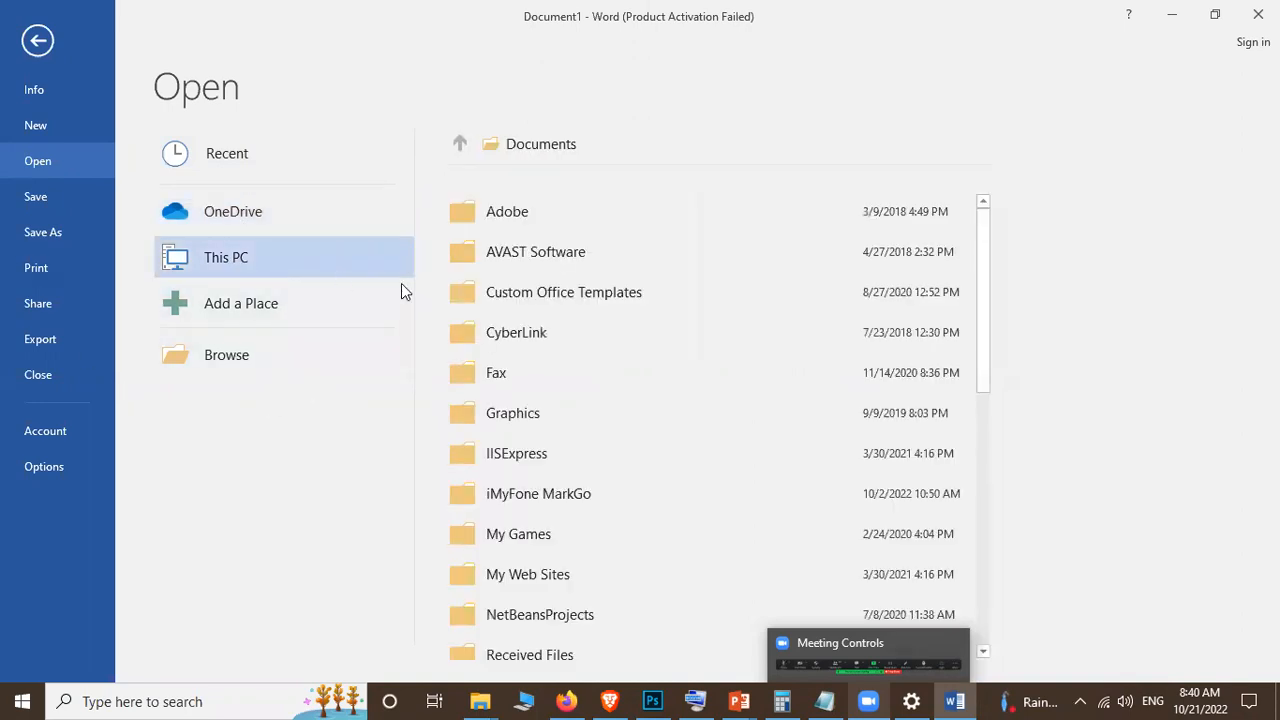
pyautogui.moveTo(986, 266); pyautogui.dragTo(986, 551)
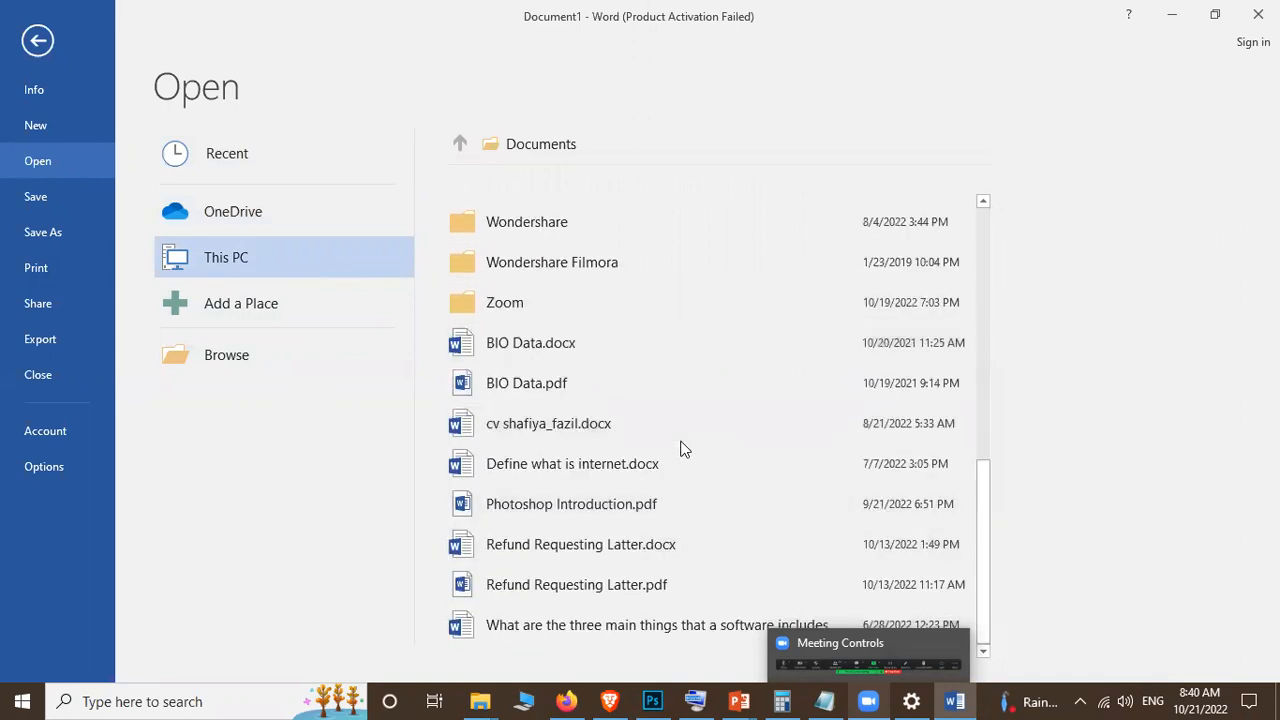
pyautogui.scroll(10, 723, 446)
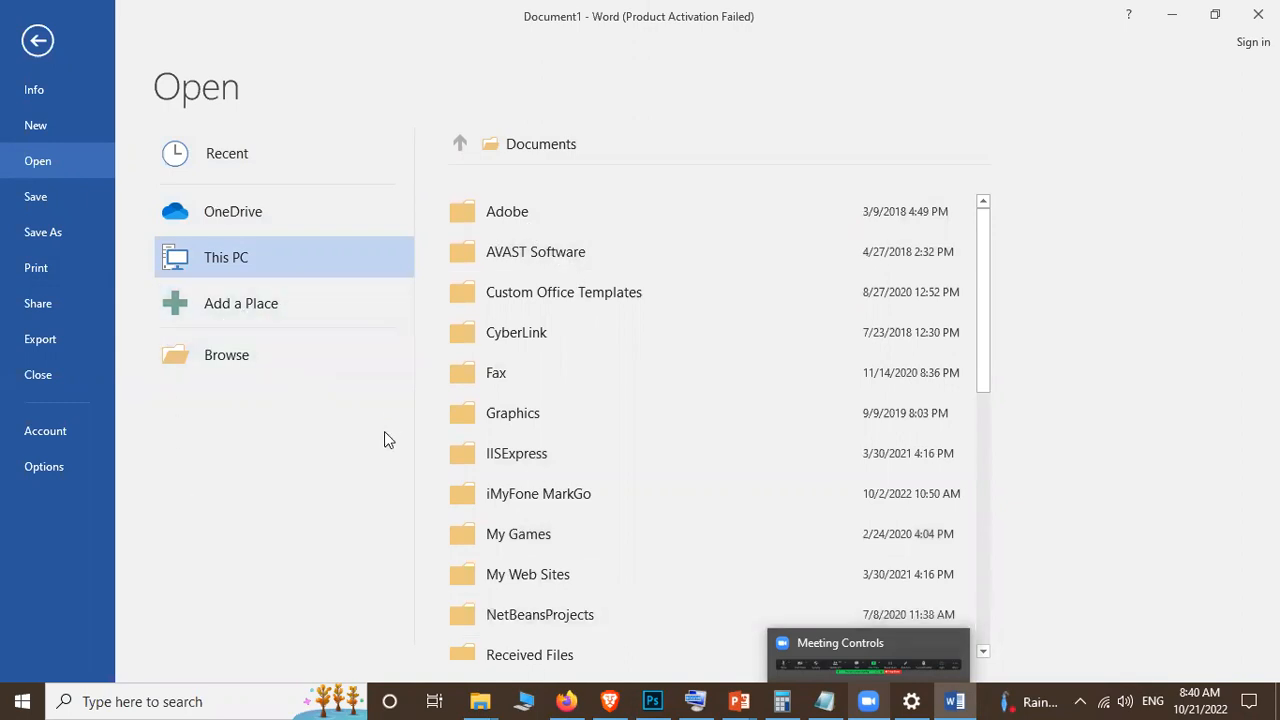
pyautogui.click(315, 312)
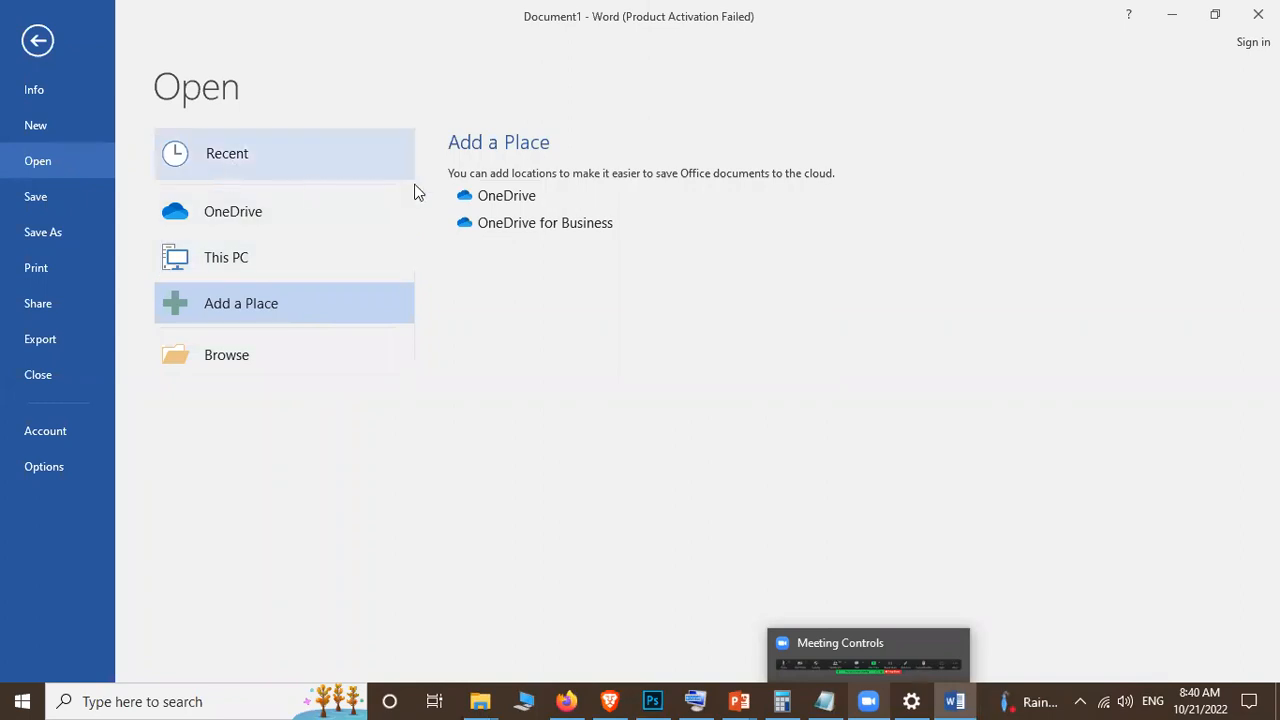
# Step: Browse the Desktop folder for Word files, pick Diploma in IT Module Structure and leave the Open dialog
pyautogui.click(271, 364)
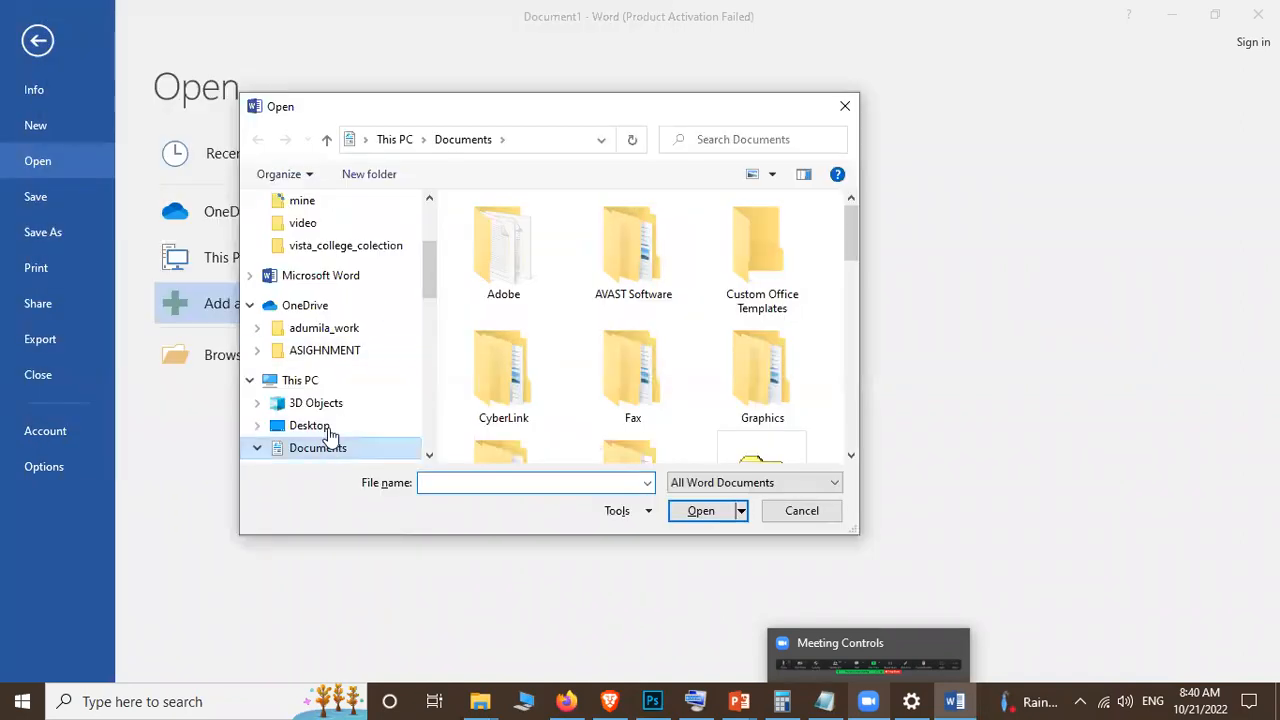
pyautogui.click(322, 425)
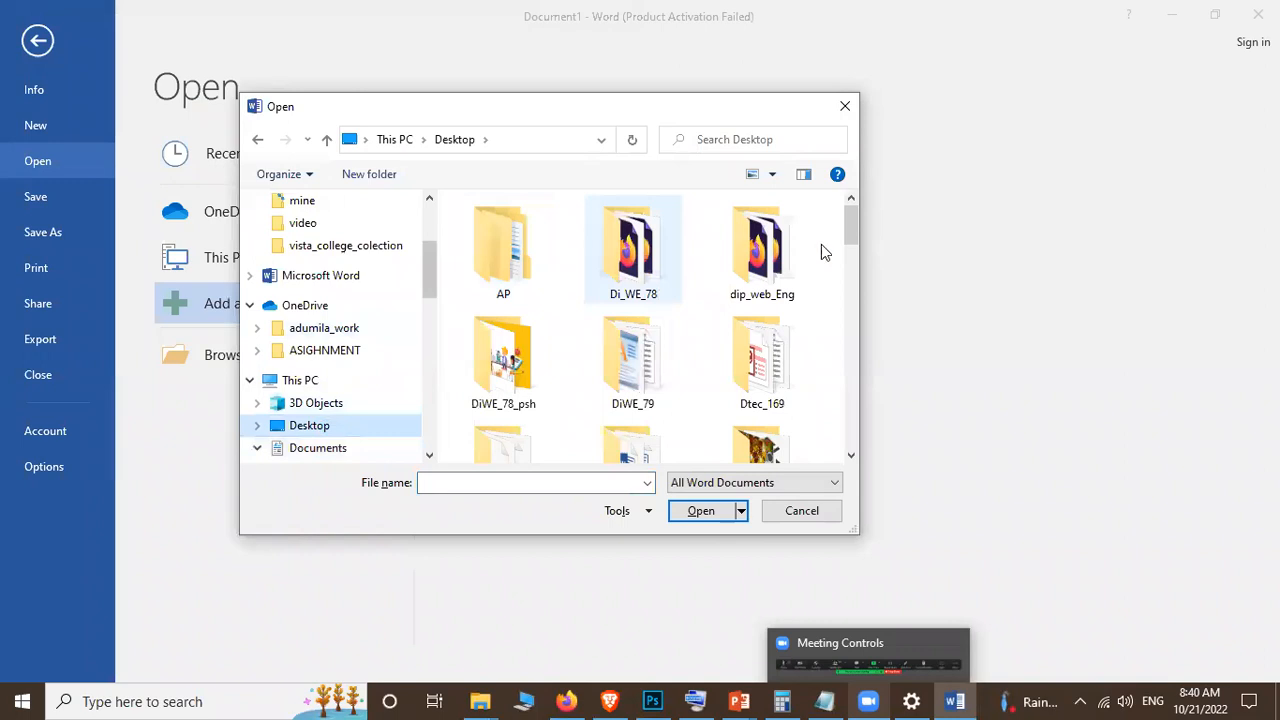
pyautogui.moveTo(855, 253); pyautogui.dragTo(838, 403)
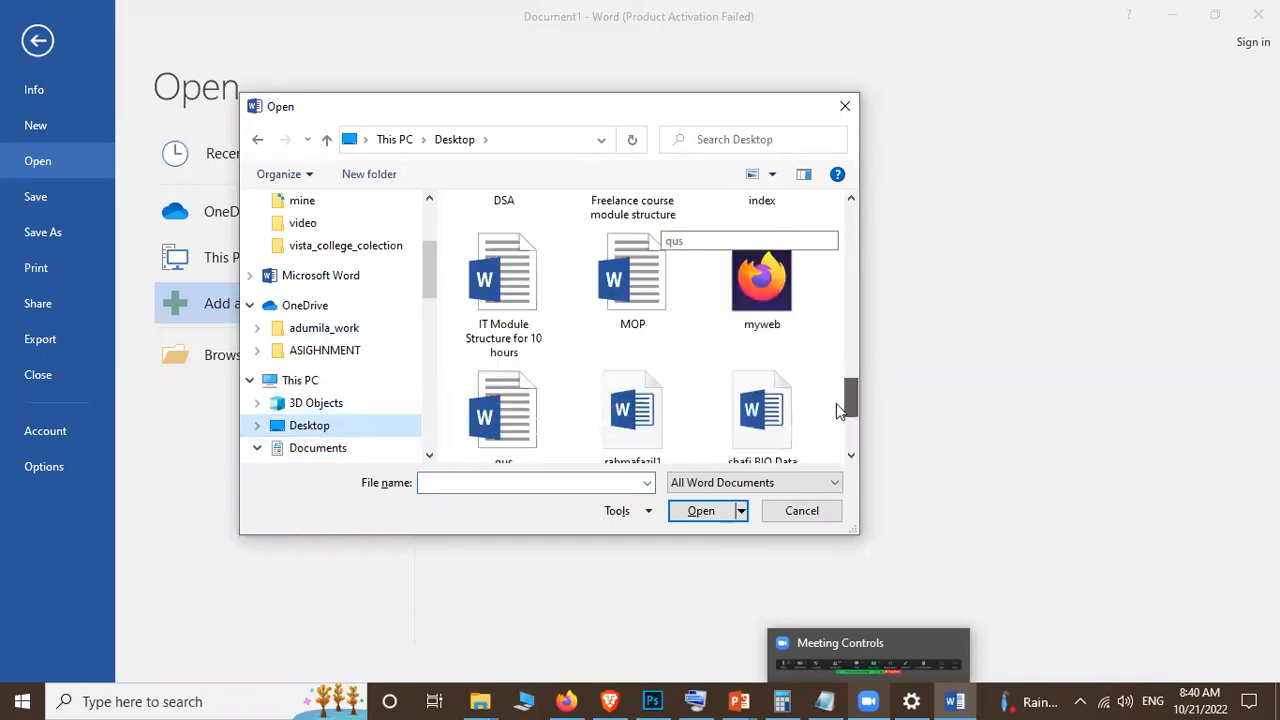
pyautogui.scroll(-3, 830, 448)
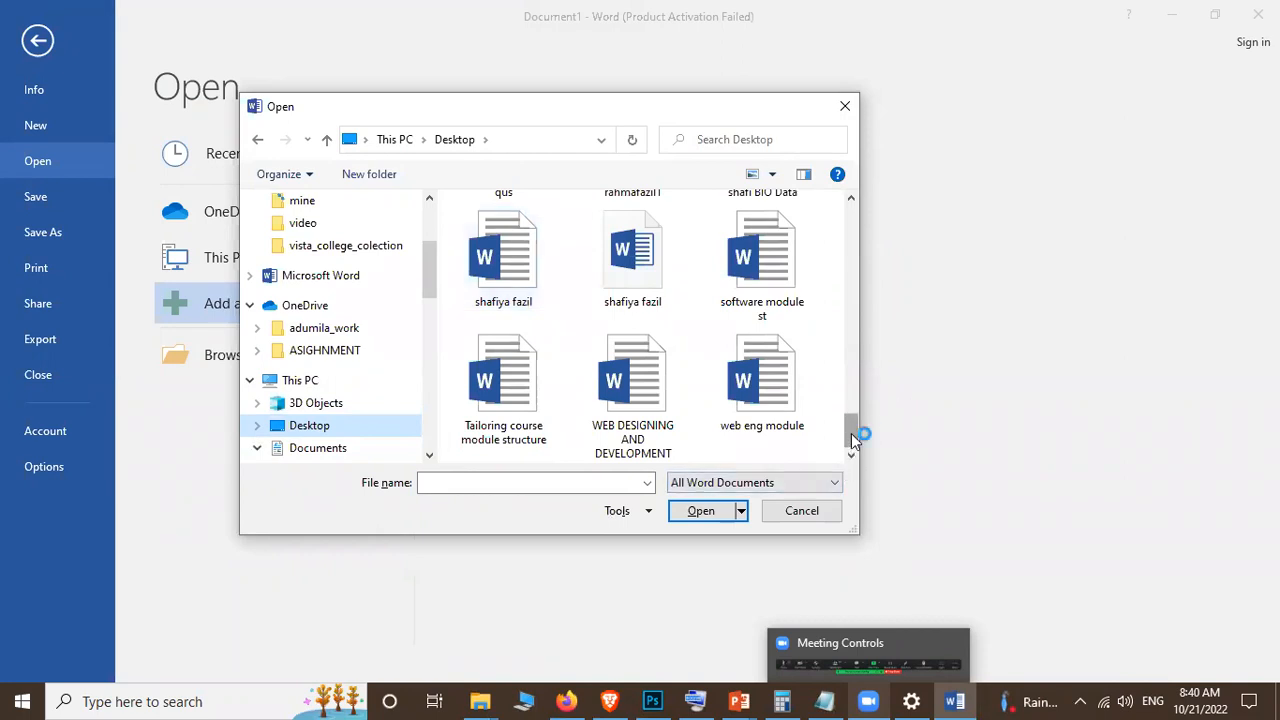
pyautogui.scroll(5, 843, 372)
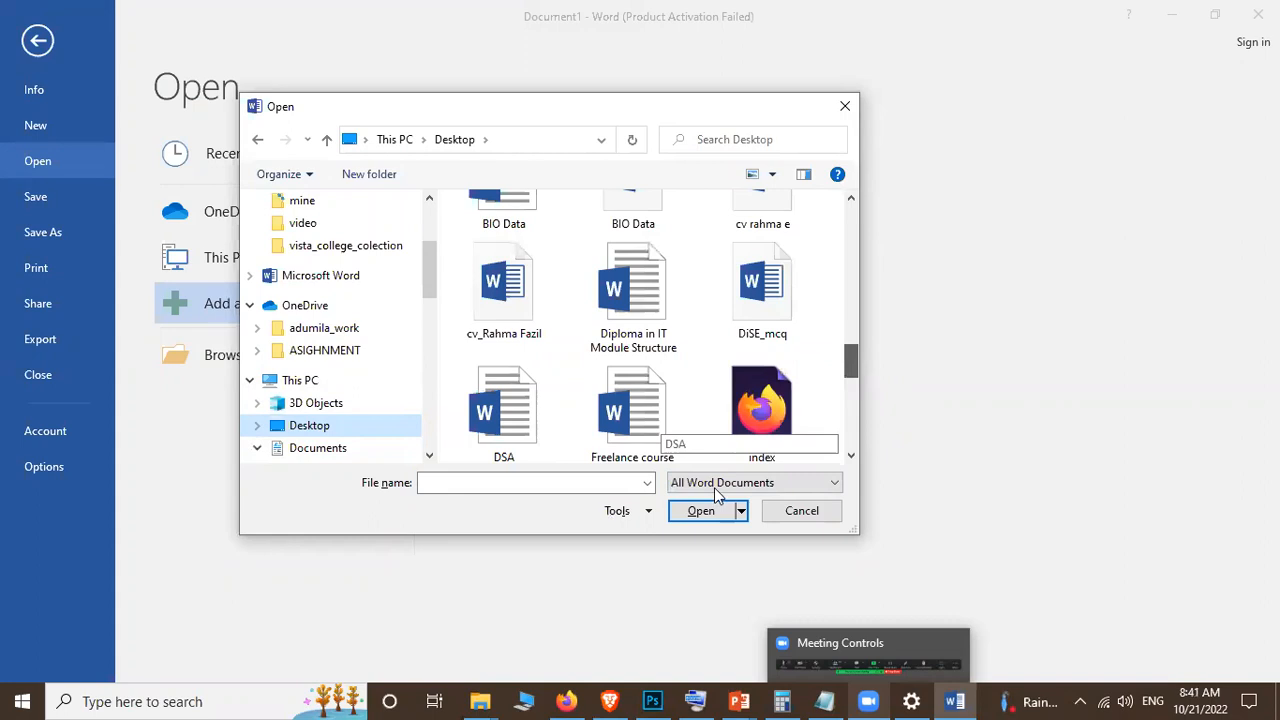
pyautogui.doubleClick(663, 303)
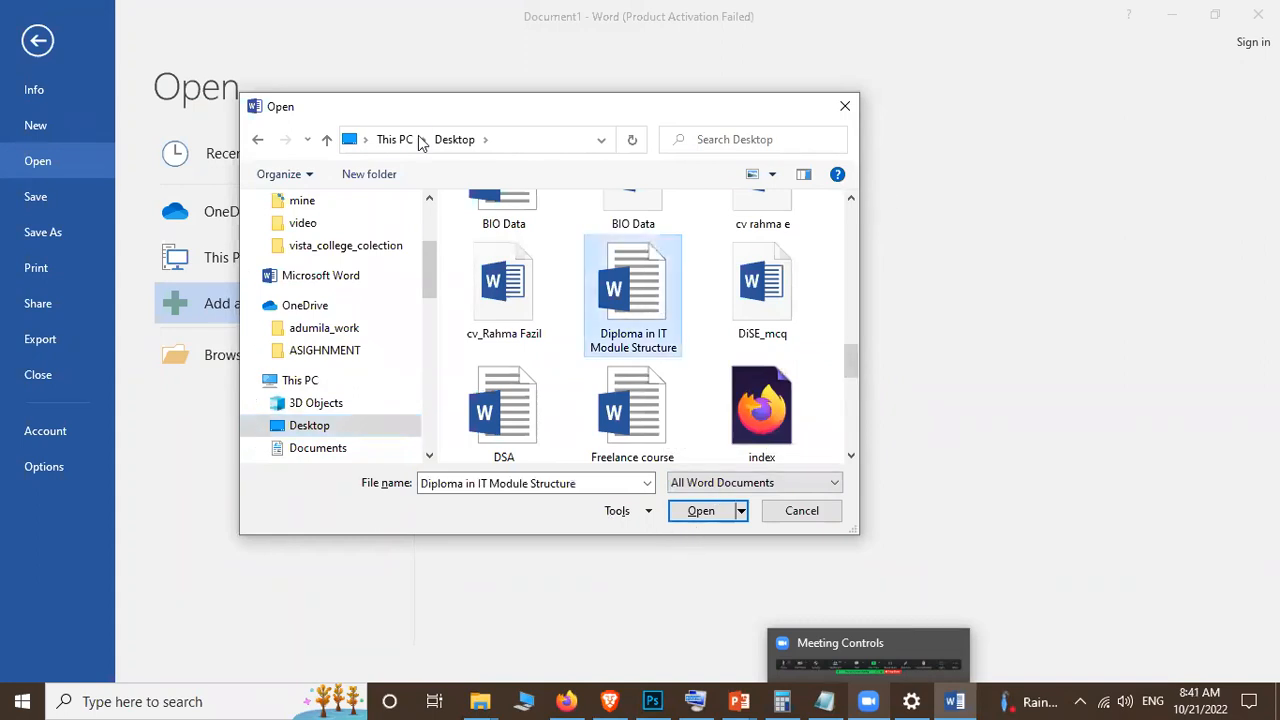
pyautogui.click(842, 176)
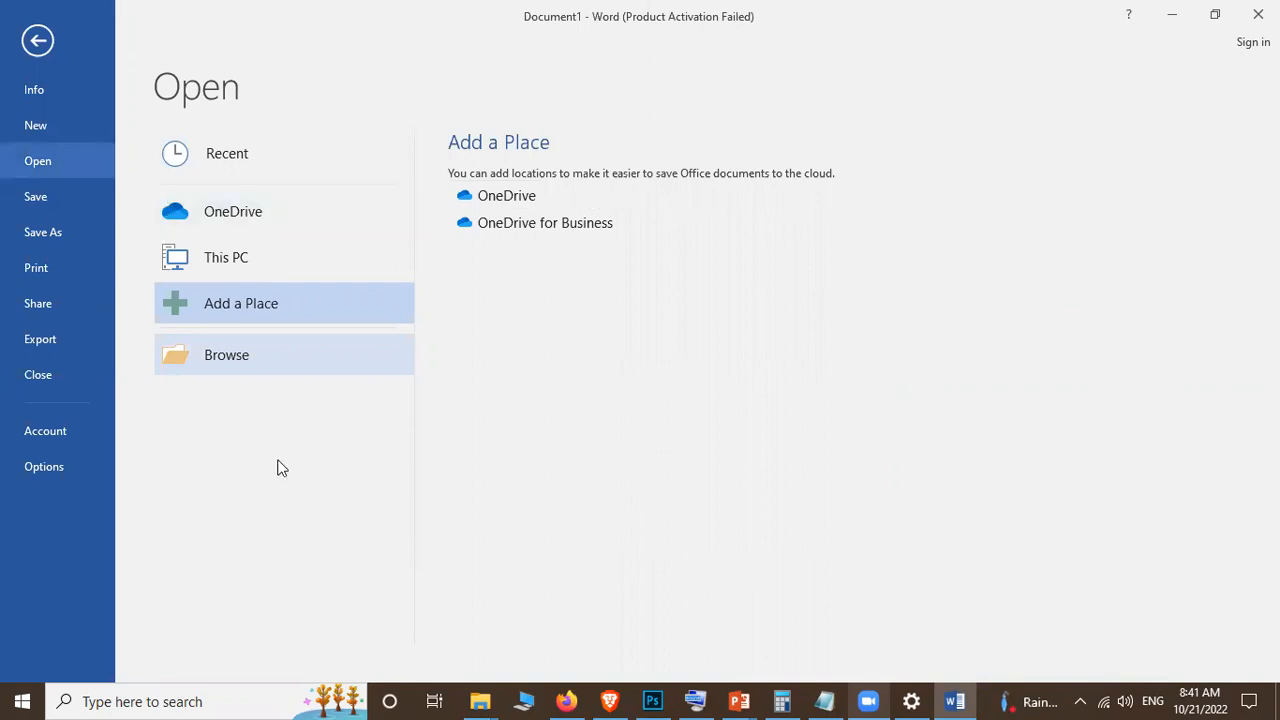
# Step: Show the OneDrive, This PC and Add a Place locations for saving the document and browse for a save folder
pyautogui.click(41, 197)
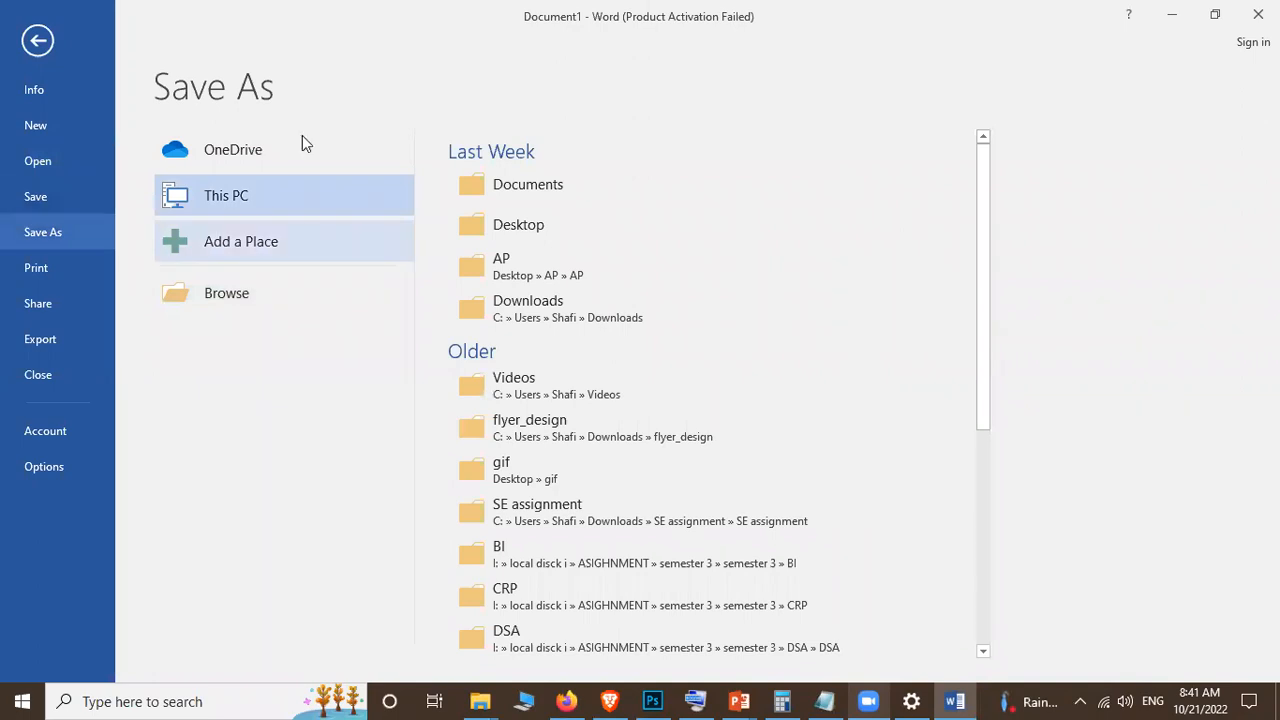
pyautogui.click(302, 296)
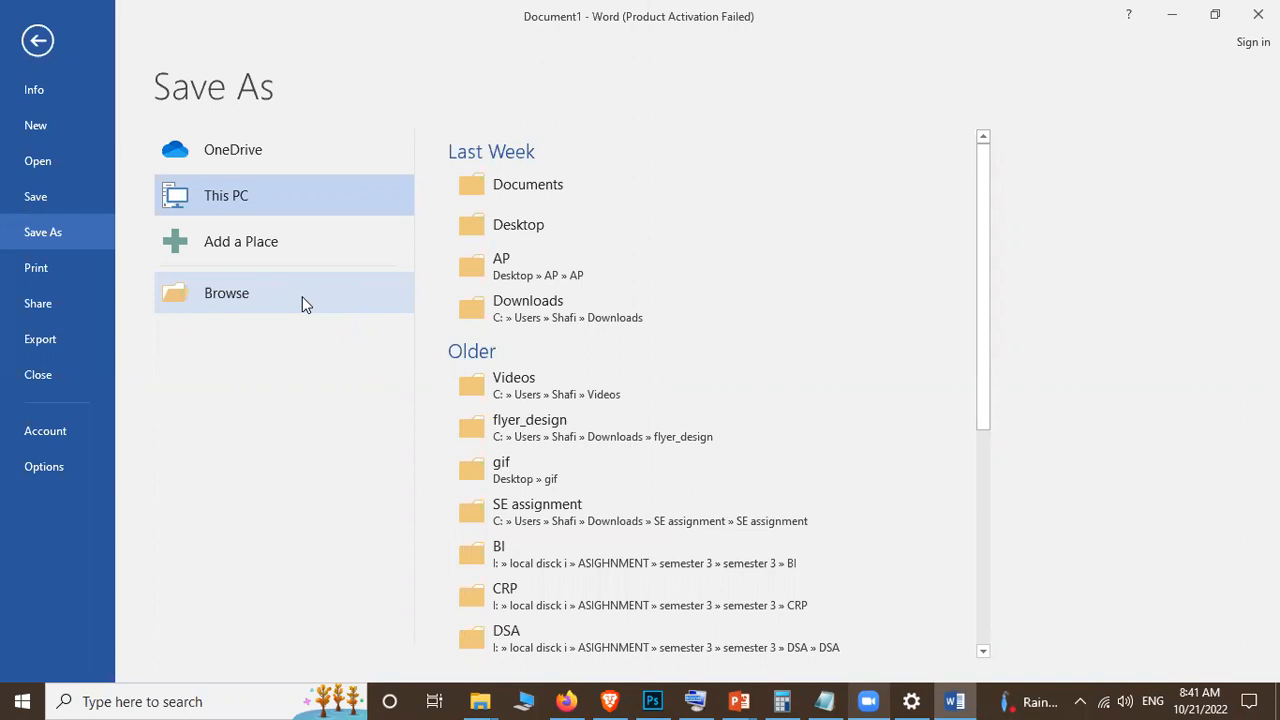
pyautogui.click(502, 230)
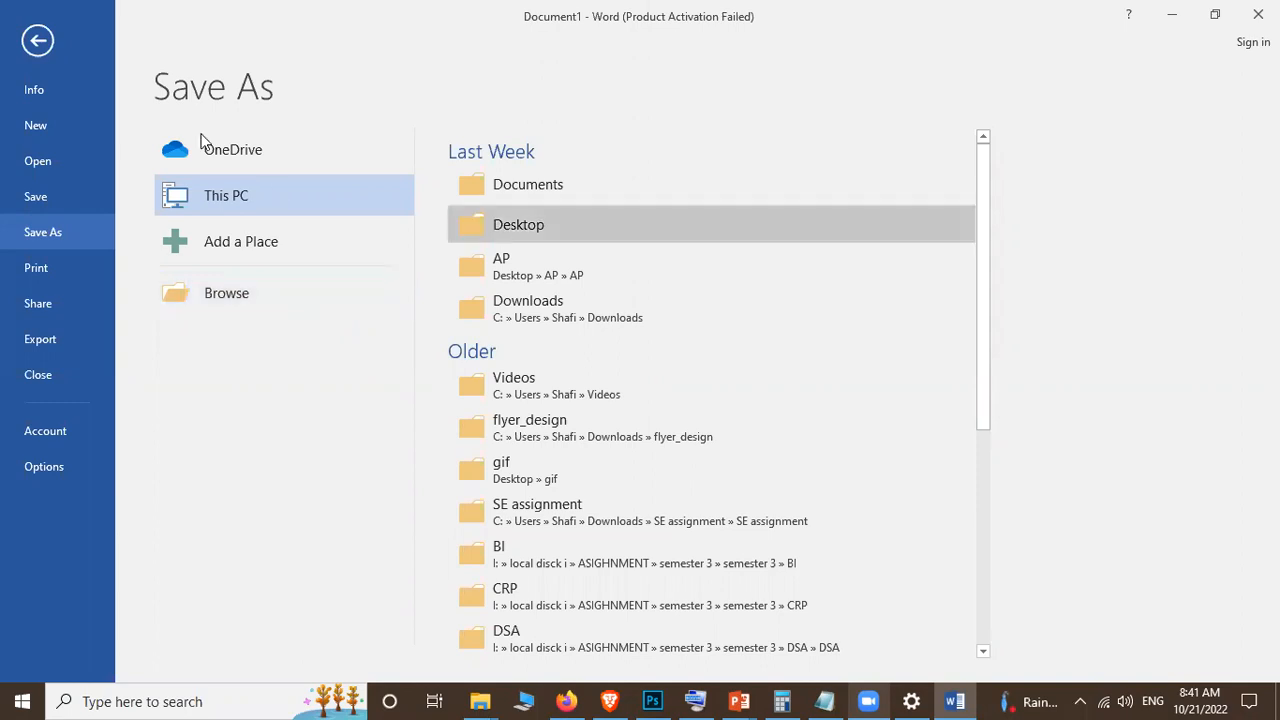
pyautogui.click(328, 150)
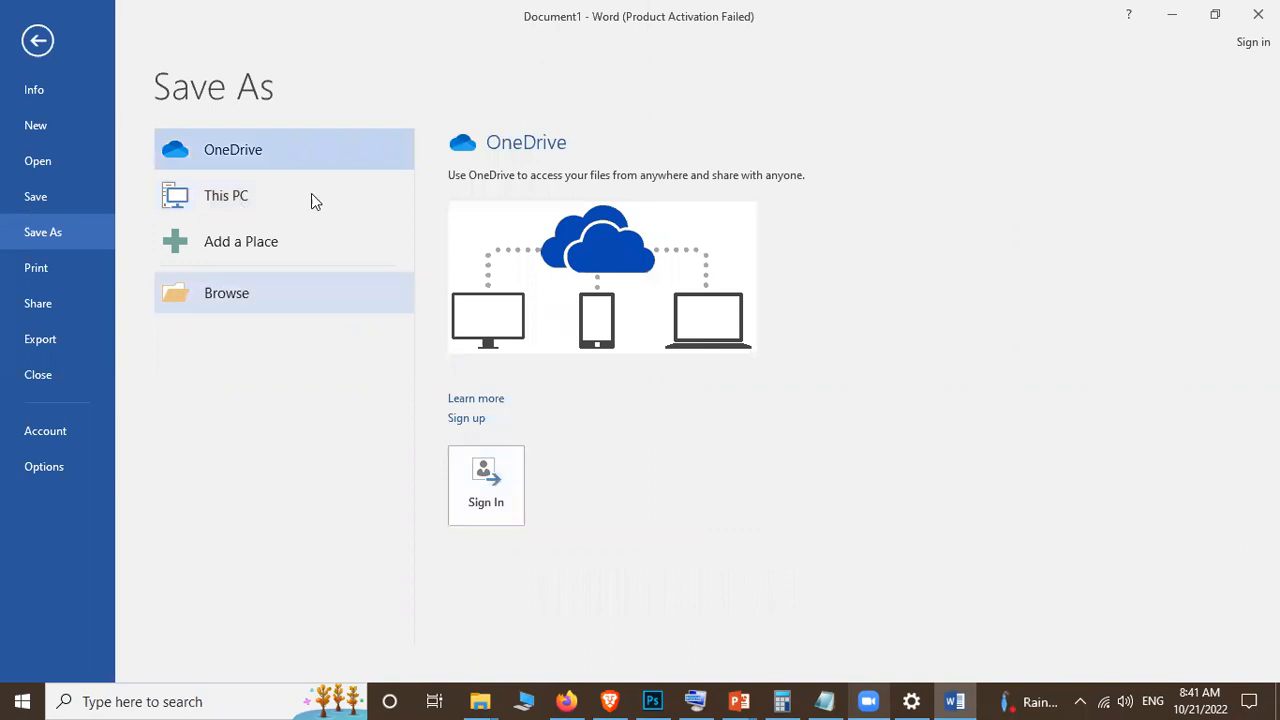
pyautogui.click(313, 193)
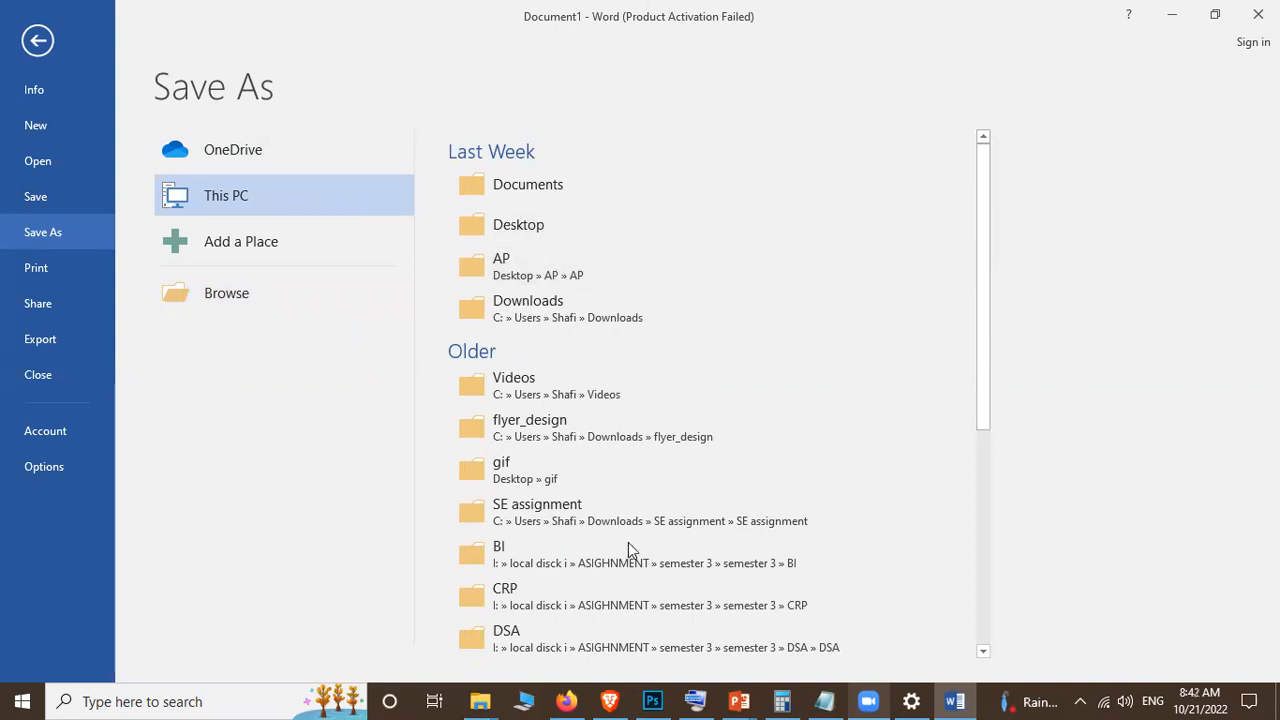
pyautogui.scroll(-5, 628, 542)
pyautogui.scroll(5, 547, 383)
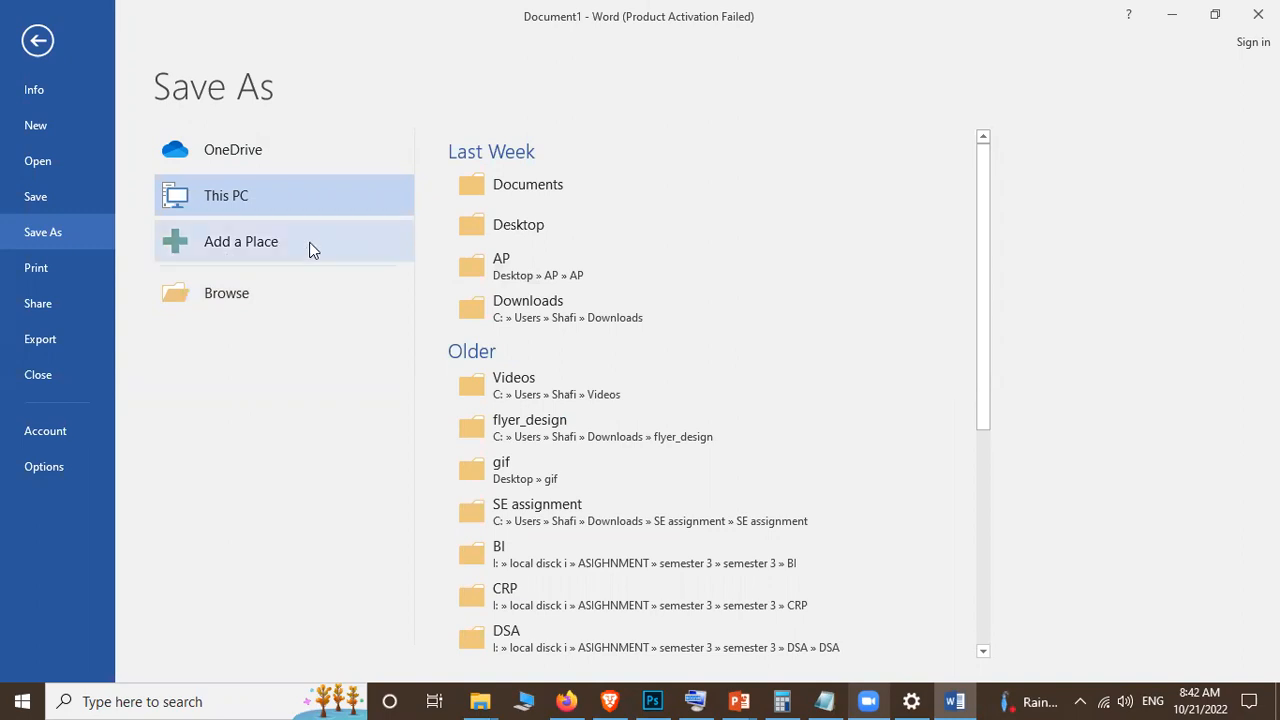
pyautogui.click(410, 240)
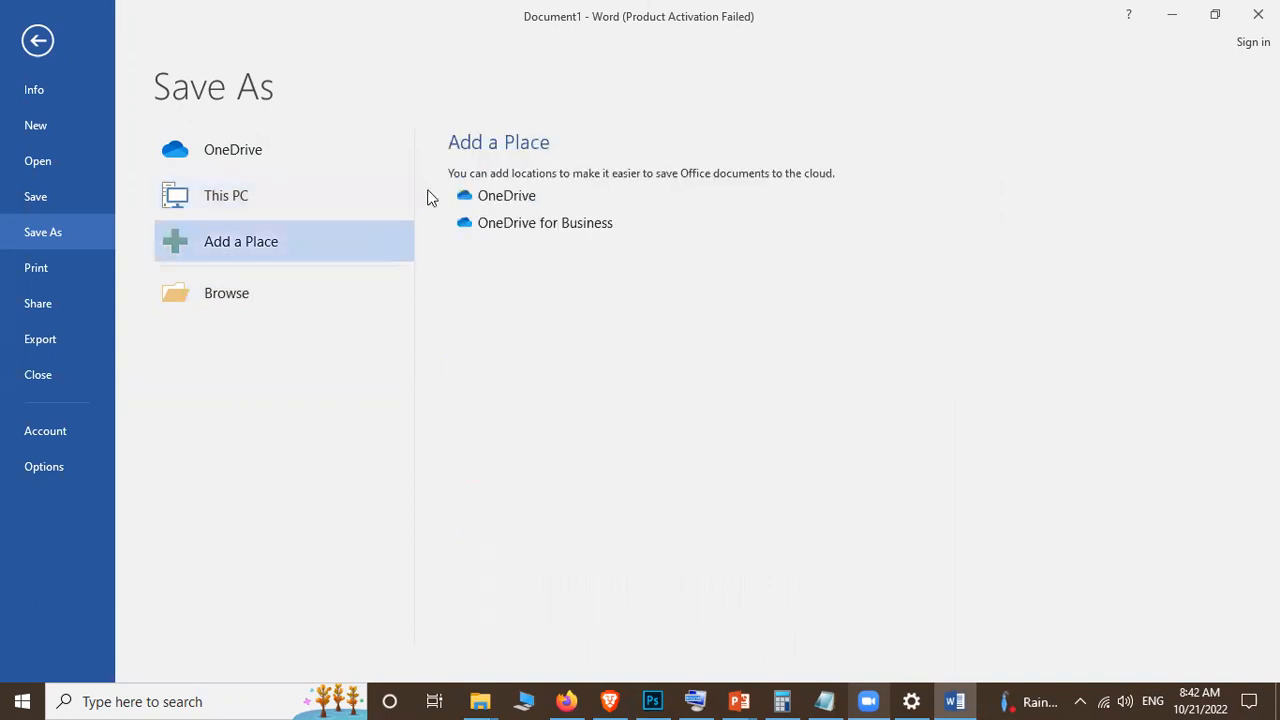
pyautogui.click(270, 296)
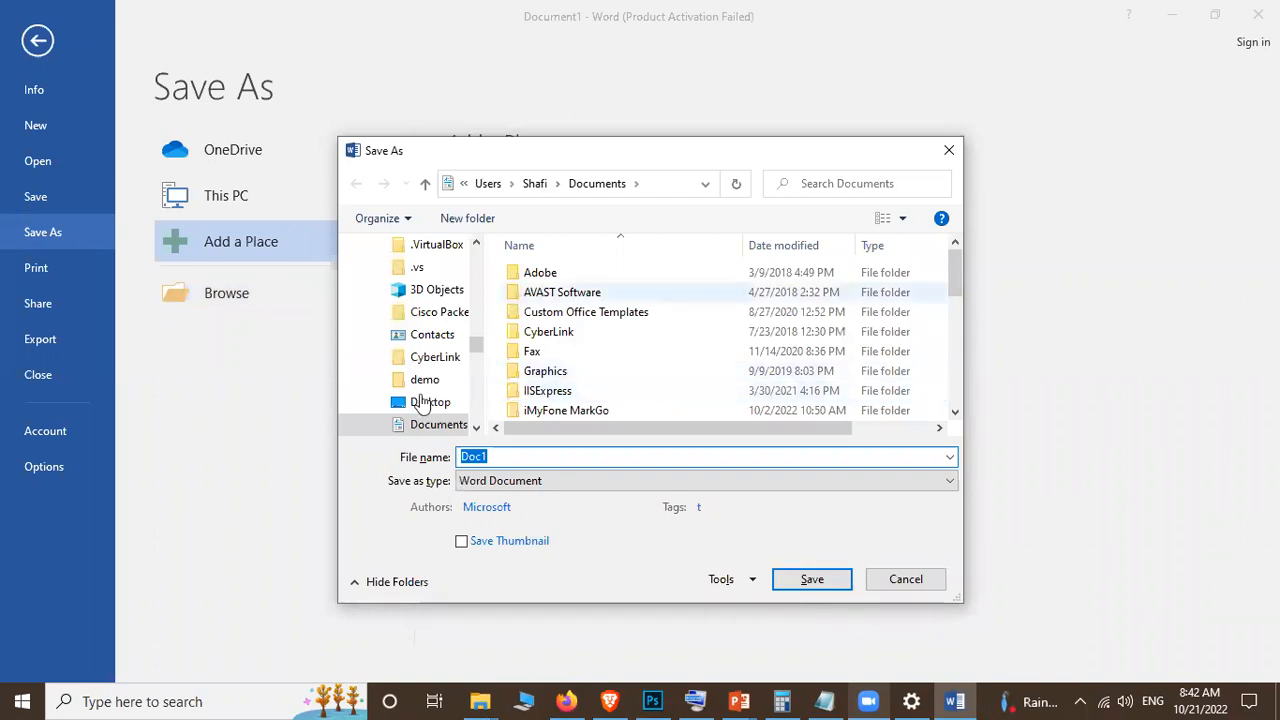
# Step: Browse to the Desktop folder as the save location, enter a person's name as the file name and cancel the save
pyautogui.click(440, 404)
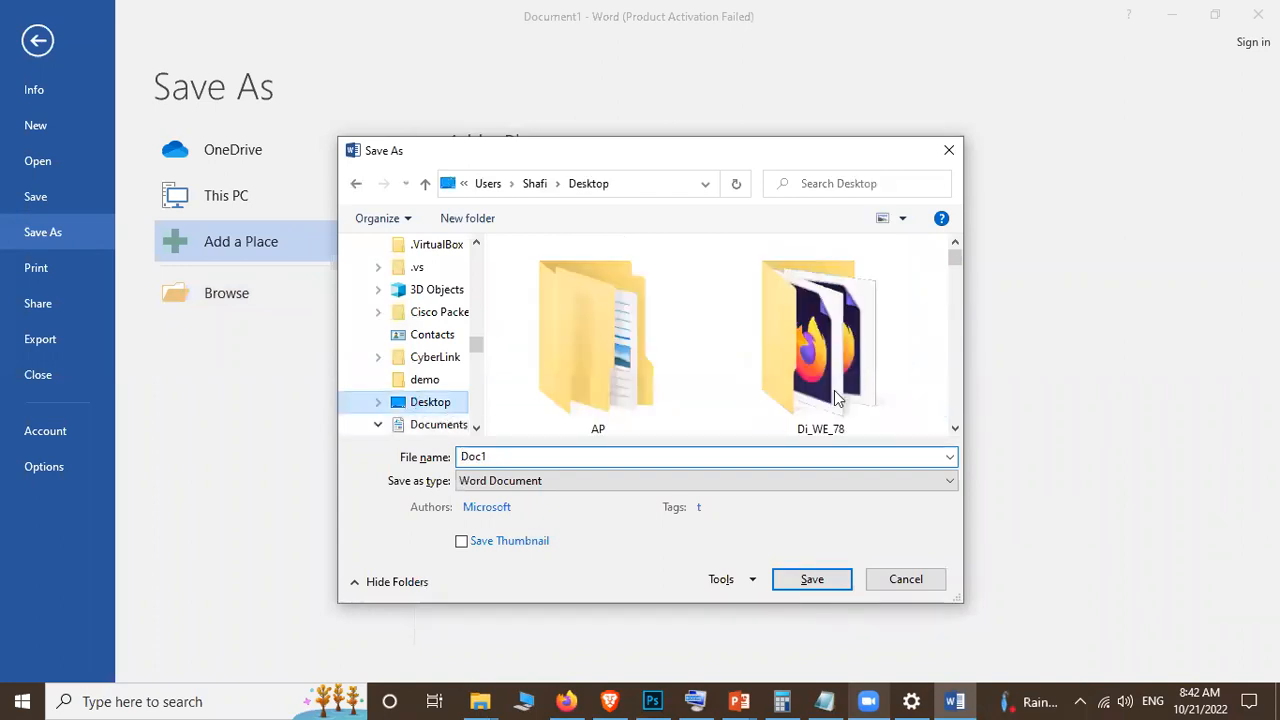
pyautogui.scroll(-1, 838, 392)
pyautogui.scroll(-1, 838, 392)
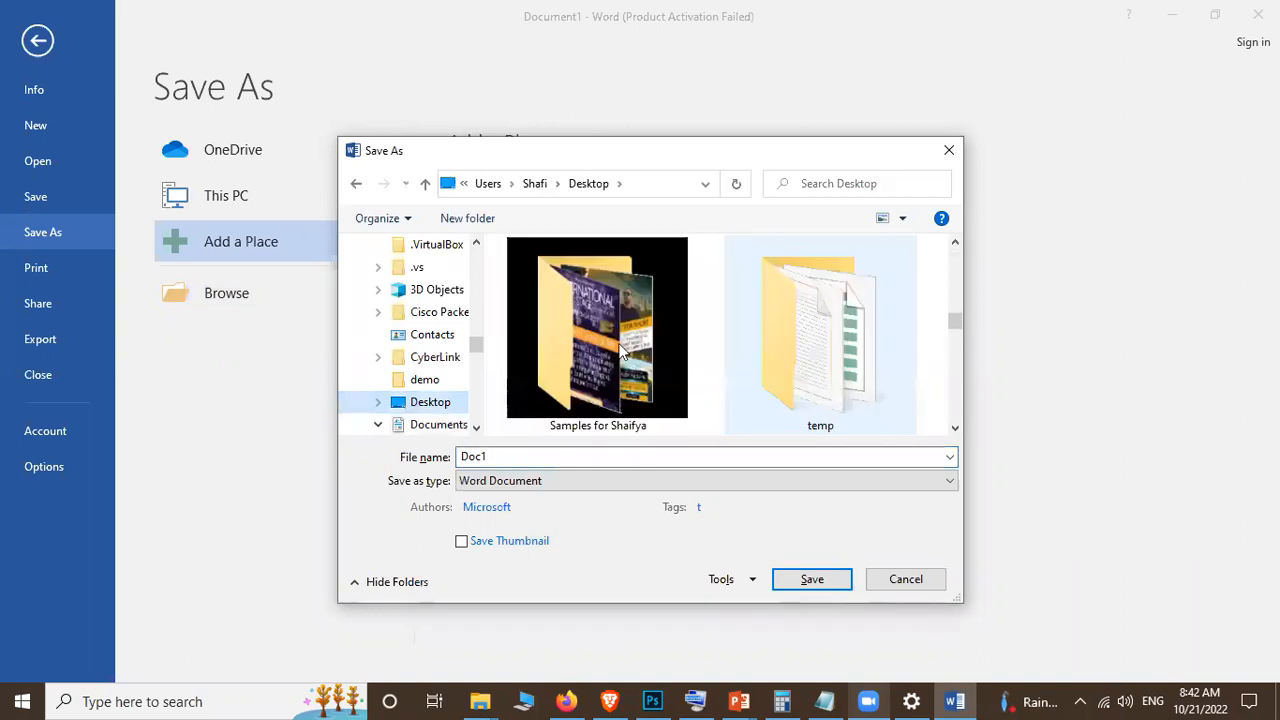
pyautogui.scroll(-1, 622, 347)
pyautogui.scroll(-1, 945, 289)
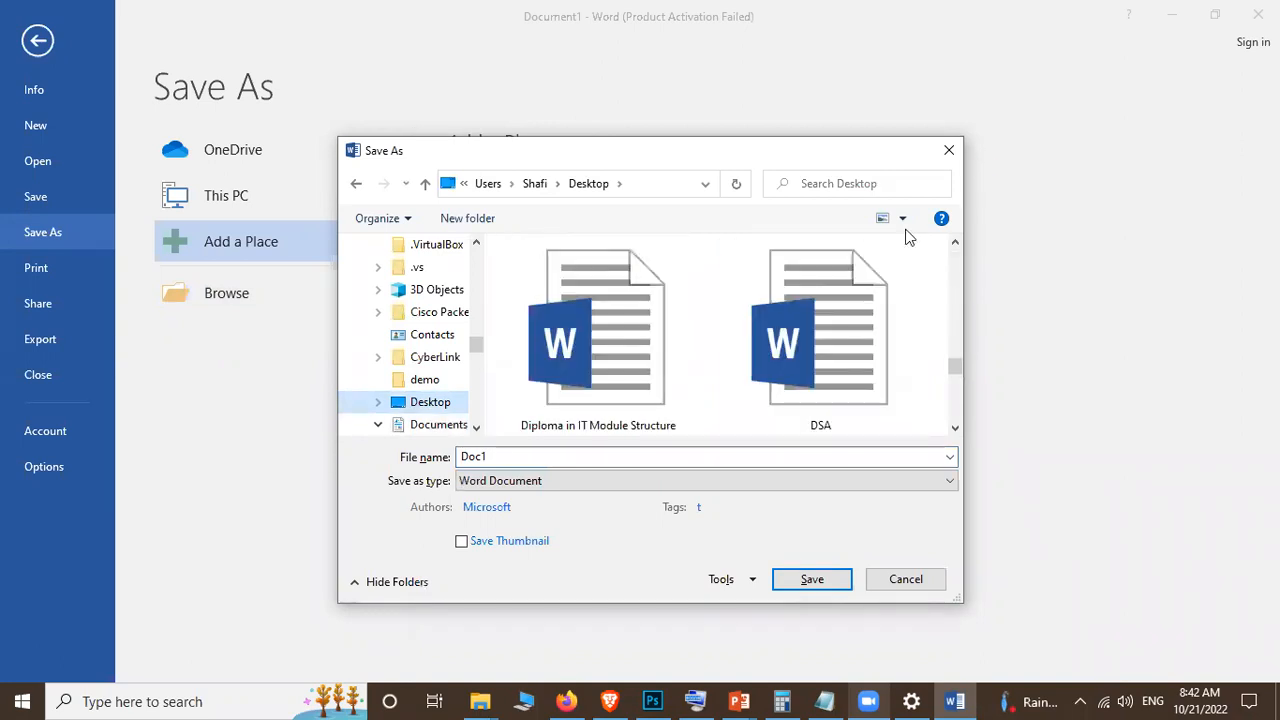
pyautogui.scroll(-1, 789, 366)
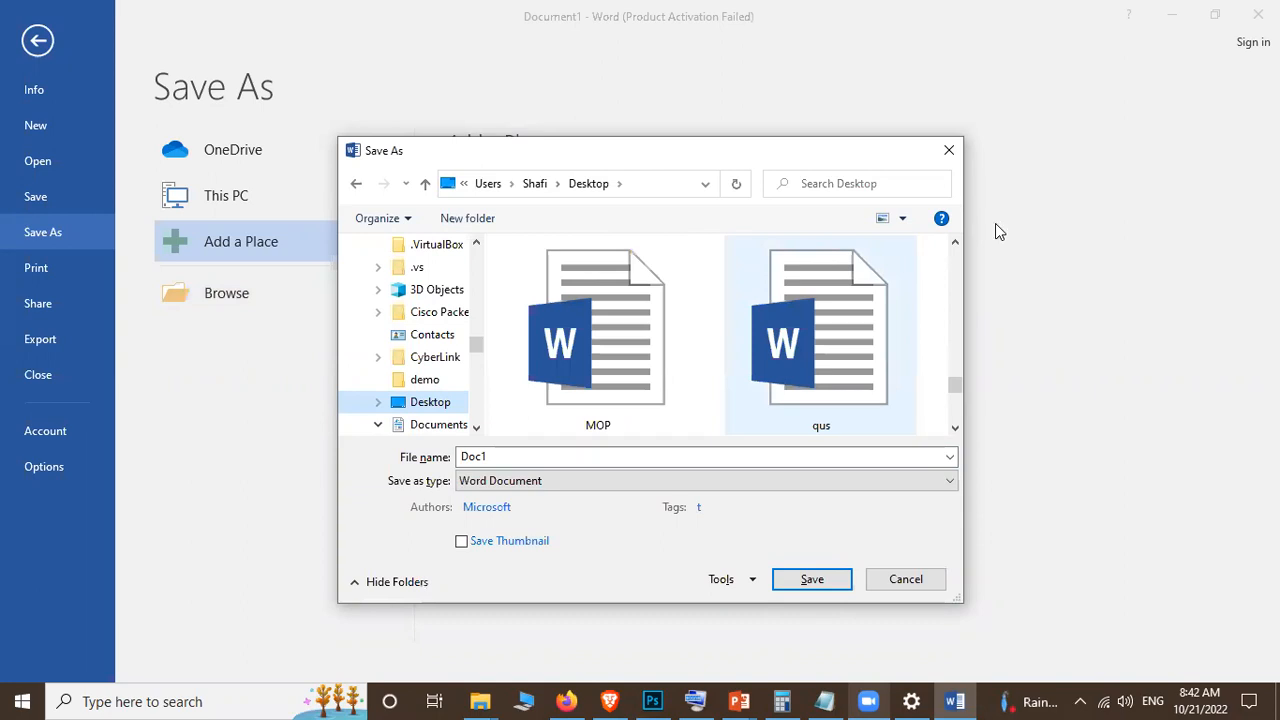
pyautogui.doubleClick(489, 452)
pyautogui.write('sha')
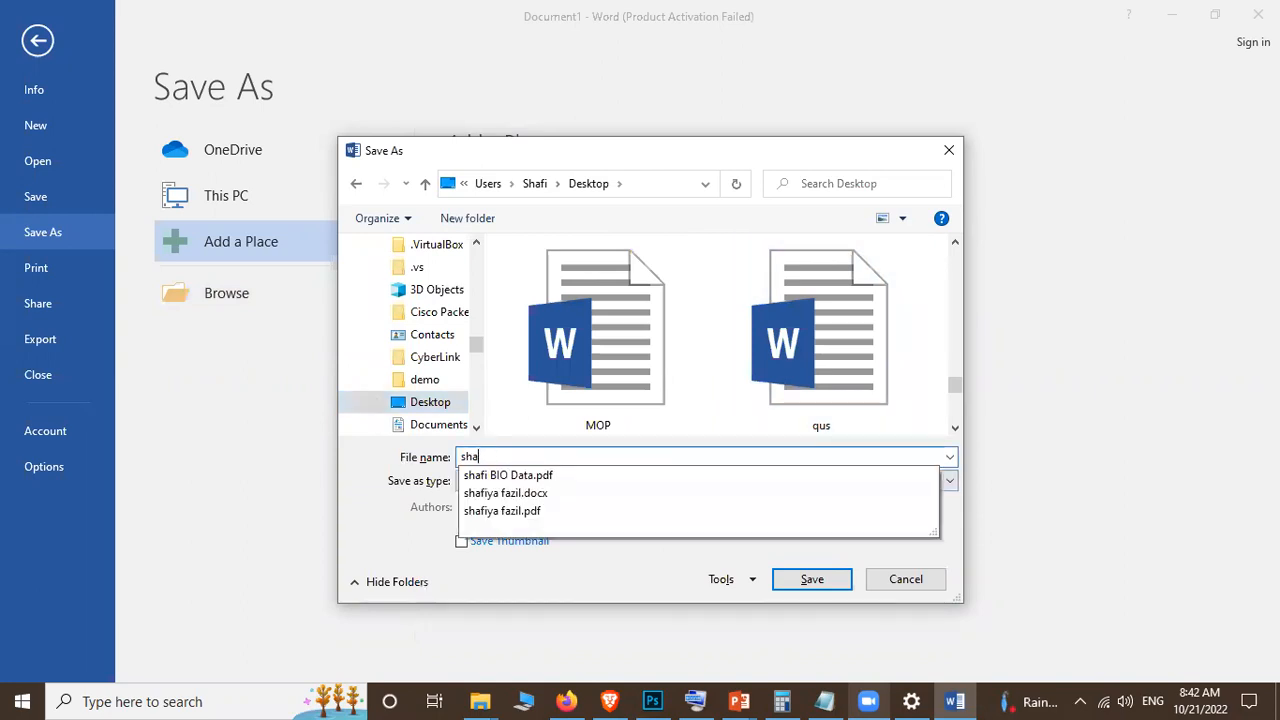
pyautogui.write('fiya')
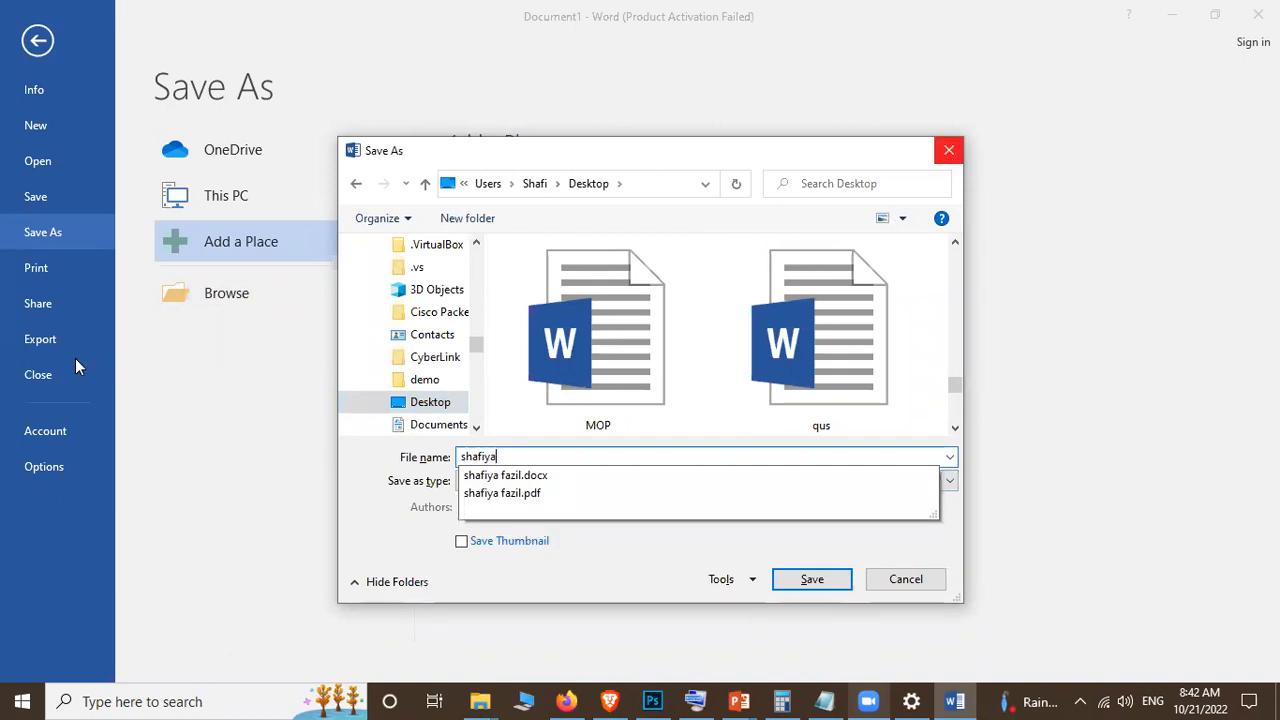
pyautogui.press('Escape')
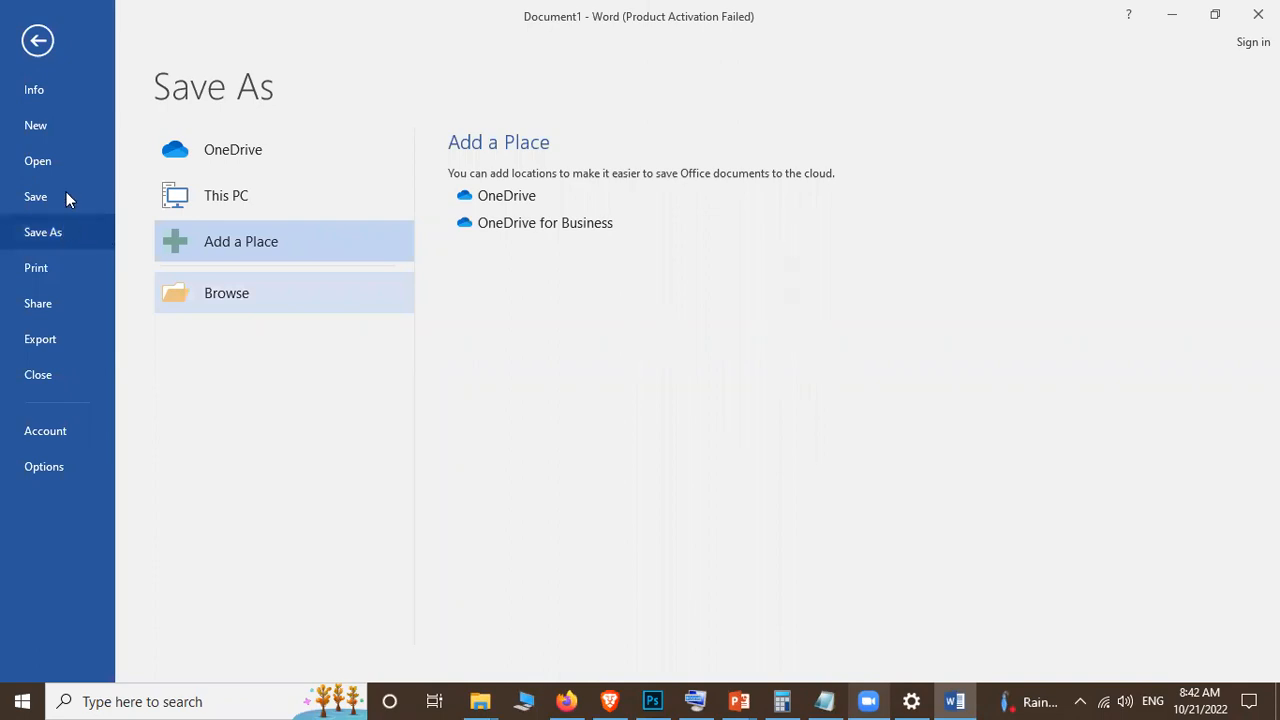
# Step: Bring up the Save As dialog again and look through the file types offered for saving the document
pyautogui.click(66, 192)
pyautogui.click(73, 233)
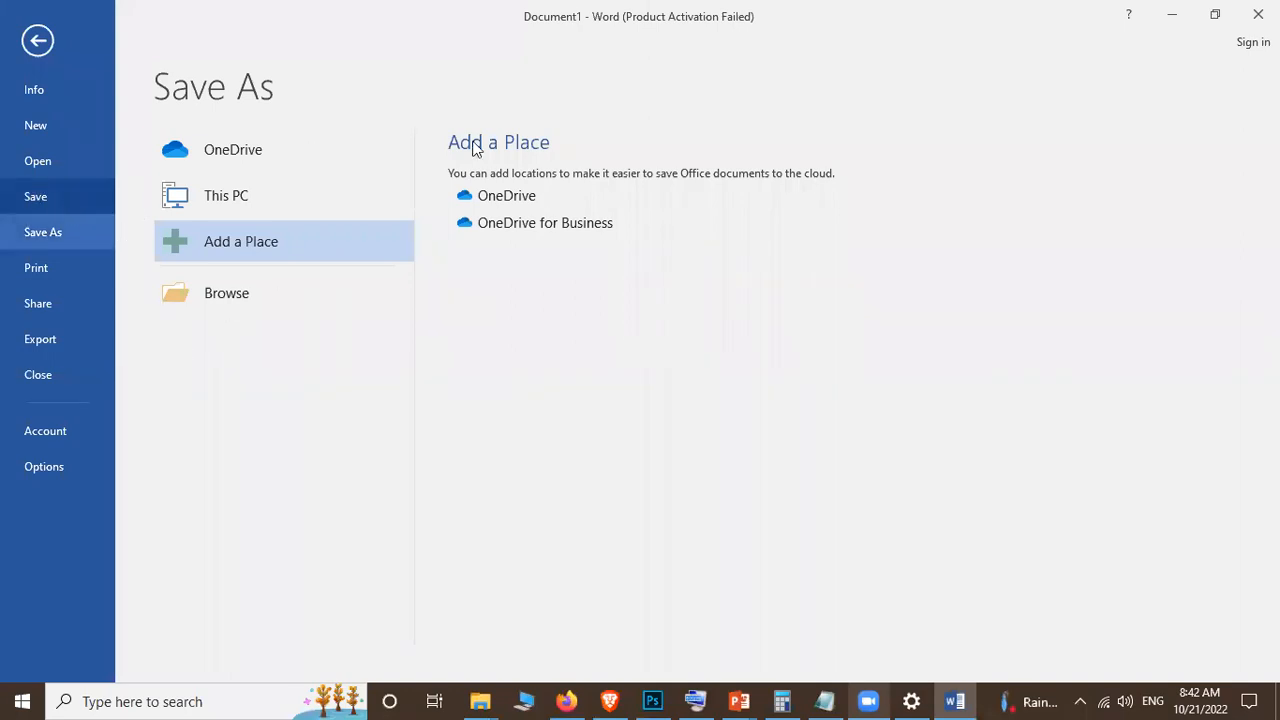
pyautogui.click(237, 303)
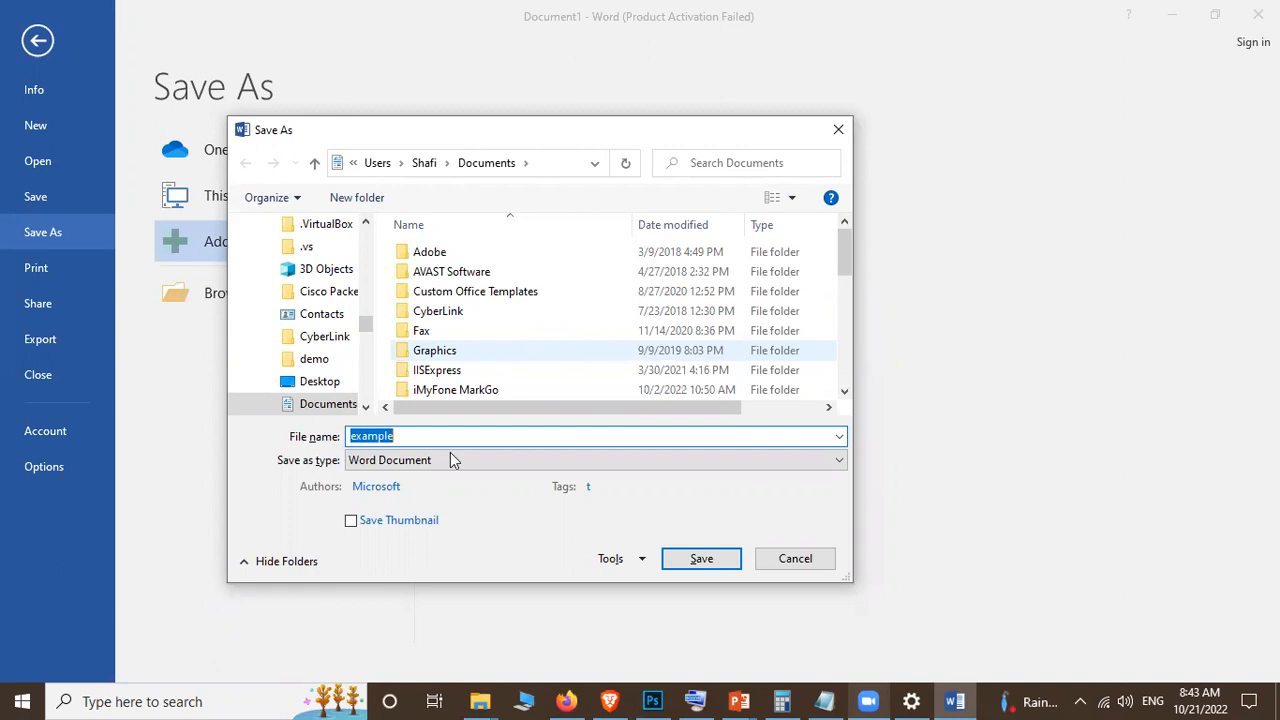
pyautogui.click(463, 461)
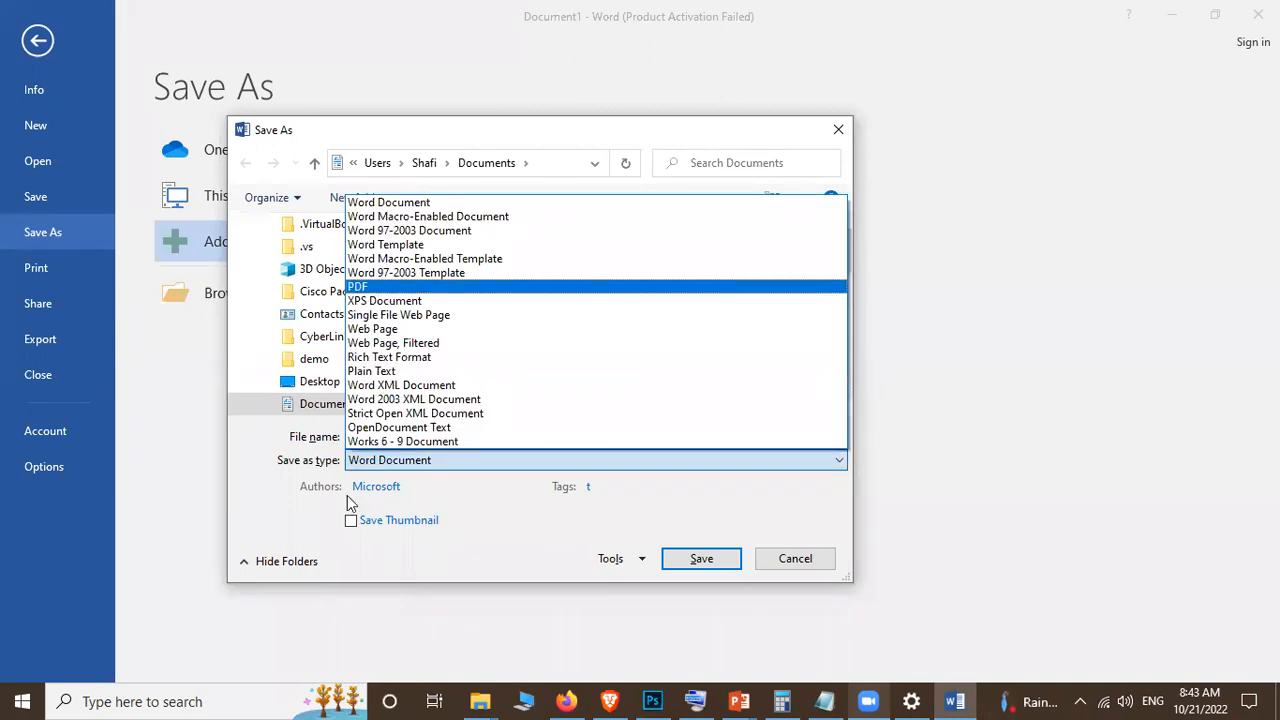
pyautogui.click(444, 466)
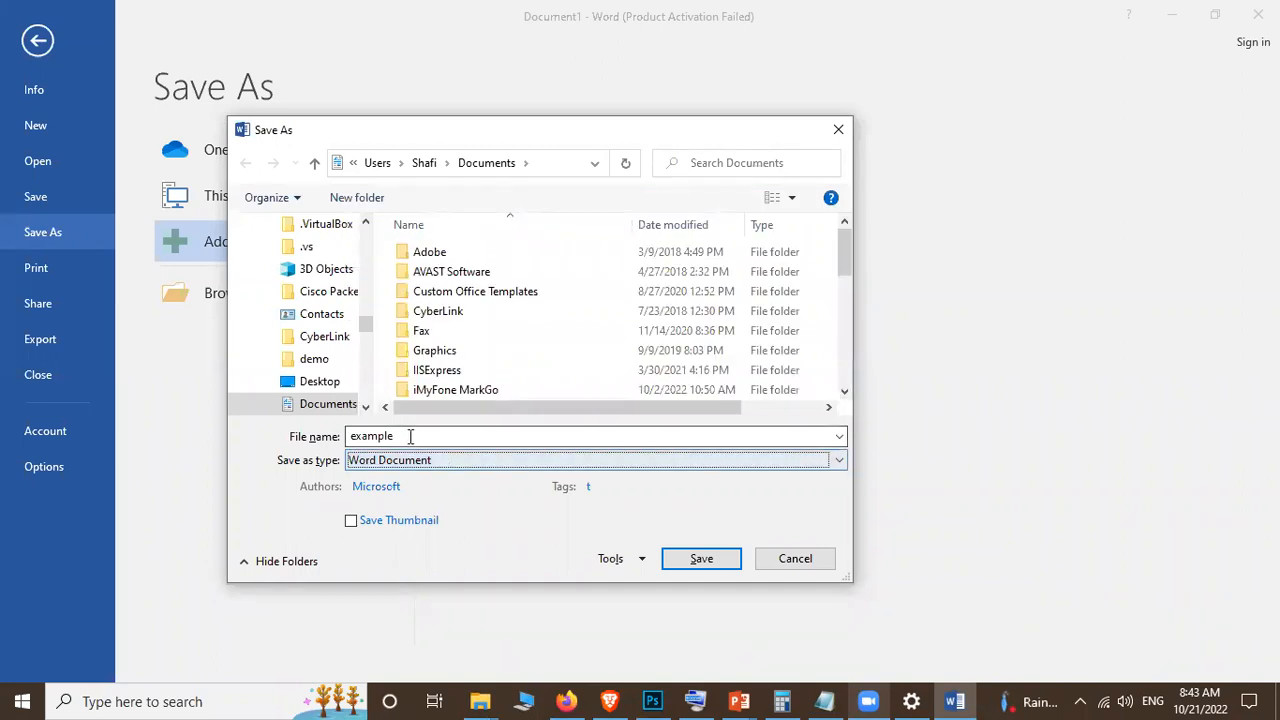
pyautogui.doubleClick(410, 436)
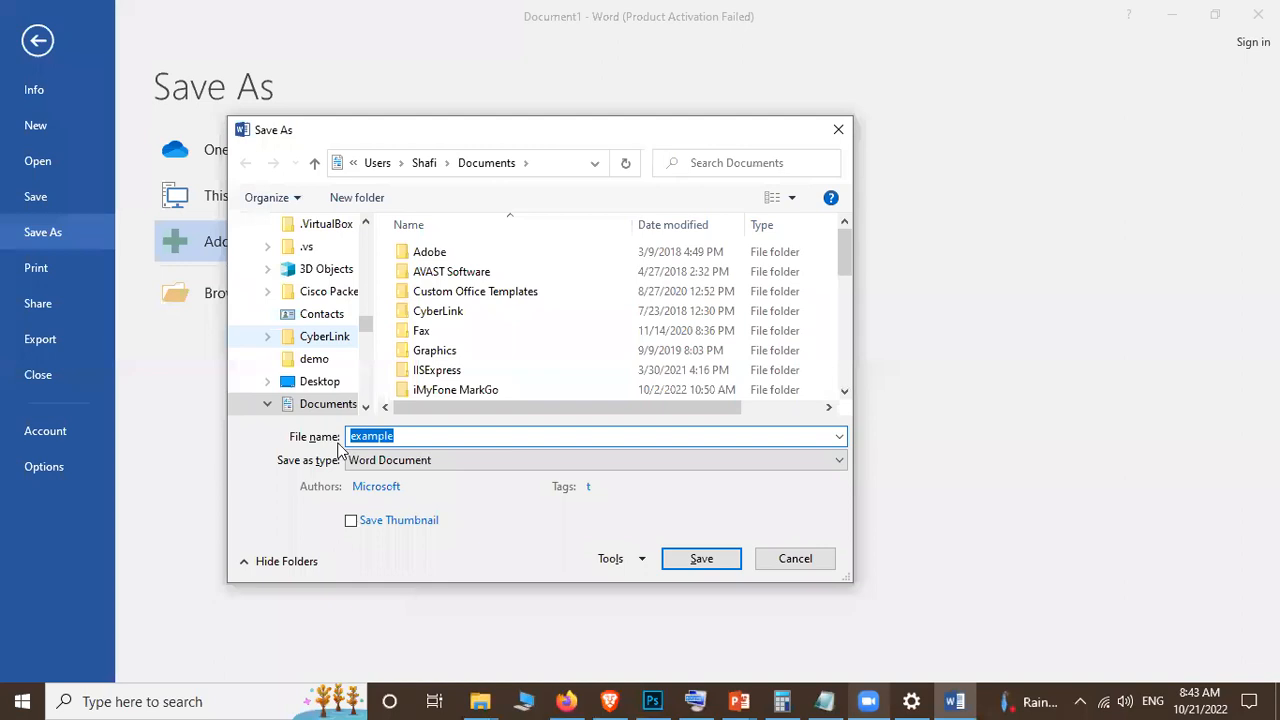
# Step: Set the document's save type to PDF, then leave the Save As dialog without saving
pyautogui.click(450, 463)
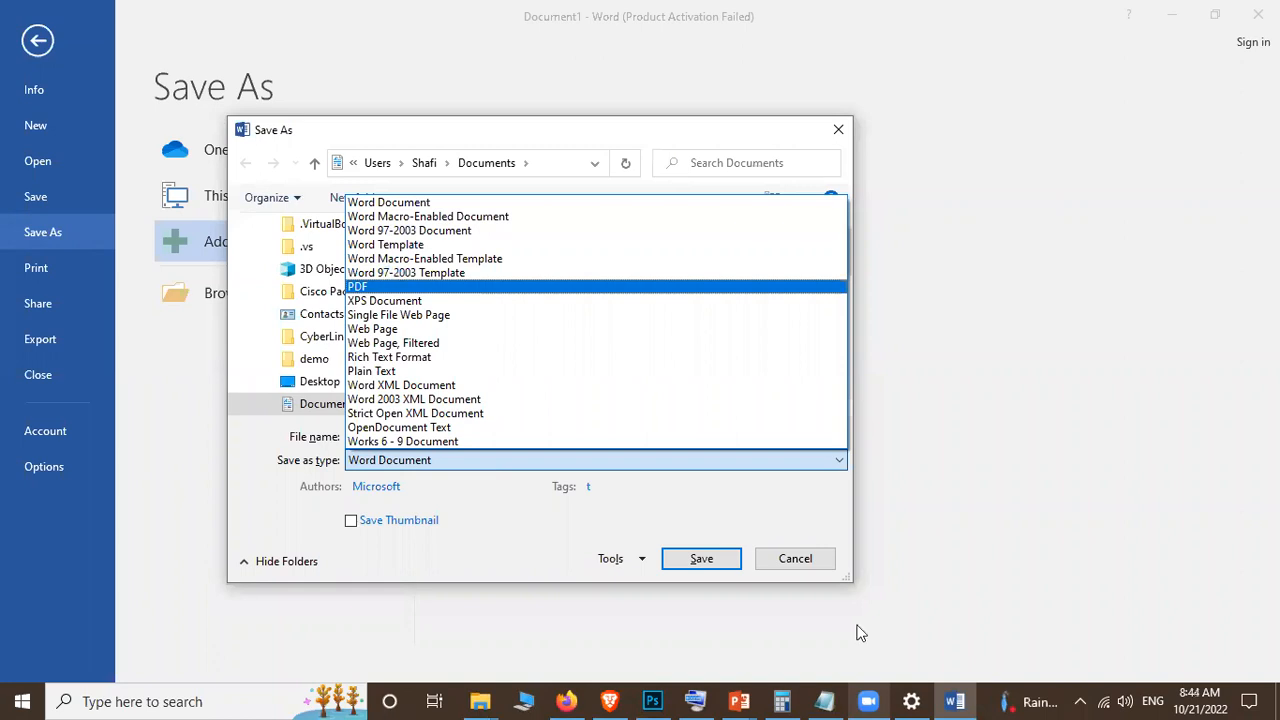
pyautogui.press('Return')
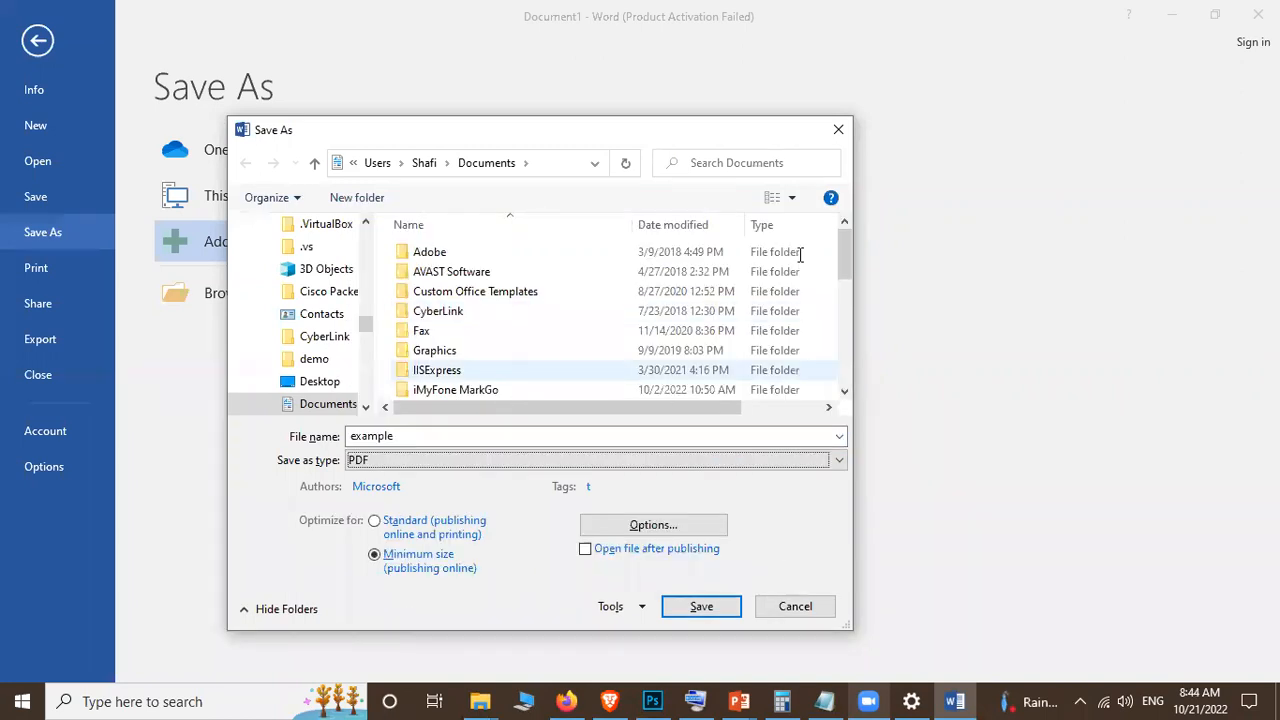
pyautogui.scroll(-5, 800, 251)
pyautogui.click(740, 616)
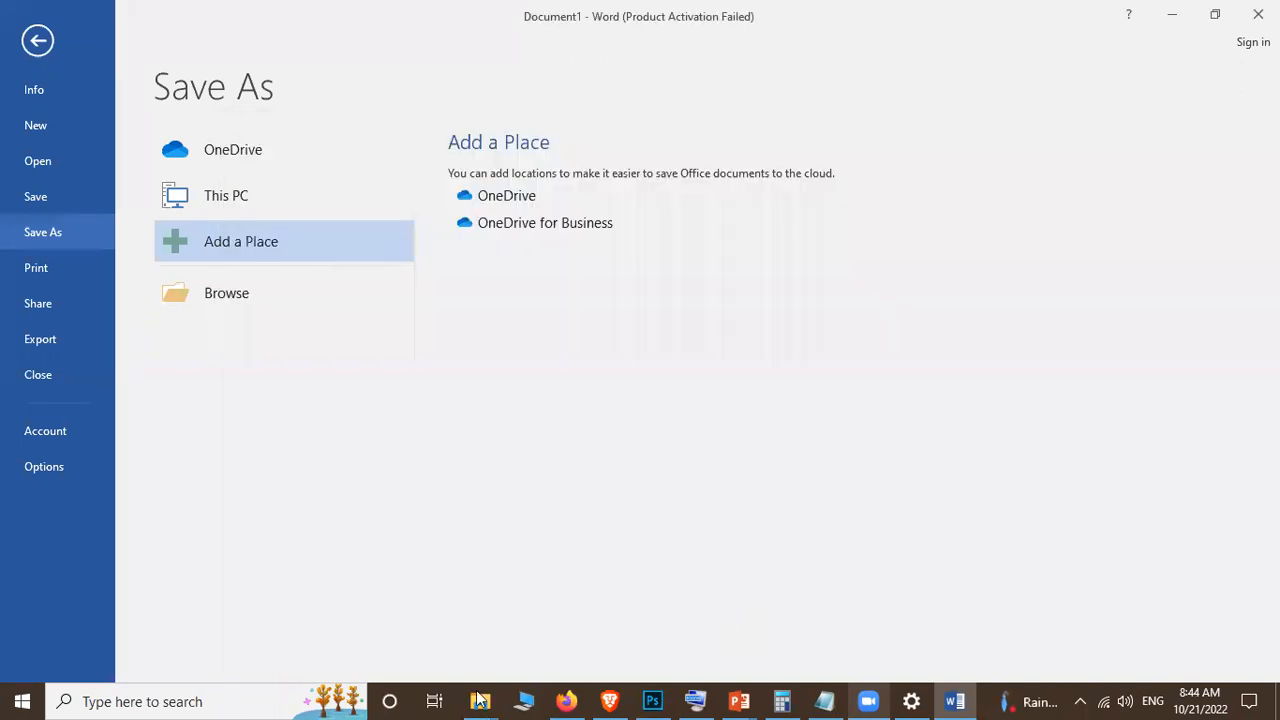
# Step: Switch to File Explorer and create a folder named MS_OFFICE on the Desktop
pyautogui.click(431, 641)
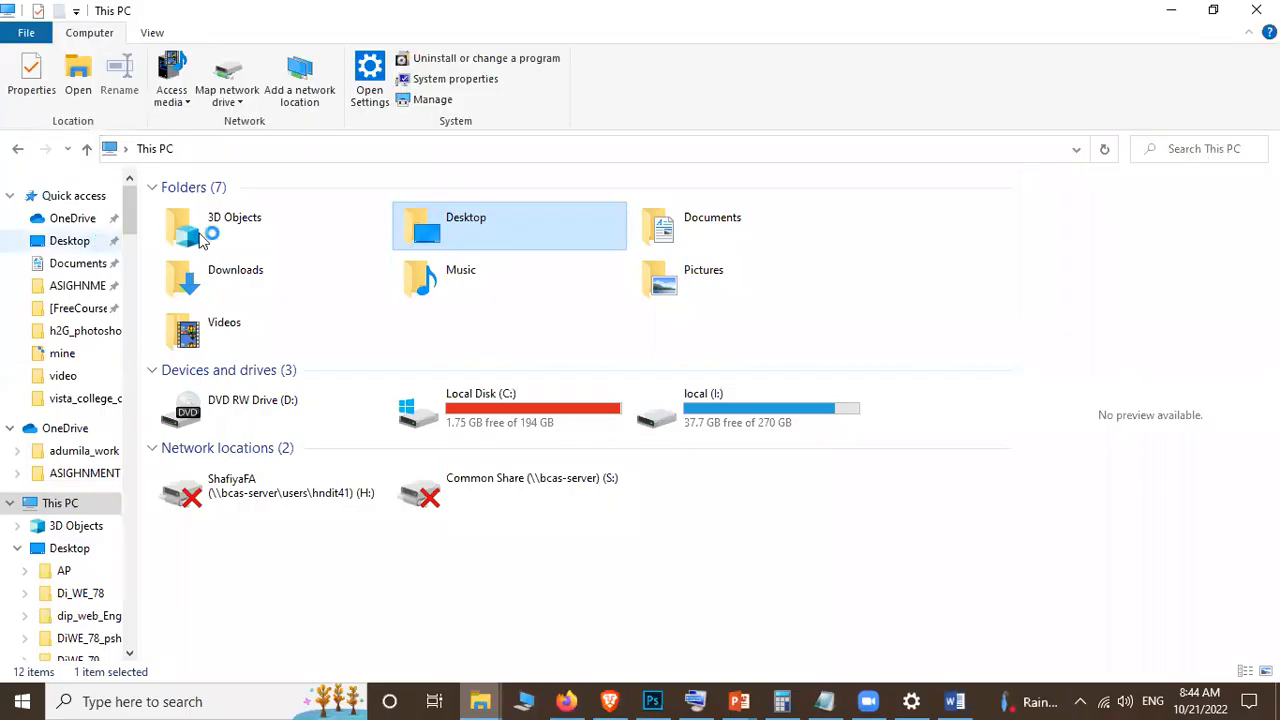
pyautogui.click(103, 241)
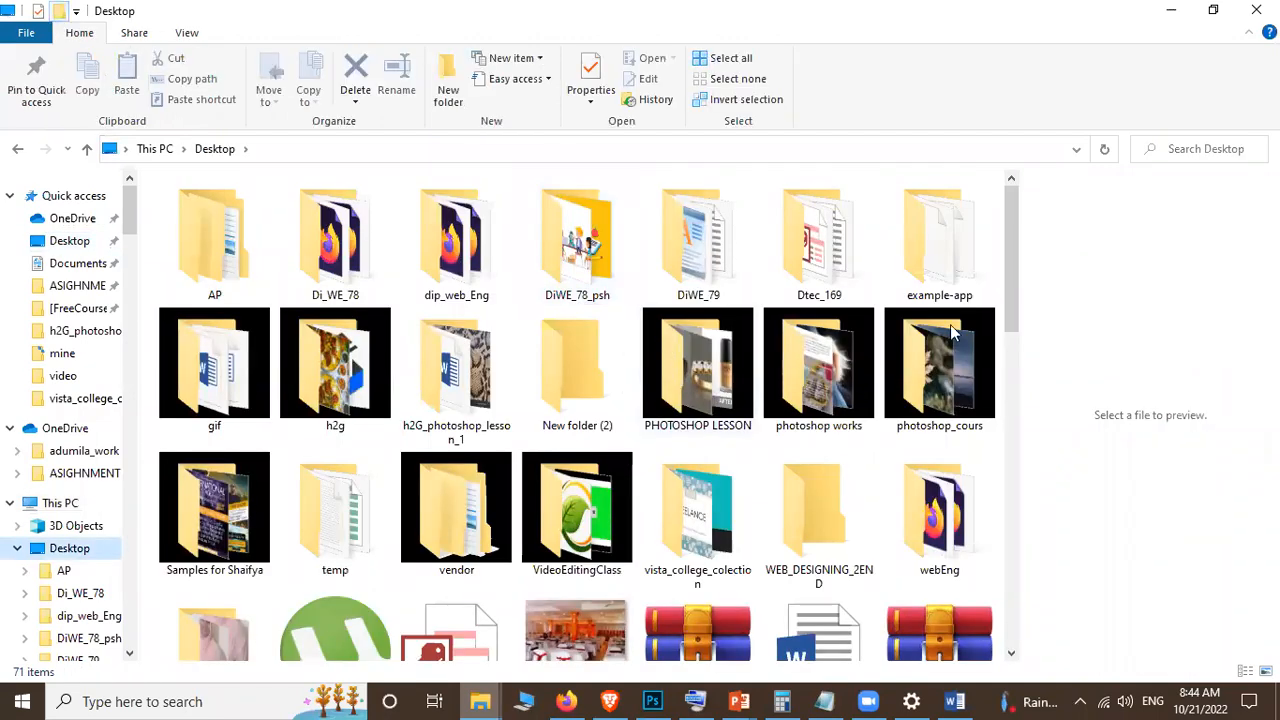
pyautogui.hotkey('ctrl', 'shift', 'n')
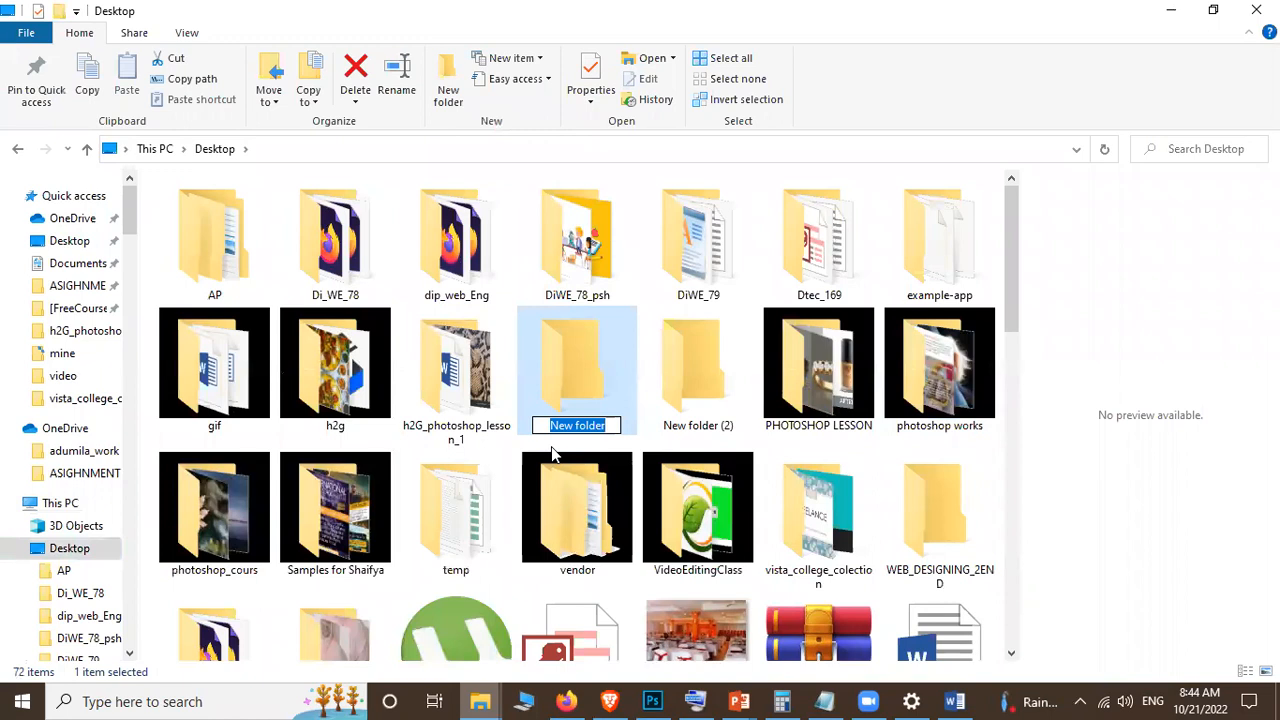
pyautogui.write('MS_OFFICE')
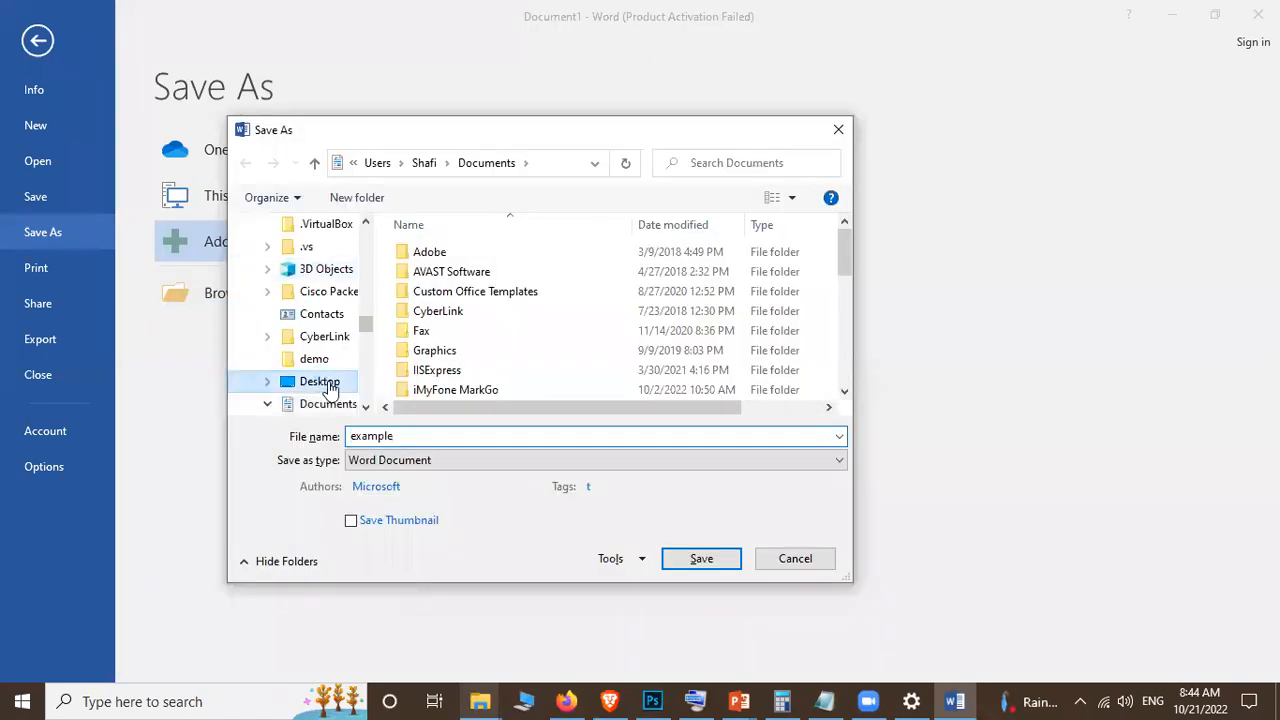
# Step: Choose the MS_OFFICE folder on the Desktop as the save location in Word's Save As dialog
pyautogui.click(327, 385)
pyautogui.scroll(-2, 853, 265)
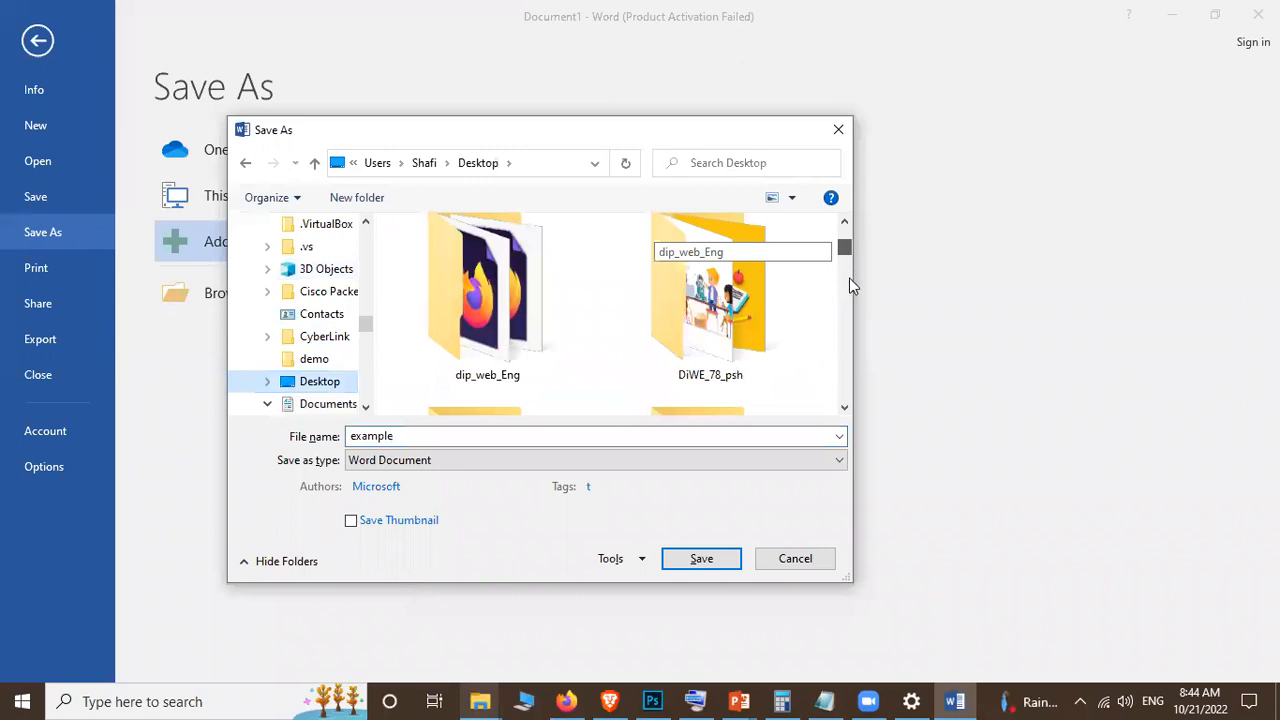
pyautogui.scroll(-1, 847, 291)
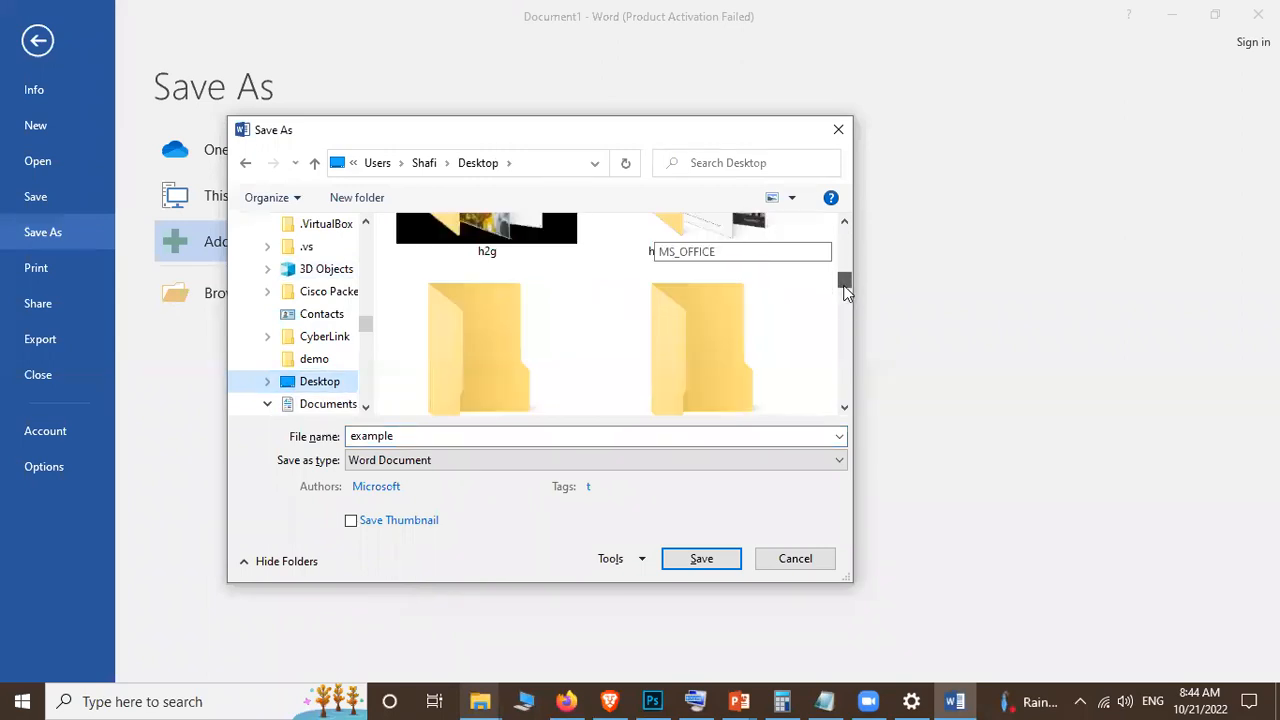
pyautogui.scroll(-1, 450, 321)
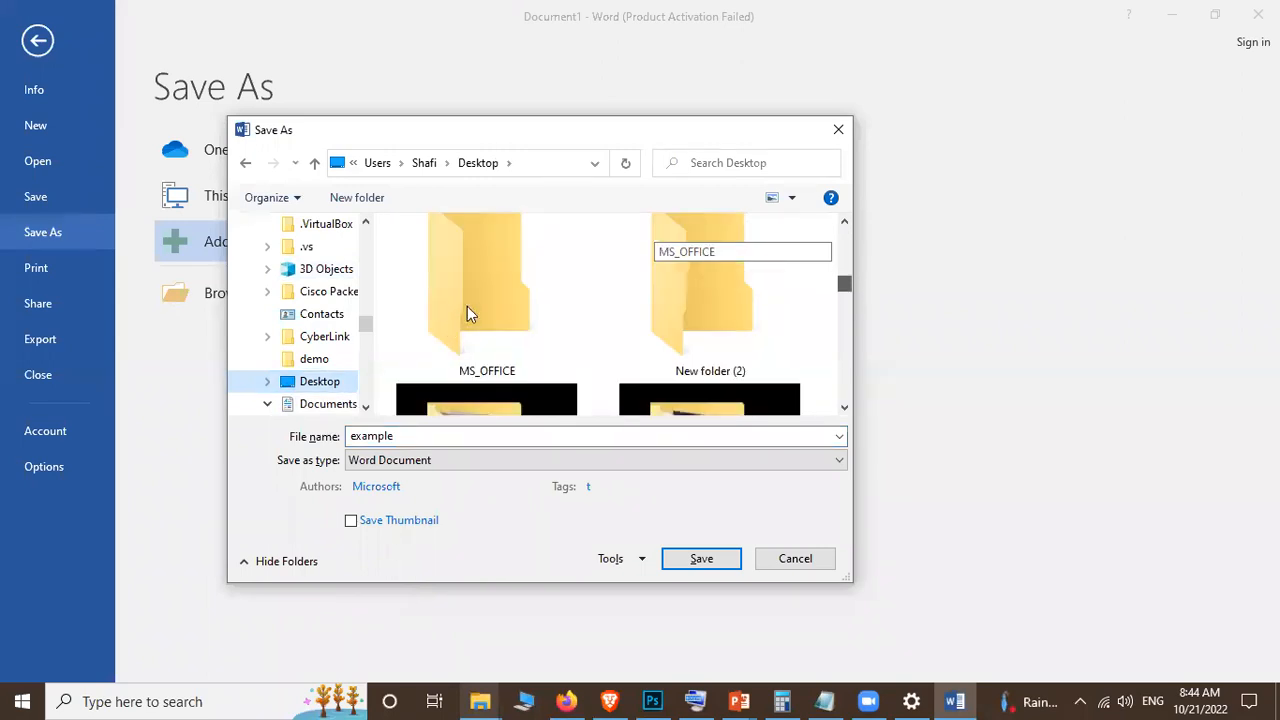
pyautogui.click(467, 306)
pyautogui.doubleClick(468, 308)
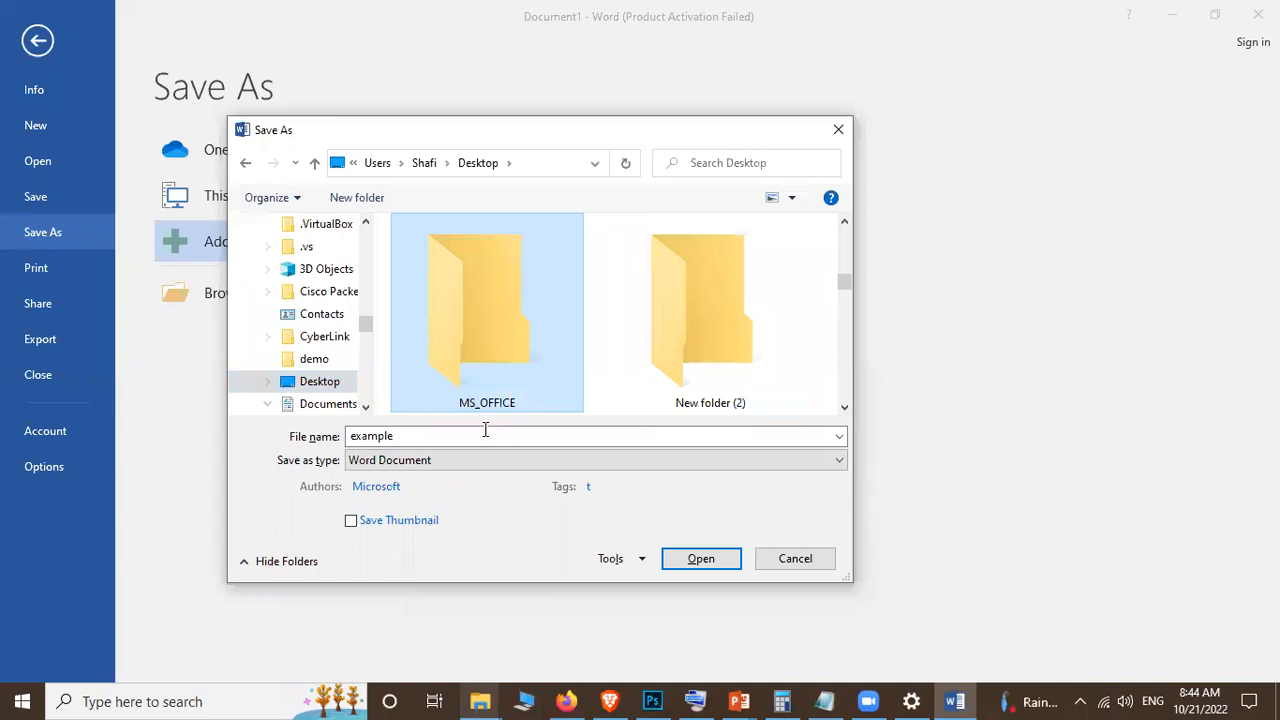
# Step: Save the document as a Word Document named My_First_Document
pyautogui.click(416, 431)
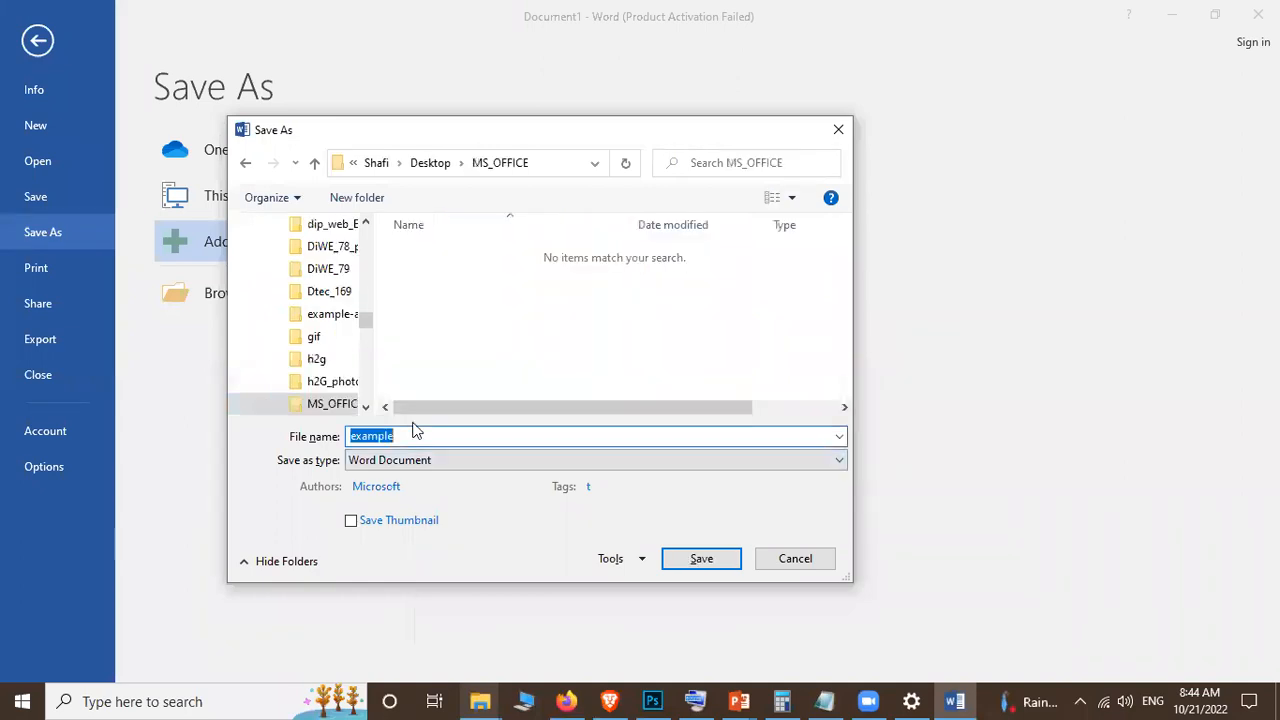
pyautogui.write('My_First_Document')
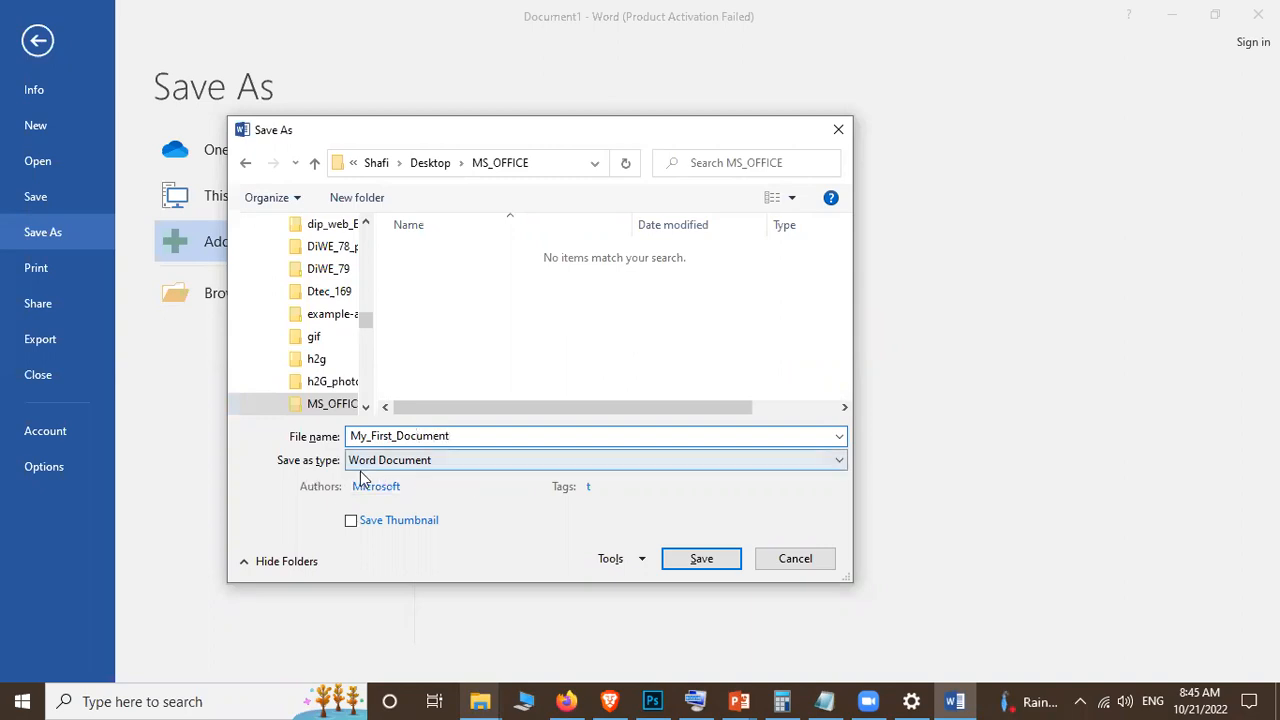
pyautogui.click(720, 559)
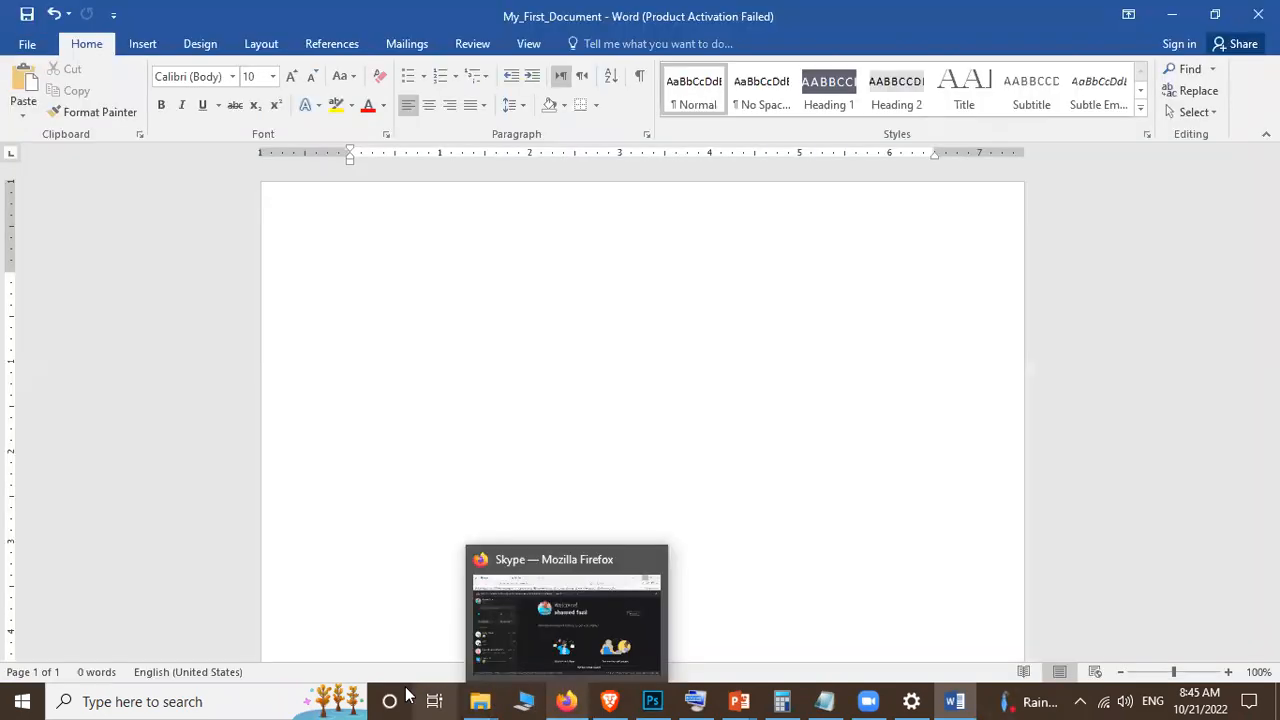
# Step: Switch to File Explorer, open the MS_OFFICE folder on the Desktop and show its contents as large thumbnails
pyautogui.click(372, 593)
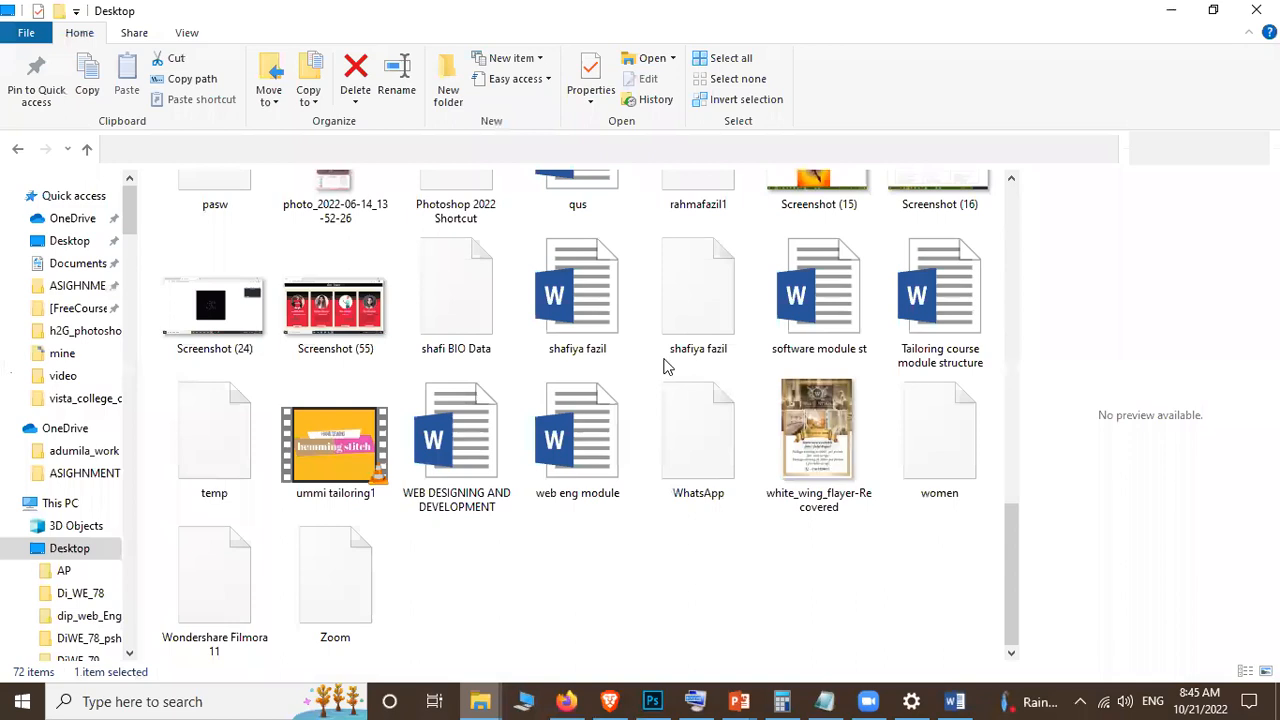
pyautogui.scroll(2, 665, 362)
pyautogui.scroll(5, 760, 330)
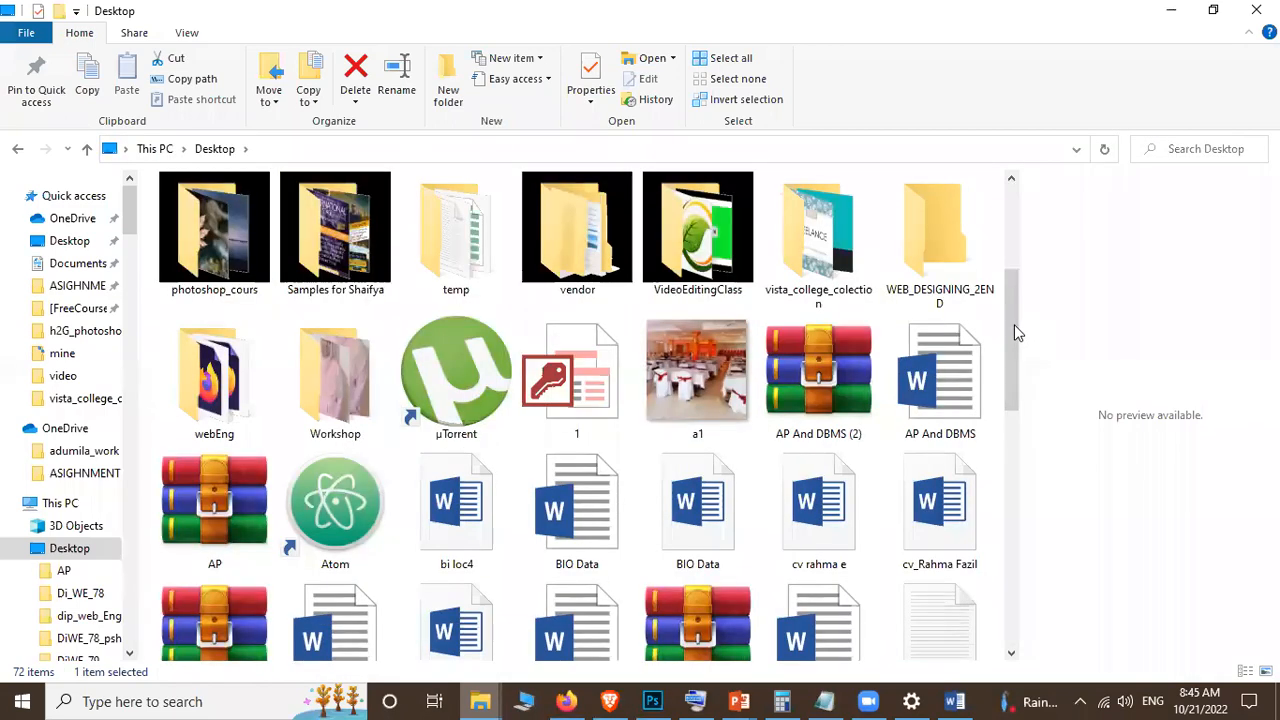
pyautogui.moveTo(1014, 324); pyautogui.dragTo(1014, 268)
pyautogui.scroll(3, 555, 392)
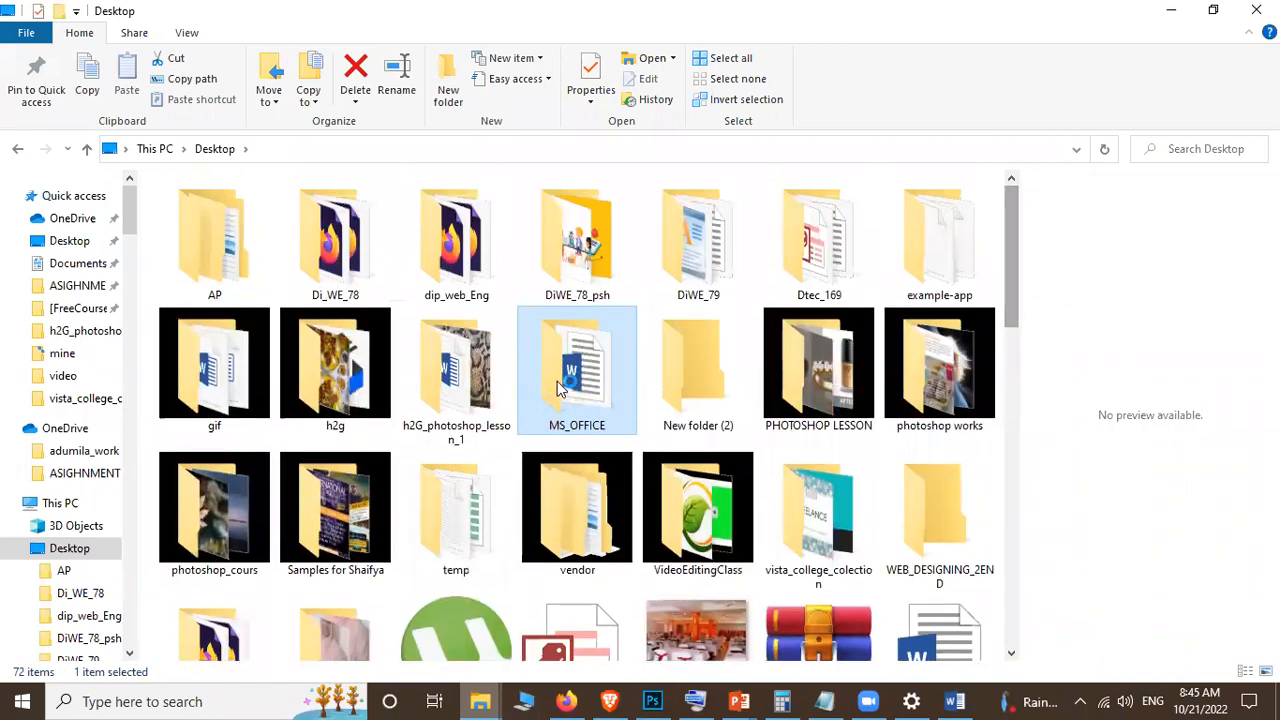
pyautogui.doubleClick(560, 388)
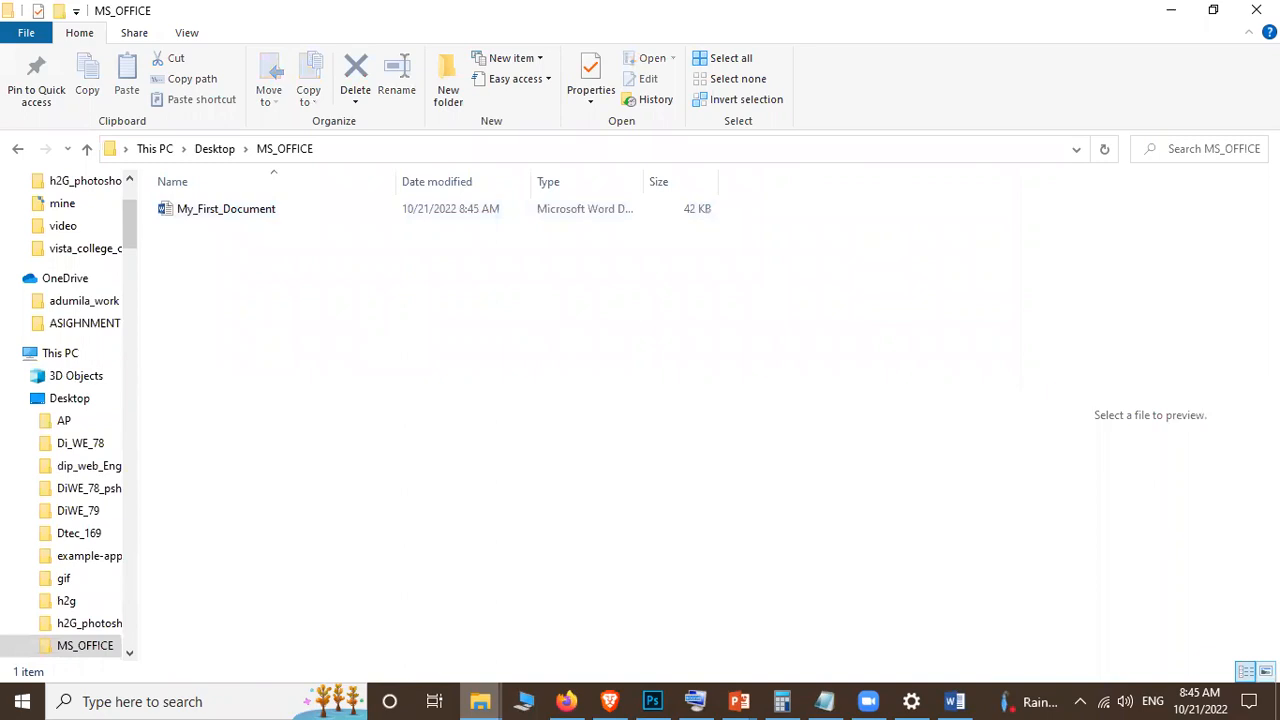
pyautogui.click(1266, 672)
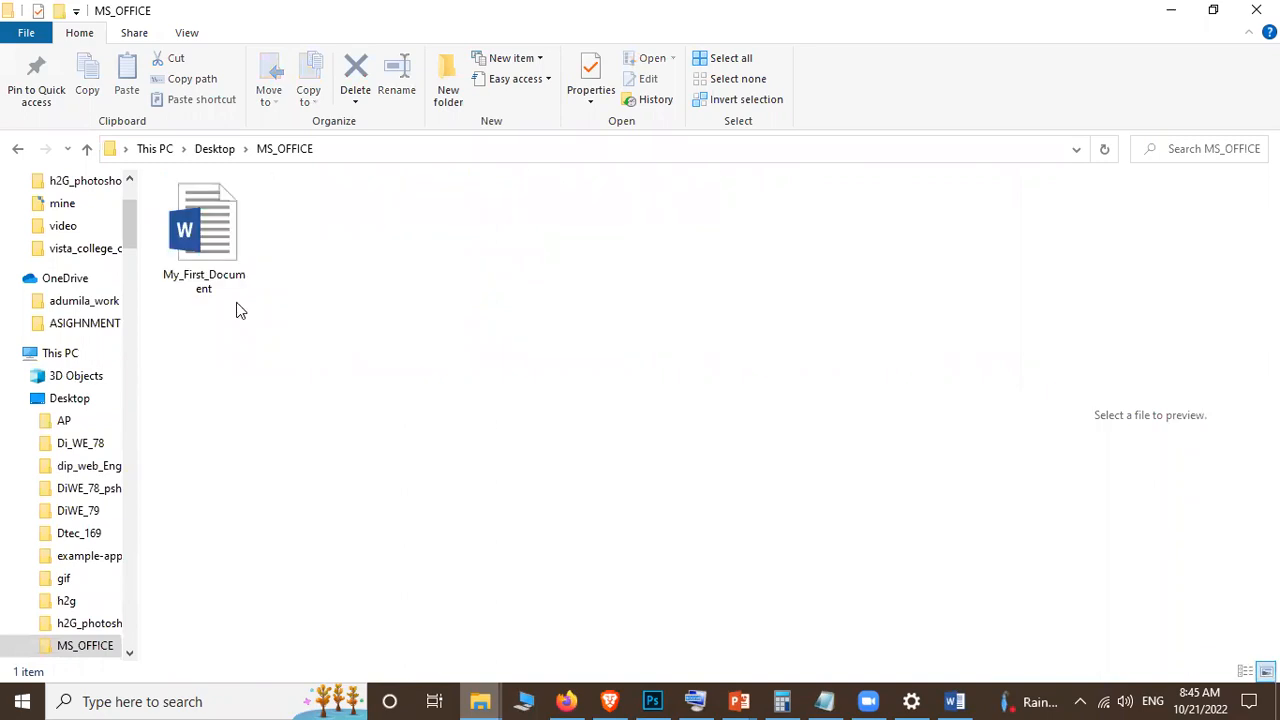
# Step: Show the file properties of My_First_Document to examine its file type
pyautogui.click(203, 249)
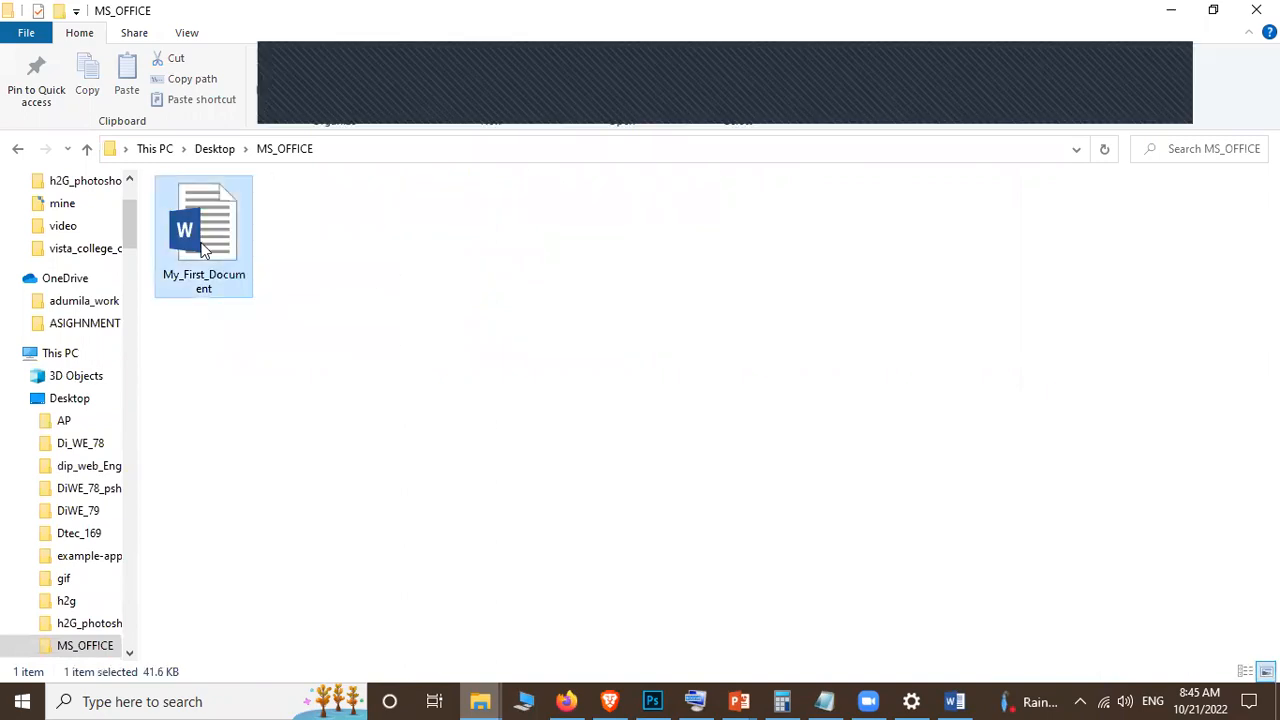
pyautogui.hotkey('shift', 'F10')
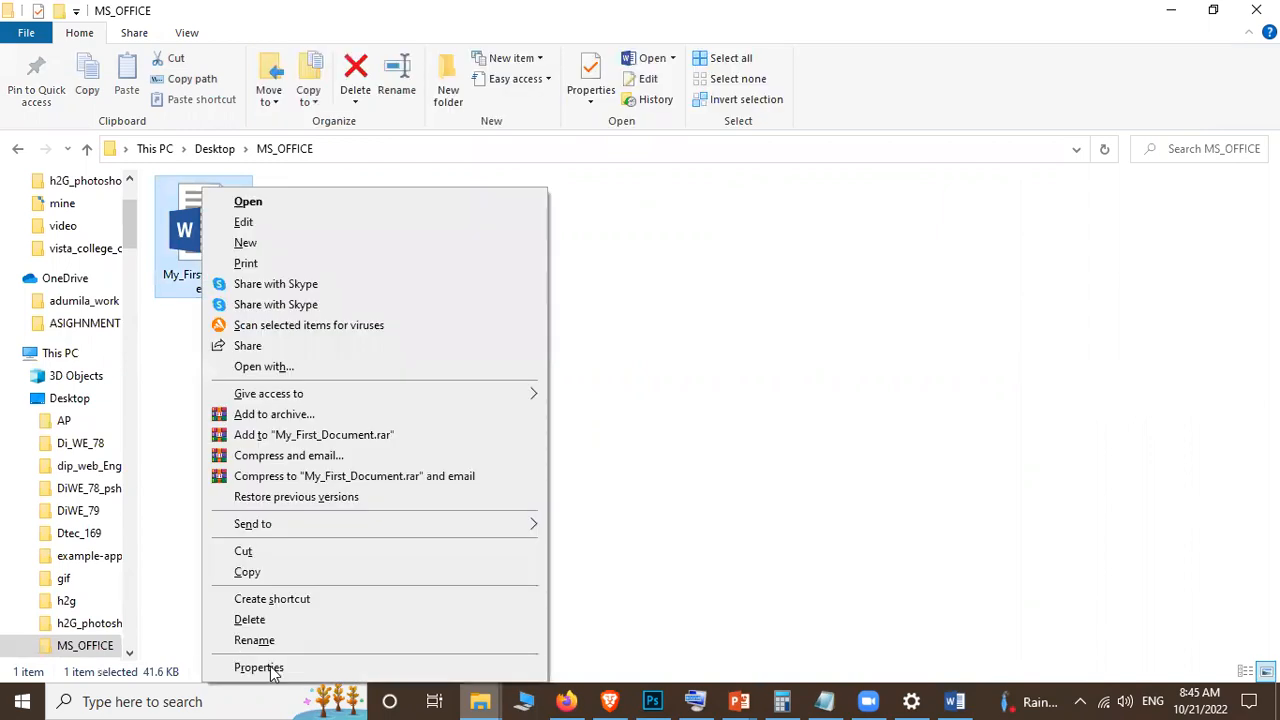
pyautogui.press('Escape')
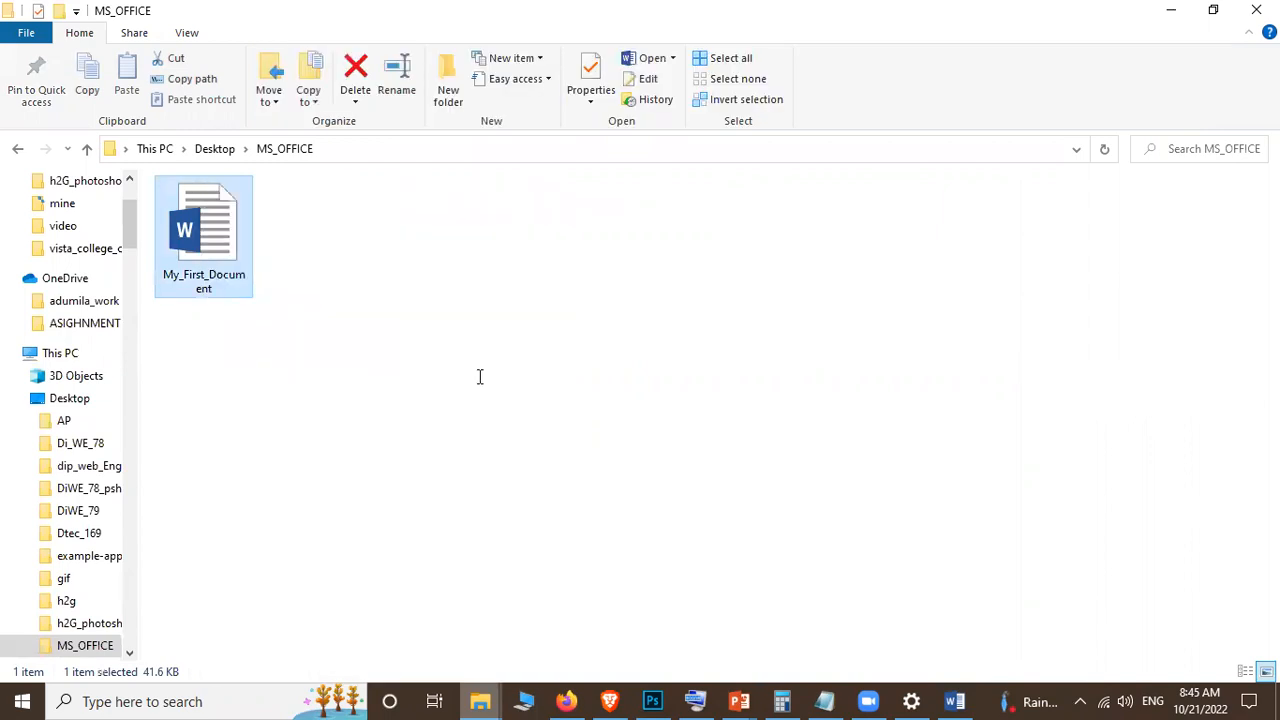
pyautogui.hotkey('alt', 'Return')
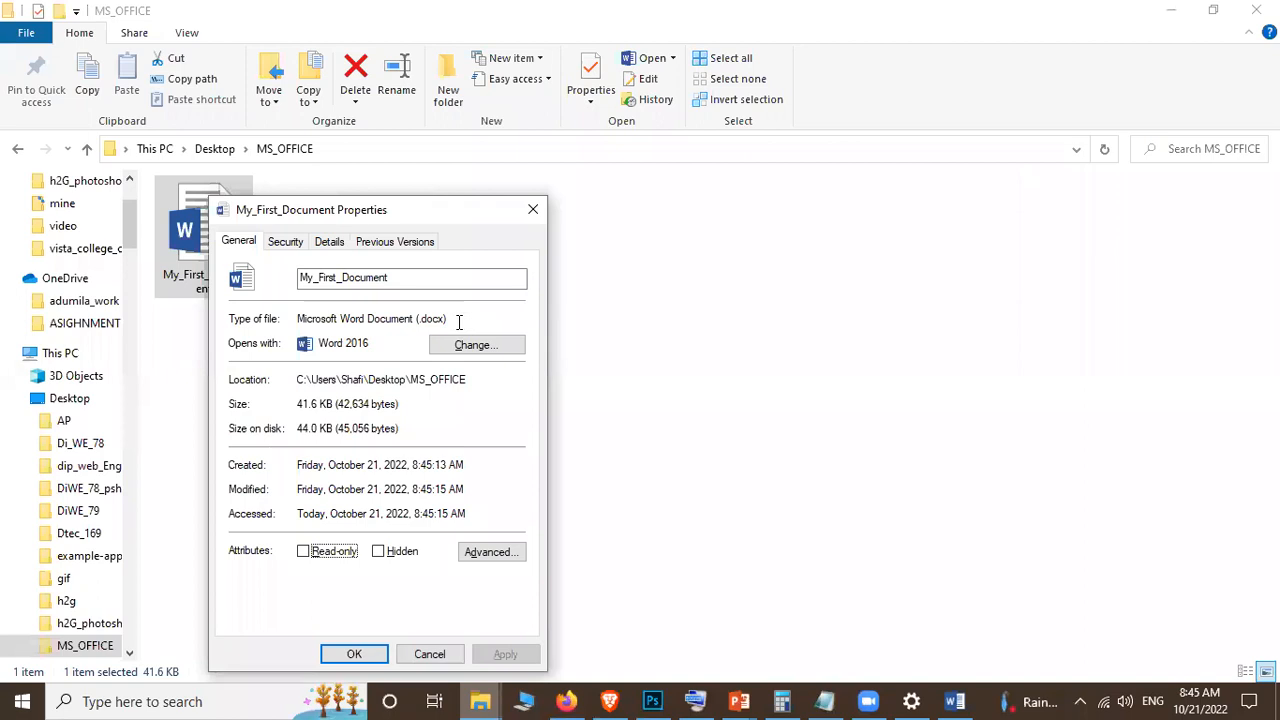
# Step: Close the properties, return to Word and save a PDF copy of My_First_Document in the MS_OFFICE folder
pyautogui.click(432, 658)
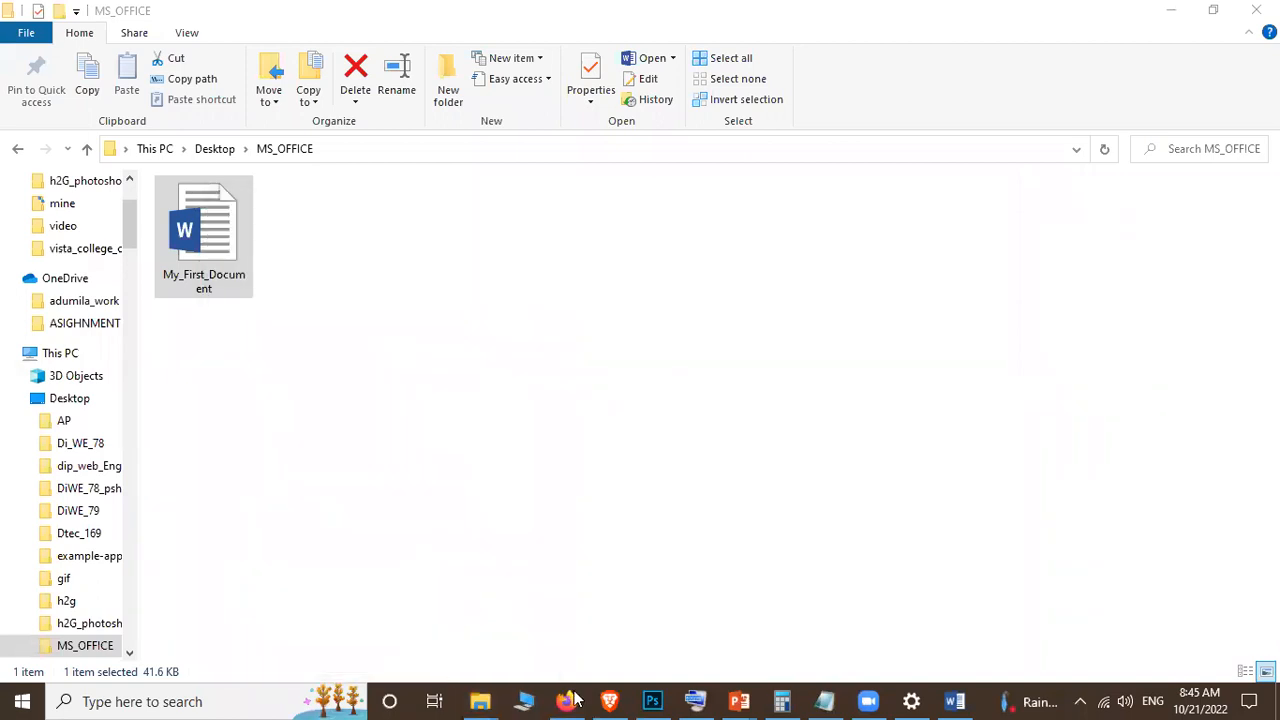
pyautogui.click(954, 701)
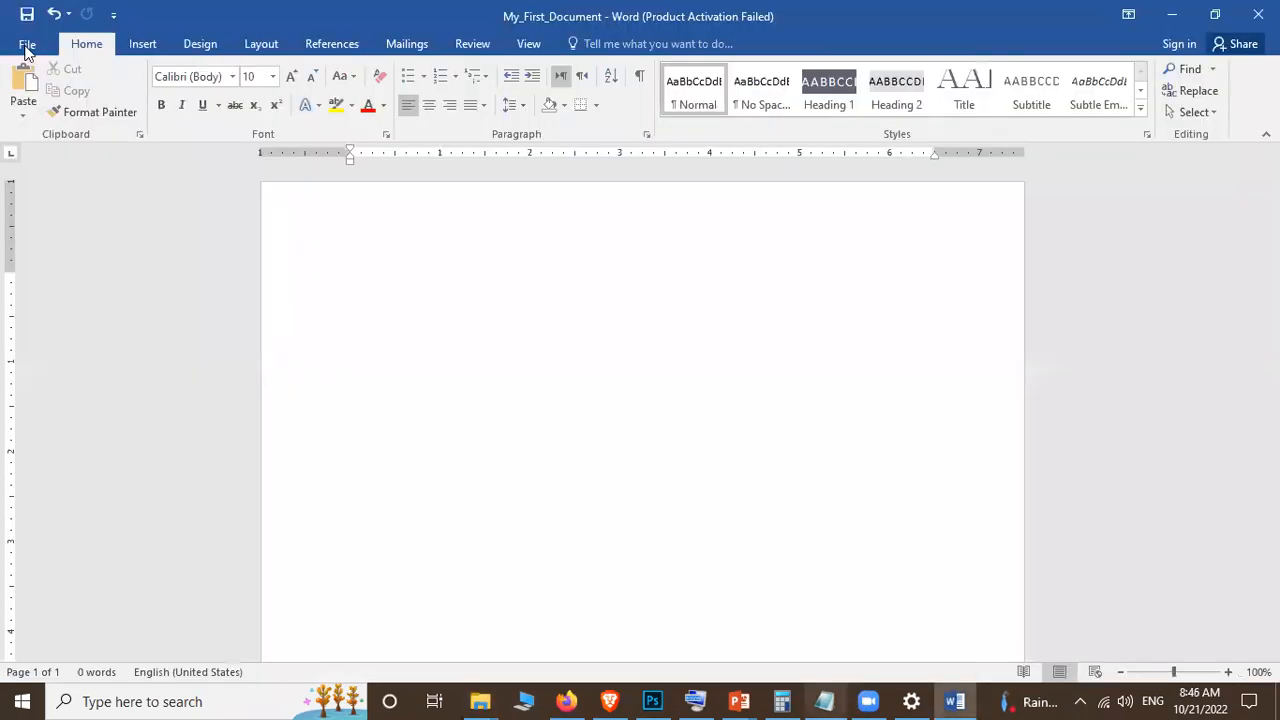
pyautogui.click(26, 46)
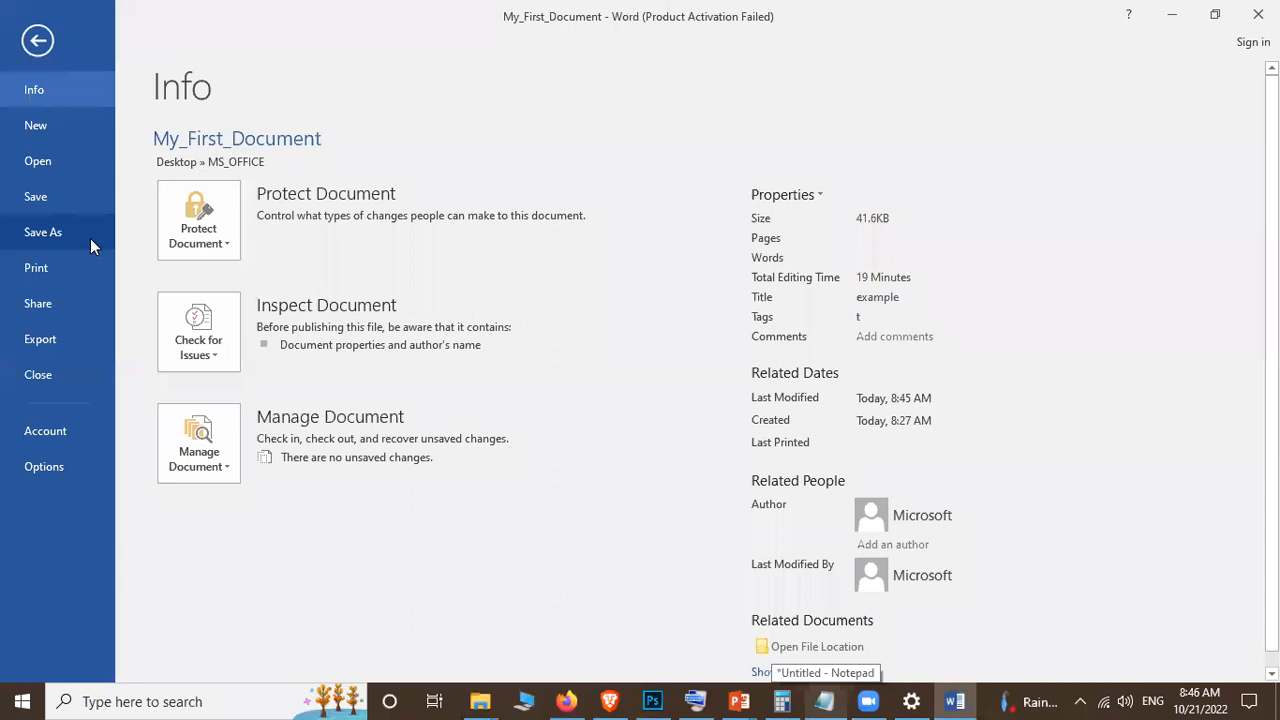
pyautogui.click(90, 240)
pyautogui.click(272, 302)
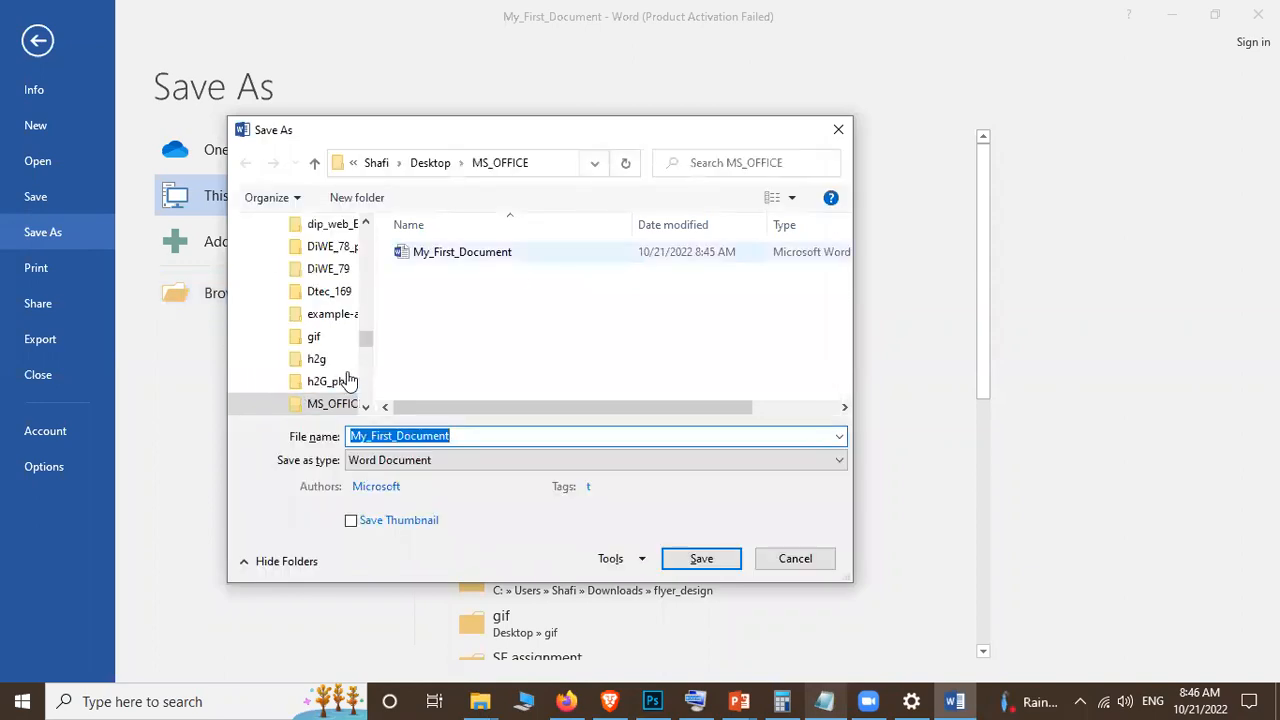
pyautogui.click(477, 466)
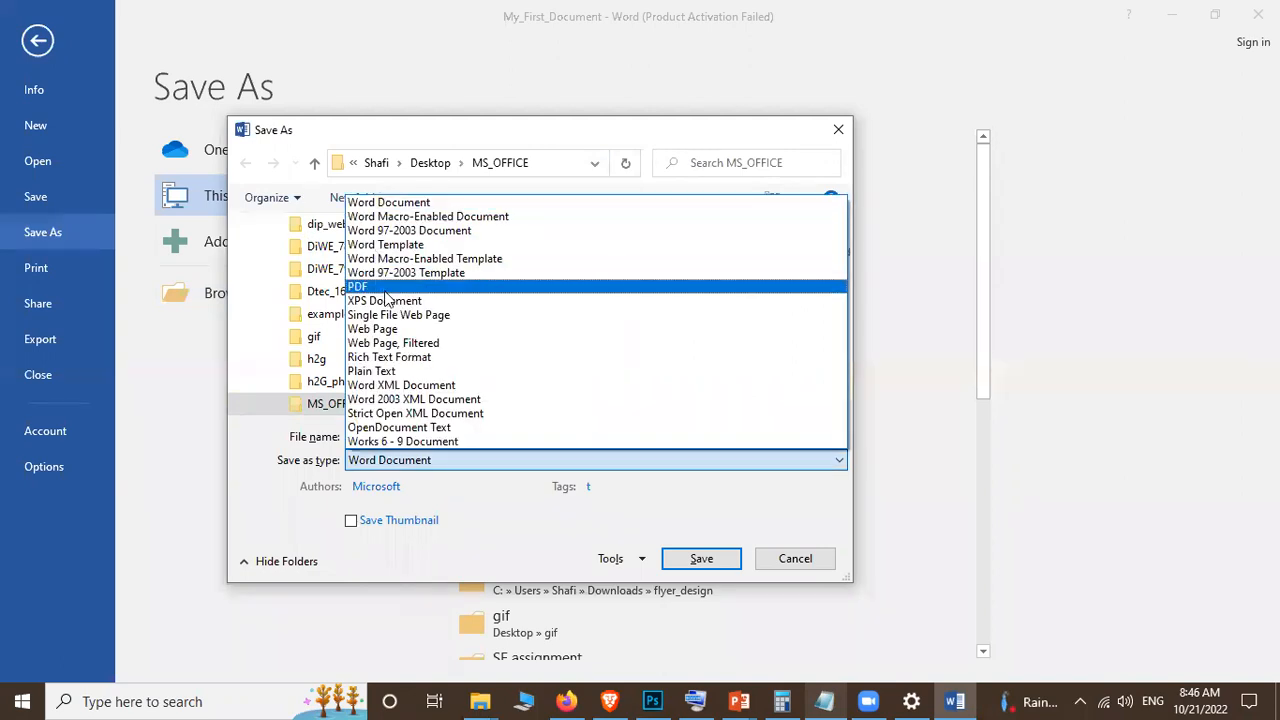
pyautogui.click(386, 288)
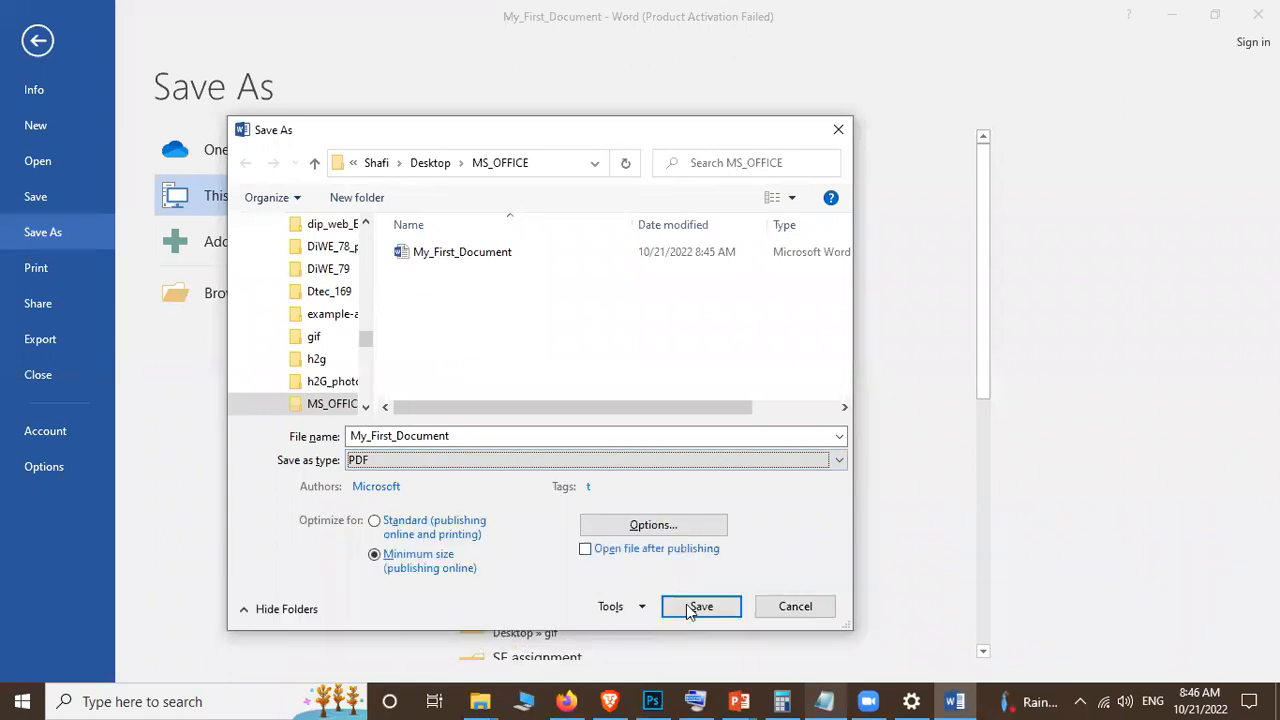
pyautogui.click(699, 607)
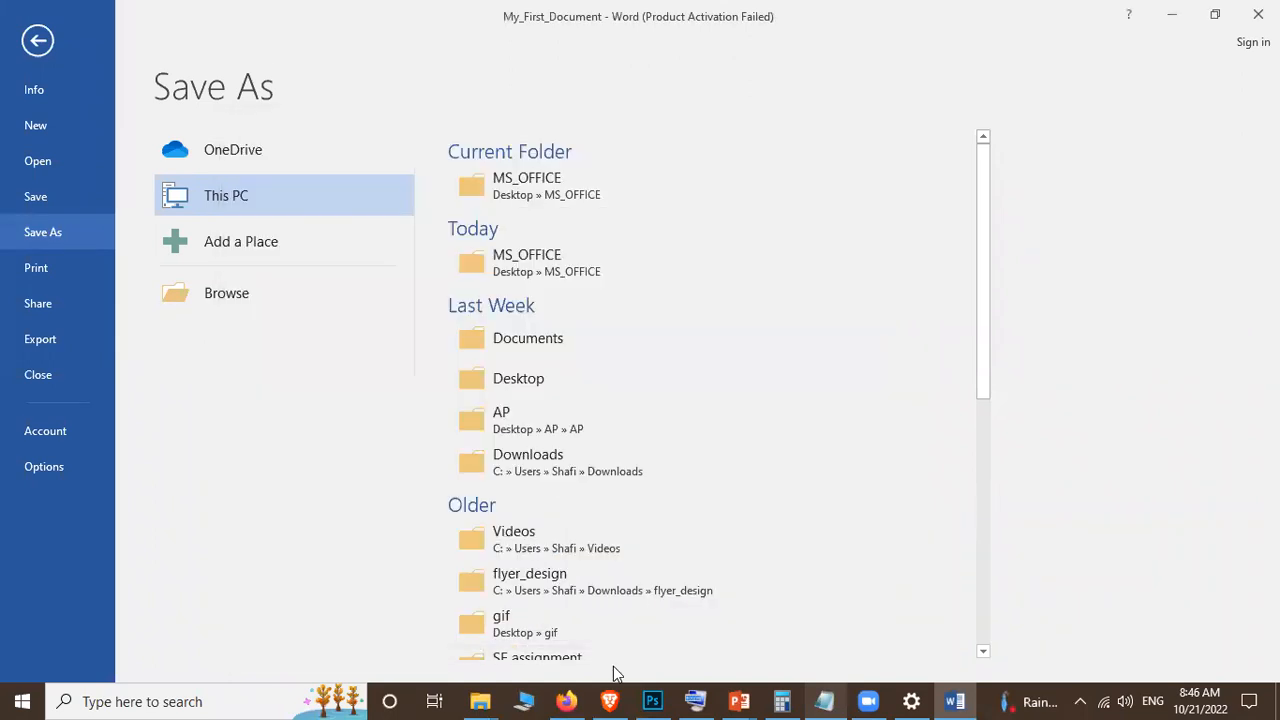
# Step: Switch to File Explorer and examine the file type of the My_First_Document PDF copy in its properties
pyautogui.click(480, 701)
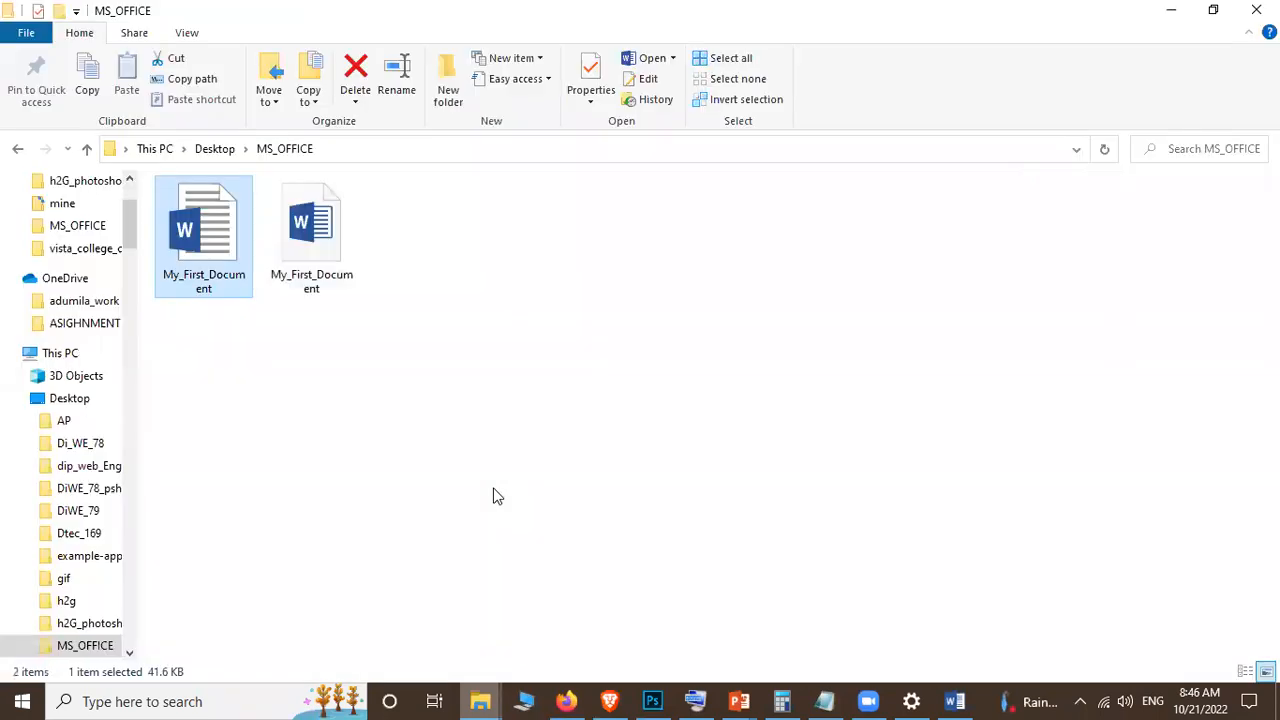
pyautogui.click(310, 258)
pyautogui.rightClick(310, 255)
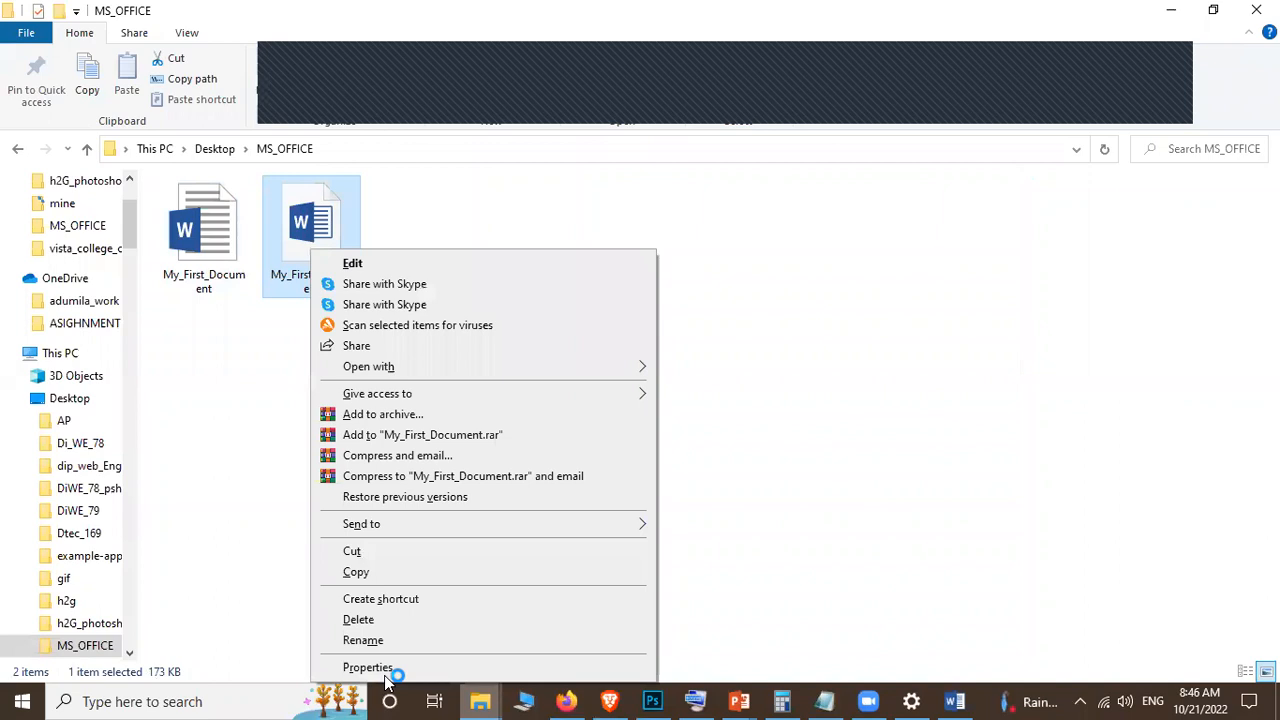
pyautogui.click(368, 667)
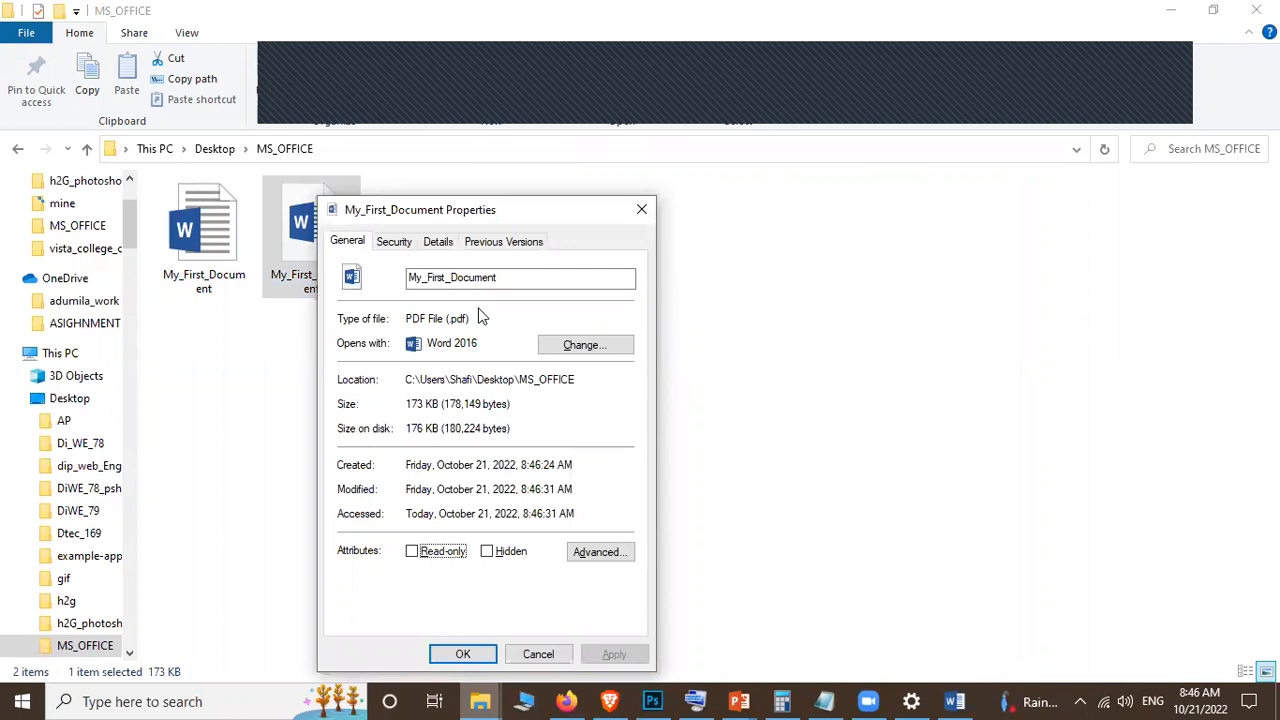
pyautogui.click(641, 212)
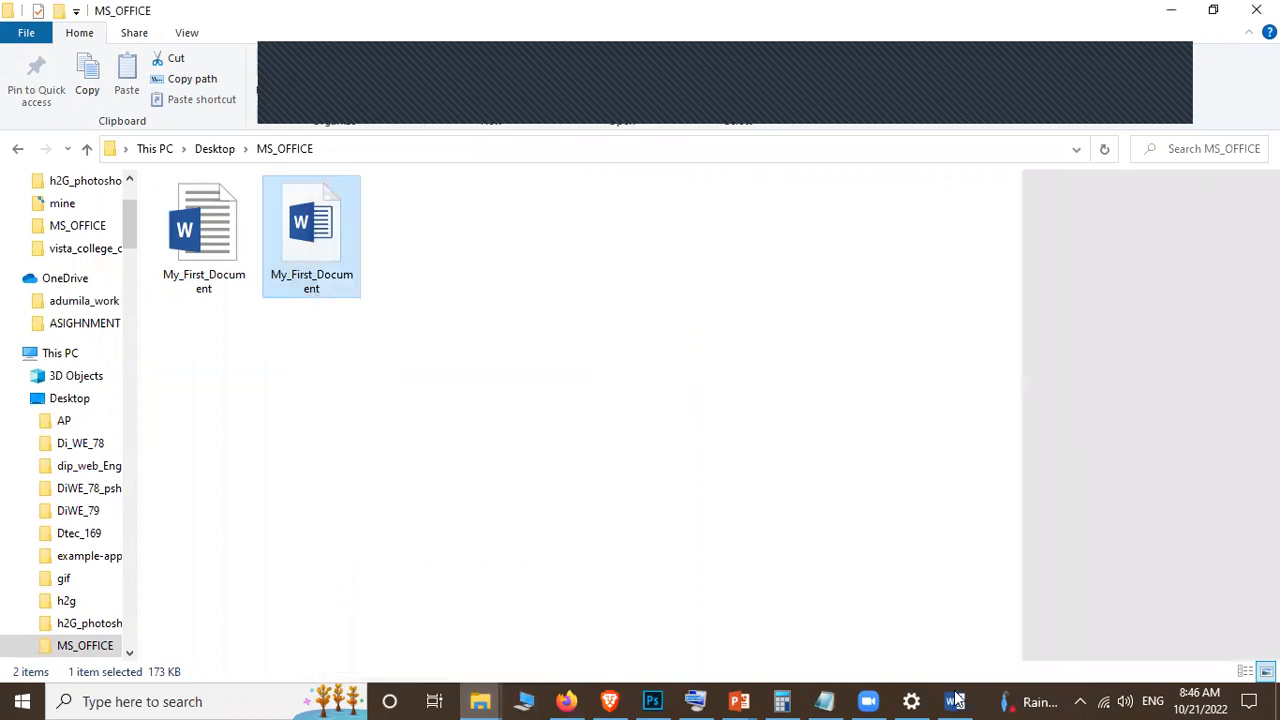
# Step: Return to Word and review the document's print settings, including page orientation and which pages to print
pyautogui.moveTo(958, 700)
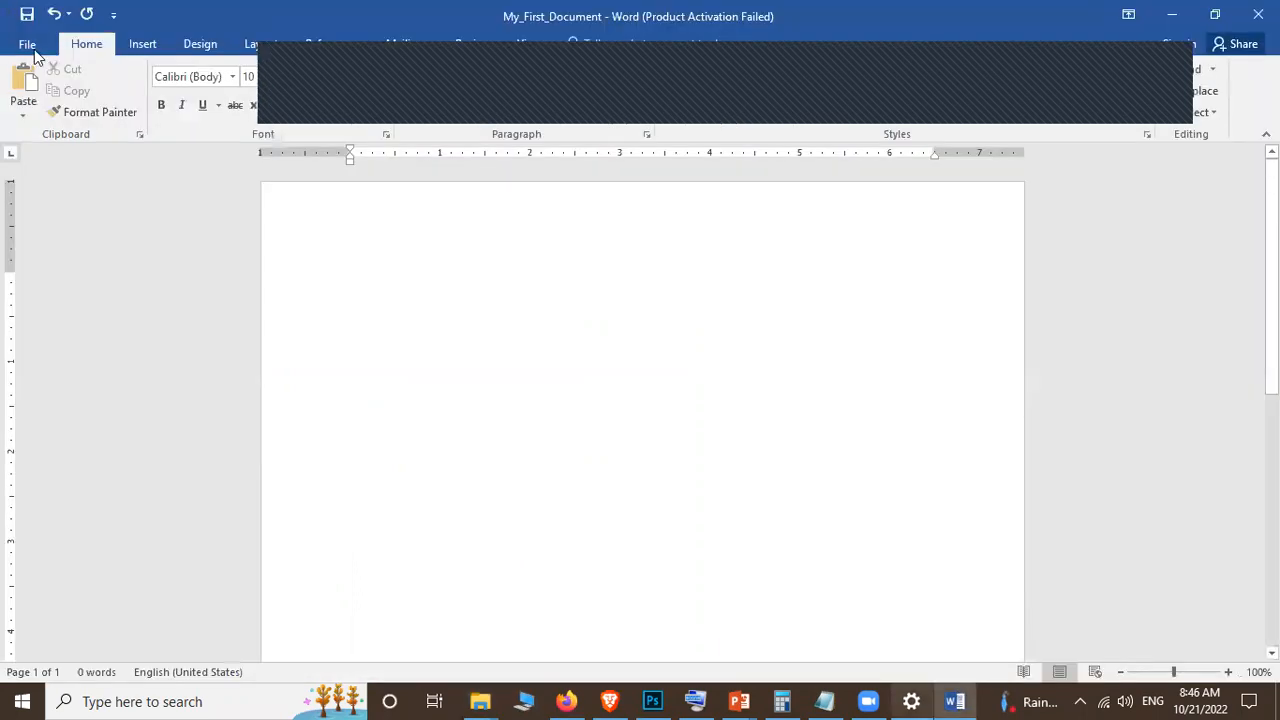
pyautogui.click(27, 44)
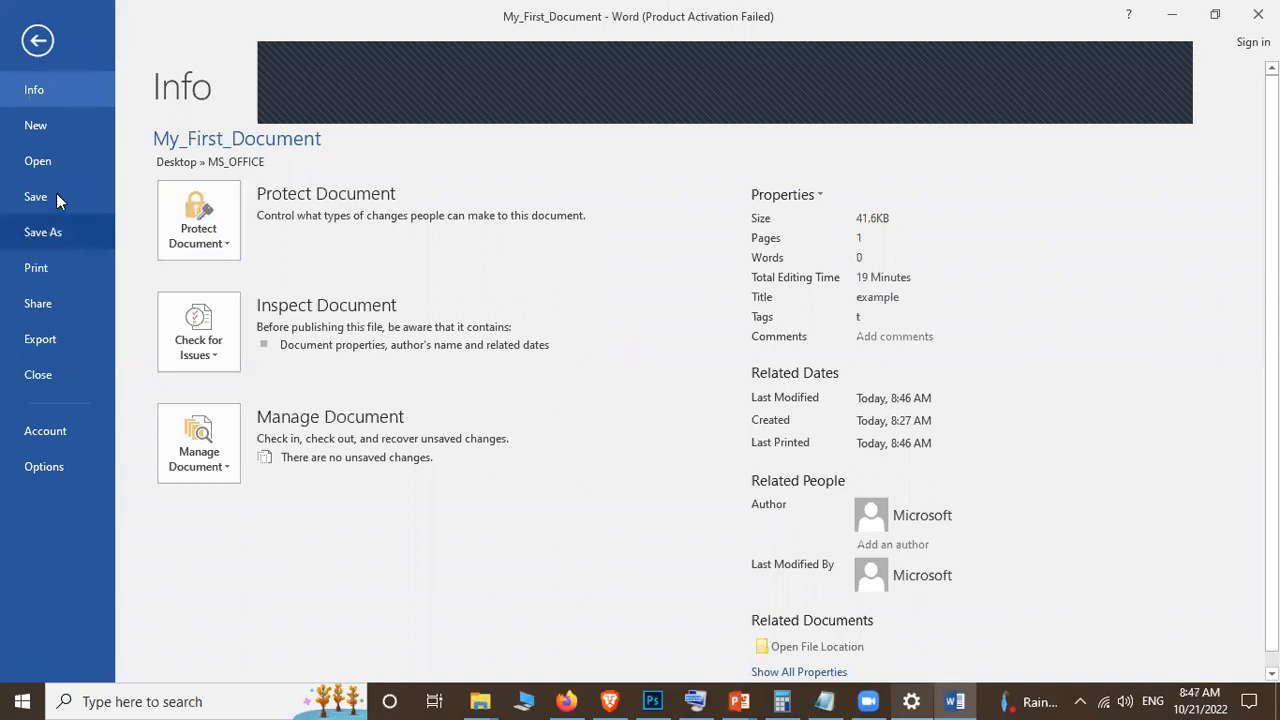
pyautogui.click(75, 283)
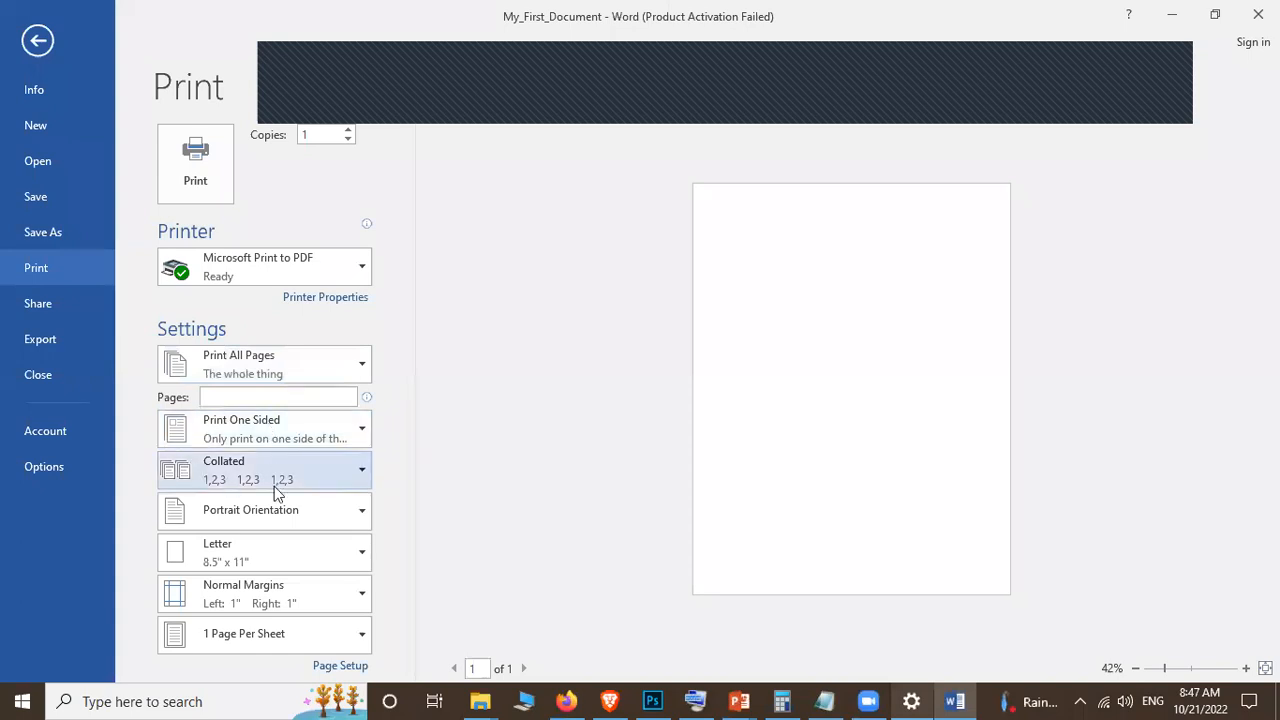
pyautogui.click(358, 516)
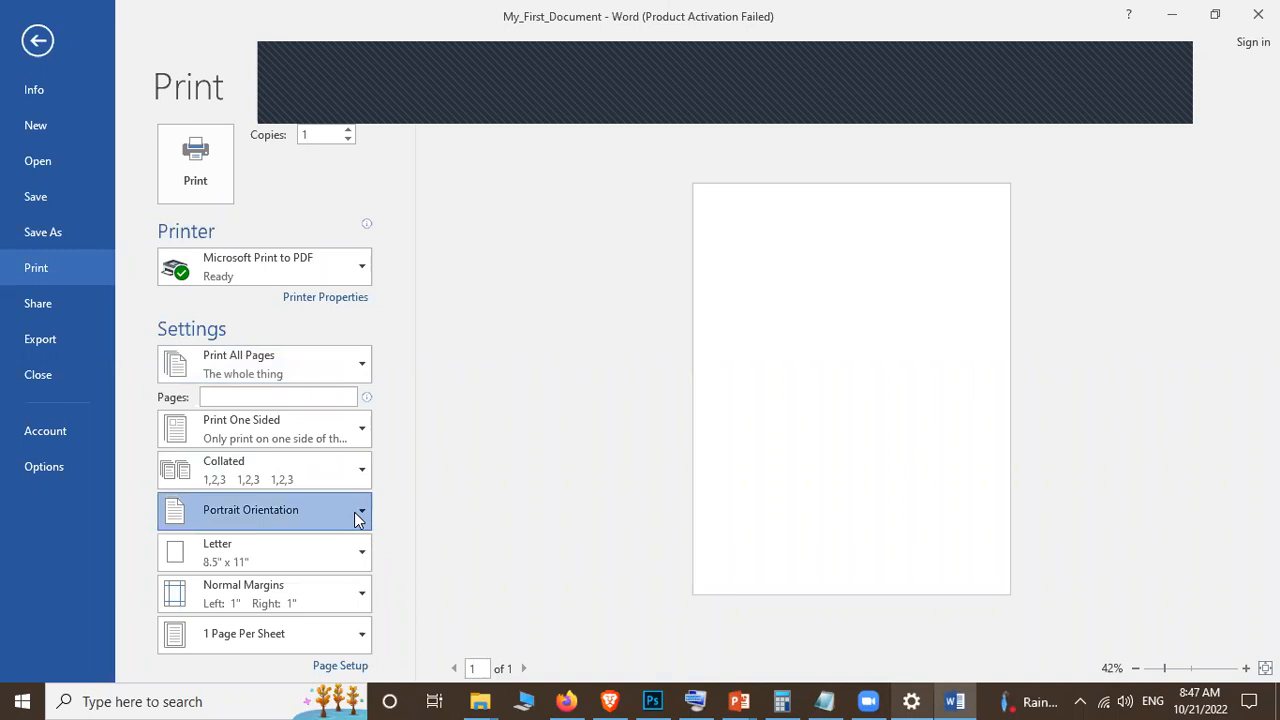
pyautogui.click(354, 512)
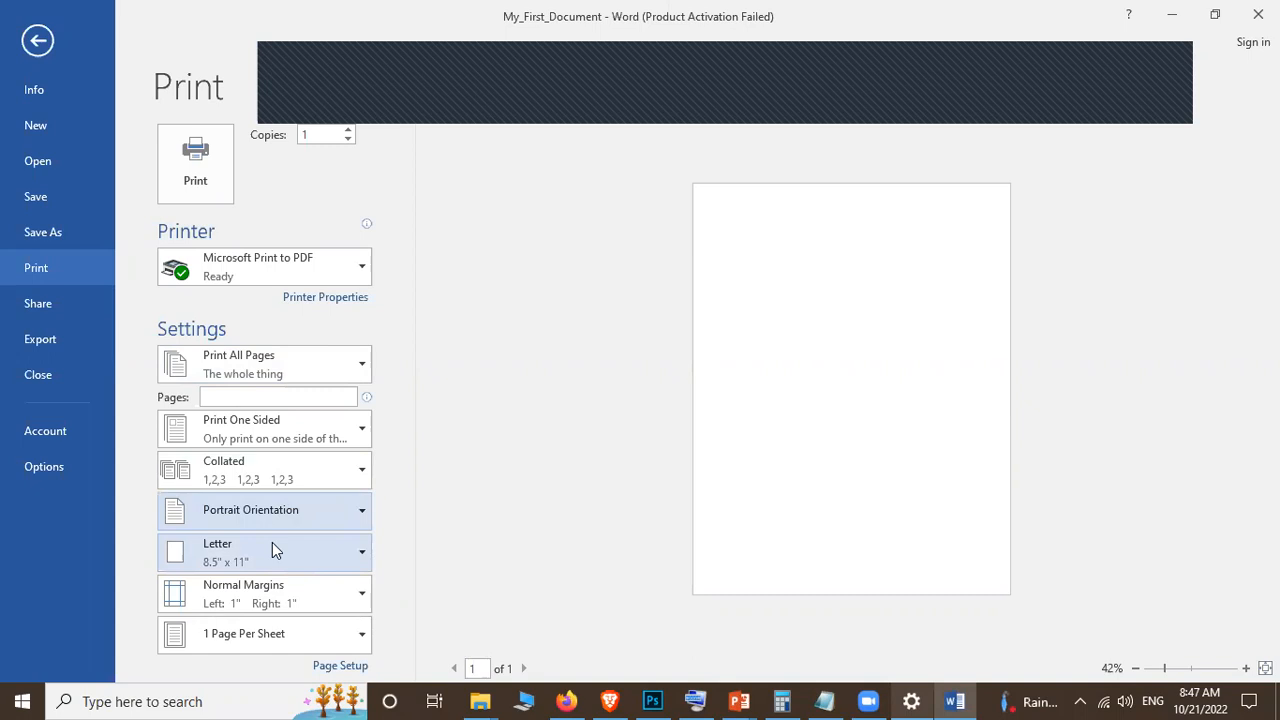
pyautogui.click(365, 369)
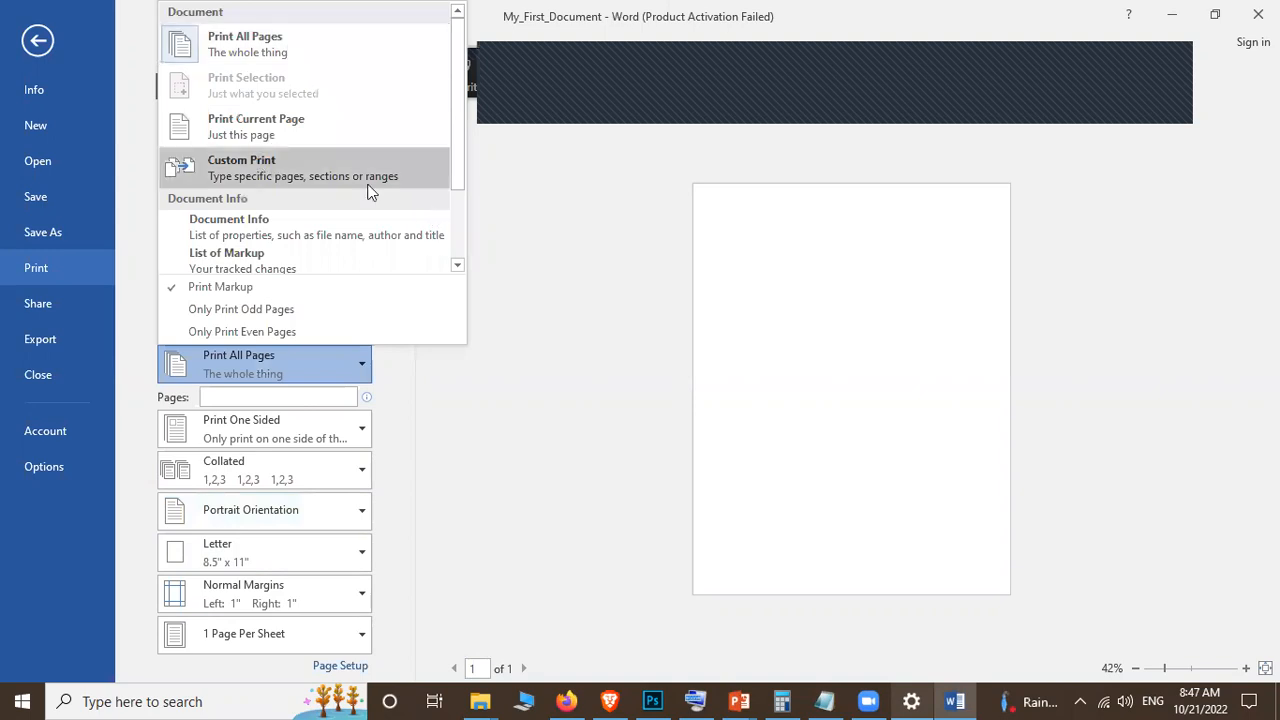
pyautogui.click(338, 388)
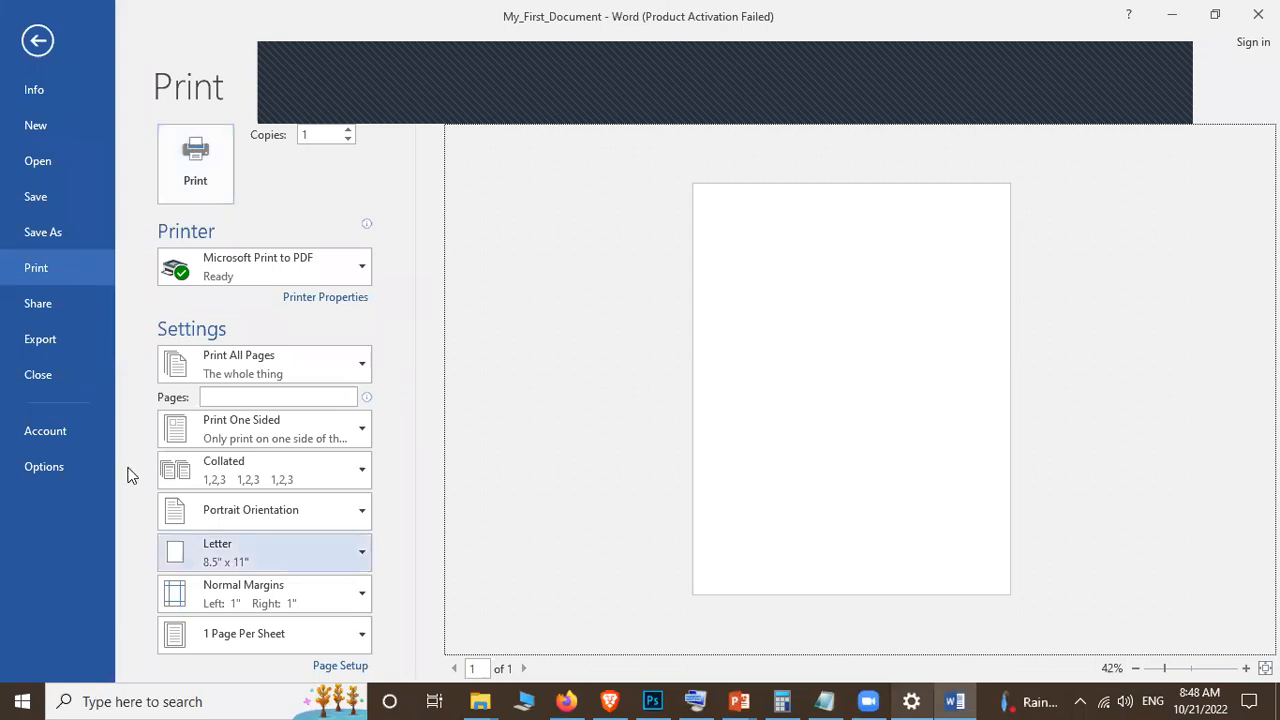
# Step: Set the number of print copies to 8 and check the printer selection
pyautogui.click(349, 130)
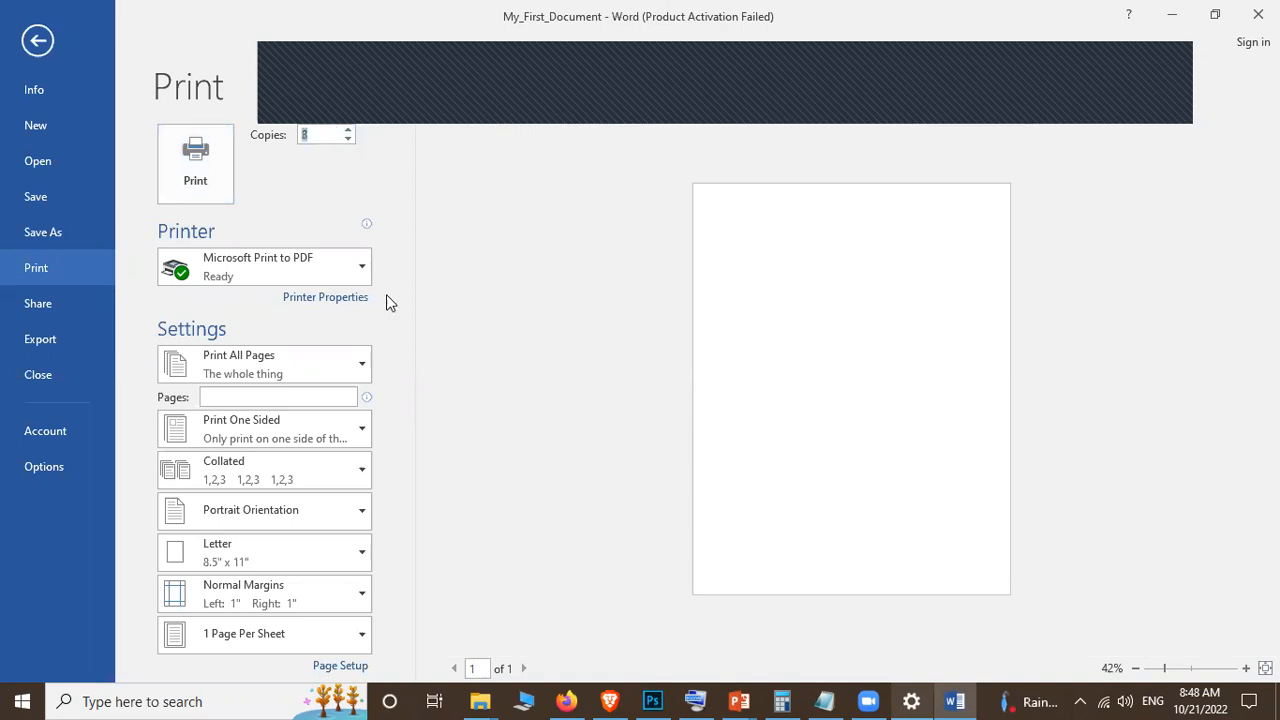
pyautogui.click(358, 272)
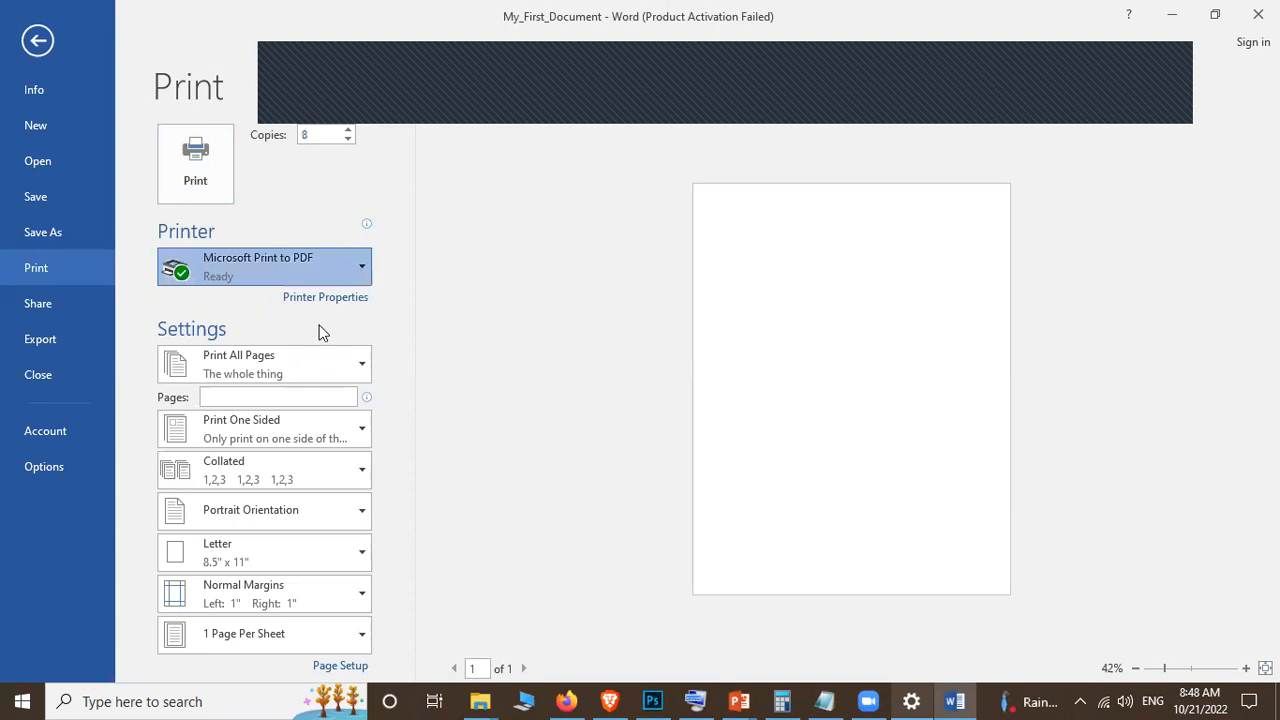
pyautogui.click(352, 270)
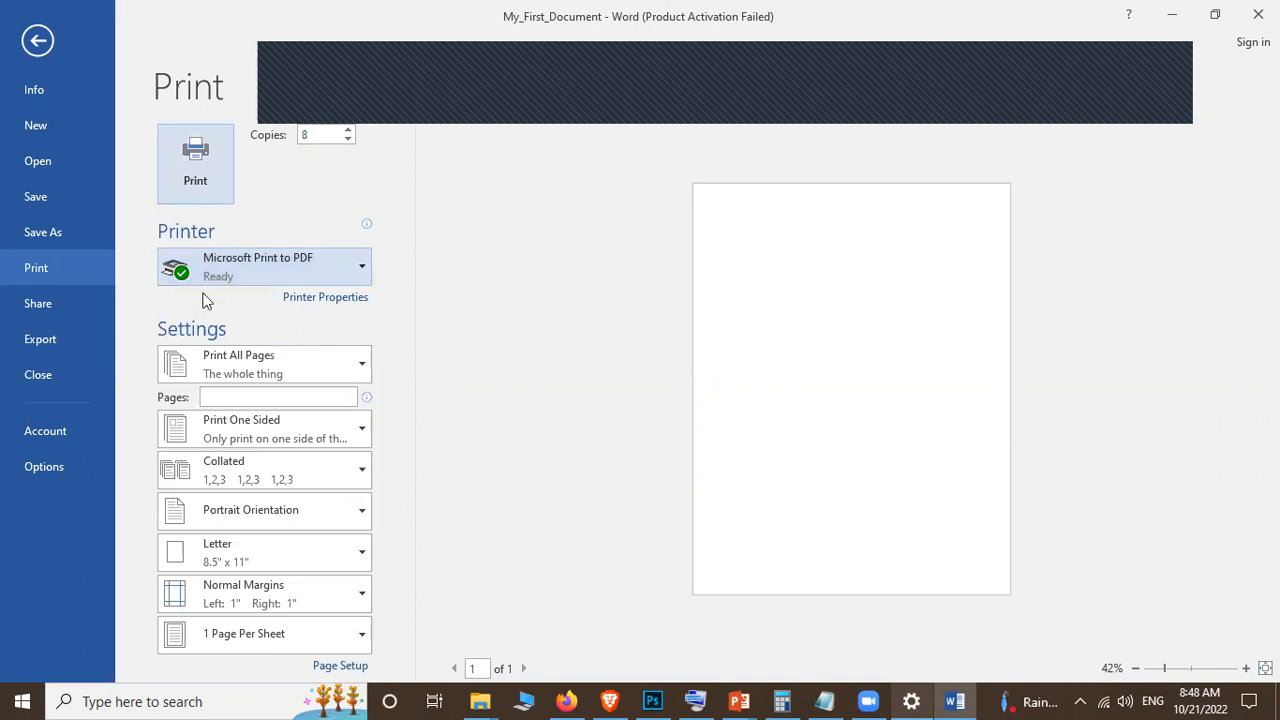
pyautogui.click(229, 173)
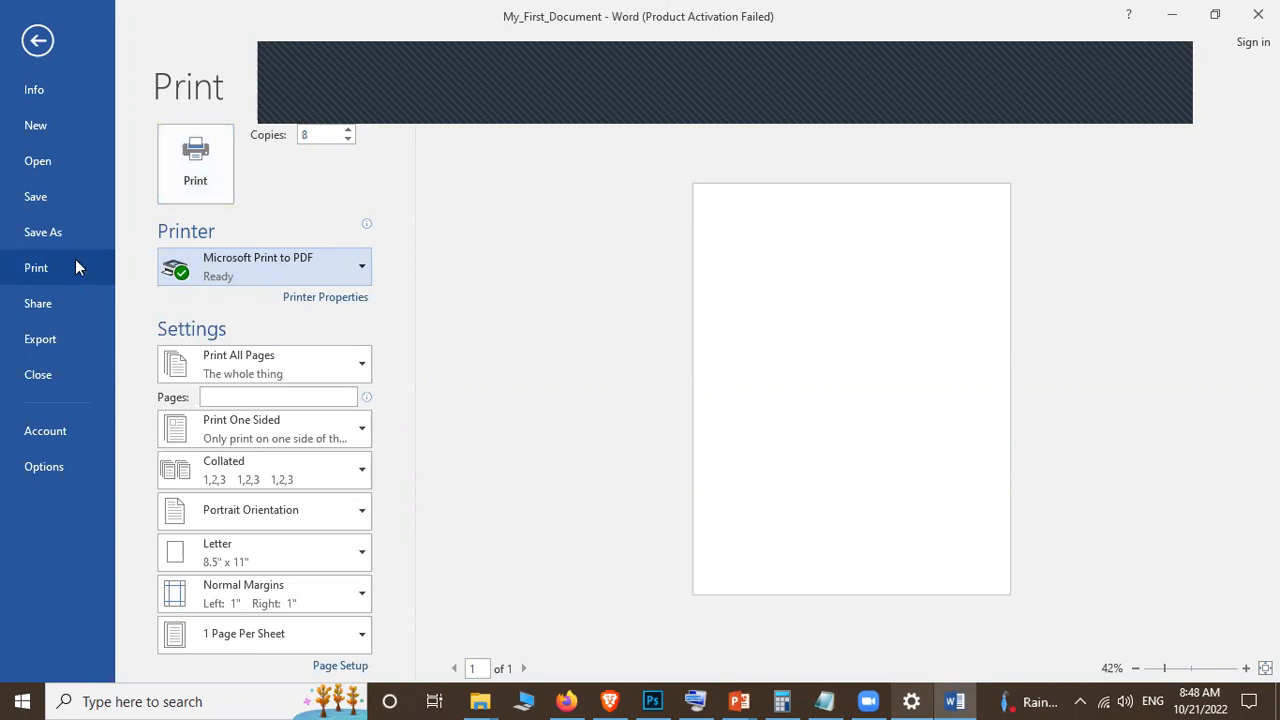
# Step: Review the document's sharing options, including Post to Blog, and its export options, including Change File Type
pyautogui.click(66, 312)
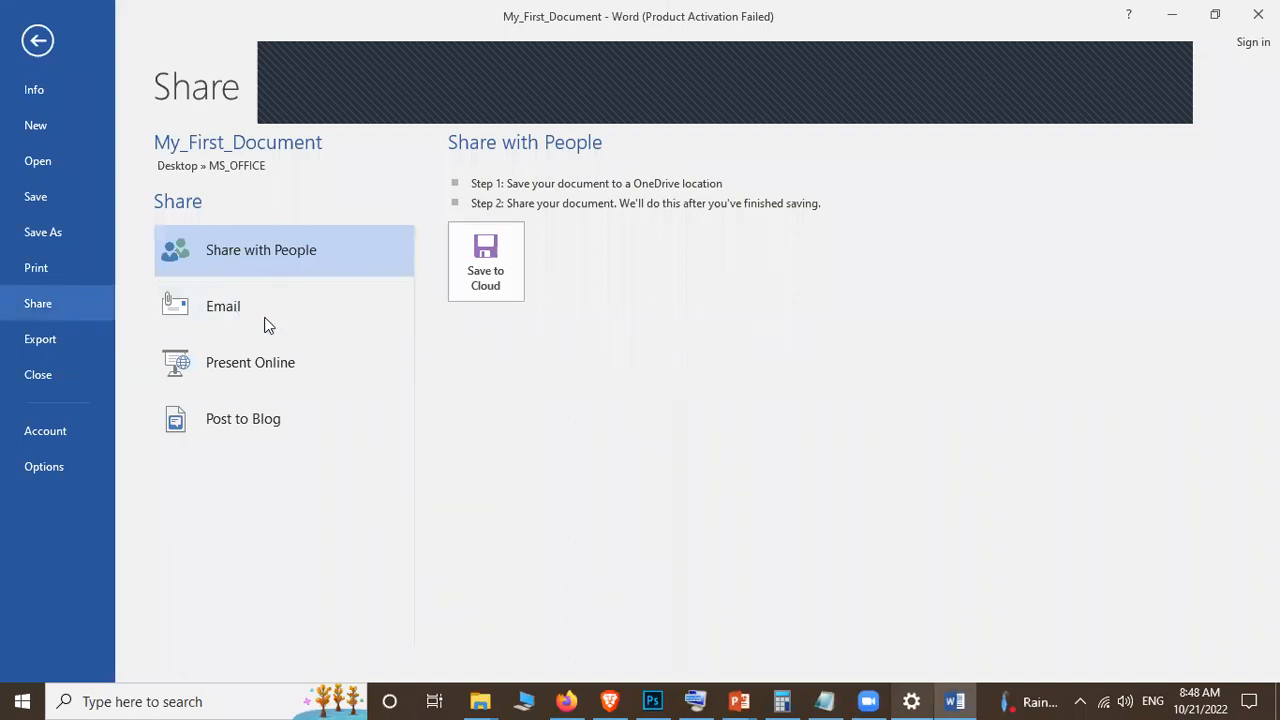
pyautogui.click(251, 418)
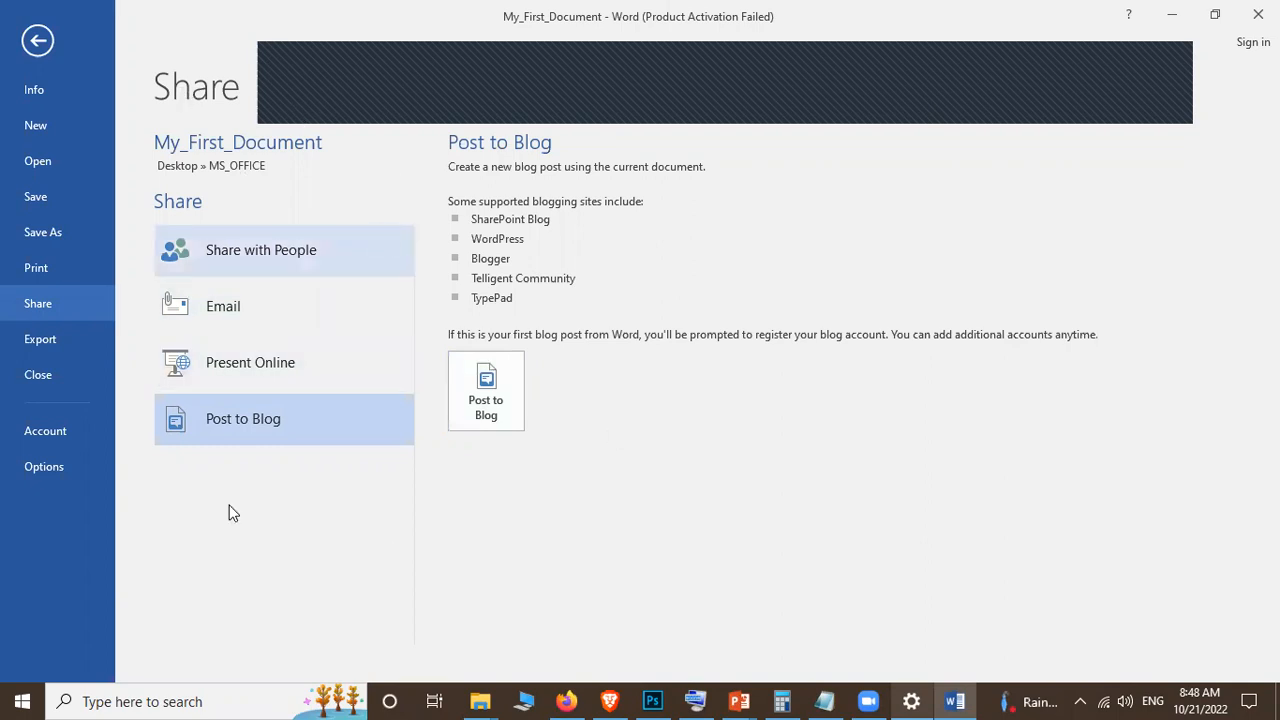
pyautogui.click(64, 341)
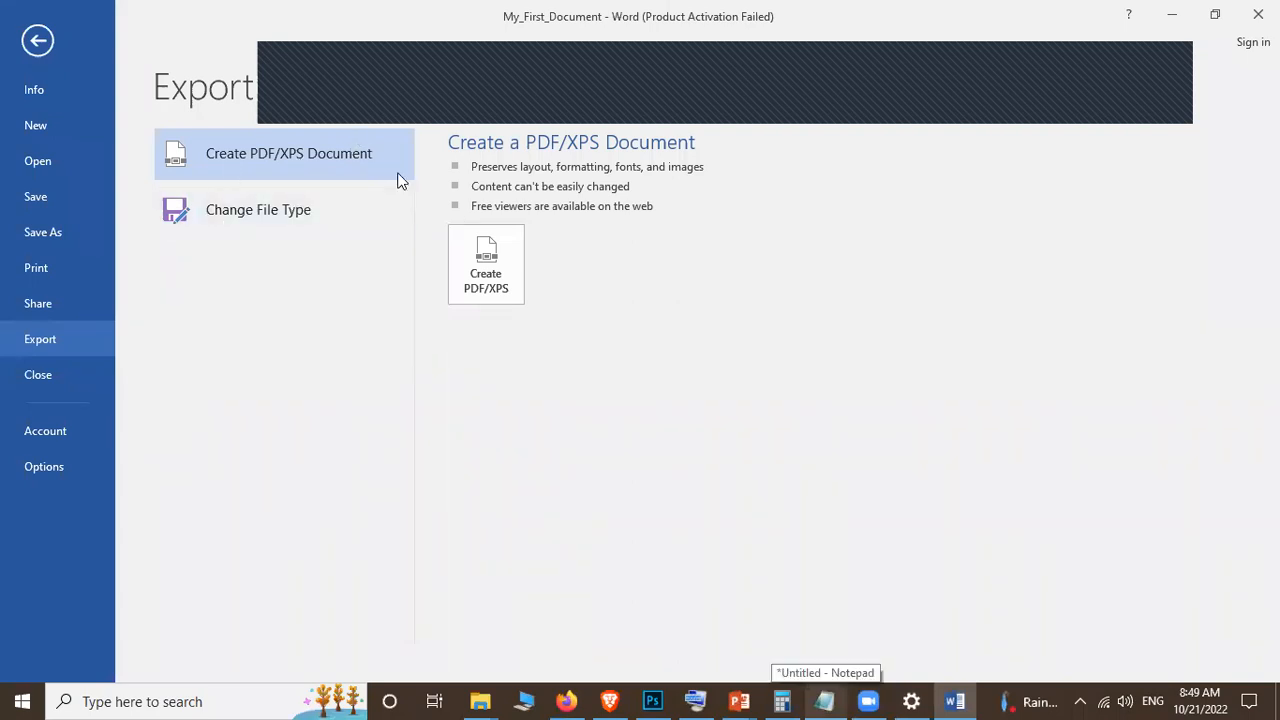
pyautogui.click(330, 226)
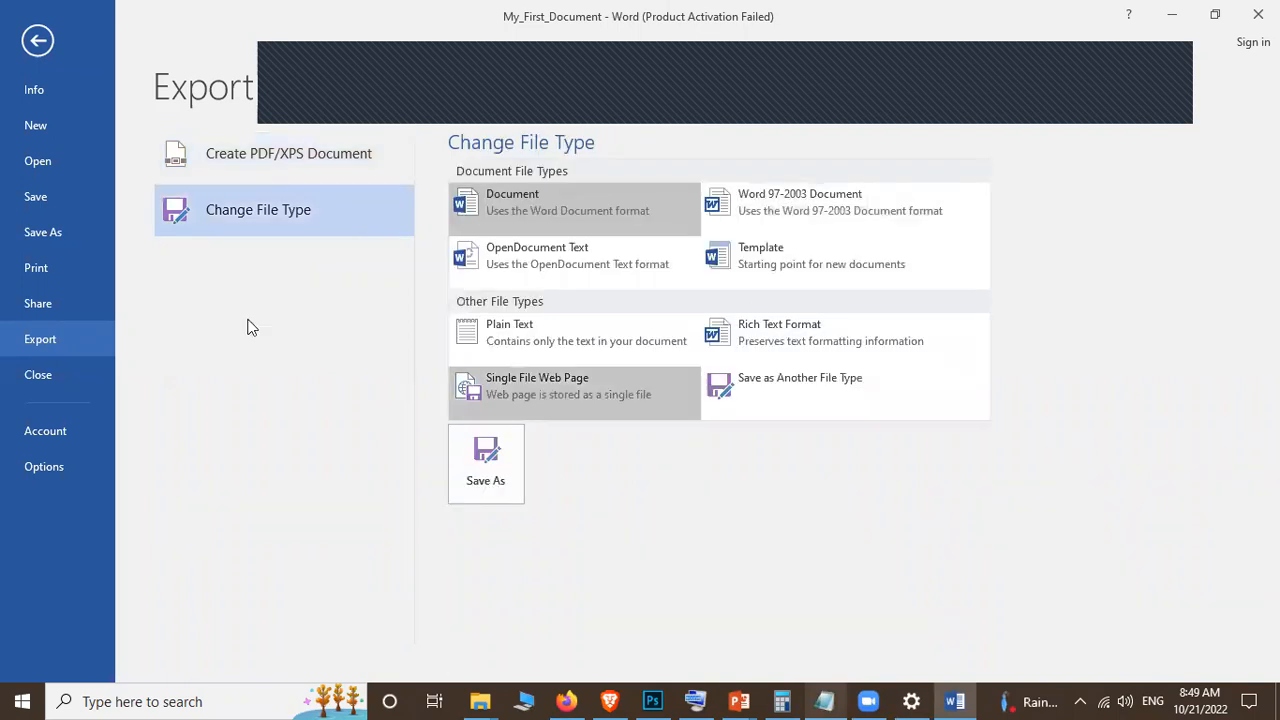
# Step: Close My_First_Document and reopen it from the recent documents
pyautogui.click(83, 376)
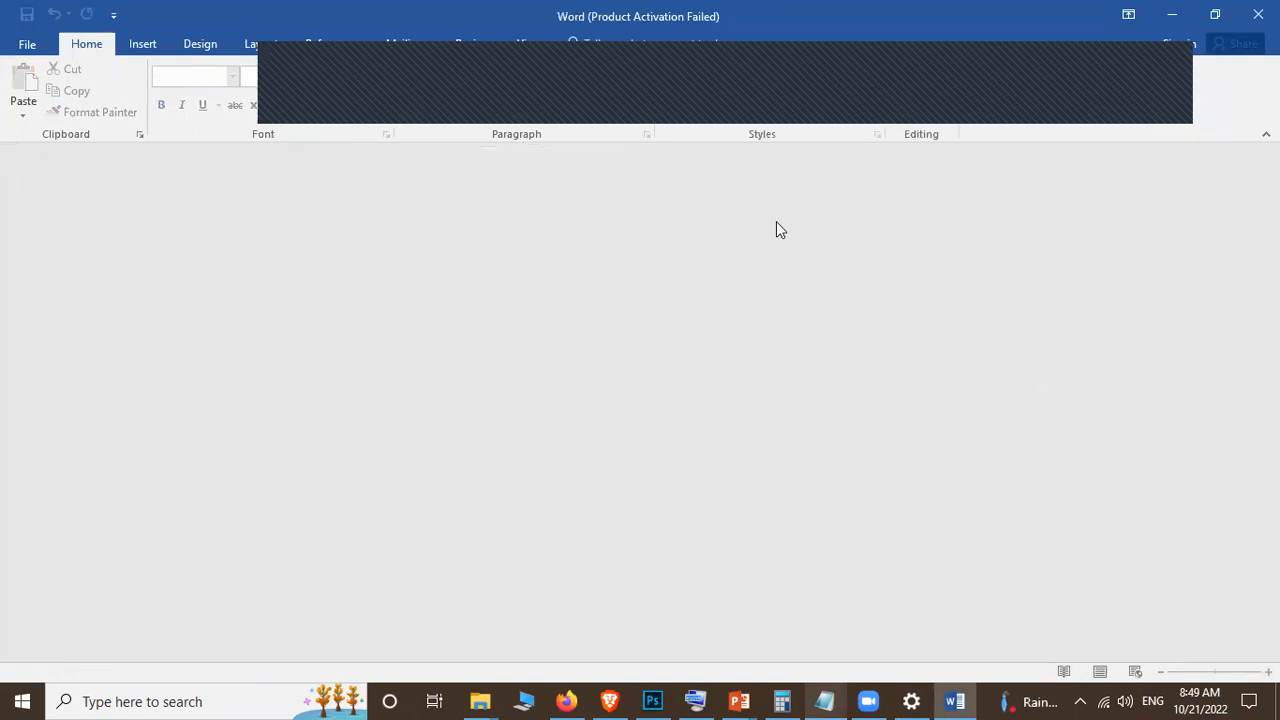
pyautogui.click(27, 46)
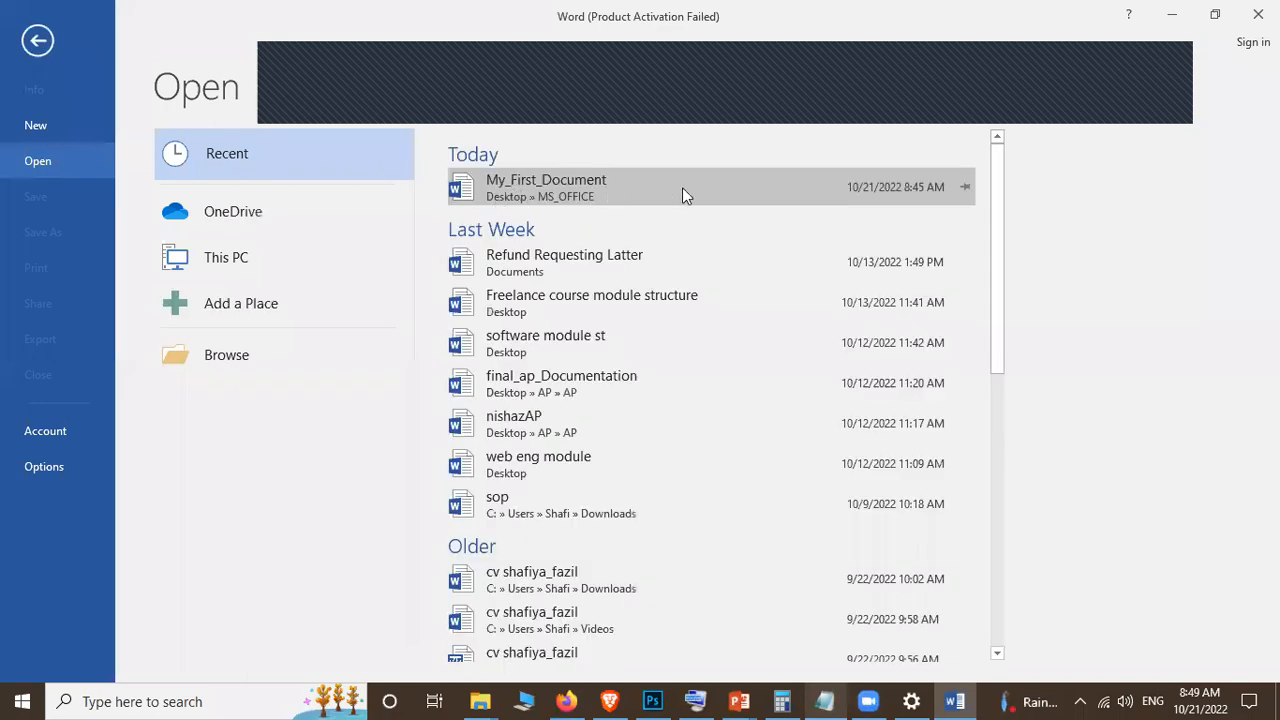
pyautogui.click(682, 187)
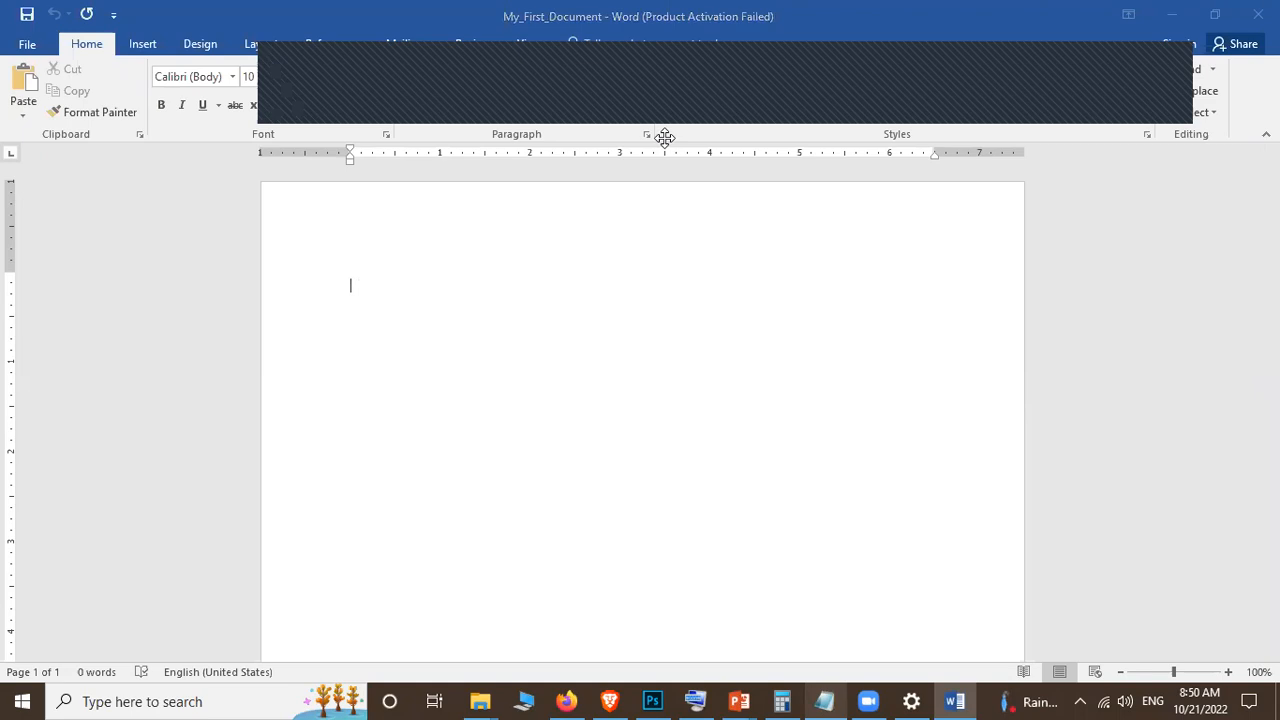
# Step: Enter the text "All_Hi" at the start of the blank page
pyautogui.click(412, 296)
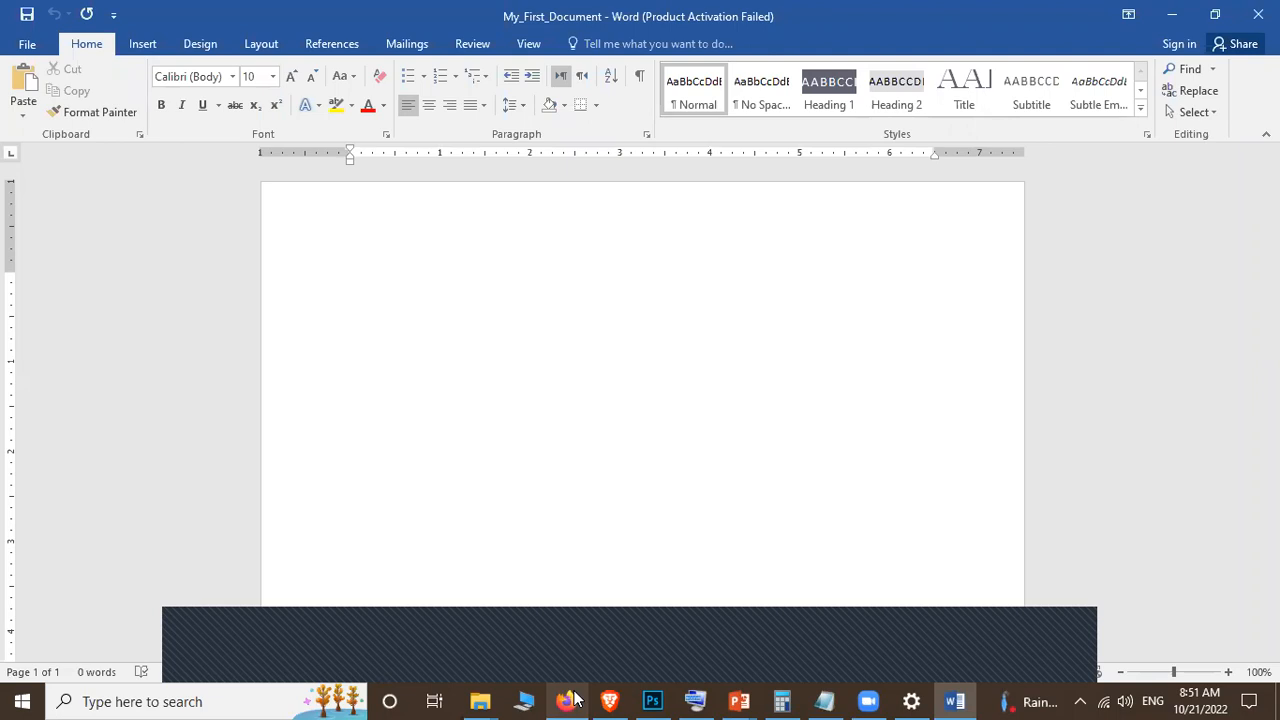
pyautogui.write('all ')
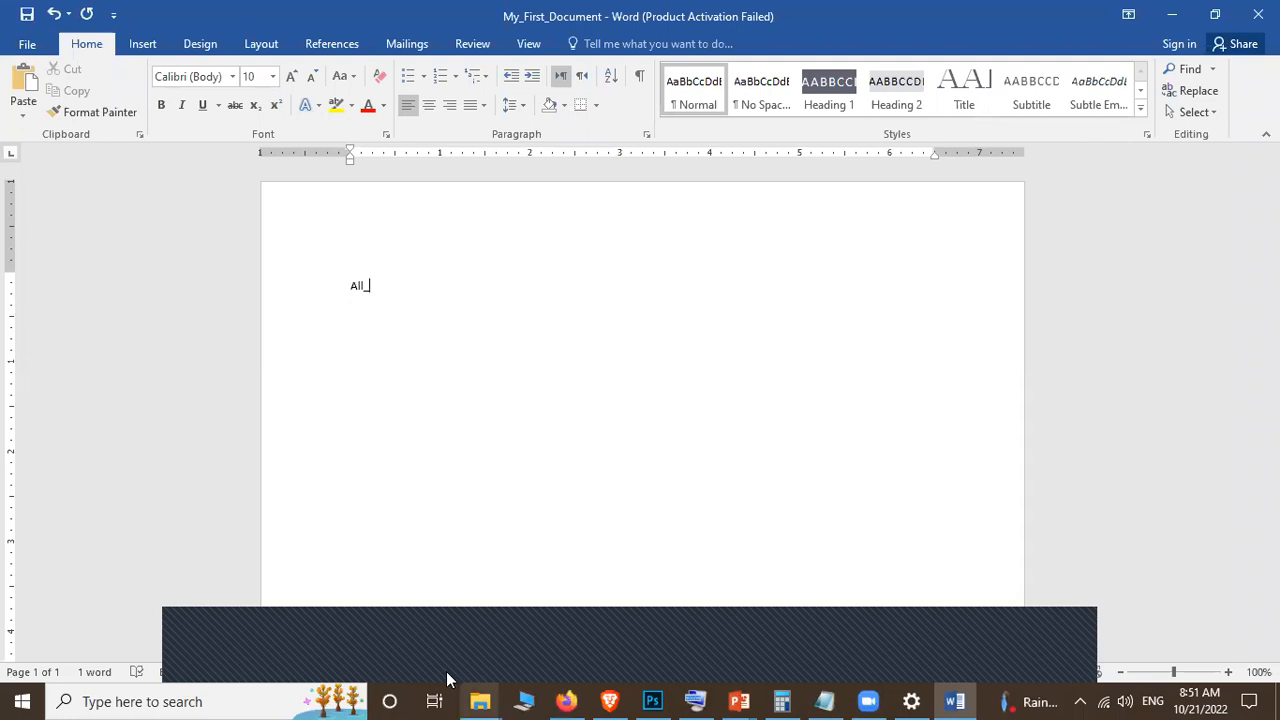
pyautogui.write('Hi')
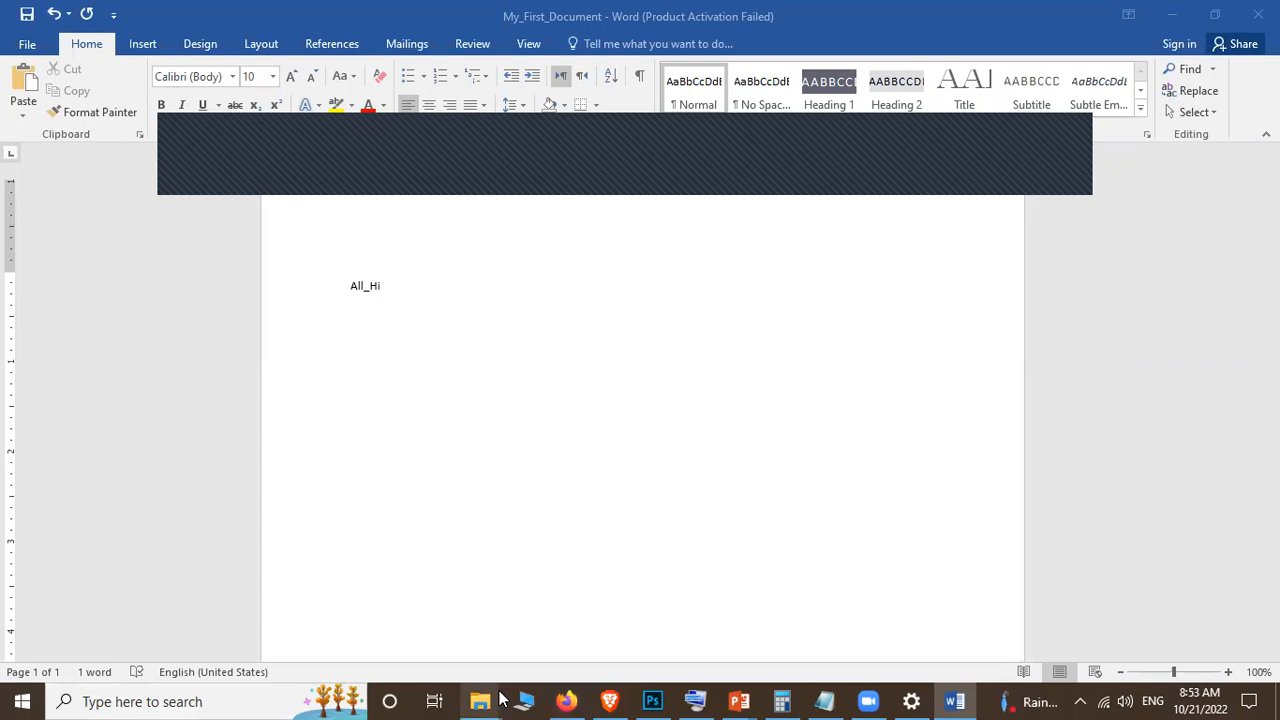
# Step: Look up the TypingMaster website in a new Brave browser tab, and return to the Word document
pyautogui.hotkey('alt', 'Tab')
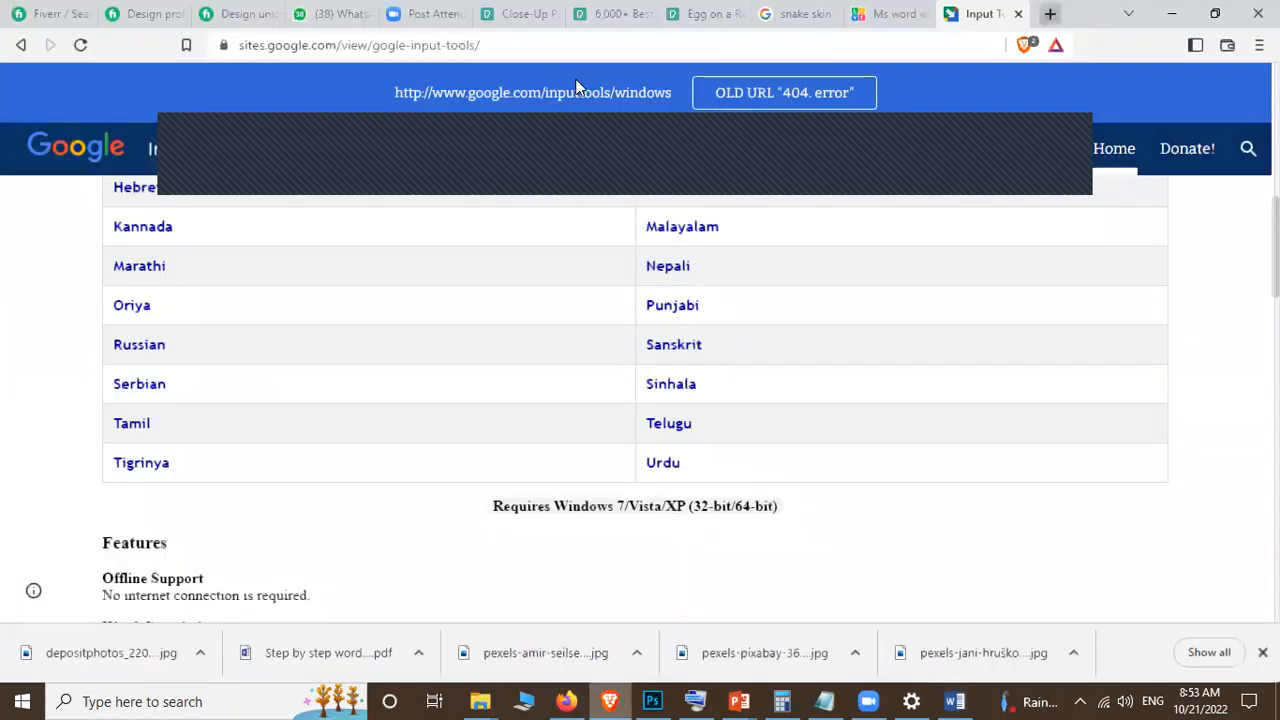
pyautogui.hotkey('ctrl', 't')
pyautogui.write('ty')
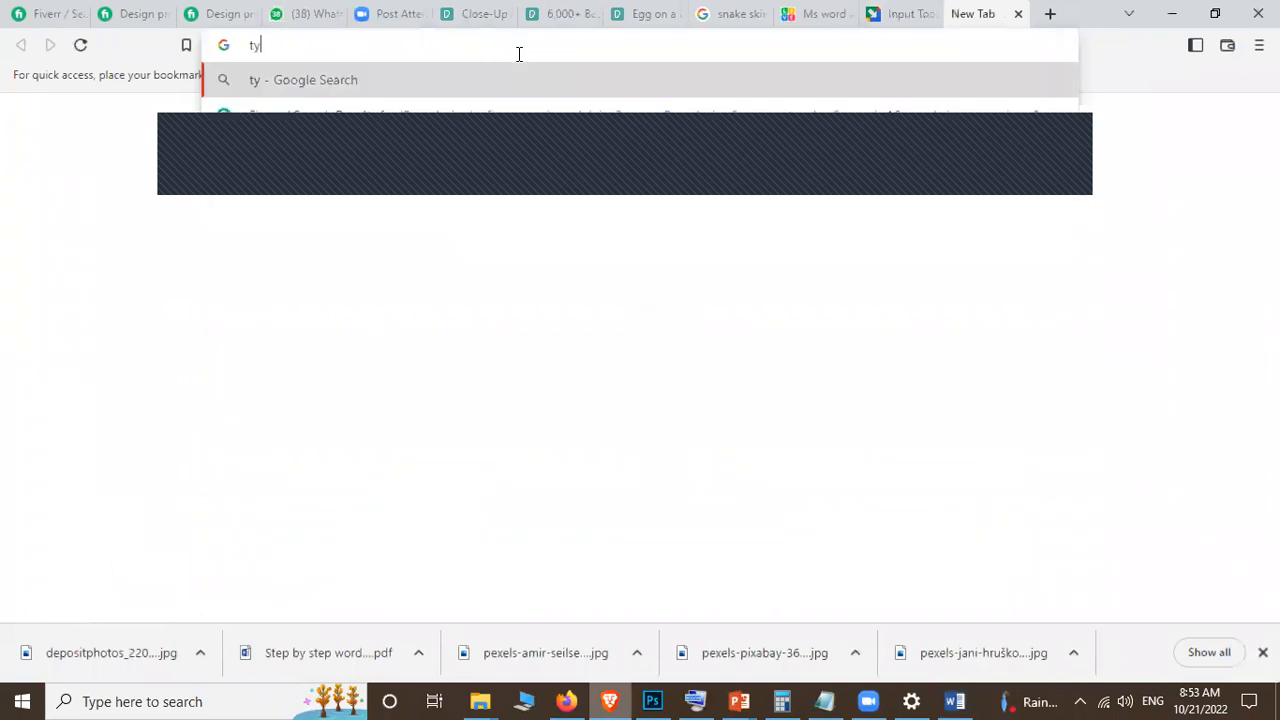
pyautogui.write('ping')
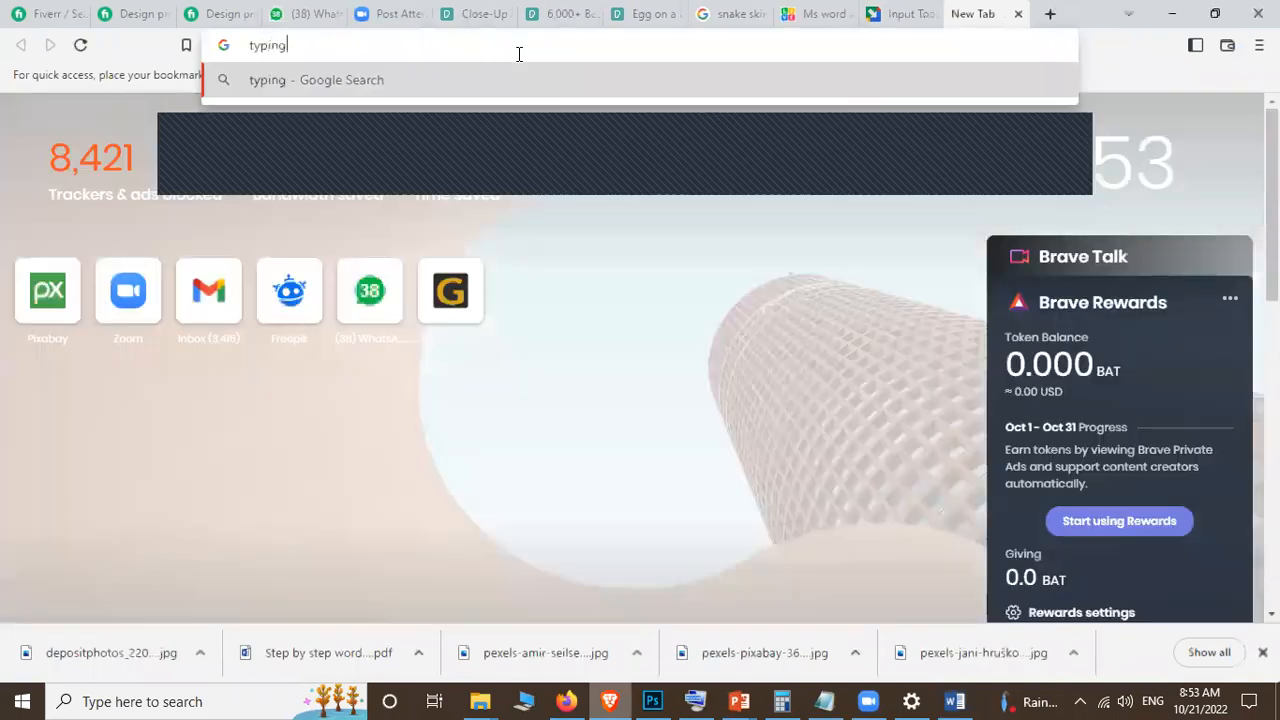
pyautogui.write('mast')
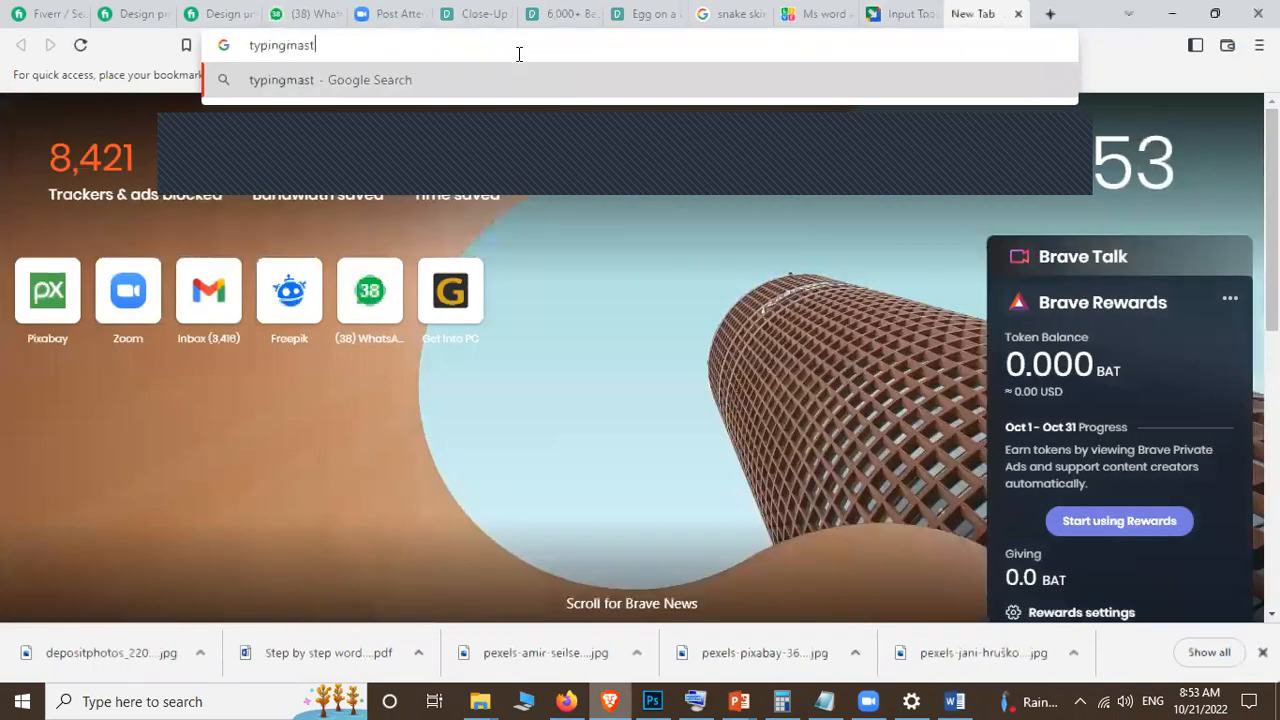
pyautogui.write('er')
pyautogui.press('Return')
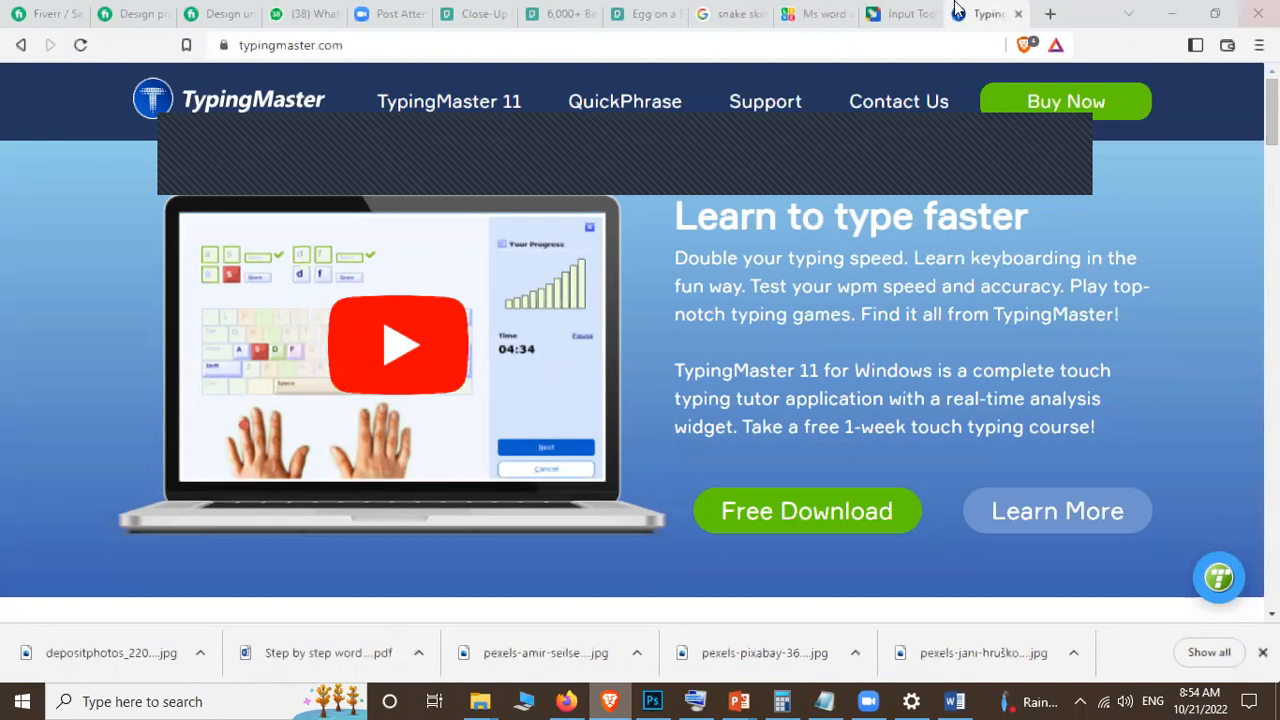
pyautogui.click(1164, 7)
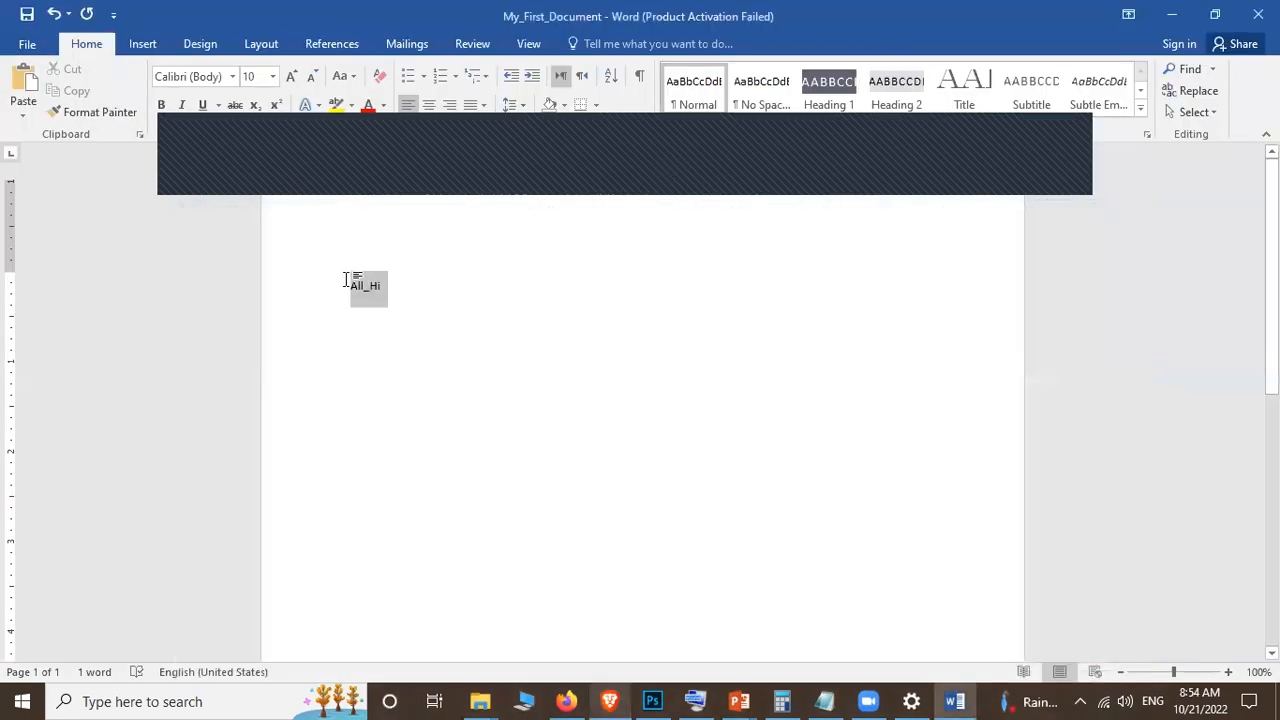
# Step: Replace the "All_Hi" text with "HI_WORLD_HOW_ARE_YOU" at the start of the page
pyautogui.doubleClick(345, 287)
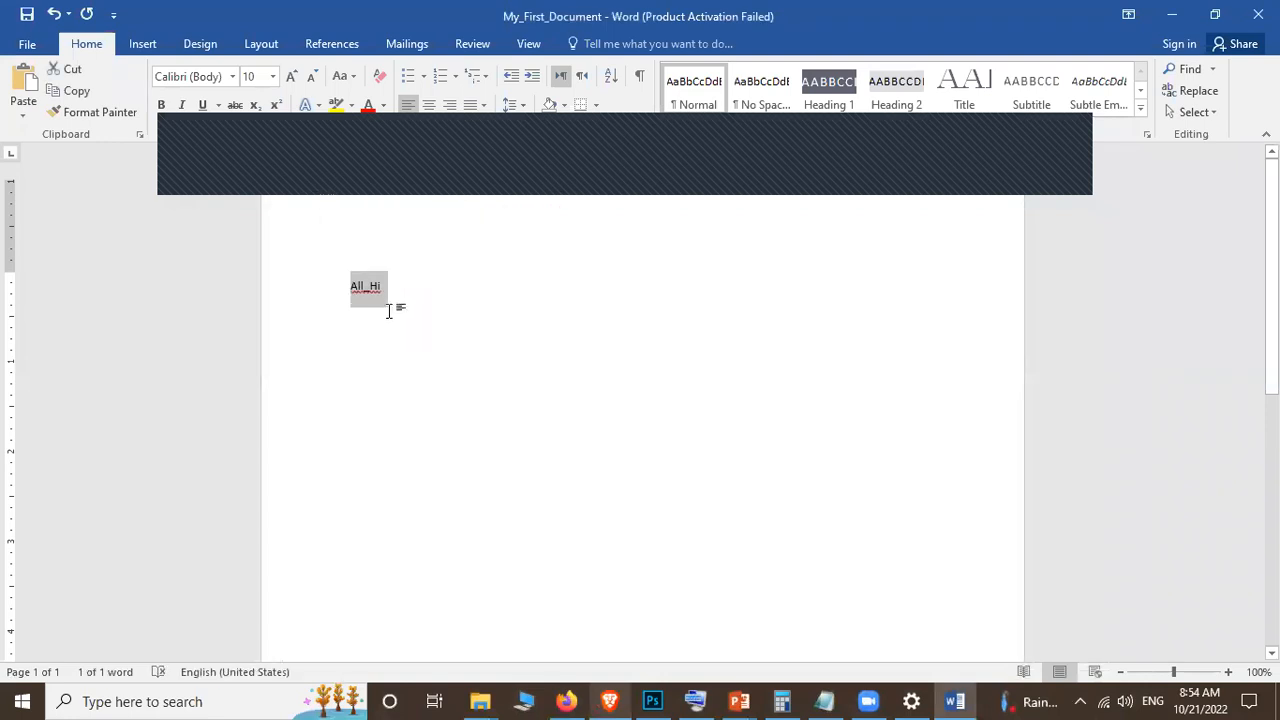
pyautogui.press('Delete')
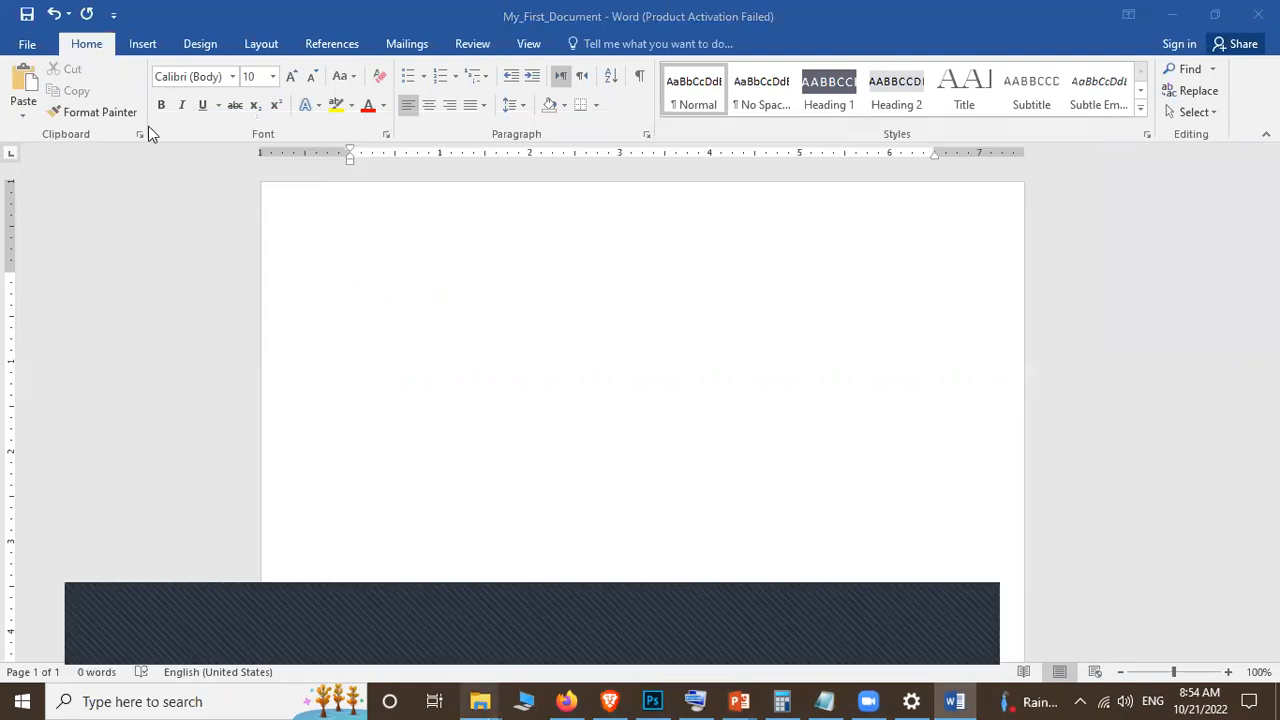
pyautogui.click(410, 305)
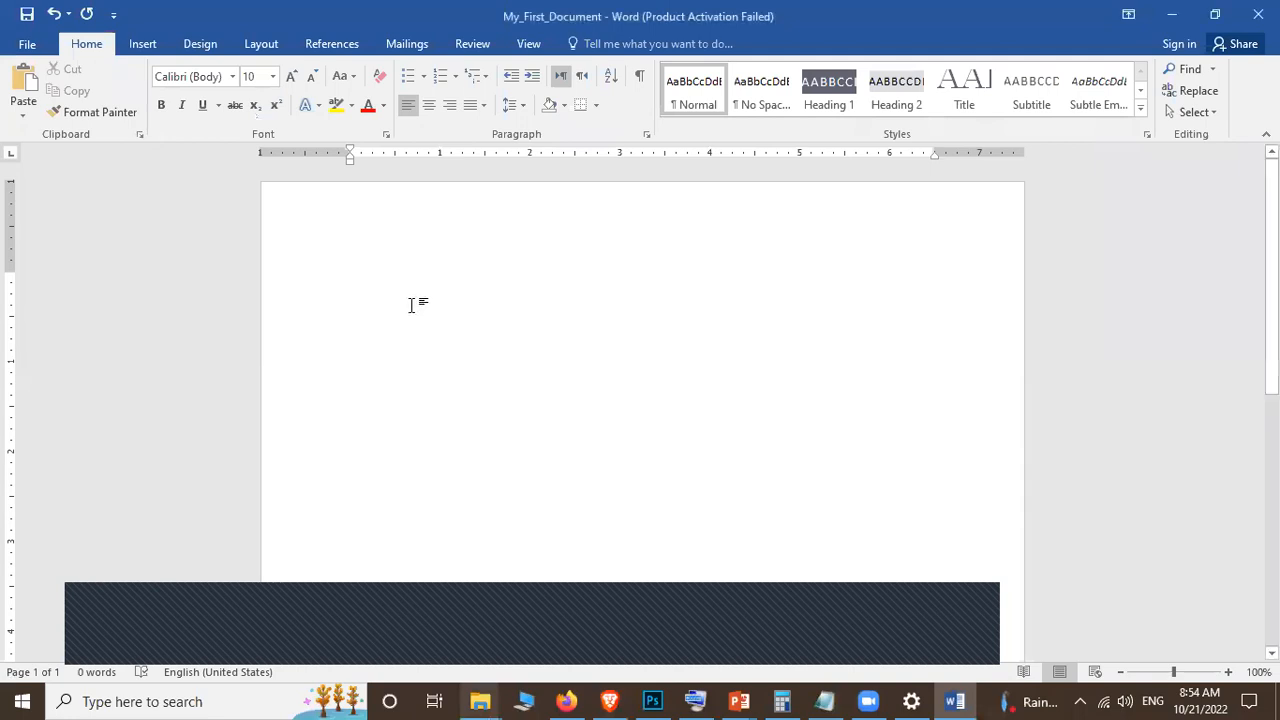
pyautogui.write('Hi')
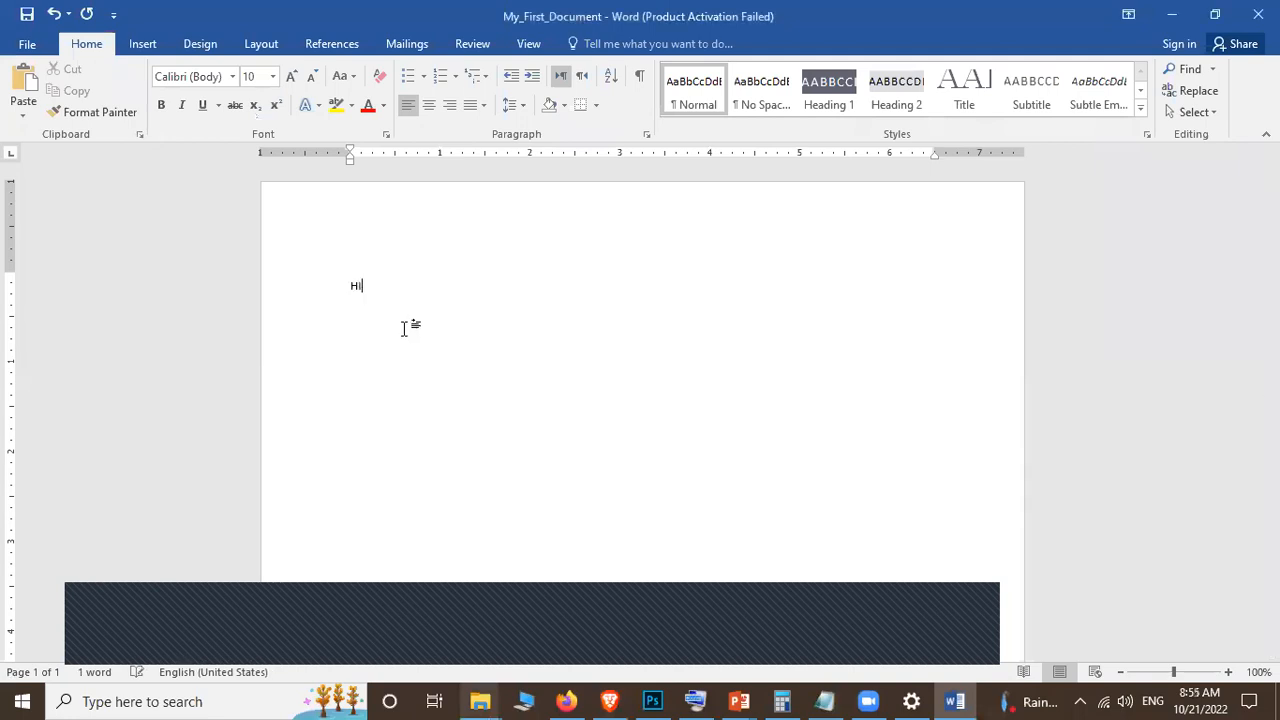
pyautogui.write(' WORLD_HOW_ARE_YOU')
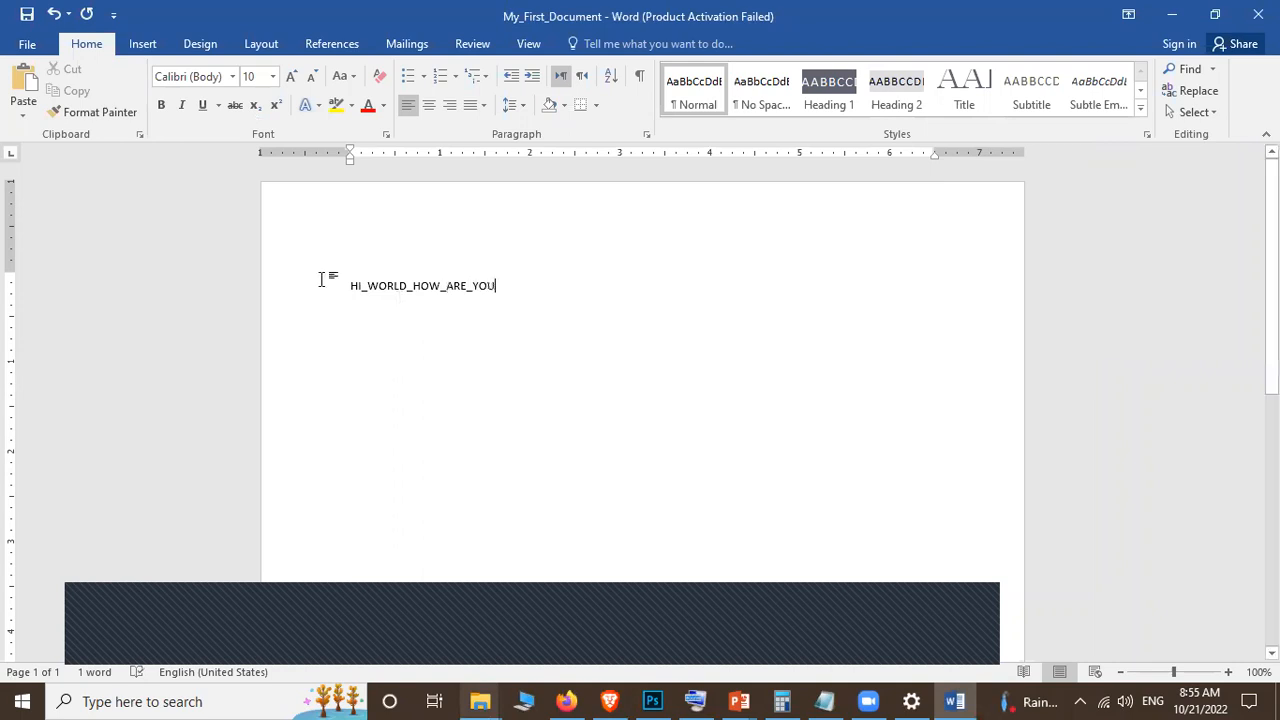
# Step: Demonstrate different ways of selecting and deselecting the whole line "HI_WORLD_HOW_ARE_YOU"
pyautogui.hotkey('ctrl', 'a')
pyautogui.click(600, 352)
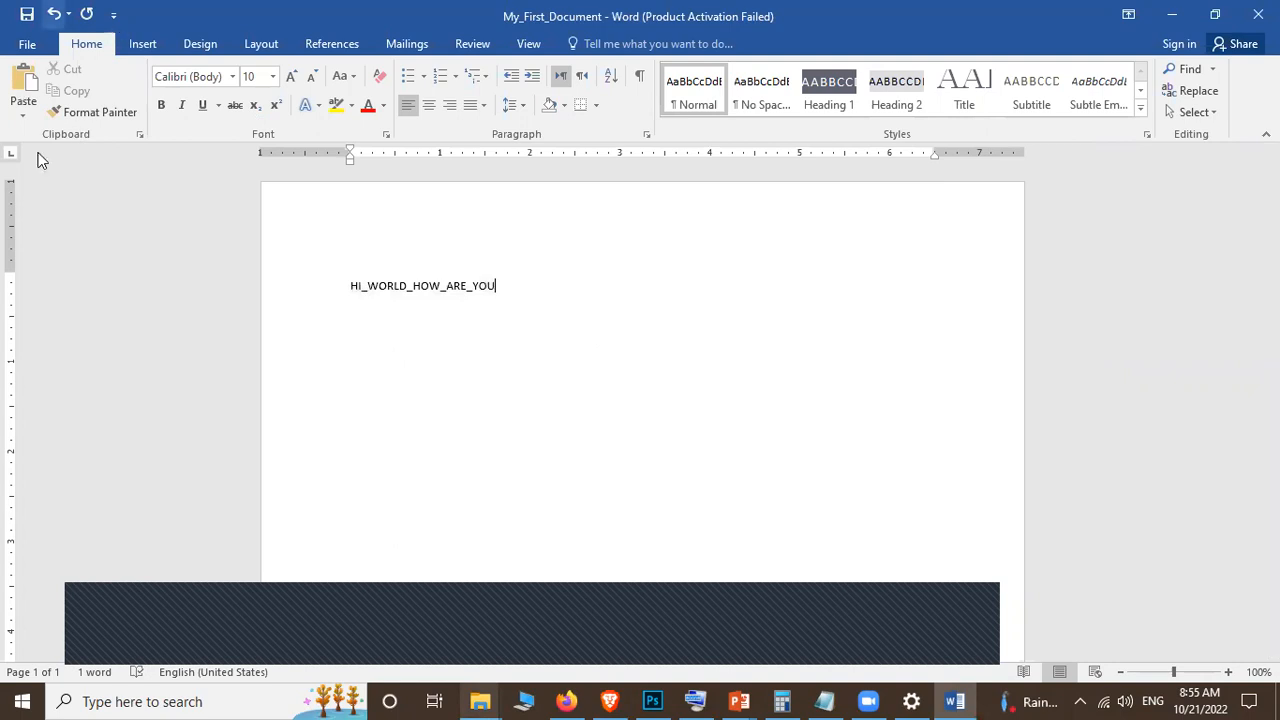
pyautogui.click(27, 45)
pyautogui.press('Escape')
pyautogui.click(84, 116)
pyautogui.click(327, 285)
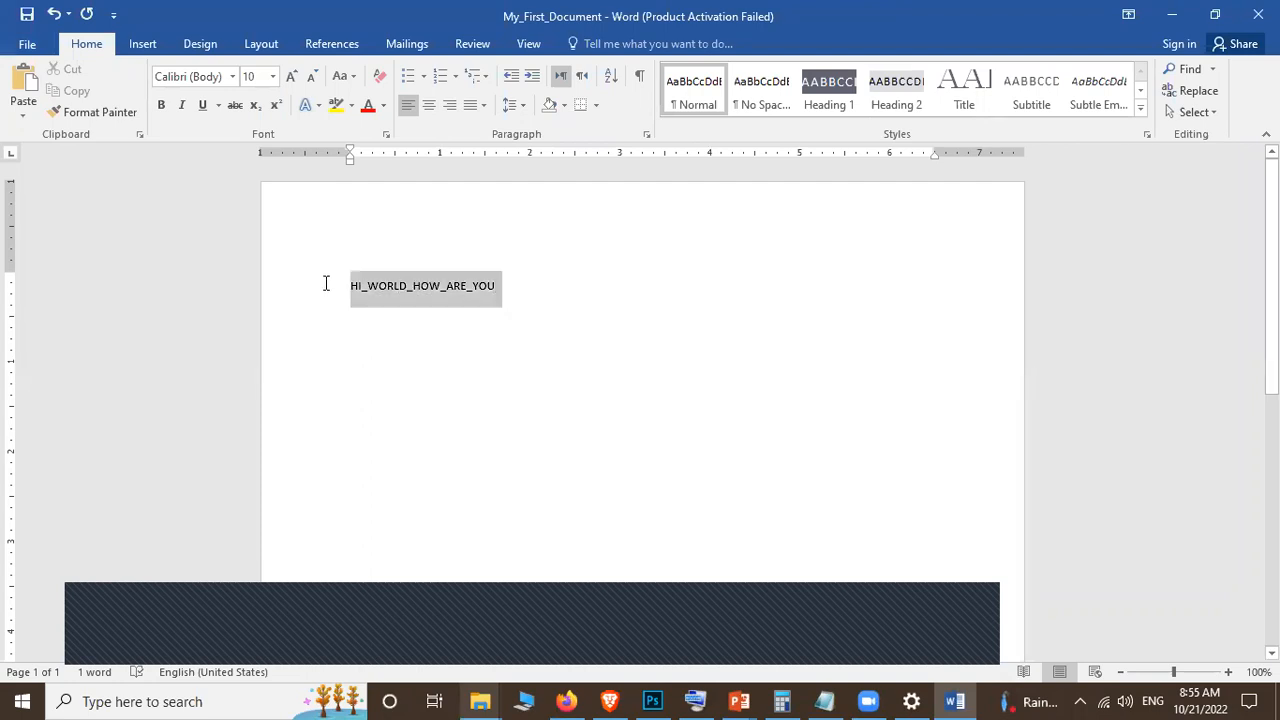
pyautogui.click(346, 296)
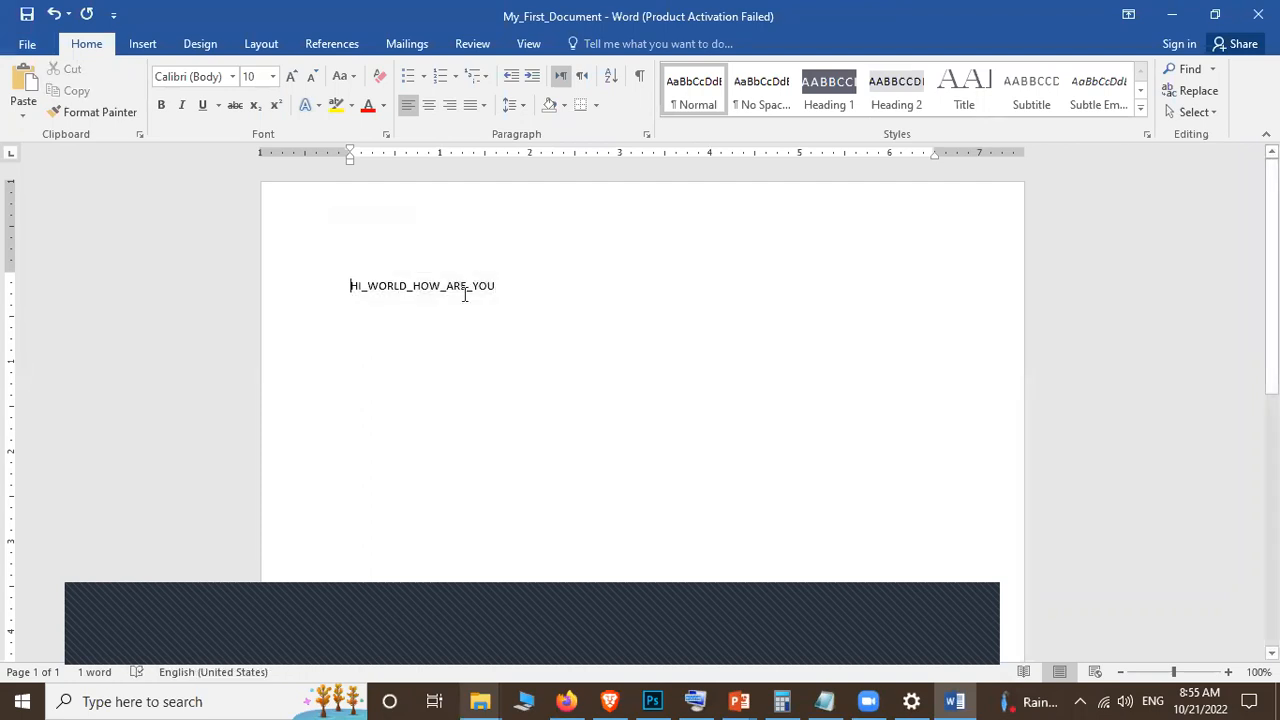
pyautogui.press('End')
pyautogui.tripleClick(427, 287)
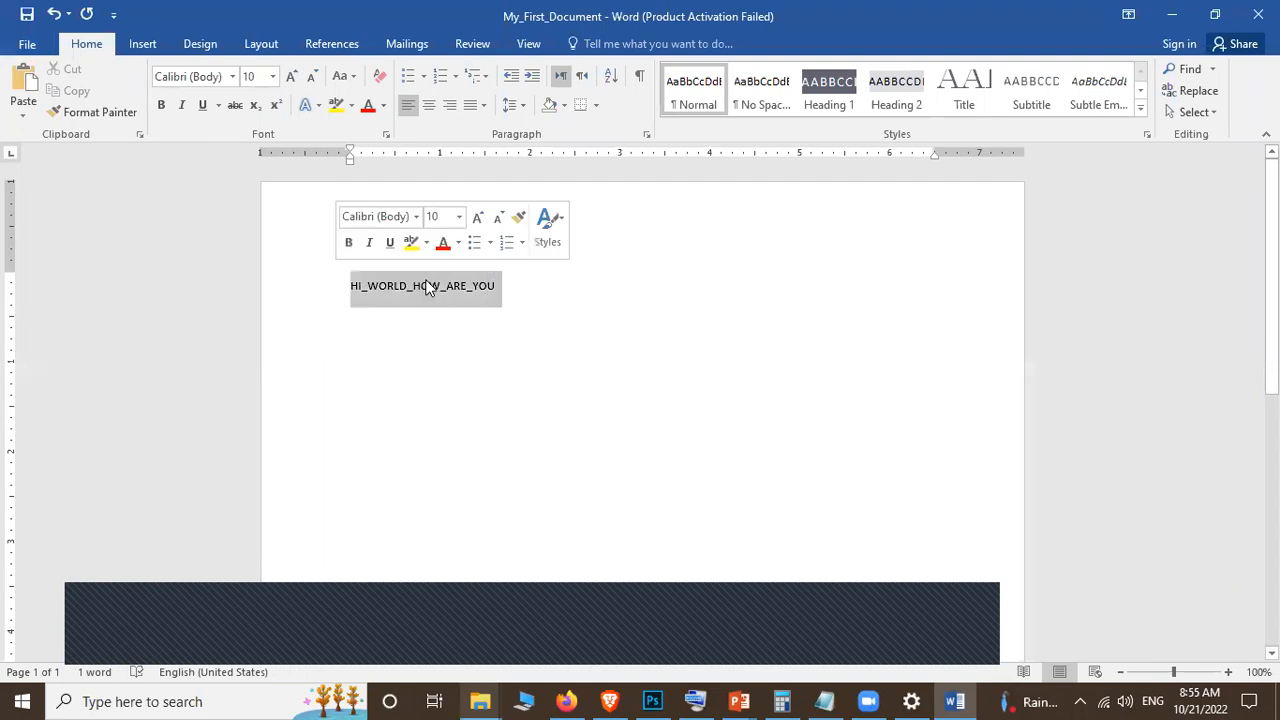
pyautogui.click(428, 287)
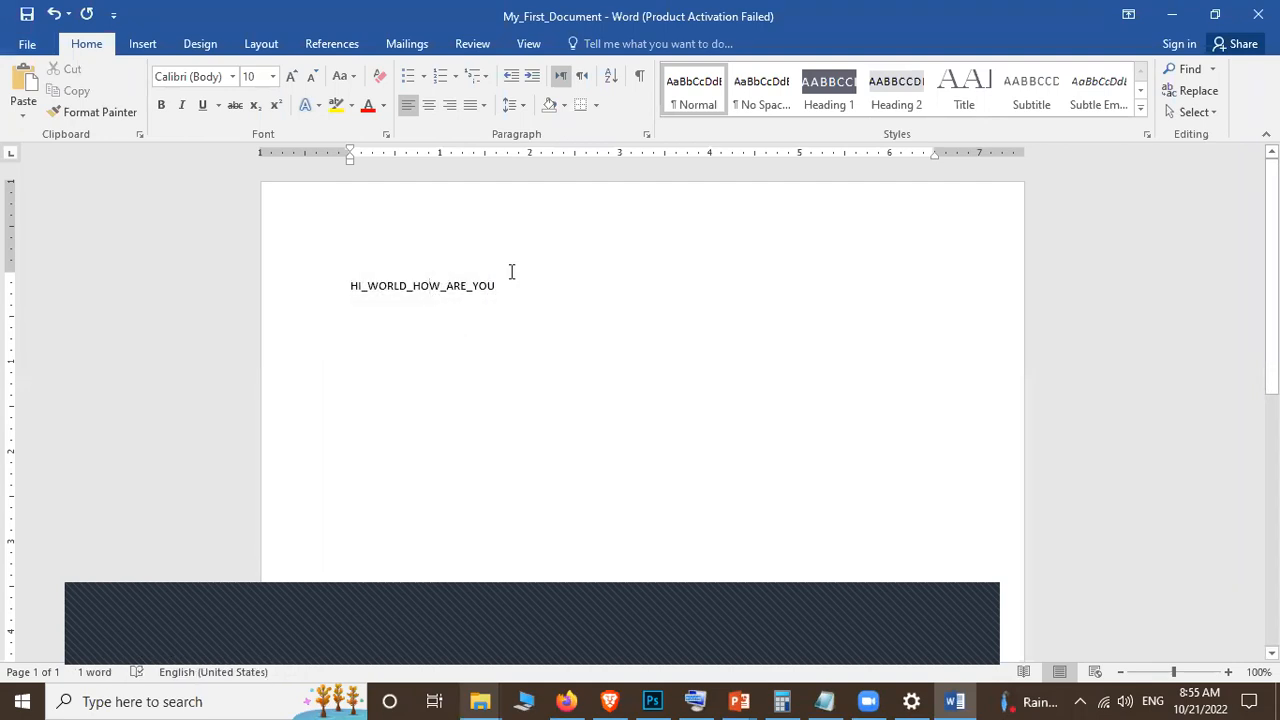
pyautogui.click(315, 288)
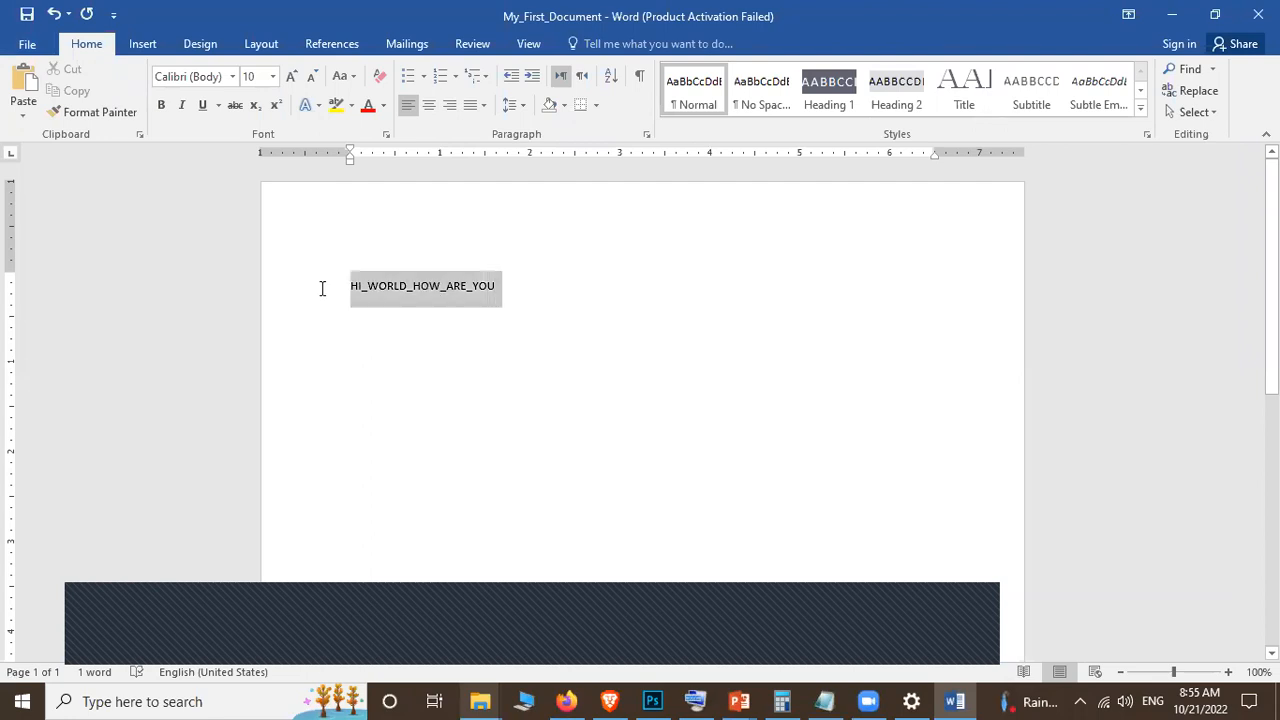
pyautogui.click(551, 296)
# Step: Cut the line "HI_WORLD_HOW_ARE_YOU" and paste it back at the start of the page
pyautogui.moveTo(538, 290); pyautogui.dragTo(347, 288)
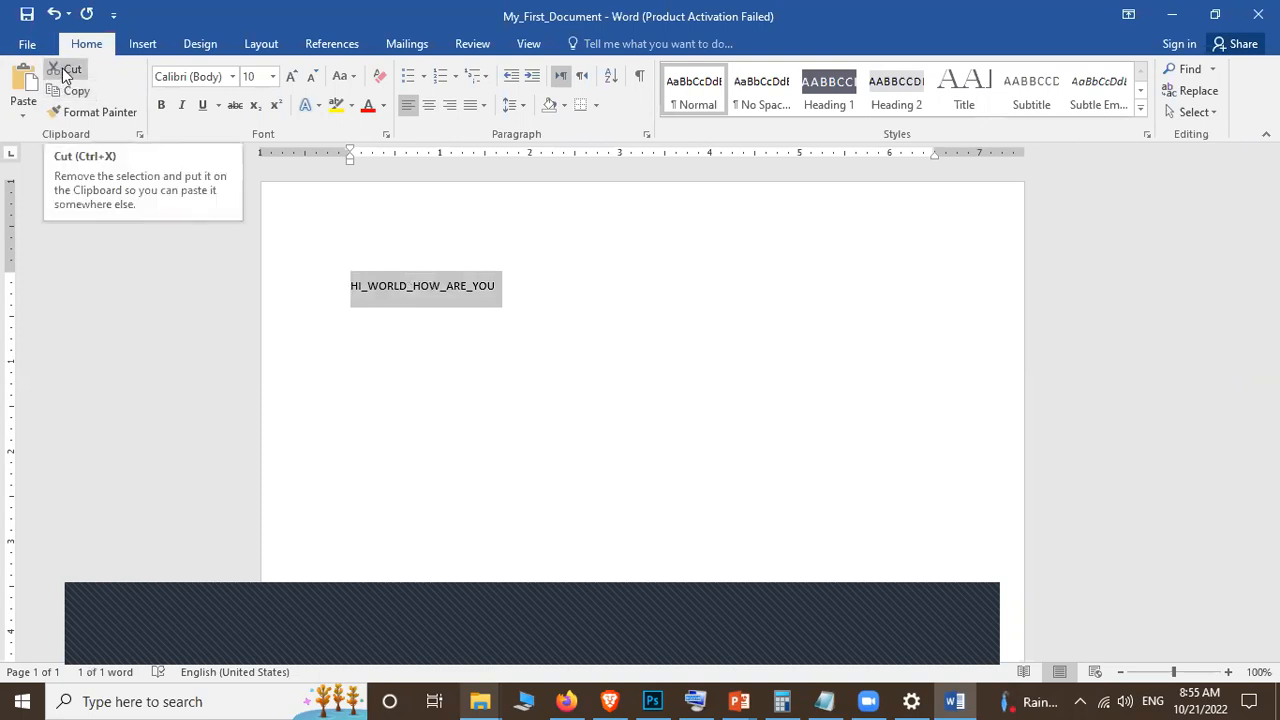
pyautogui.click(64, 72)
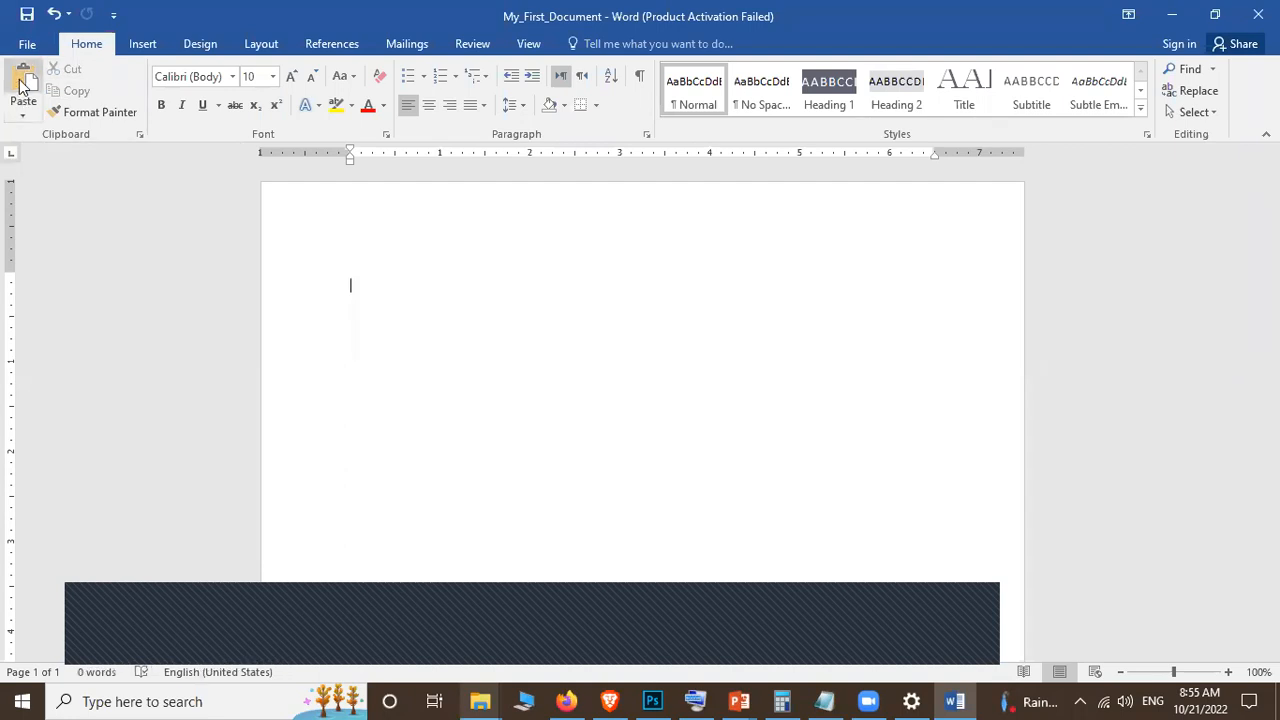
pyautogui.click(22, 88)
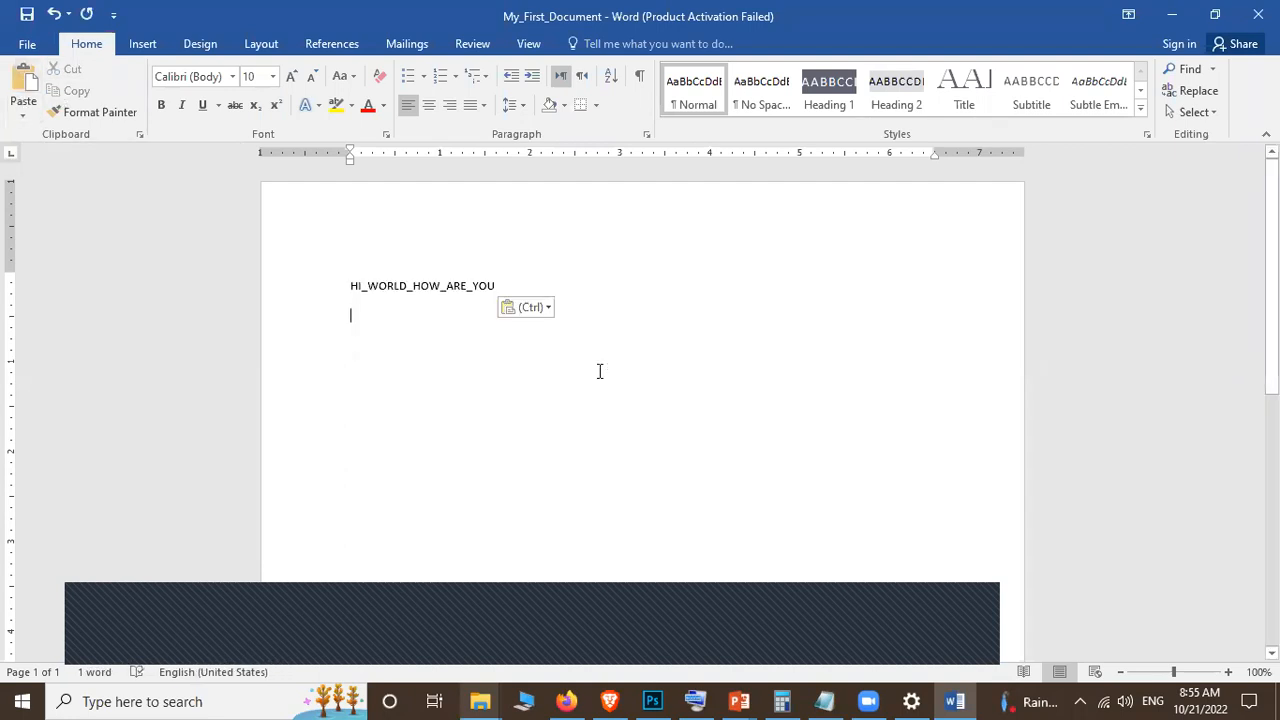
# Step: Copy the whole line "HI_WORLD_HOW_ARE_YOU" to the clipboard
pyautogui.doubleClick(352, 285)
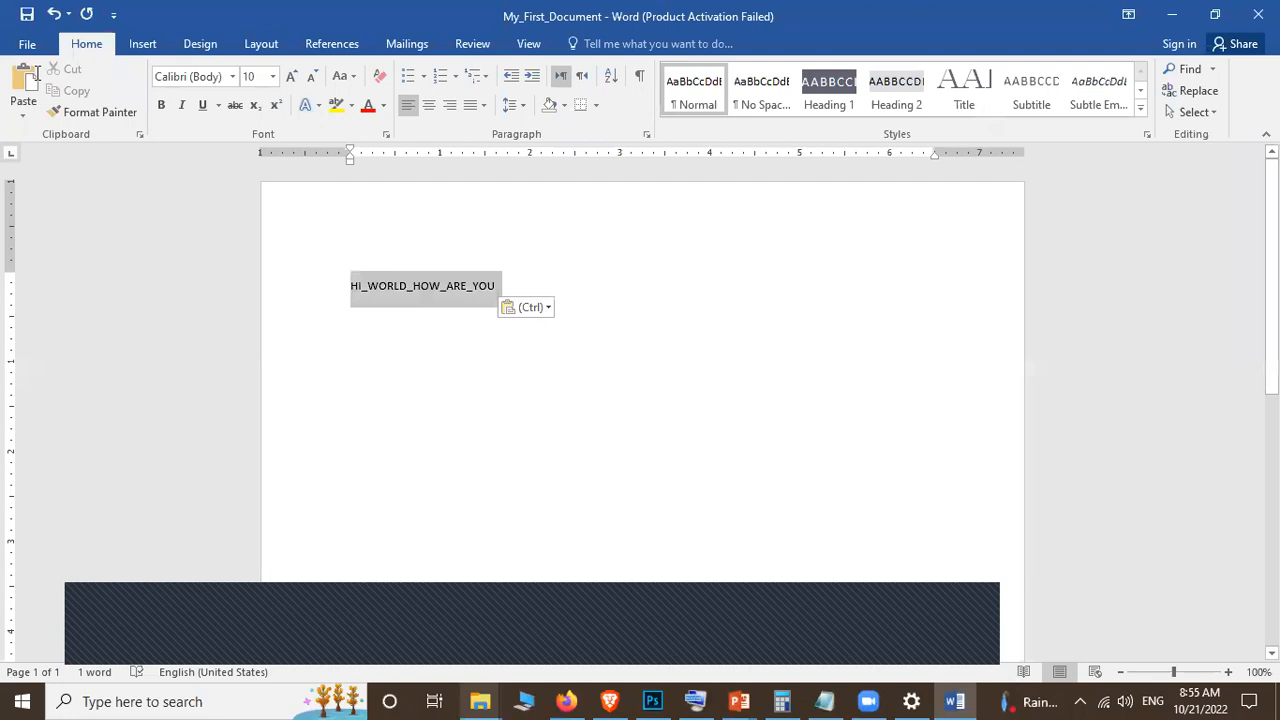
pyautogui.click(61, 92)
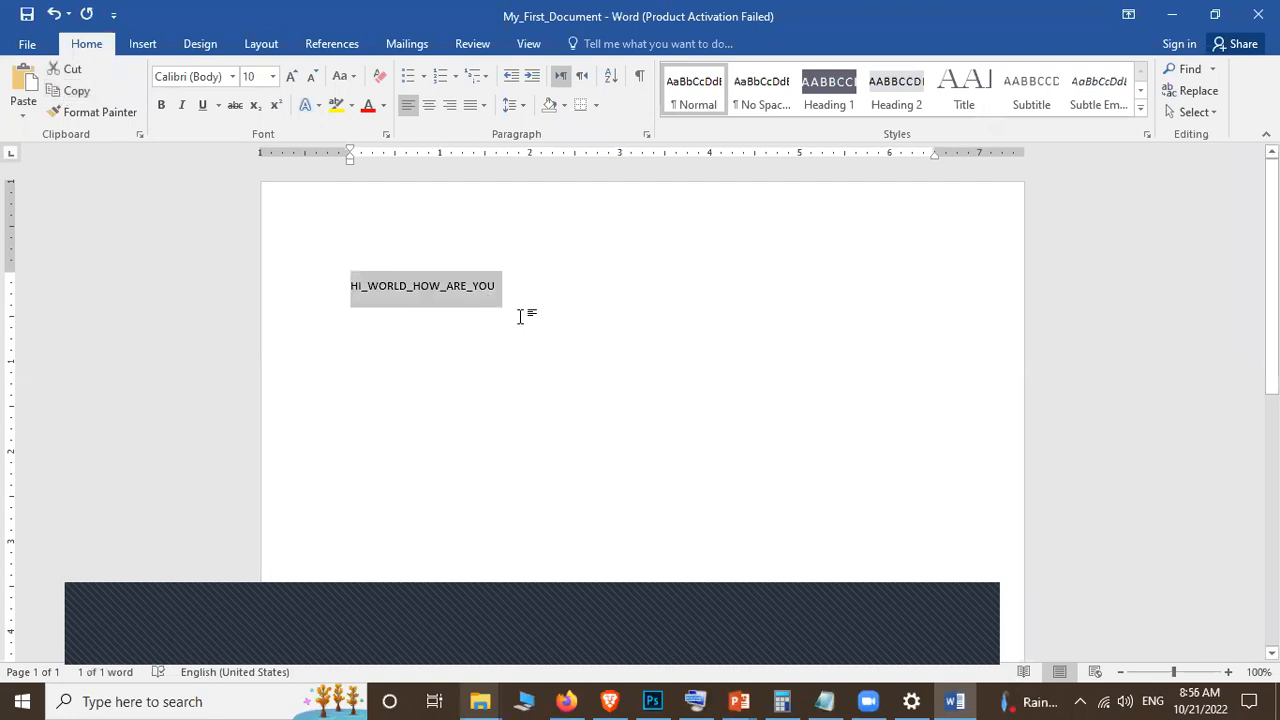
# Step: Paste the copied HI_WORLD_HOW_ARE_YOU line three times below the existing line
pyautogui.click(458, 361)
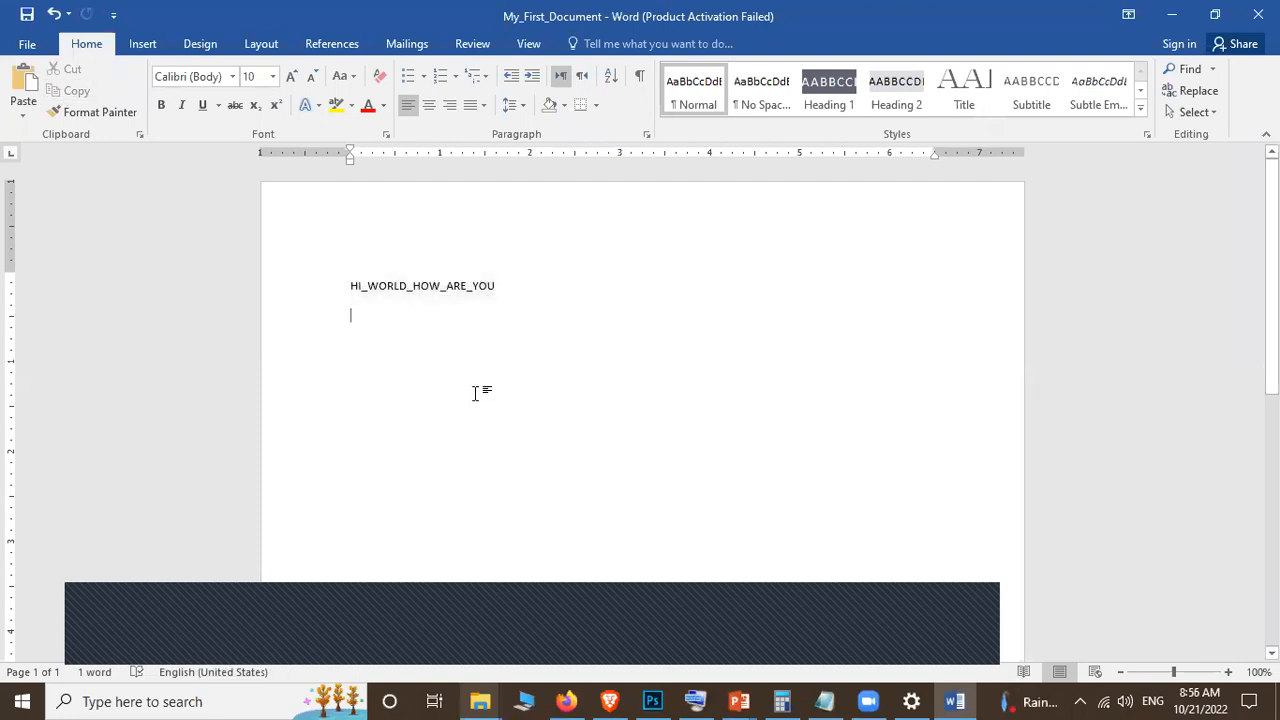
pyautogui.click(24, 84)
pyautogui.click(24, 84)
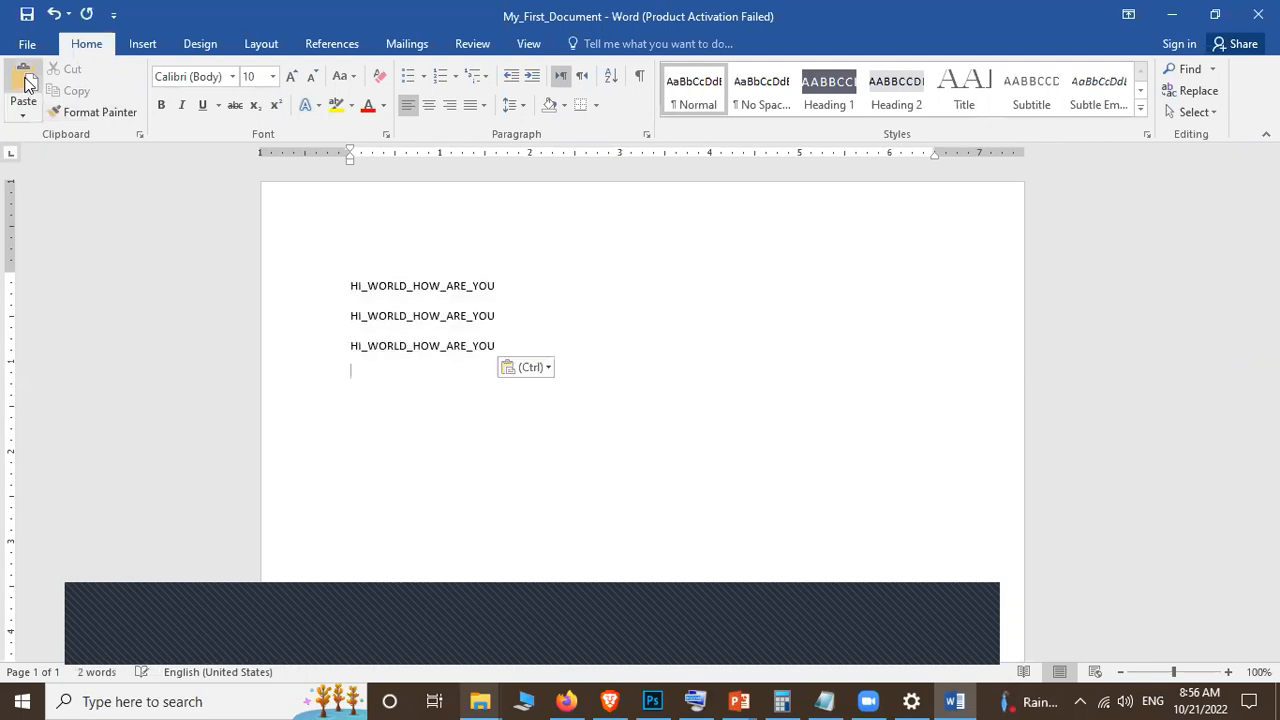
pyautogui.click(24, 84)
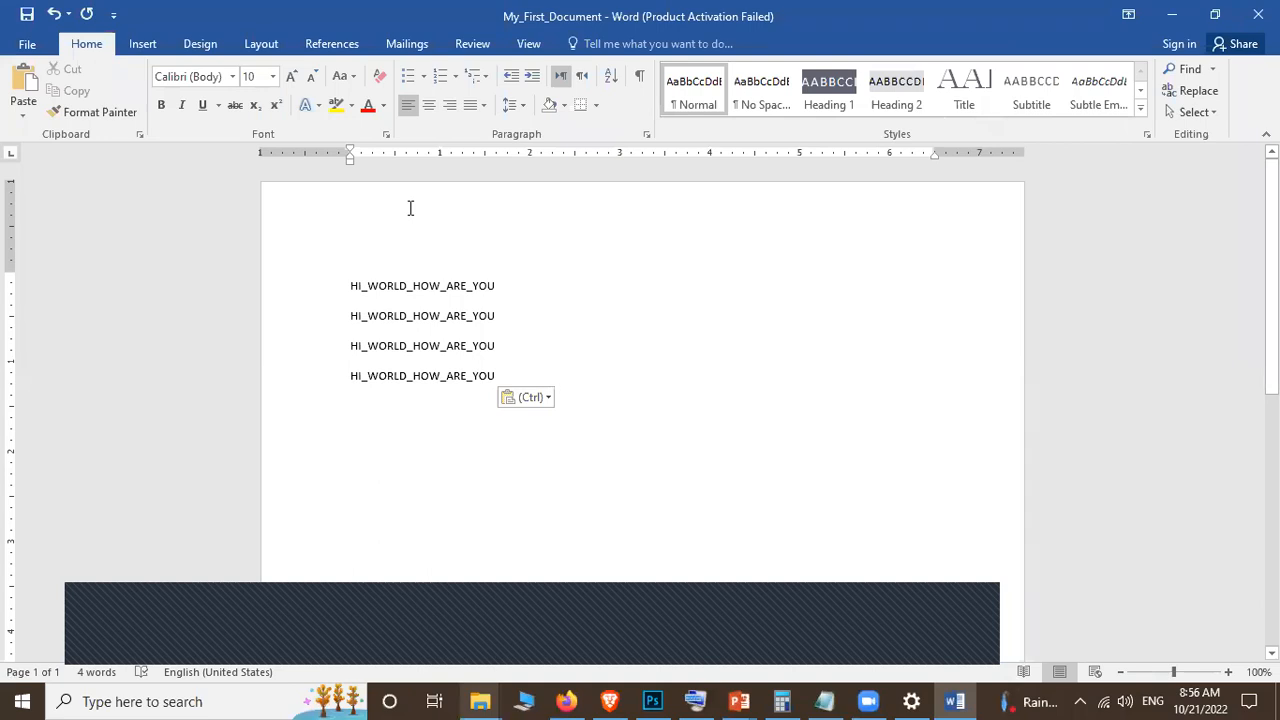
# Step: Delete the first of the four HI_WORLD_HOW_ARE_YOU lines
pyautogui.click(478, 291)
pyautogui.click(343, 290)
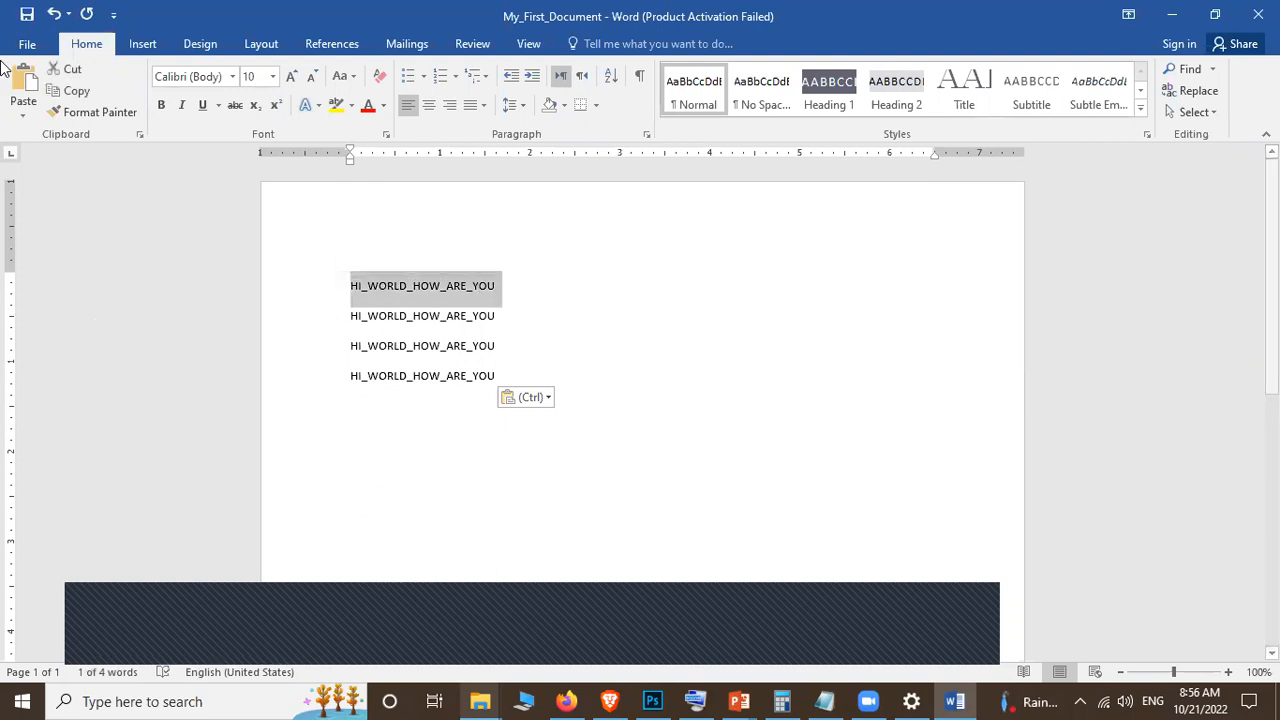
pyautogui.press('Delete')
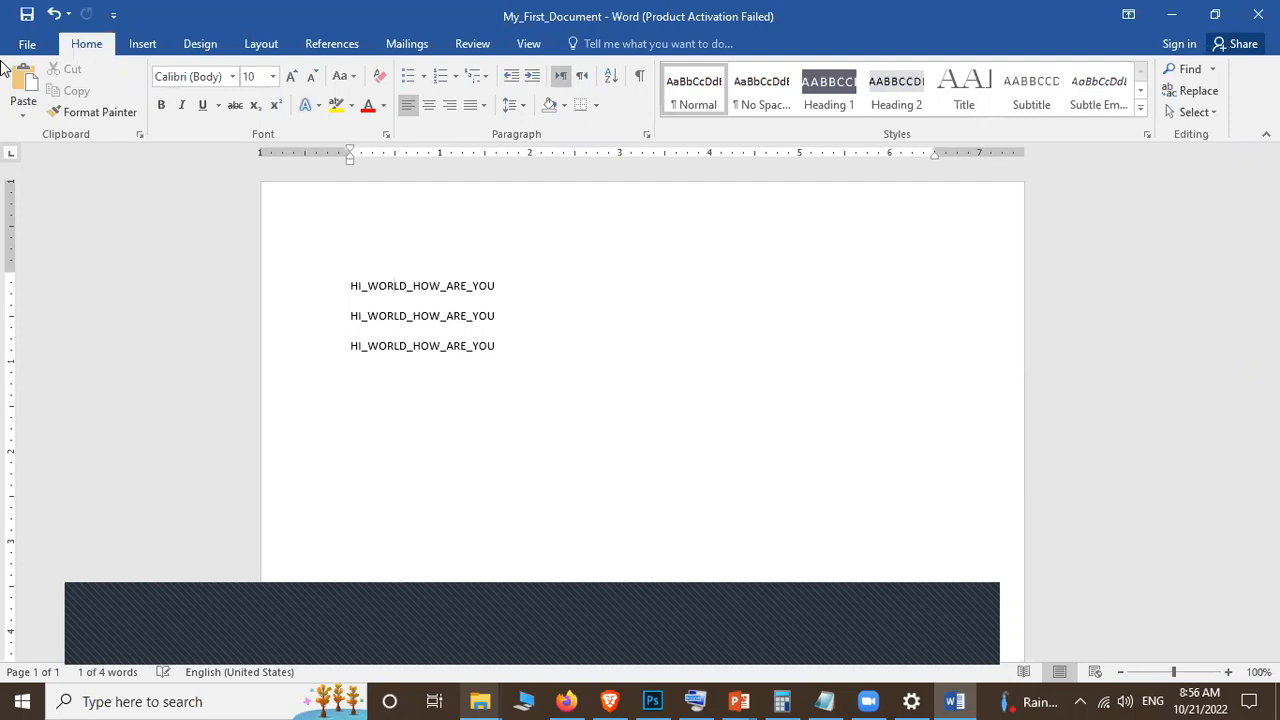
# Step: Remove all three lines and paste them back into the empty document, twice in a row
pyautogui.hotkey('ctrl', 'a')
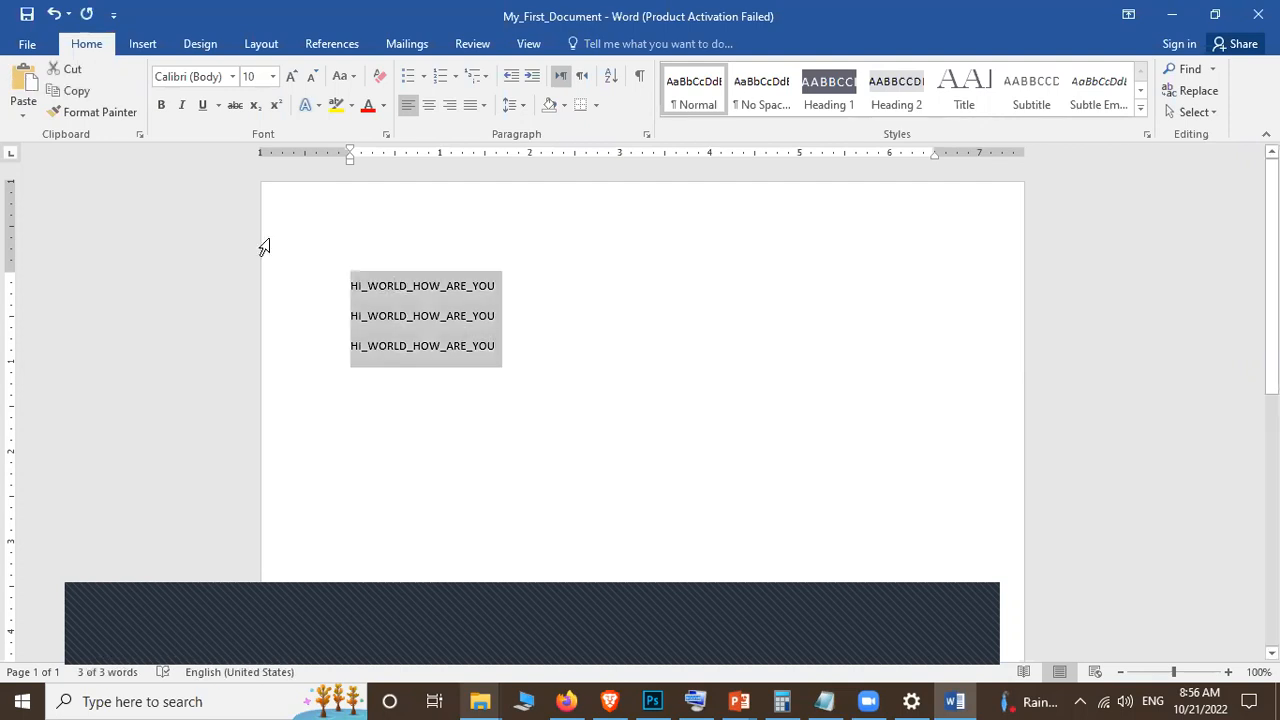
pyautogui.press('Delete')
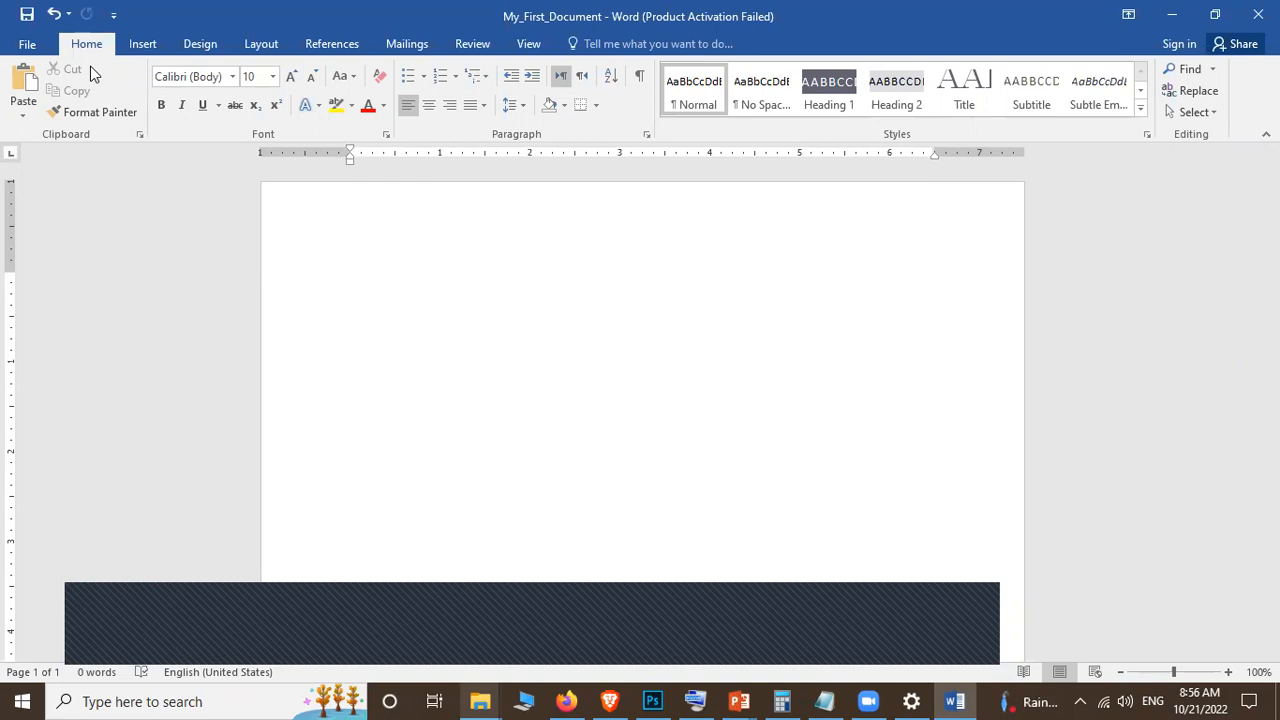
pyautogui.hotkey('ctrl', 'v')
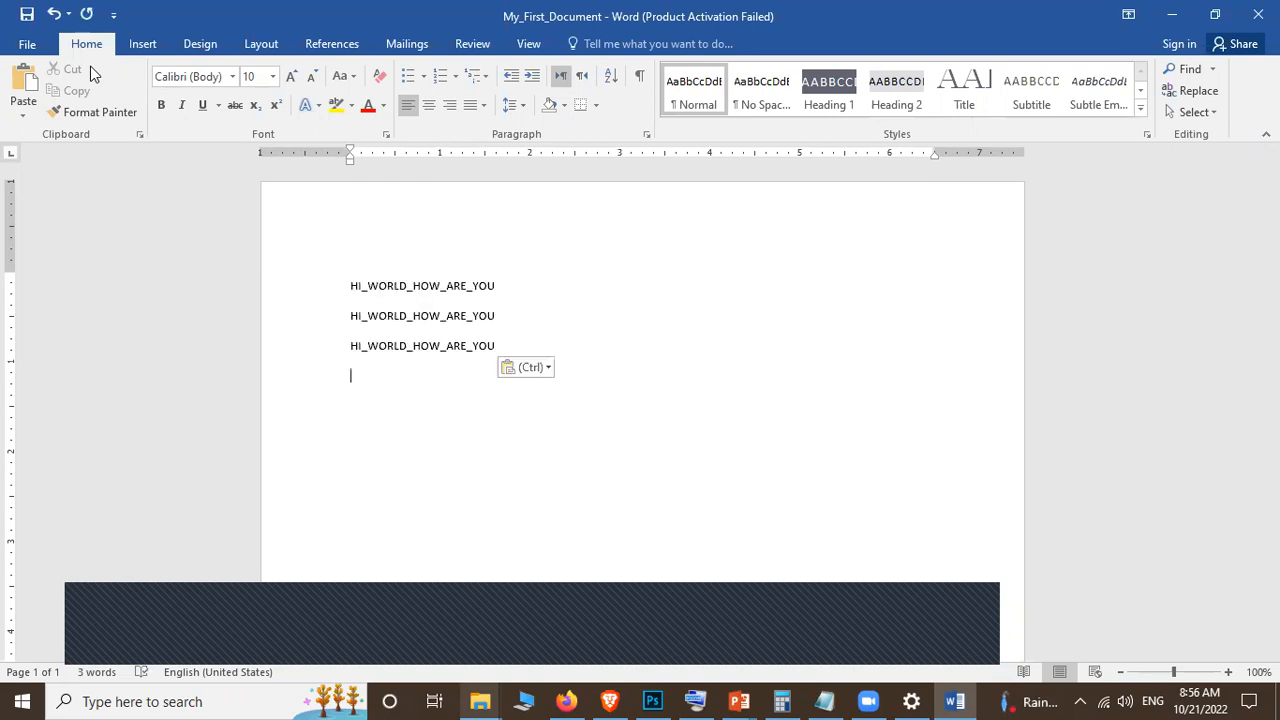
pyautogui.keyDown('shift'); pyautogui.click(350, 279); pyautogui.keyUp('shift')
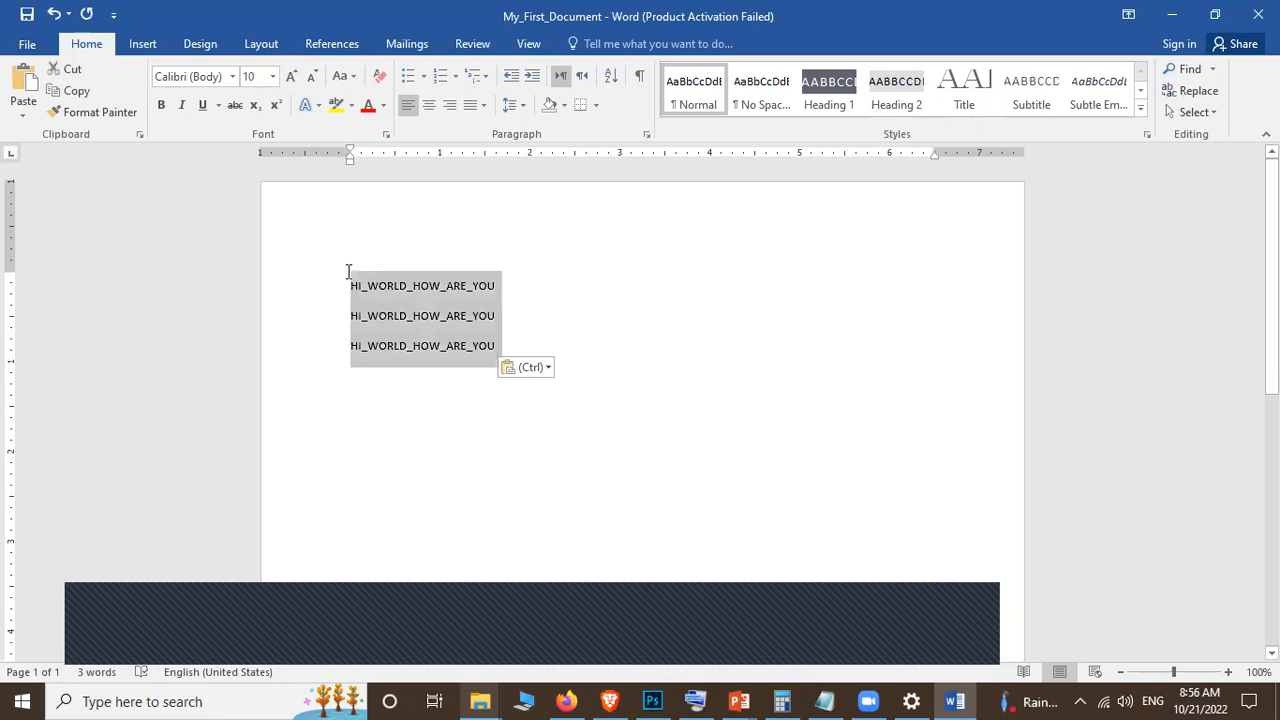
pyautogui.press('Delete')
pyautogui.hotkey('ctrl', 'v')
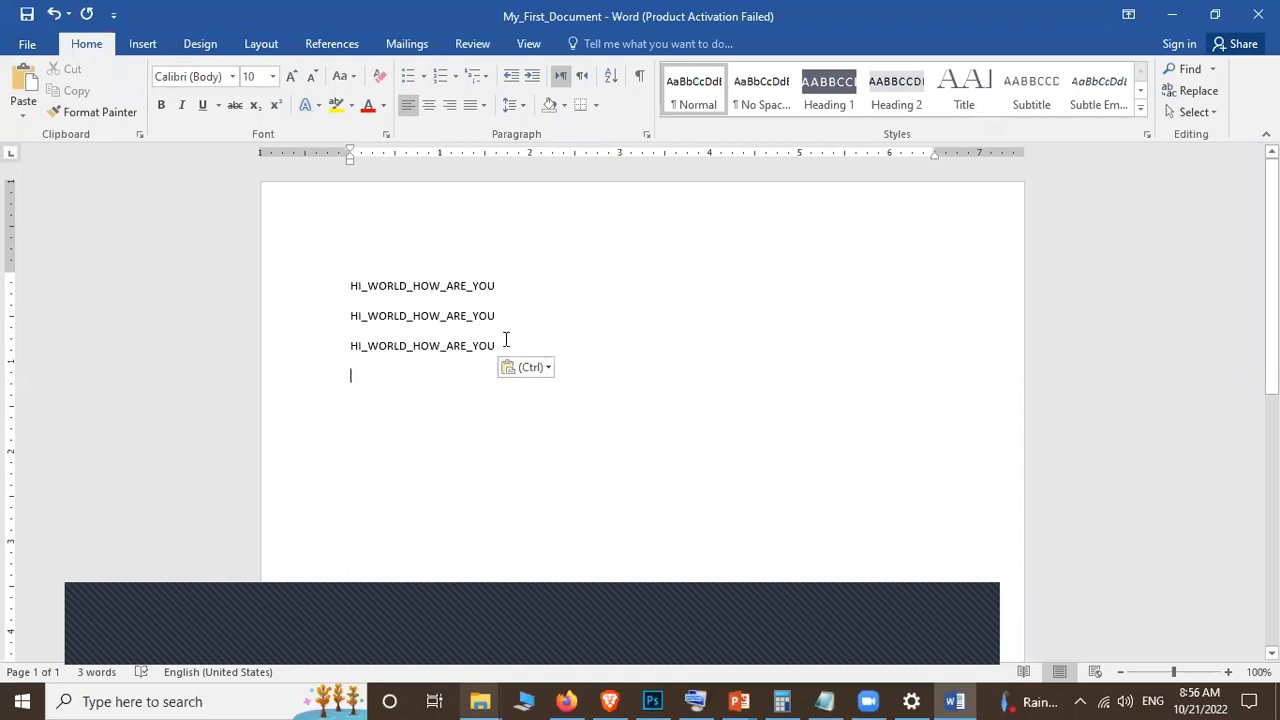
# Step: Copy the third HI_WORLD_HOW_ARE_YOU line and paste it seven times below the existing lines
pyautogui.tripleClick(348, 345)
pyautogui.hotkey('ctrl', 'c')
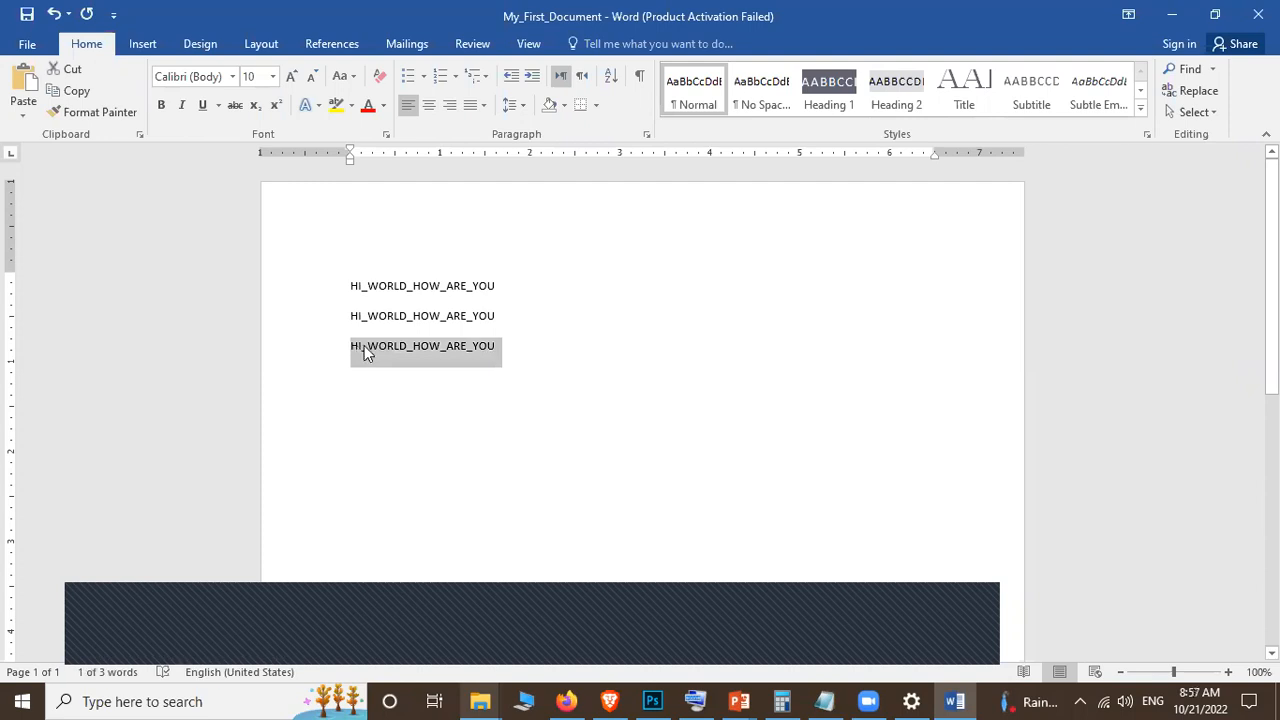
pyautogui.click(367, 403)
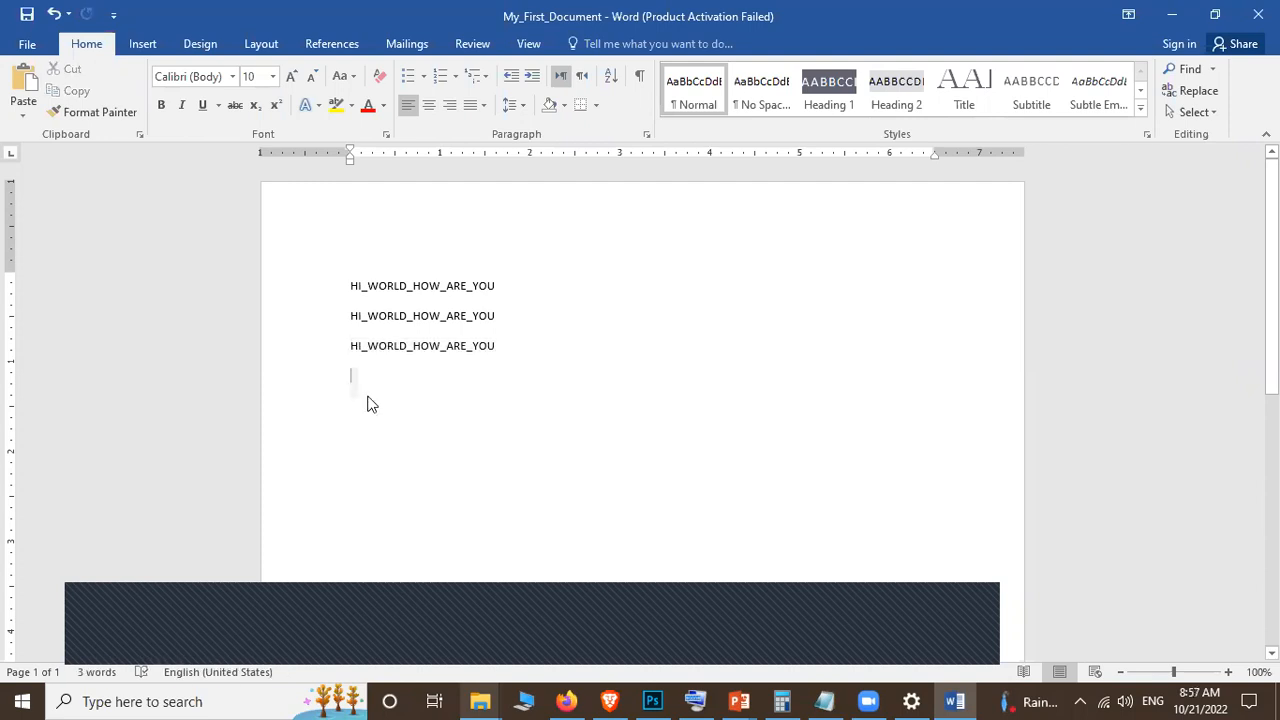
pyautogui.hotkey('ctrl', 'v')
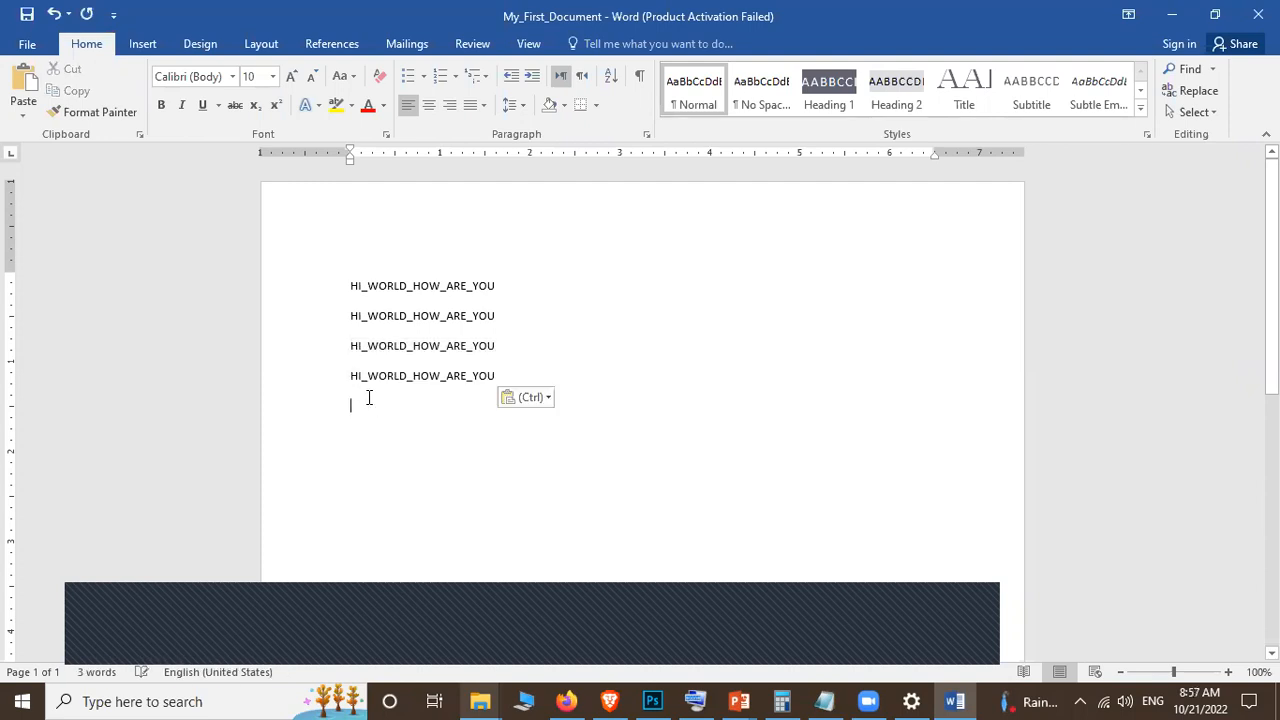
pyautogui.hotkey('ctrl', 'v')
pyautogui.hotkey('ctrl', 'v')
pyautogui.hotkey('ctrl', 'v')
pyautogui.hotkey('ctrl', 'v')
pyautogui.hotkey('ctrl', 'v')
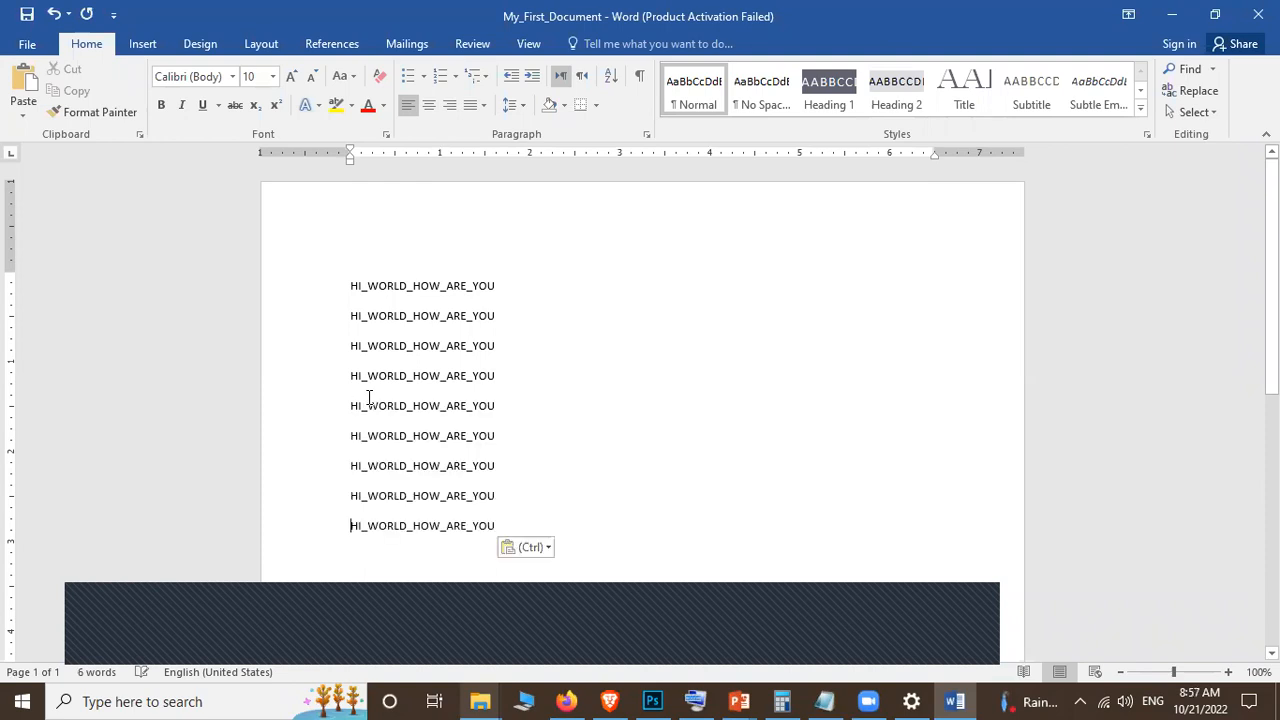
pyautogui.hotkey('ctrl', 'v')
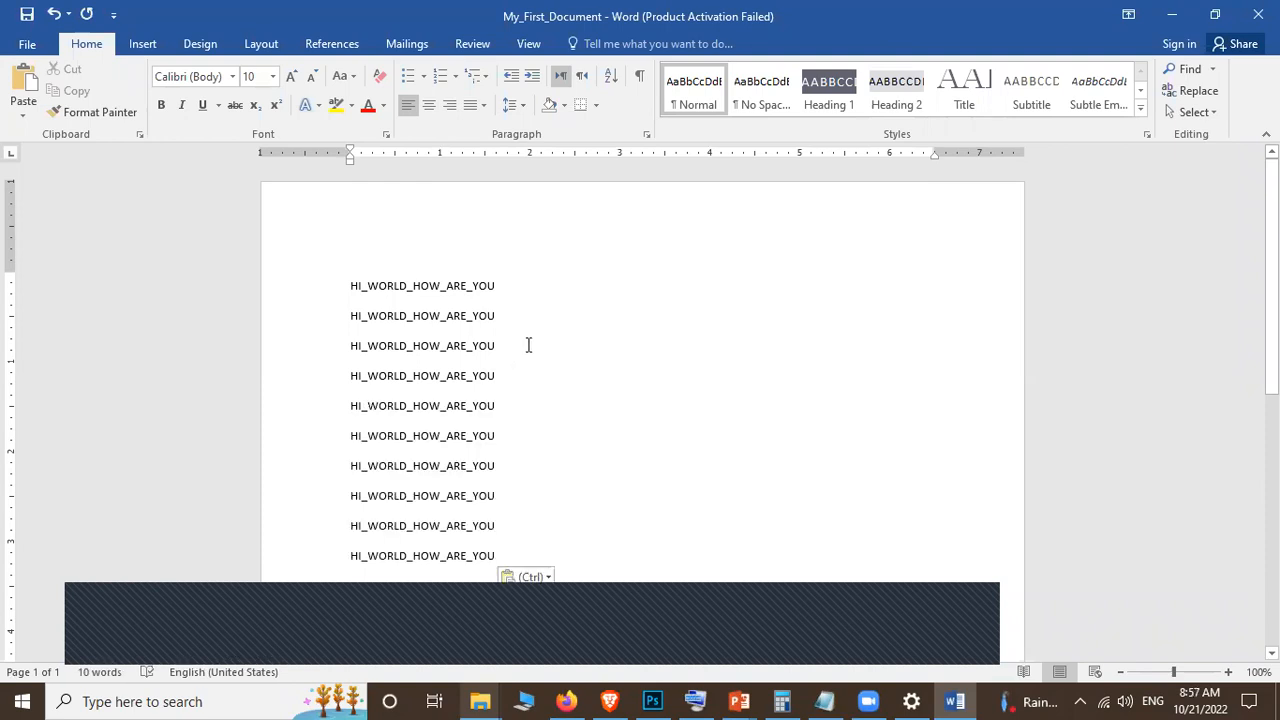
# Step: Undo the repeated pastes and the last removal of the three original lines
pyautogui.hotkey('ctrl', 'z')
pyautogui.hotkey('ctrl', 'z')
pyautogui.hotkey('ctrl', 'z')
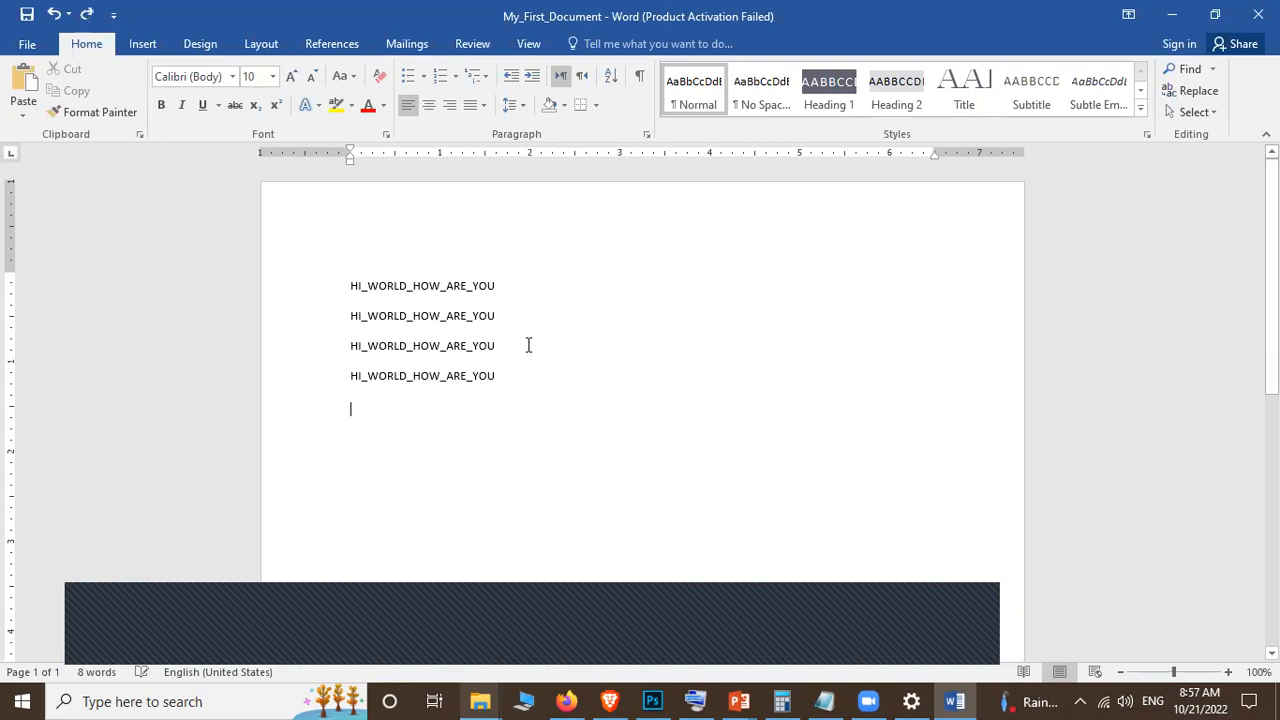
pyautogui.hotkey('ctrl', 'z')
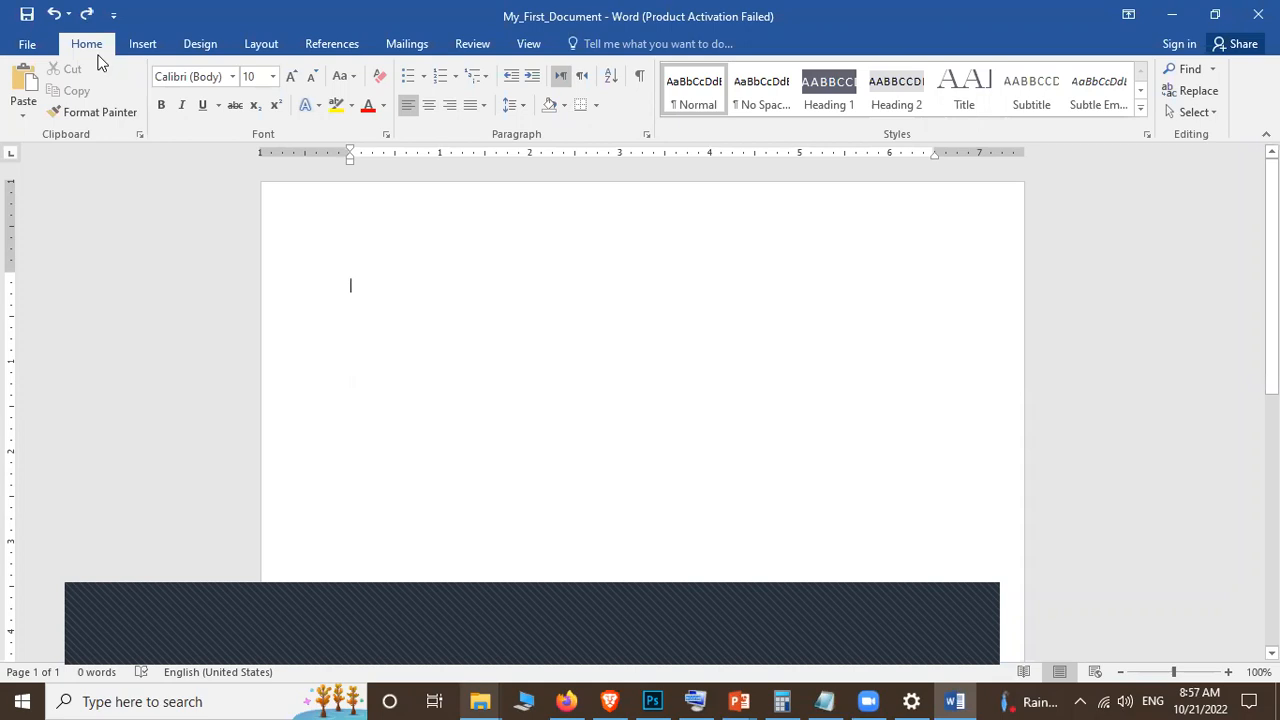
pyautogui.hotkey('ctrl', 'z')
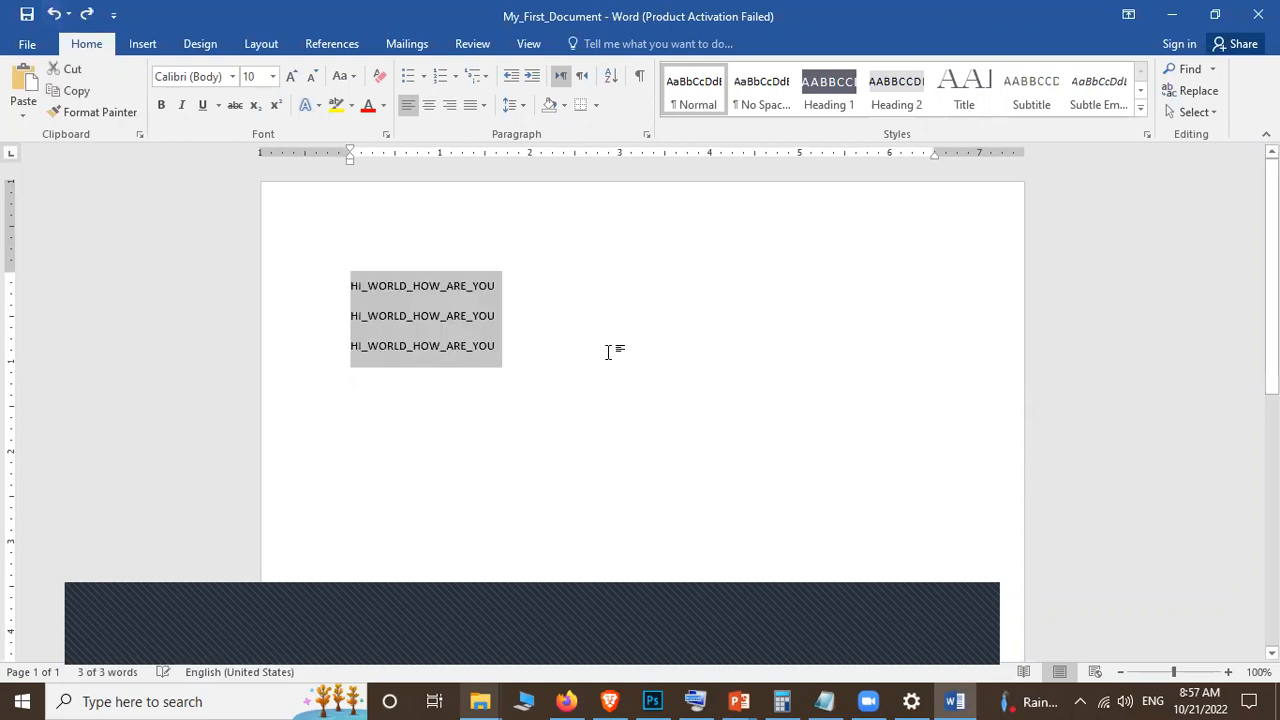
# Step: Delete the second and third HI_WORLD_HOW_ARE_YOU lines, keeping the first
pyautogui.click(350, 312)
pyautogui.hotkey('ctrl', 'shift', 'End')
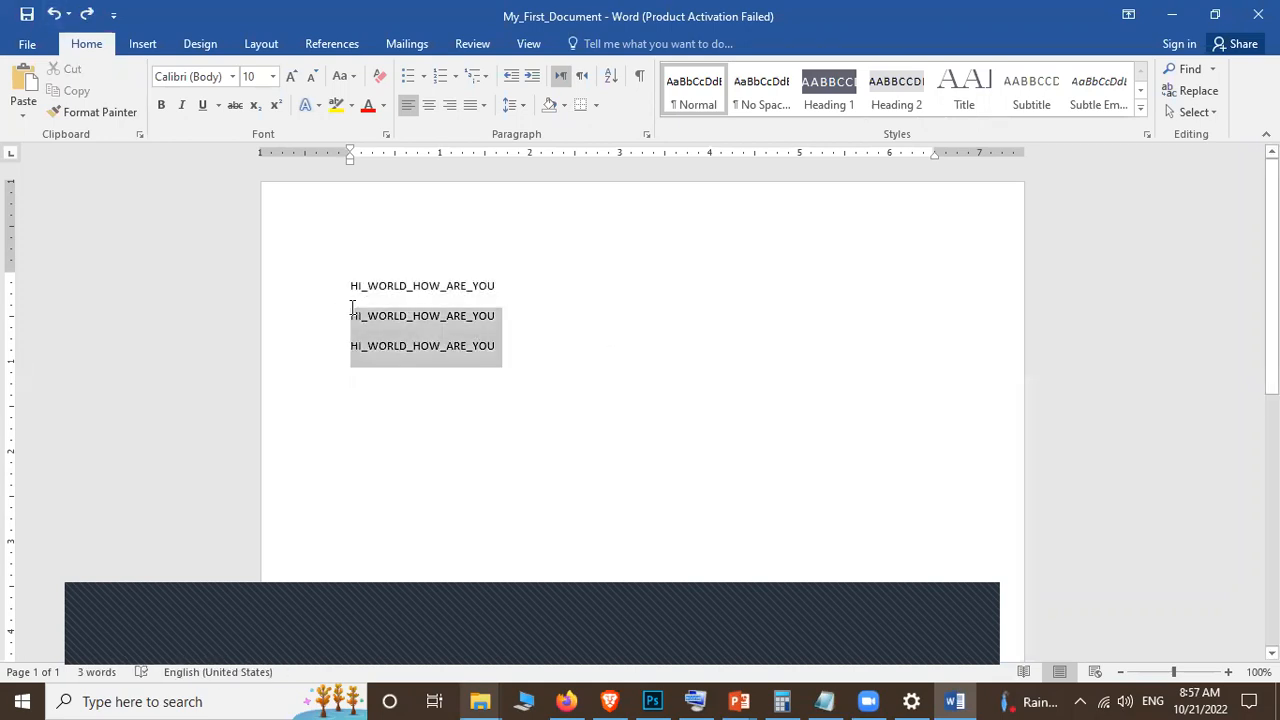
pyautogui.press('Delete')
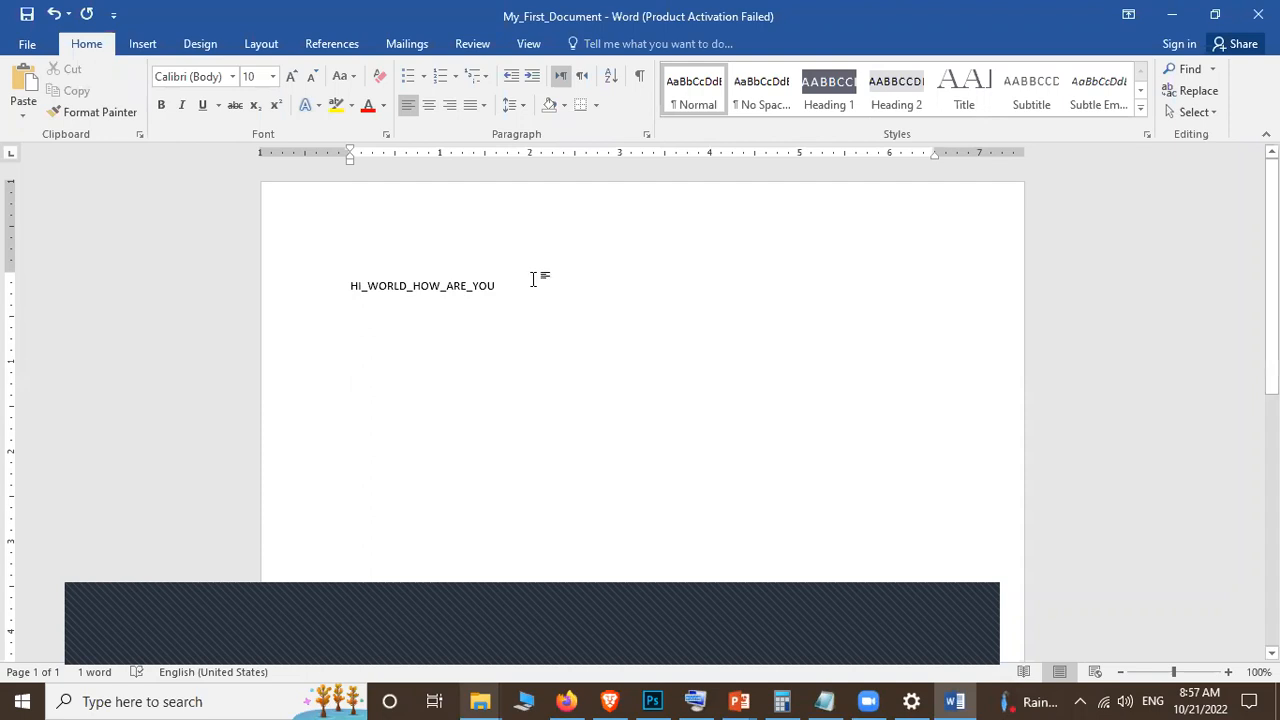
# Step: Cut the HI_WORLD_HOW_ARE_YOU line and paste it three lines further down, below blank paragraphs
pyautogui.moveTo(495, 287); pyautogui.dragTo(349, 289)
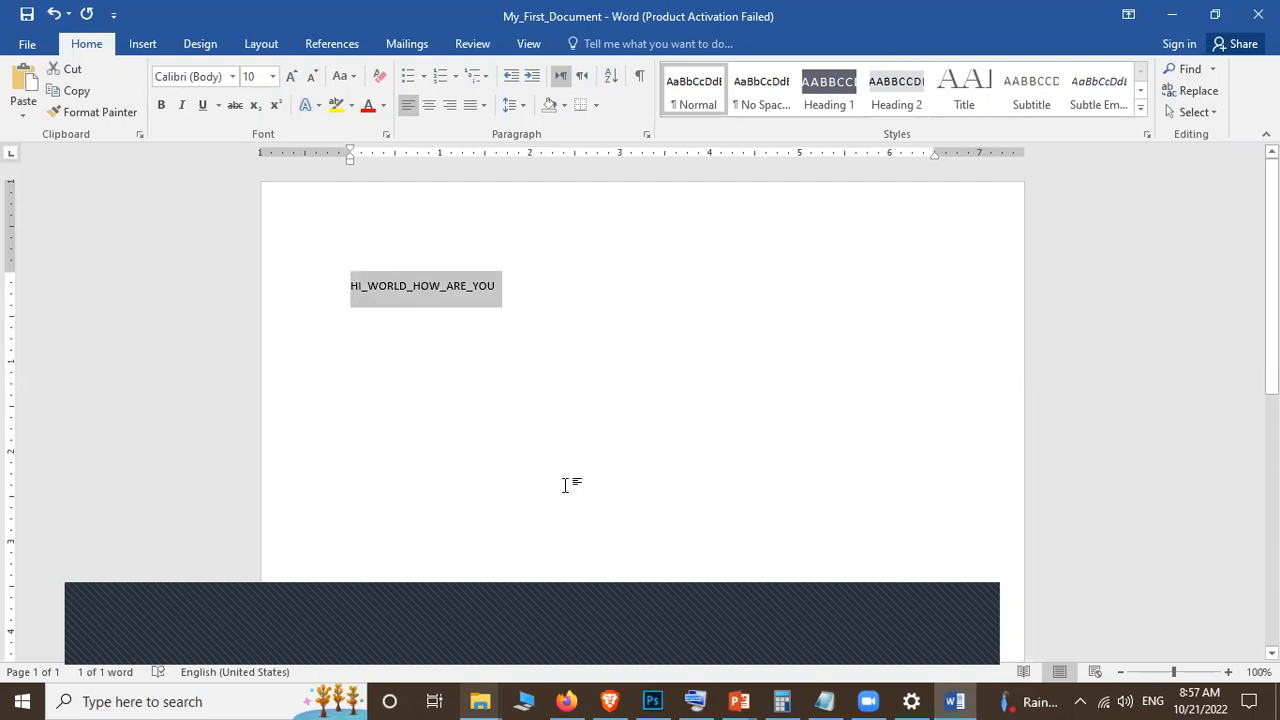
pyautogui.click(369, 498)
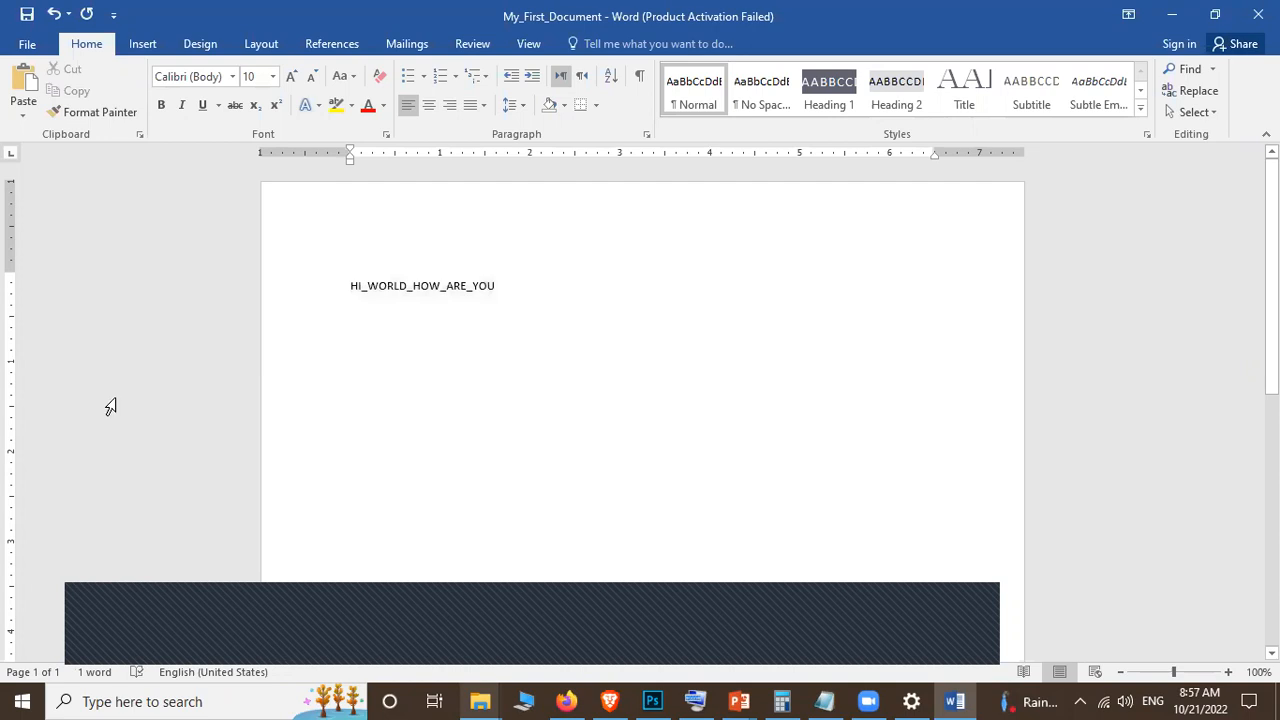
pyautogui.tripleClick(357, 289)
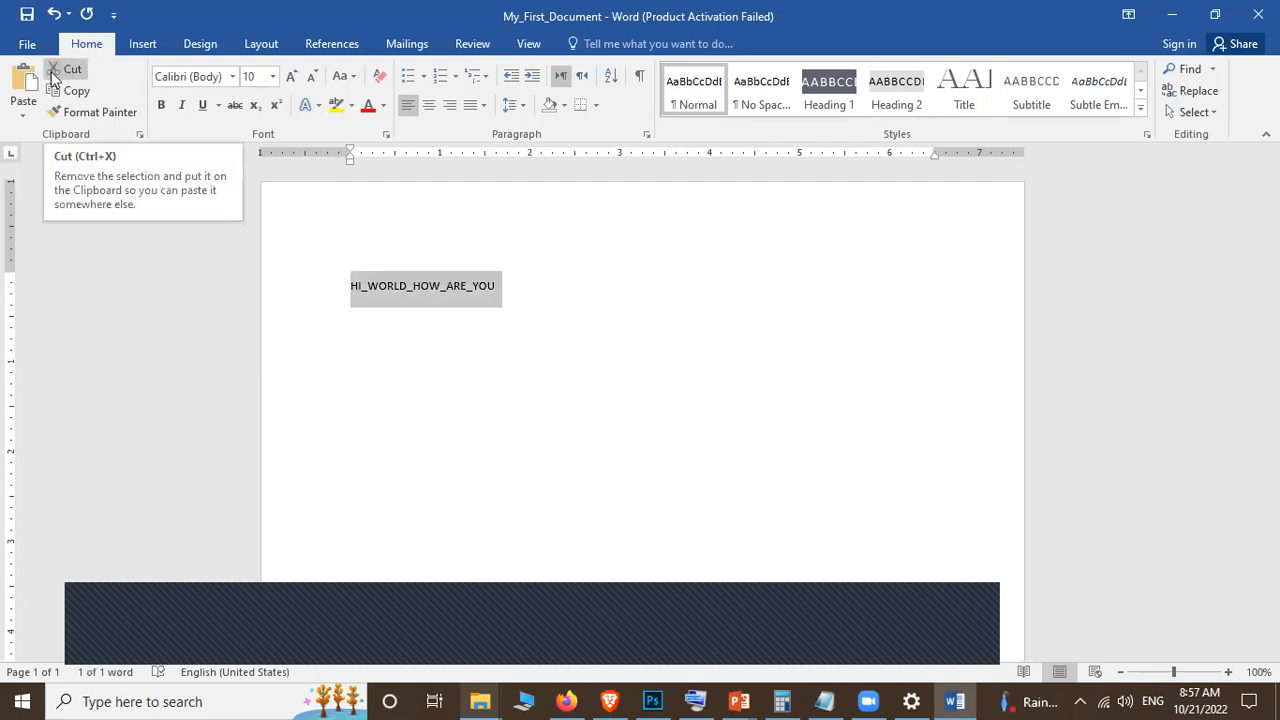
pyautogui.hotkey('ctrl', 'x')
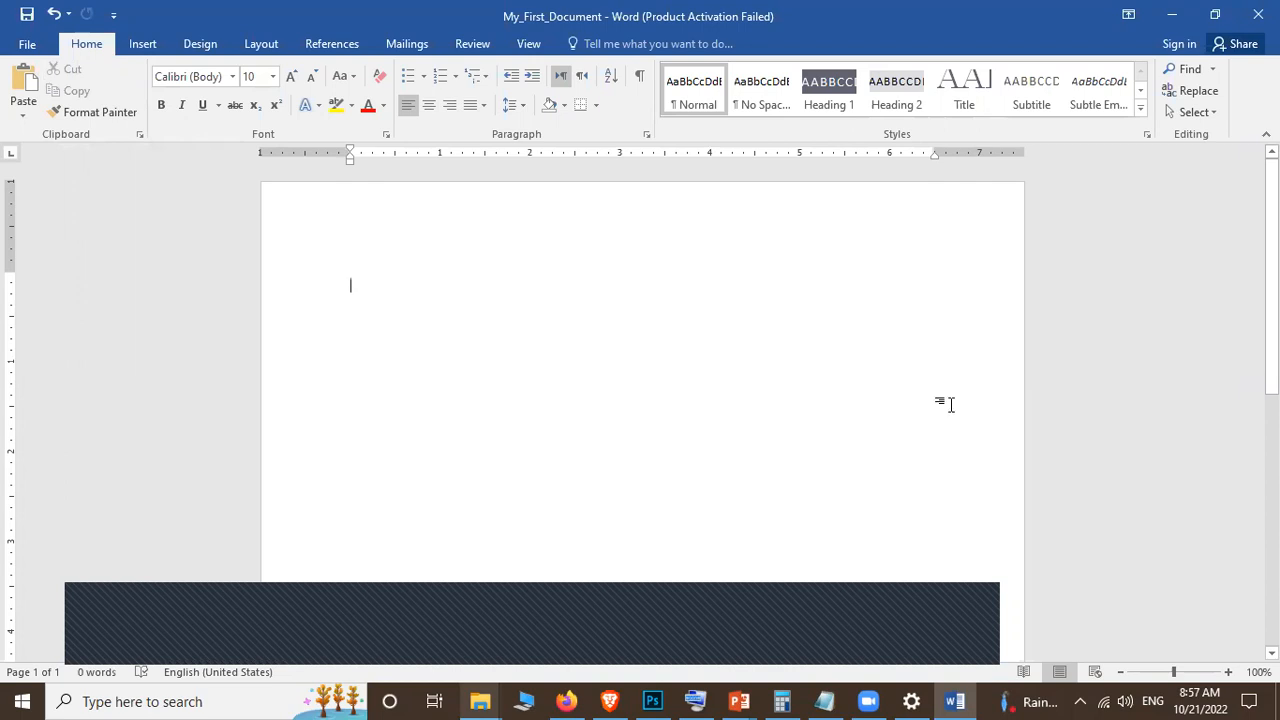
pyautogui.press('Return')
pyautogui.press('Return')
pyautogui.press('Return')
pyautogui.press('Return')
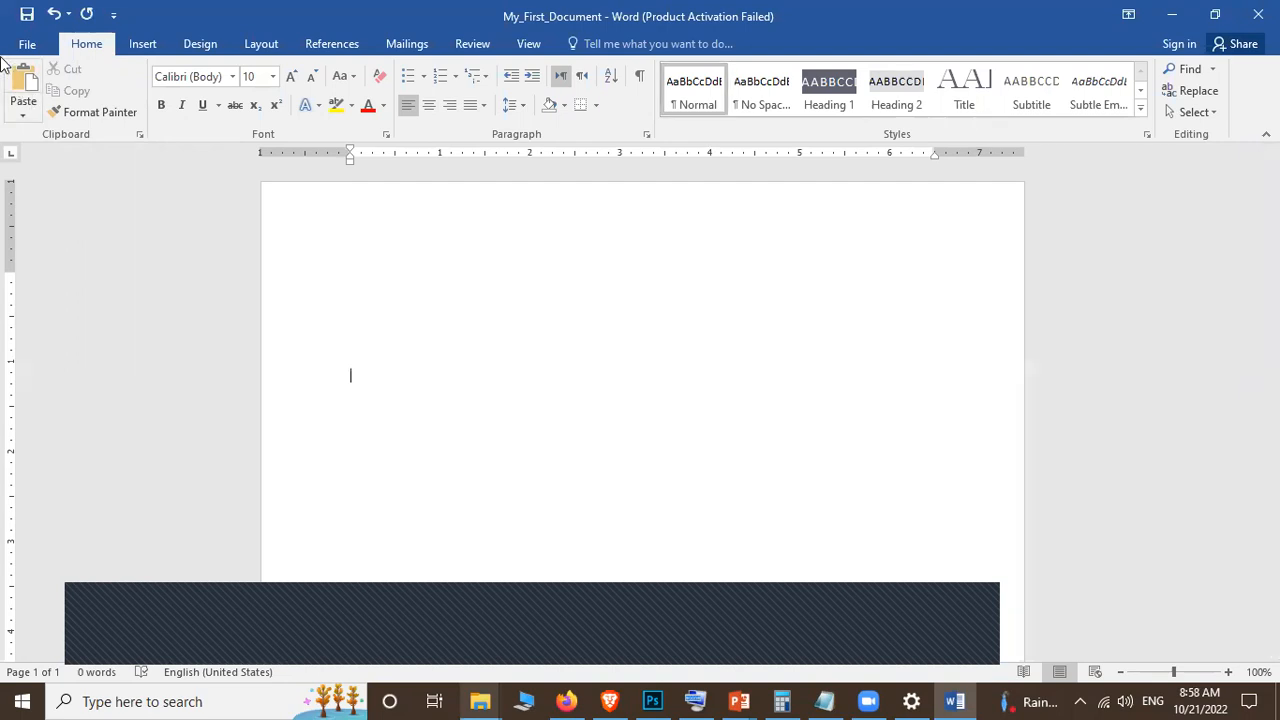
pyautogui.click(17, 80)
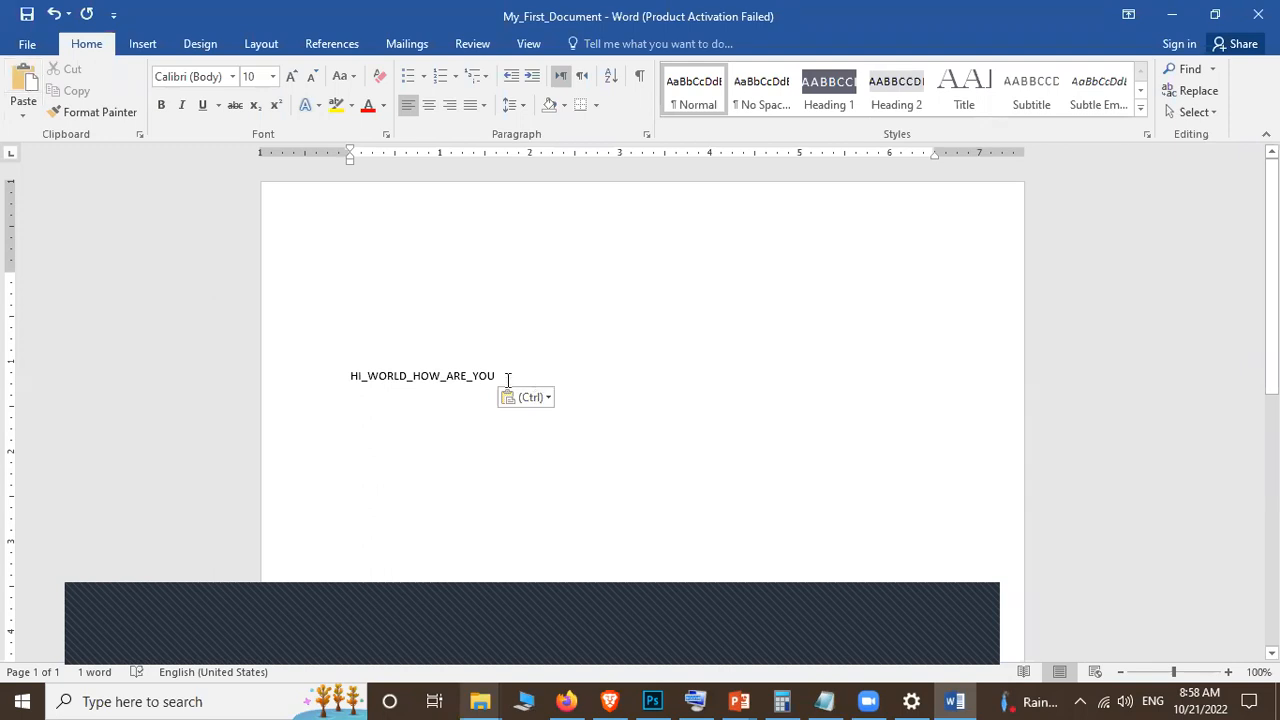
# Step: Delete the pasted line together with the blank paragraphs above it, and paste the text at the start of the document
pyautogui.click(339, 372)
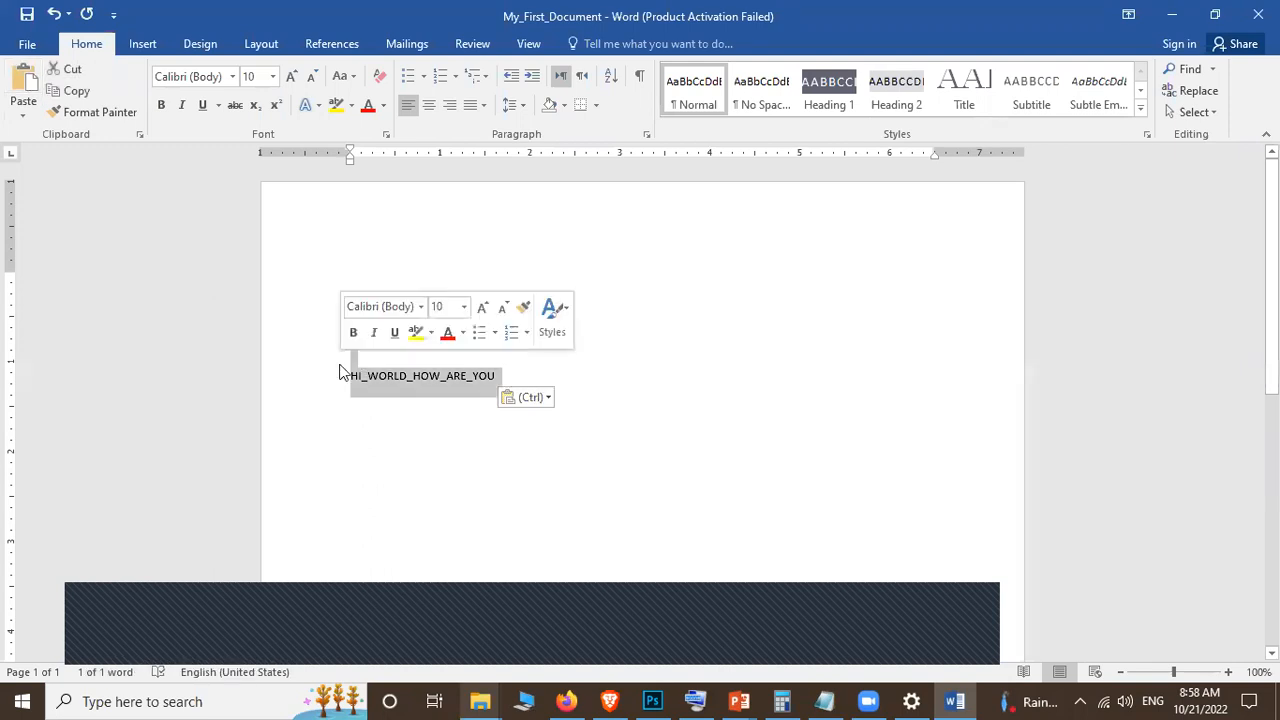
pyautogui.press('Delete')
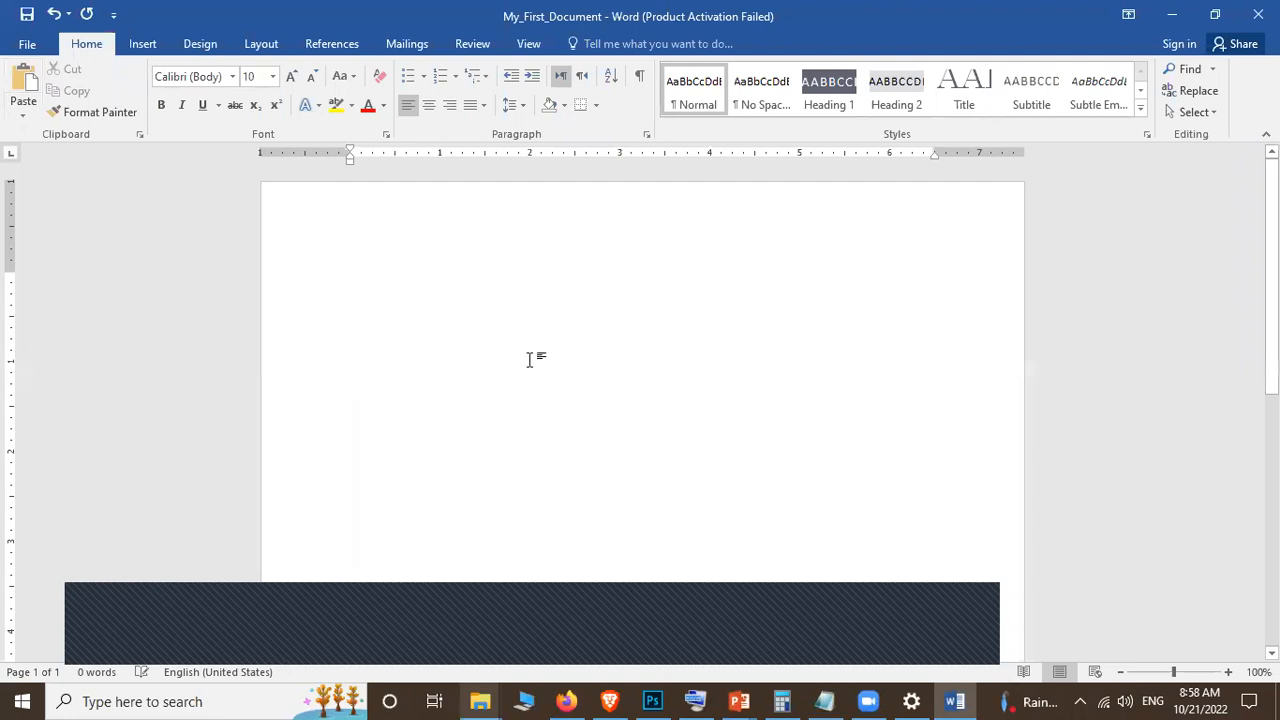
pyautogui.hotkey('ctrl', 'v')
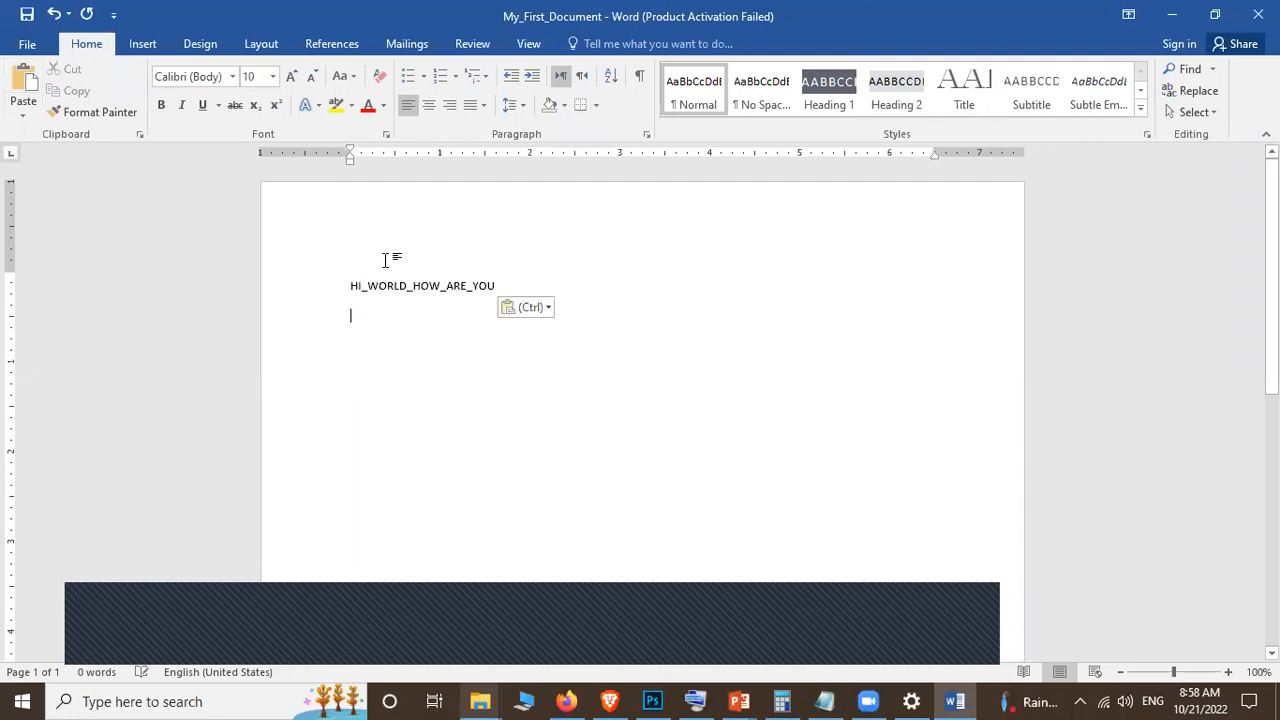
# Step: Copy the HI_WORLD_HOW_ARE_YOU line, delete it from the page, and paste it back
pyautogui.moveTo(509, 283); pyautogui.dragTo(320, 281)
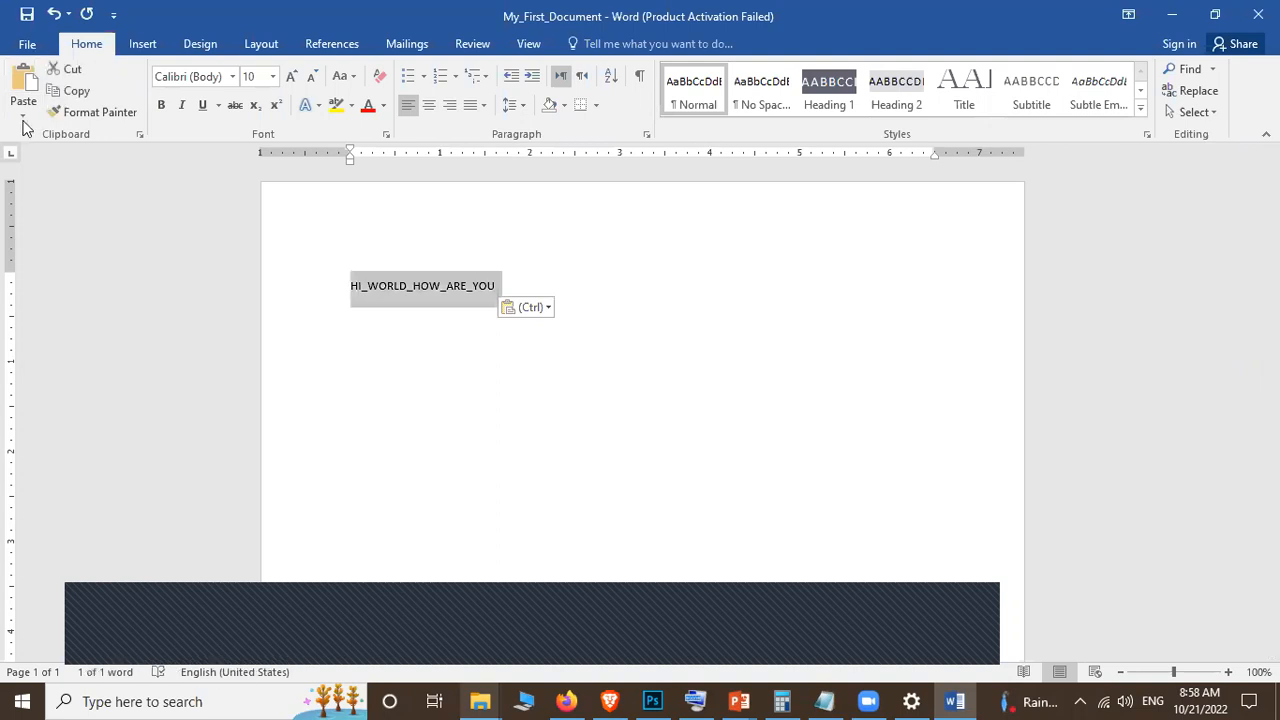
pyautogui.click(92, 112)
pyautogui.press('Escape')
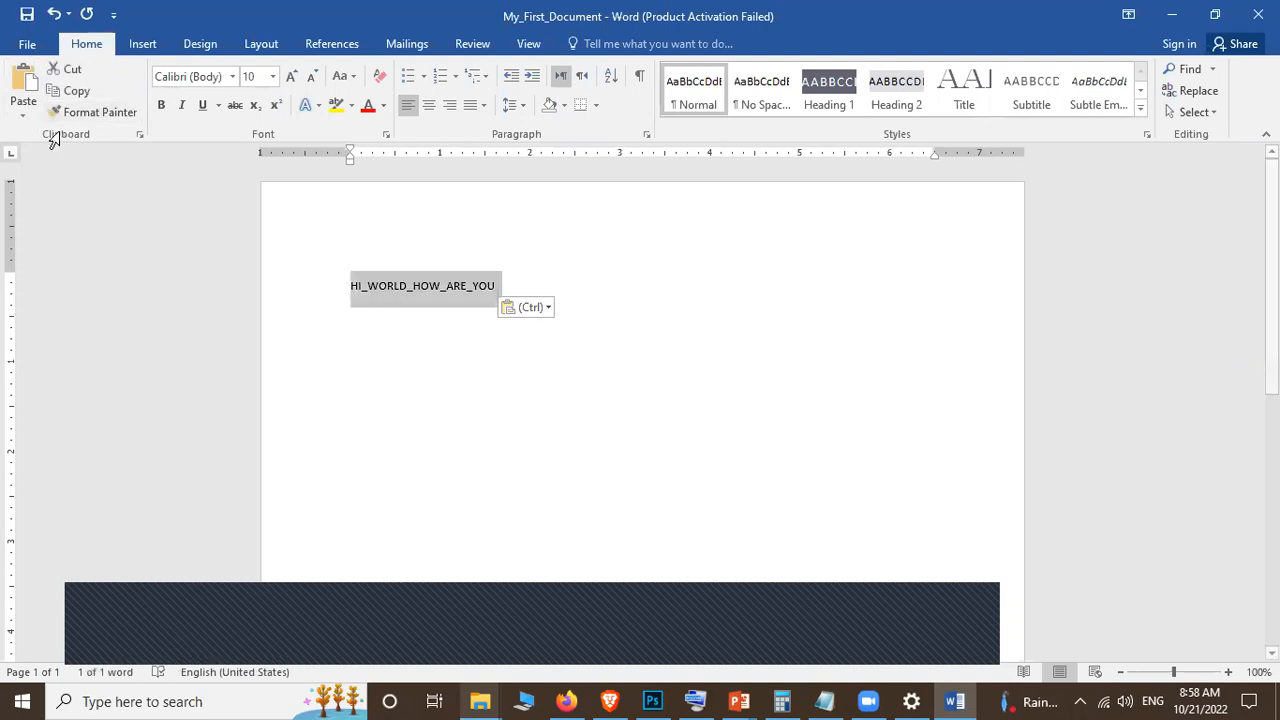
pyautogui.click(70, 90)
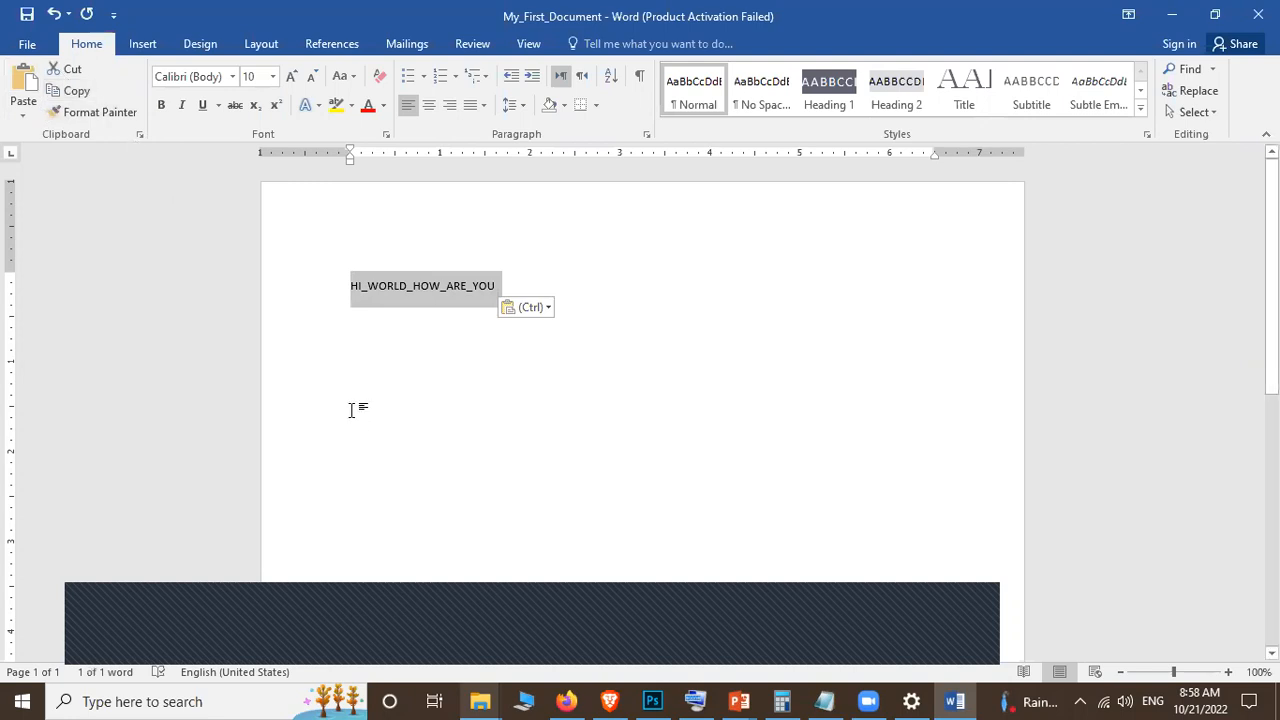
pyautogui.press('Delete')
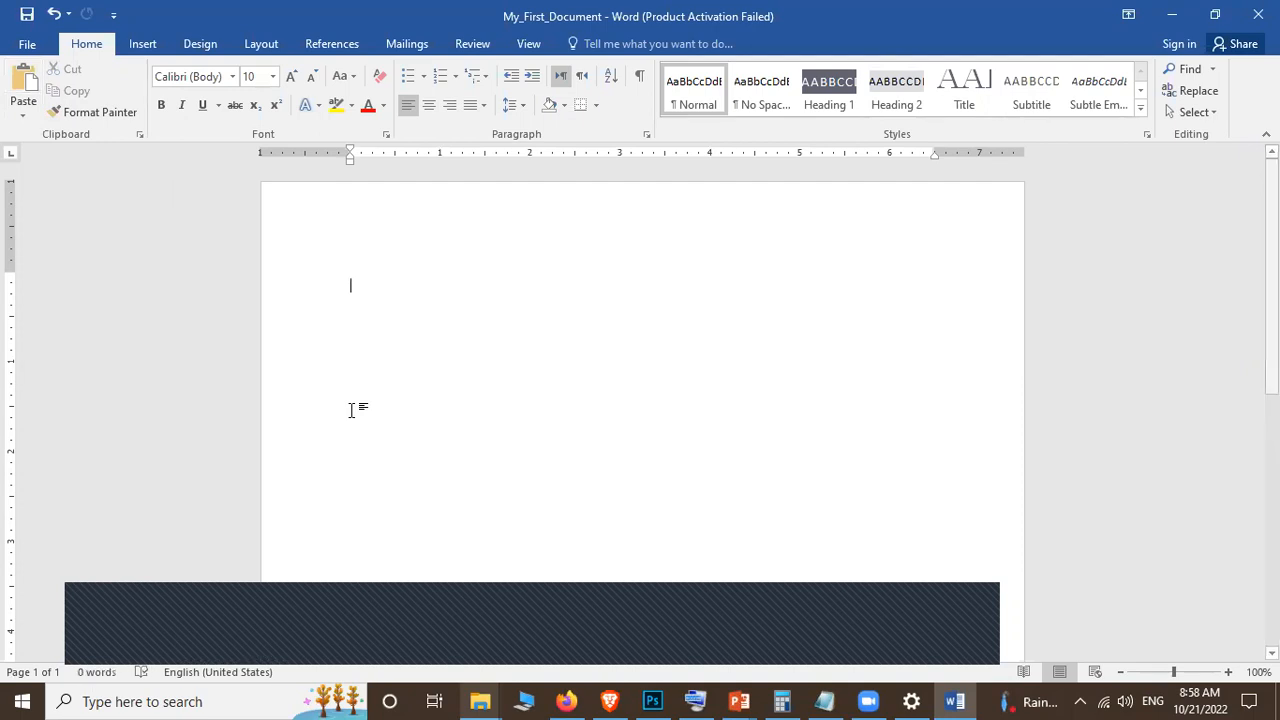
pyautogui.hotkey('ctrl', 'v')
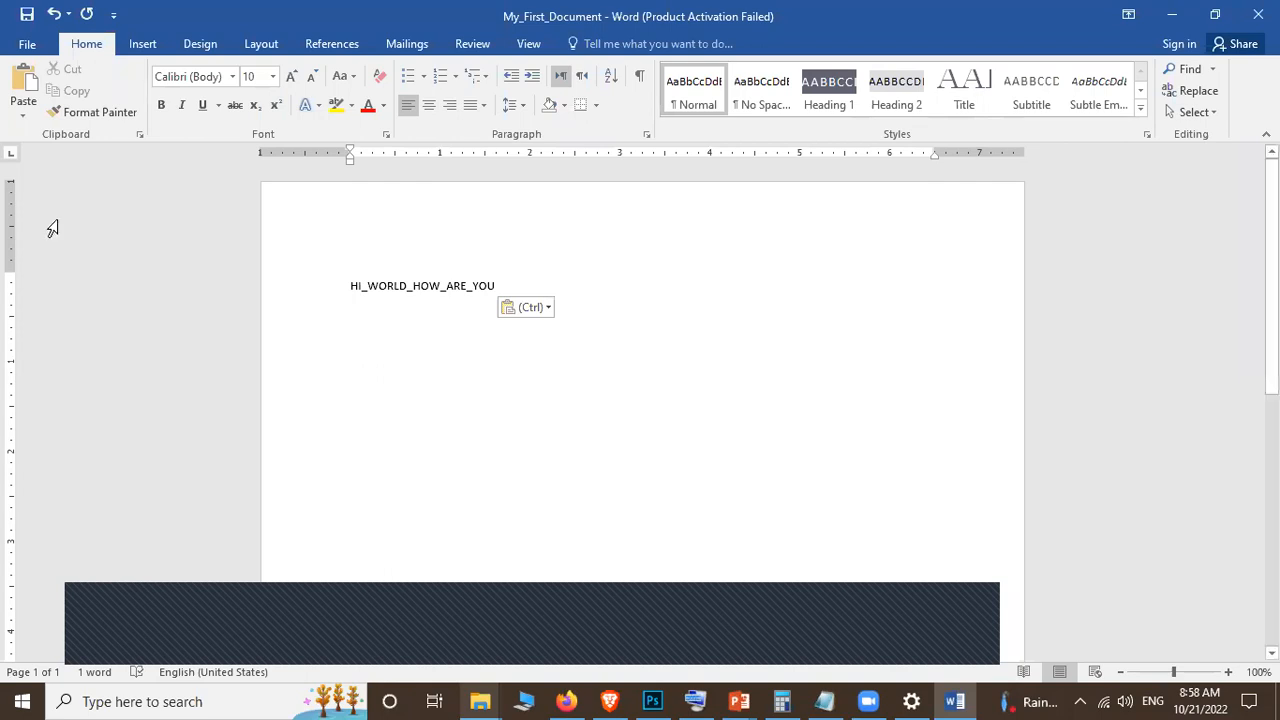
# Step: Copy the HI_WORLD_HOW_ARE_YOU line and paste it three times directly below the original
pyautogui.click(330, 285)
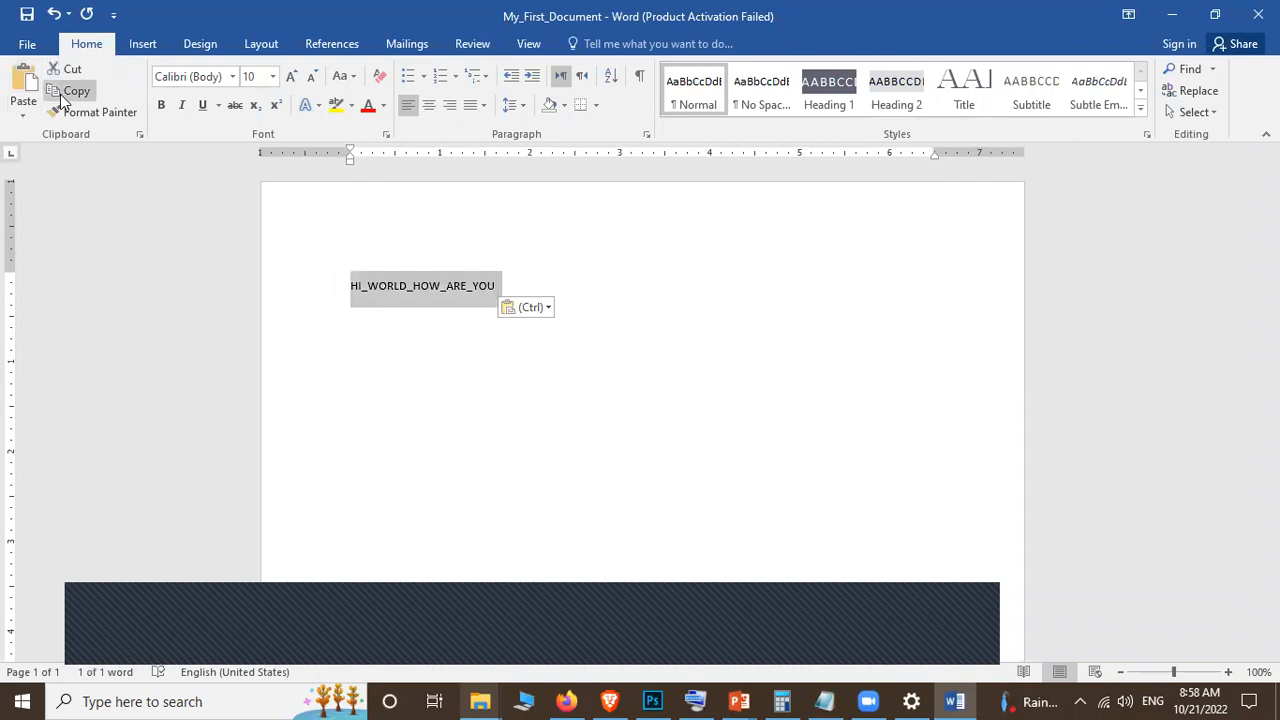
pyautogui.click(66, 91)
pyautogui.click(443, 314)
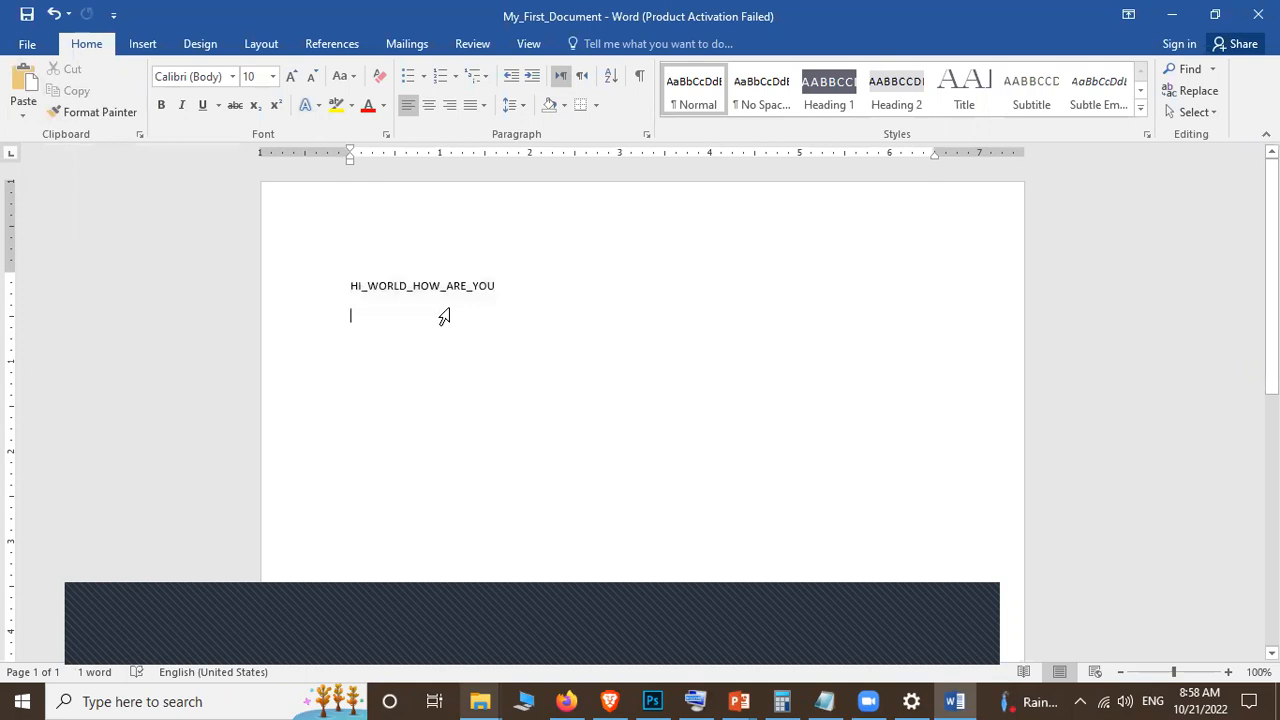
pyautogui.doubleClick(20, 78)
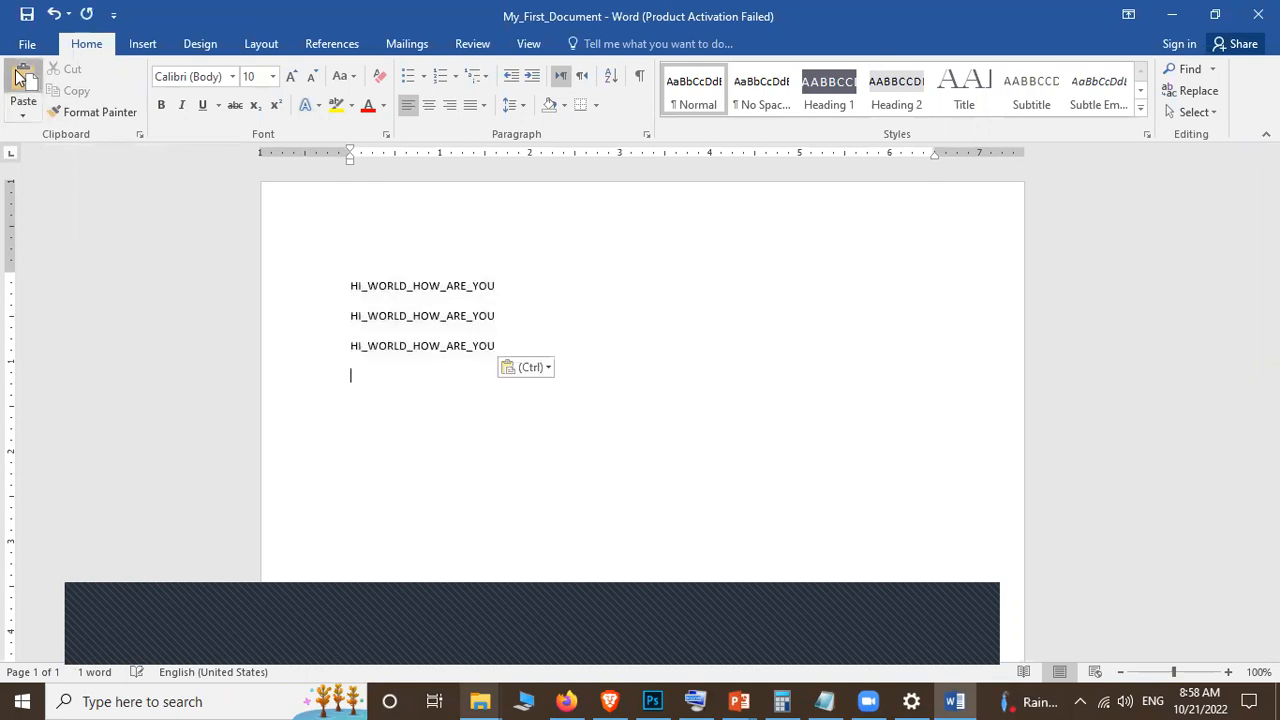
pyautogui.click(20, 78)
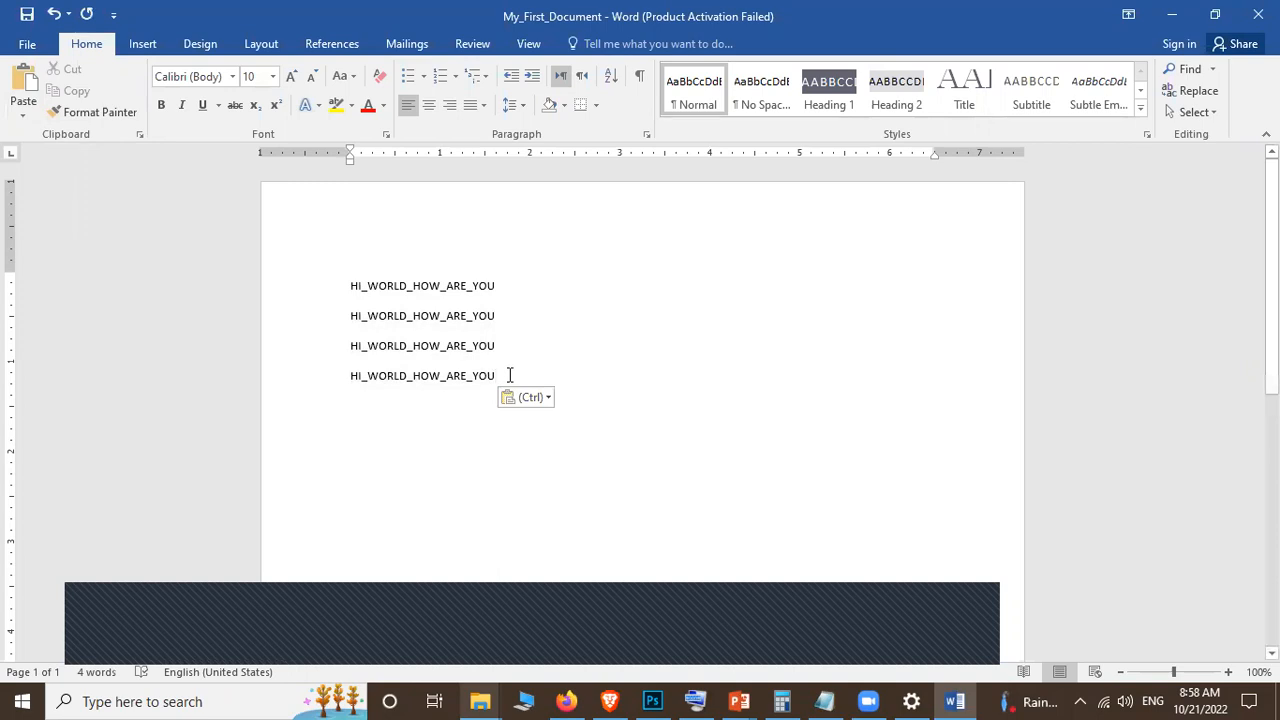
# Step: Copy the fourth HI_WORLD_HOW_ARE_YOU line and paste it five times further down, leaving a blank line in between
pyautogui.keyDown('shift'); pyautogui.click(366, 375); pyautogui.keyUp('shift')
pyautogui.keyDown('shift'); pyautogui.click(351, 374); pyautogui.keyUp('shift')
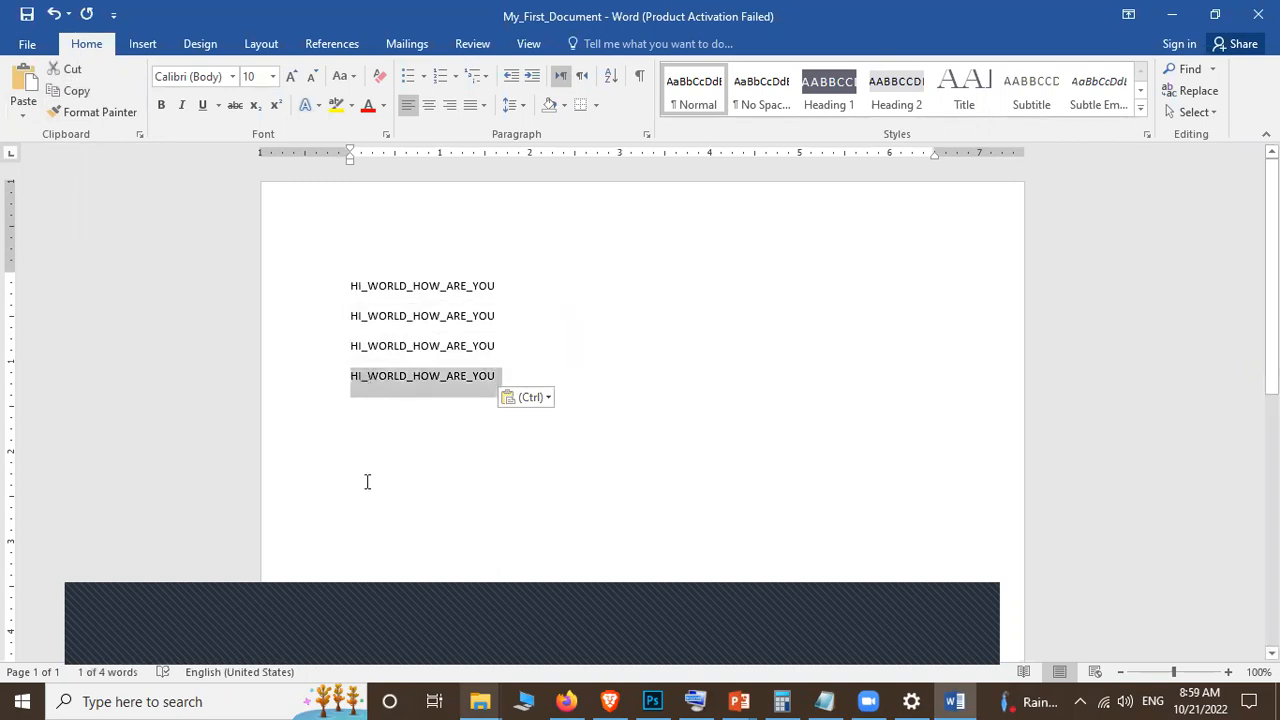
pyautogui.hotkey('ctrl', 'c')
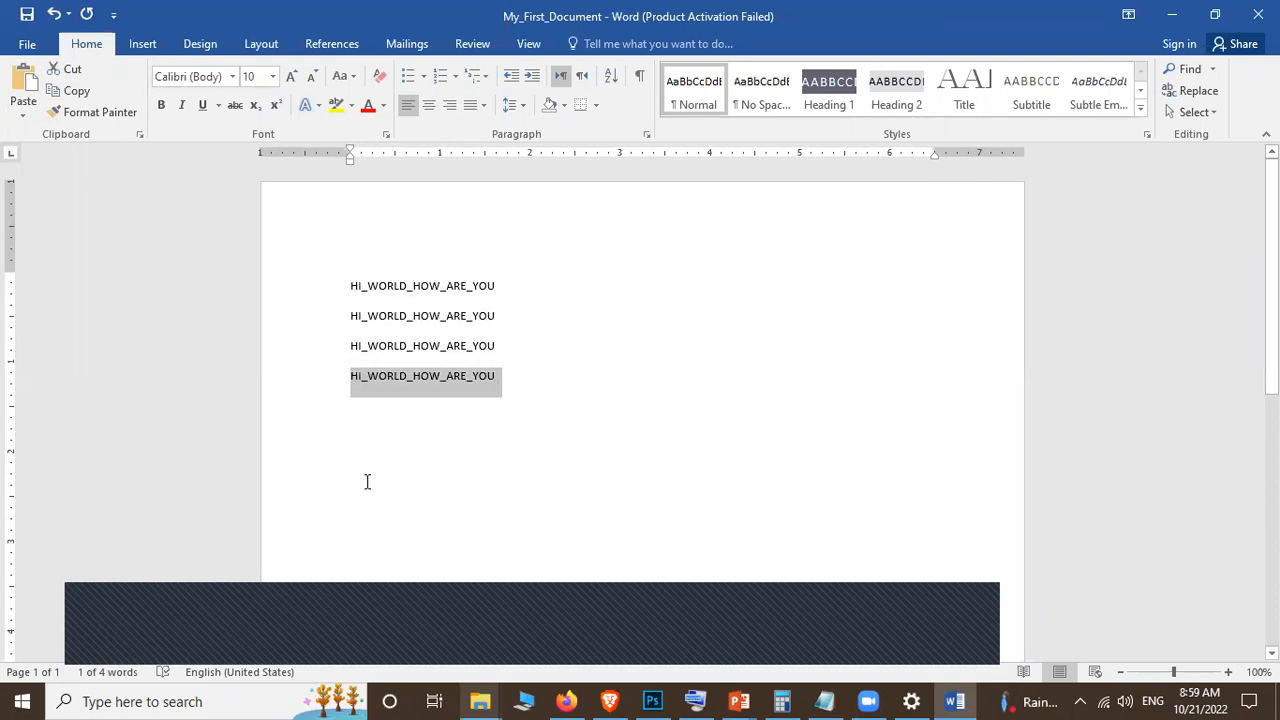
pyautogui.click(367, 482)
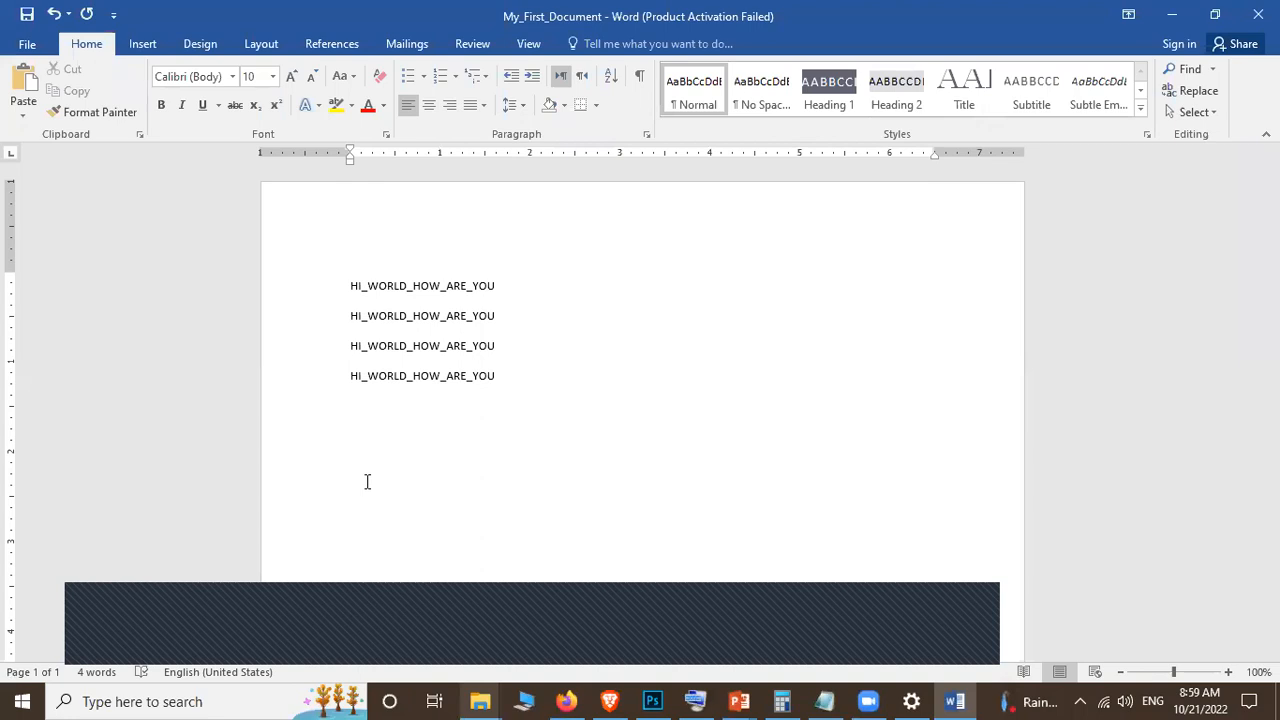
pyautogui.hotkey('ctrl', 'v')
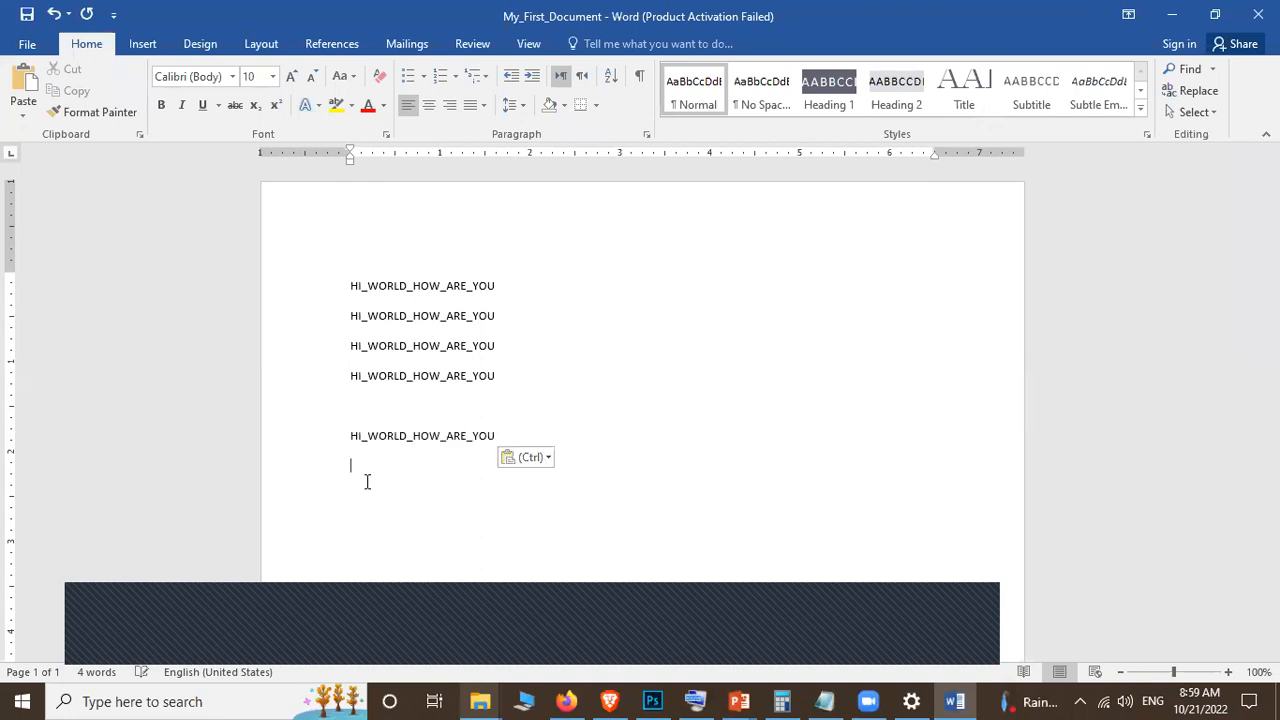
pyautogui.hotkey('ctrl', 'v')
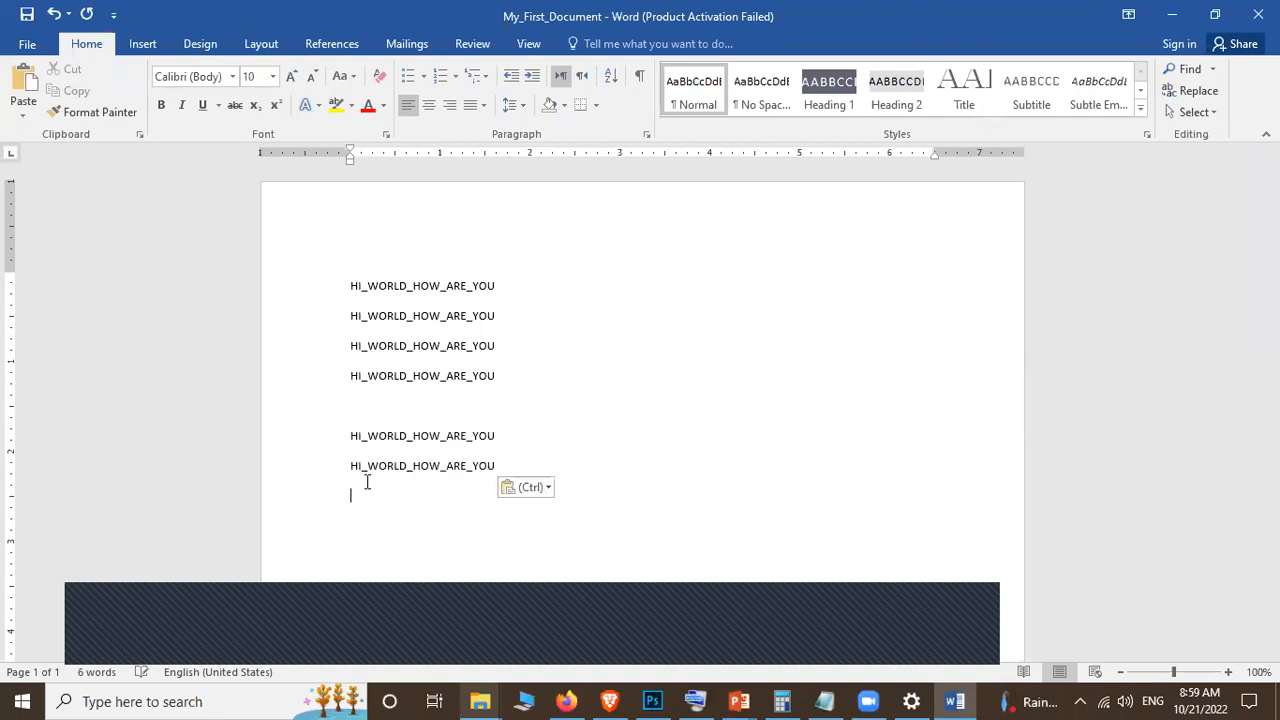
pyautogui.hotkey('ctrl', 'v')
pyautogui.hotkey('ctrl', 'v')
pyautogui.hotkey('ctrl', 'v')
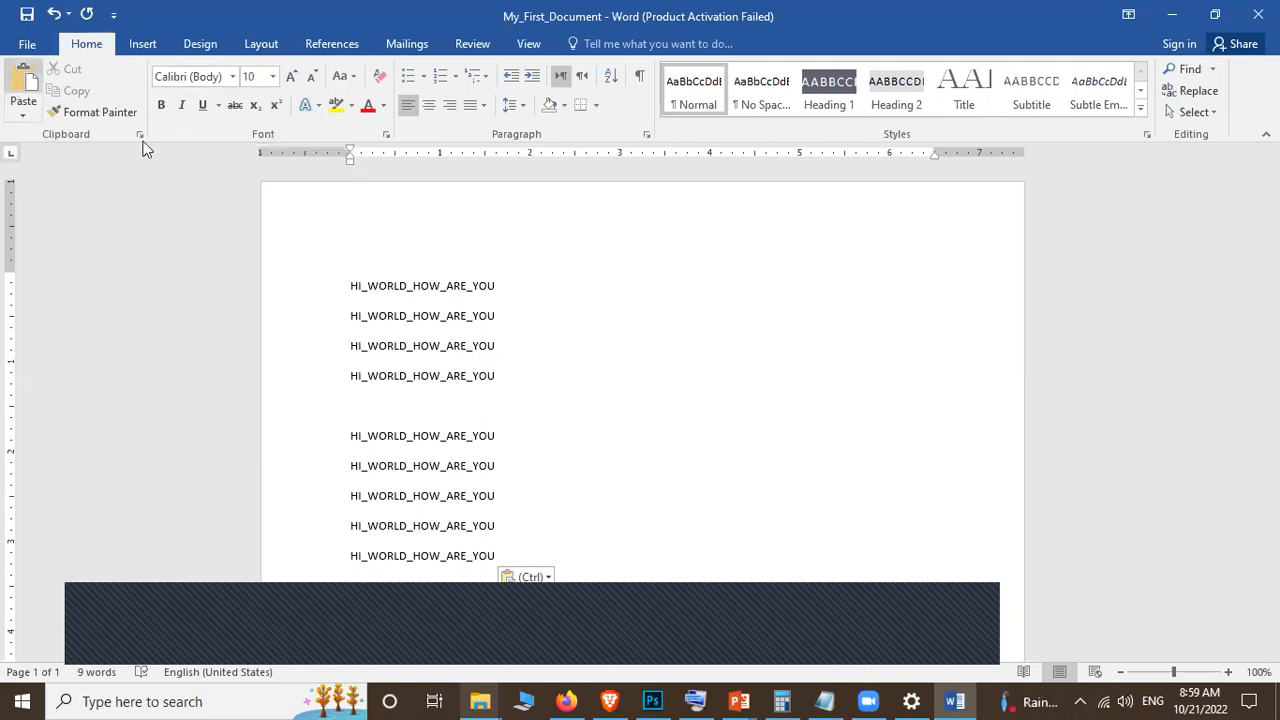
pyautogui.click(473, 624)
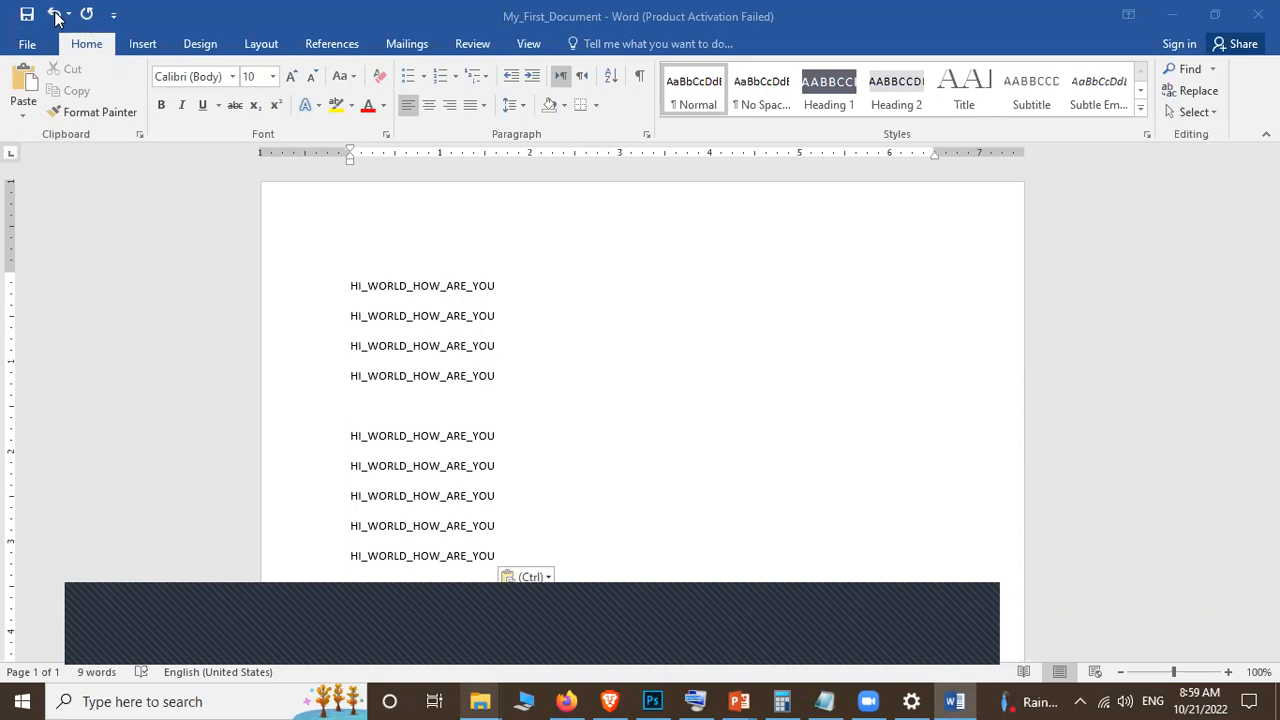
# Step: Undo the recent pastes until only two HI_WORLD_HOW_ARE_YOU lines are left
pyautogui.click(55, 14)
pyautogui.click(56, 12)
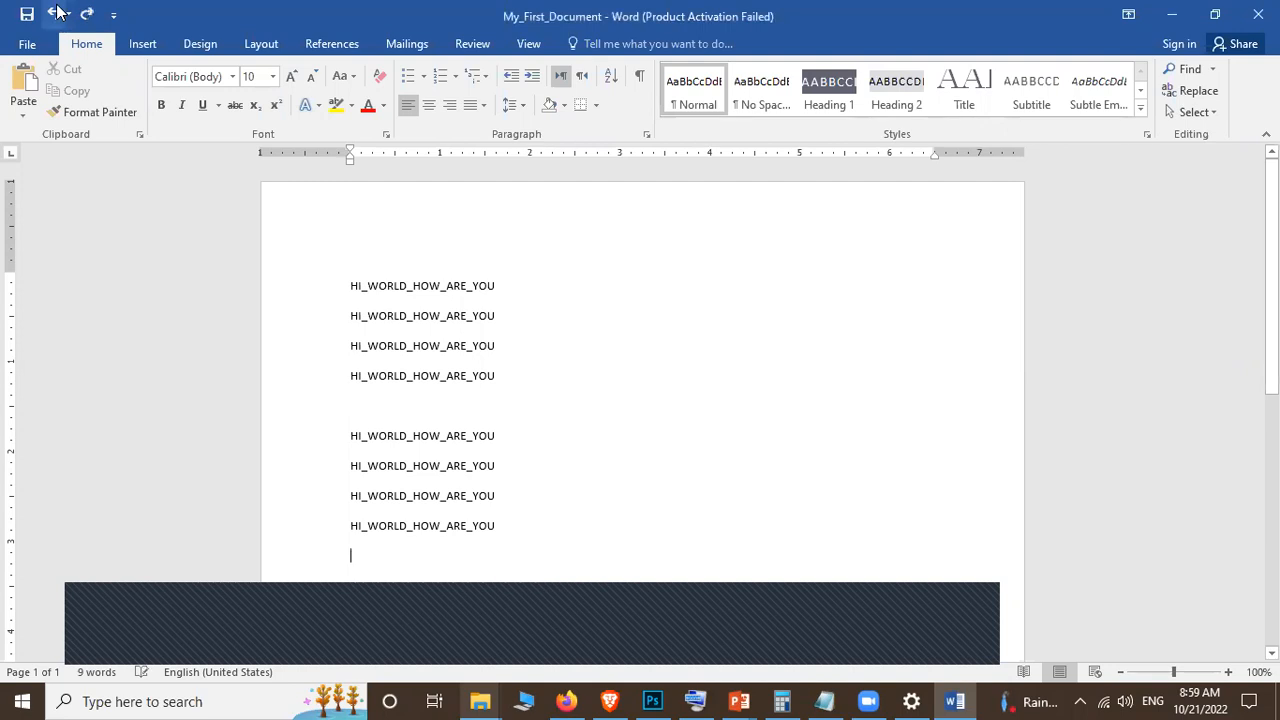
pyautogui.click(56, 12)
pyautogui.click(56, 12)
pyautogui.click(56, 12)
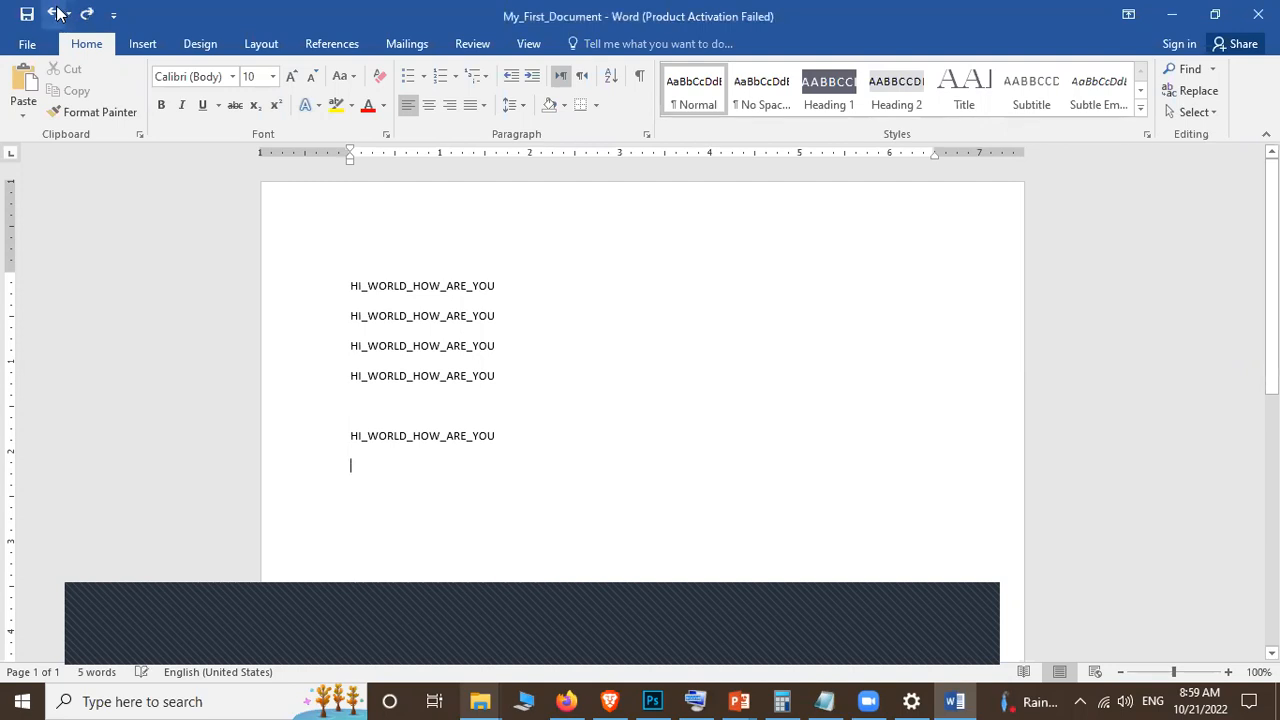
pyautogui.click(56, 12)
pyautogui.click(57, 12)
pyautogui.click(57, 12)
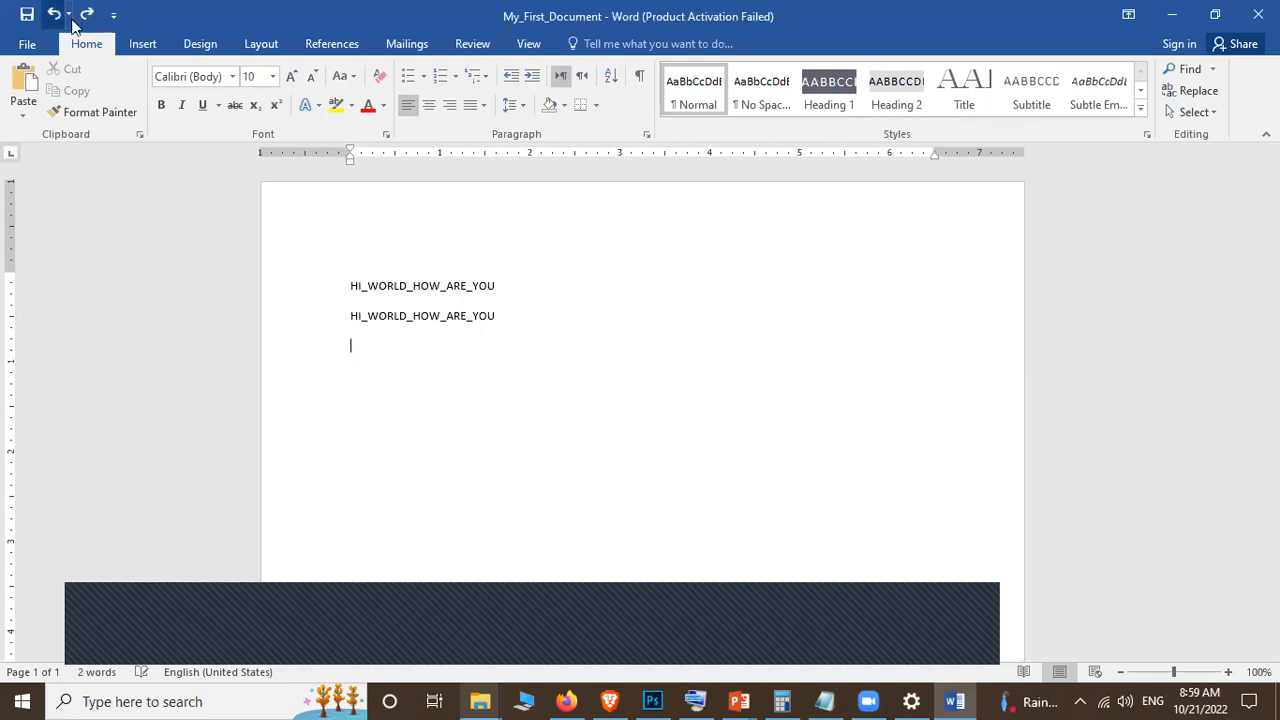
# Step: Redo and undo the last pastes alternately, ending with only the first HI_WORLD_HOW_ARE_YOU line
pyautogui.click(86, 16)
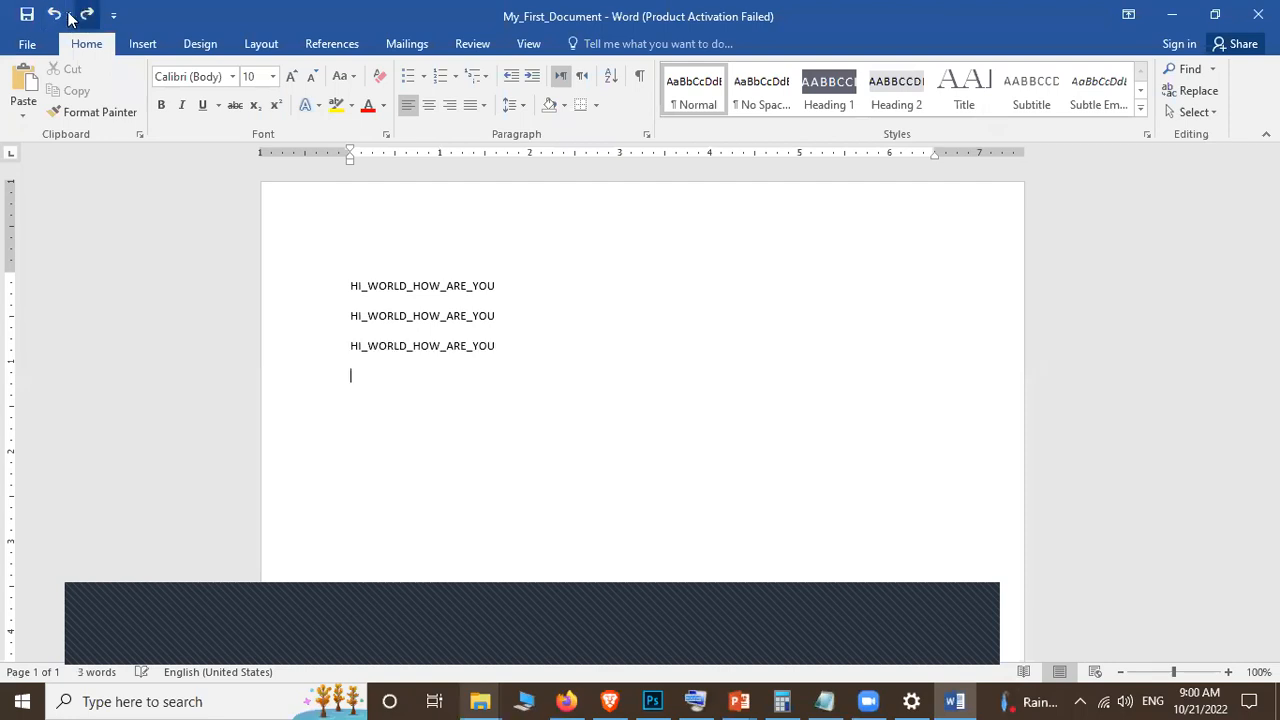
pyautogui.click(84, 15)
pyautogui.click(57, 15)
pyautogui.click(57, 15)
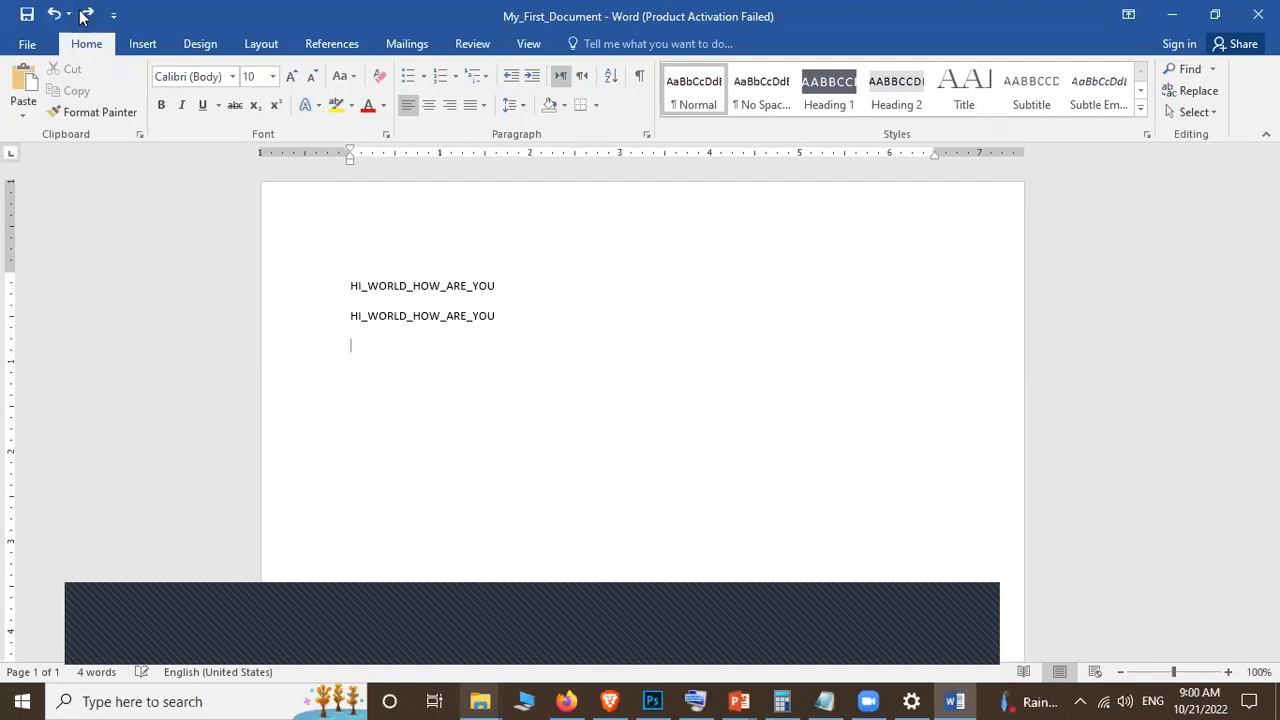
pyautogui.click(83, 16)
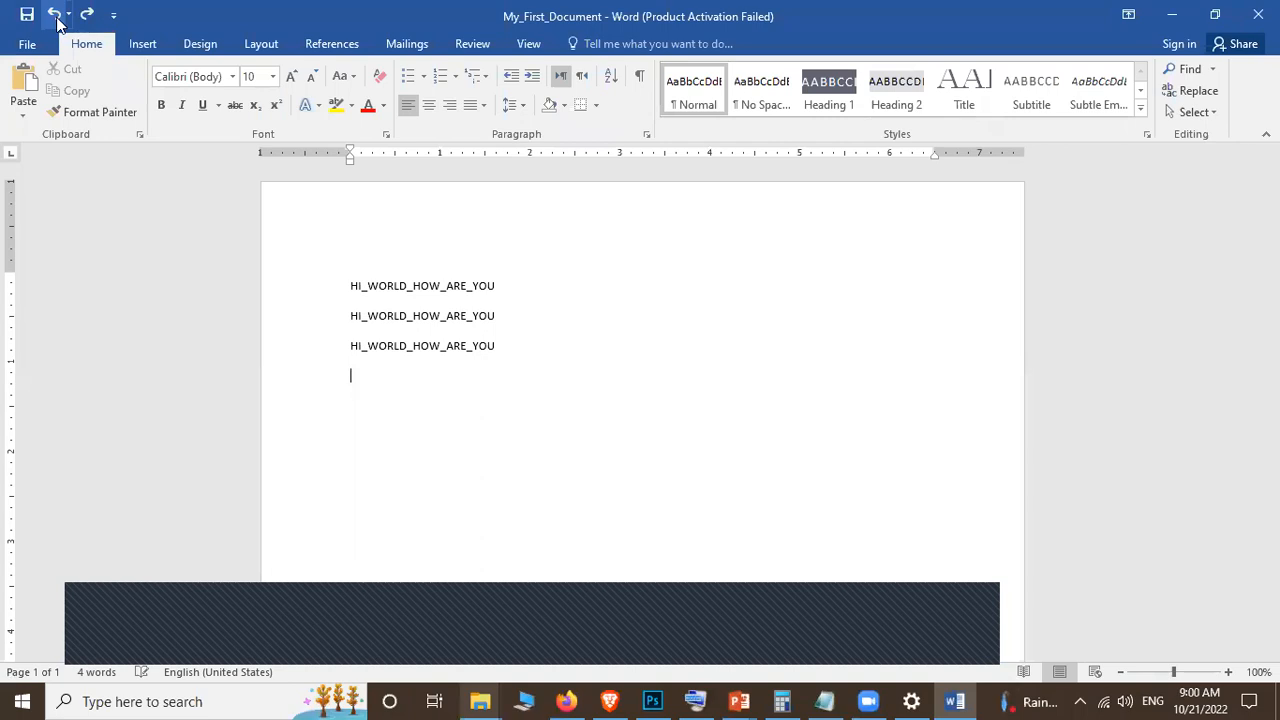
pyautogui.click(62, 20)
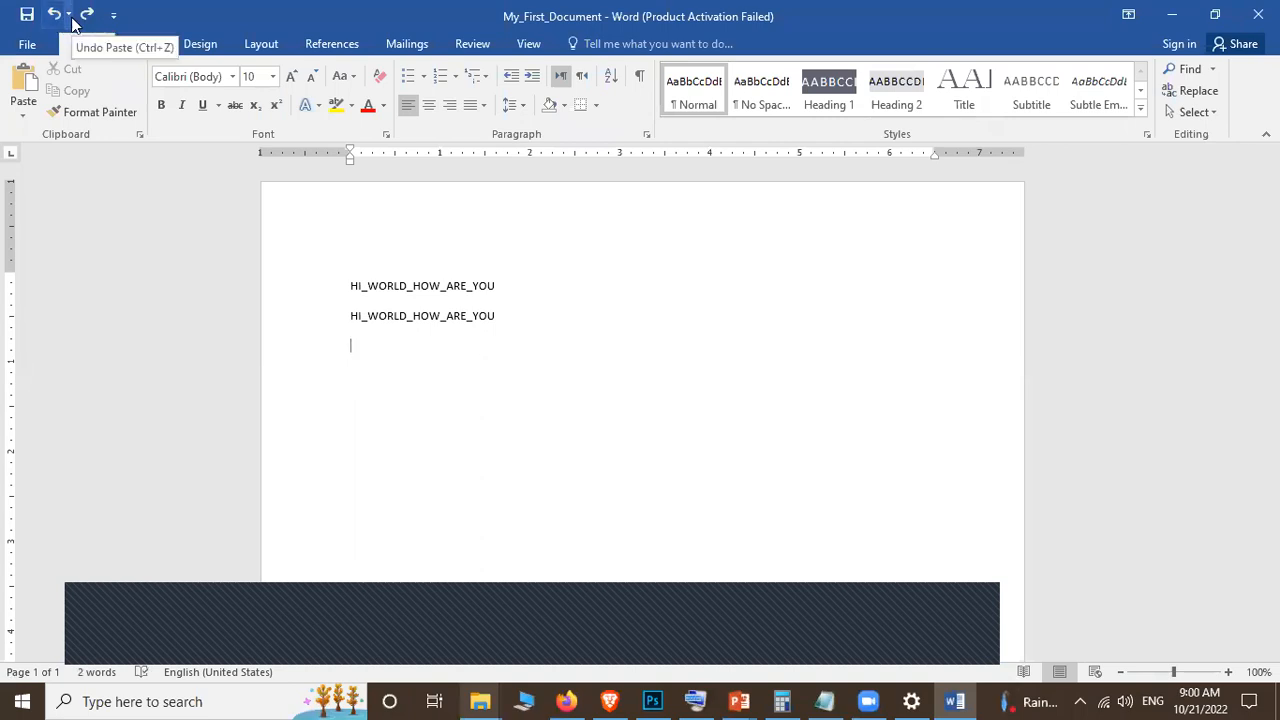
pyautogui.hotkey('ctrl', 'z')
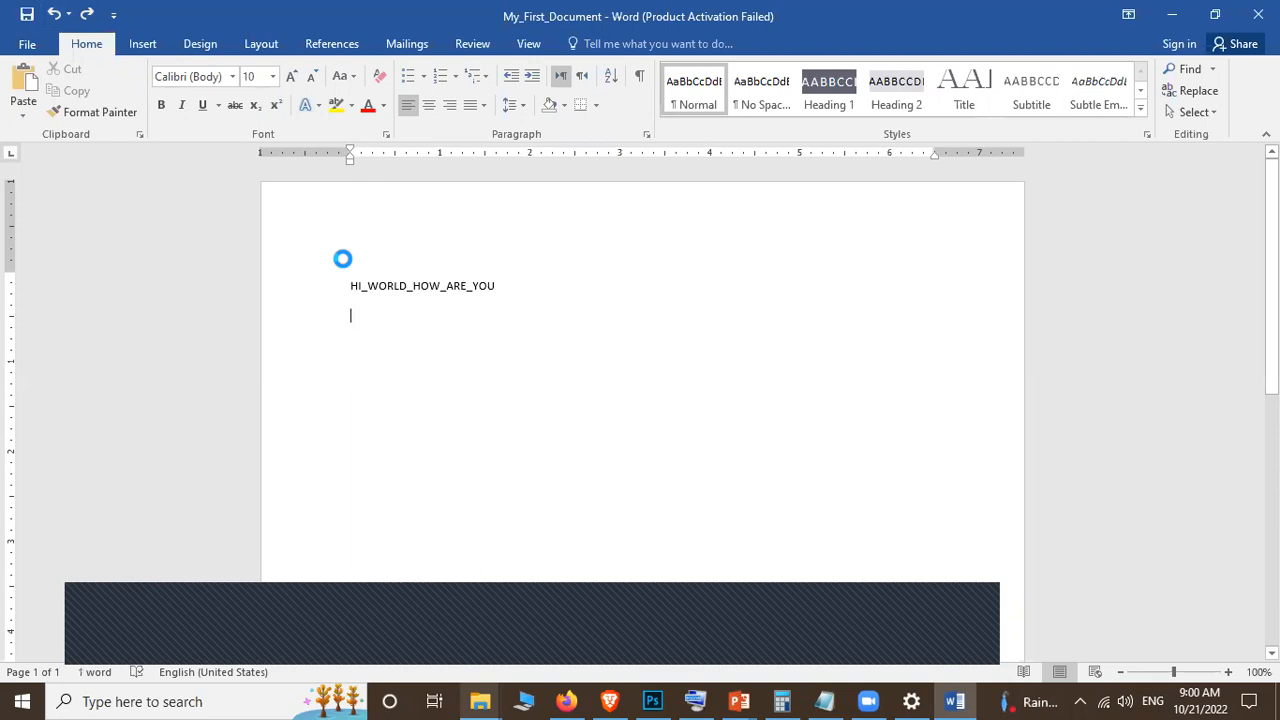
pyautogui.hotkey('ctrl', 'd')
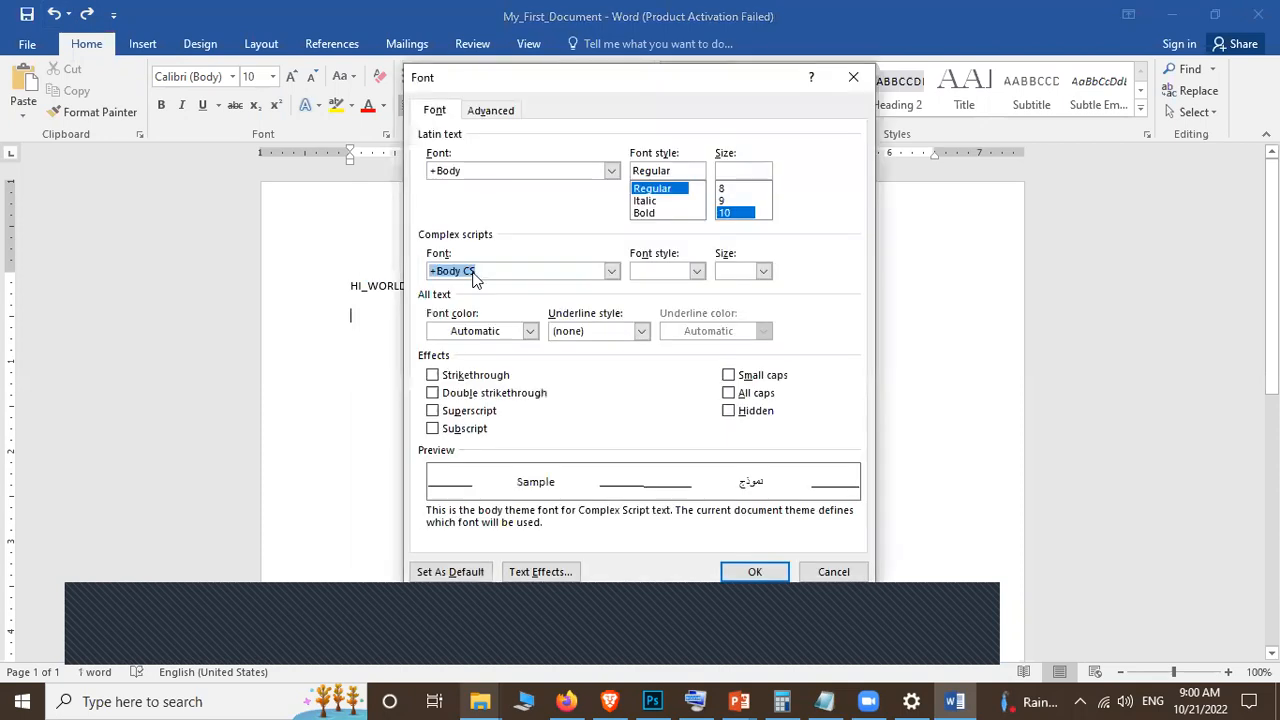
pyautogui.press('Escape')
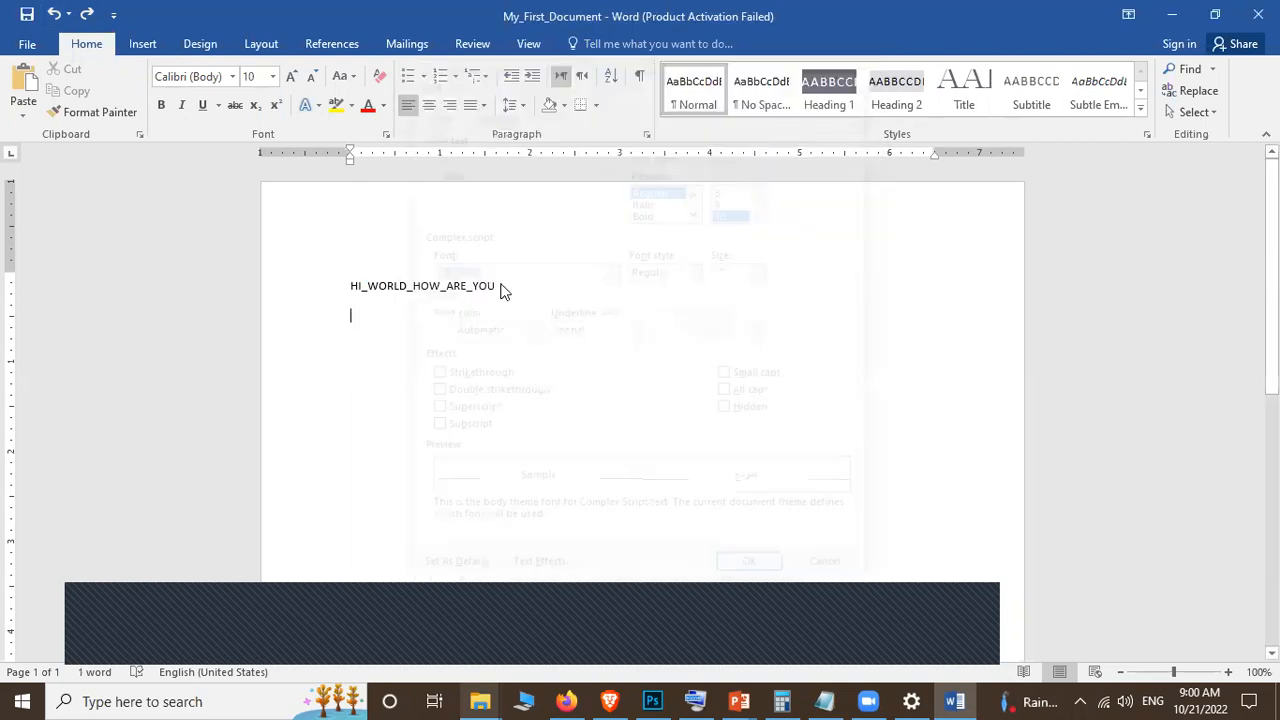
pyautogui.hotkey('ctrl', 'a')
pyautogui.click(453, 339)
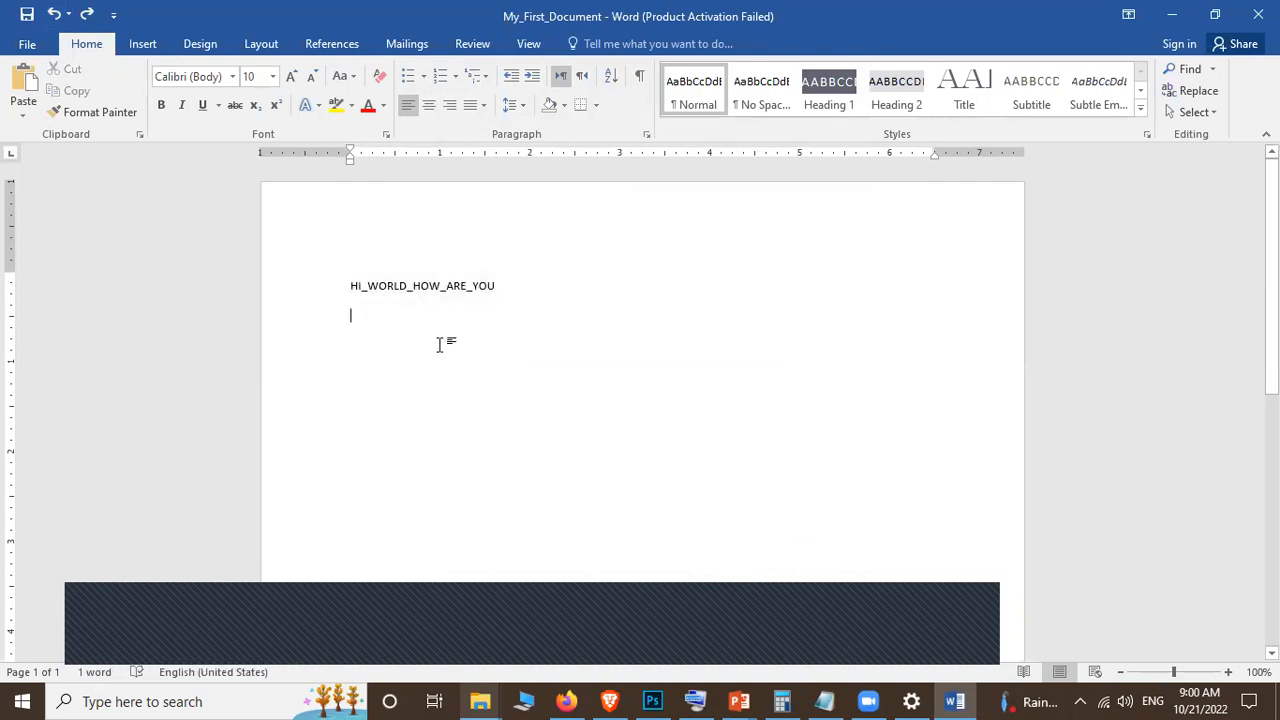
# Step: Undo the paste of the remaining HI_WORLD_HOW_ARE_YOU line and redo it to bring the text back
pyautogui.hotkey('ctrl', 'z')
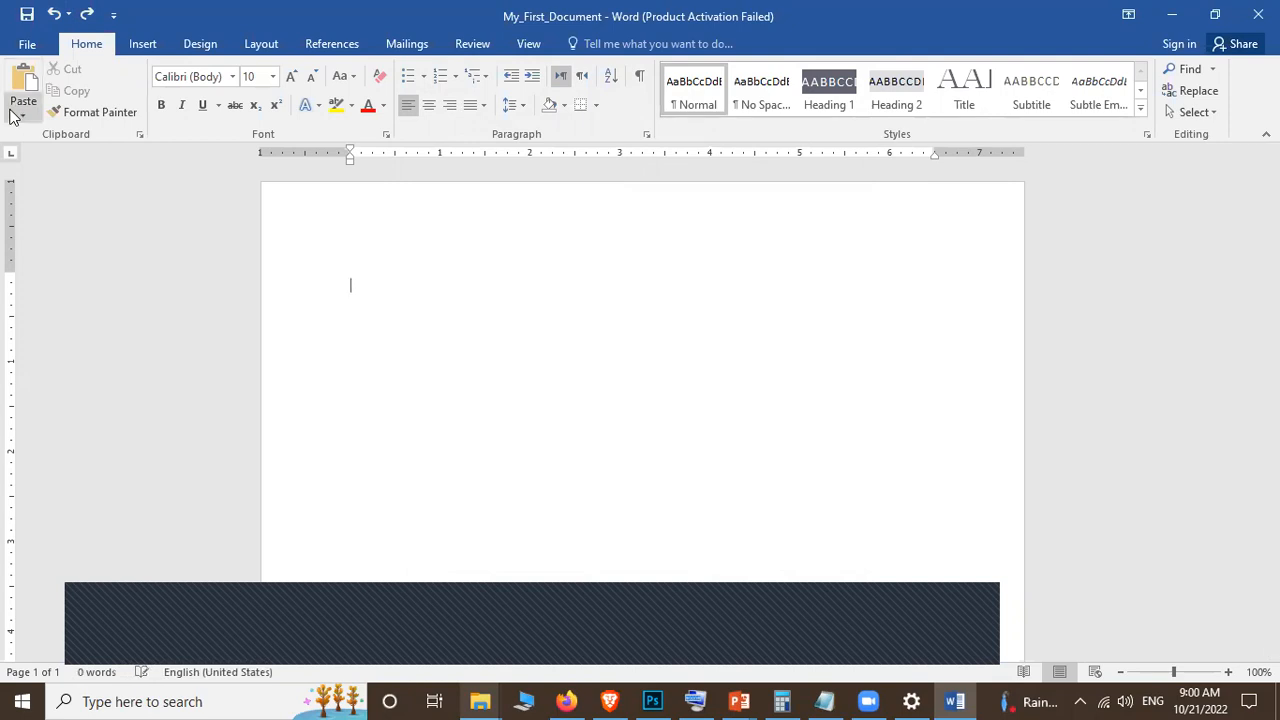
pyautogui.hotkey('ctrl', 'y')
pyautogui.hotkey('ctrl', 'c')
pyautogui.hotkey('ctrl', 'z')
pyautogui.click(87, 16)
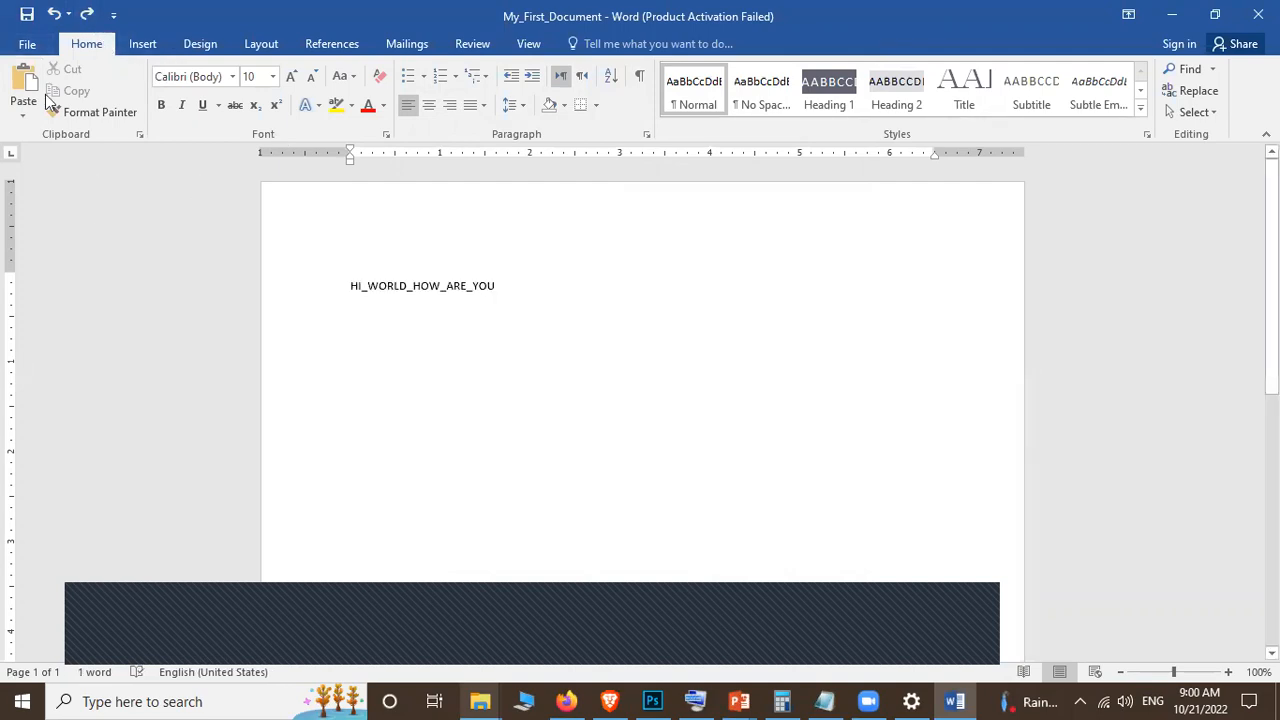
pyautogui.click(122, 117)
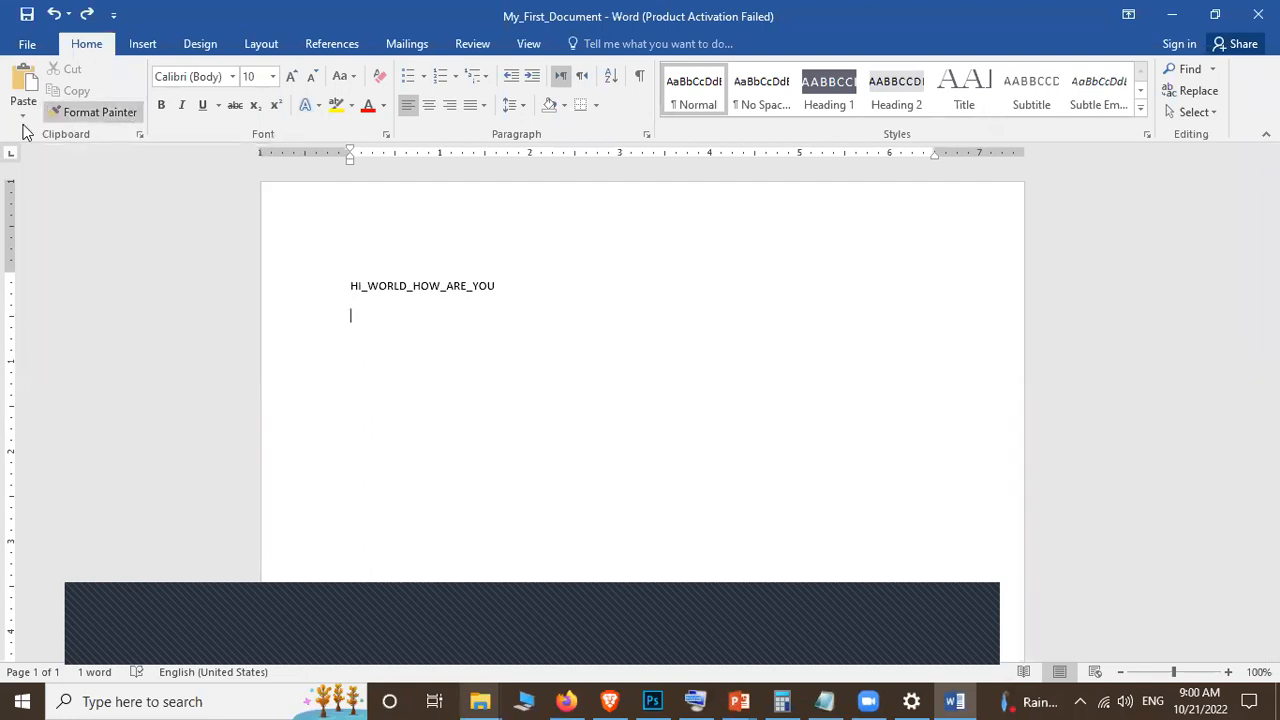
pyautogui.press('Escape')
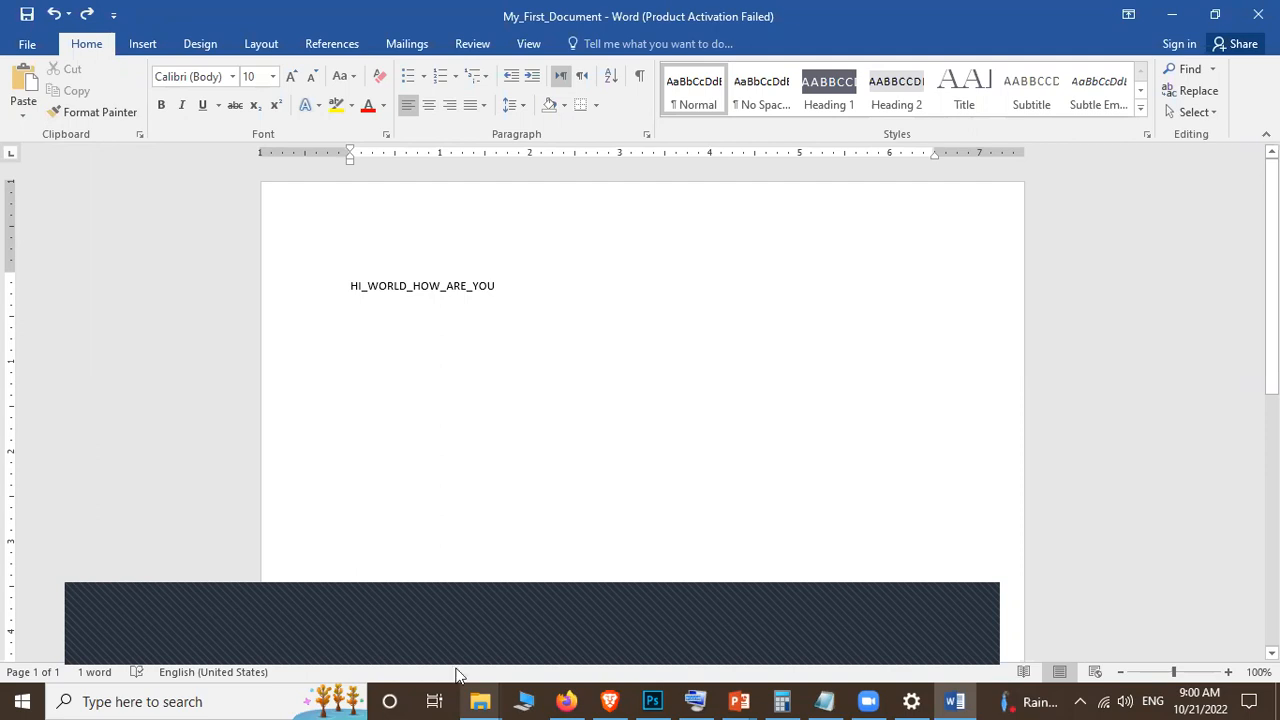
pyautogui.moveTo(464, 657); pyautogui.dragTo(481, 591)
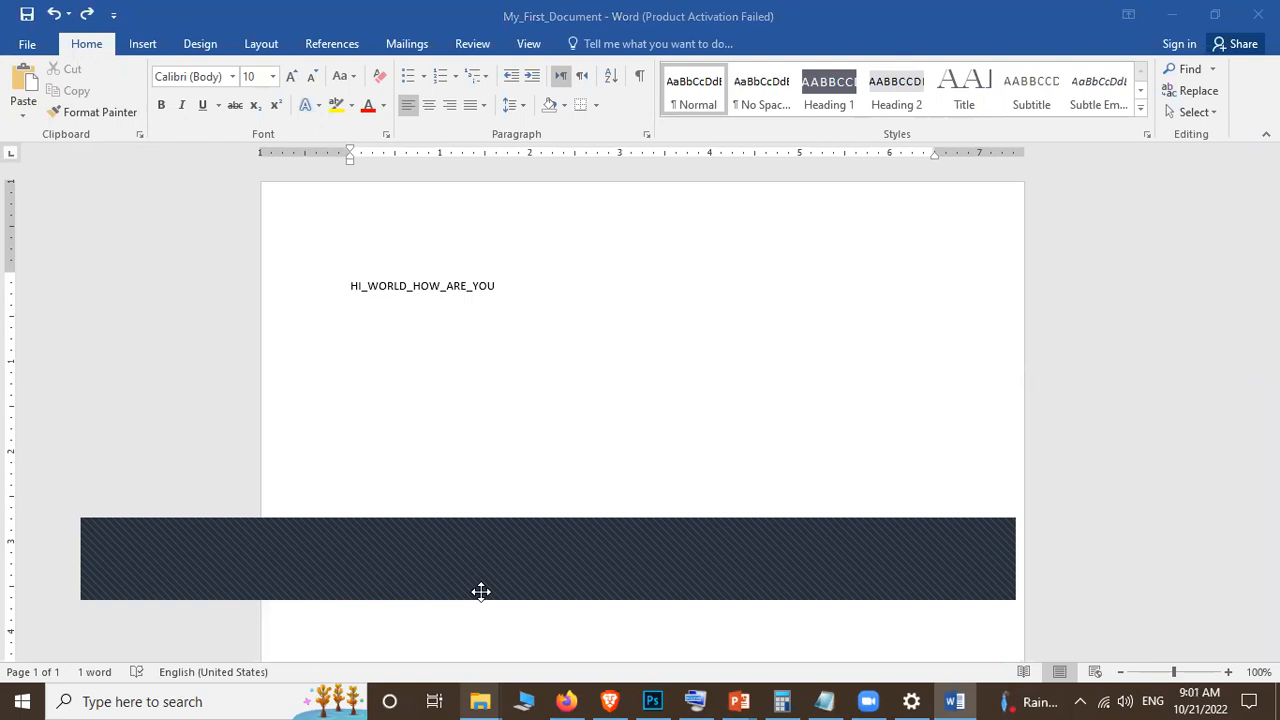
# Step: Paste HI_WORLD_HOW_ARE_YOU five times below the existing line and save the document
pyautogui.click(530, 292)
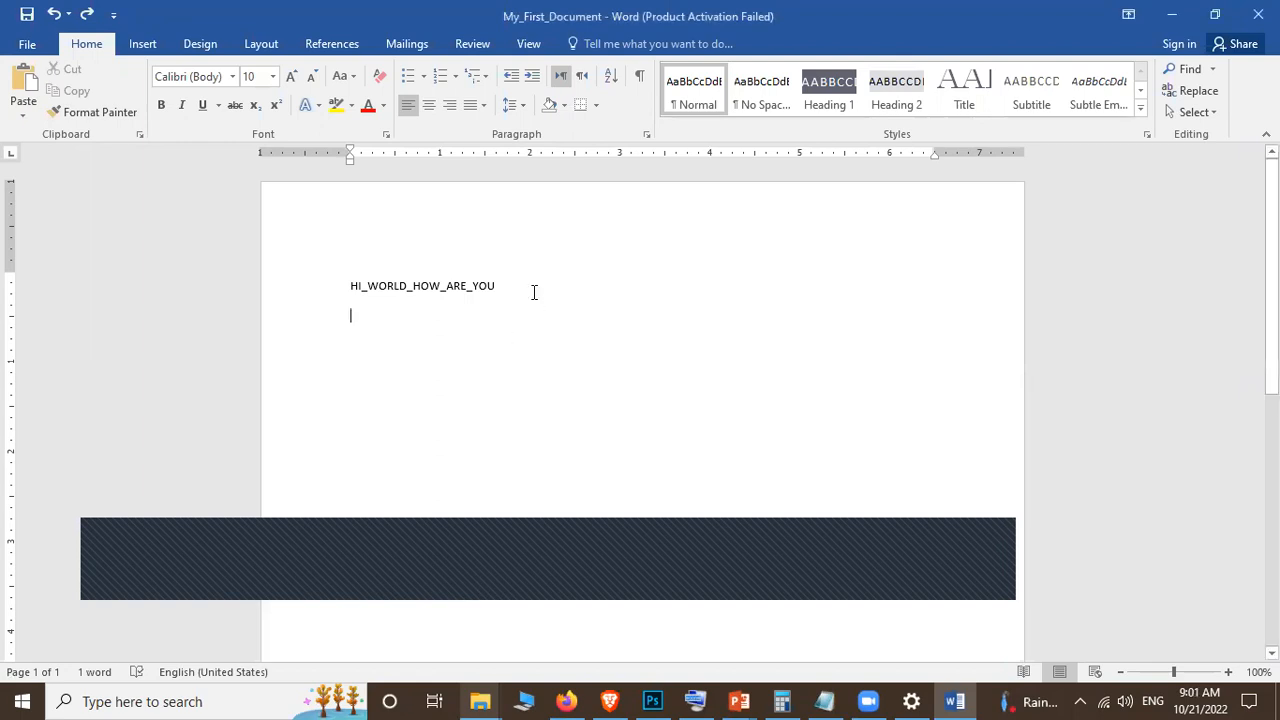
pyautogui.hotkey('ctrl', 'v')
pyautogui.hotkey('ctrl', 'v')
pyautogui.hotkey('ctrl', 'v')
pyautogui.hotkey('ctrl', 'v')
pyautogui.hotkey('ctrl', 'v')
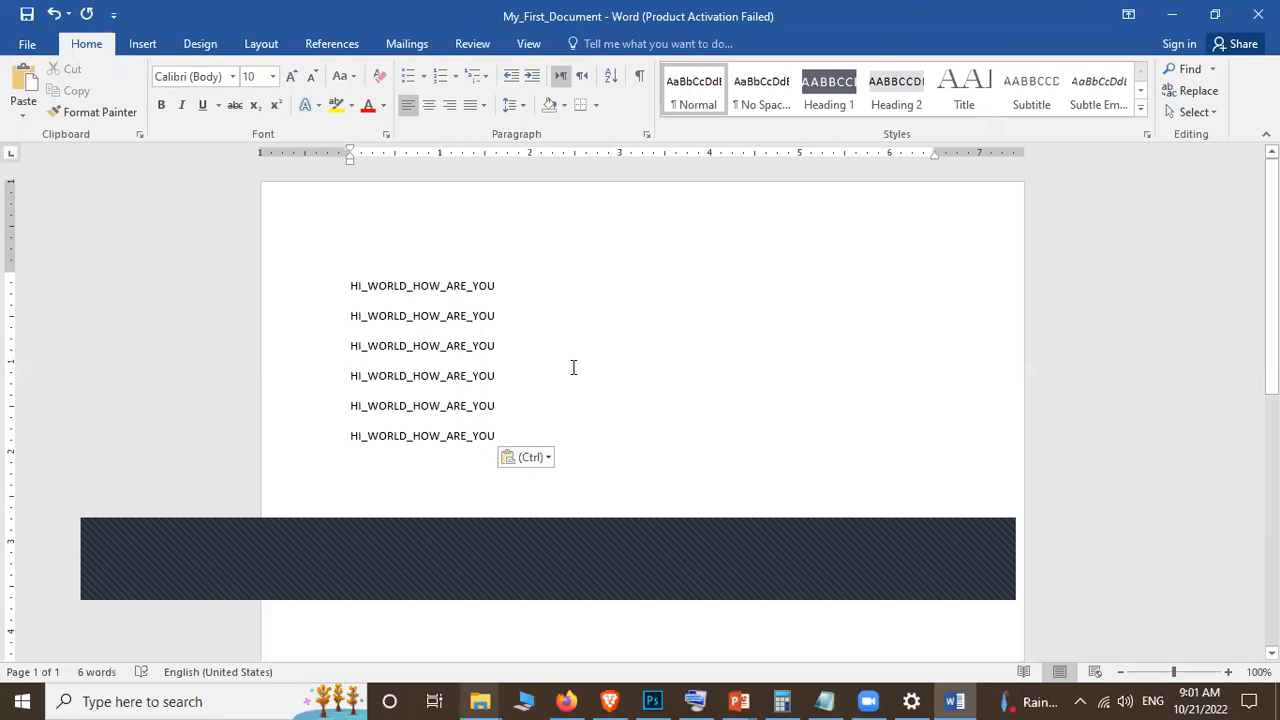
pyautogui.hotkey('ctrl', 's')
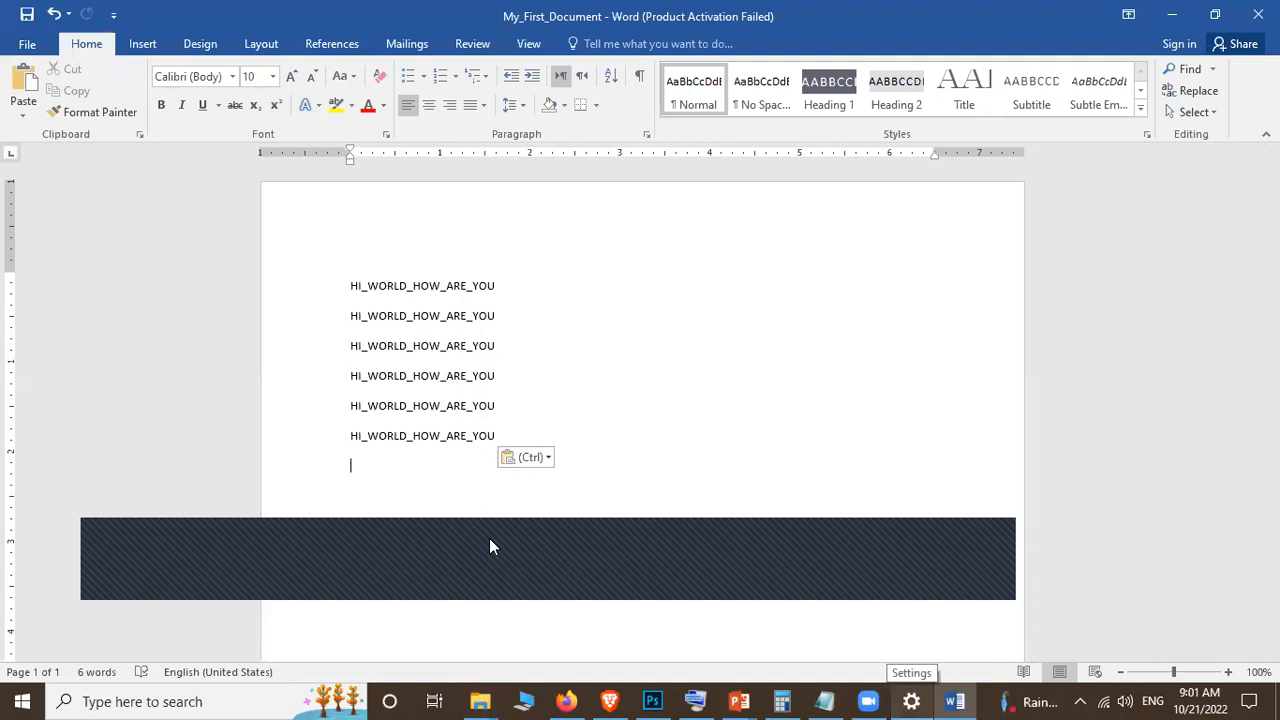
# Step: Delete the five pasted HI_WORLD_HOW_ARE_YOU lines, keeping only the first line
pyautogui.click(515, 434)
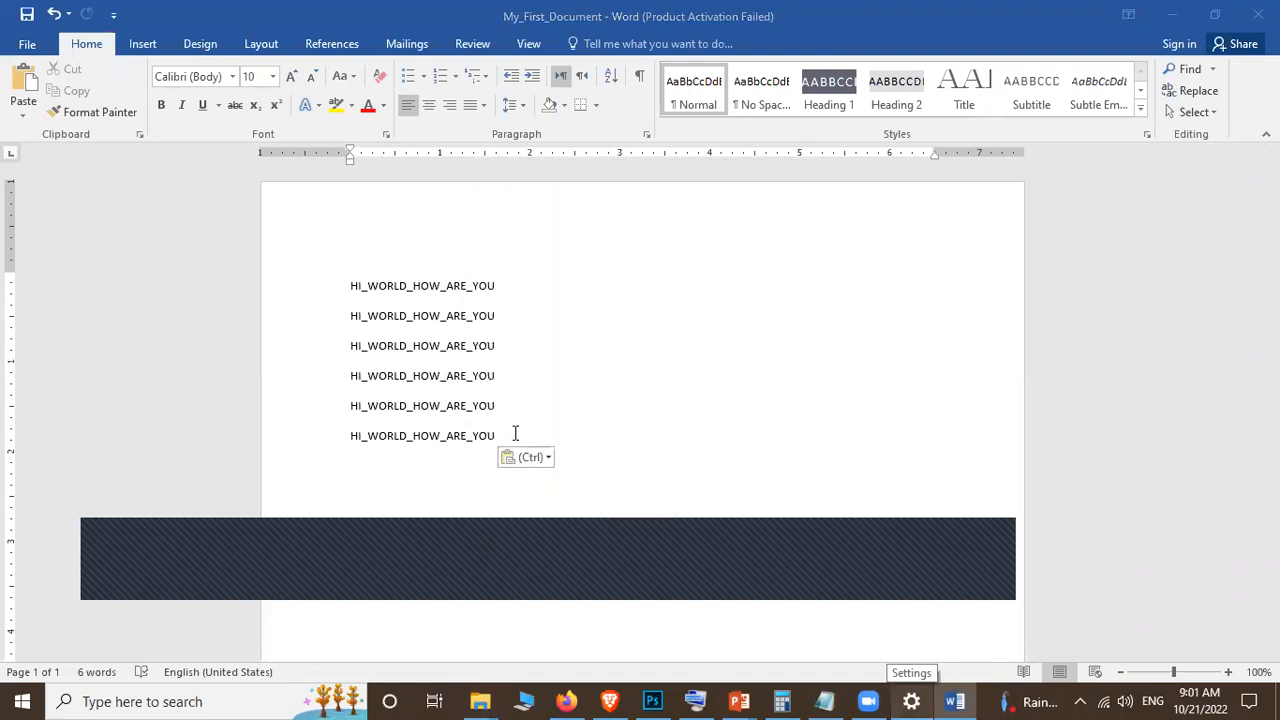
pyautogui.keyDown('shift'); pyautogui.click(341, 327); pyautogui.keyUp('shift')
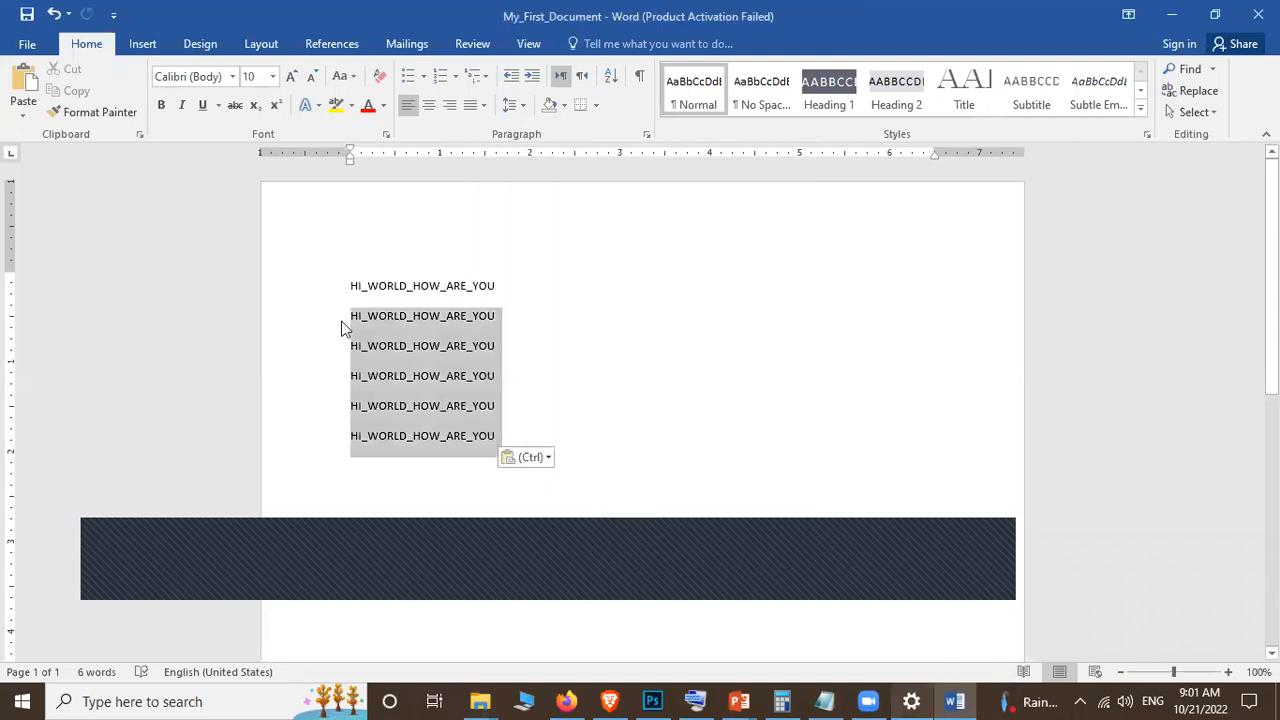
pyautogui.press('Delete')
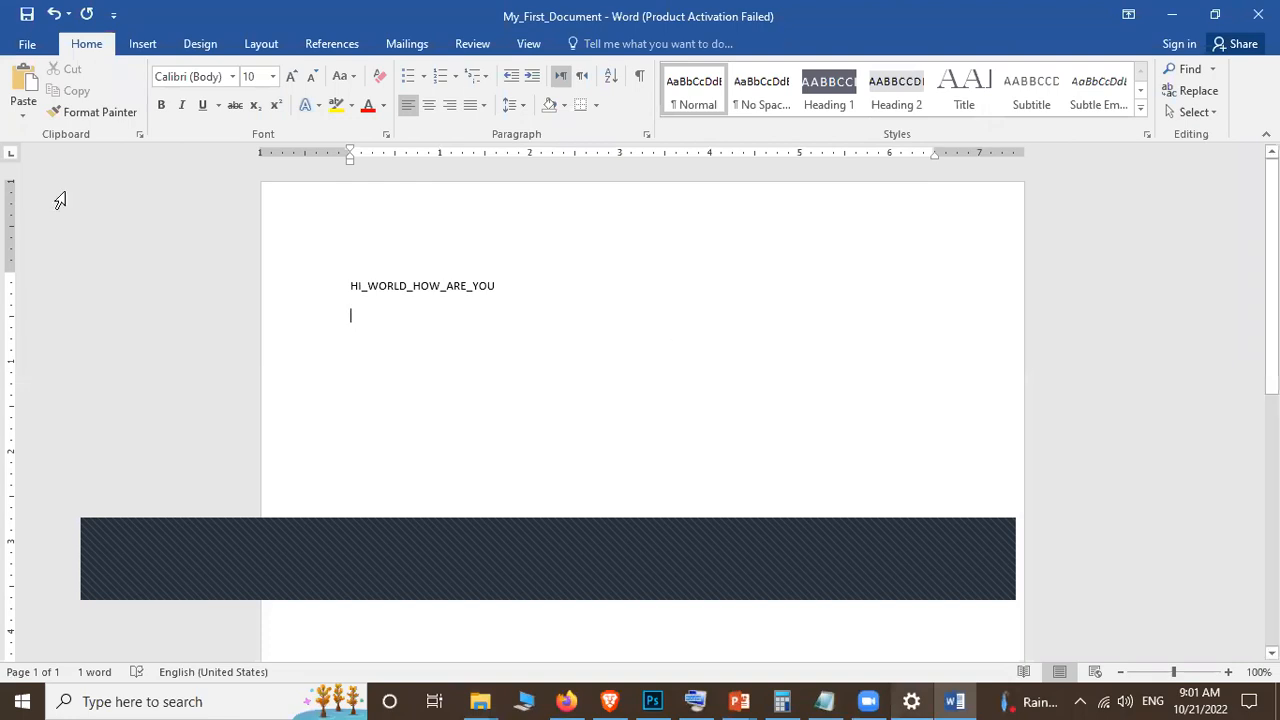
# Step: Try using the Format Painter on the HI_WORLD_HOW_ARE_YOU line
pyautogui.click(96, 112)
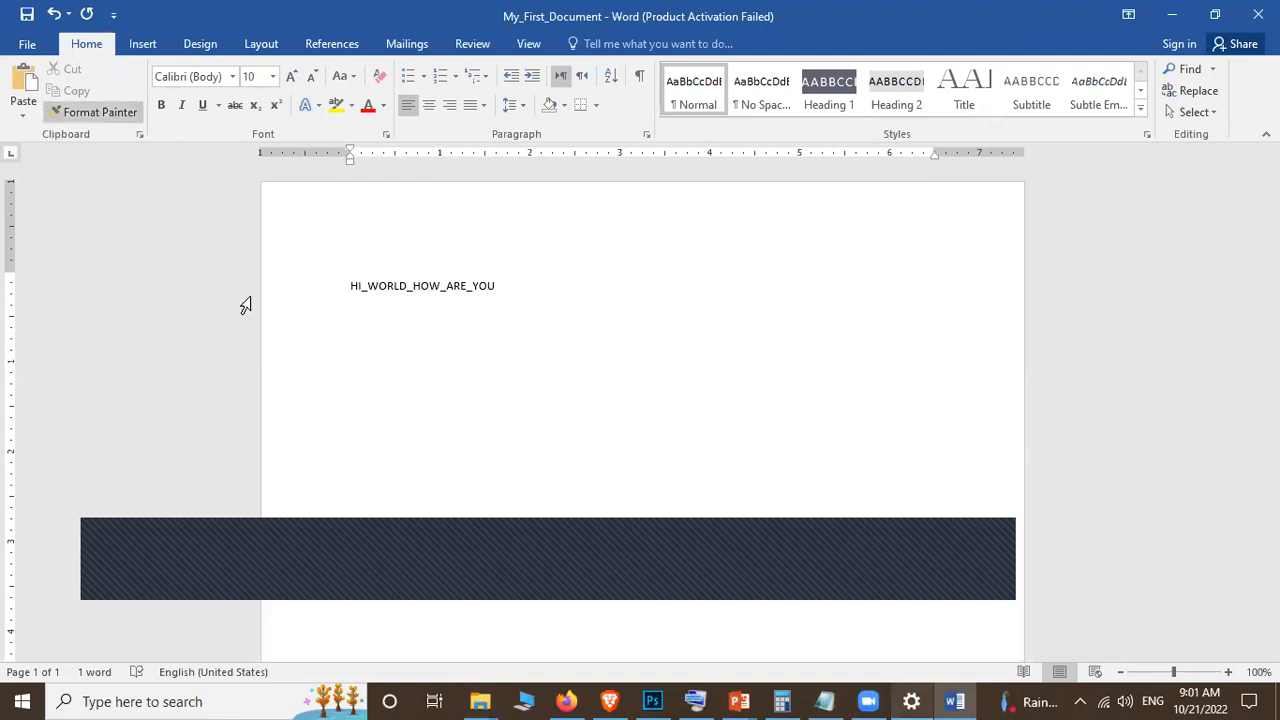
pyautogui.click(69, 117)
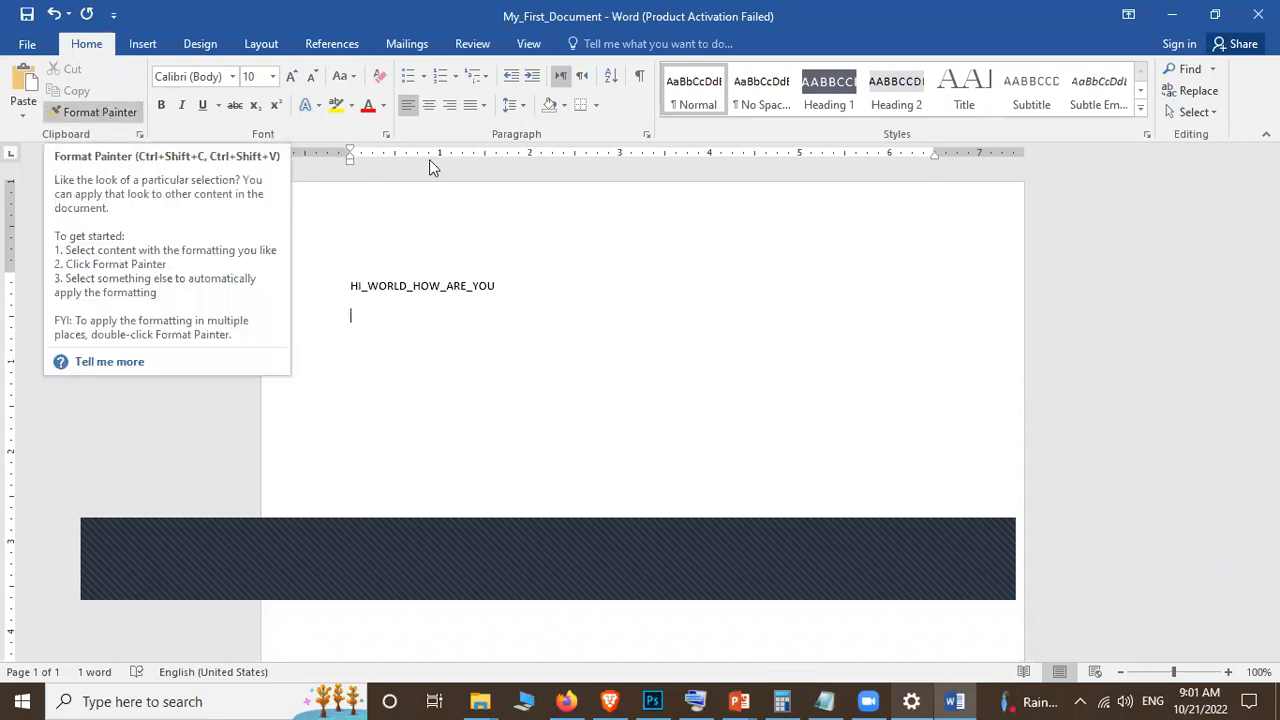
pyautogui.moveTo(368, 286); pyautogui.dragTo(512, 274)
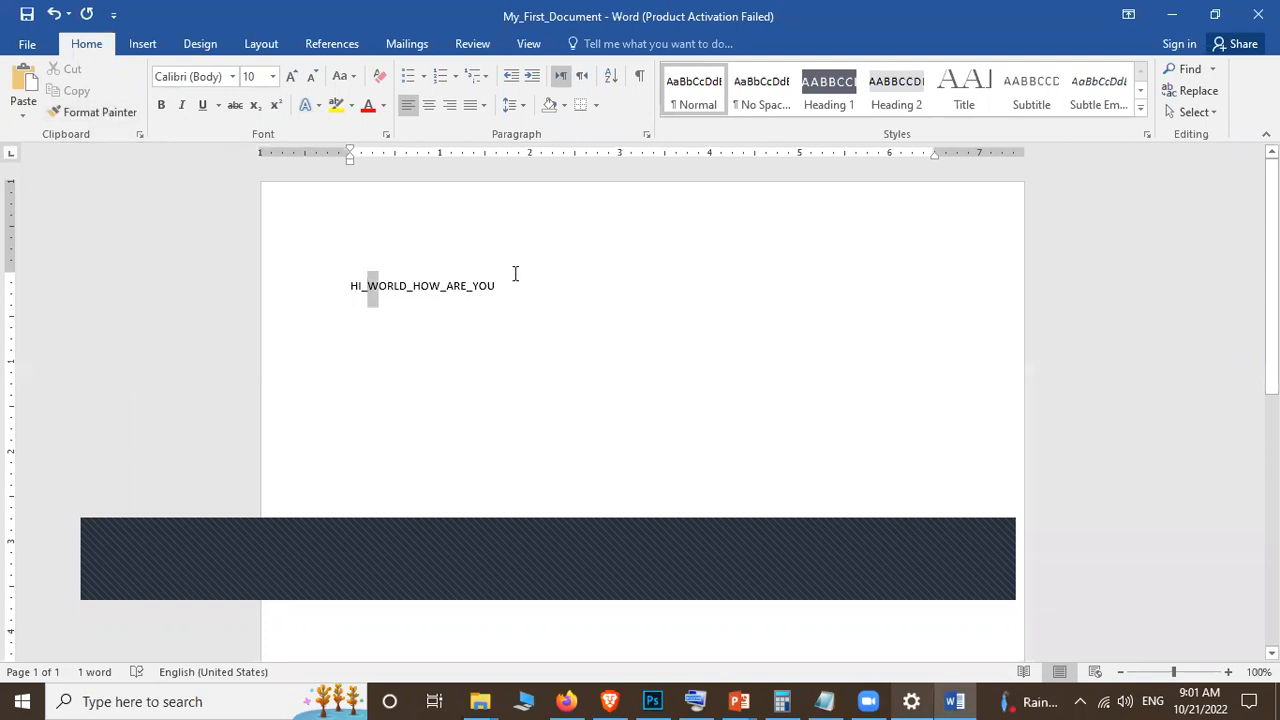
pyautogui.click(91, 113)
# Step: Paste a second copy of HI_WORLD_HOW_ARE_YOU on the line below the first one
pyautogui.click(643, 289)
pyautogui.press('Return')
pyautogui.write('HI_WORLD_HOW_ARE_YOU')
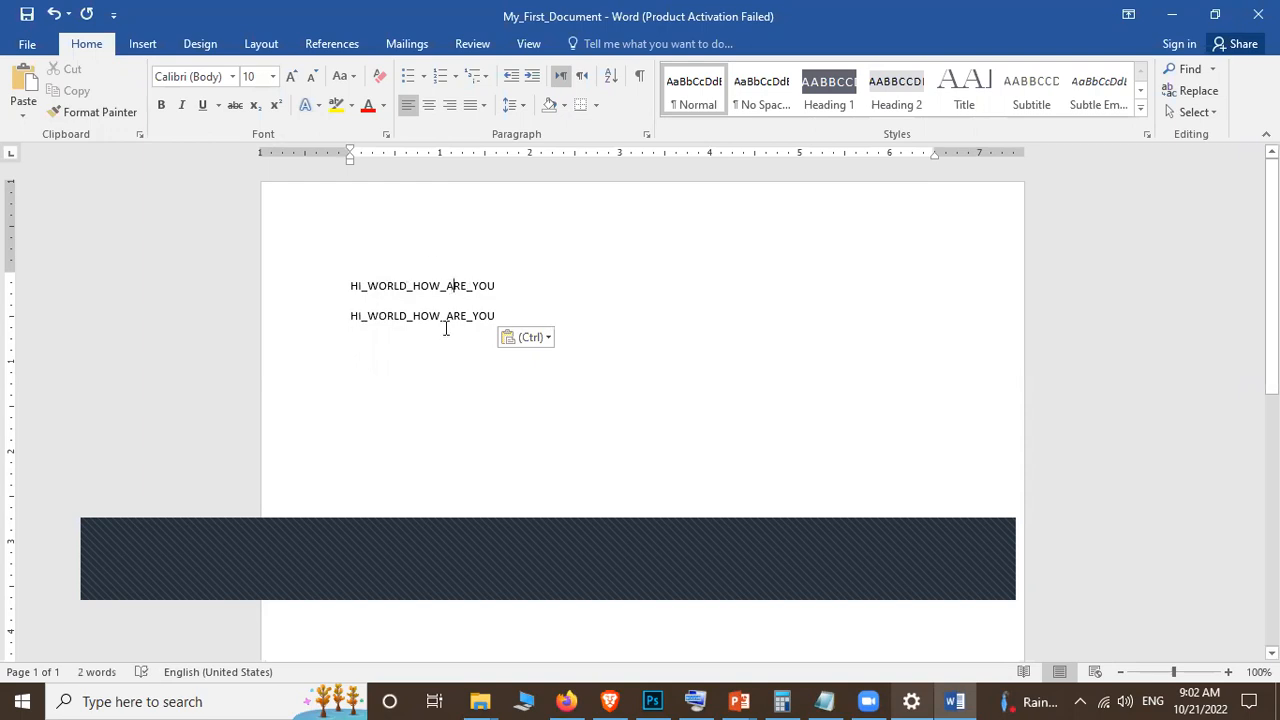
# Step: Try copying the second line's formatting onto the first line with the Format Painter
pyautogui.tripleClick(517, 324)
pyautogui.click(90, 112)
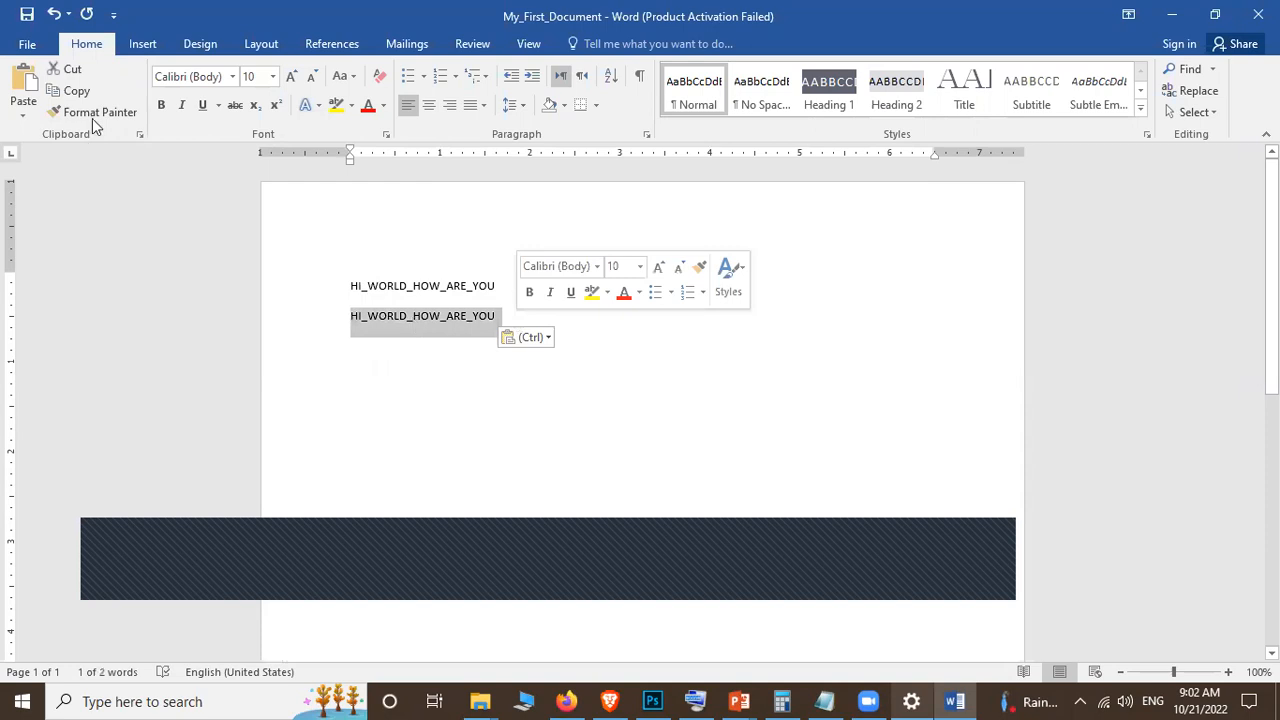
pyautogui.click(432, 286)
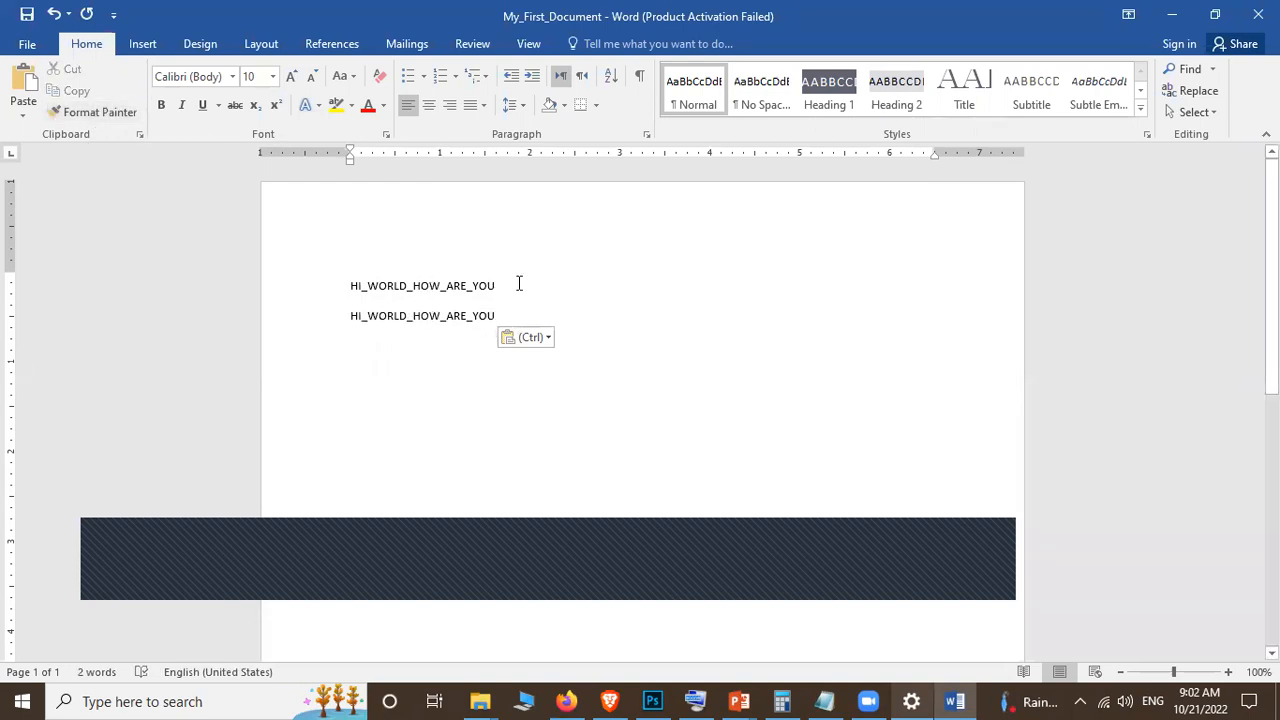
pyautogui.click(325, 290)
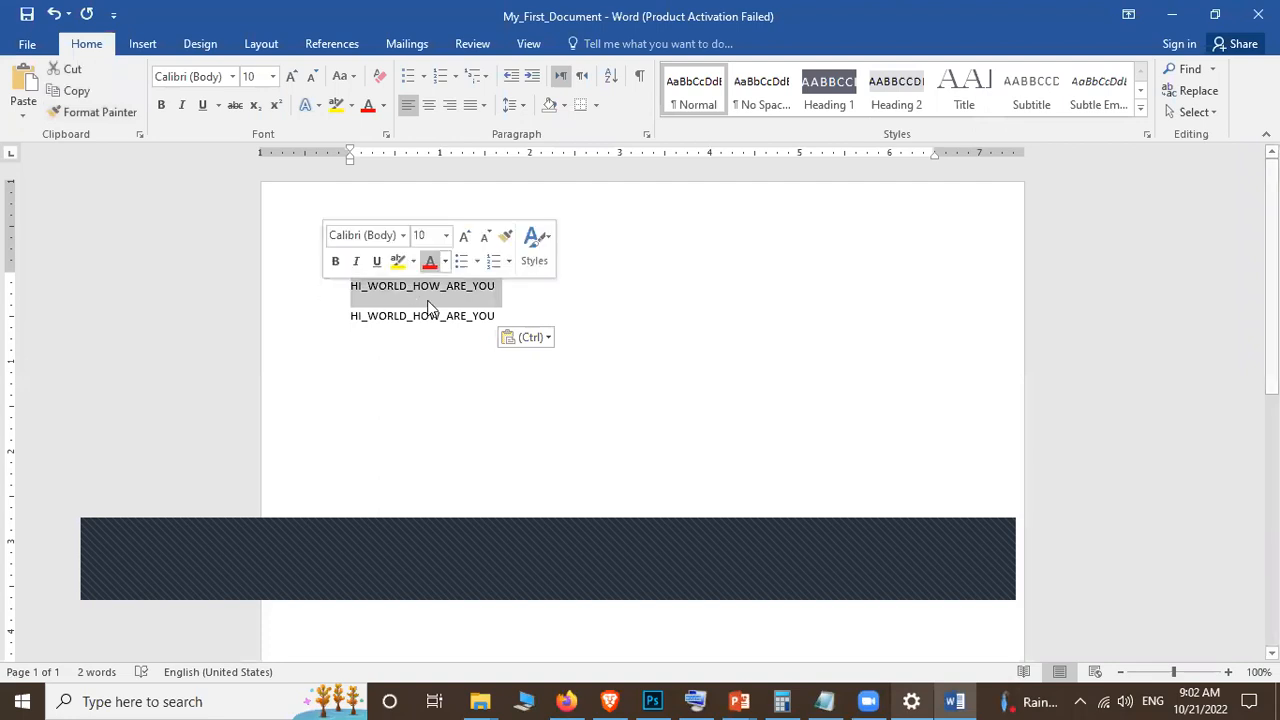
pyautogui.click(430, 288)
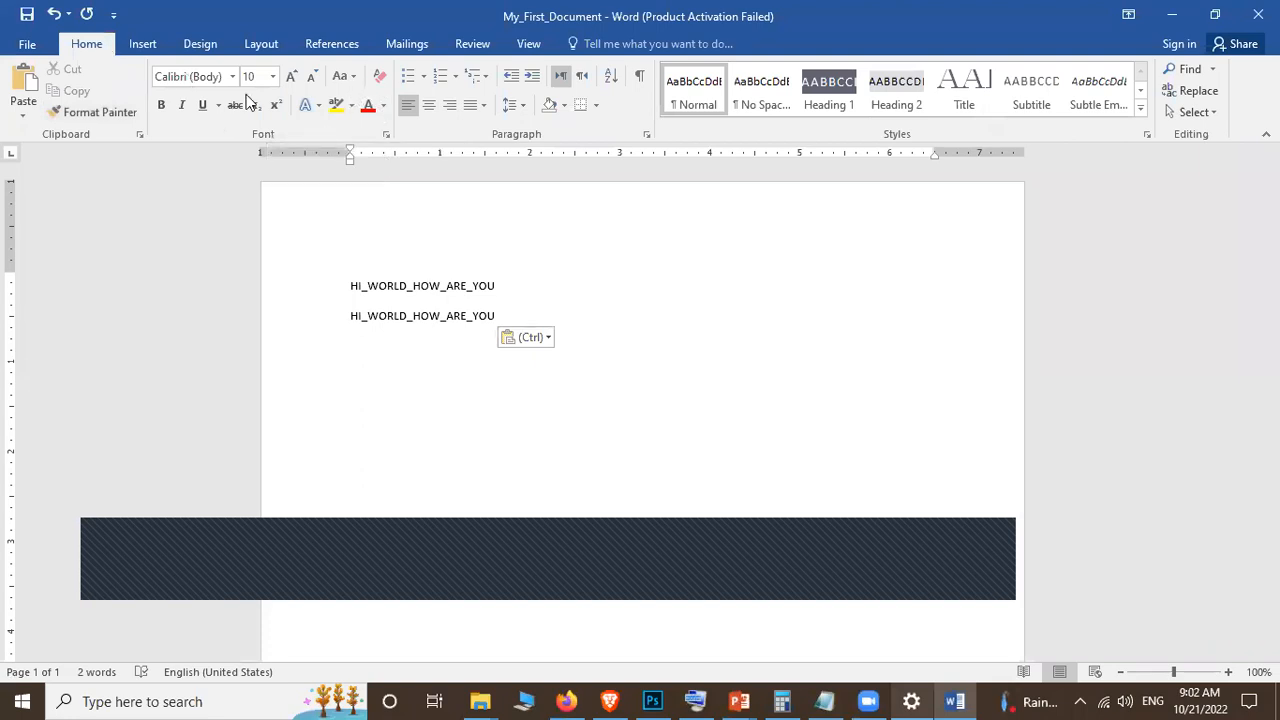
# Step: Change the font of the first HI_WORLD_HOW_ARE_YOU line to AR HERMANN
pyautogui.click(285, 268)
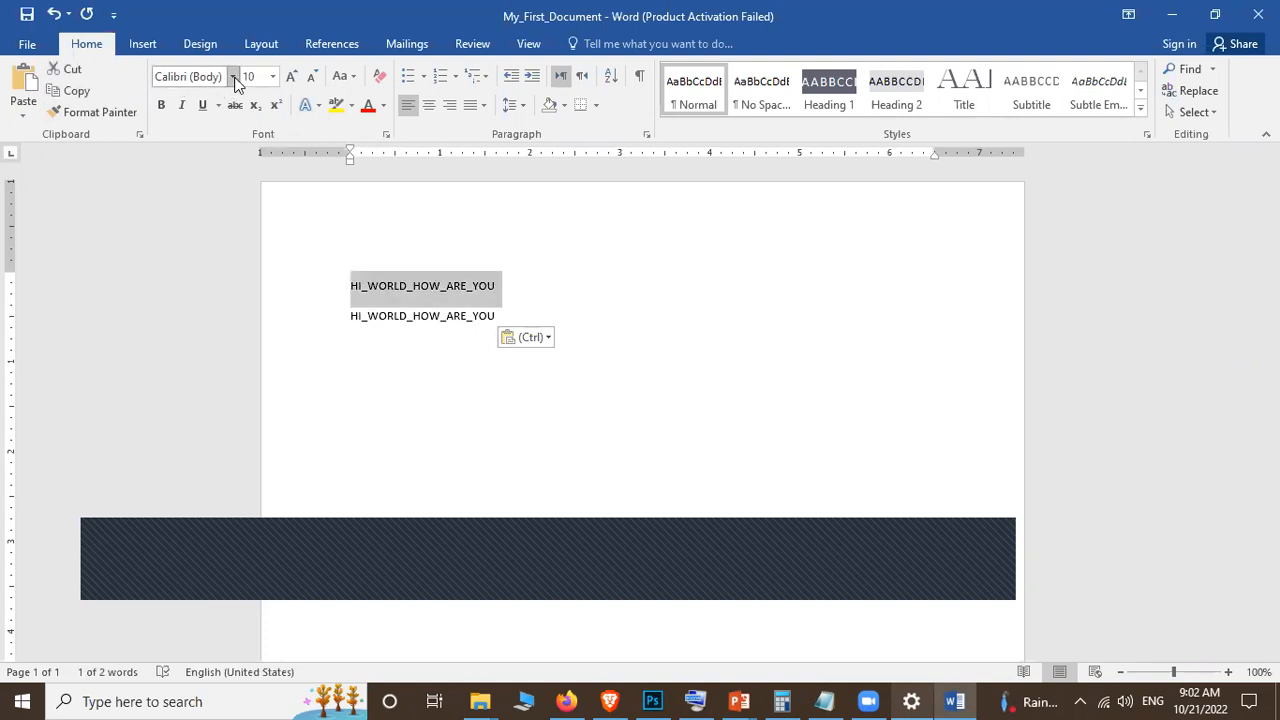
pyautogui.click(197, 77)
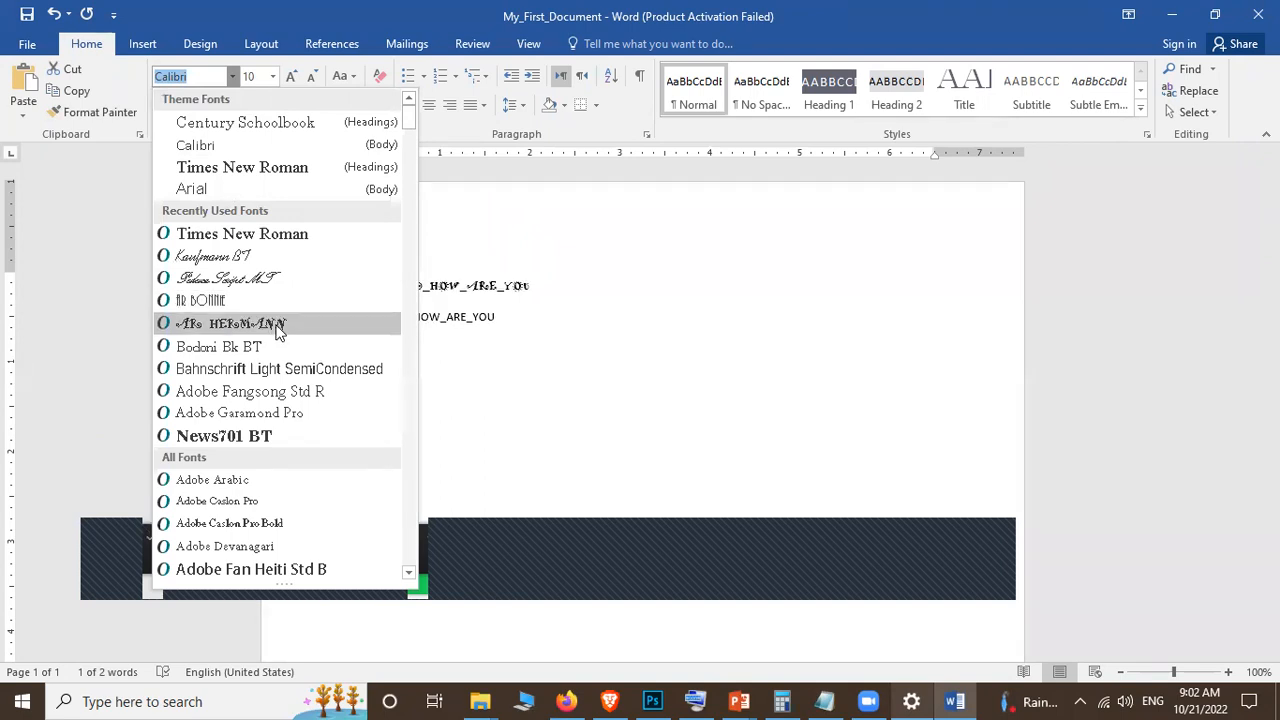
pyautogui.press('Return')
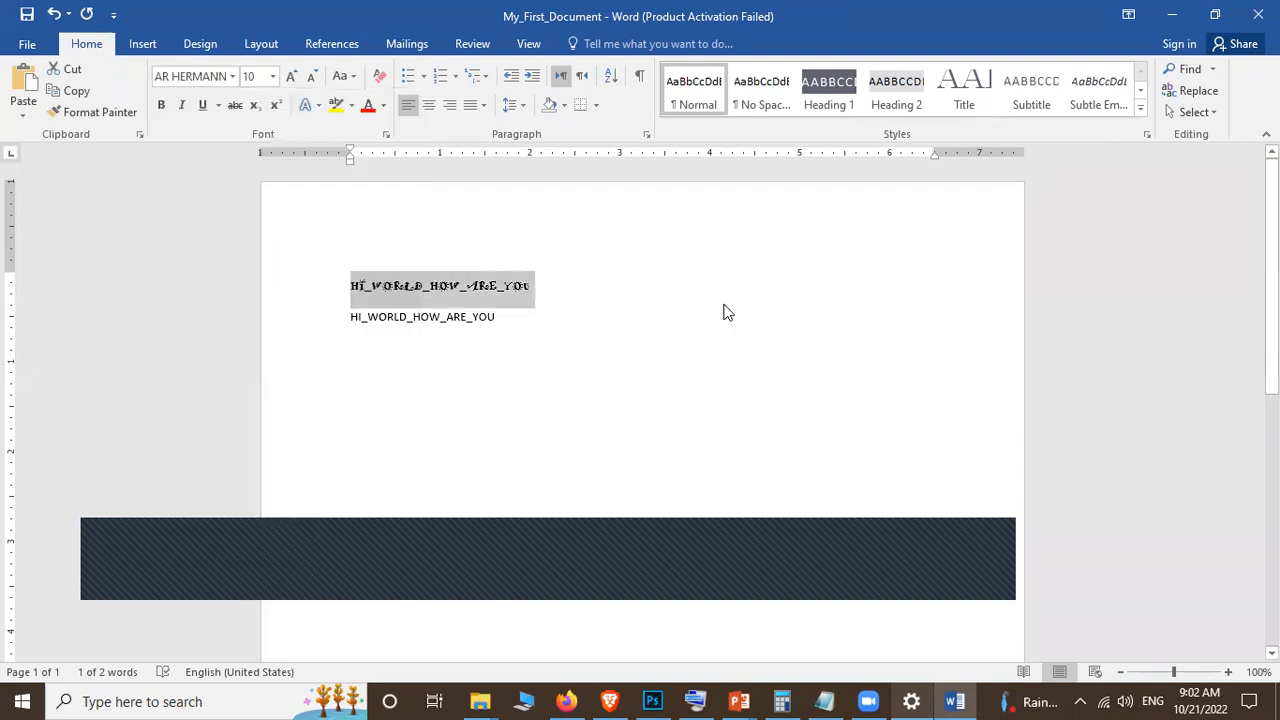
# Step: Browse the full list of fonts, previewing several on the first line, and keep AR HERMANN
pyautogui.click(233, 77)
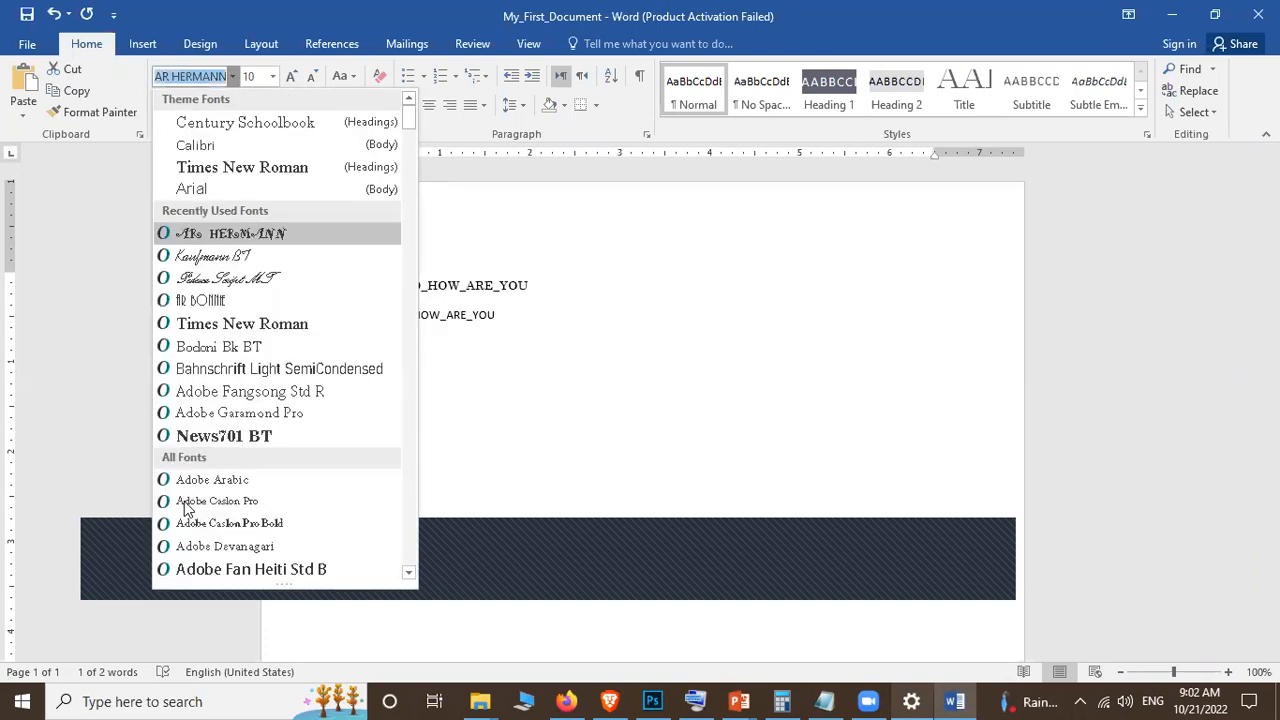
pyautogui.scroll(-20, 334, 380)
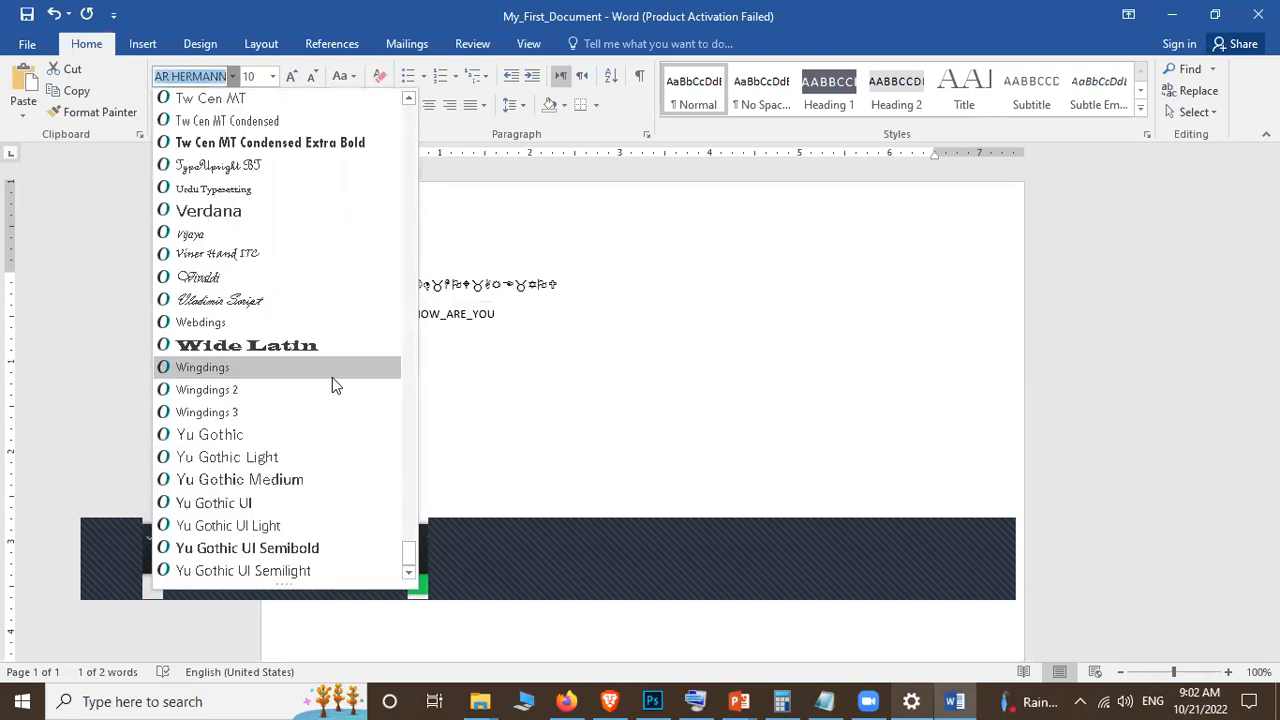
pyautogui.scroll(20, 362, 438)
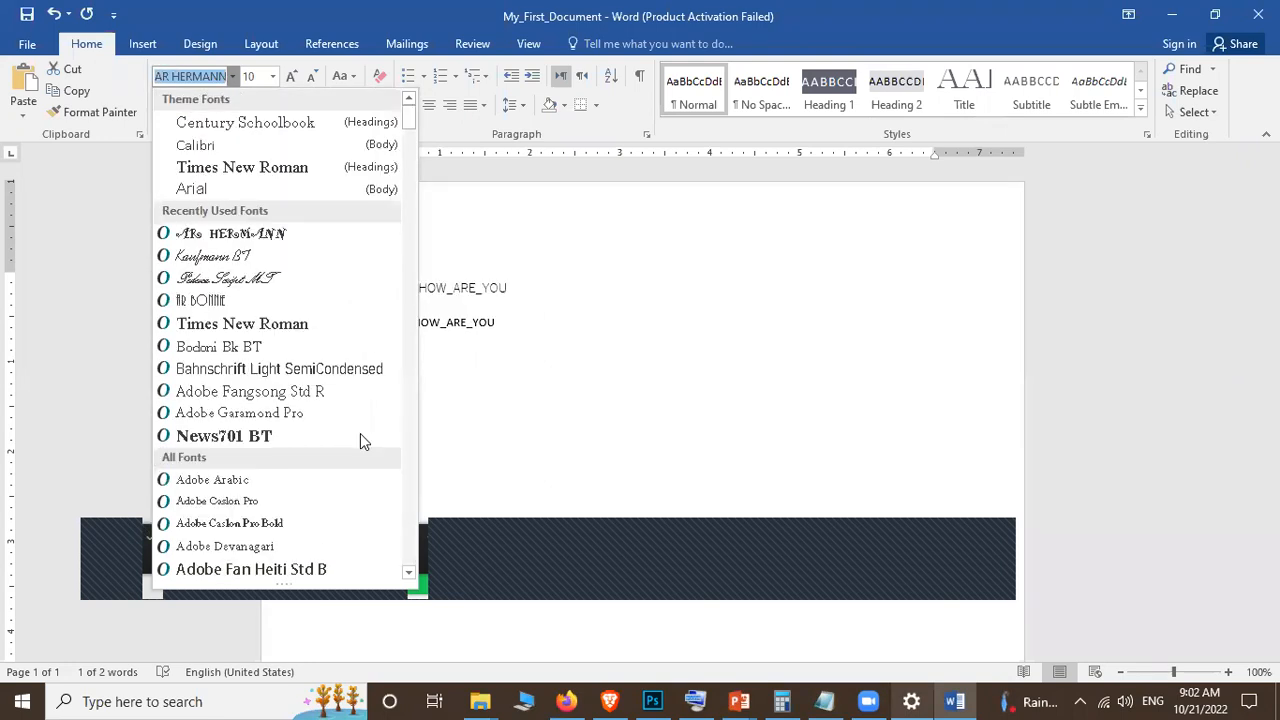
pyautogui.scroll(-3, 416, 233)
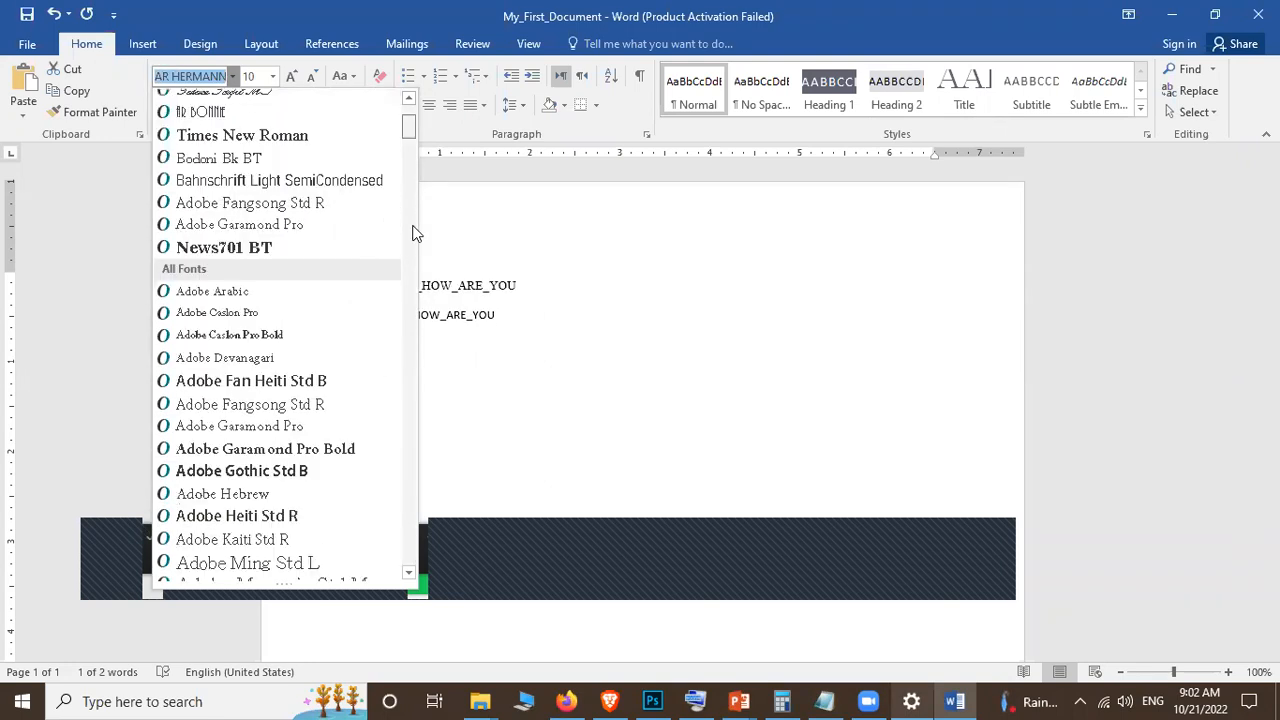
pyautogui.click(405, 261)
pyautogui.click(405, 343)
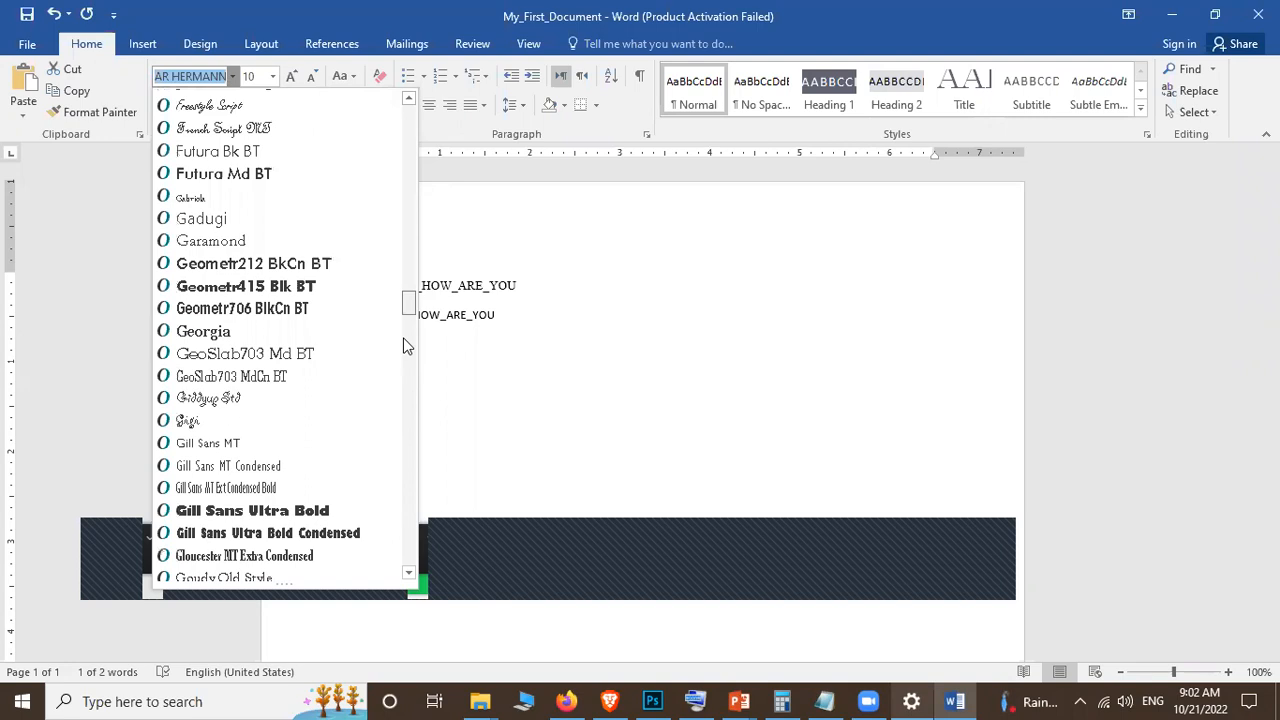
pyautogui.scroll(-2, 410, 316)
pyautogui.scroll(5, 410, 305)
pyautogui.scroll(6, 410, 285)
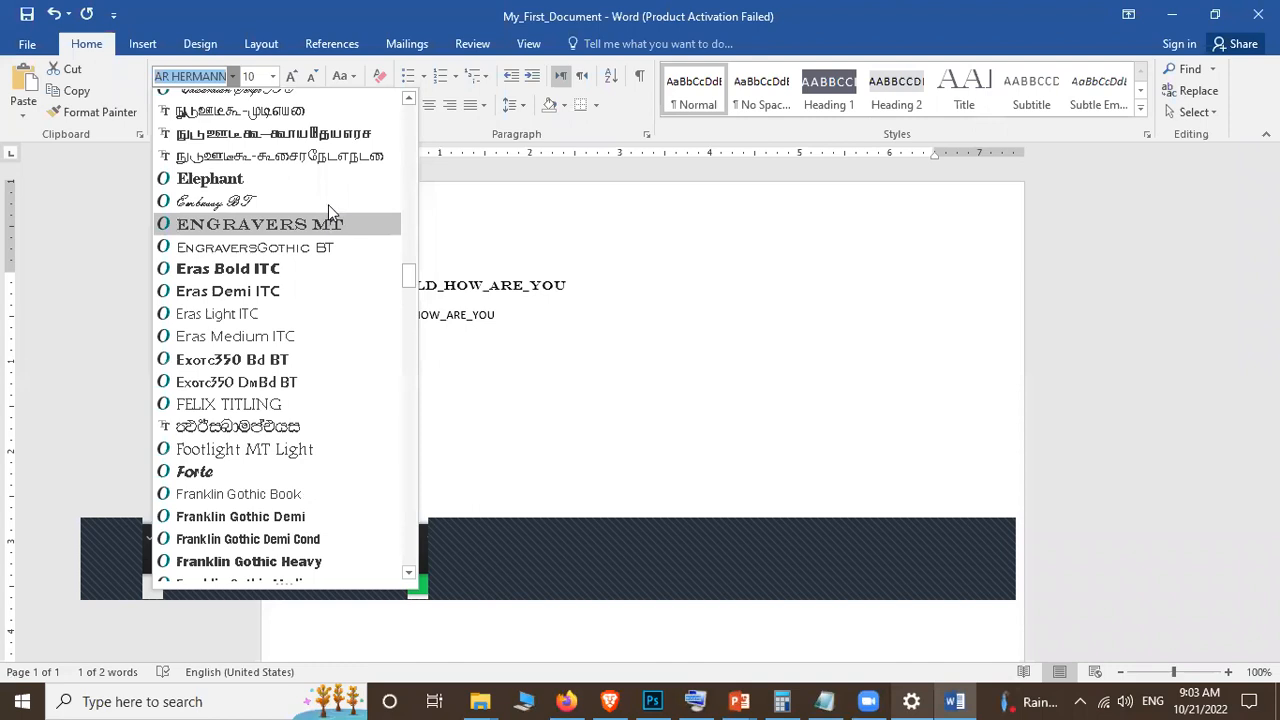
pyautogui.scroll(15, 337, 160)
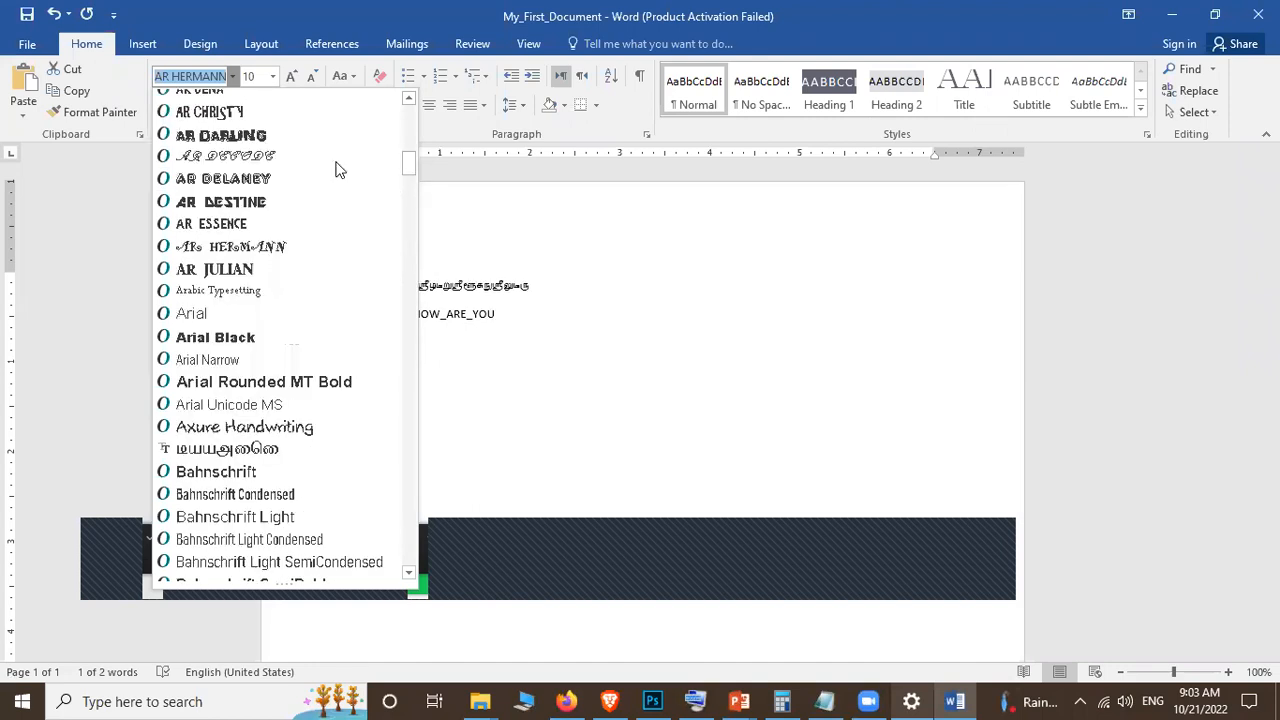
pyautogui.scroll(10, 300, 220)
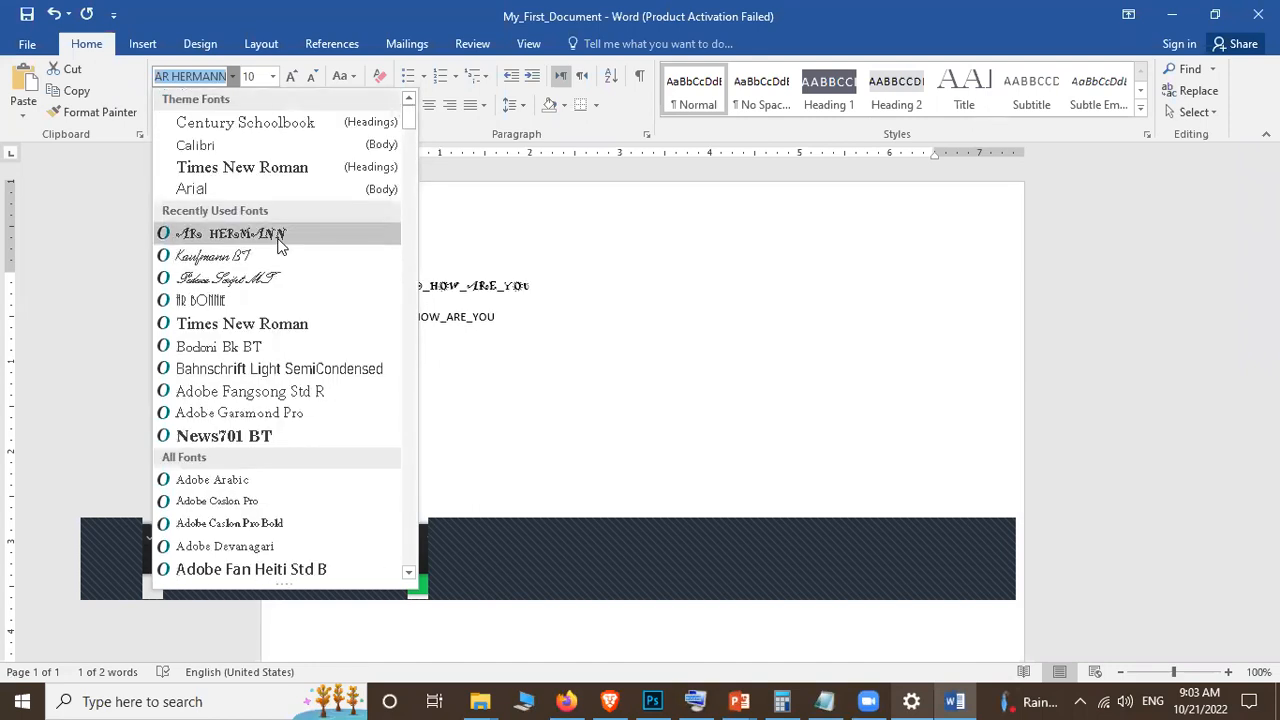
pyautogui.click(415, 288)
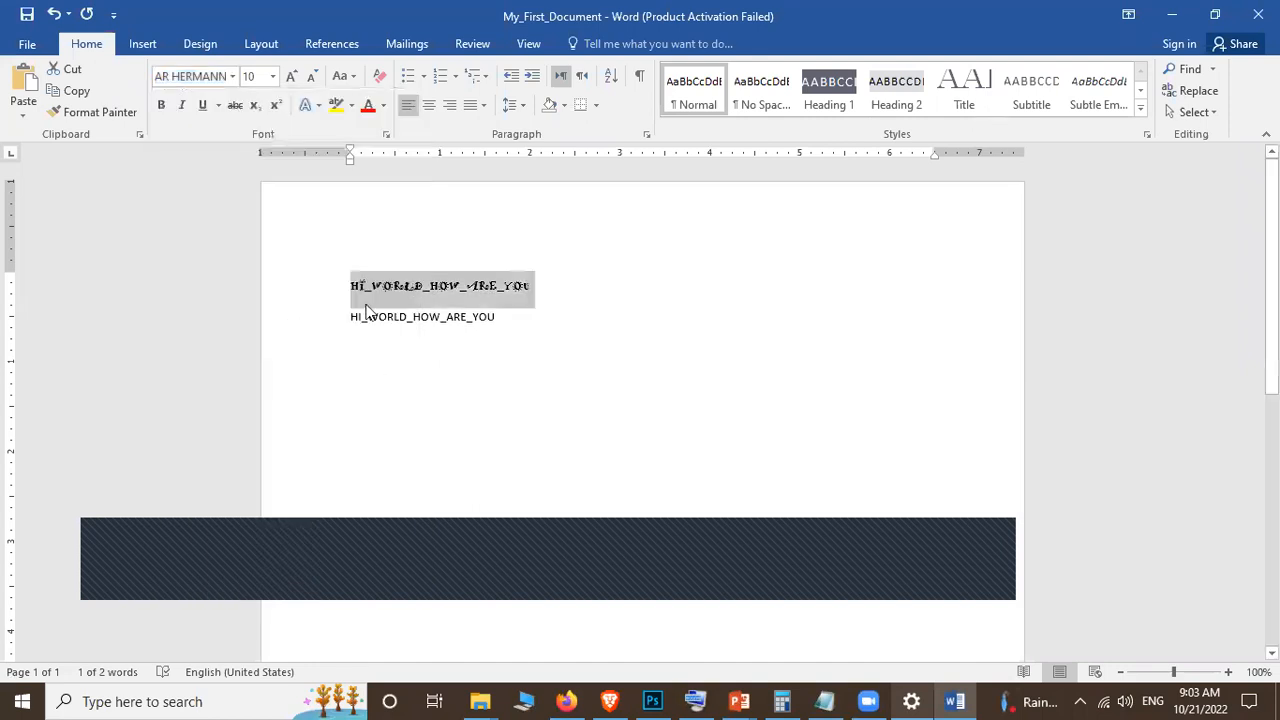
# Step: Set the first line's font size to 20 and raise it to 28
pyautogui.click(182, 105)
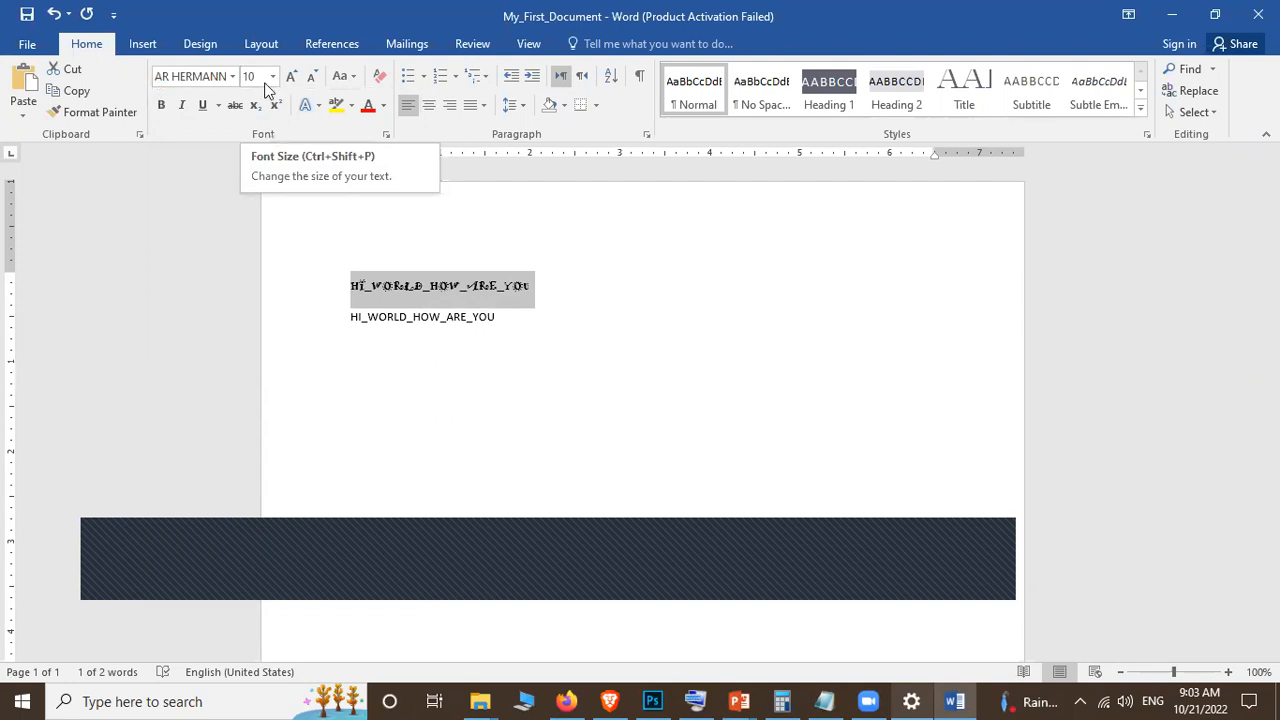
pyautogui.click(273, 82)
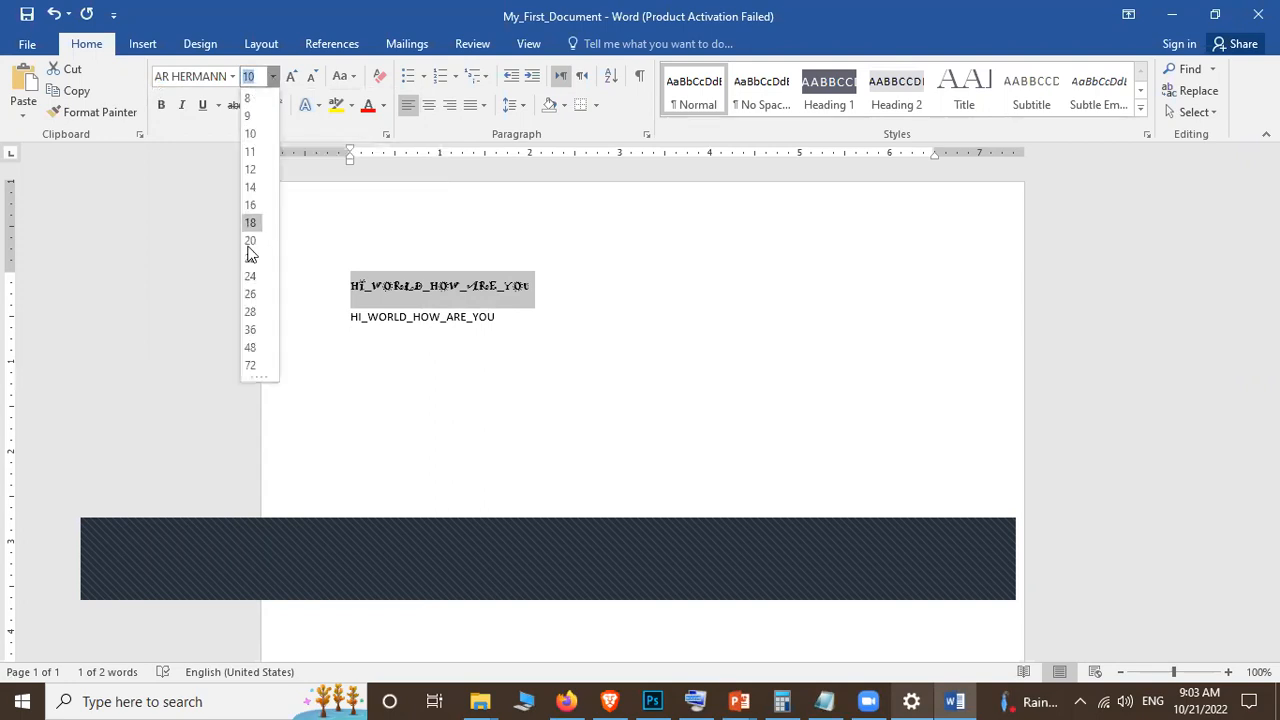
pyautogui.click(250, 240)
pyautogui.click(273, 78)
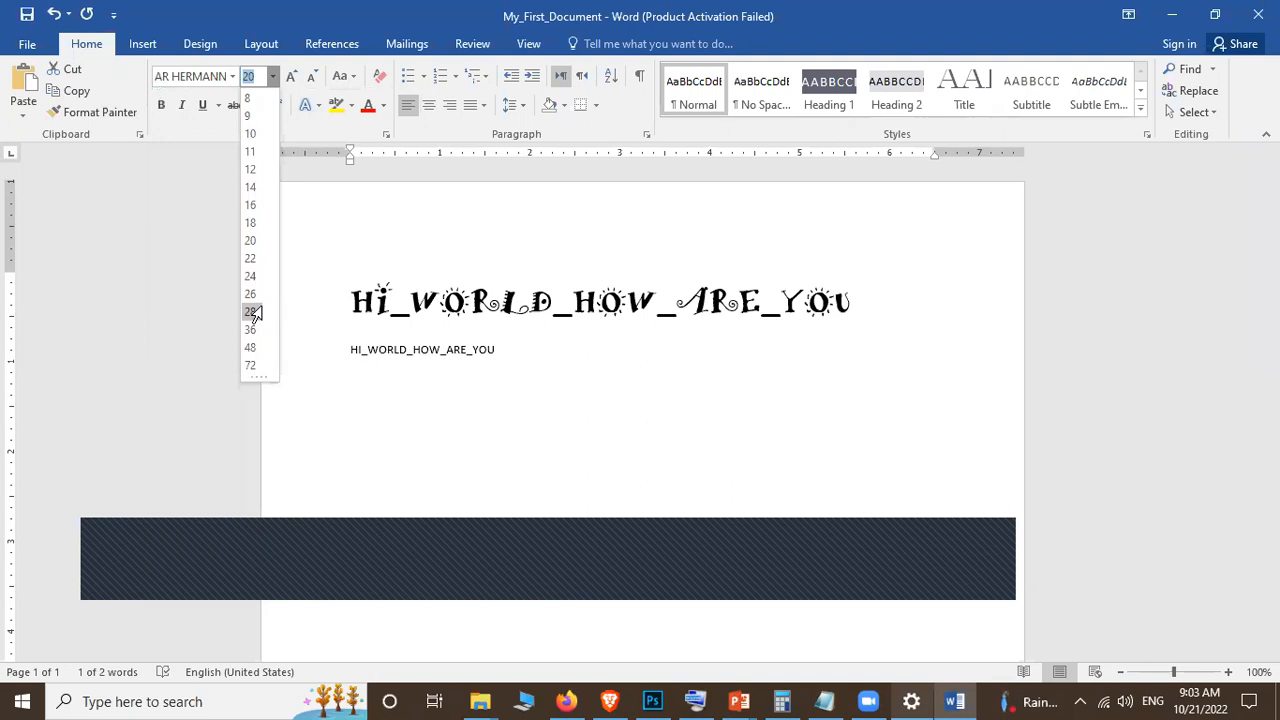
pyautogui.click(250, 312)
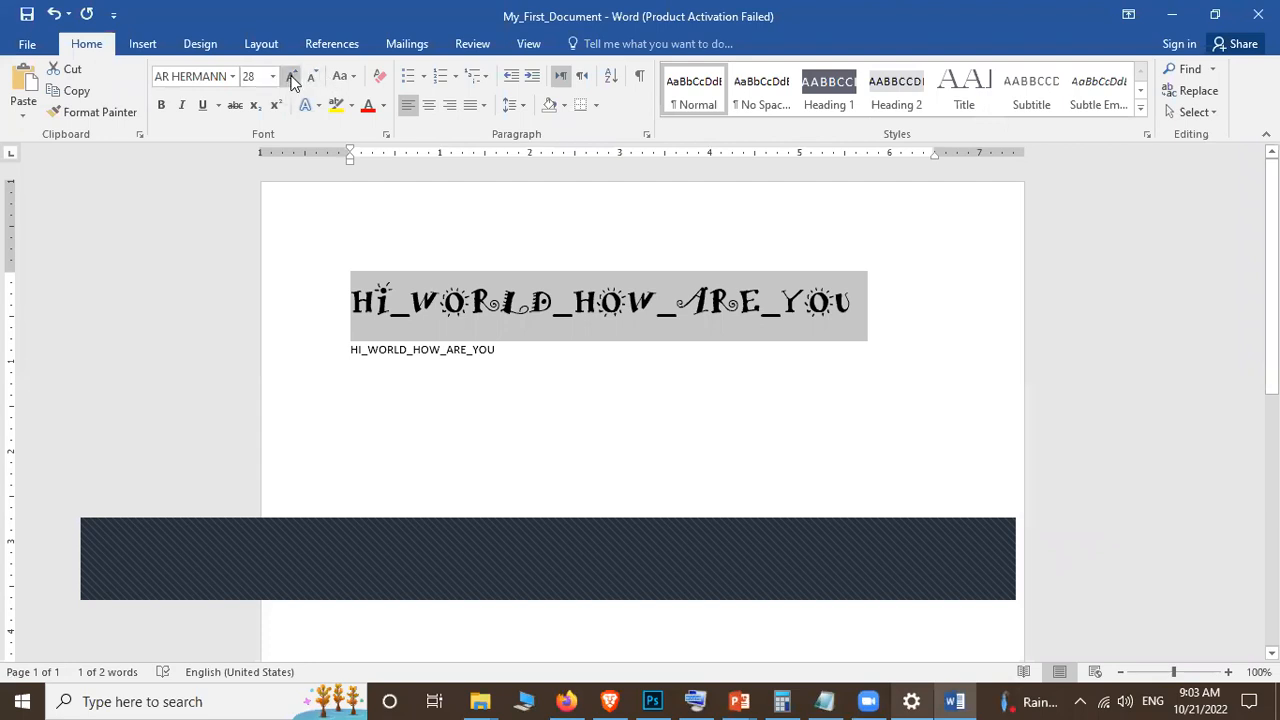
# Step: Enlarge the first line's text stepwise to size 48 and reduce it back to 28
pyautogui.click(291, 78)
pyautogui.click(291, 78)
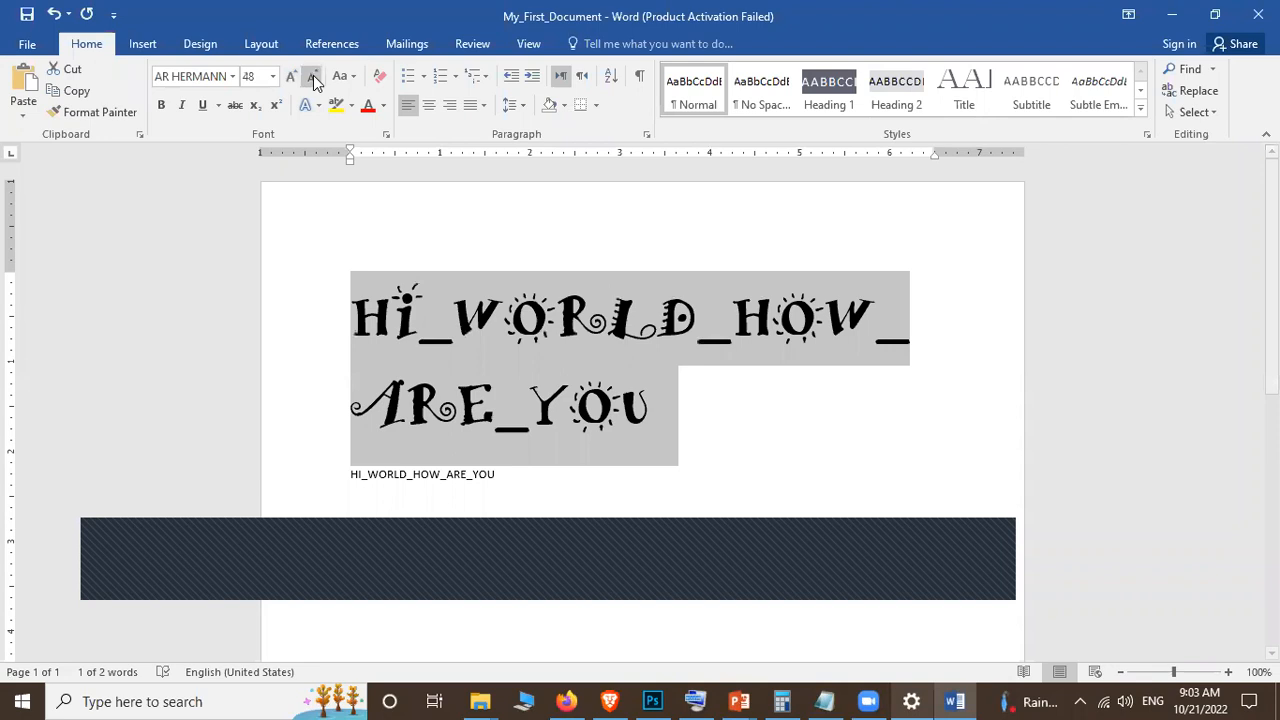
pyautogui.click(313, 77)
pyautogui.click(313, 77)
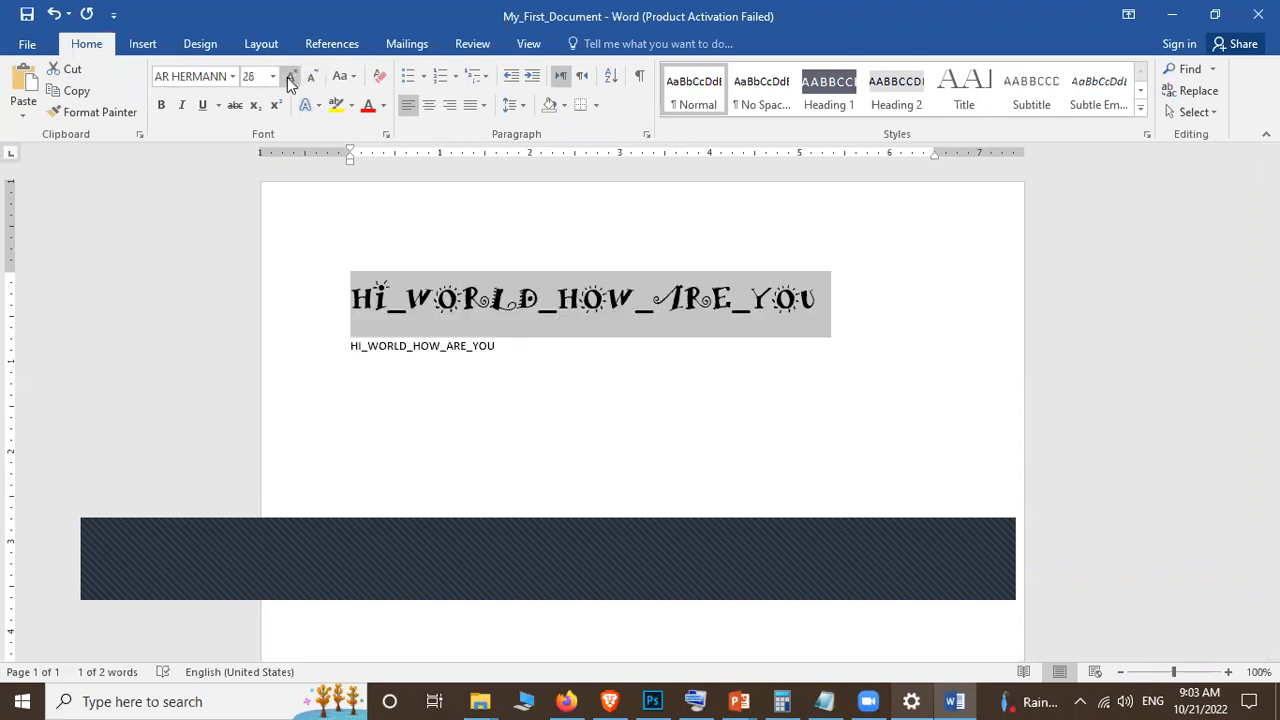
# Step: Enlarge the first line's text stepwise from its current size to size 90
pyautogui.click(289, 78)
pyautogui.click(289, 78)
pyautogui.click(289, 78)
pyautogui.click(289, 78)
pyautogui.click(289, 78)
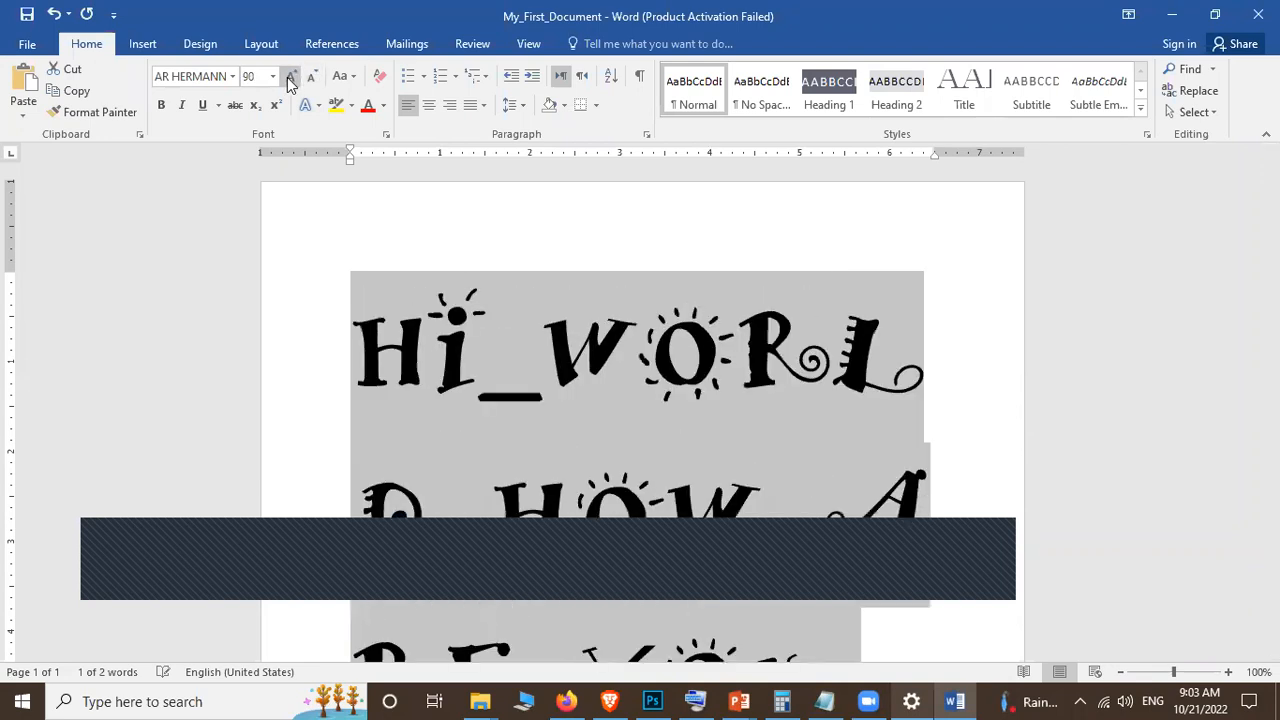
# Step: Shrink the first line's text stepwise to below size 48 and enlarge it again to 72
pyautogui.click(312, 77)
pyautogui.click(312, 77)
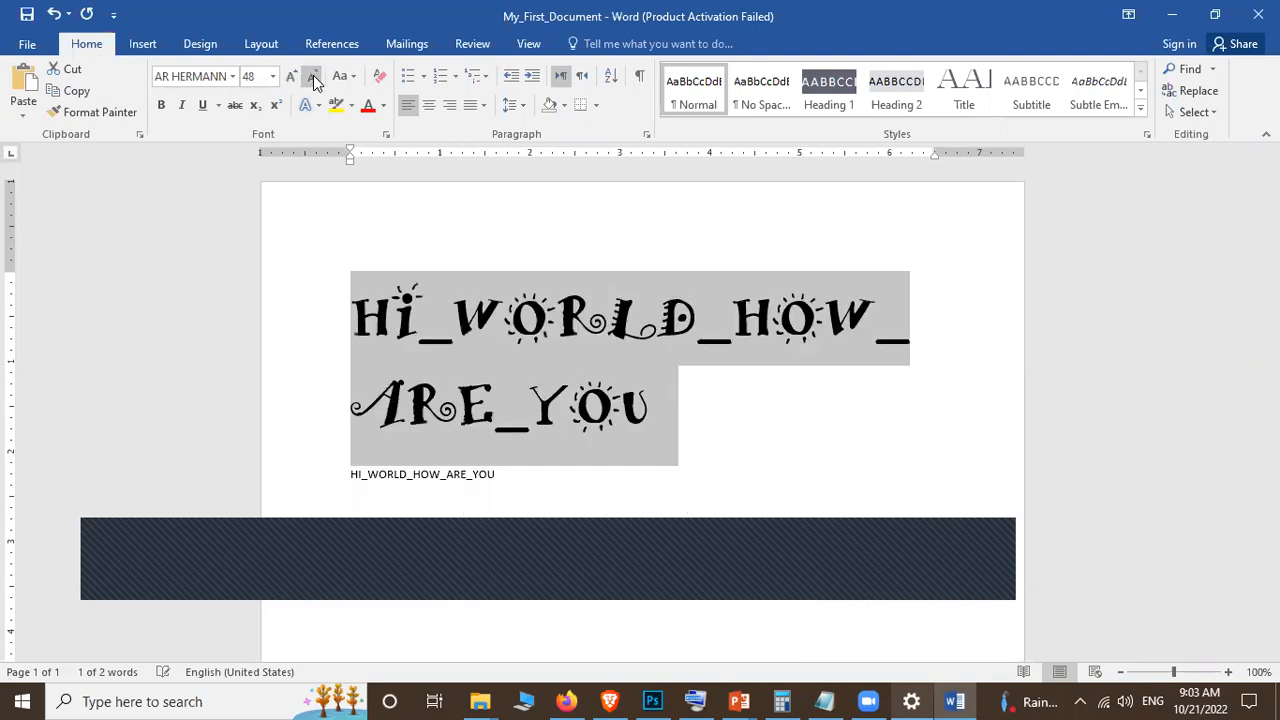
pyautogui.click(312, 77)
pyautogui.click(312, 77)
pyautogui.click(289, 78)
pyautogui.click(289, 78)
pyautogui.click(289, 78)
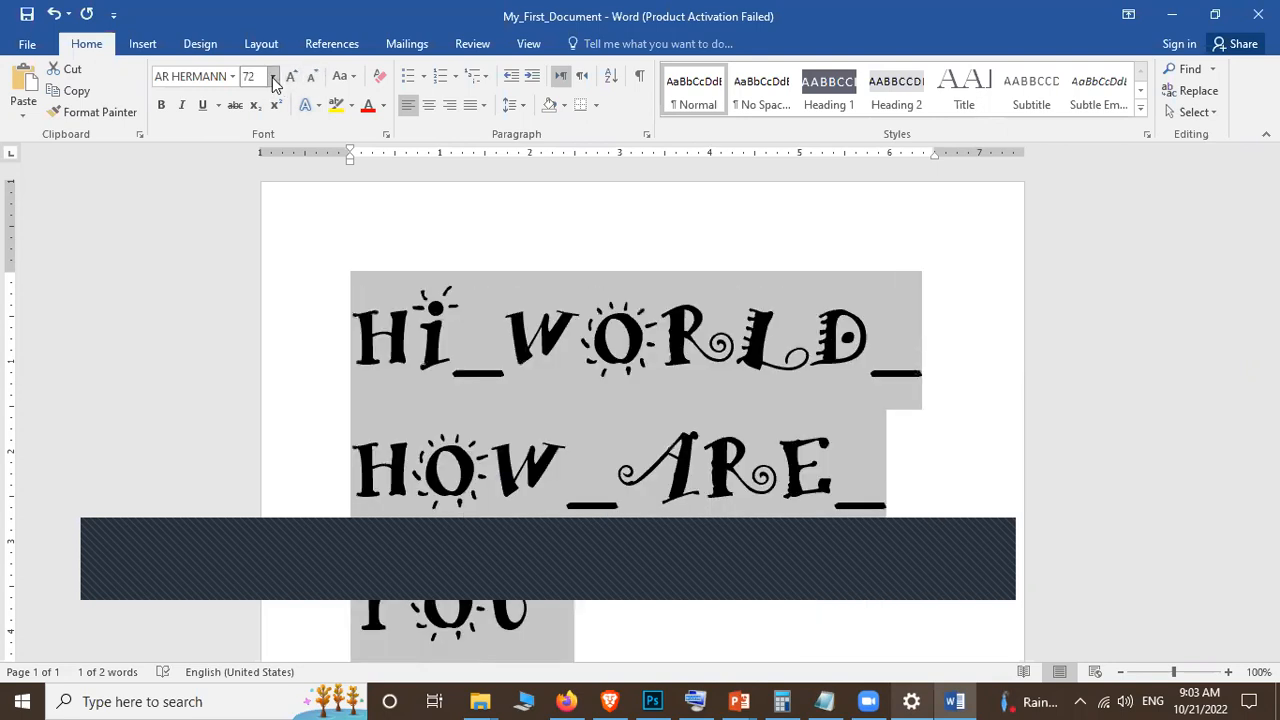
# Step: Reduce the first line's text stepwise to size 28
pyautogui.click(273, 77)
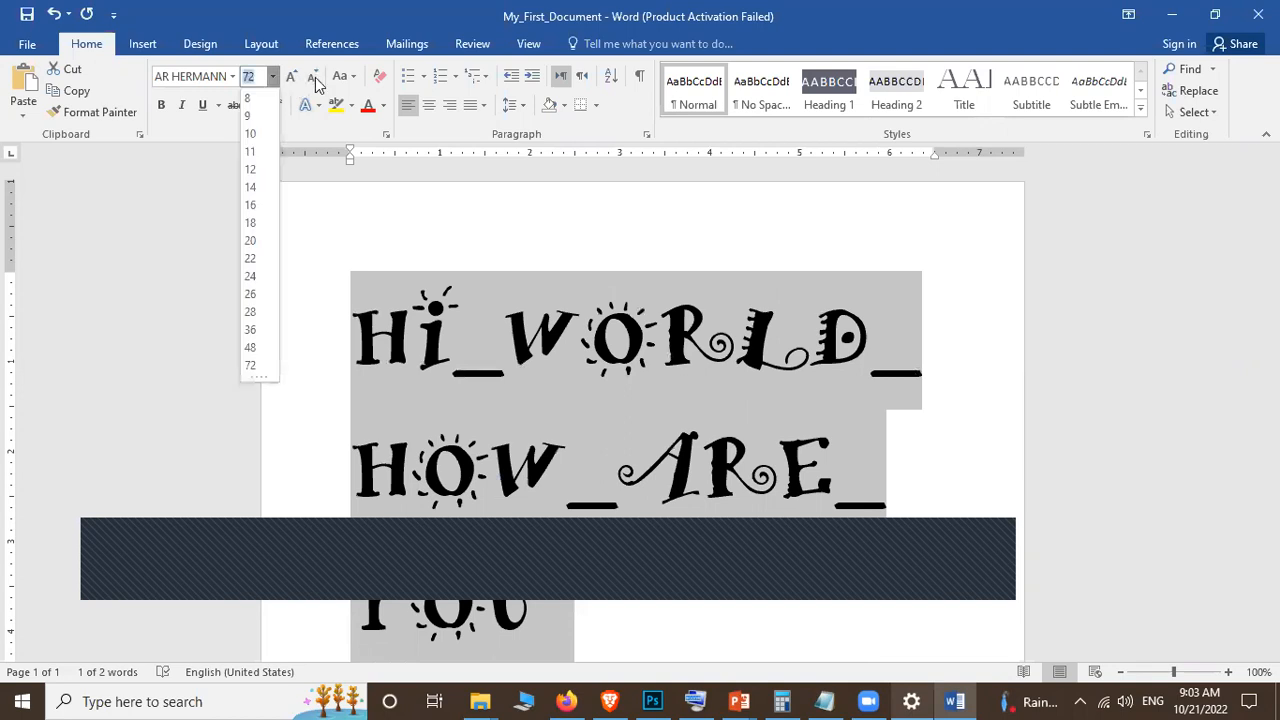
pyautogui.click(312, 78)
pyautogui.click(312, 78)
pyautogui.click(303, 78)
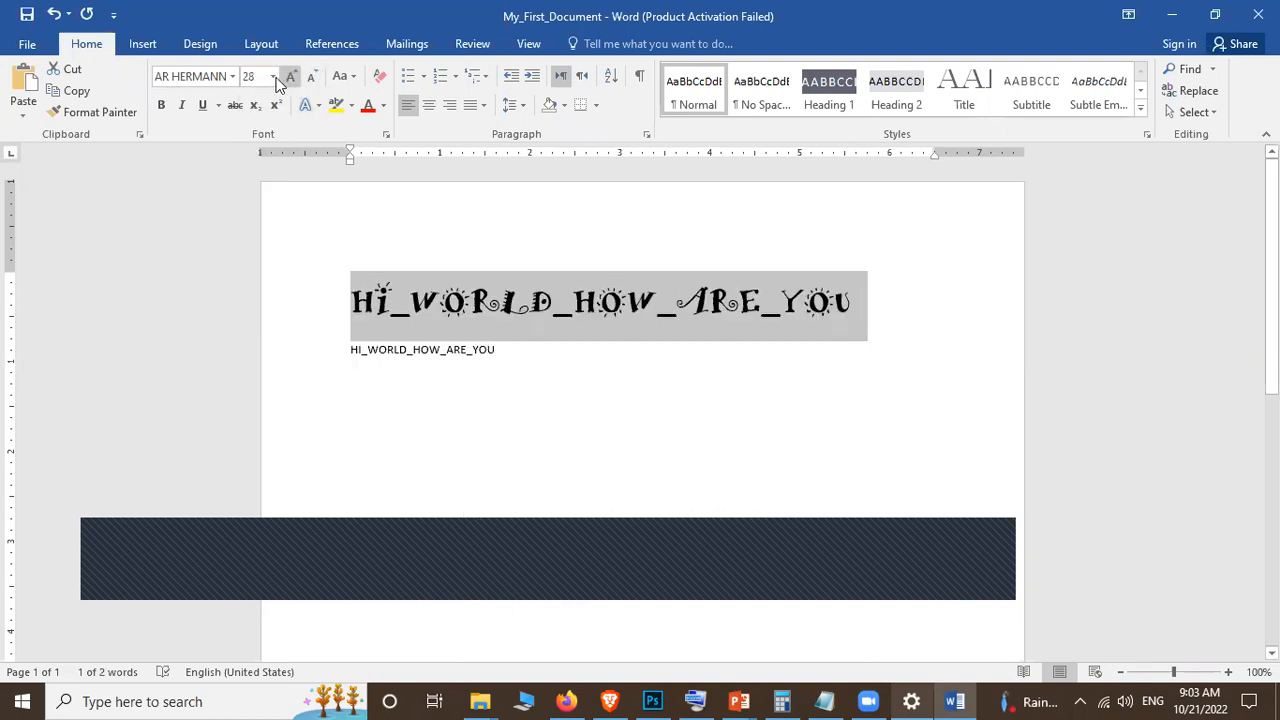
# Step: Decrease the first line's font size to 26 and enlarge it stepwise to 72
pyautogui.click(273, 77)
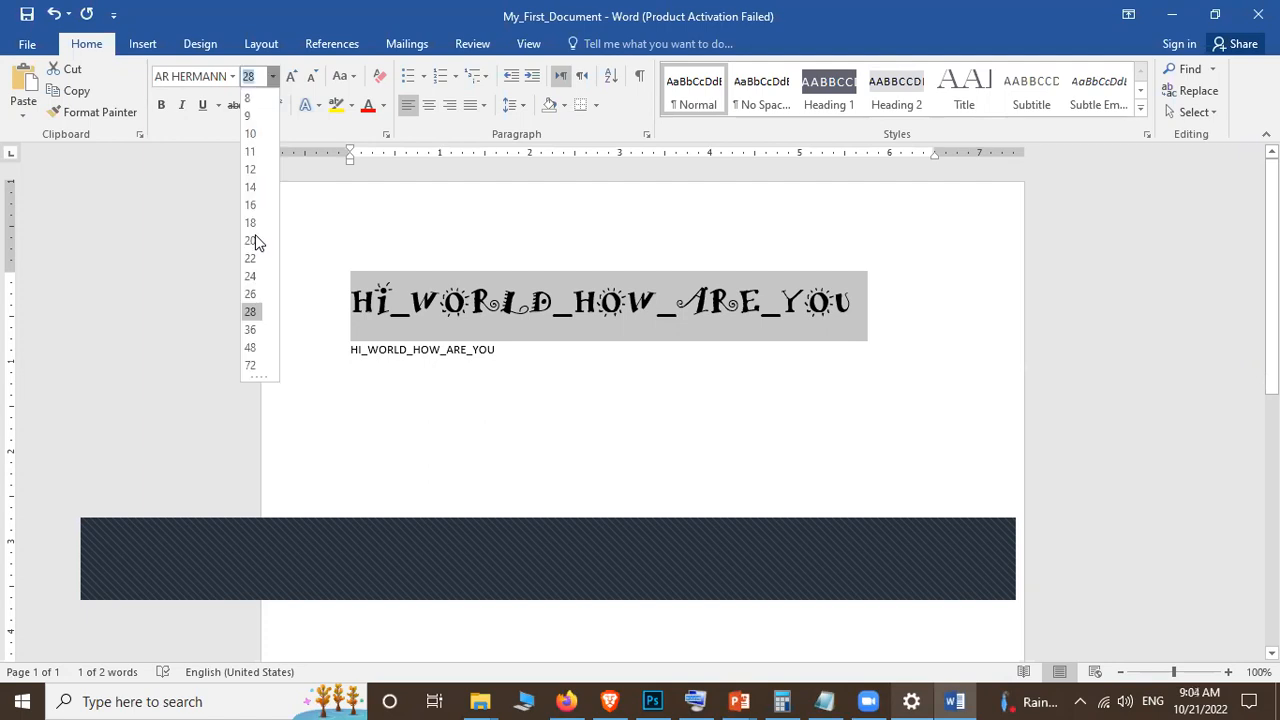
pyautogui.click(311, 82)
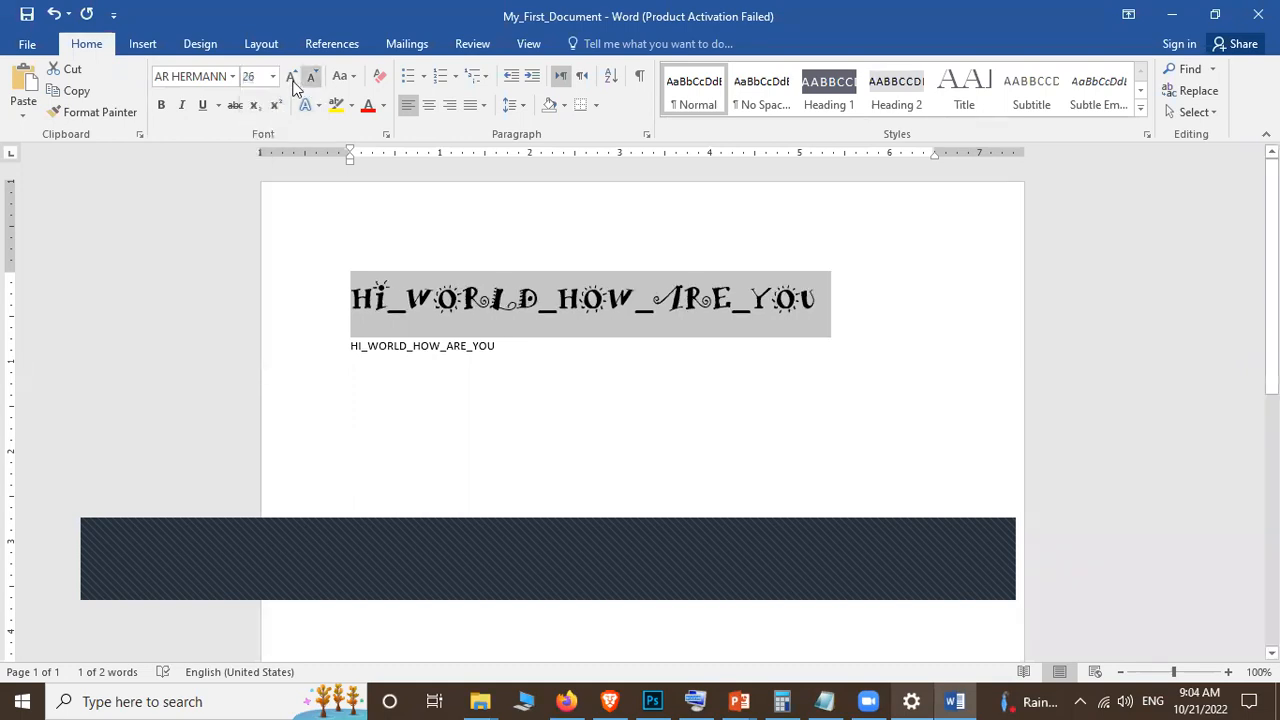
pyautogui.click(293, 84)
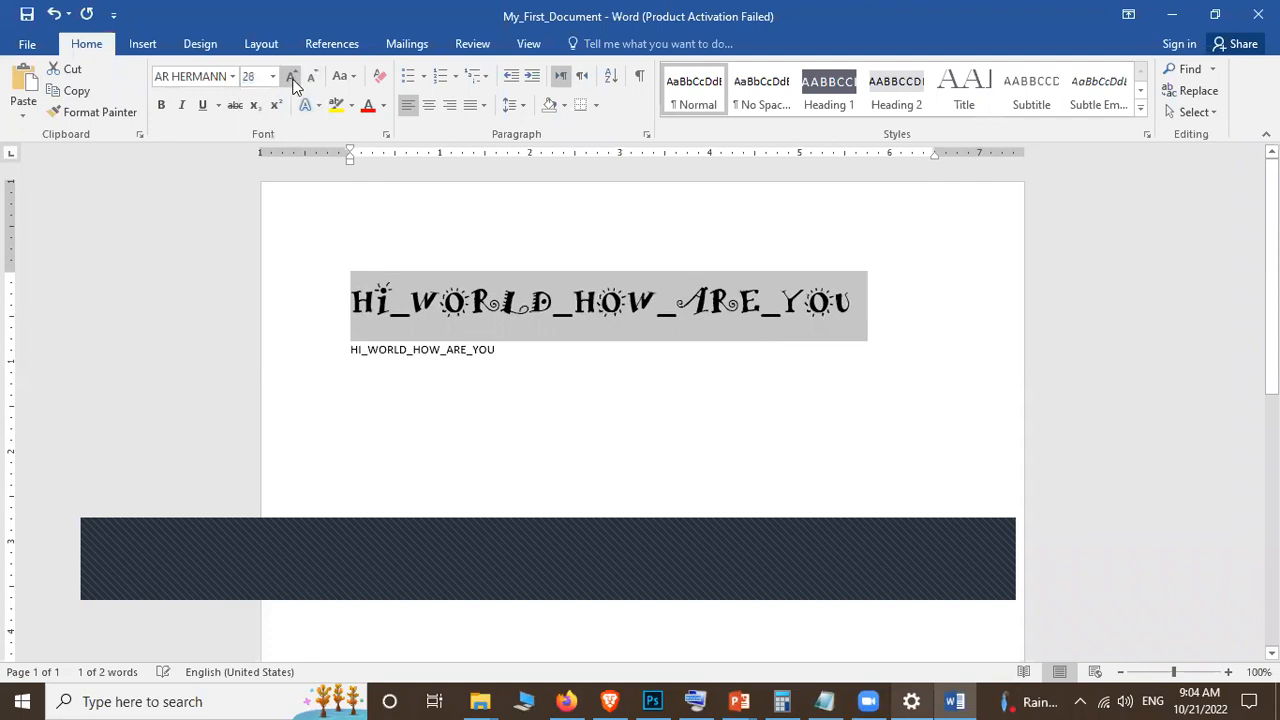
pyautogui.click(293, 84)
pyautogui.click(293, 84)
pyautogui.click(289, 80)
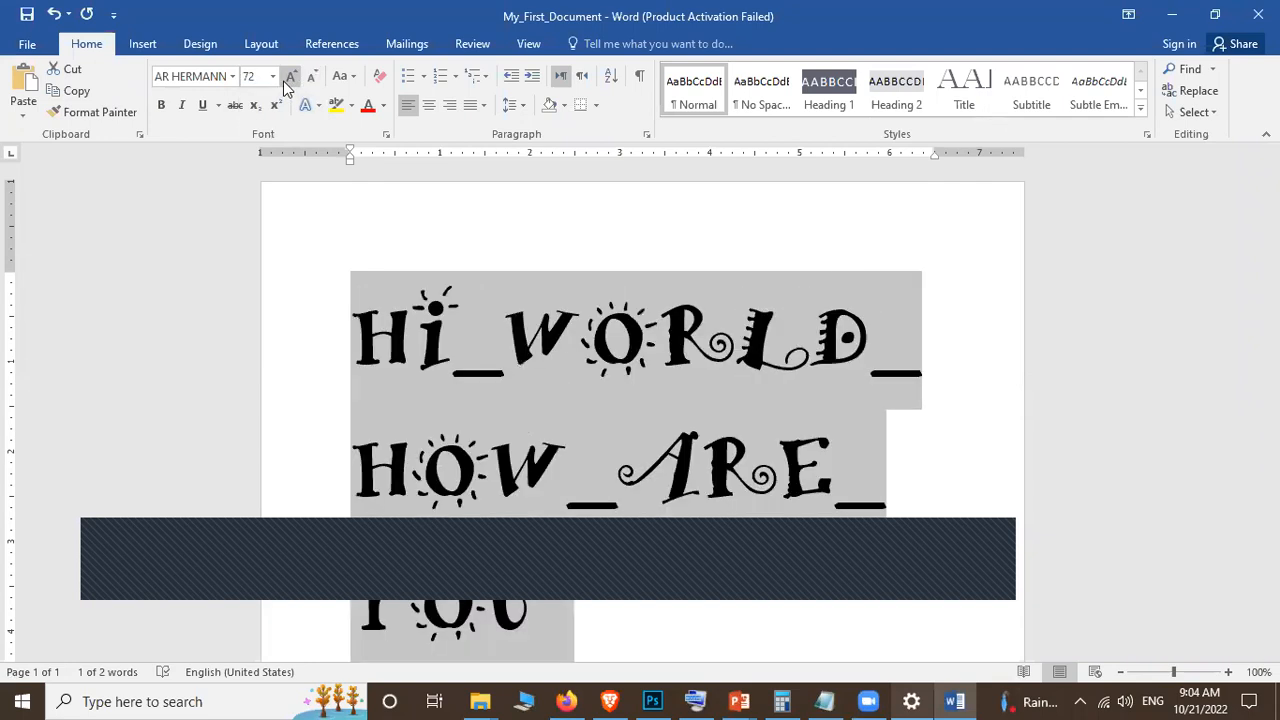
# Step: Enlarge the first line's text to size 80 and reduce it stepwise to size 28
pyautogui.click(290, 80)
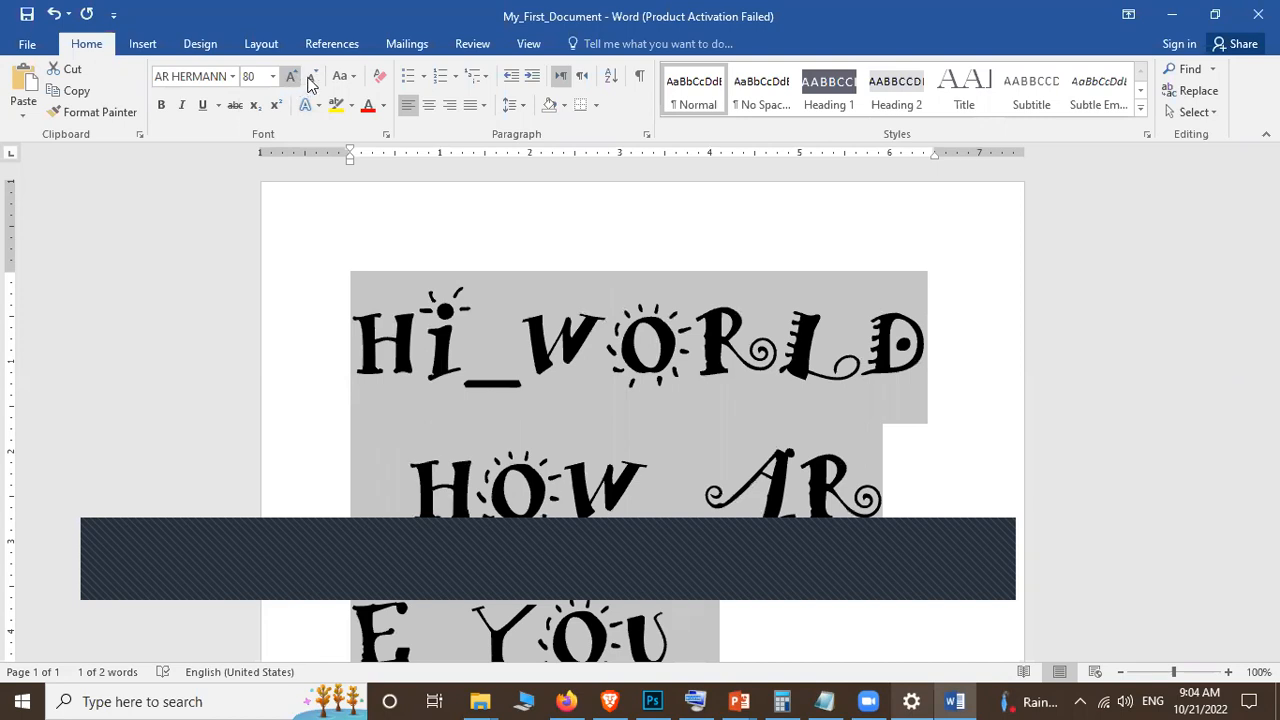
pyautogui.click(311, 77)
pyautogui.click(311, 77)
pyautogui.click(311, 77)
pyautogui.click(311, 77)
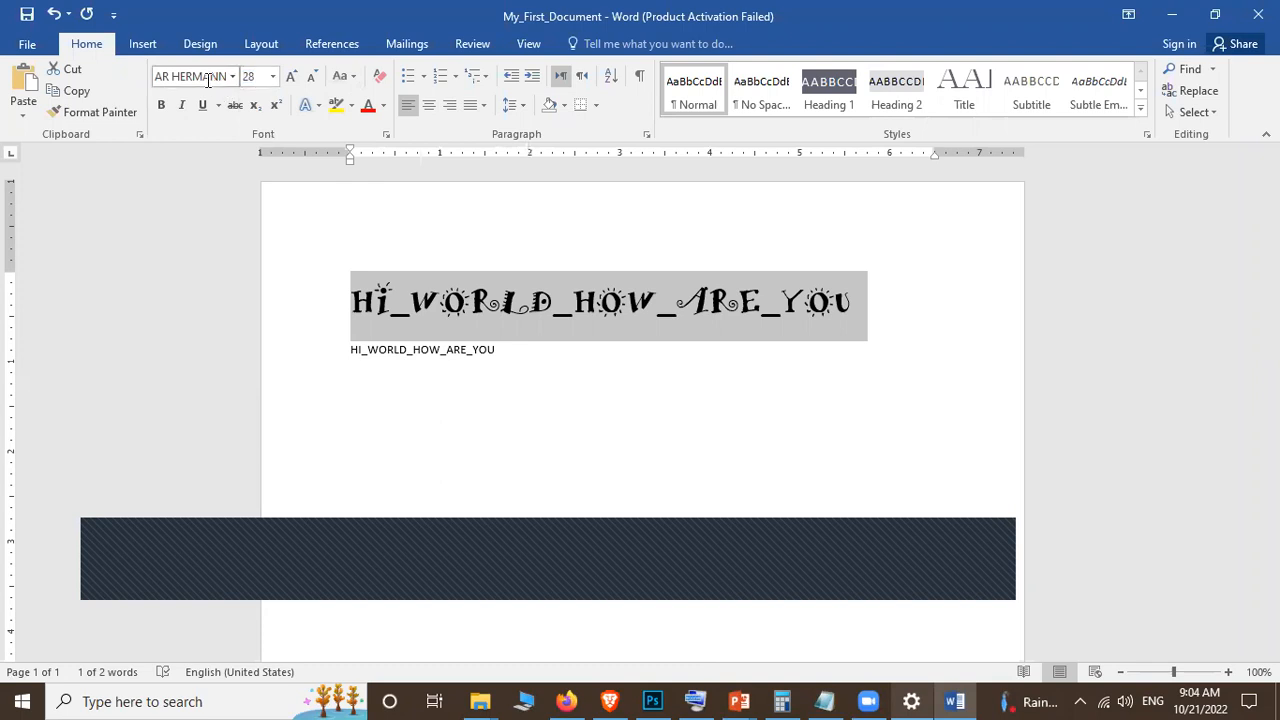
pyautogui.click(353, 78)
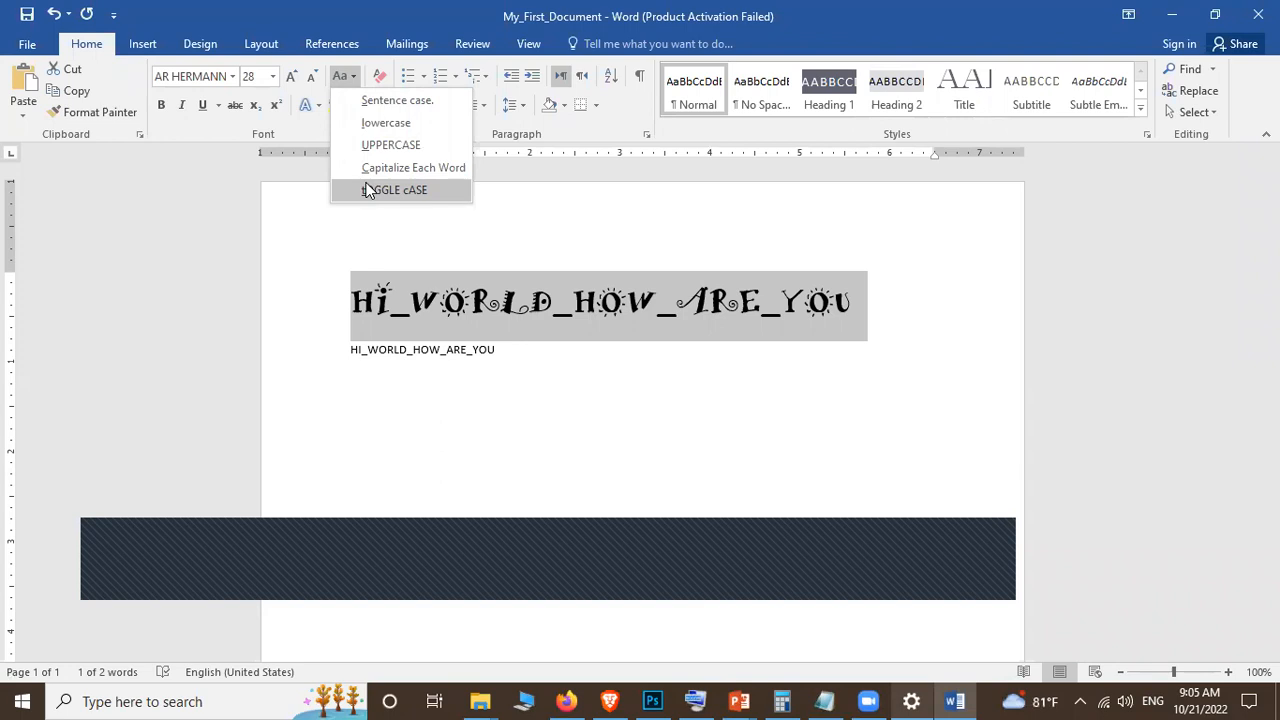
pyautogui.click(134, 541)
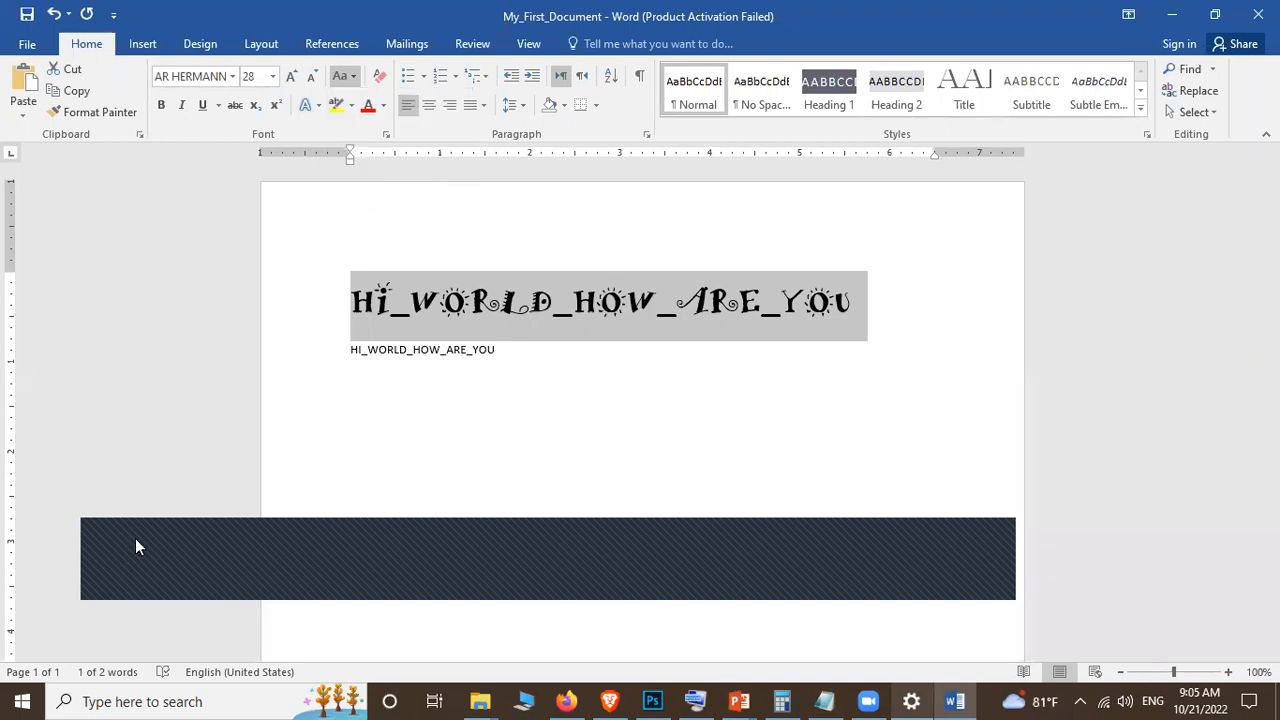
pyautogui.click(137, 540)
pyautogui.click(139, 537)
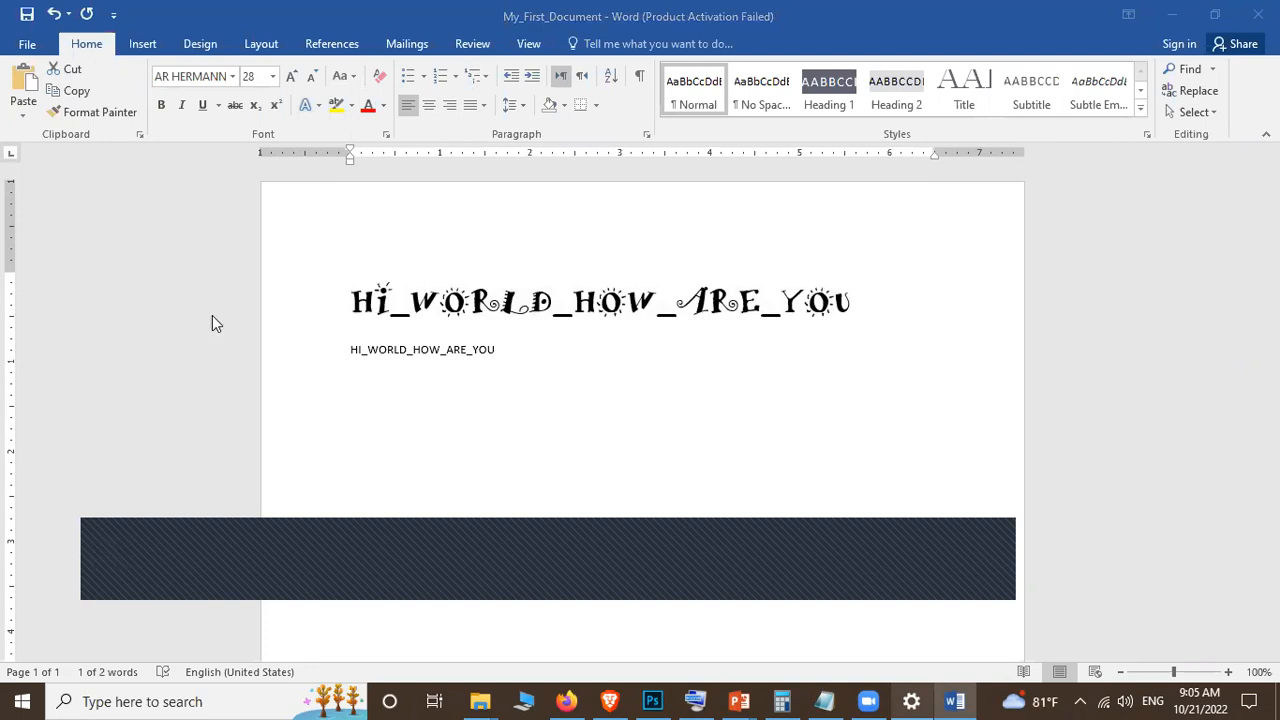
pyautogui.click(380, 80)
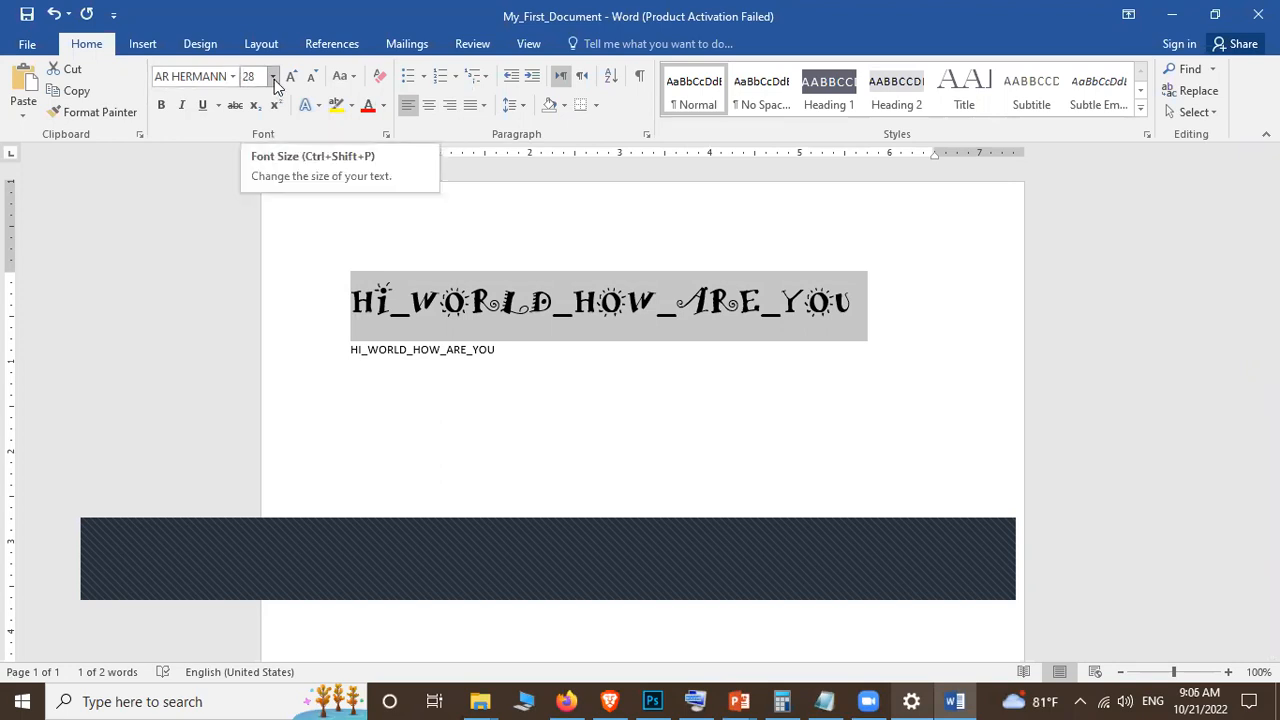
# Step: Change the case of the first line to lowercase and to Capitalize Each Word
pyautogui.click(358, 82)
pyautogui.click(380, 127)
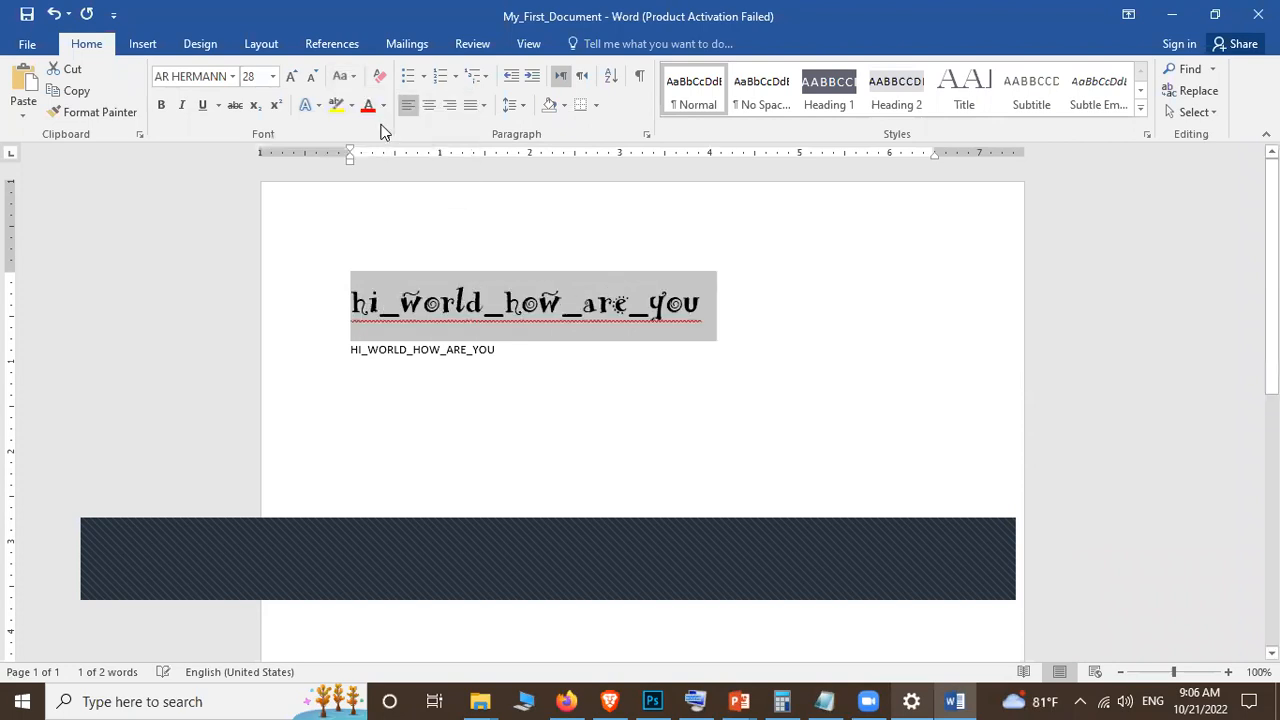
pyautogui.click(352, 82)
pyautogui.click(371, 163)
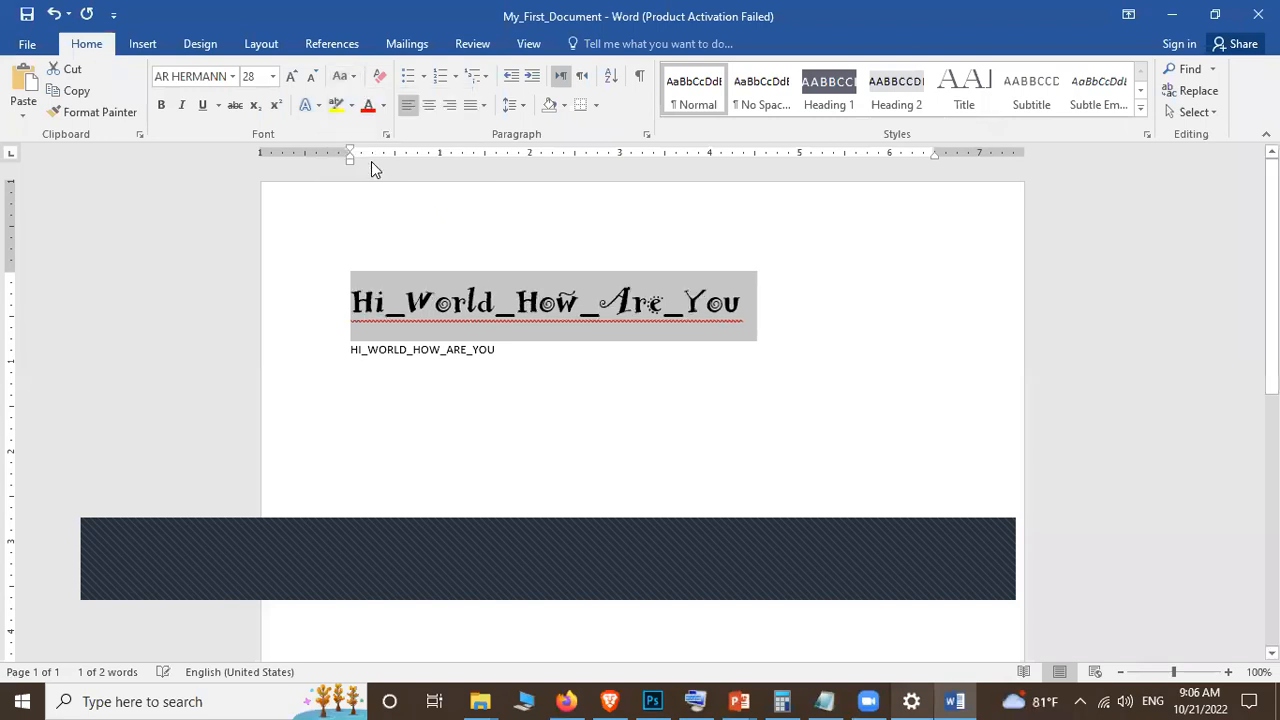
# Step: Clear all formatting from the whole first line and undo the clearing
pyautogui.click(380, 81)
pyautogui.click(376, 82)
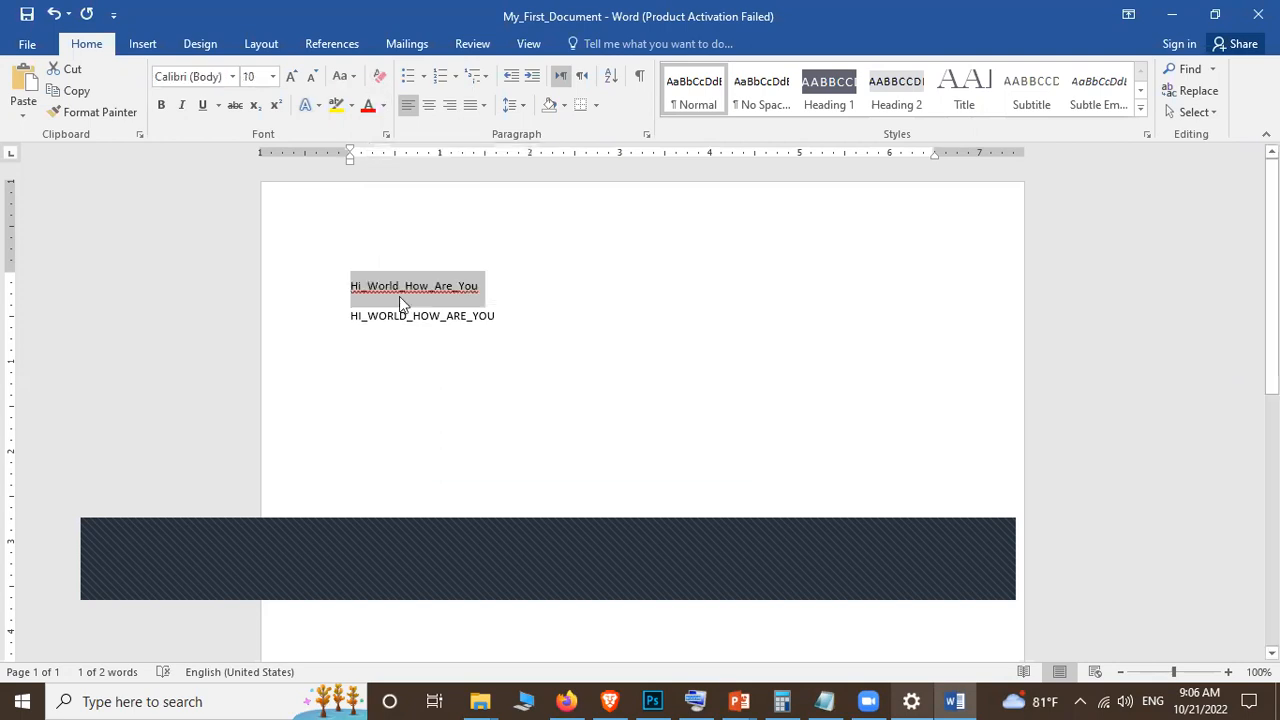
pyautogui.click(478, 293)
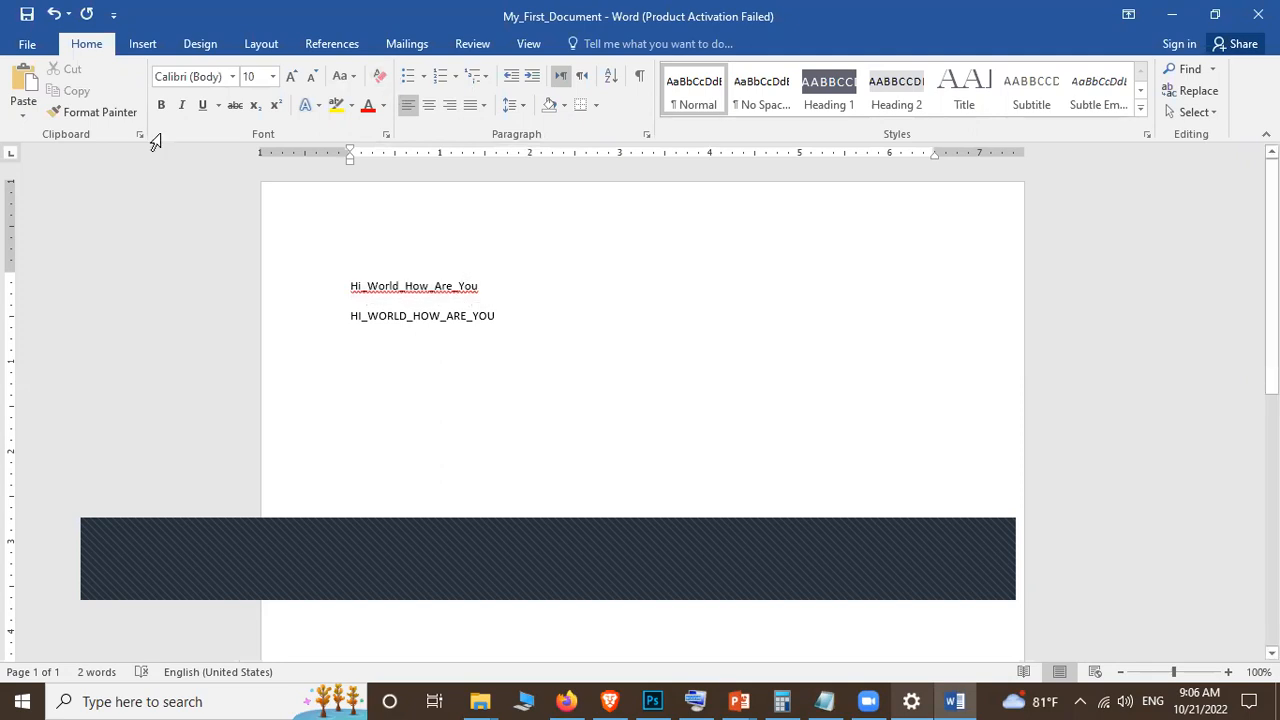
pyautogui.click(54, 16)
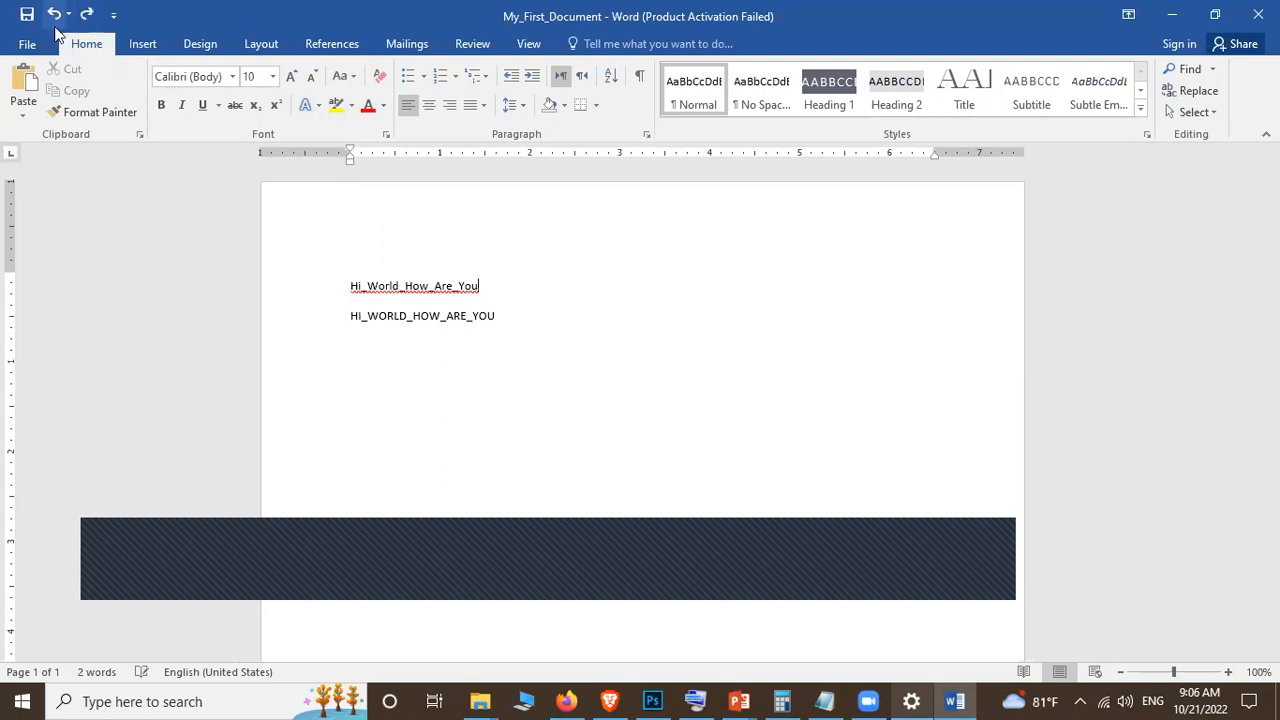
pyautogui.click(53, 18)
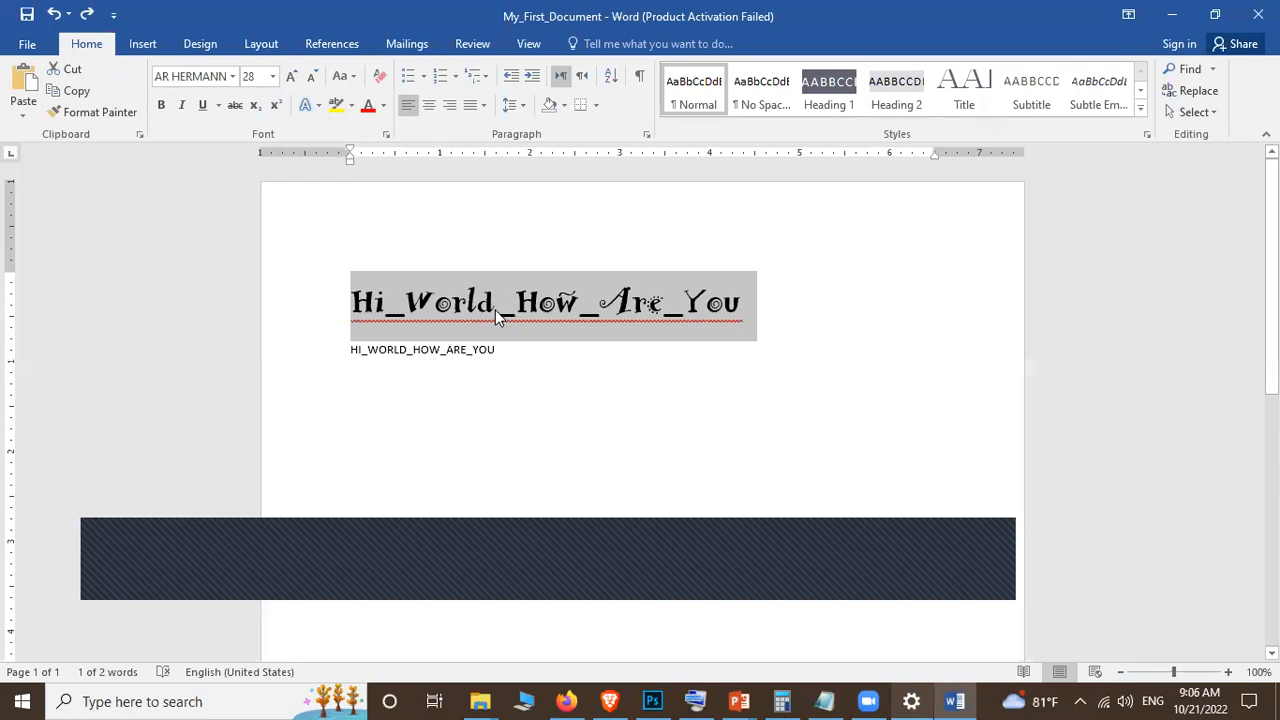
# Step: Clear the formatting of only the words "Hi" and "How" in the first line, and undo both changes
pyautogui.click(629, 352)
pyautogui.doubleClick(370, 302)
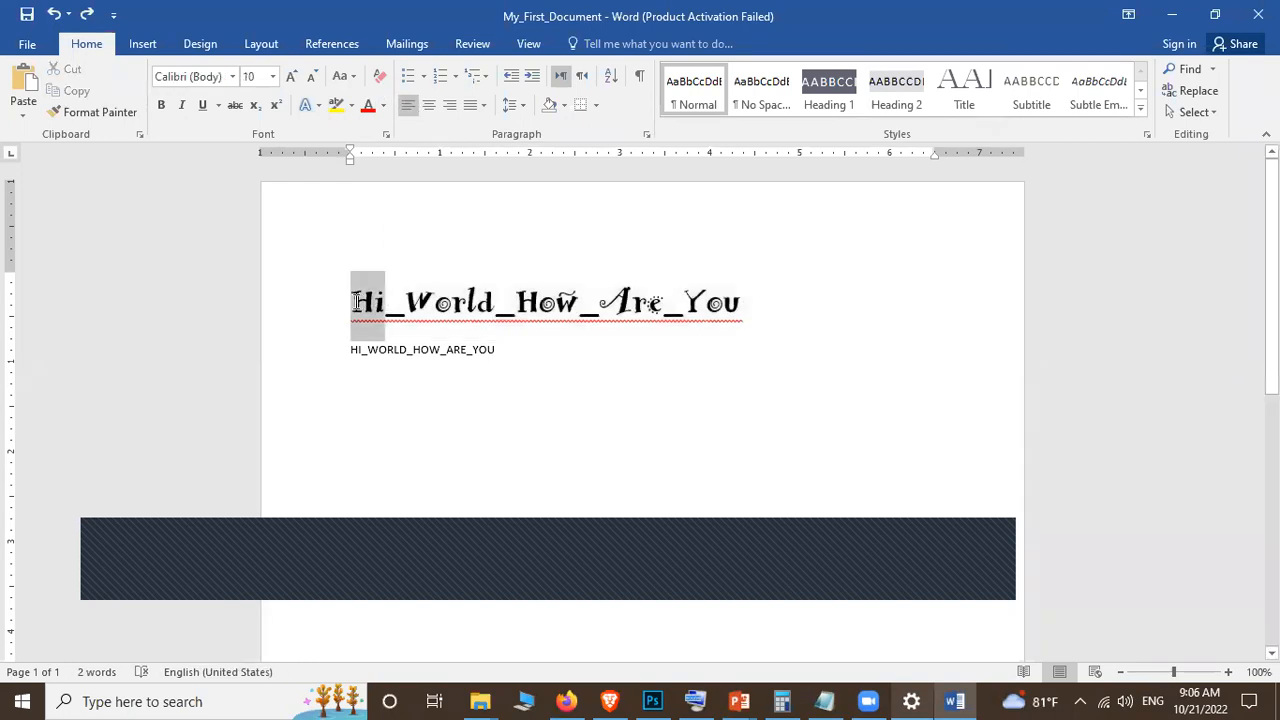
pyautogui.click(377, 79)
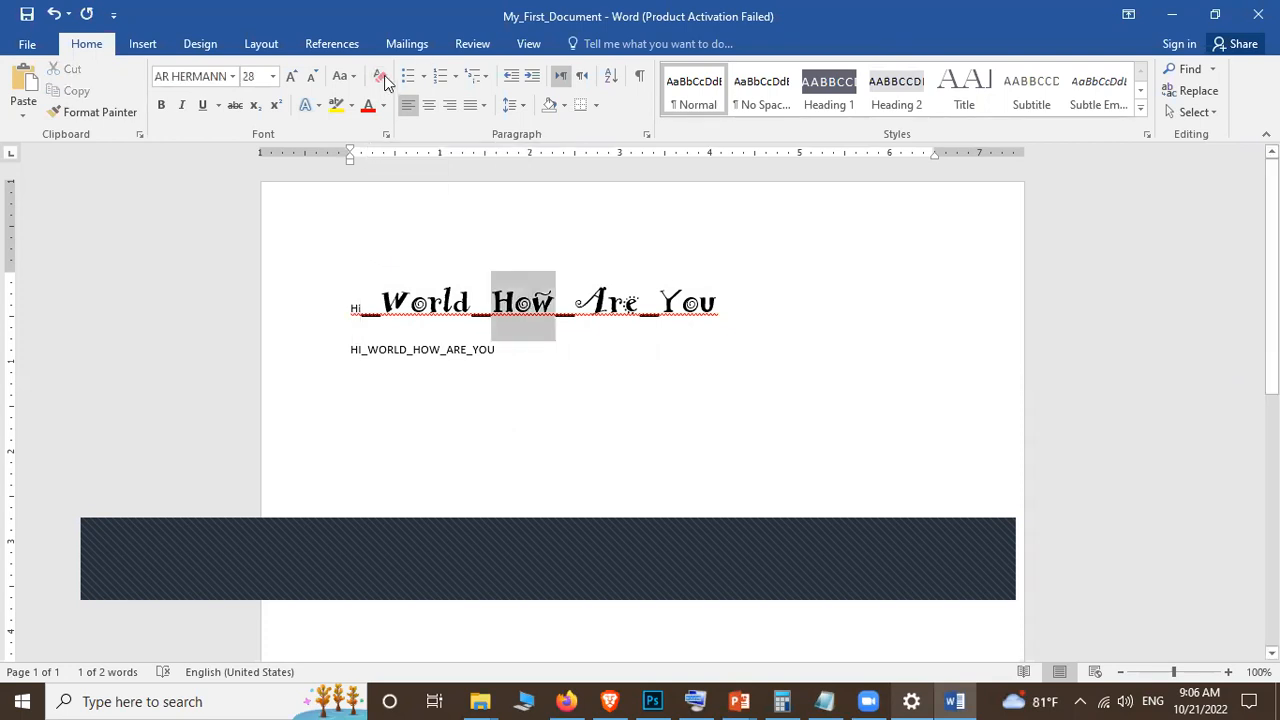
pyautogui.click(383, 77)
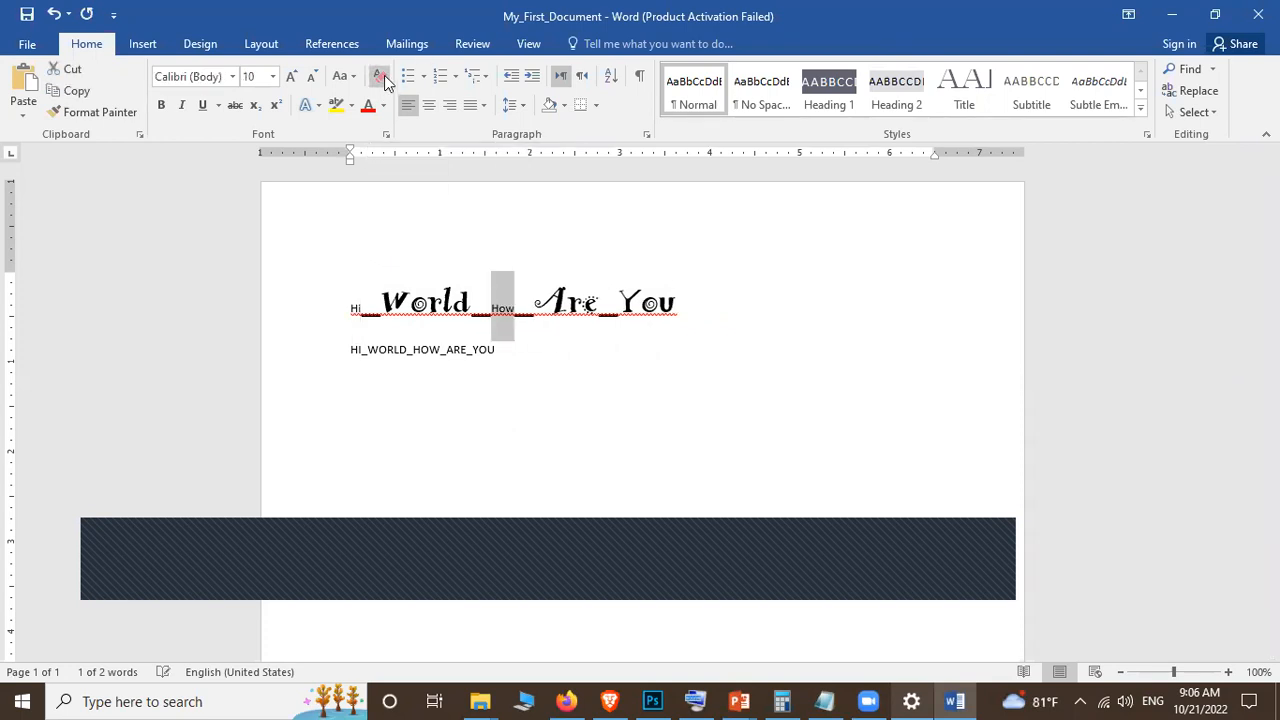
pyautogui.click(714, 317)
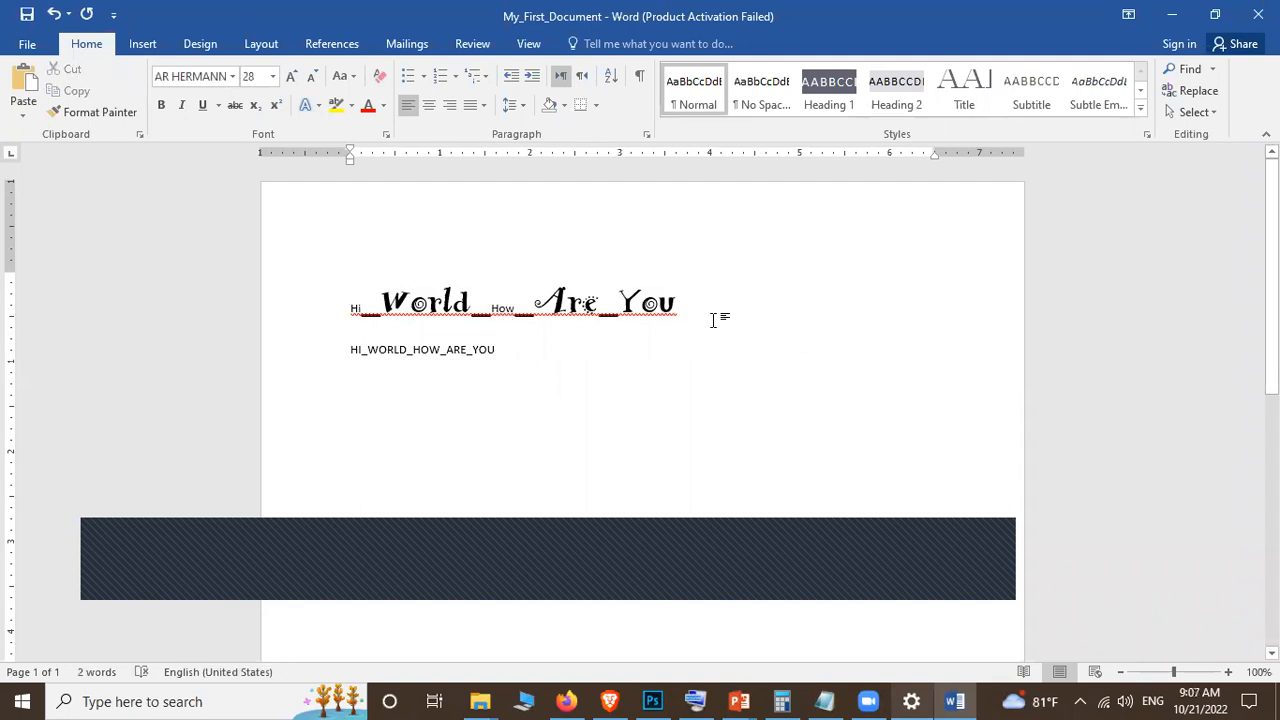
pyautogui.click(55, 13)
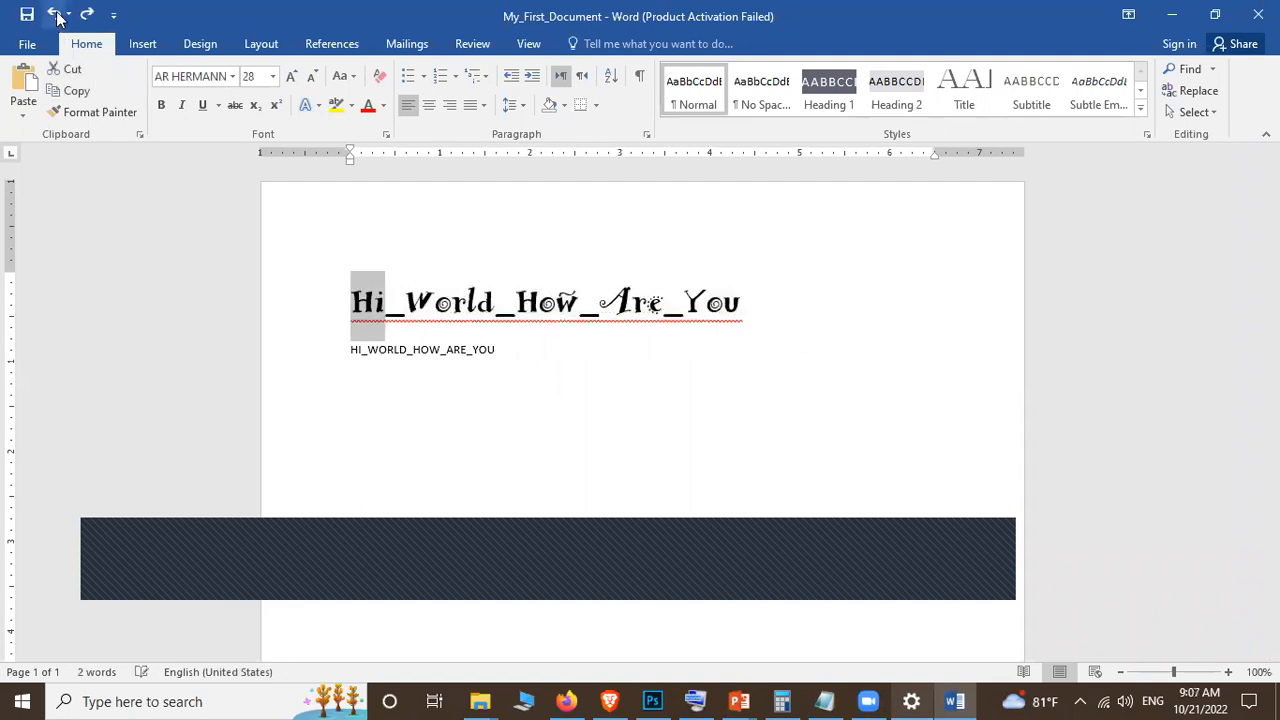
pyautogui.click(615, 340)
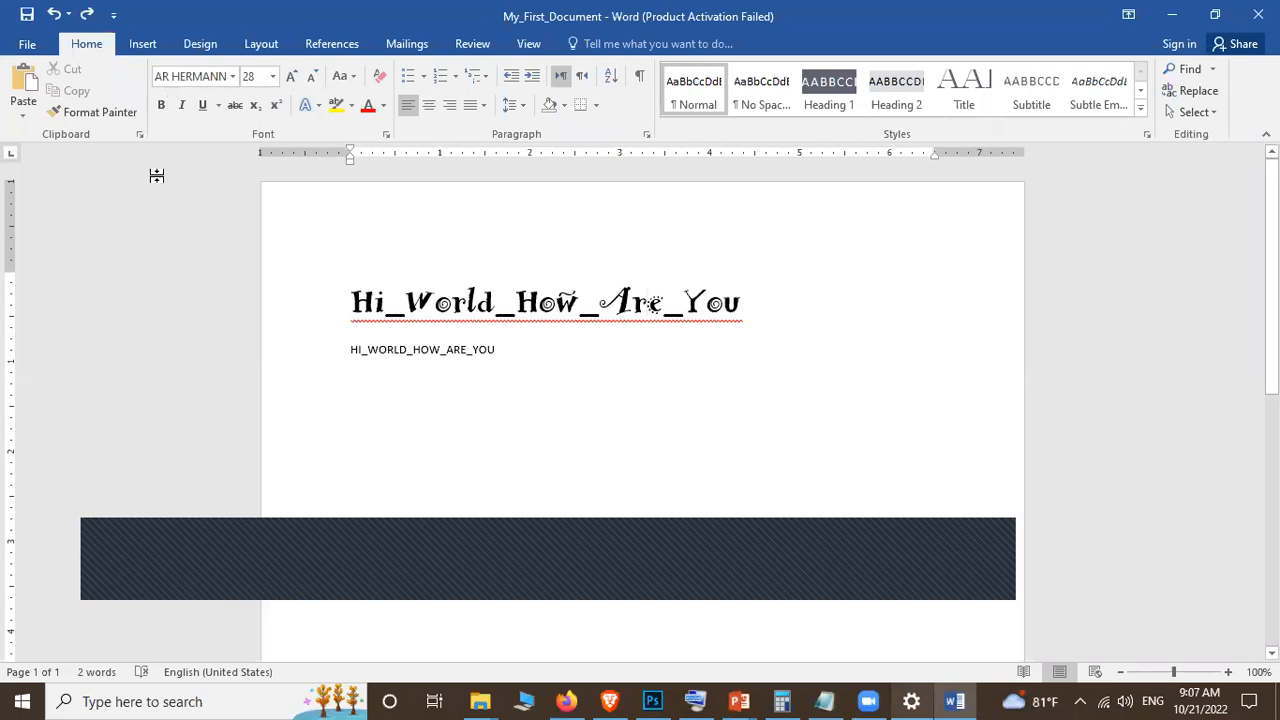
pyautogui.click(235, 105)
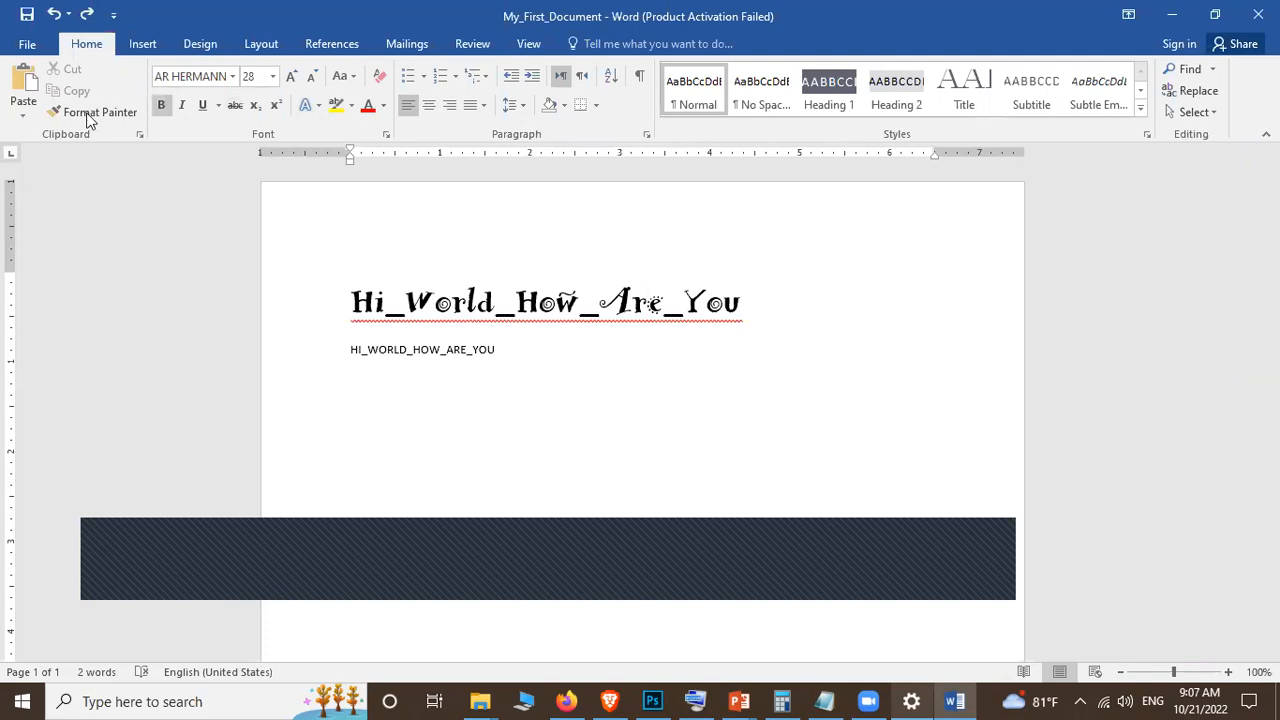
pyautogui.click(785, 310)
pyautogui.hotkey('shift', 'Left')
pyautogui.hotkey('shift', 'Left')
pyautogui.hotkey('shift', 'Left')
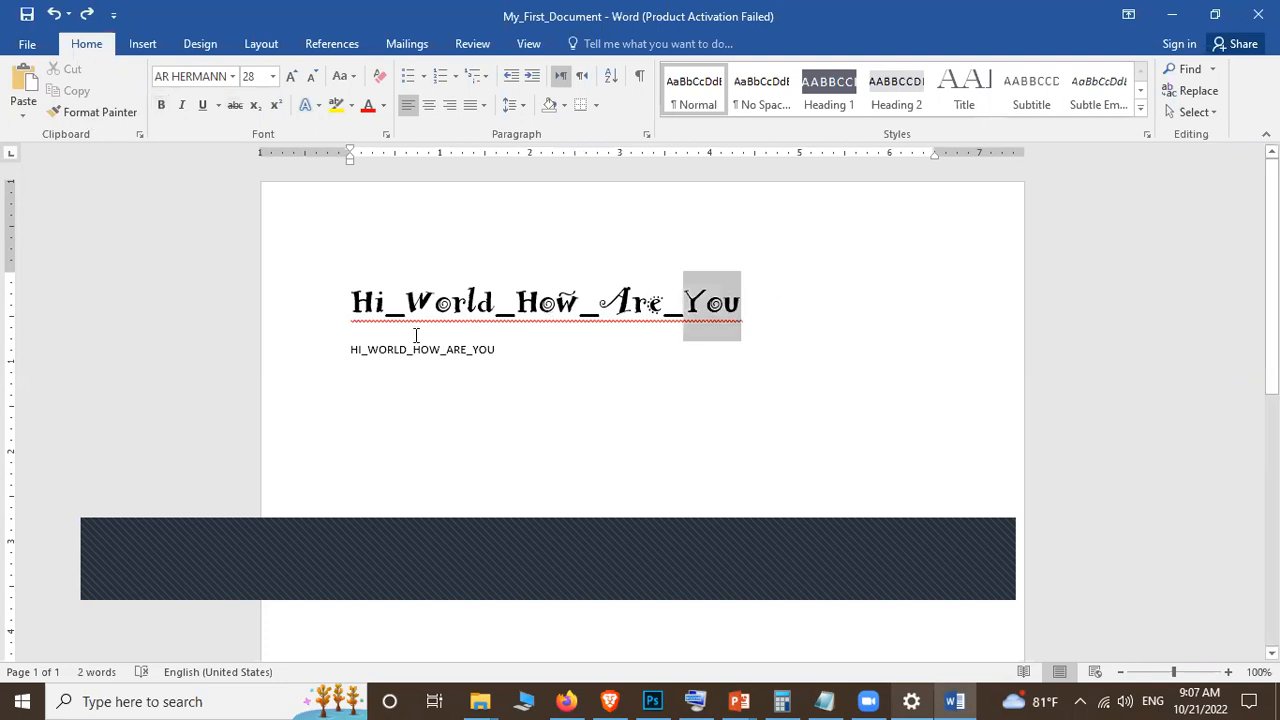
pyautogui.click(420, 334)
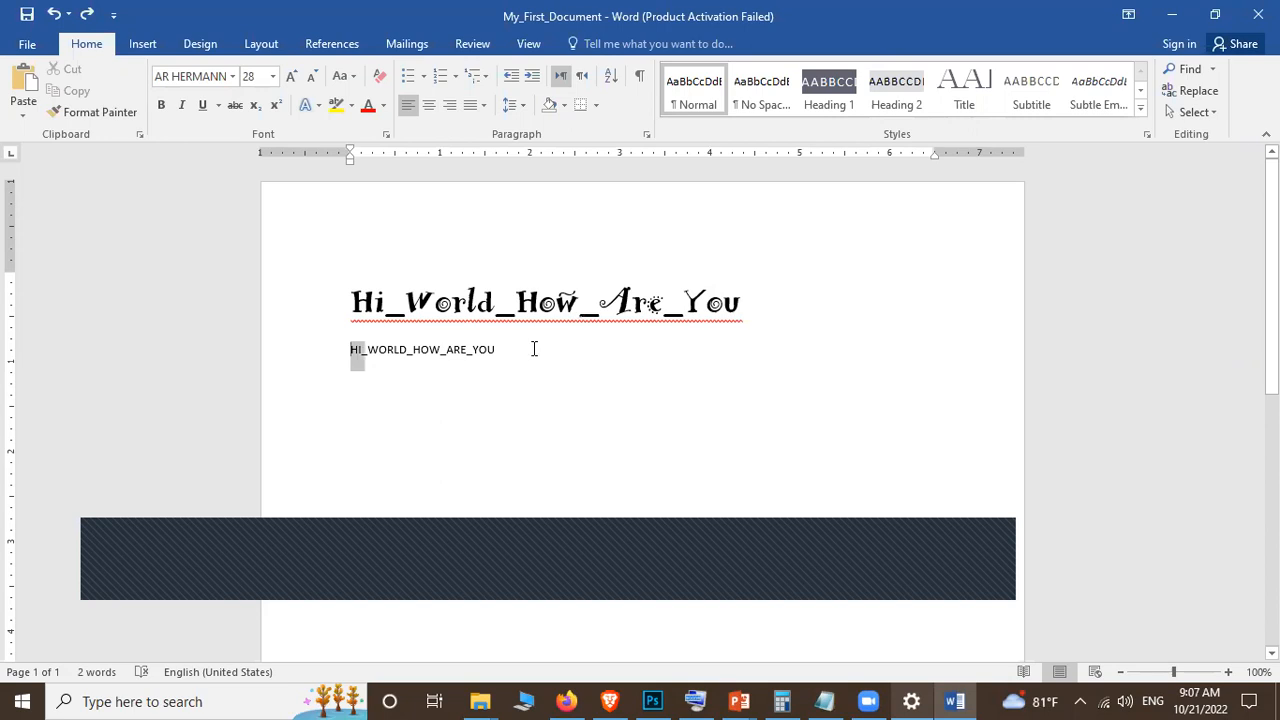
pyautogui.doubleClick(420, 358)
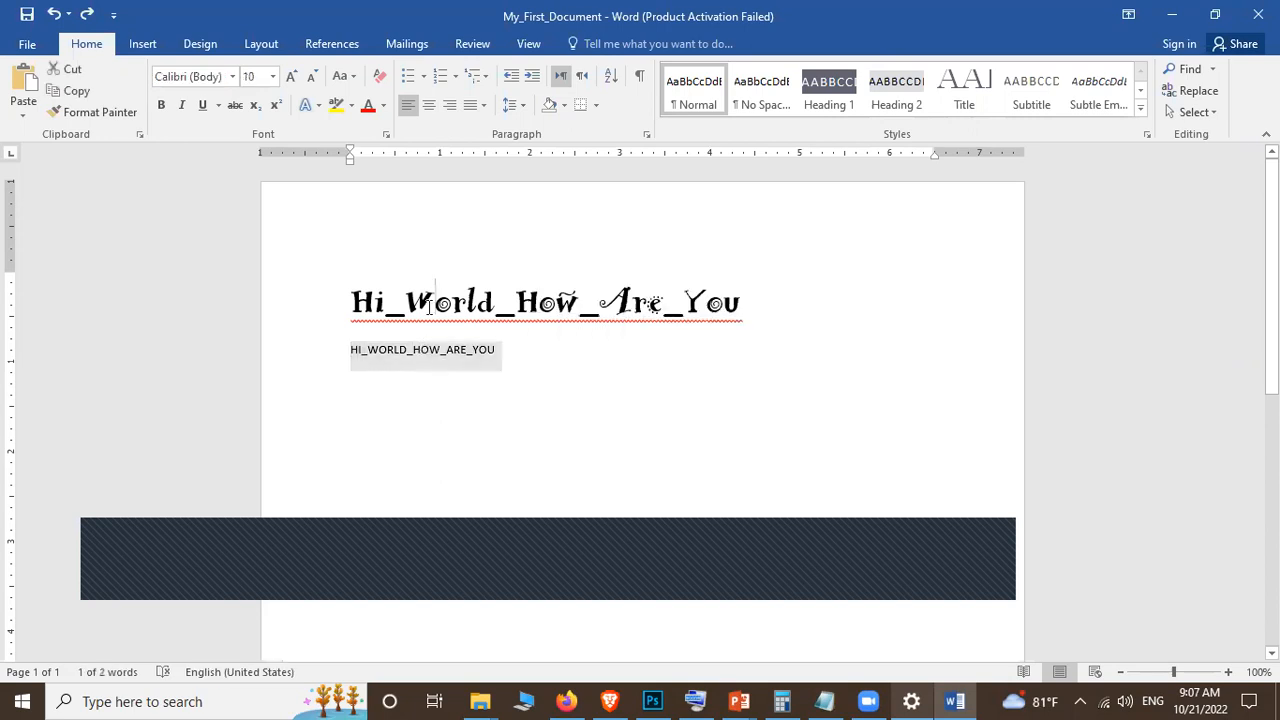
pyautogui.click(376, 303)
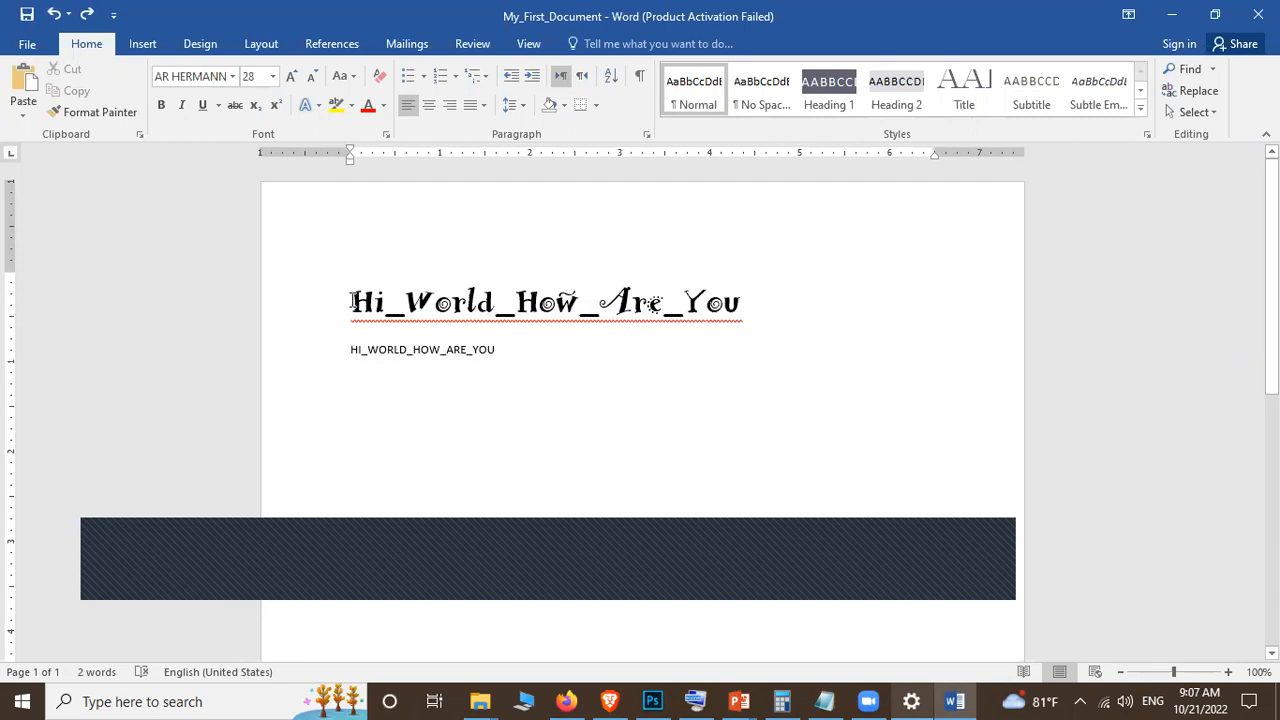
pyautogui.moveTo(697, 296); pyautogui.dragTo(764, 306)
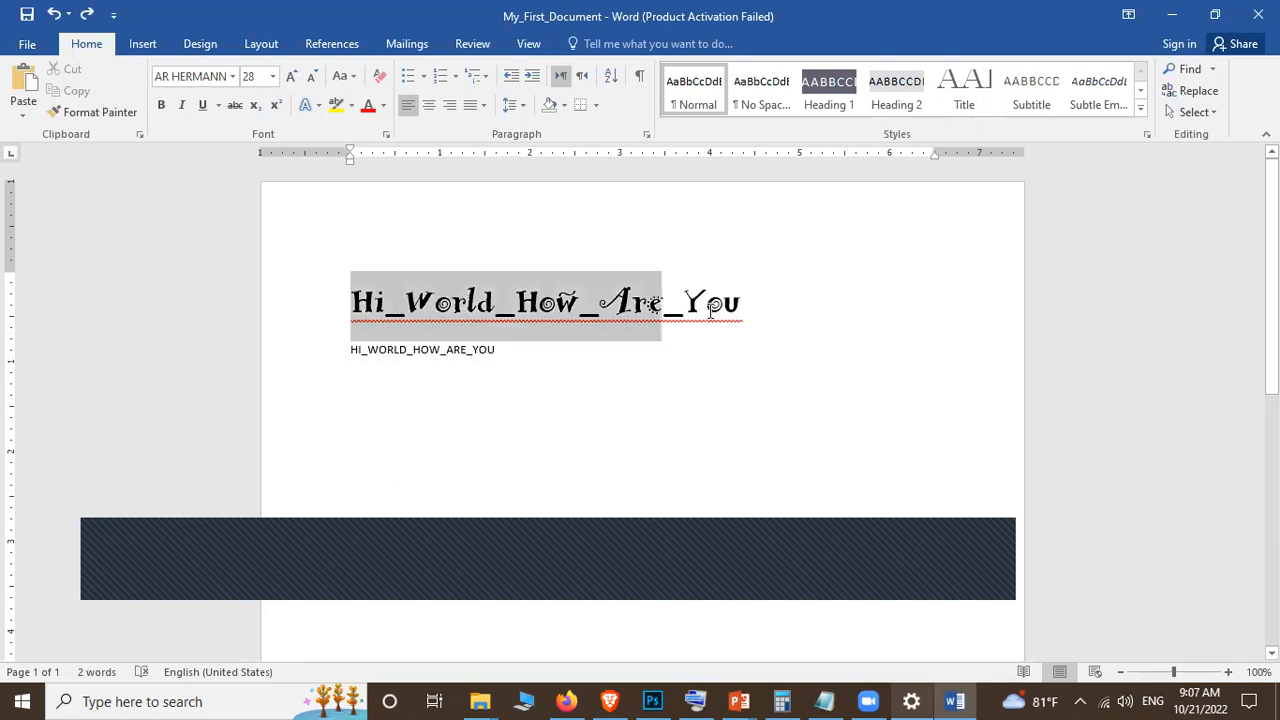
# Step: Copy the second line's formatting onto the word "World" in the first line with the Format Painter, and undo it
pyautogui.click(376, 356)
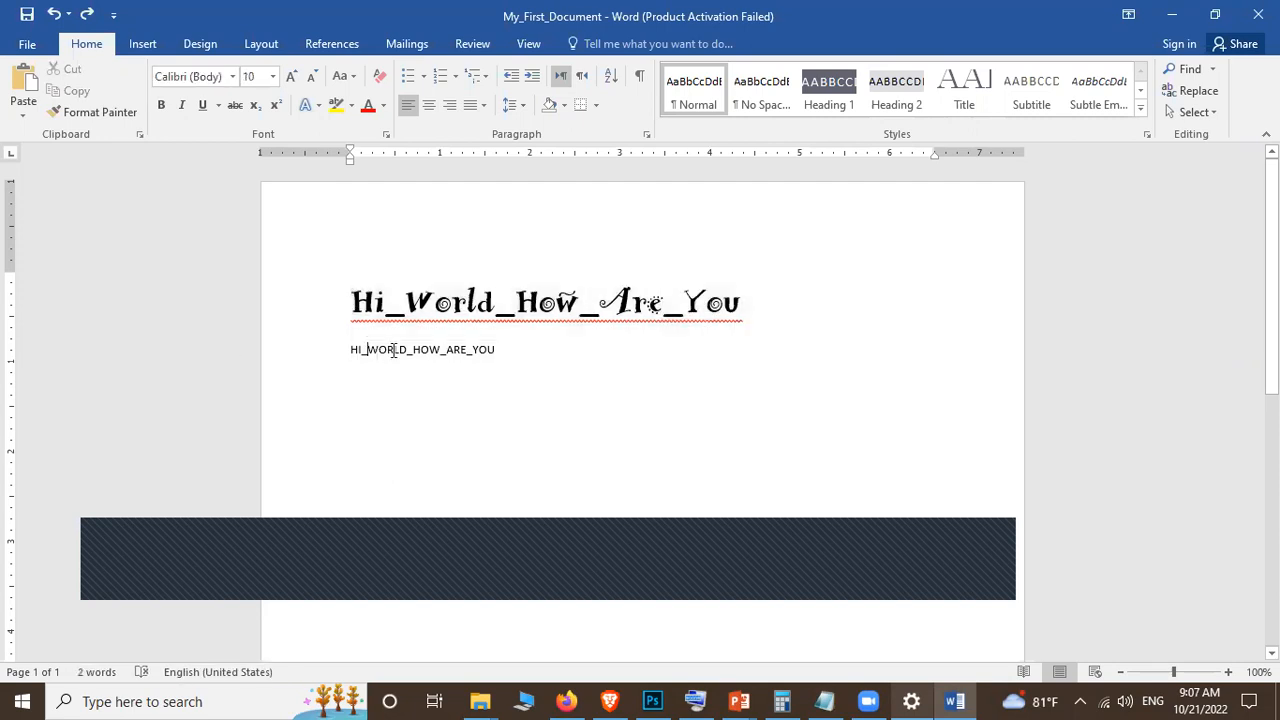
pyautogui.click(99, 113)
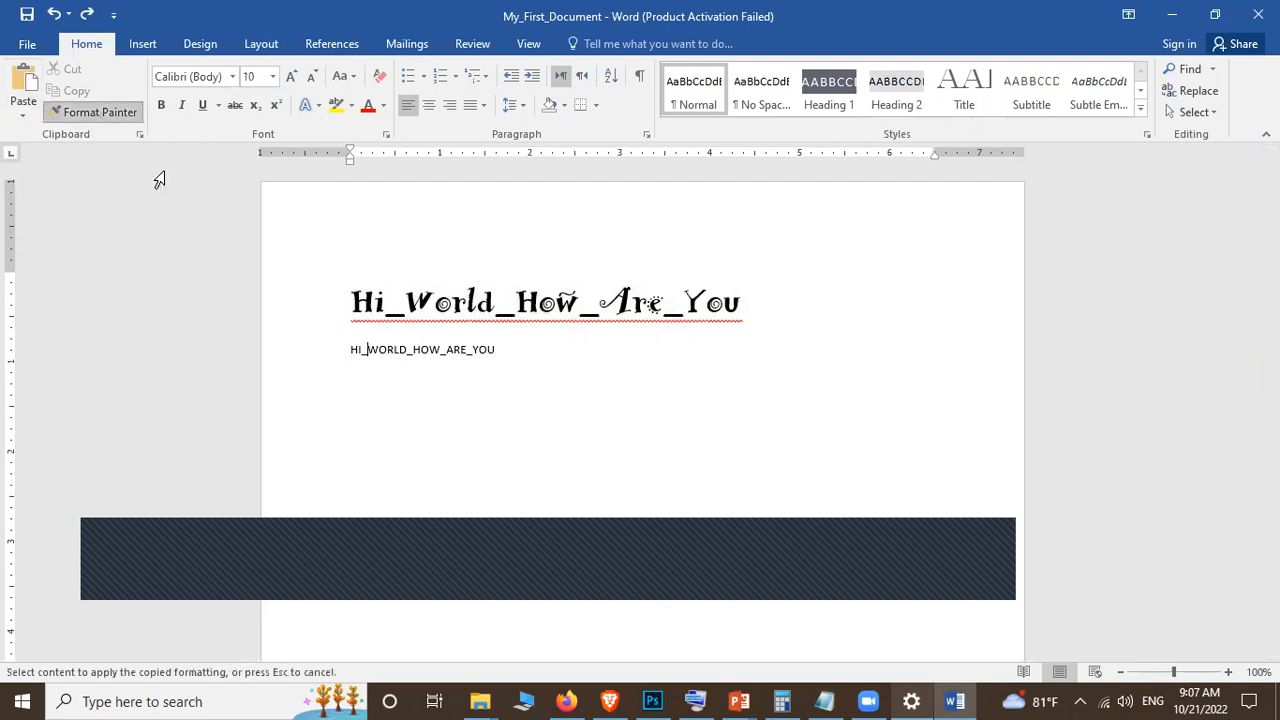
pyautogui.click(421, 302)
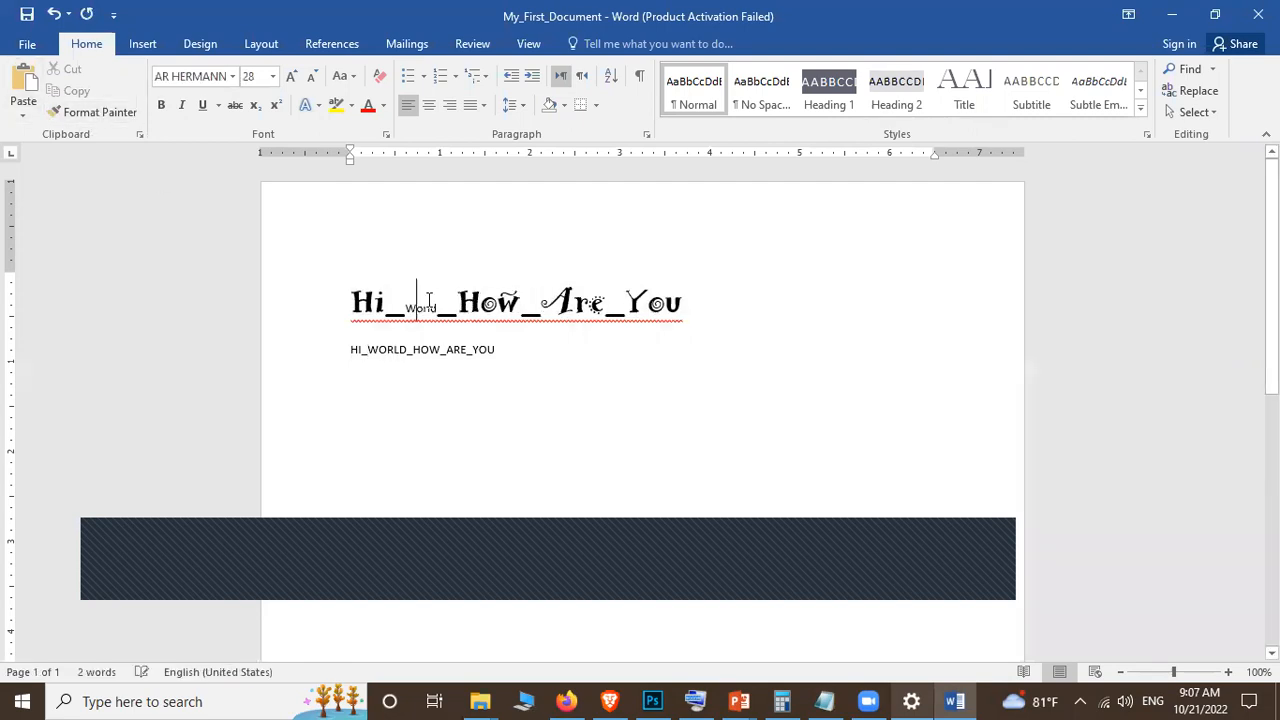
pyautogui.hotkey('ctrl', 'z')
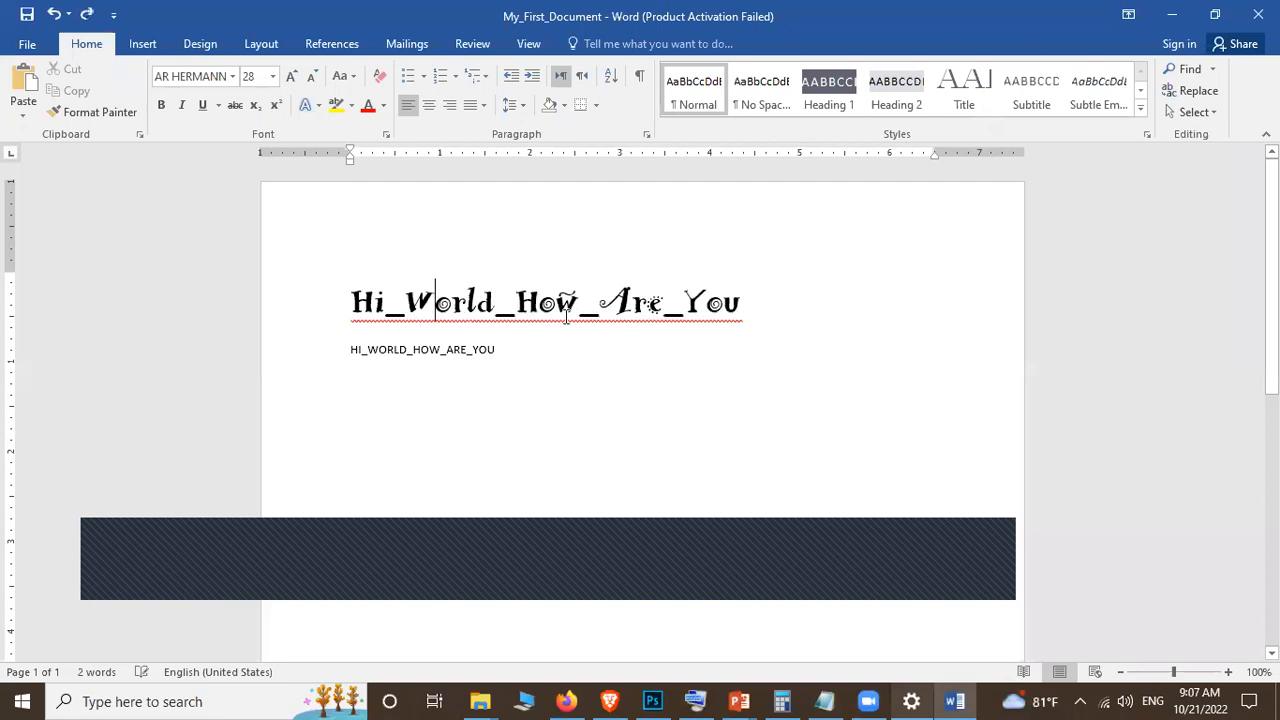
pyautogui.hotkey('ctrl', 'z')
# Step: Copy the first line's formatting onto the word "WORLD" in the second line with the Format Painter
pyautogui.click(82, 117)
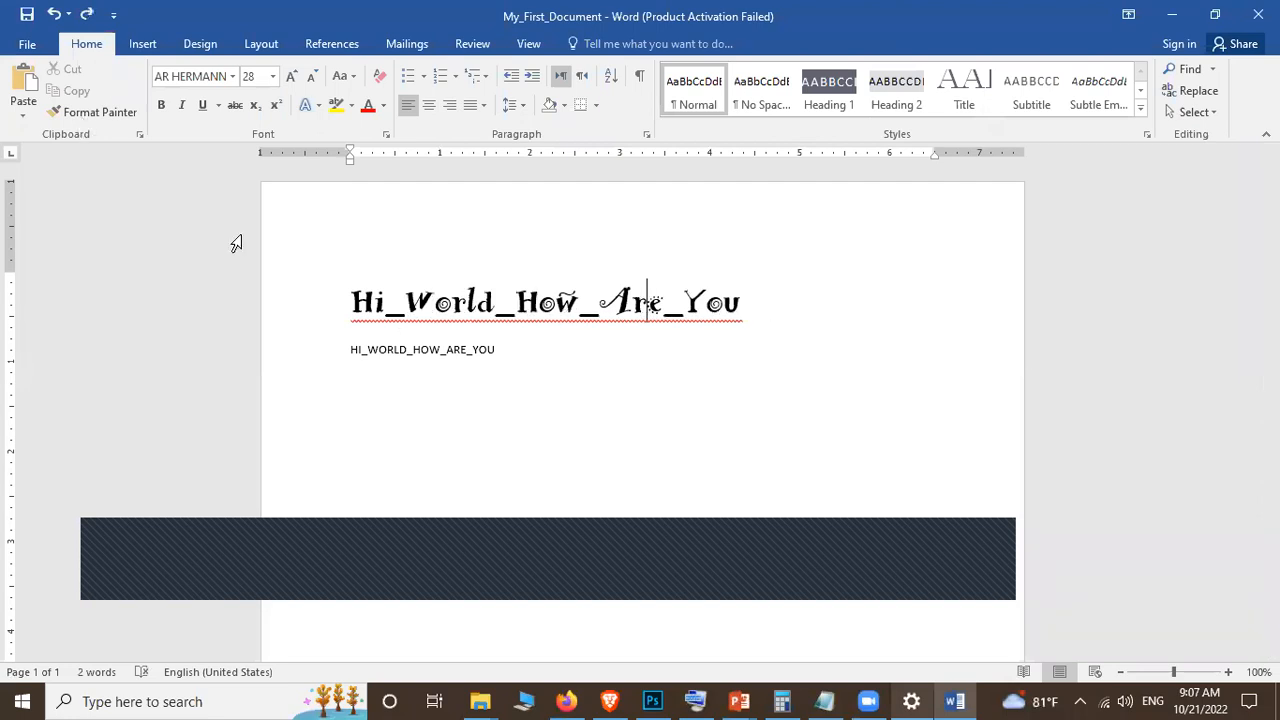
pyautogui.click(376, 349)
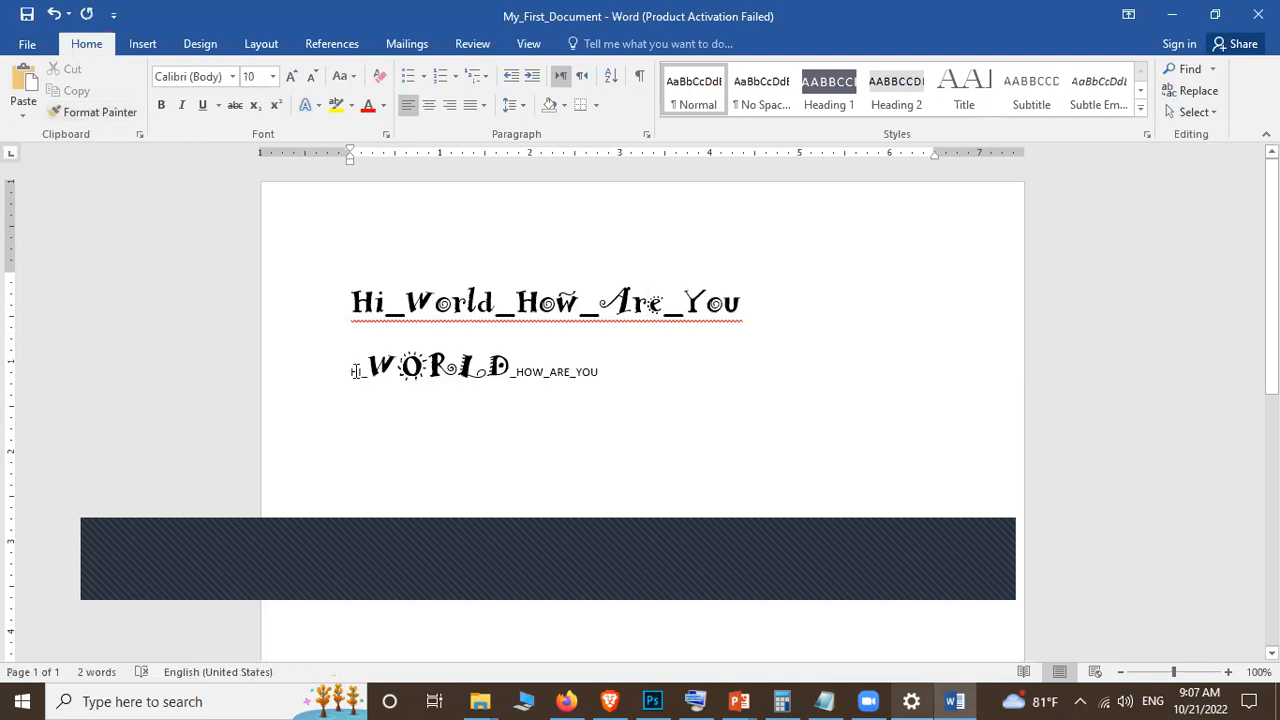
pyautogui.doubleClick(586, 387)
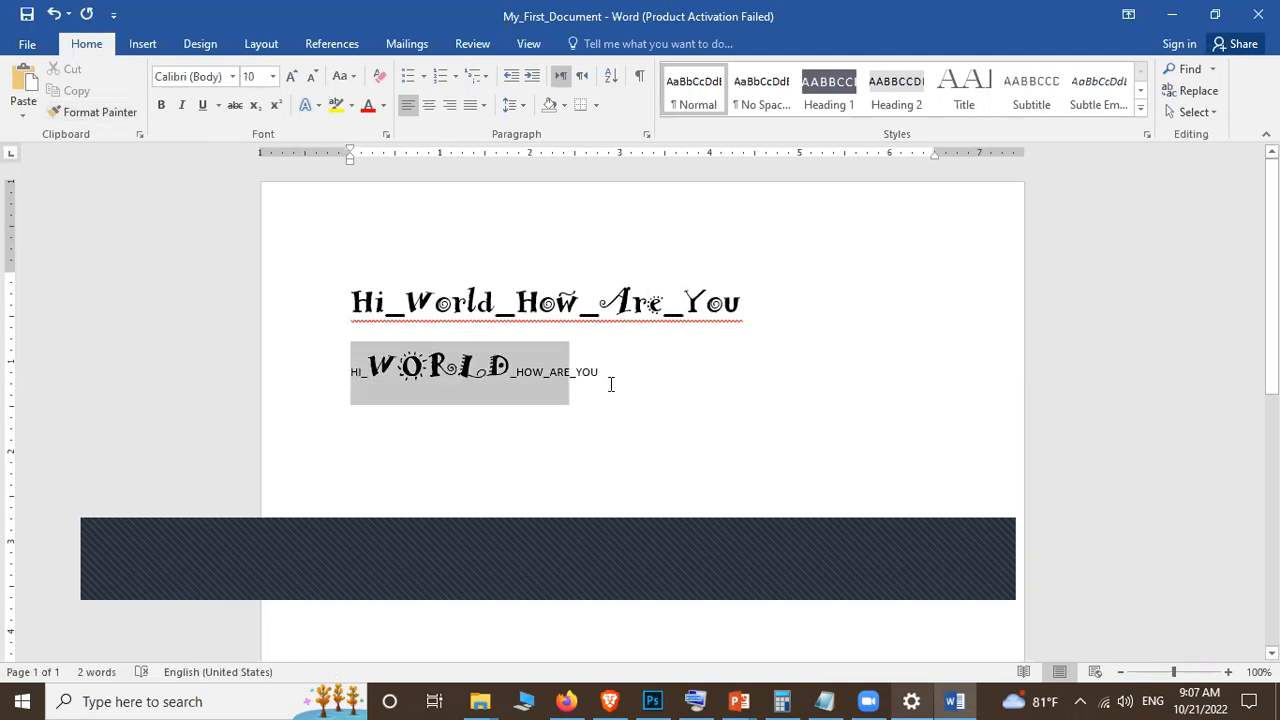
pyautogui.moveTo(598, 382); pyautogui.dragTo(592, 385)
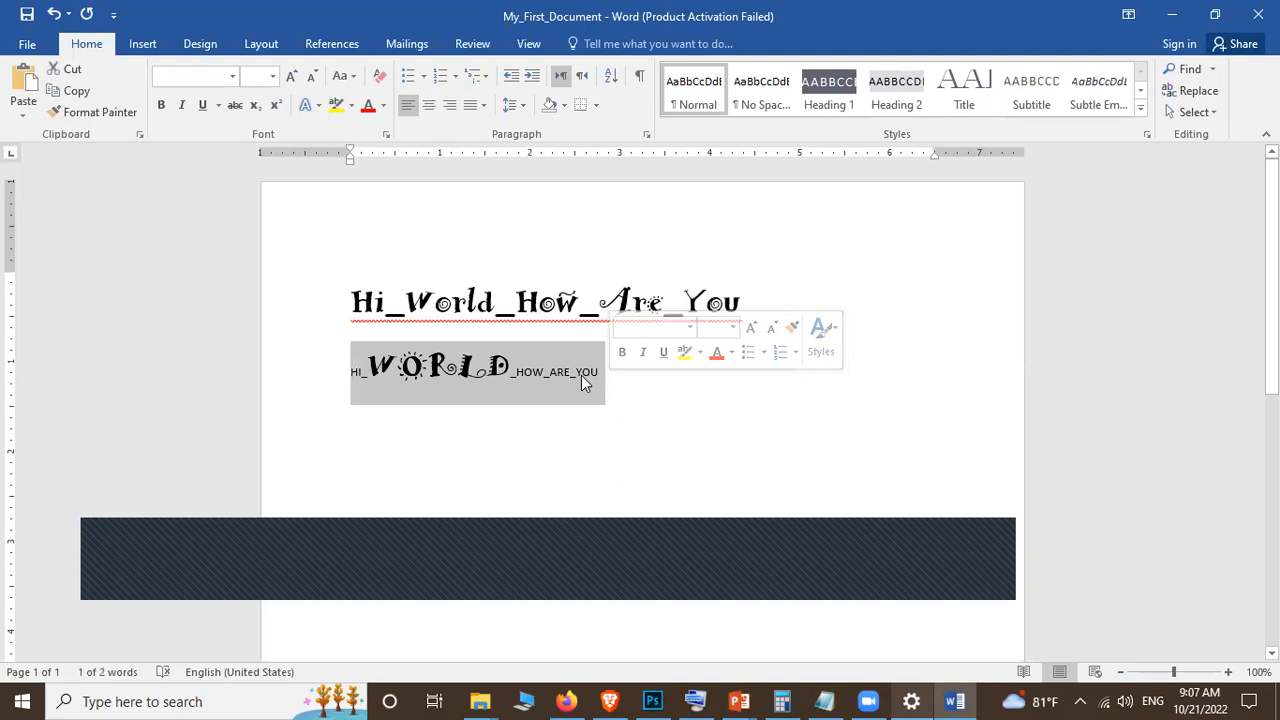
# Step: Apply the first line's formatting to the entire second line with the Format Painter
pyautogui.click(538, 312)
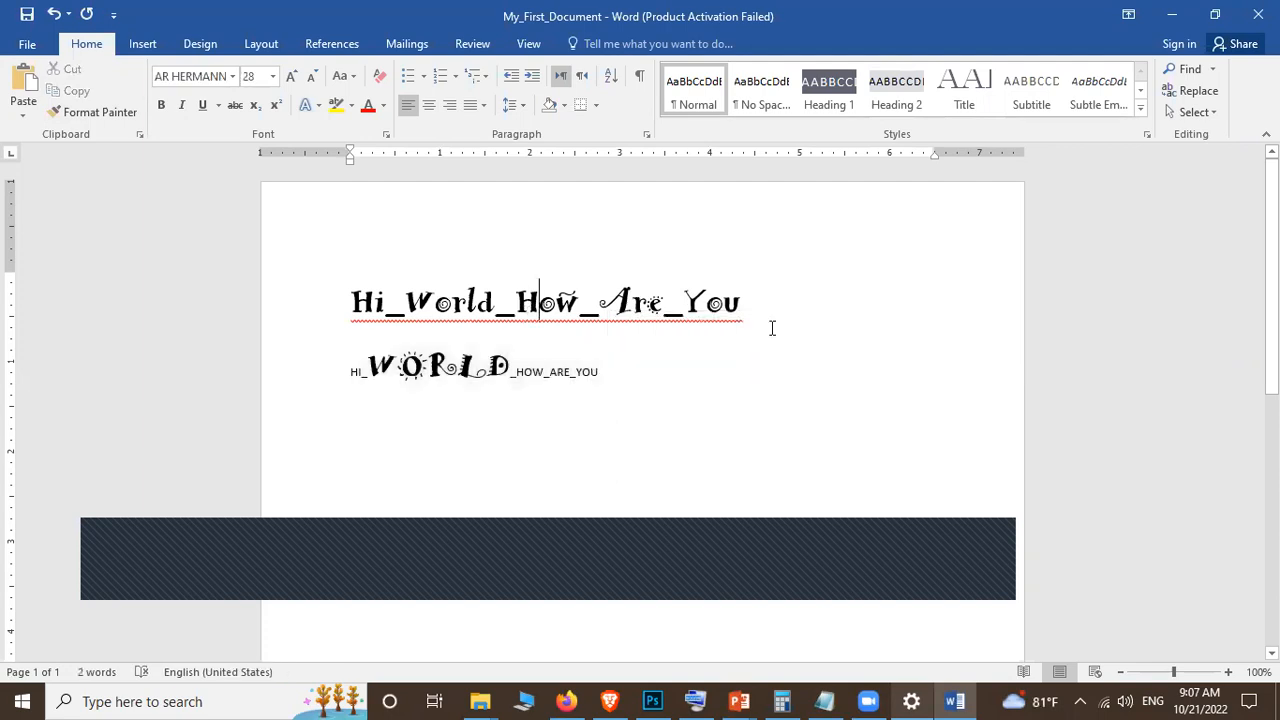
pyautogui.doubleClick(344, 289)
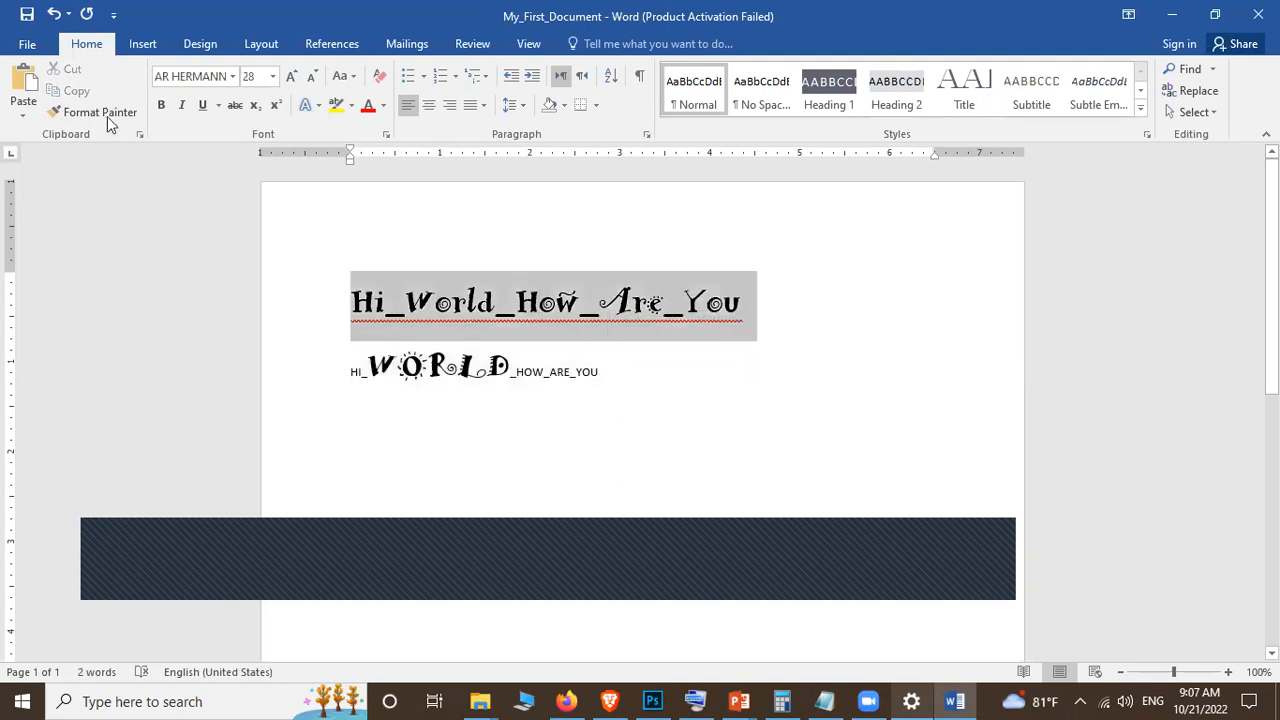
pyautogui.click(100, 113)
pyautogui.moveTo(352, 370); pyautogui.dragTo(603, 385)
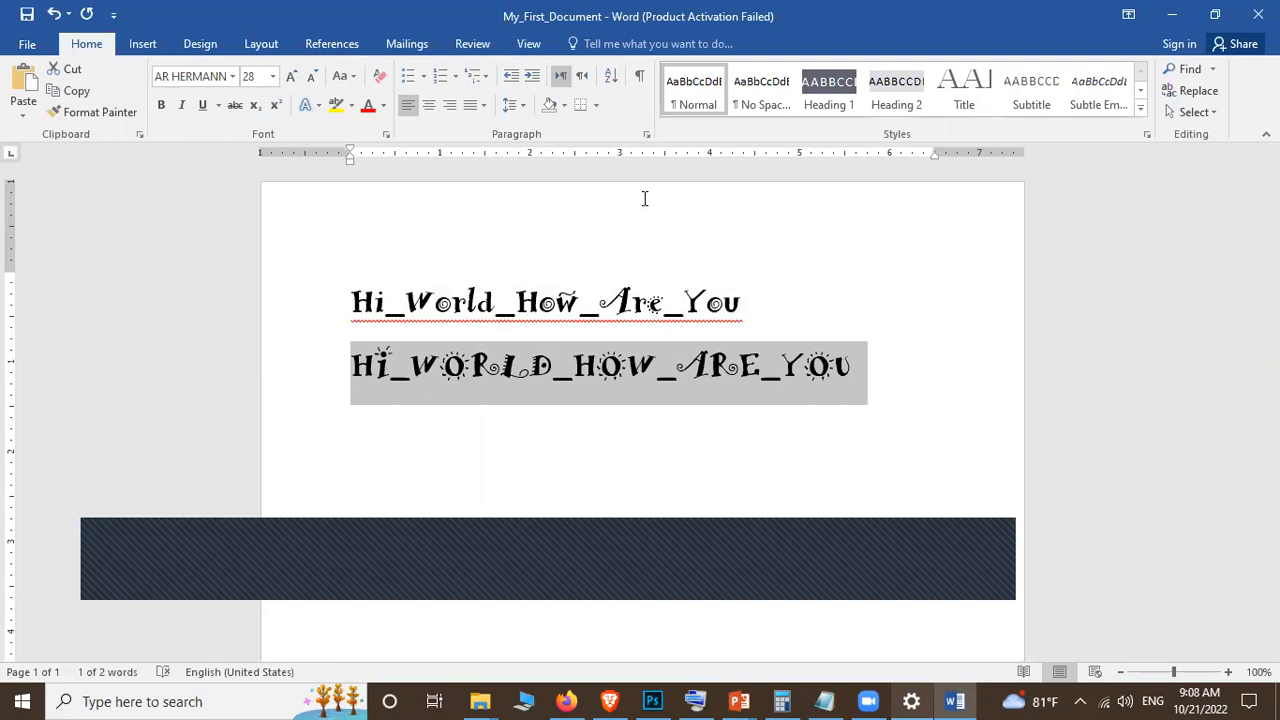
pyautogui.click(533, 372)
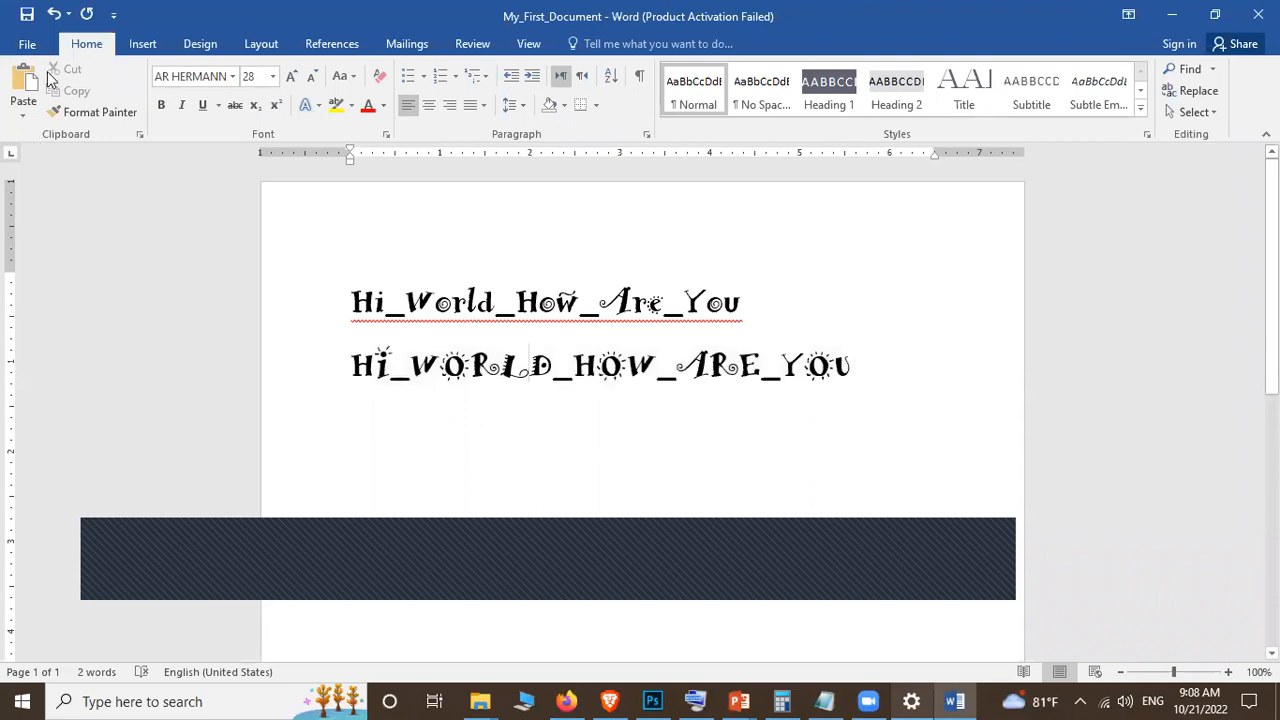
pyautogui.click(276, 105)
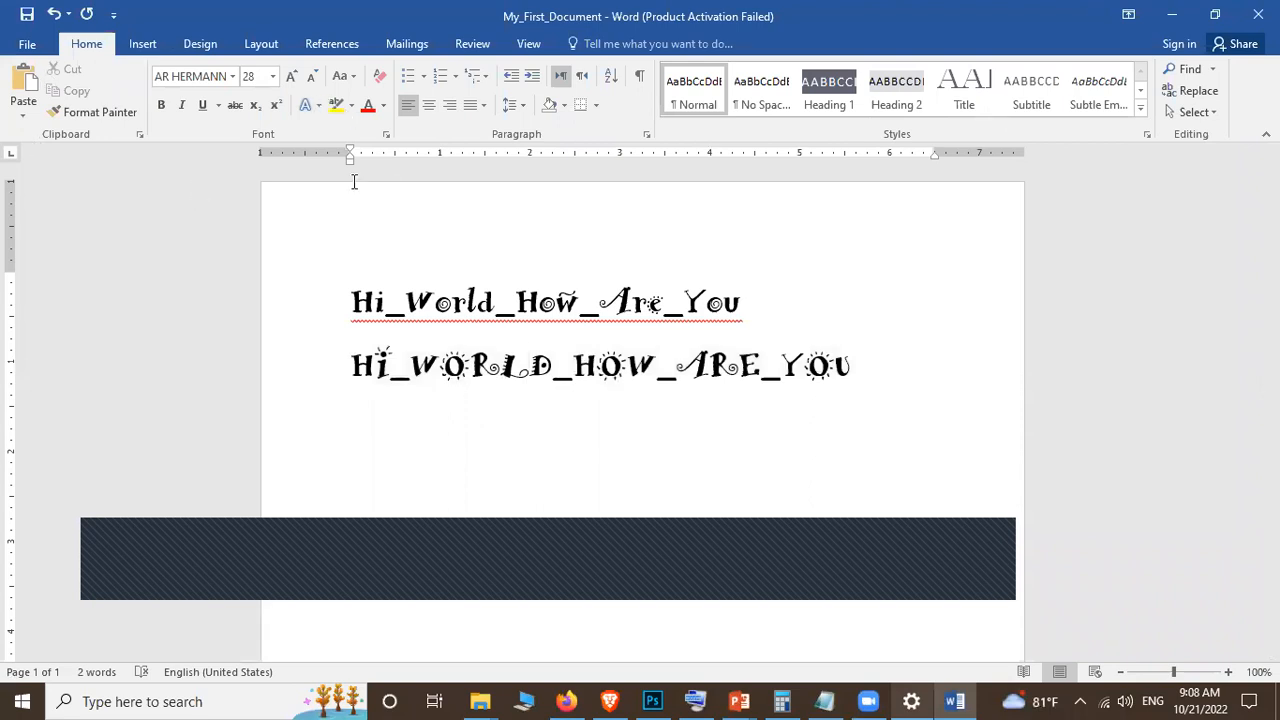
pyautogui.click(108, 115)
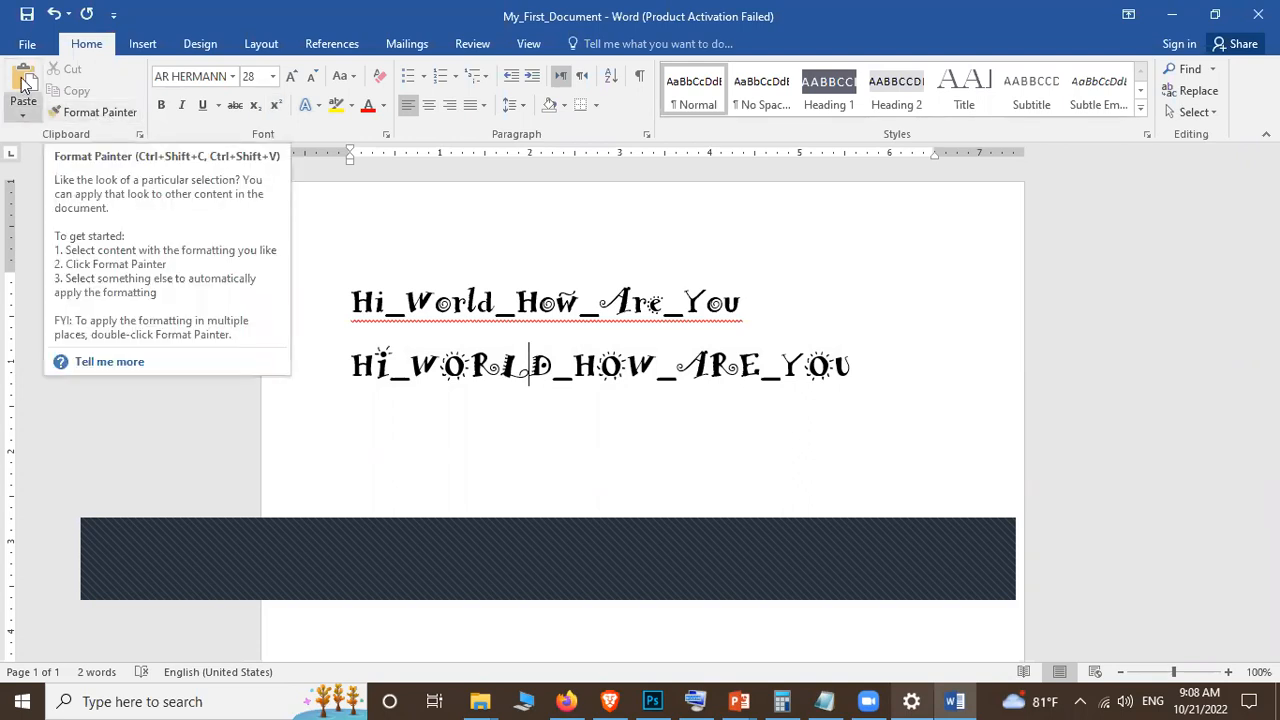
pyautogui.click(126, 118)
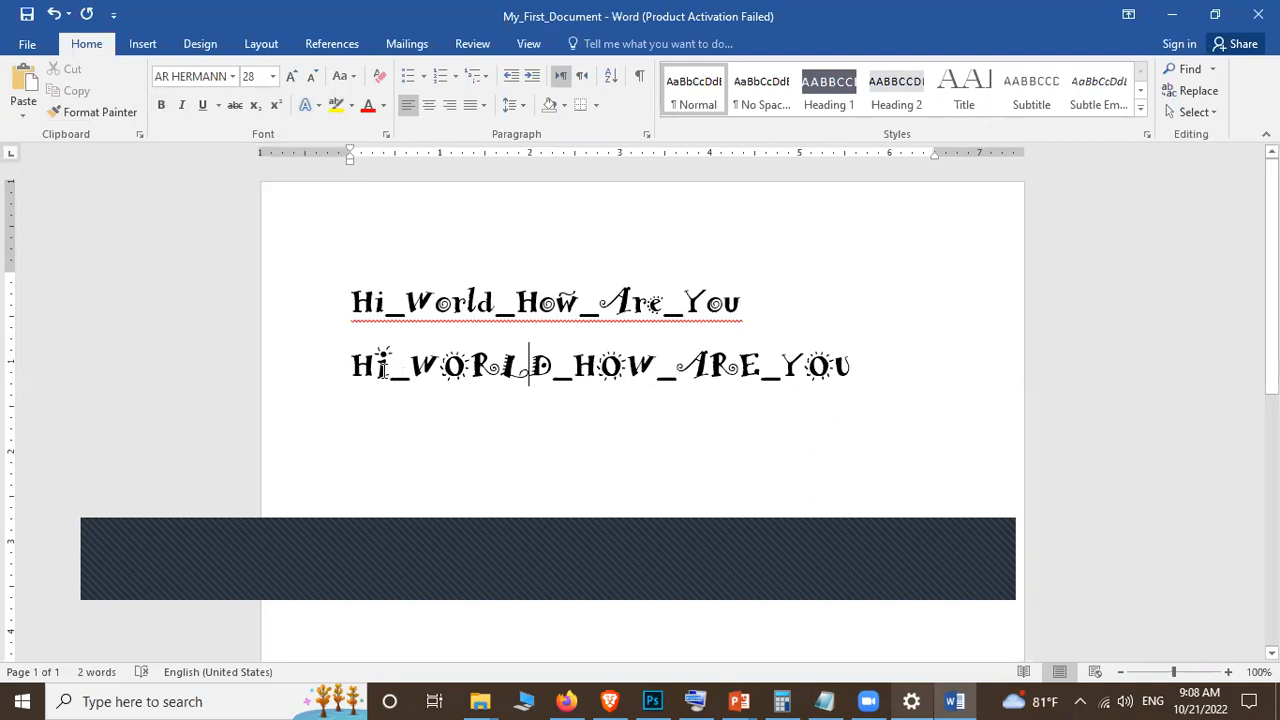
# Step: Make only the word "HI" at the start of the second line bold
pyautogui.moveTo(357, 366); pyautogui.dragTo(390, 366)
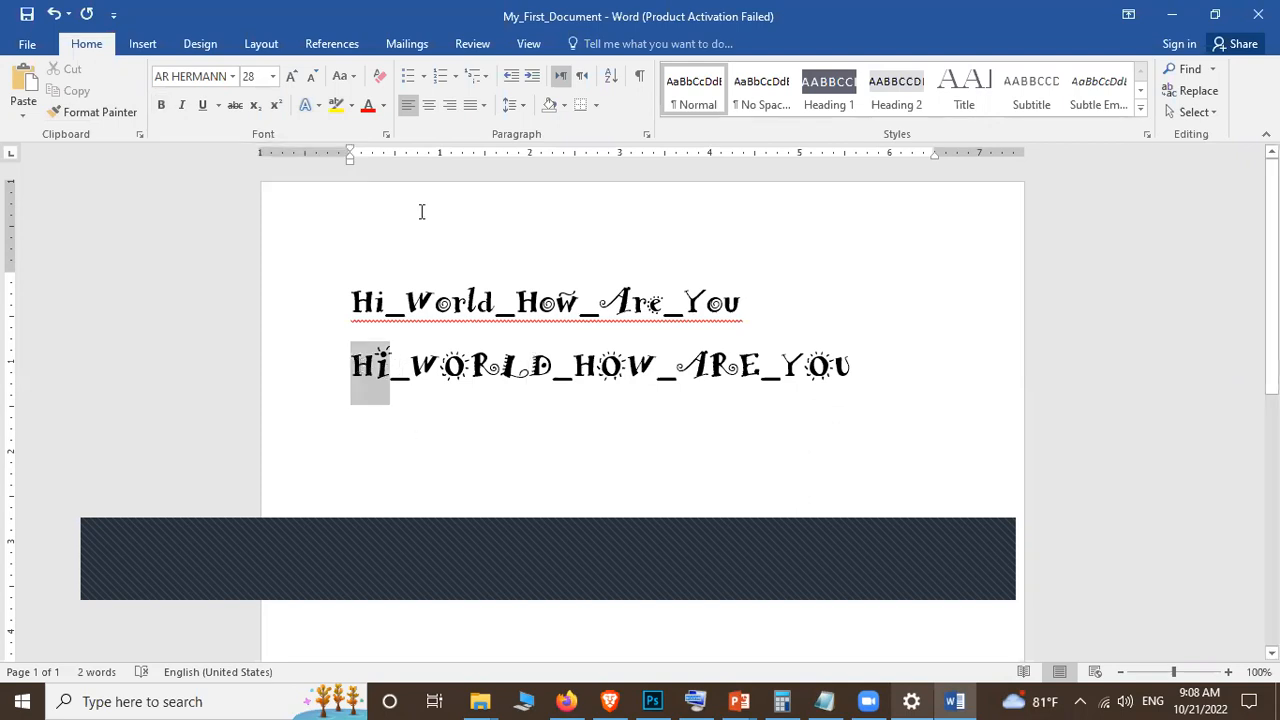
pyautogui.click(162, 106)
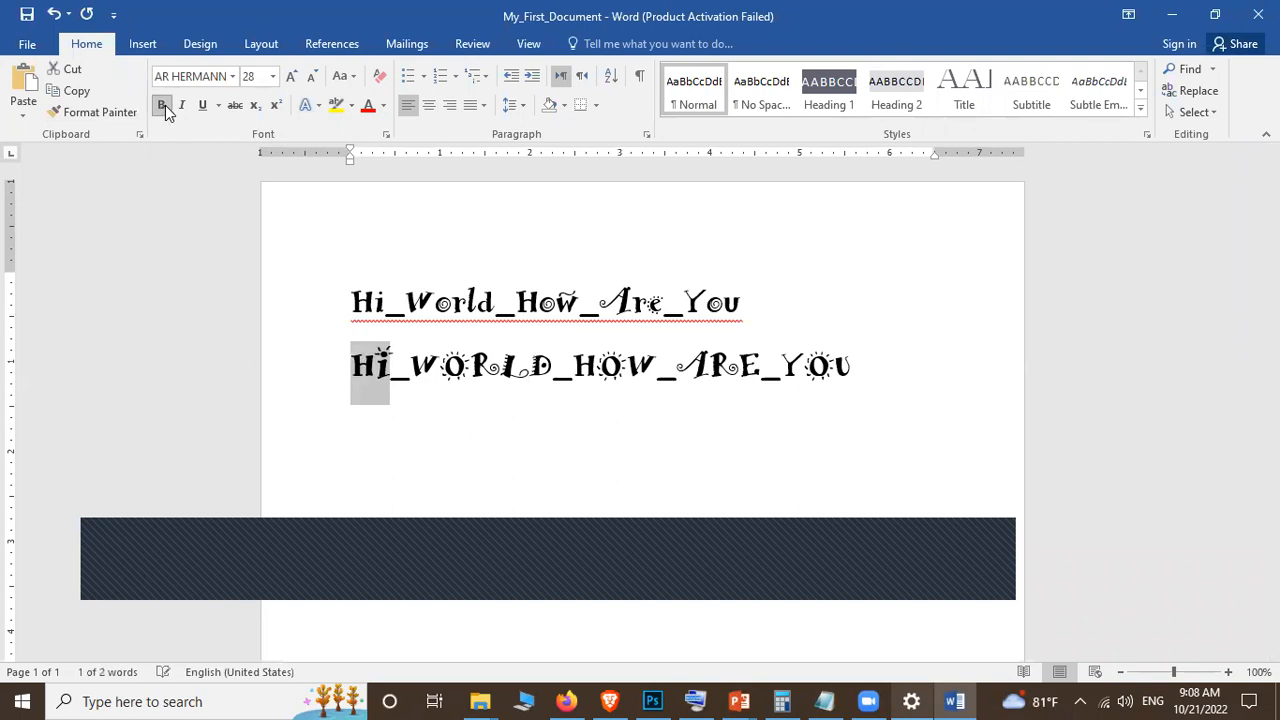
pyautogui.click(640, 417)
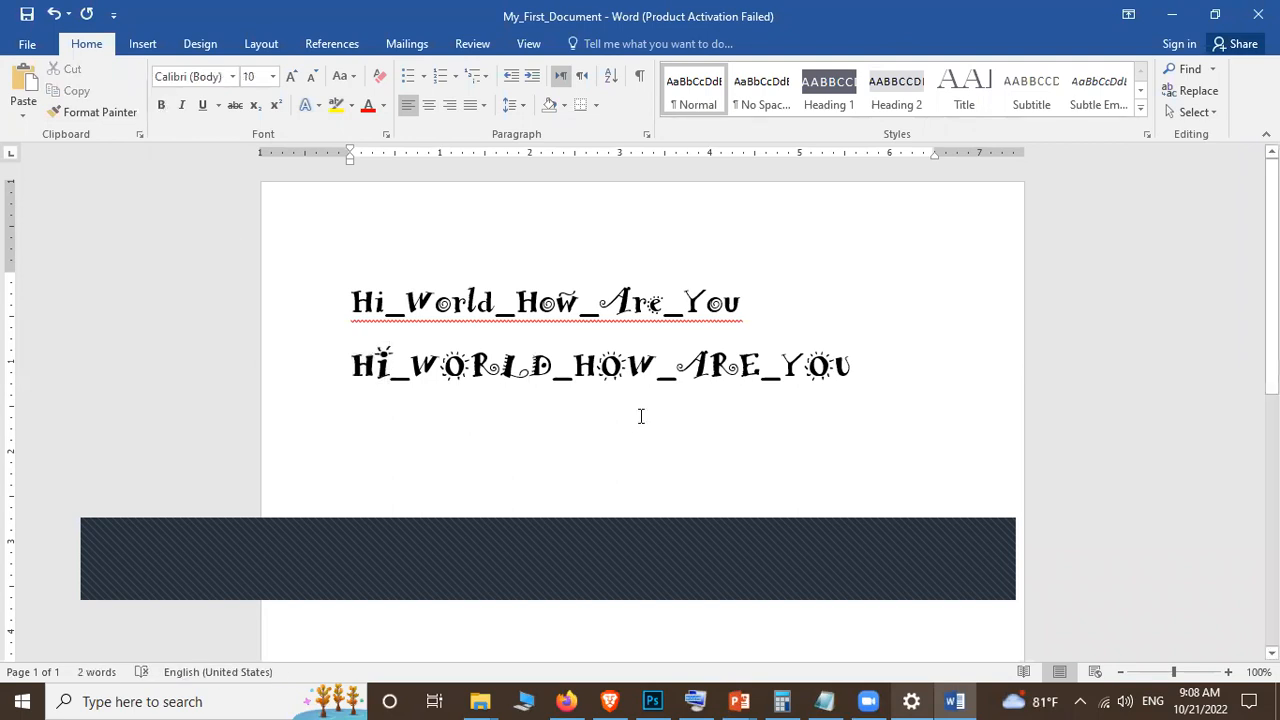
# Step: Change the font of the entire second line to Calibri (Body)
pyautogui.click(262, 343)
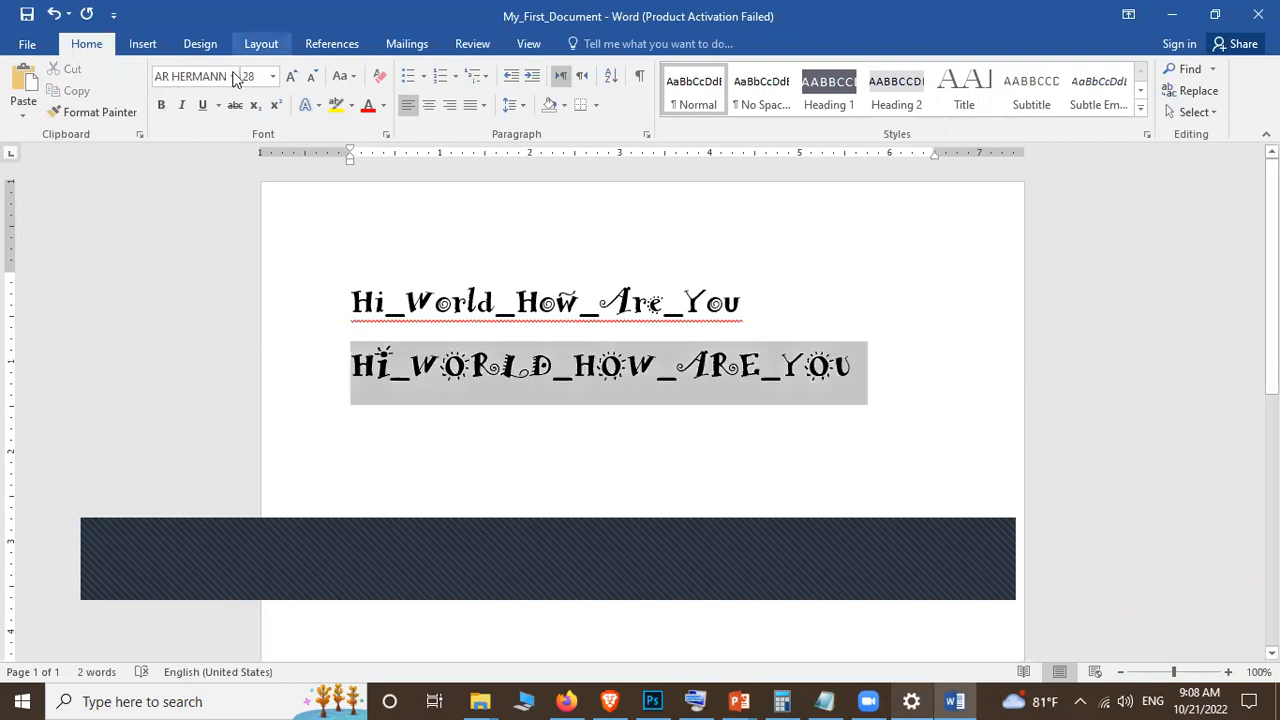
pyautogui.click(232, 76)
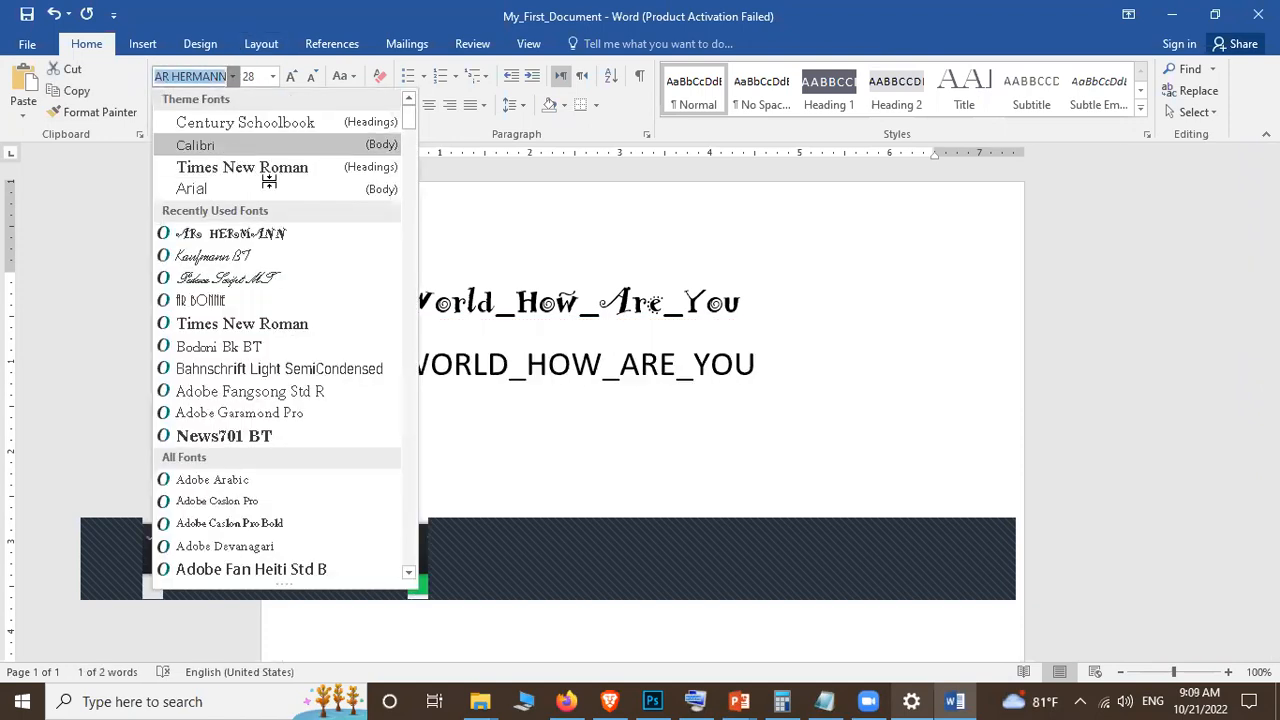
pyautogui.click(236, 145)
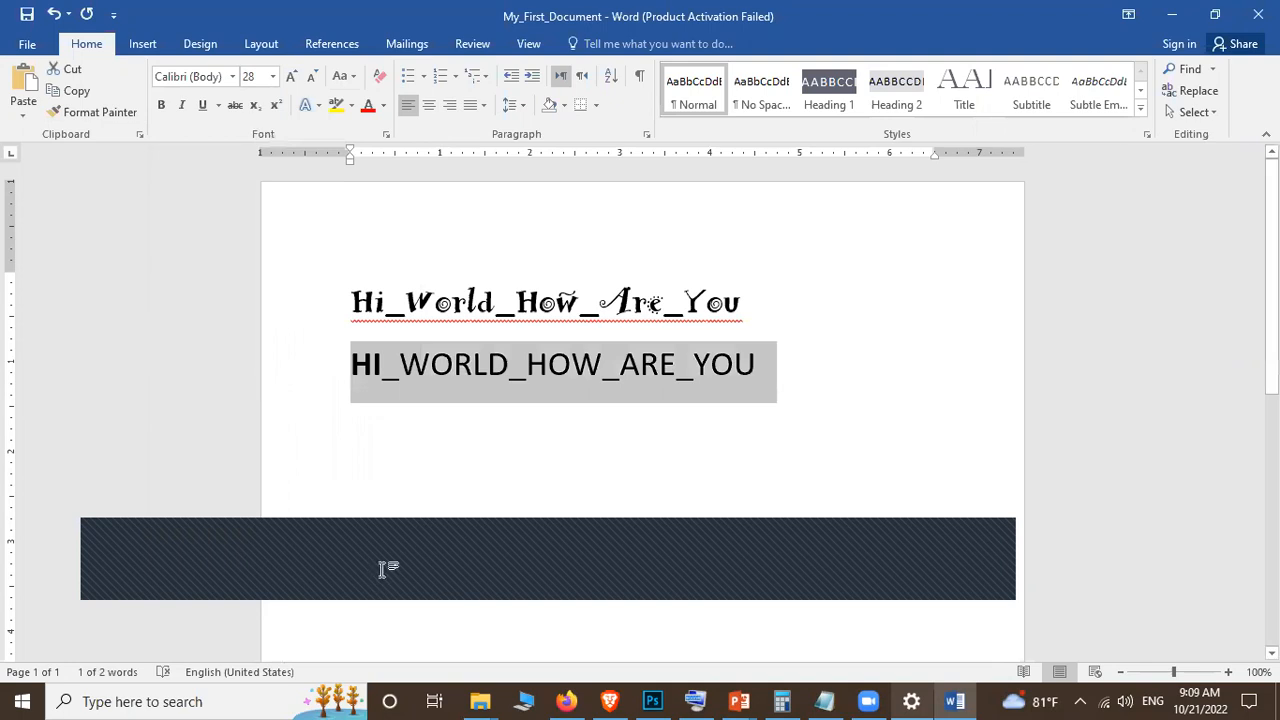
pyautogui.click(426, 428)
# Step: Make only the word "HOW" in the second line bold, without the underscore after it
pyautogui.moveTo(352, 368); pyautogui.dragTo(383, 368)
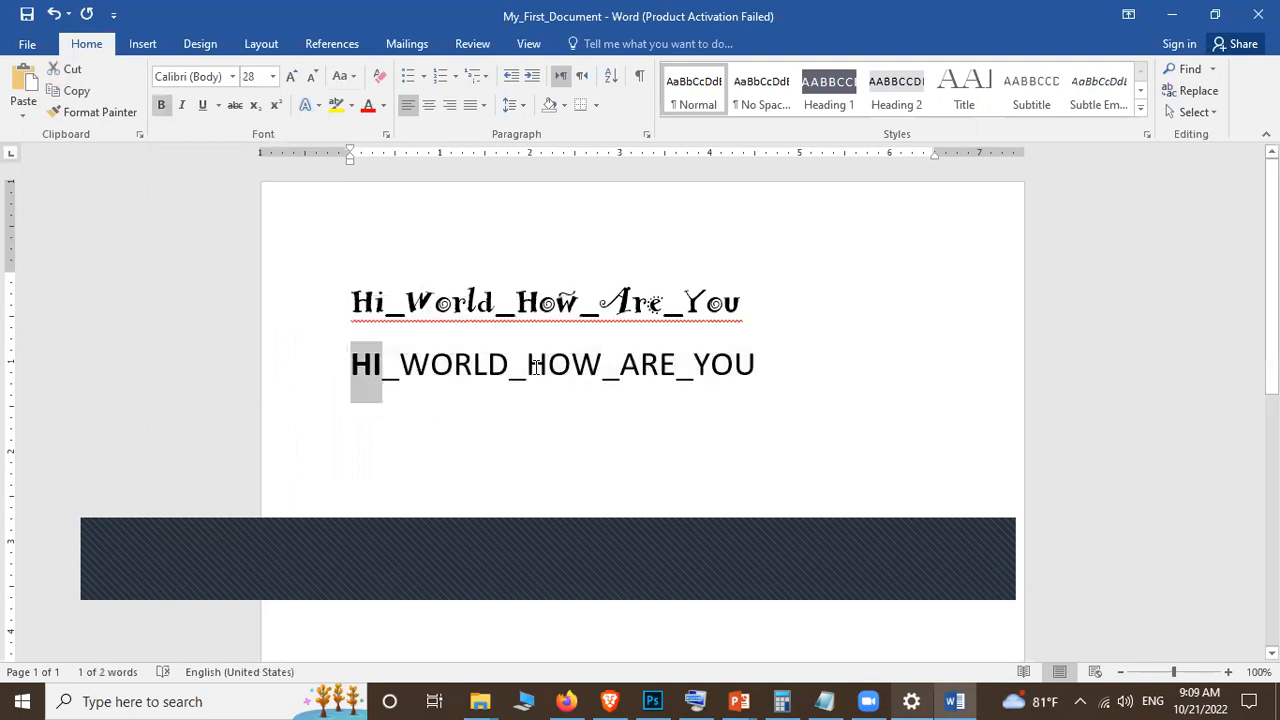
pyautogui.doubleClick(607, 367)
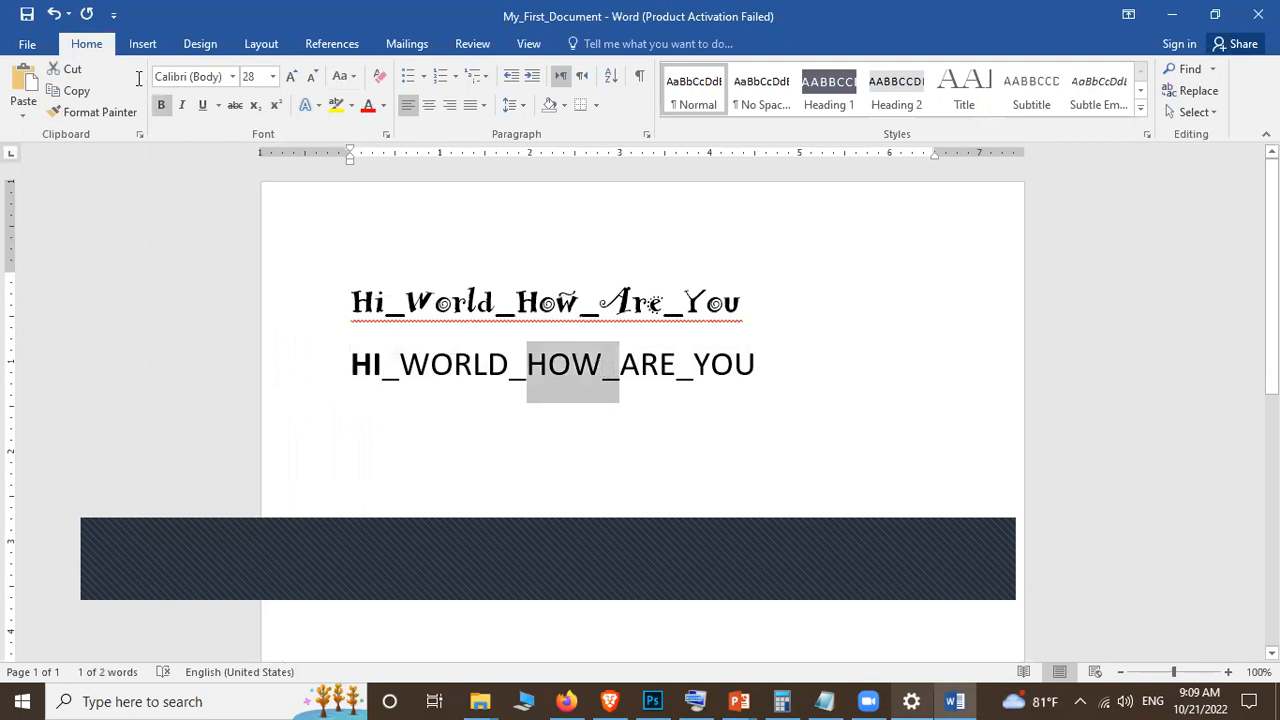
pyautogui.hotkey('shift', 'Left')
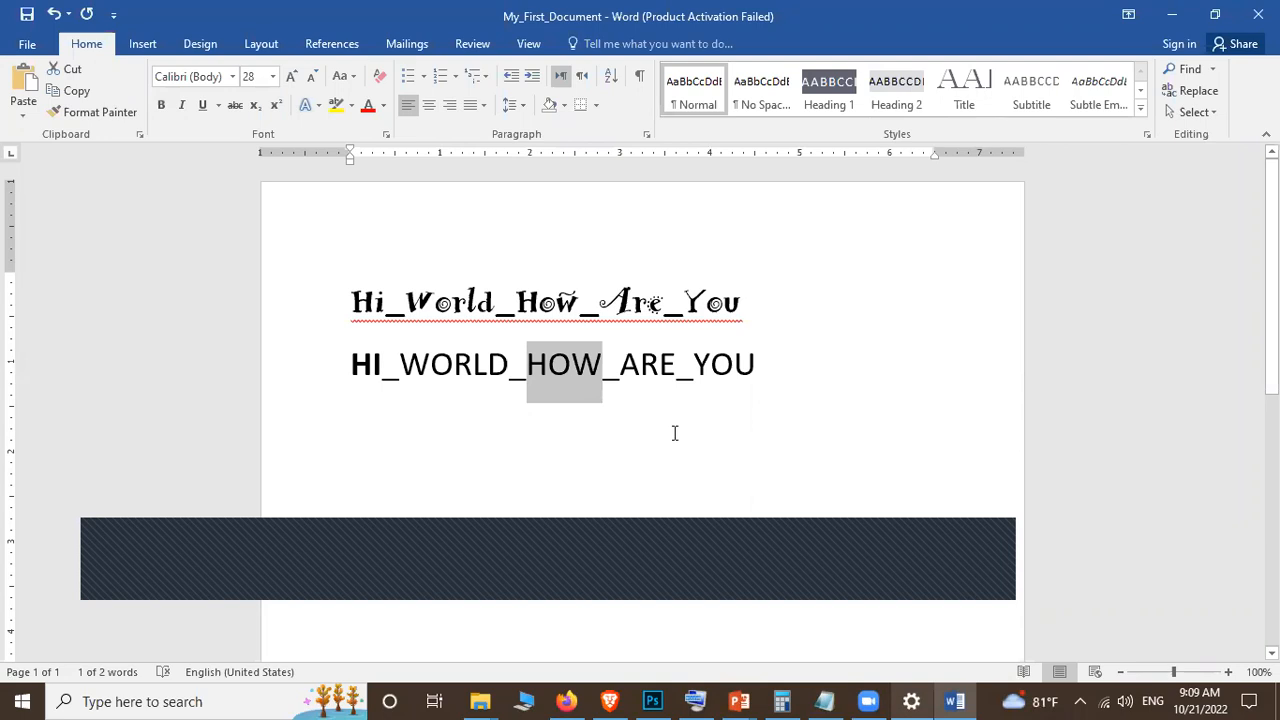
pyautogui.hotkey('ctrl', 'b')
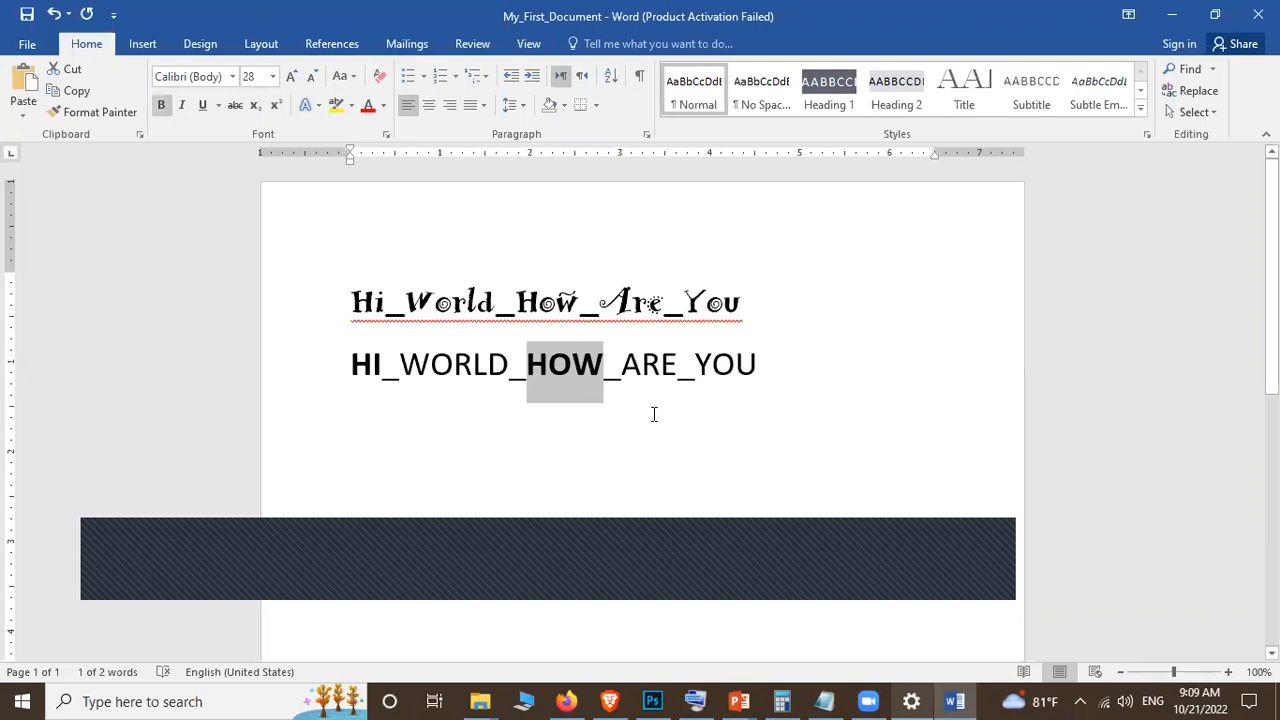
pyautogui.click(638, 376)
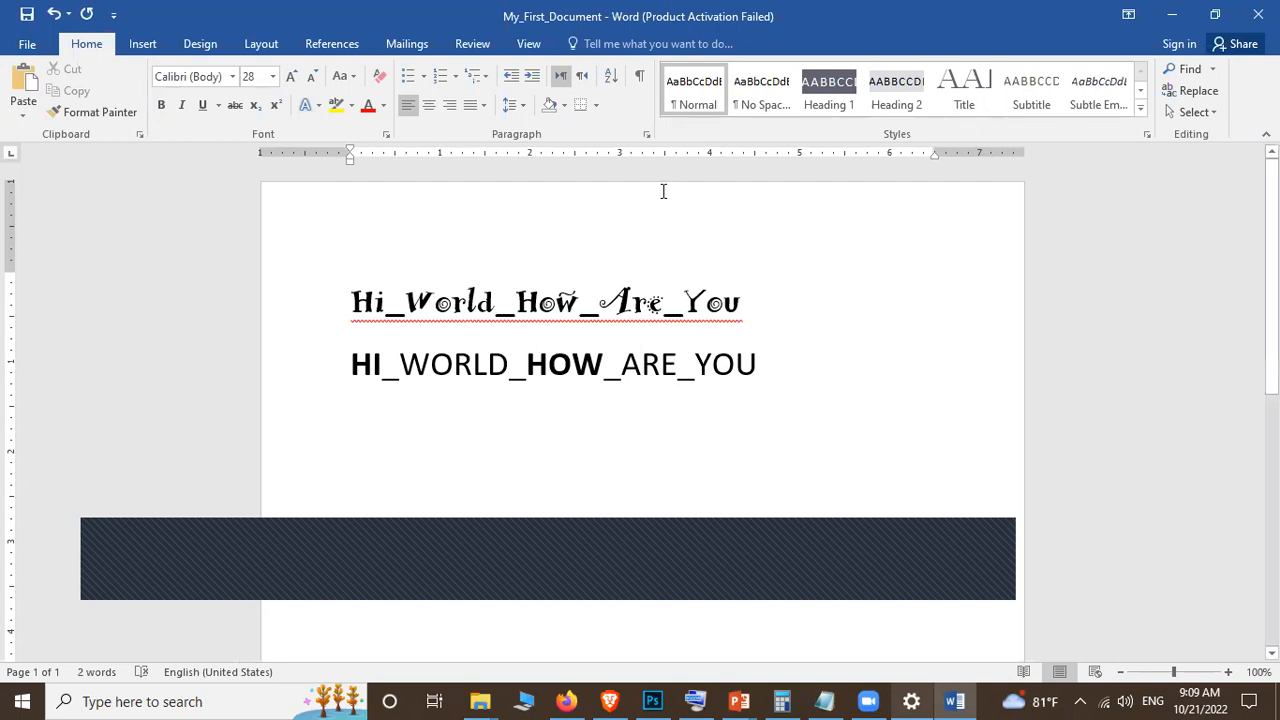
# Step: Italicize only the word "WORLD" in the second line
pyautogui.click(184, 109)
pyautogui.doubleClick(510, 370)
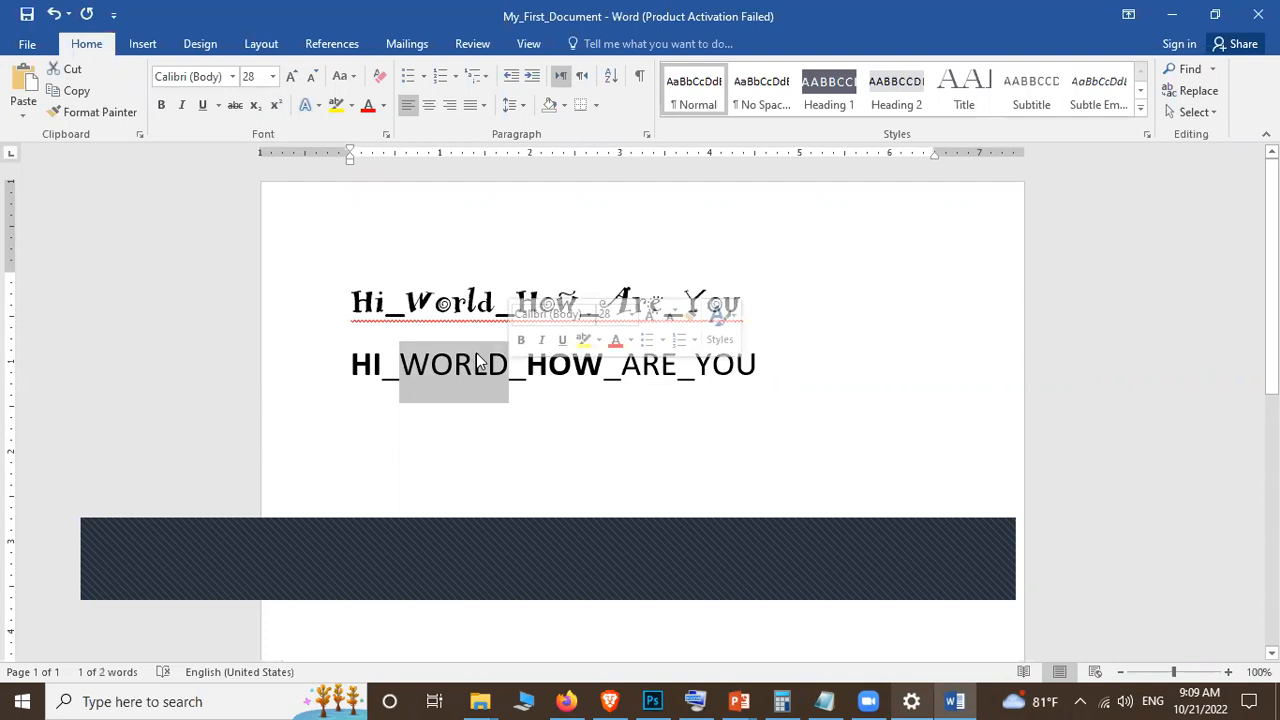
pyautogui.click(181, 107)
pyautogui.click(491, 399)
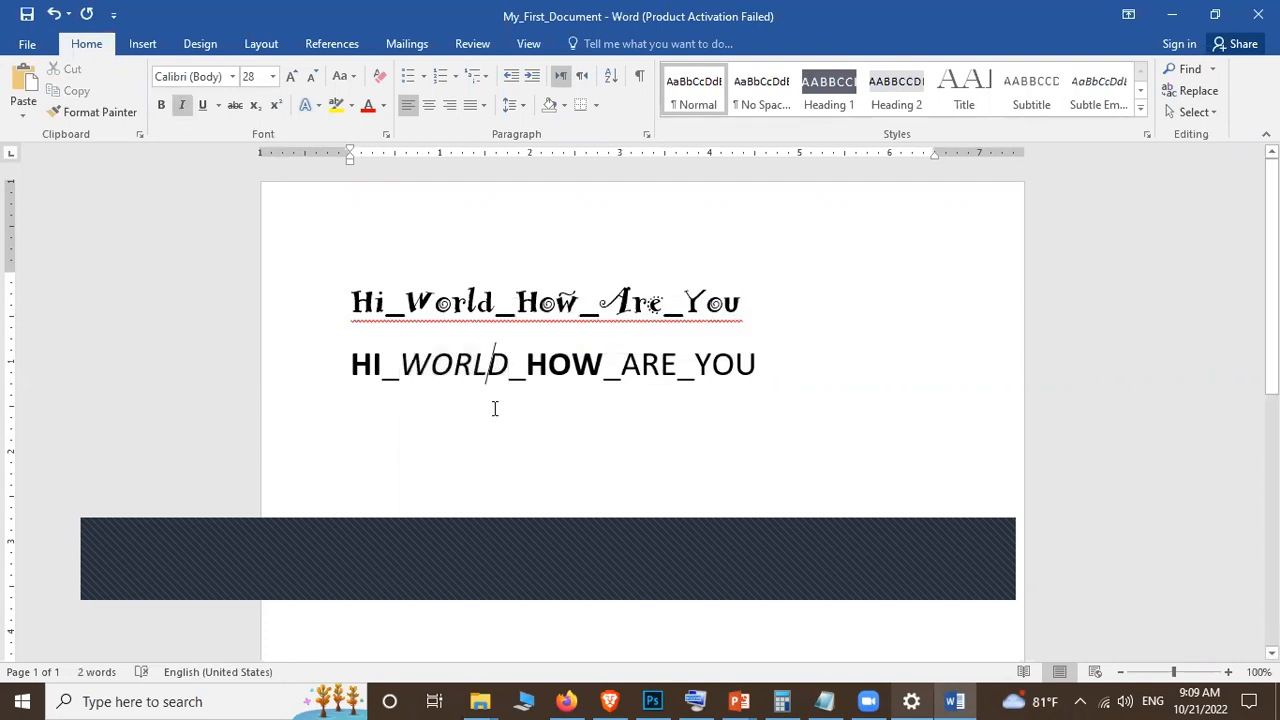
pyautogui.moveTo(412, 367); pyautogui.dragTo(480, 367)
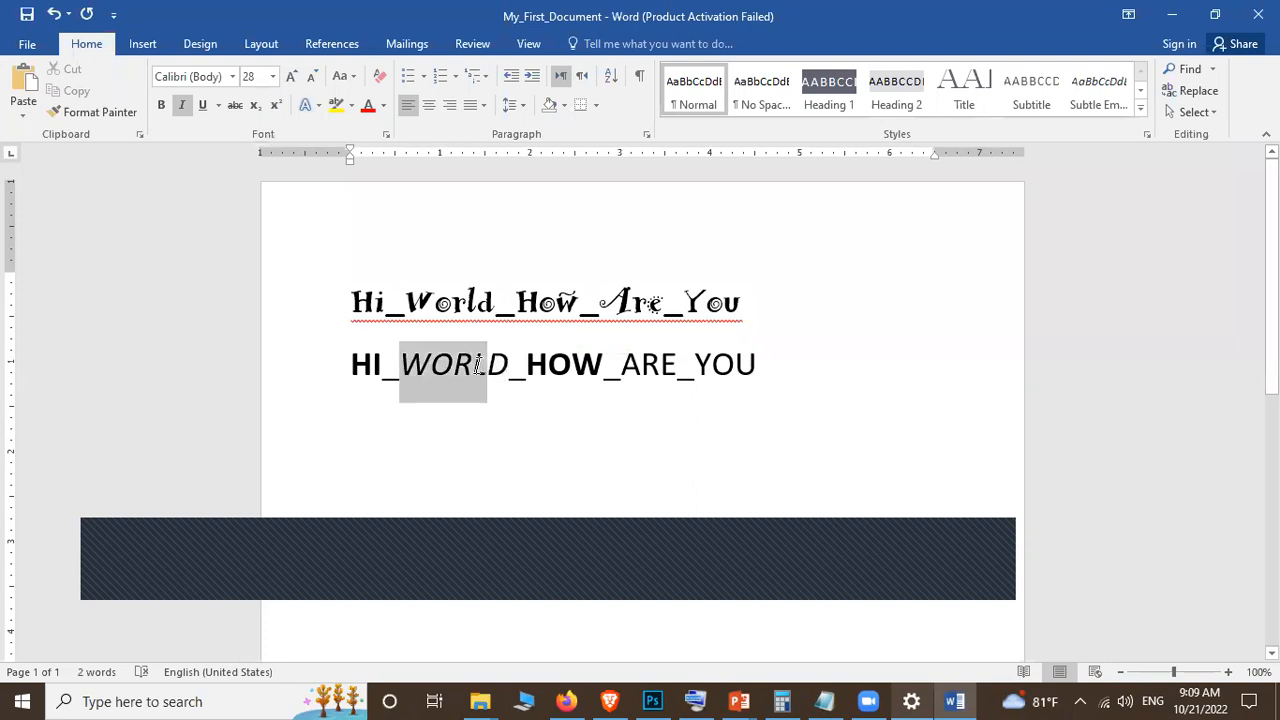
pyautogui.click(508, 368)
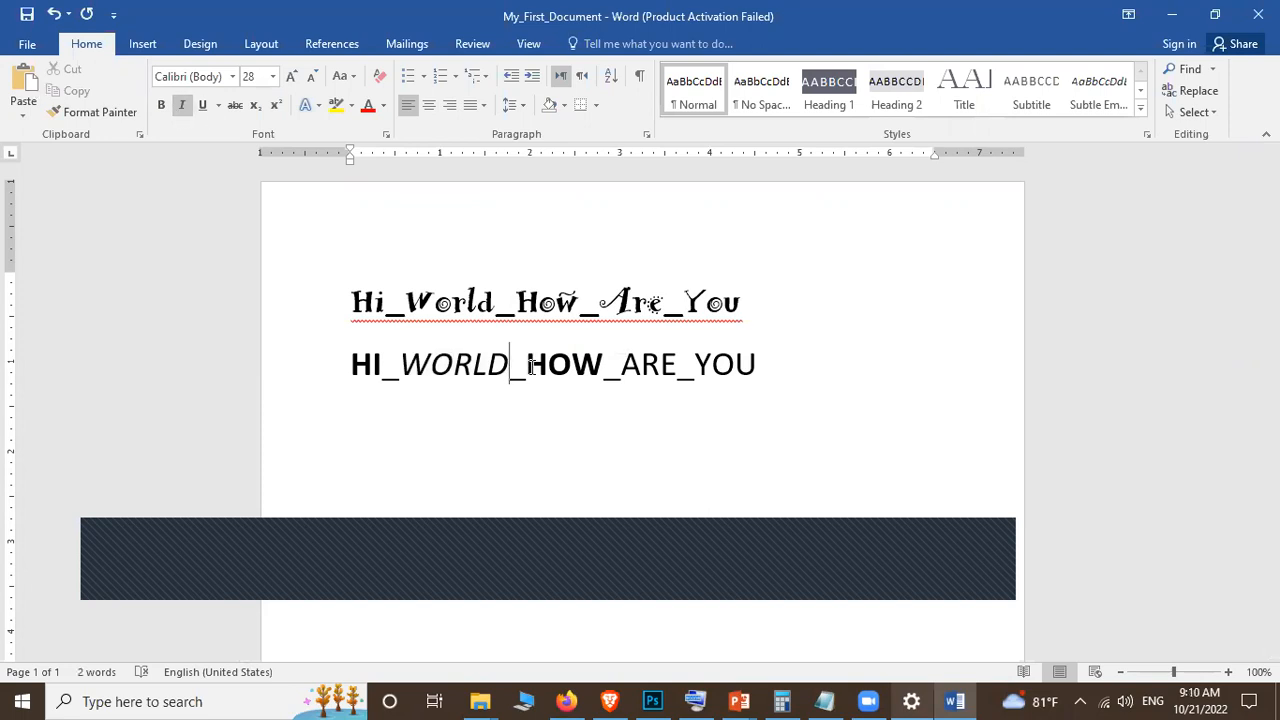
# Step: Switch the italics on the word "WORLD" in the second line off, on, and off again
pyautogui.click(471, 367)
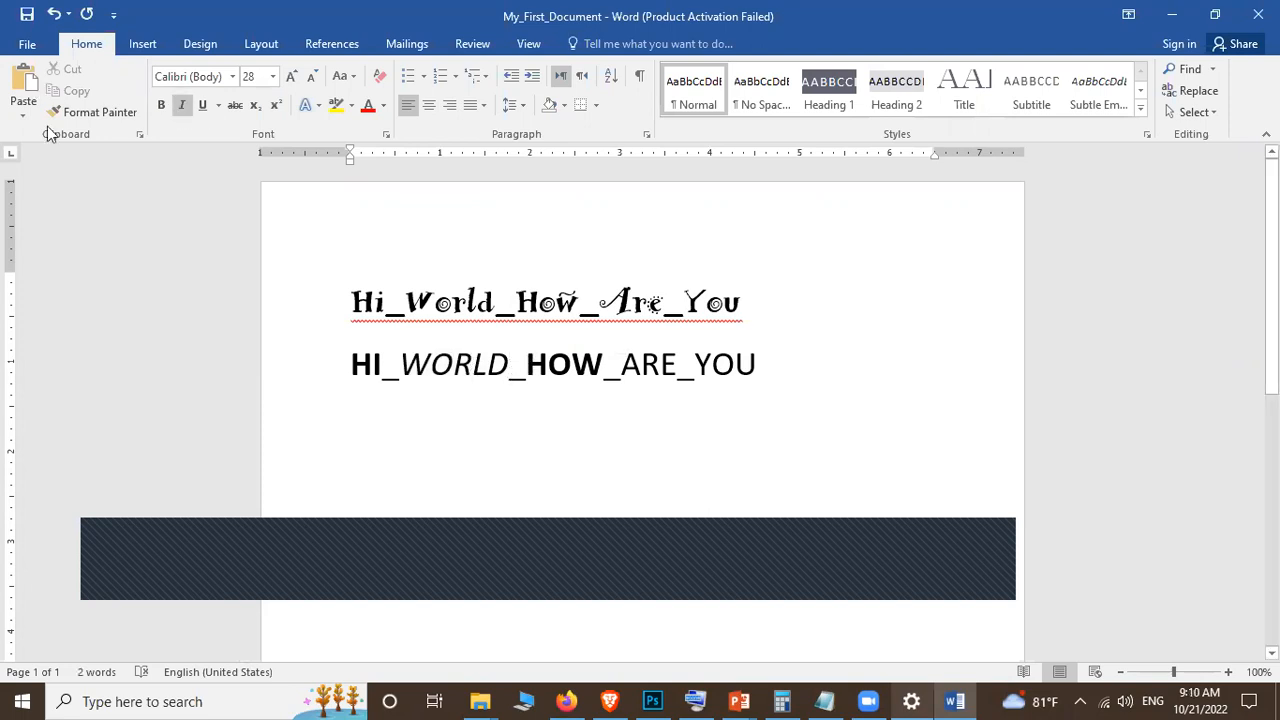
pyautogui.click(183, 106)
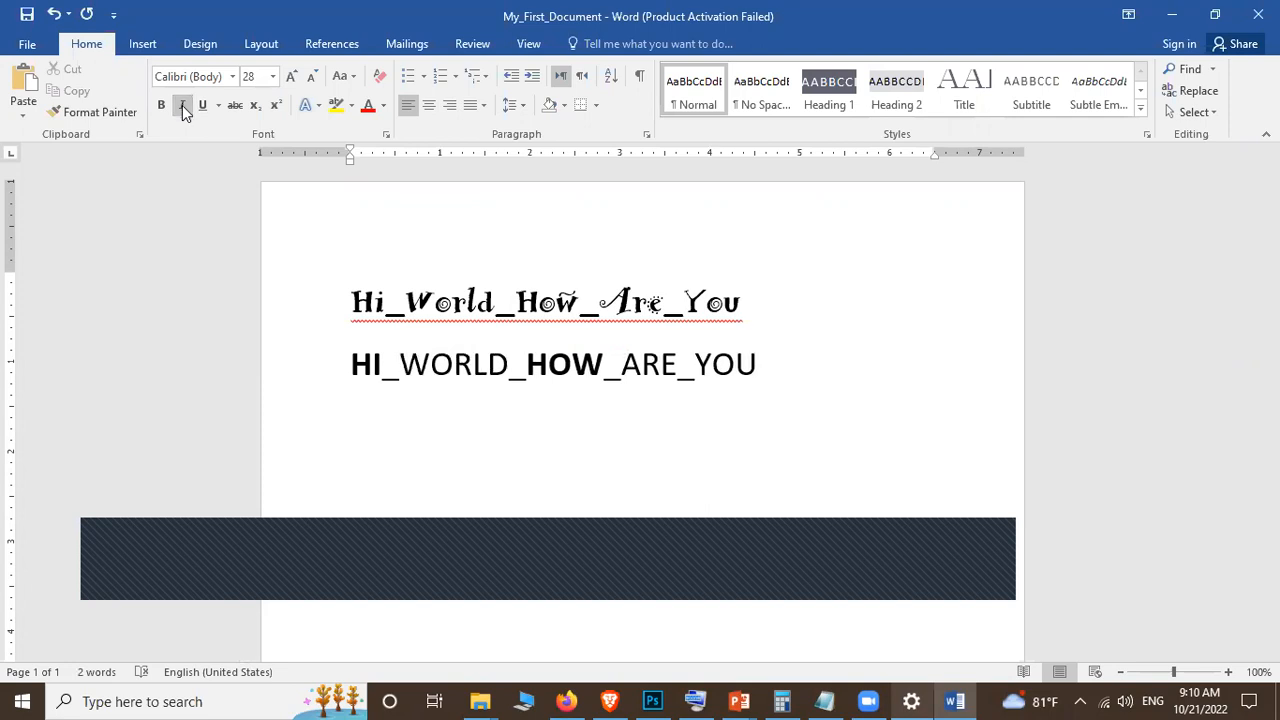
pyautogui.click(184, 107)
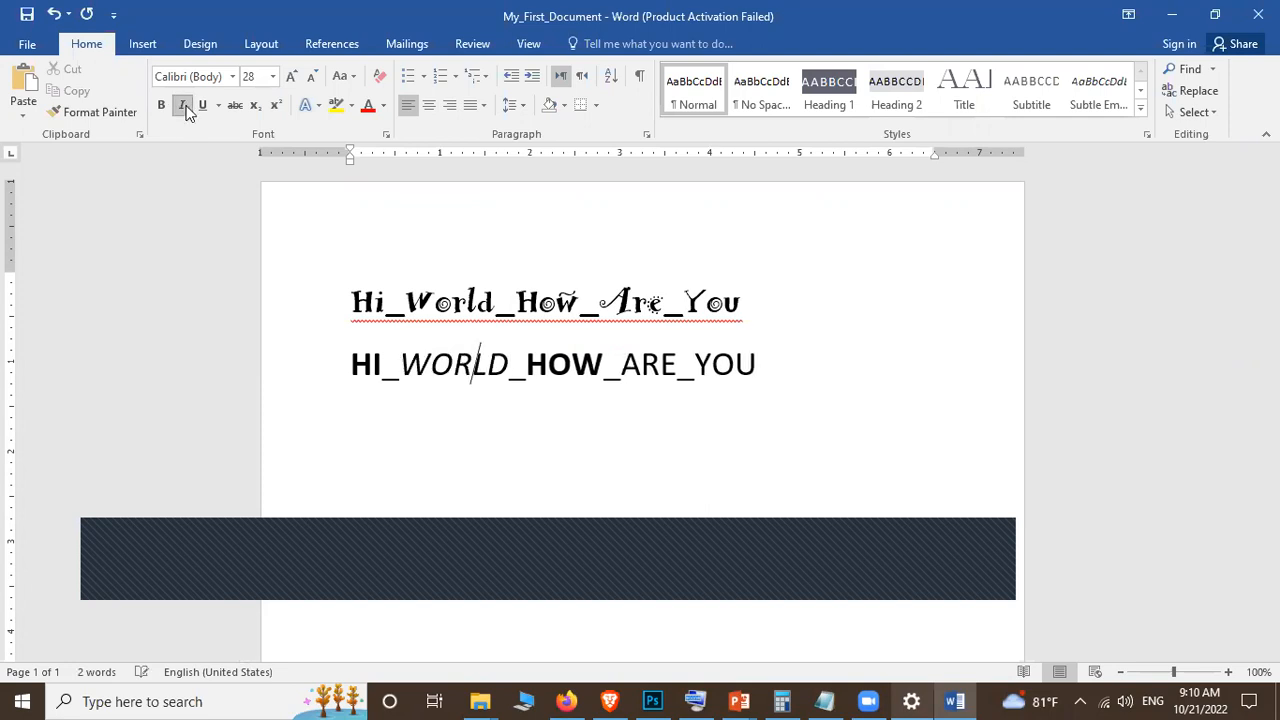
pyautogui.click(184, 107)
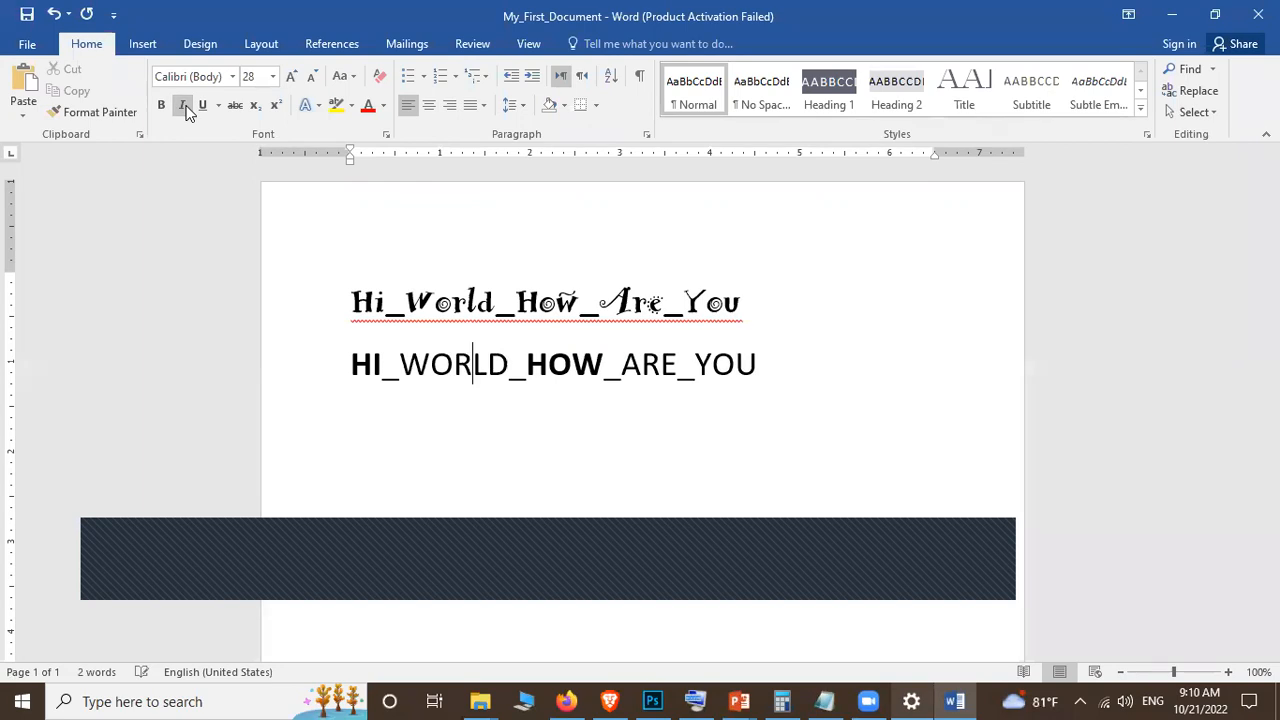
# Step: Italicize the word "YOU" at the end of the second line
pyautogui.click(820, 381)
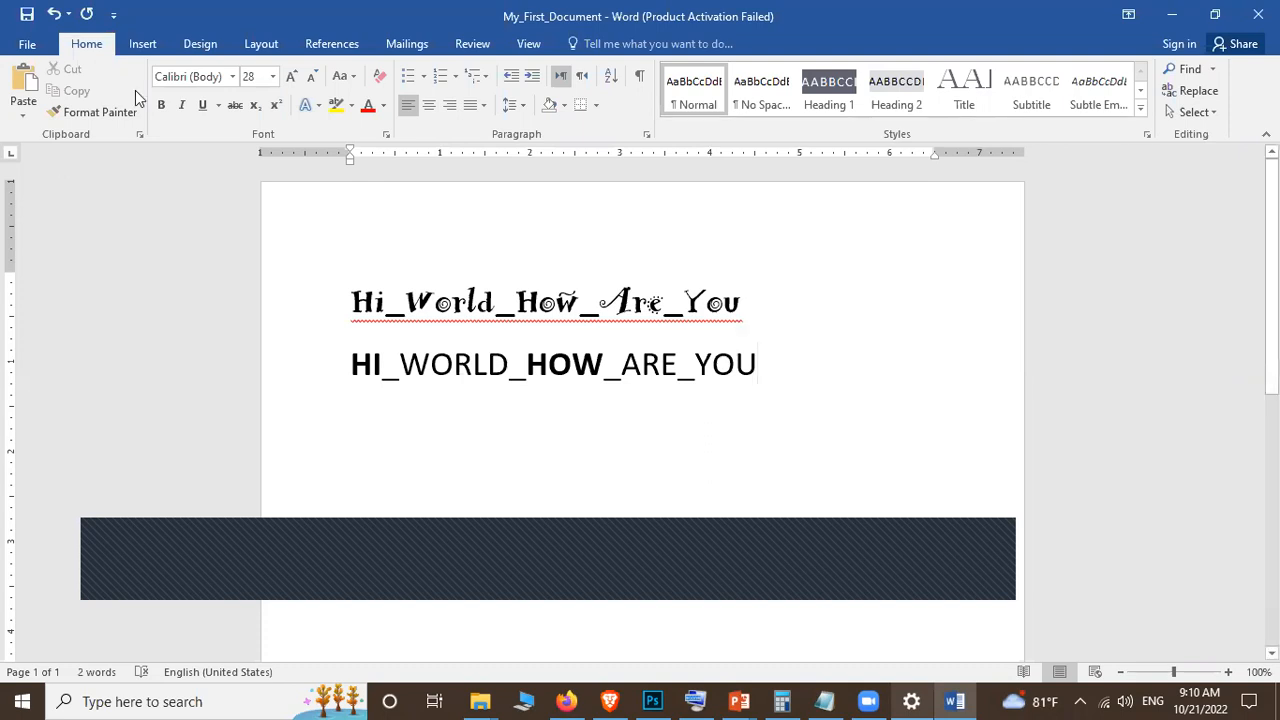
pyautogui.click(161, 105)
pyautogui.moveTo(698, 367); pyautogui.dragTo(779, 377)
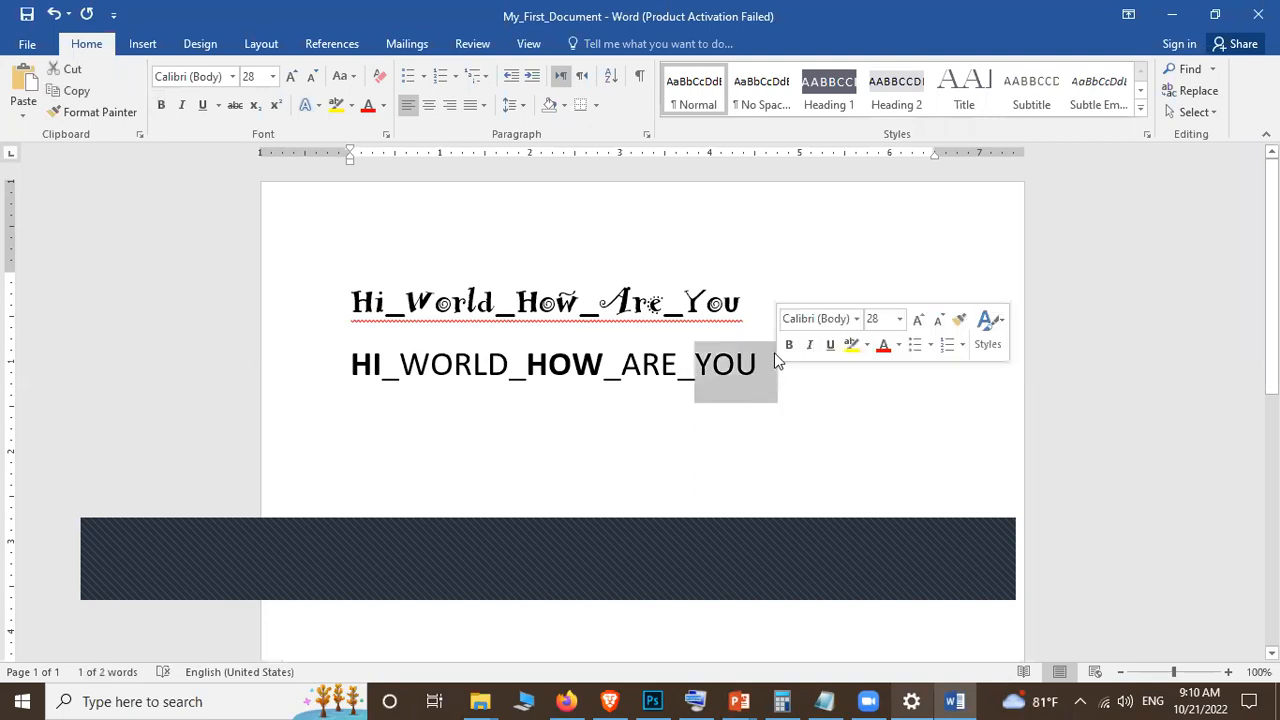
pyautogui.hotkey('ctrl', 'i')
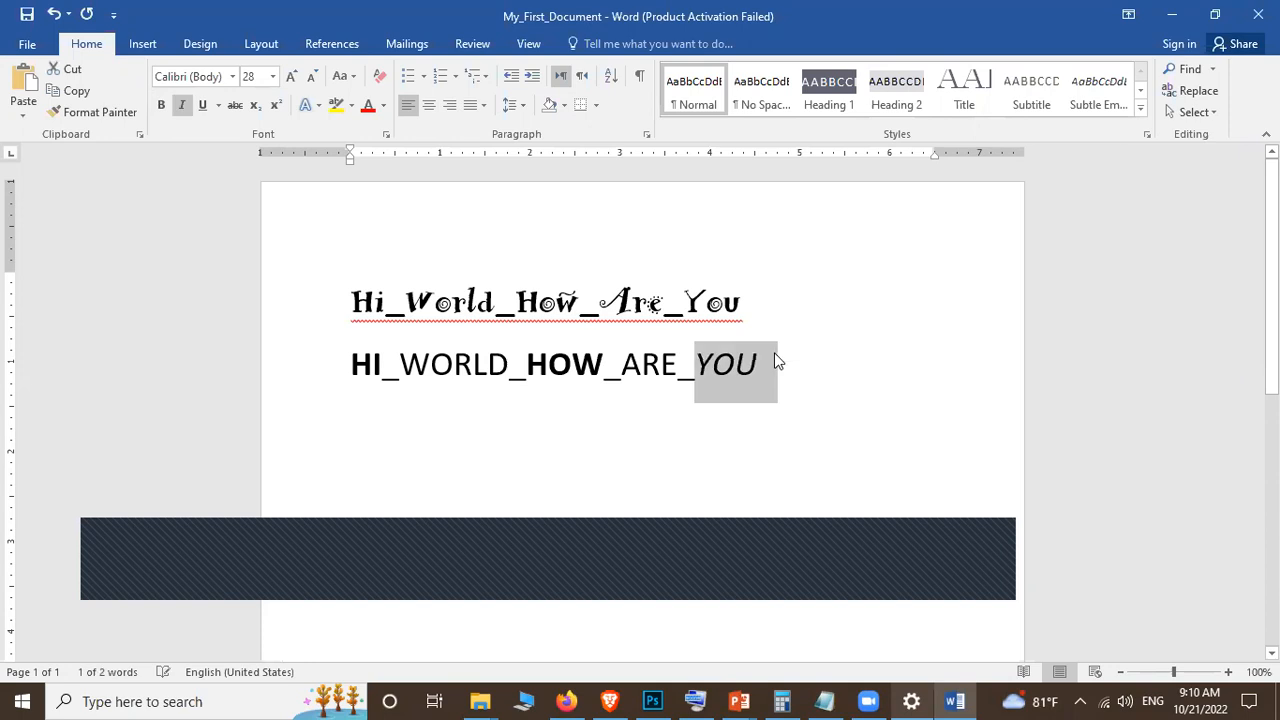
pyautogui.click(778, 378)
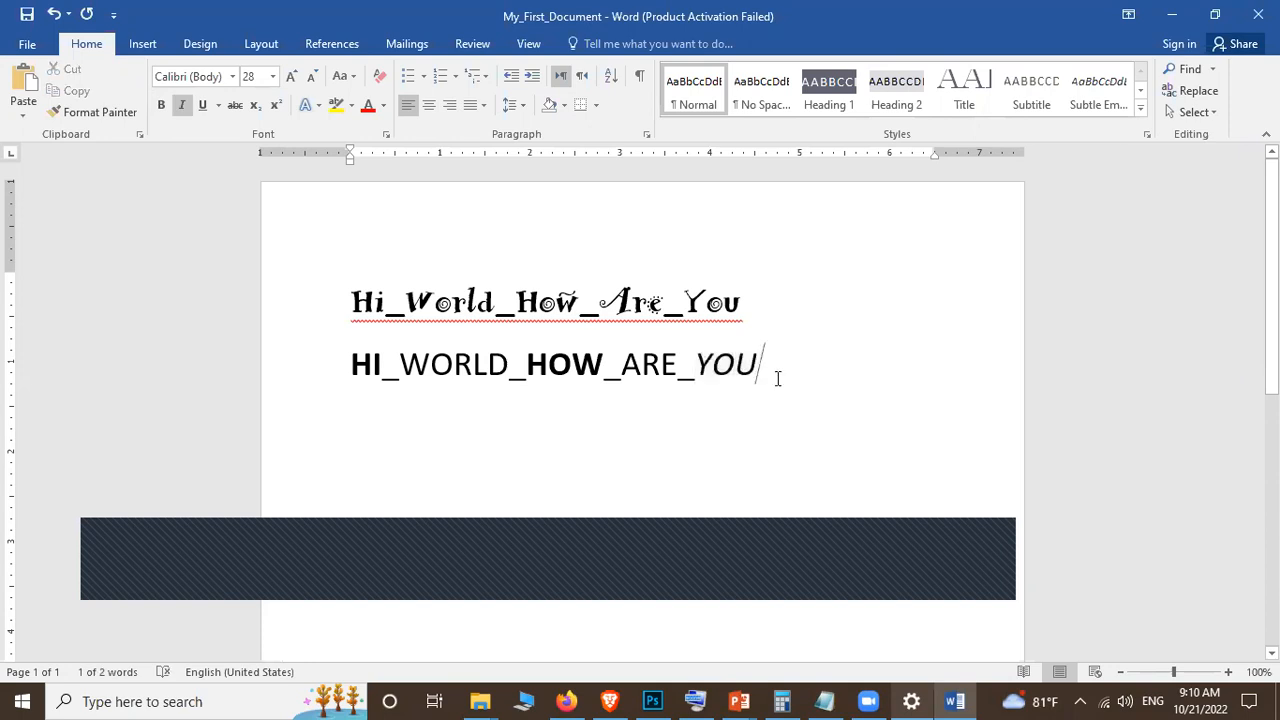
pyautogui.doubleClick(788, 376)
pyautogui.click(790, 384)
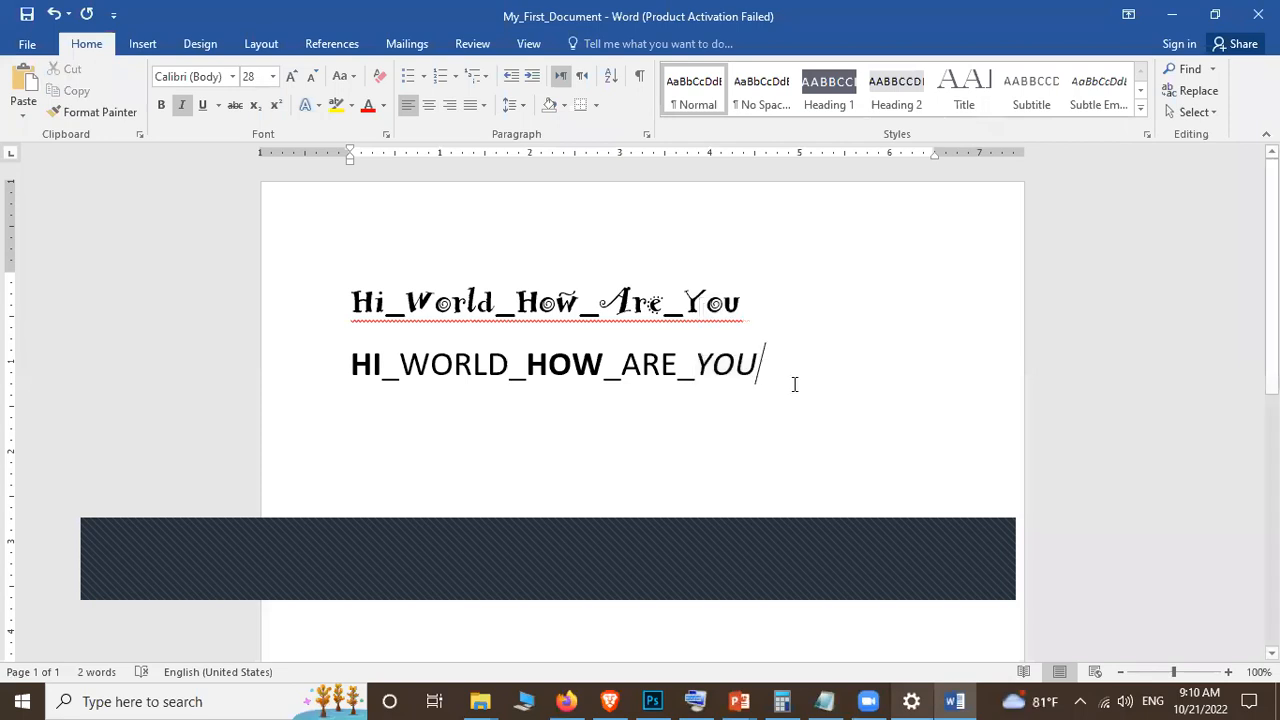
# Step: Apply a standard single underline to "HOW_ARE_YOU" in the second line
pyautogui.click(366, 366)
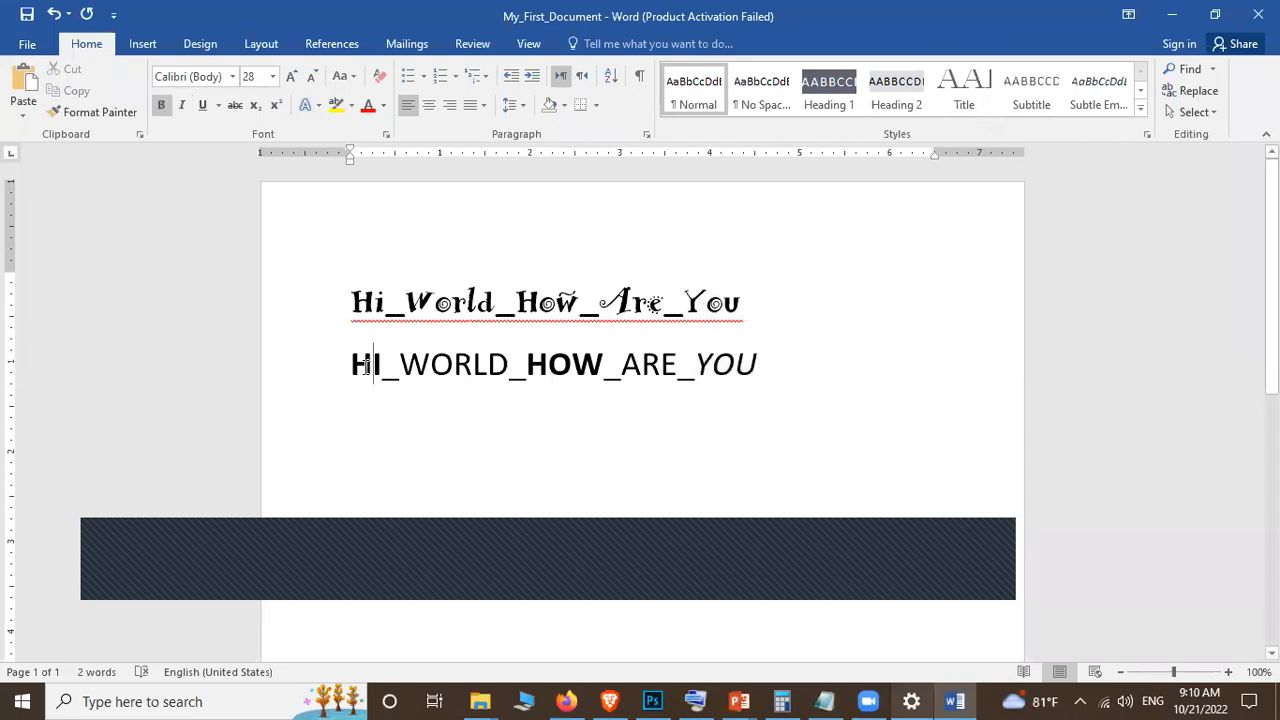
pyautogui.click(475, 365)
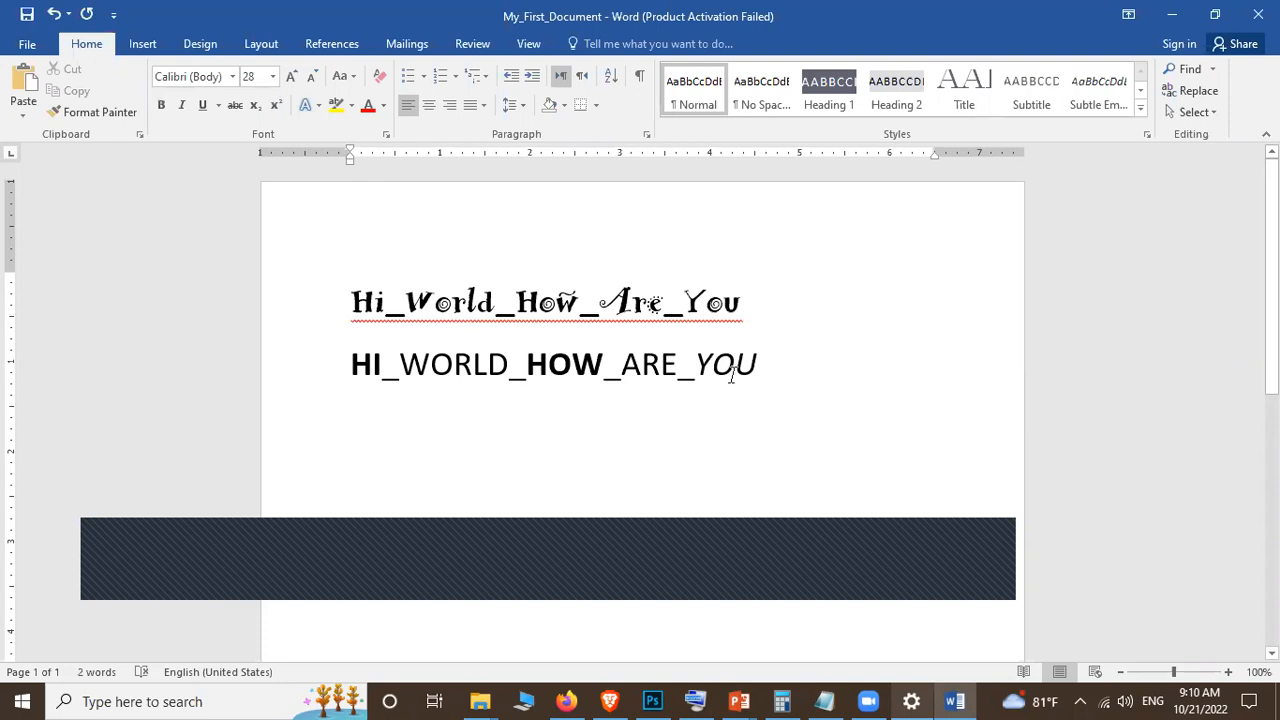
pyautogui.click(220, 106)
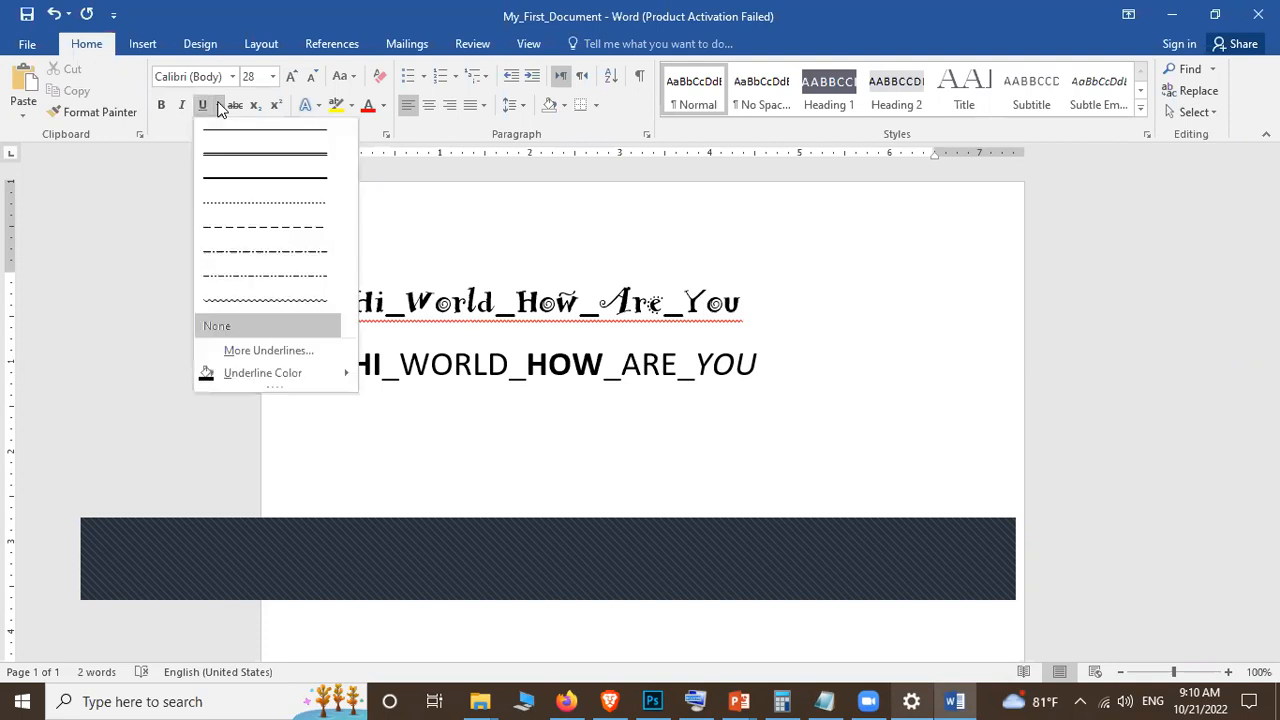
pyautogui.click(480, 378)
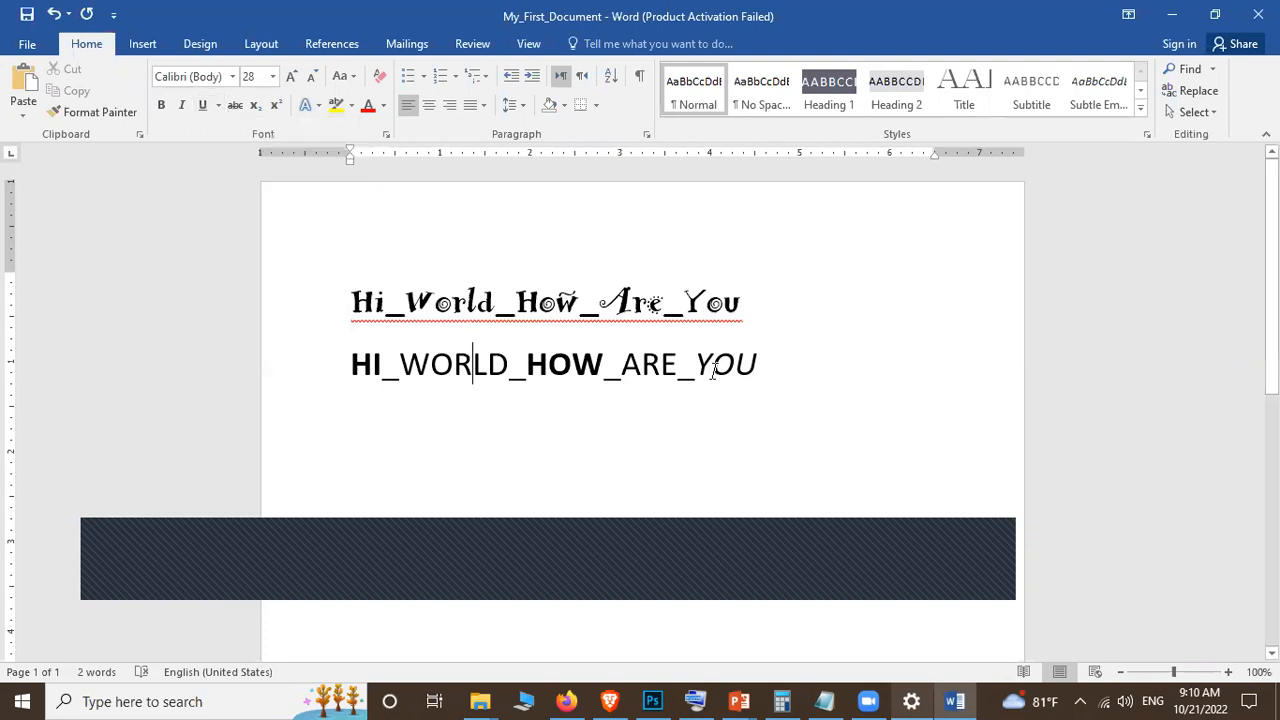
pyautogui.moveTo(757, 367); pyautogui.dragTo(539, 372)
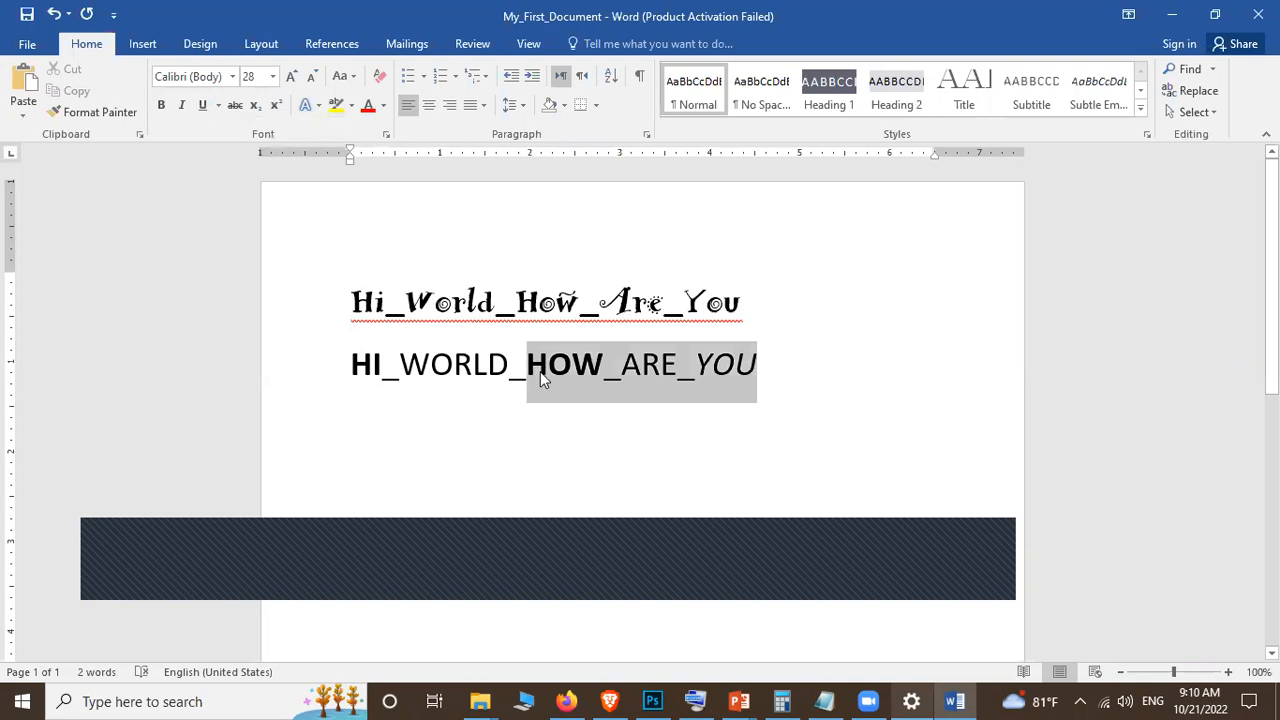
pyautogui.click(203, 105)
pyautogui.click(760, 425)
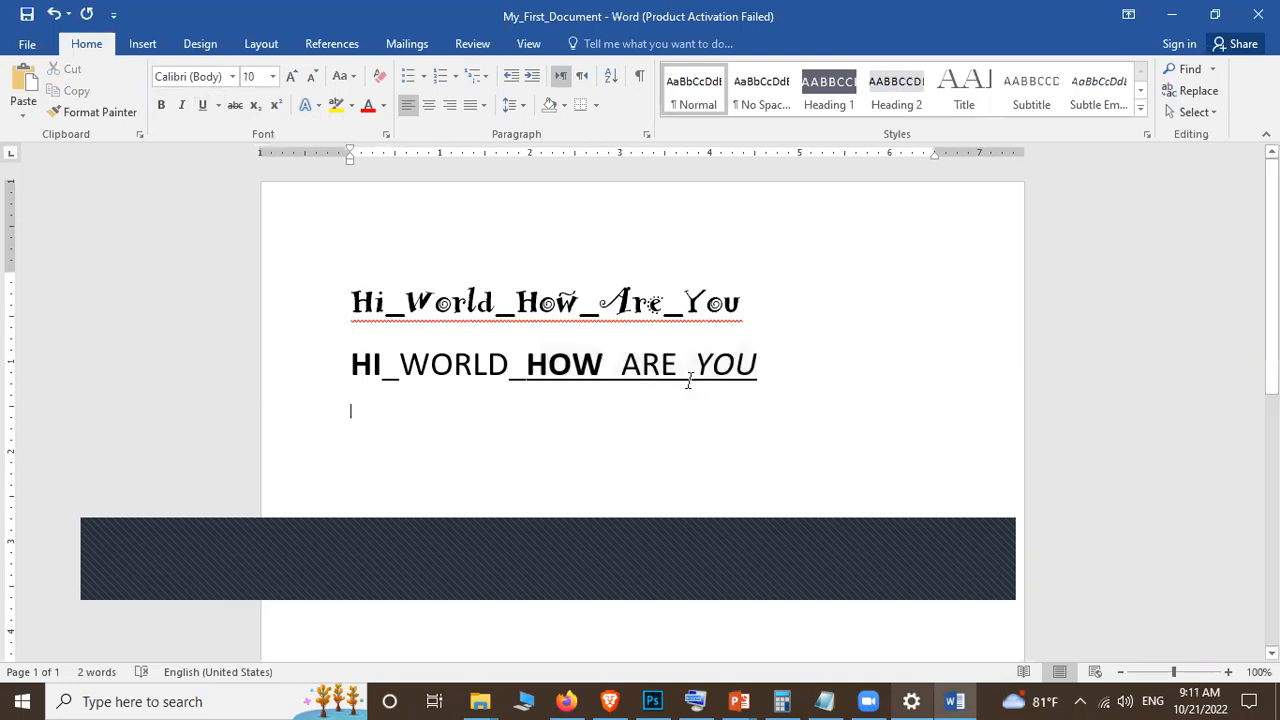
# Step: Set the underline color of "HOW_ARE_YOU" in the second line to standard Red
pyautogui.click(218, 105)
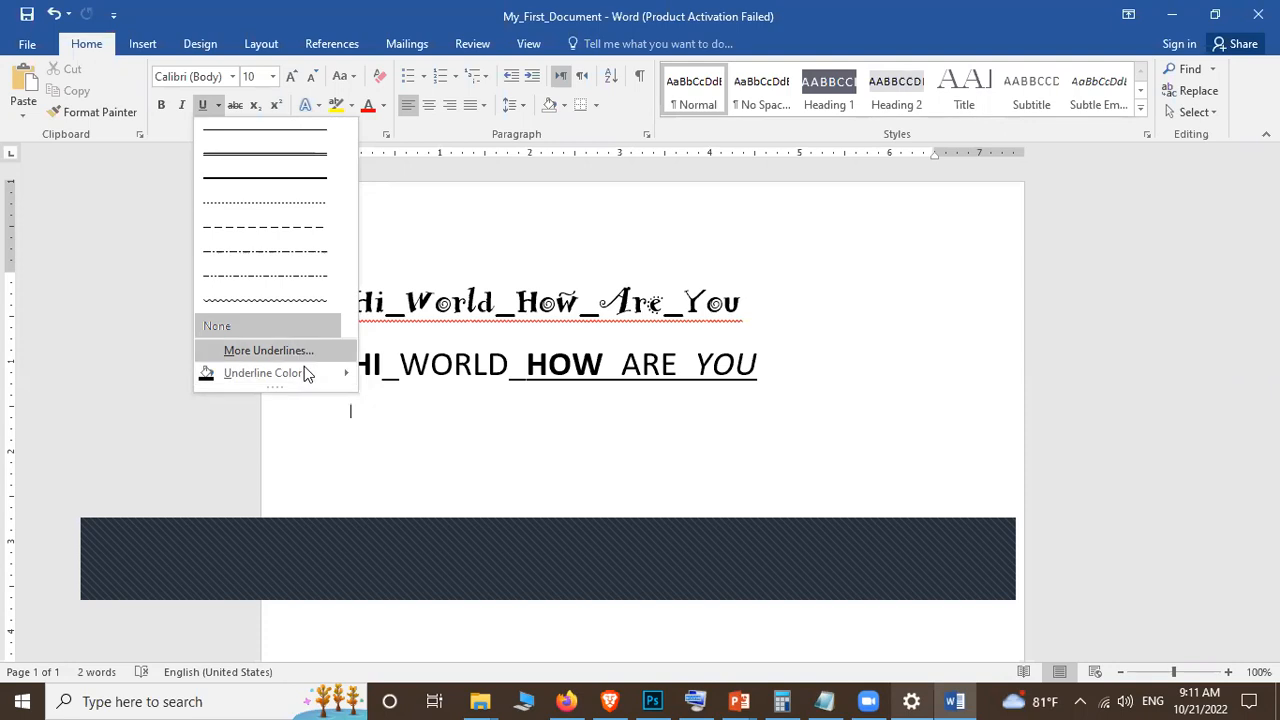
pyautogui.moveTo(307, 374)
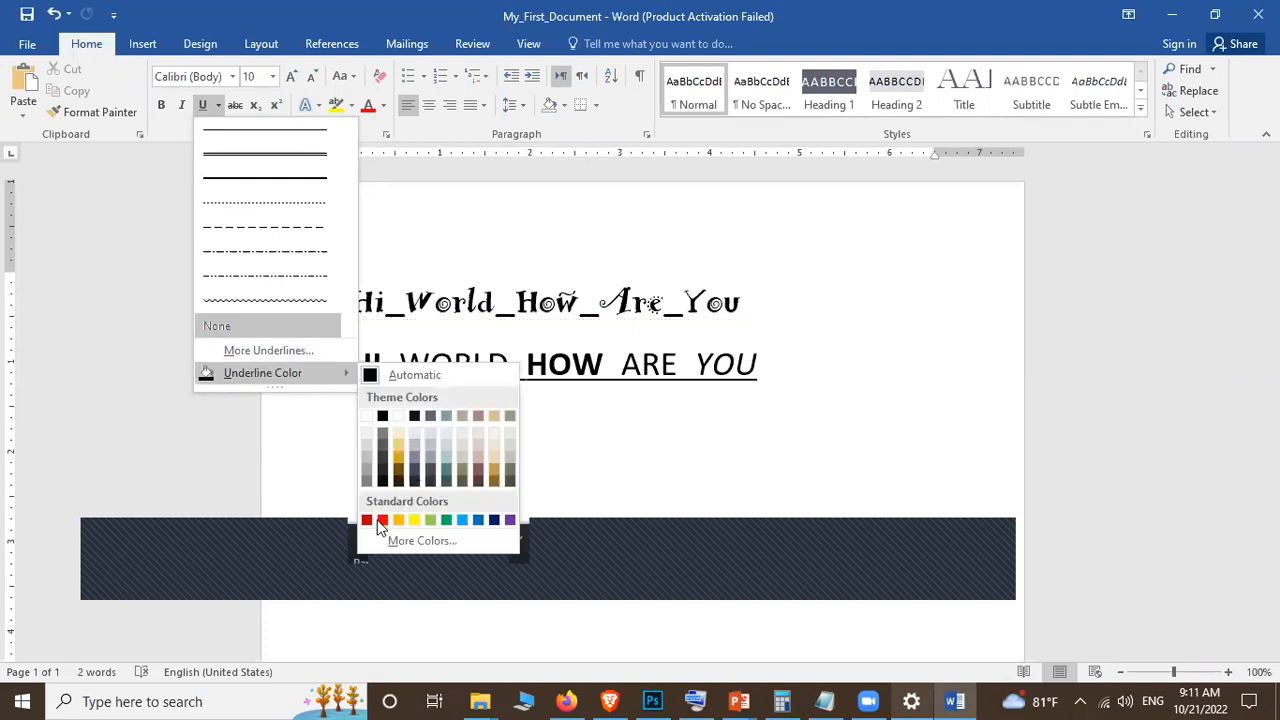
pyautogui.click(549, 363)
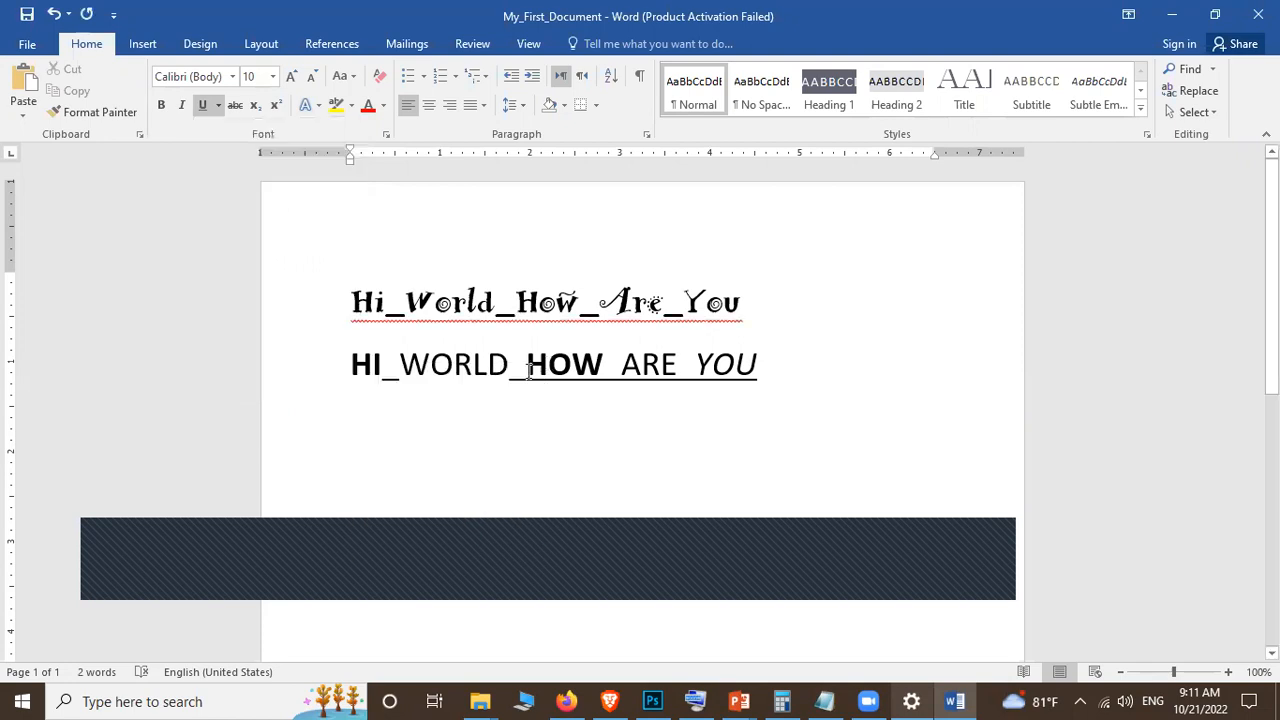
pyautogui.moveTo(527, 370); pyautogui.dragTo(760, 390)
pyautogui.click(220, 105)
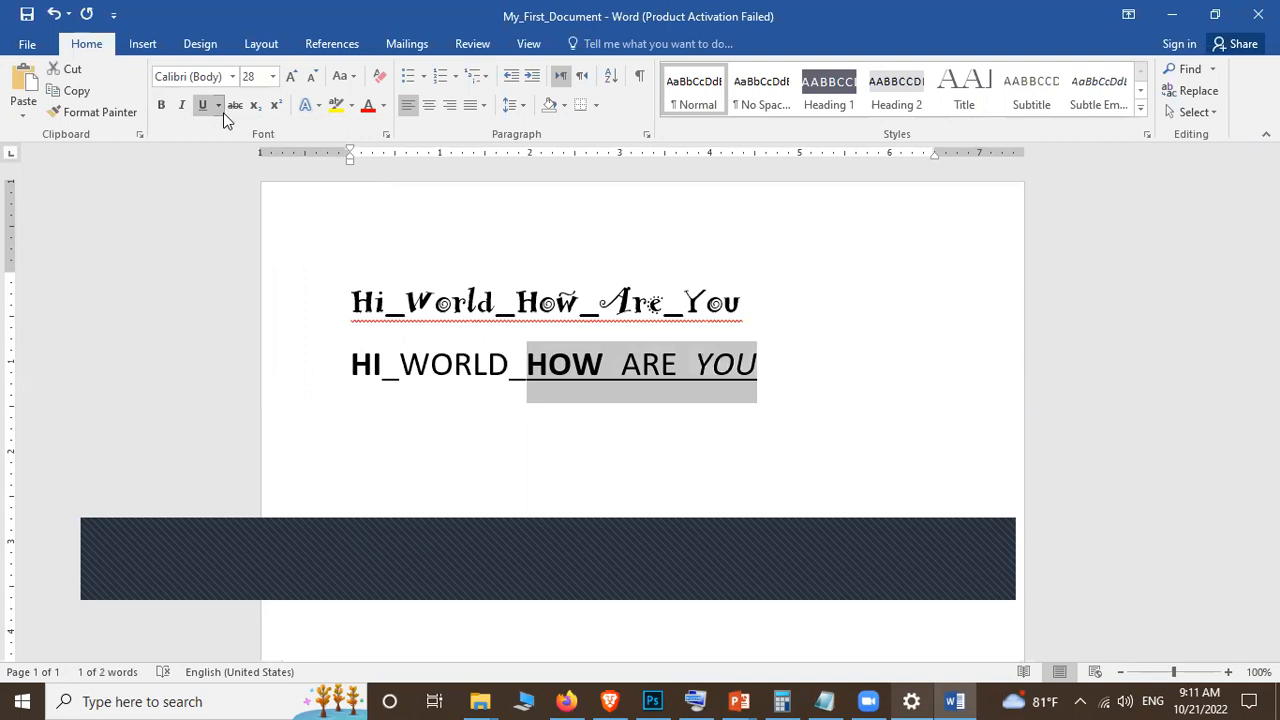
pyautogui.moveTo(262, 372)
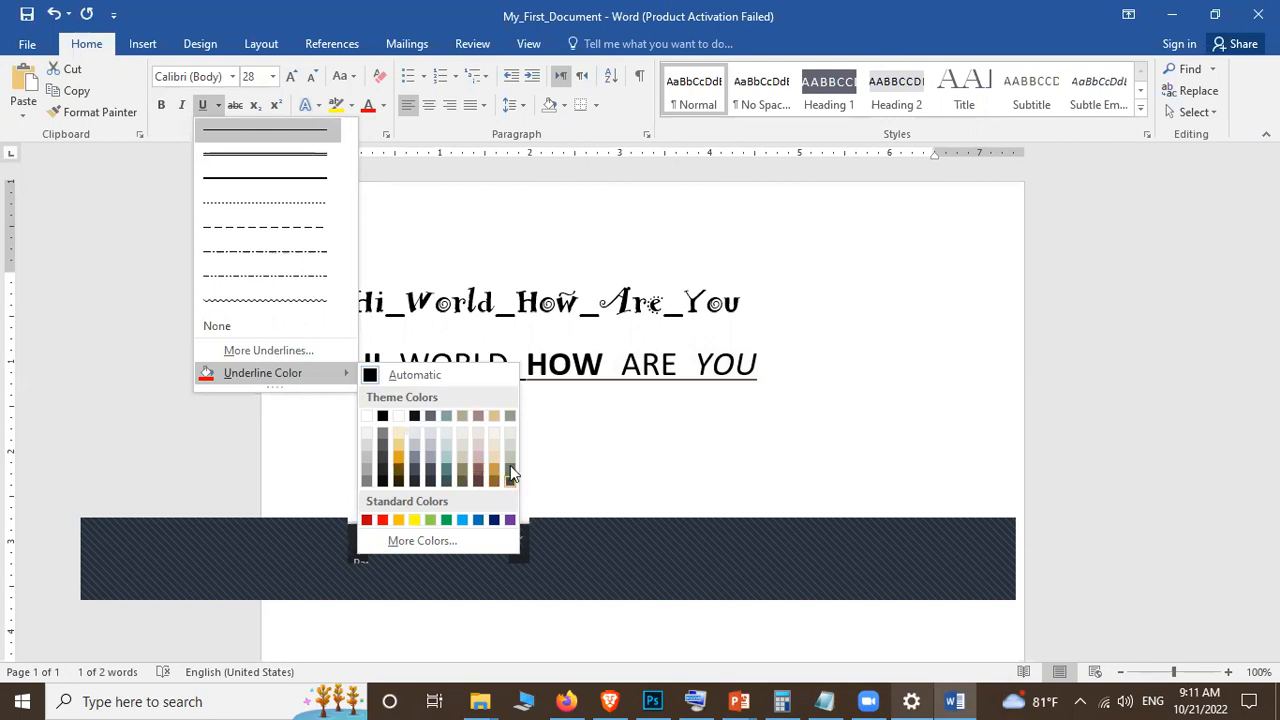
pyautogui.click(383, 521)
pyautogui.click(622, 442)
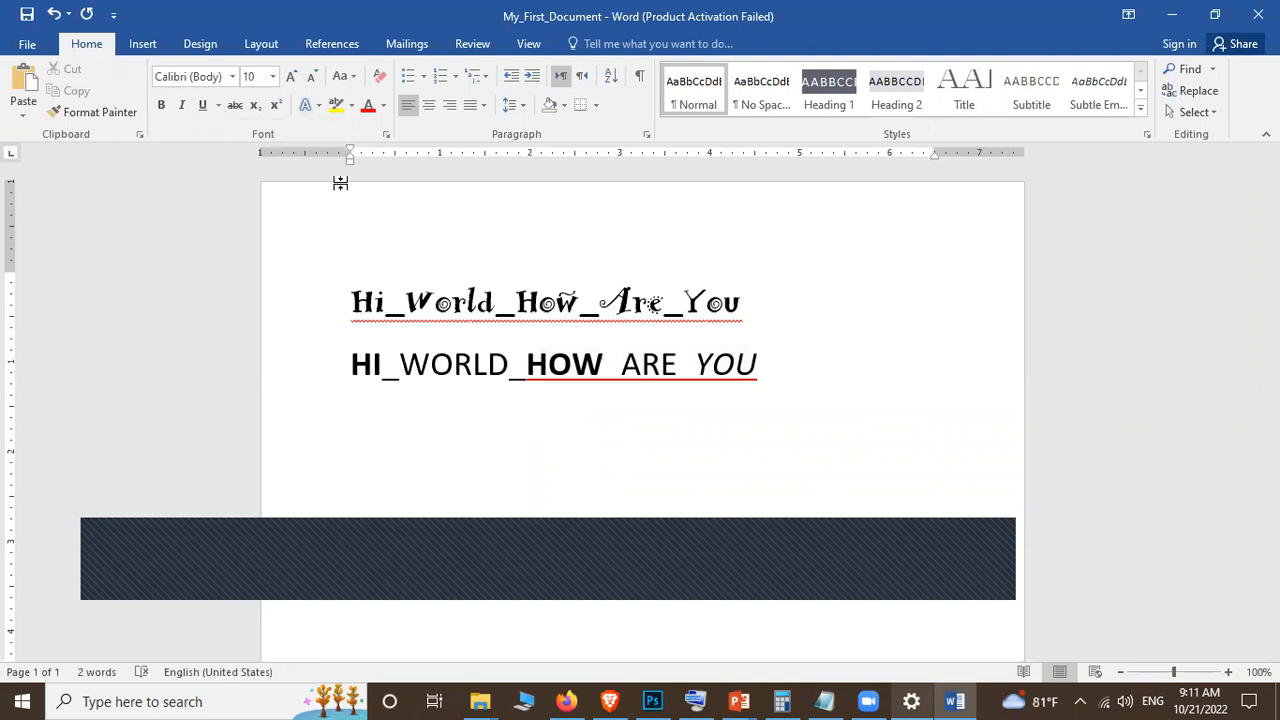
# Step: Remove the red underline from "HOW_ARE_YOU" in the second line and reapply a plain black single underline
pyautogui.moveTo(783, 367); pyautogui.dragTo(528, 365)
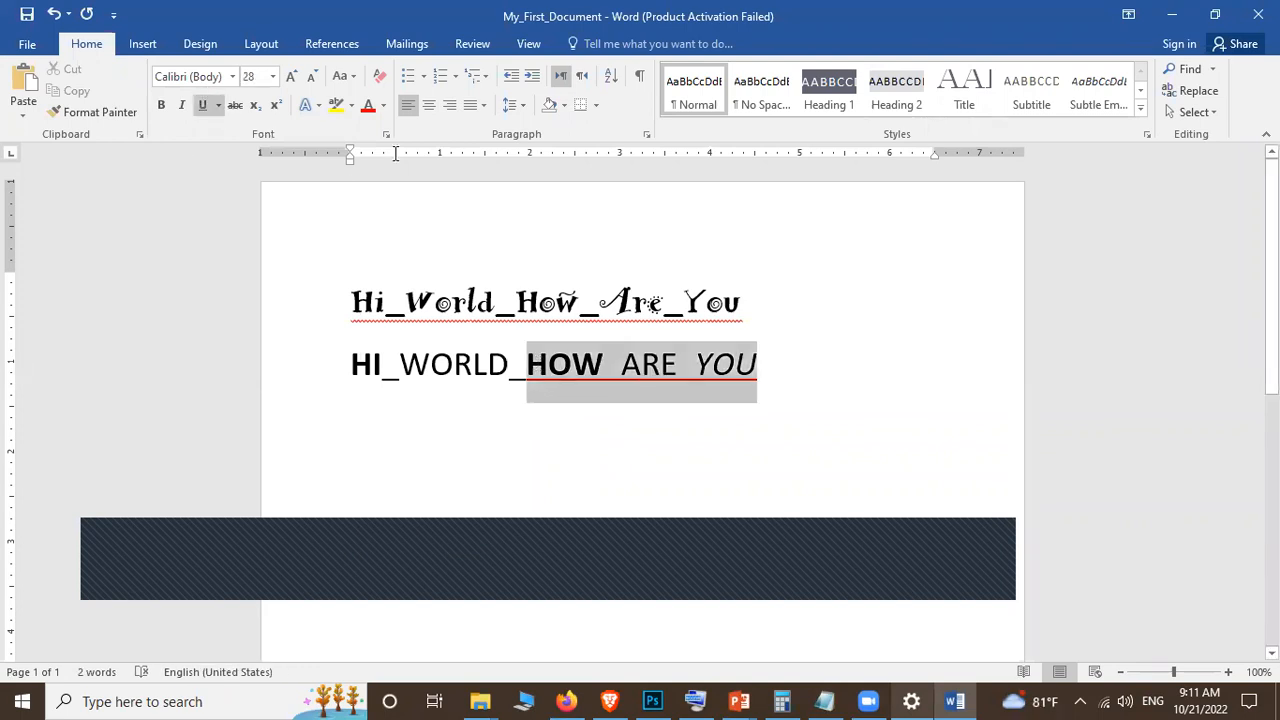
pyautogui.click(200, 106)
pyautogui.click(757, 421)
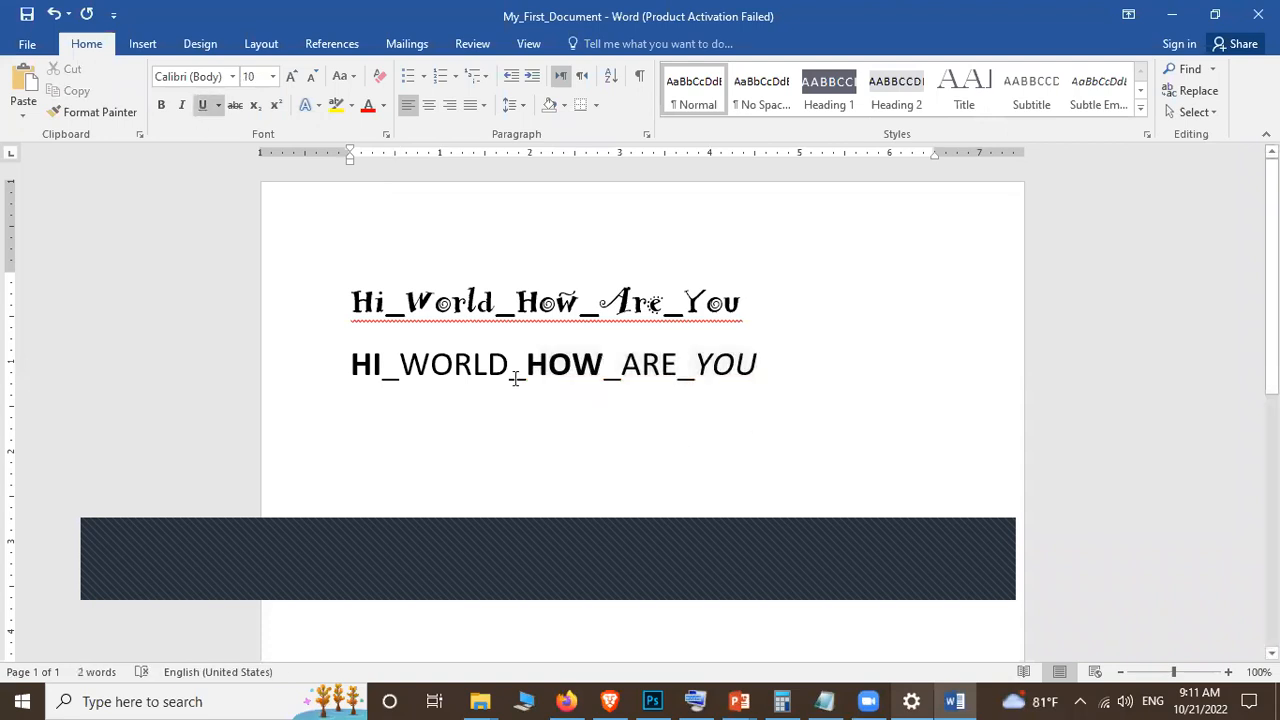
pyautogui.moveTo(527, 370); pyautogui.dragTo(740, 368)
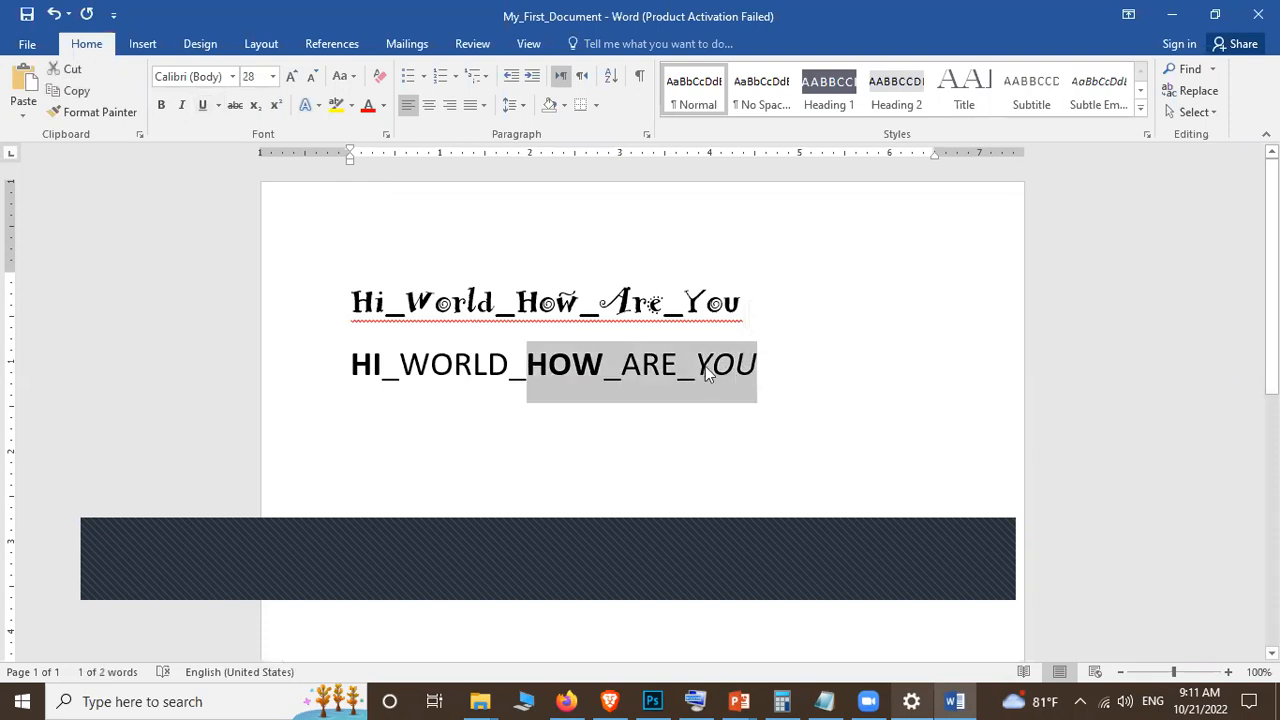
pyautogui.hotkey('ctrl', 'u')
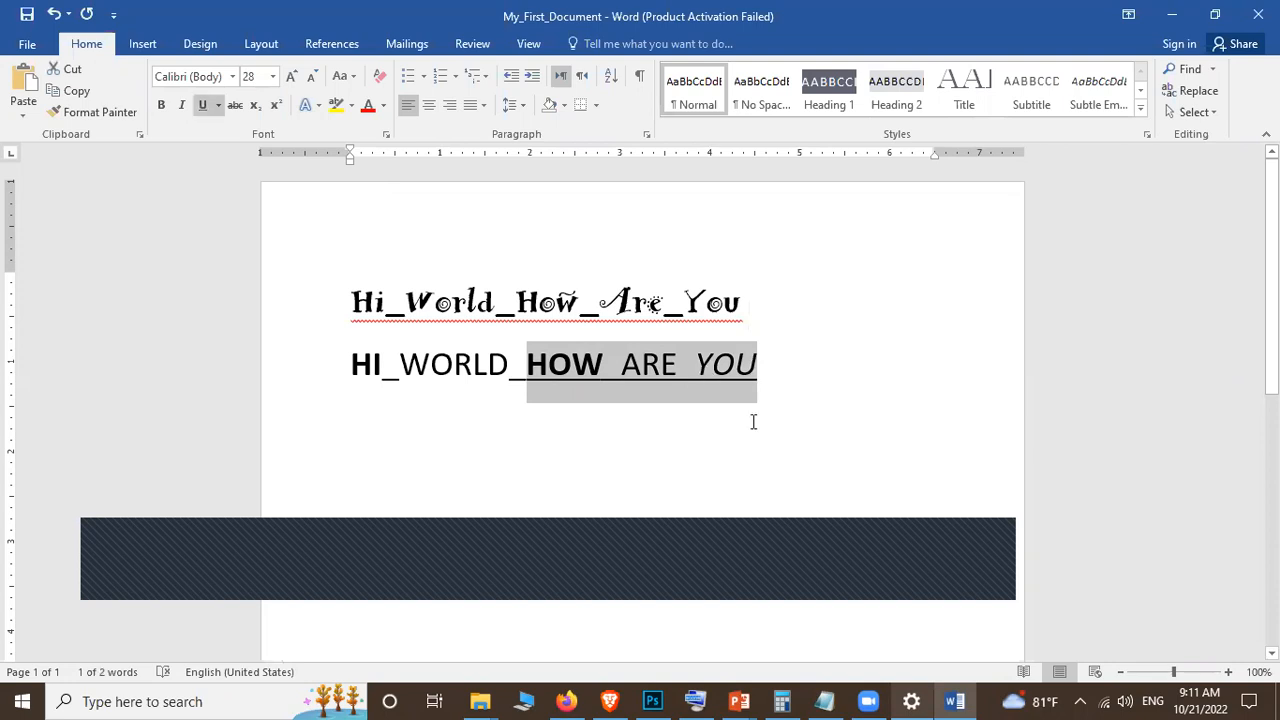
pyautogui.click(779, 396)
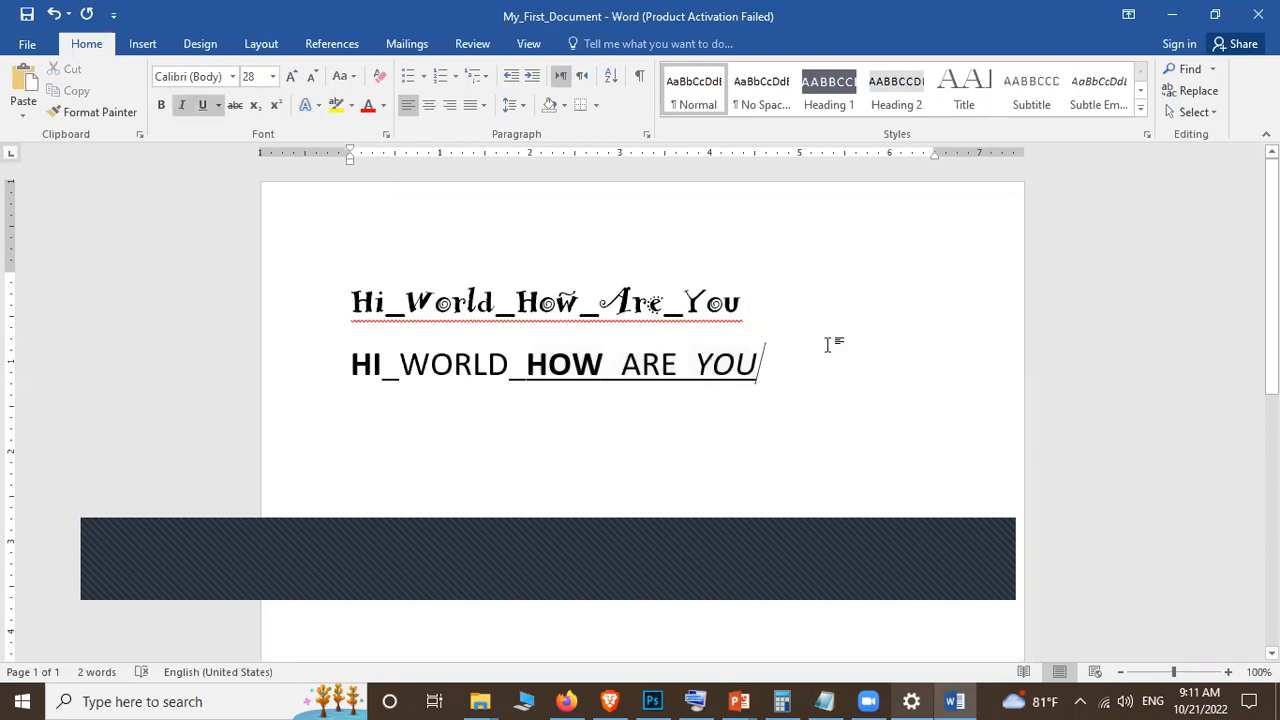
# Step: Strike through the word "YOU" at the end of the second line
pyautogui.click(235, 106)
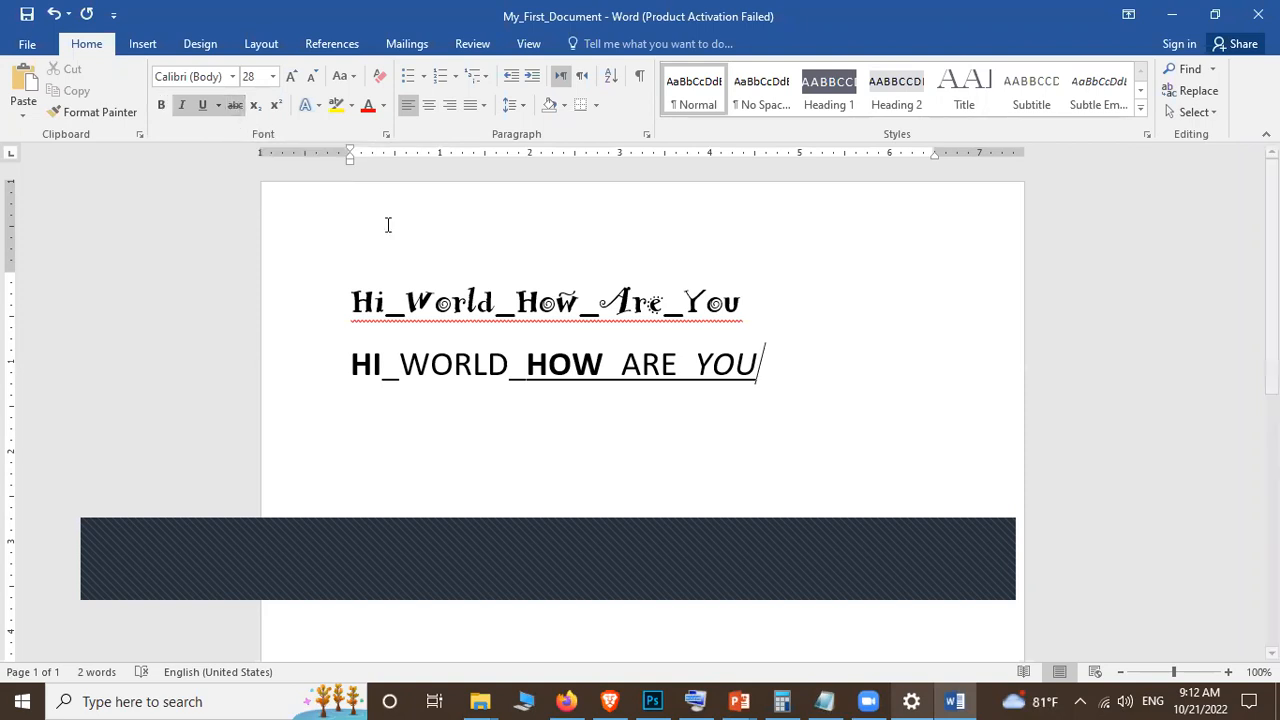
pyautogui.click(236, 103)
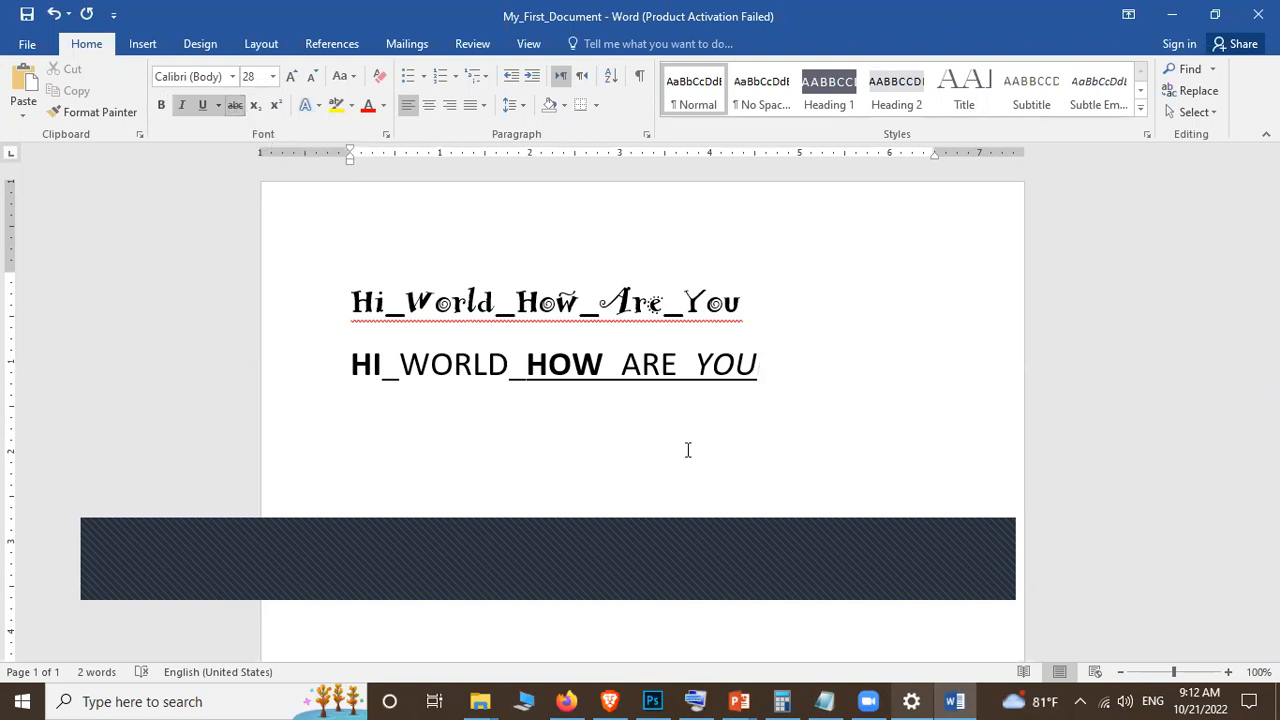
pyautogui.doubleClick(699, 372)
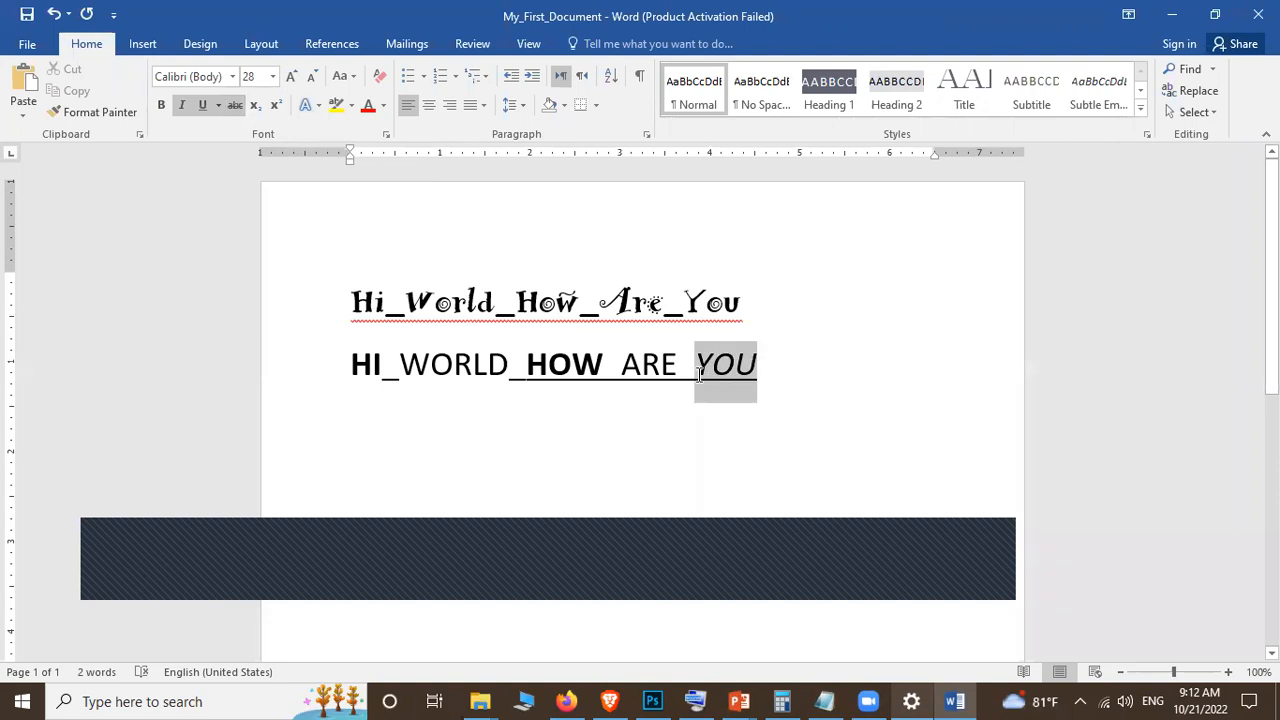
pyautogui.click(236, 105)
pyautogui.click(732, 365)
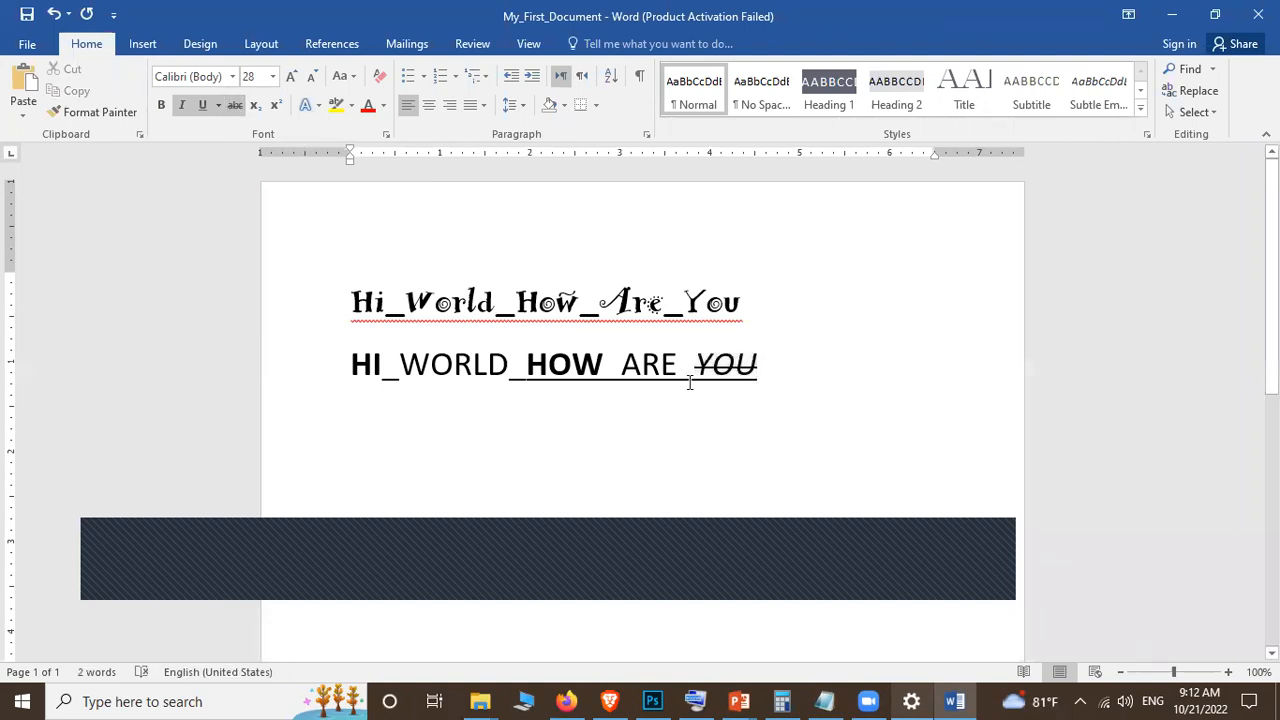
pyautogui.click(809, 377)
# Step: Remove the strikethrough from "YOU" in the second line with only the text cursor inside the word
pyautogui.doubleClick(788, 380)
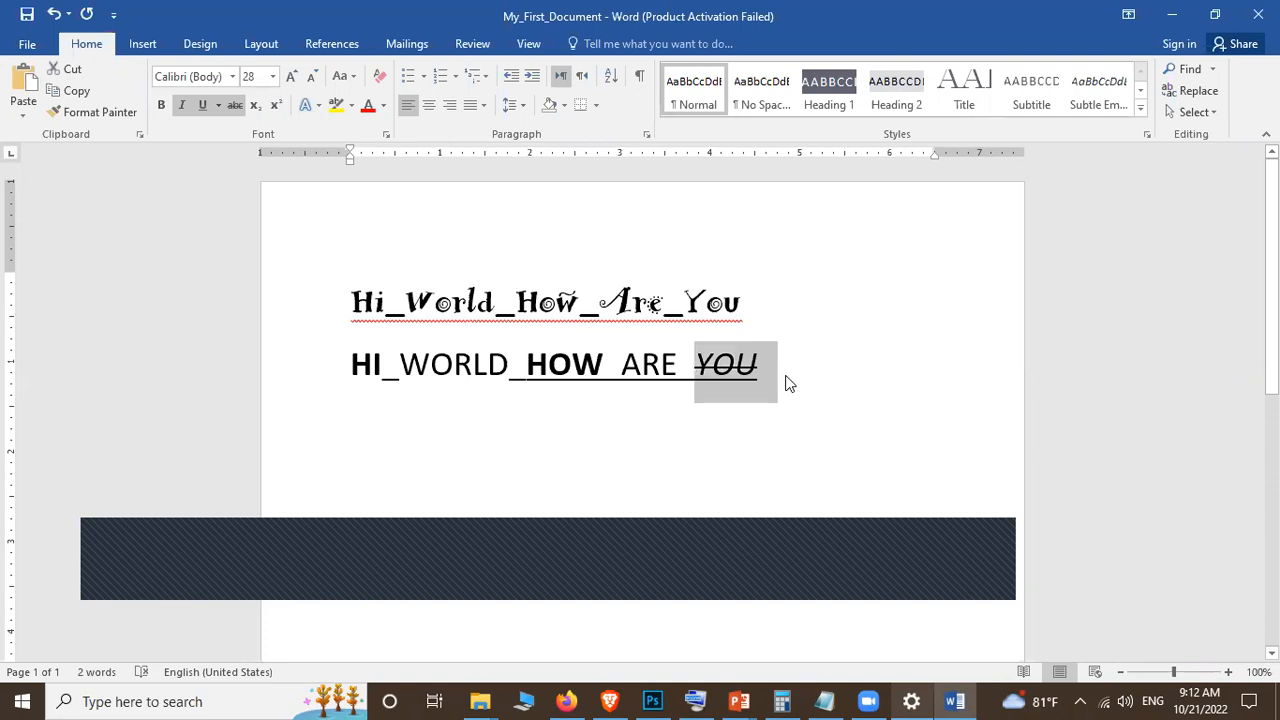
pyautogui.click(768, 371)
pyautogui.moveTo(720, 375); pyautogui.dragTo(708, 374)
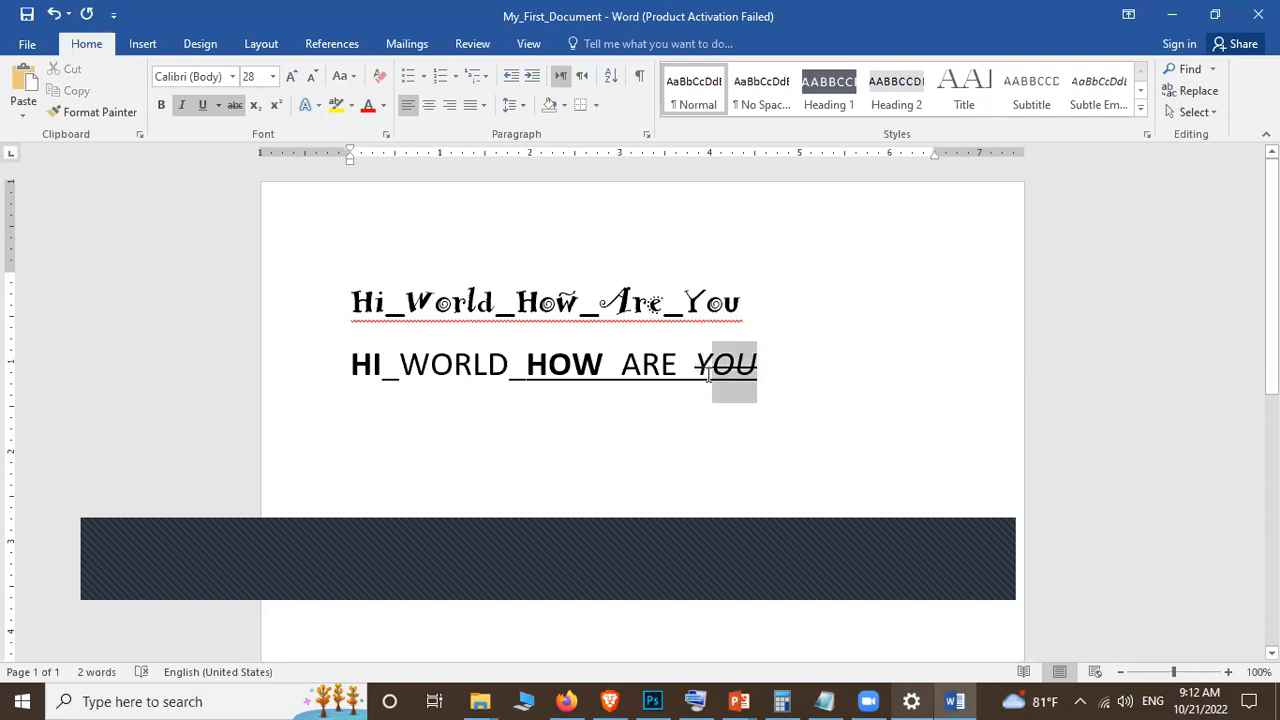
pyautogui.click(703, 374)
pyautogui.hotkey('shift', 'Right')
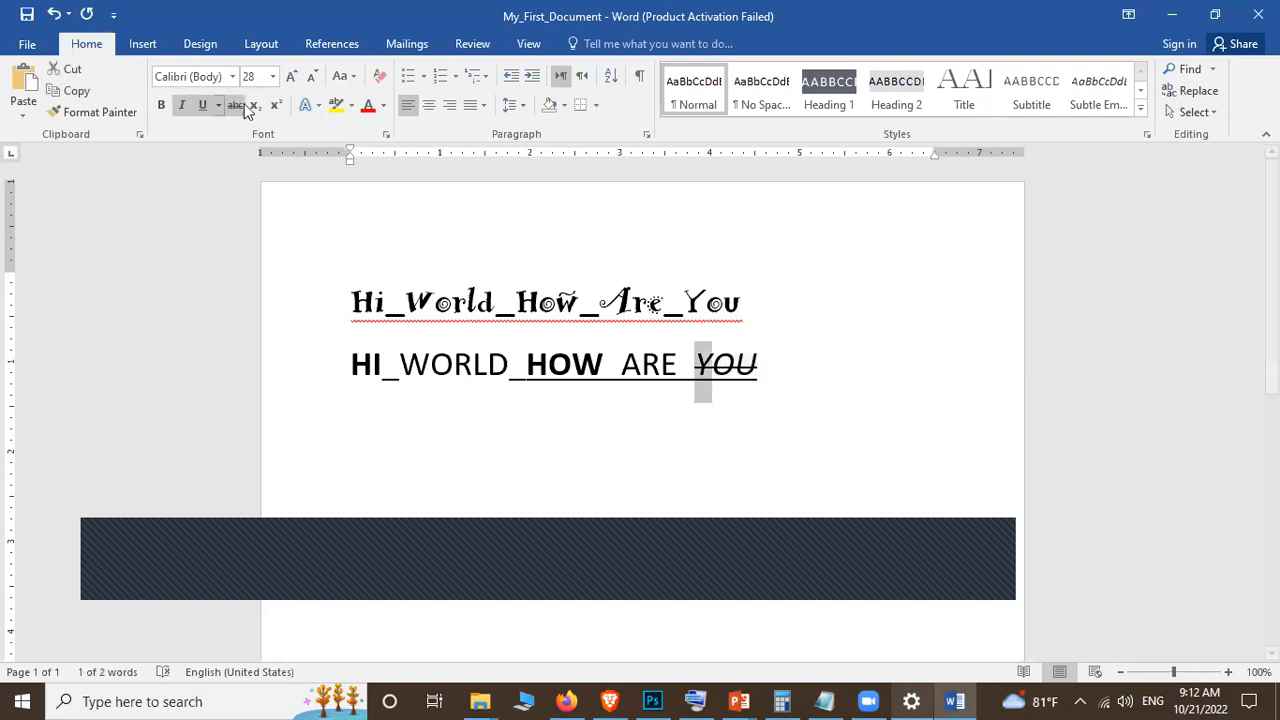
pyautogui.click(712, 368)
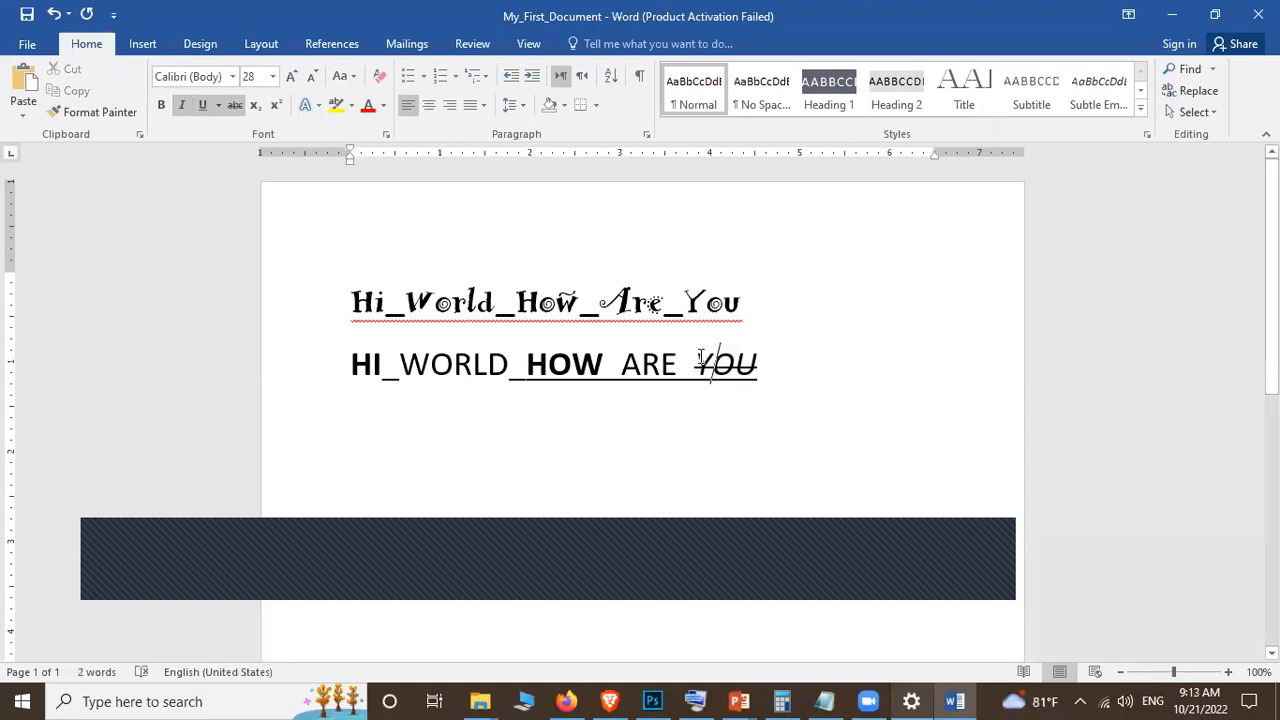
pyautogui.click(236, 105)
# Step: Select "YOU" in the second line and switch its strikethrough on and off again
pyautogui.moveTo(709, 363); pyautogui.dragTo(757, 366)
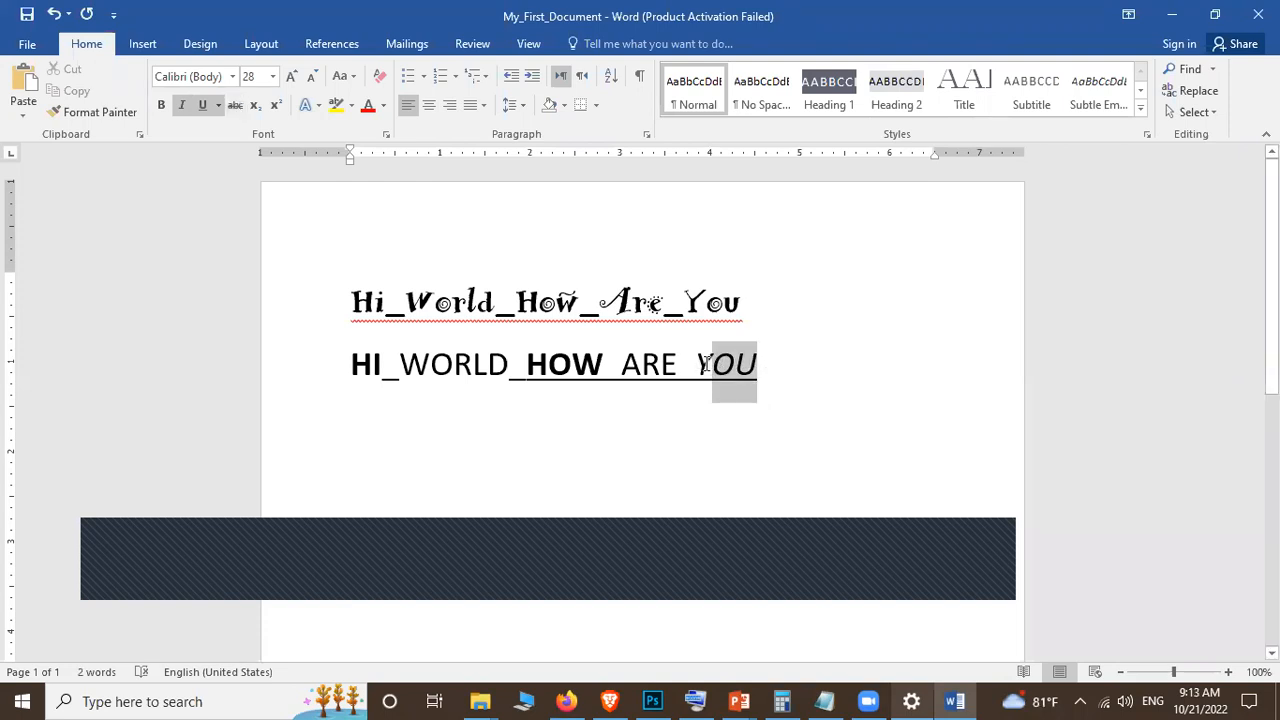
pyautogui.click(236, 105)
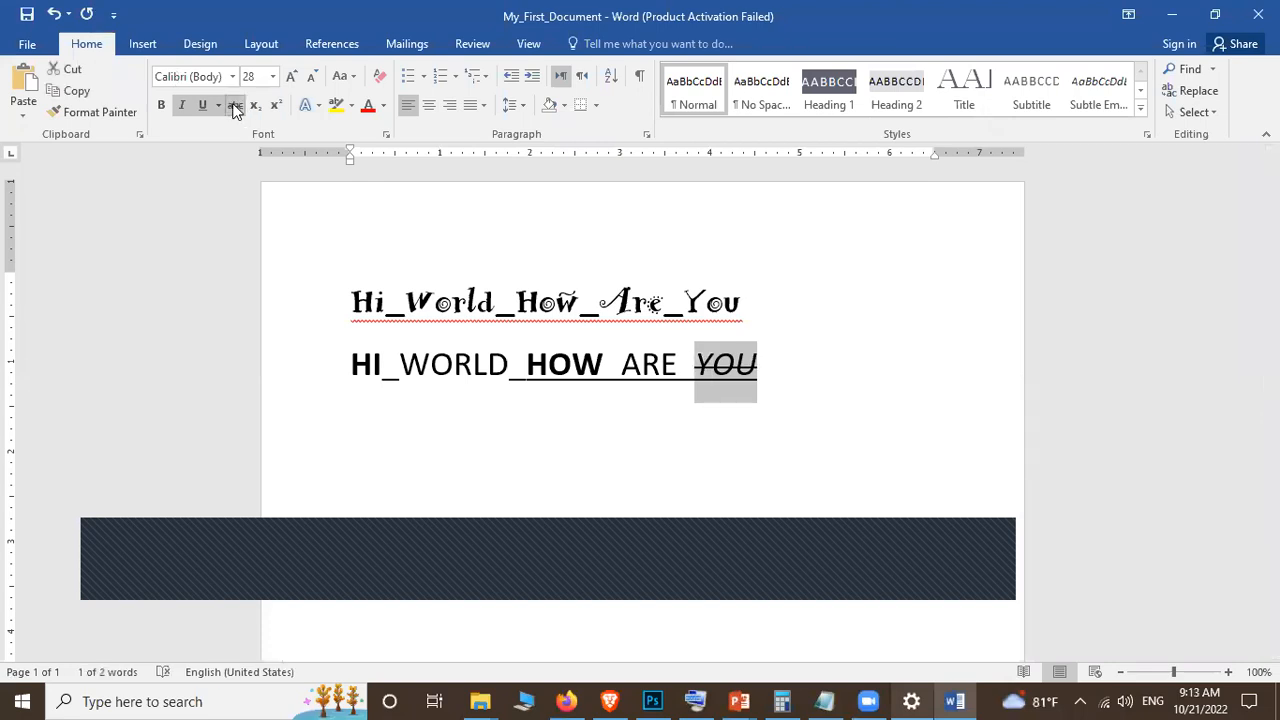
pyautogui.click(236, 103)
pyautogui.click(457, 197)
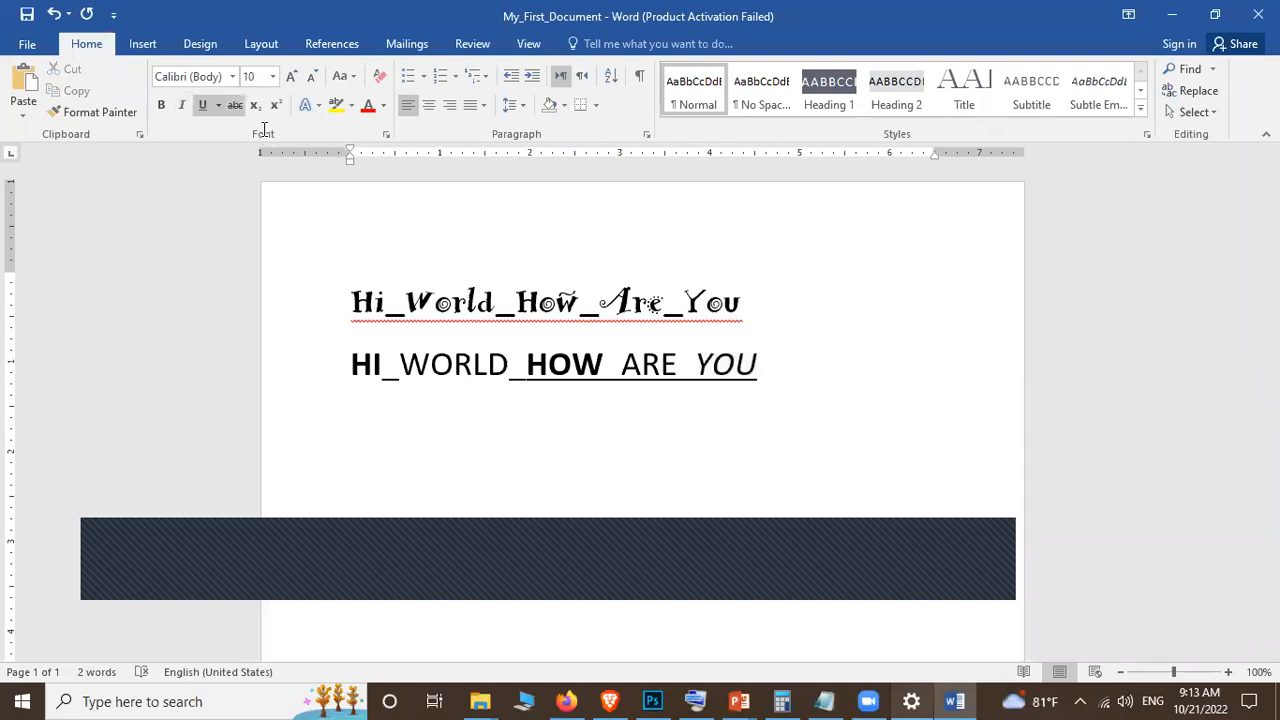
# Step: Format the word "YOU" in the second line as subscript, then return it to normal text
pyautogui.moveTo(760, 368); pyautogui.dragTo(695, 366)
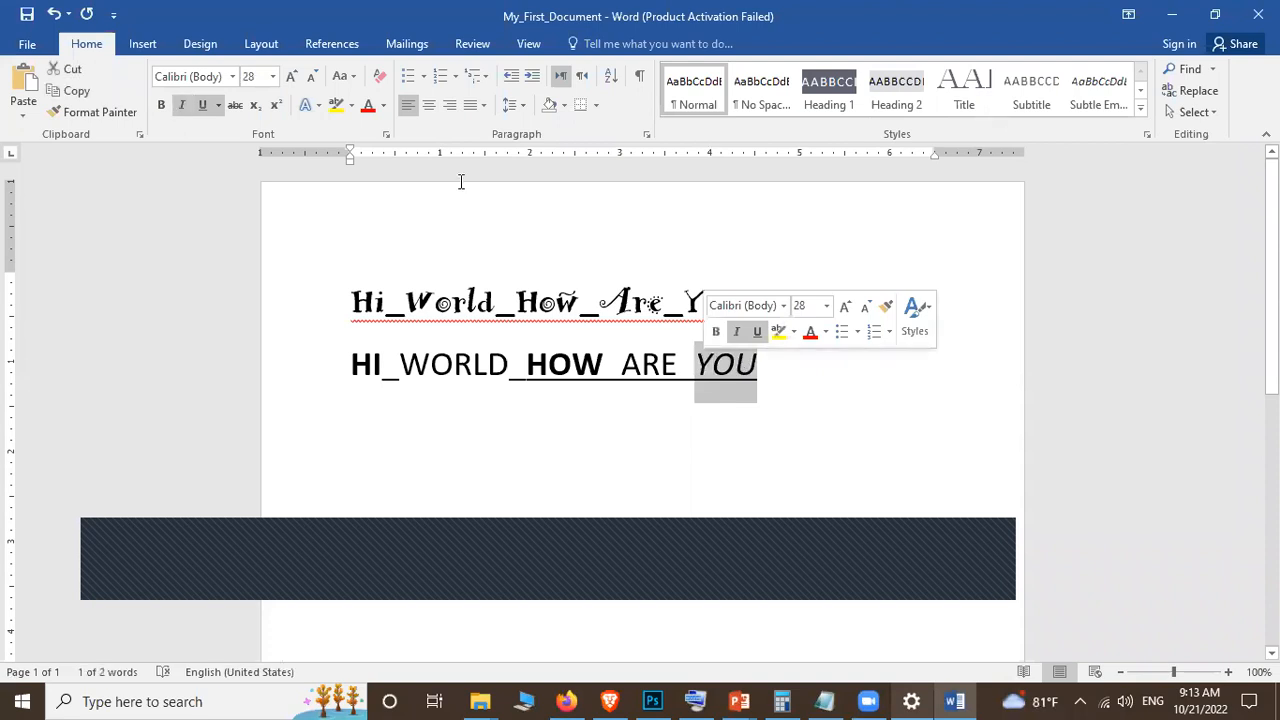
pyautogui.click(746, 366)
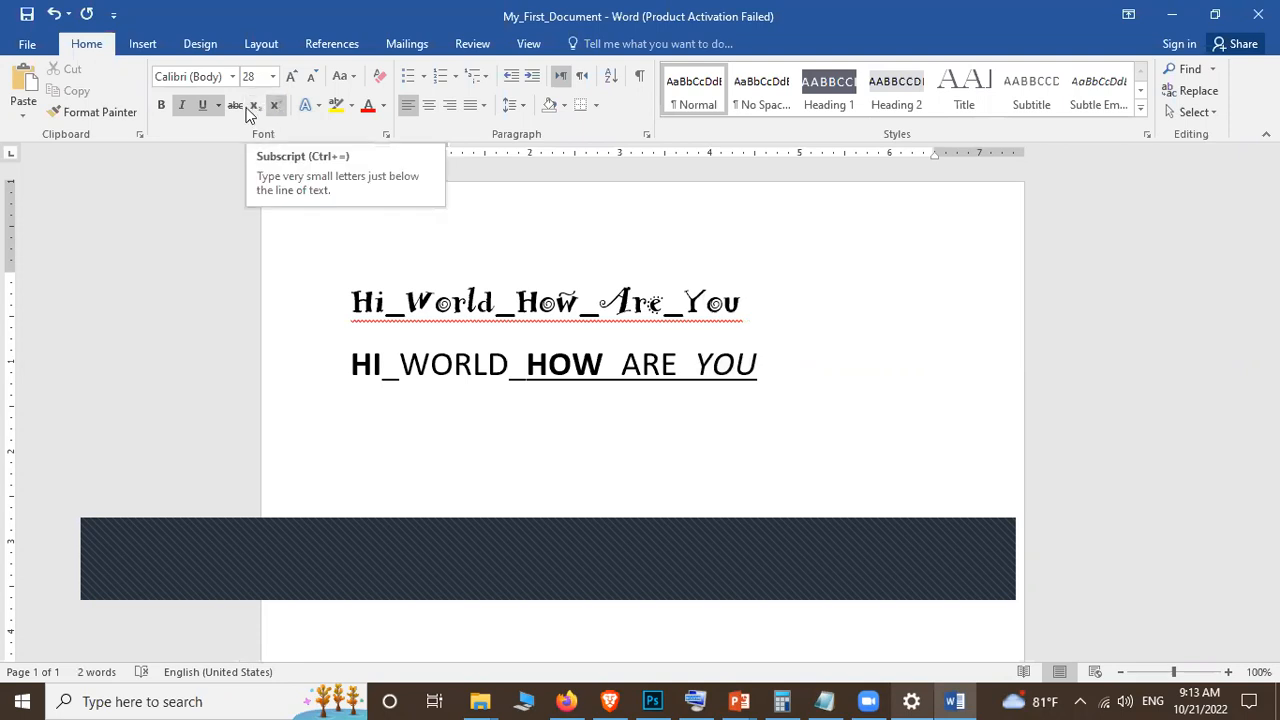
pyautogui.click(254, 106)
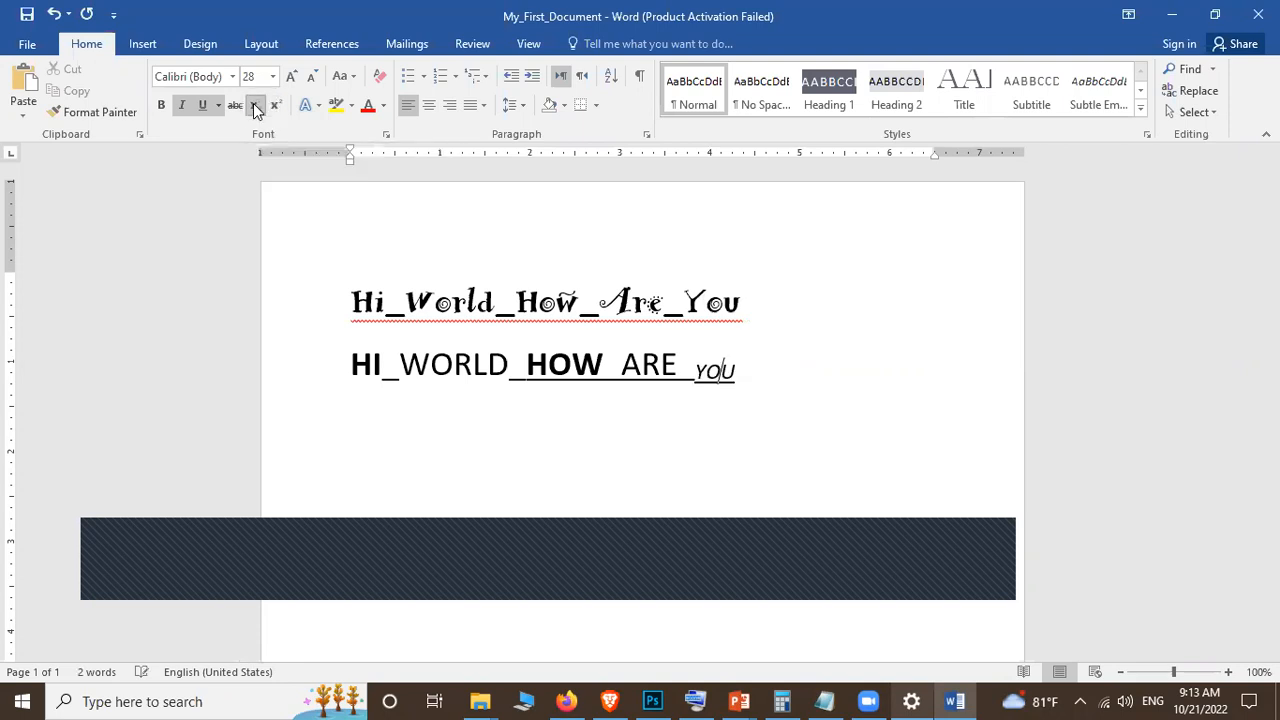
pyautogui.click(254, 108)
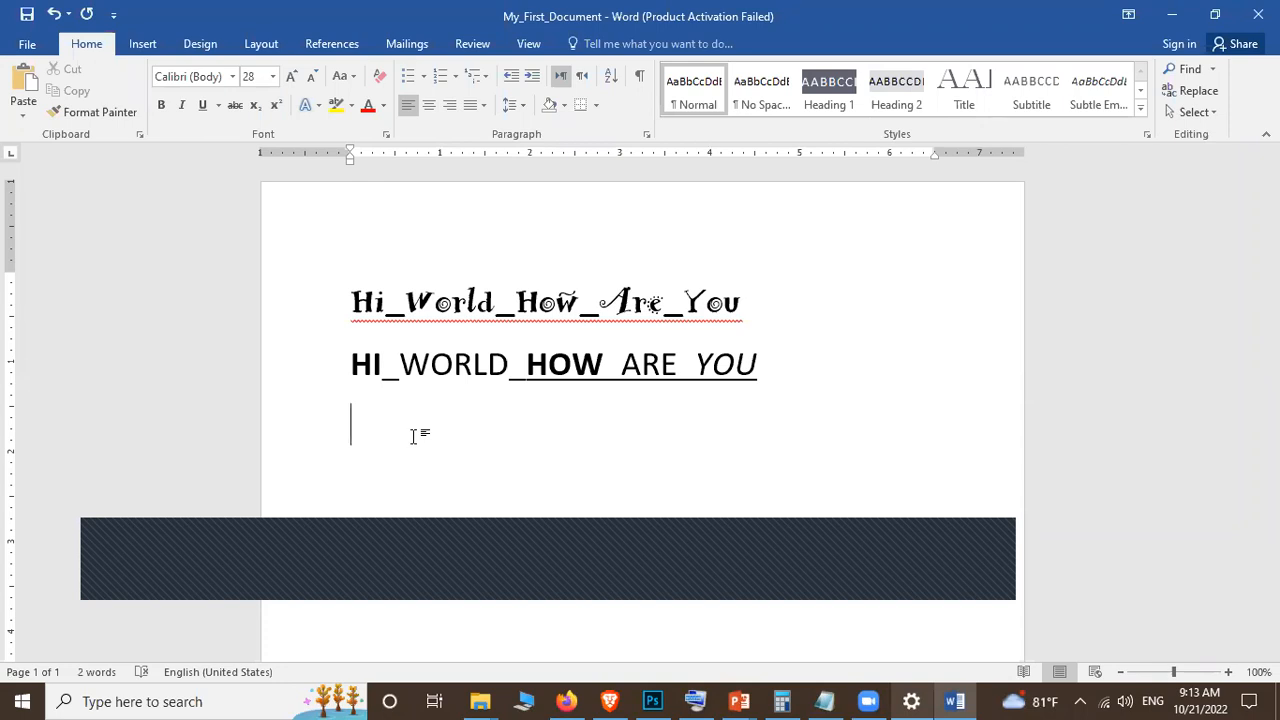
# Step: Enter "1st" on the line below "HI_WORLD_HOW_ARE_YOU" and format its "st" as subscript
pyautogui.write('1st')
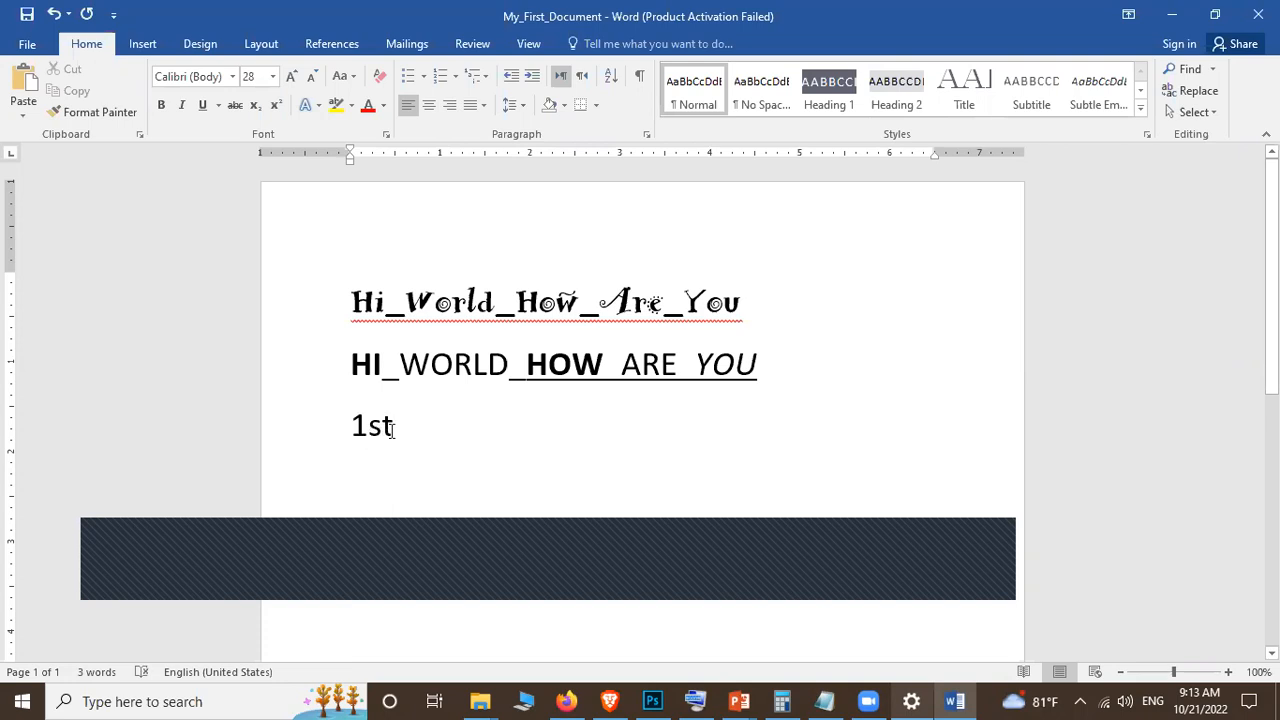
pyautogui.hotkey('shift', 'Left')
pyautogui.hotkey('shift', 'Left')
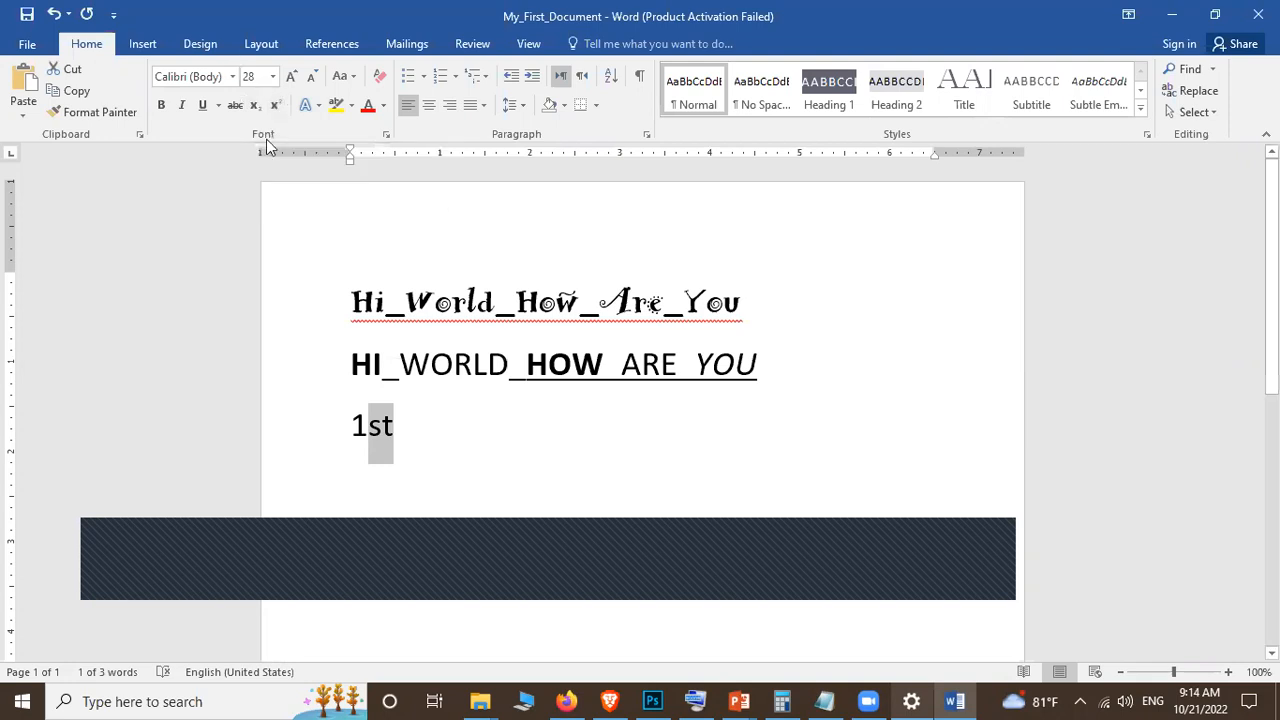
pyautogui.click(255, 106)
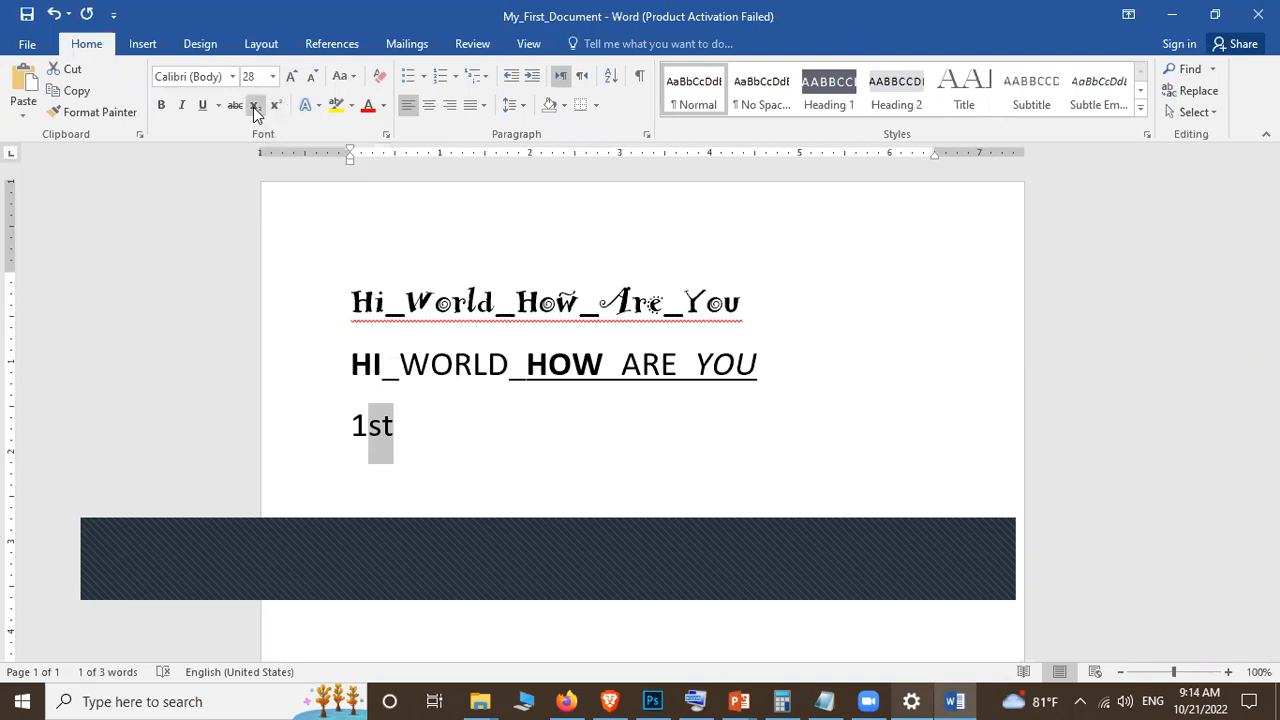
pyautogui.click(408, 456)
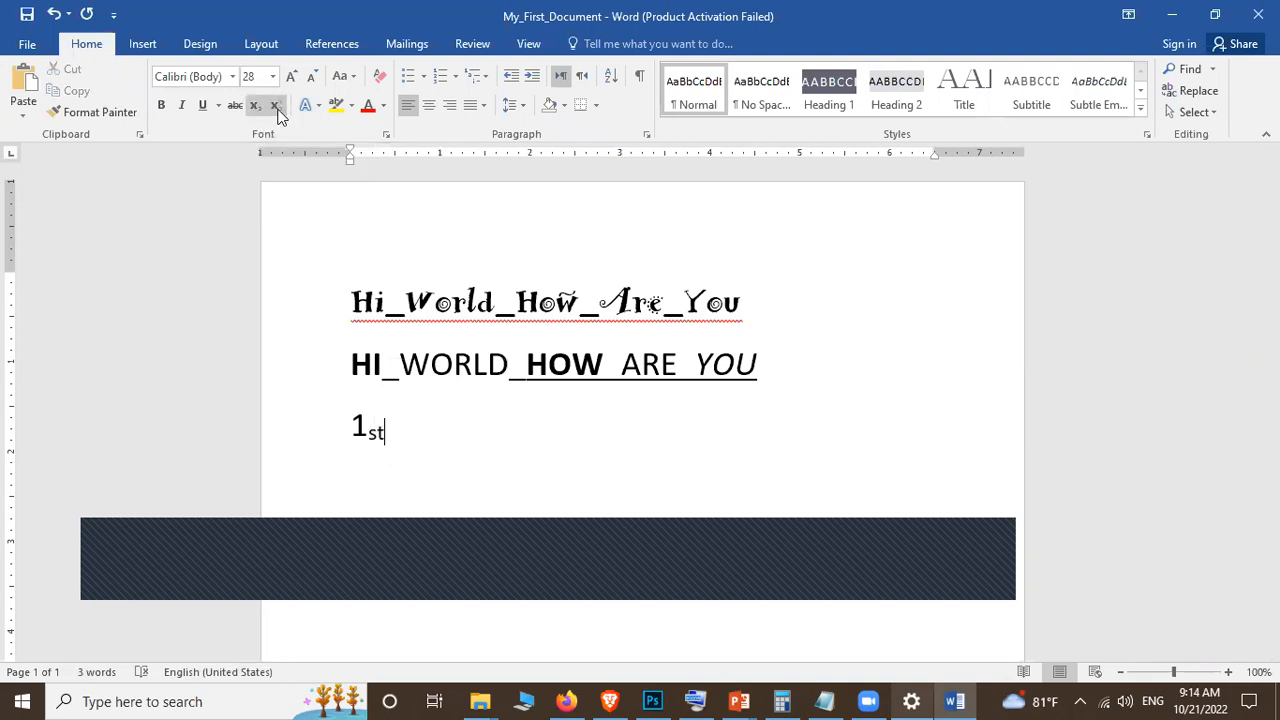
# Step: Change the "st" of "1st" in the third line to superscript
pyautogui.moveTo(386, 449); pyautogui.dragTo(367, 445)
pyautogui.hotkey('ctrl', 'shift', '=')
pyautogui.click(417, 432)
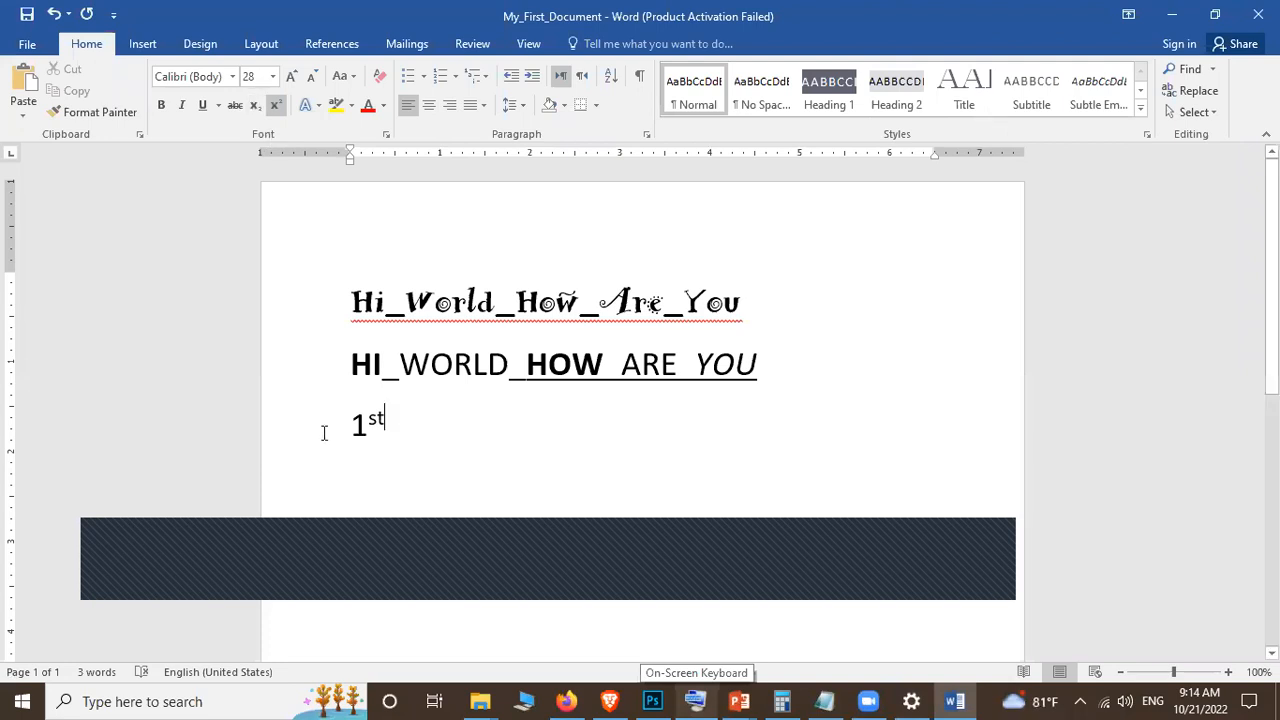
# Step: Replace "1st" in the third line with "52" and format the 2 as superscript to show five squared
pyautogui.click(332, 437)
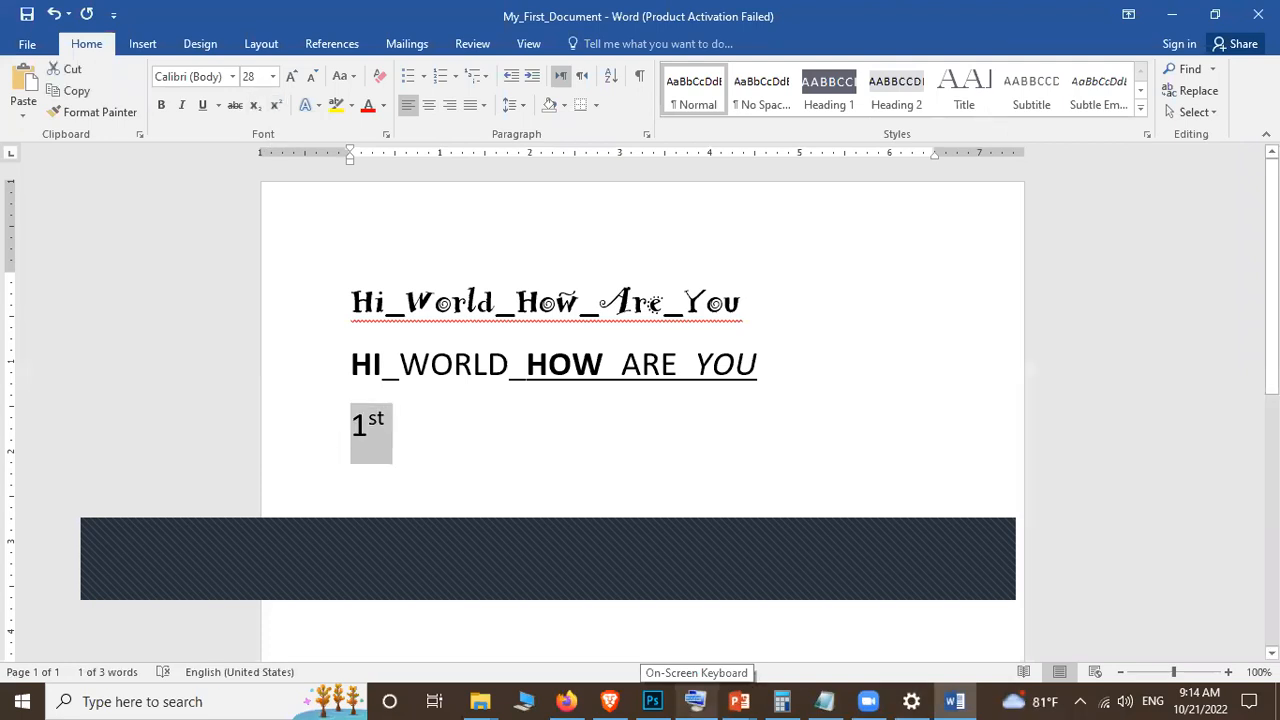
pyautogui.write('5')
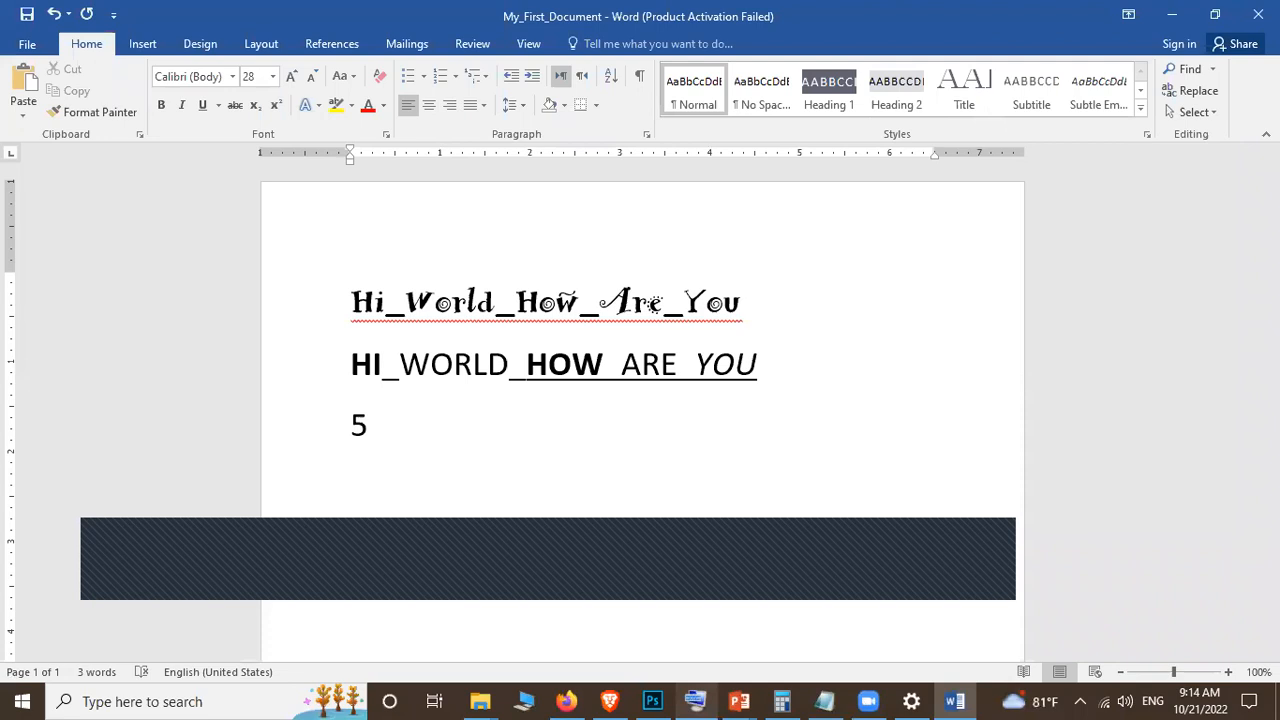
pyautogui.write('2')
pyautogui.hotkey('shift', 'Left')
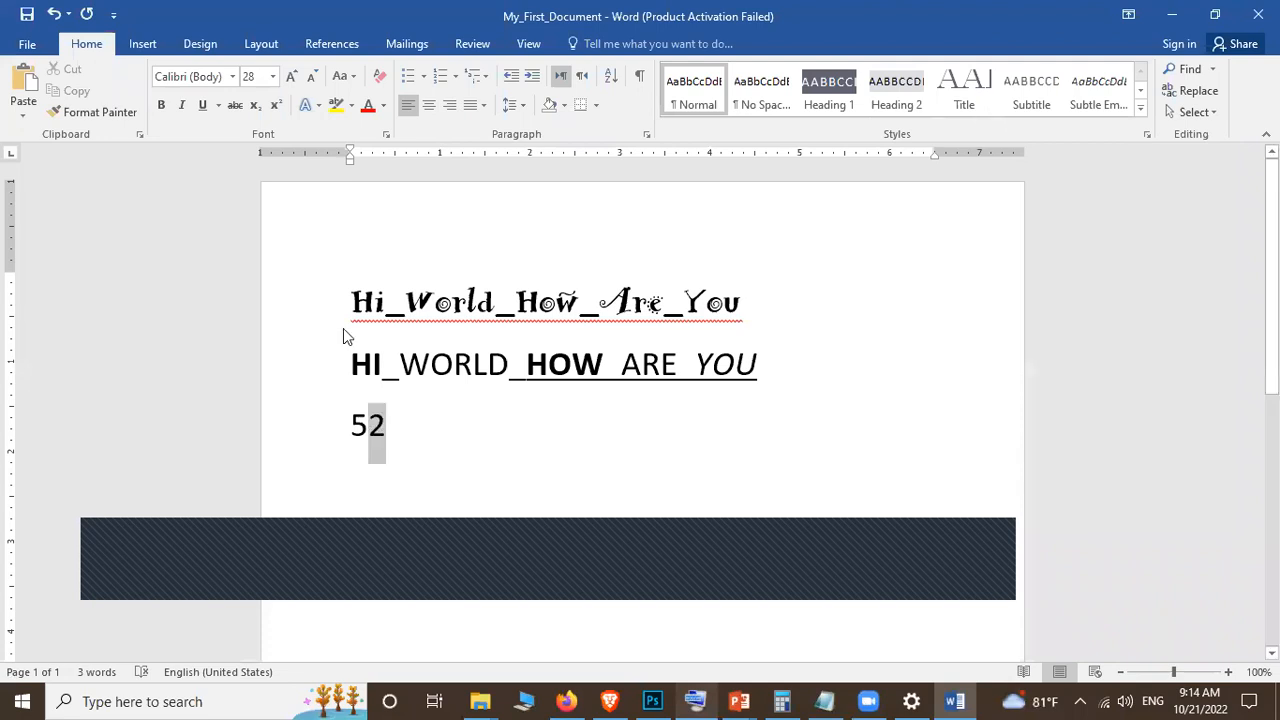
pyautogui.click(258, 106)
pyautogui.click(281, 107)
pyautogui.click(398, 444)
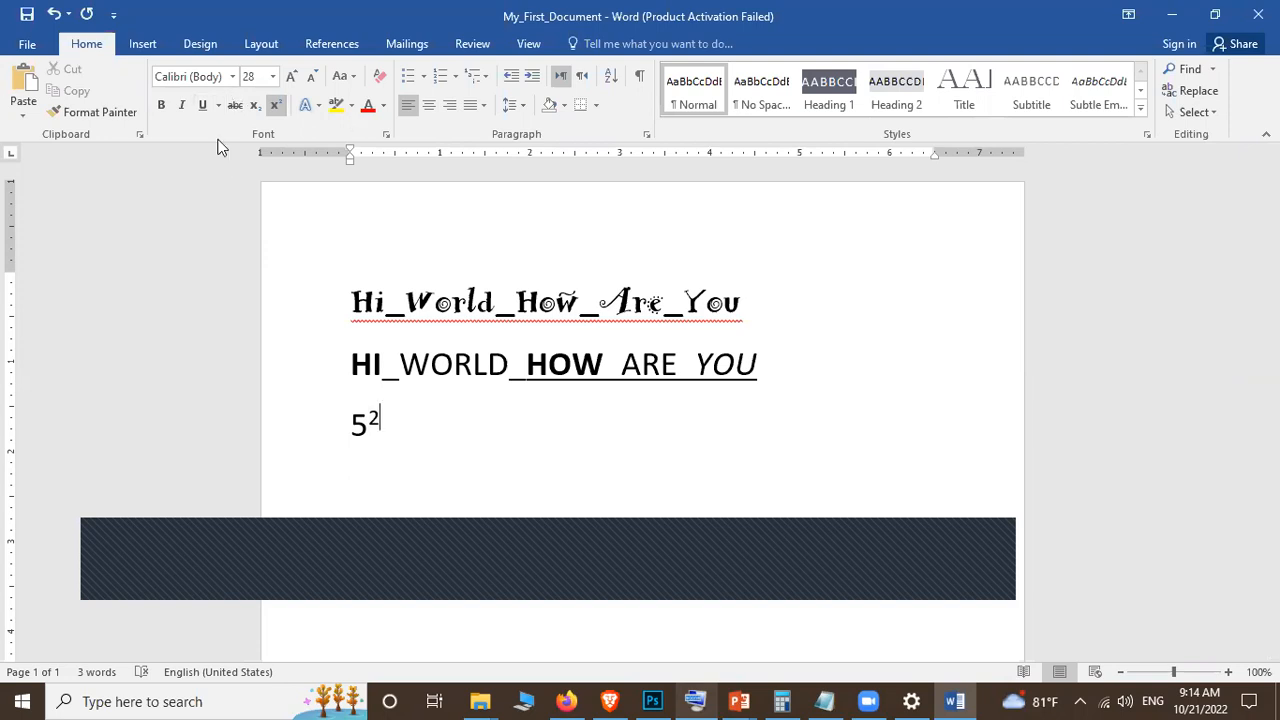
pyautogui.click(95, 112)
pyautogui.tripleClick(328, 314)
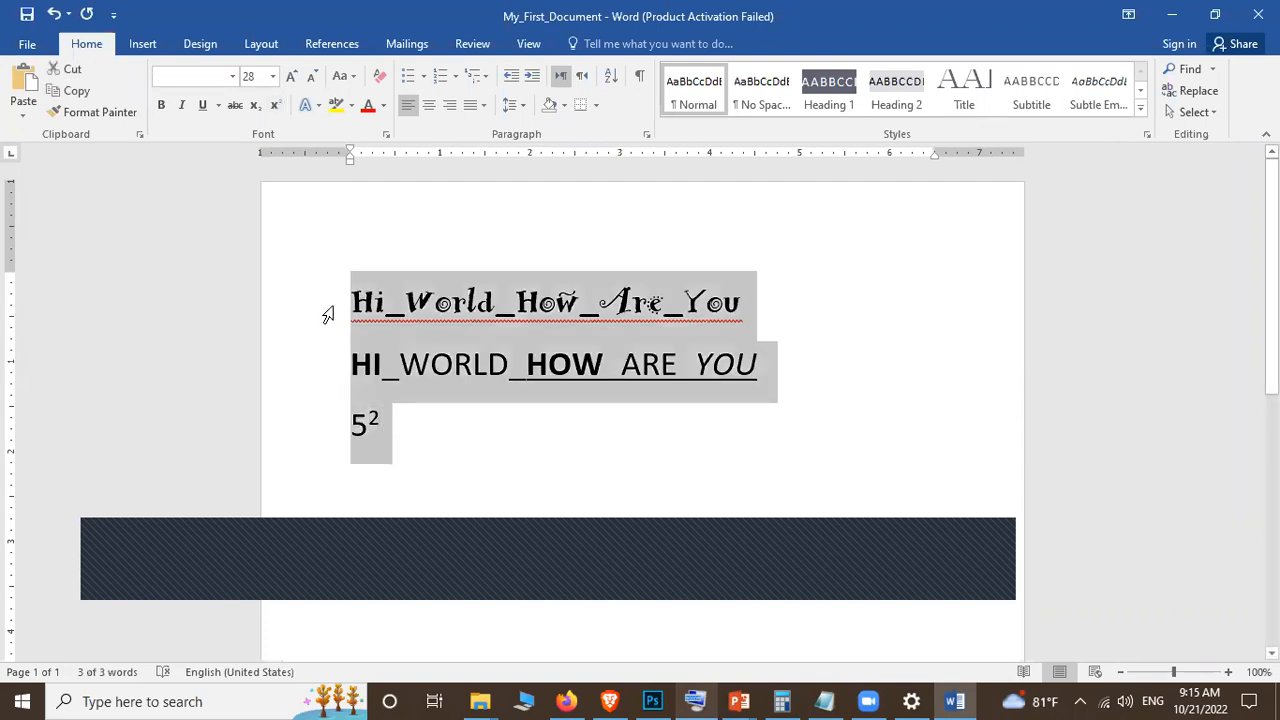
pyautogui.press('Delete')
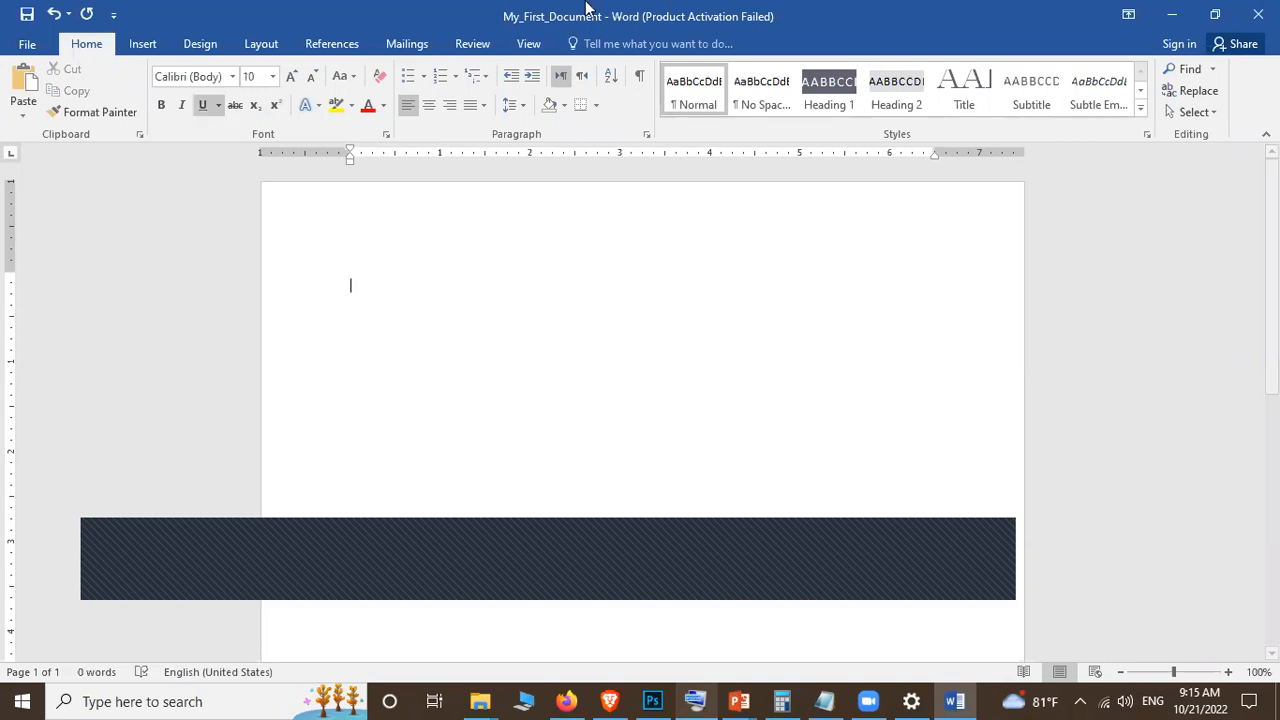
pyautogui.hotkey('ctrl', 'z')
pyautogui.click(398, 416)
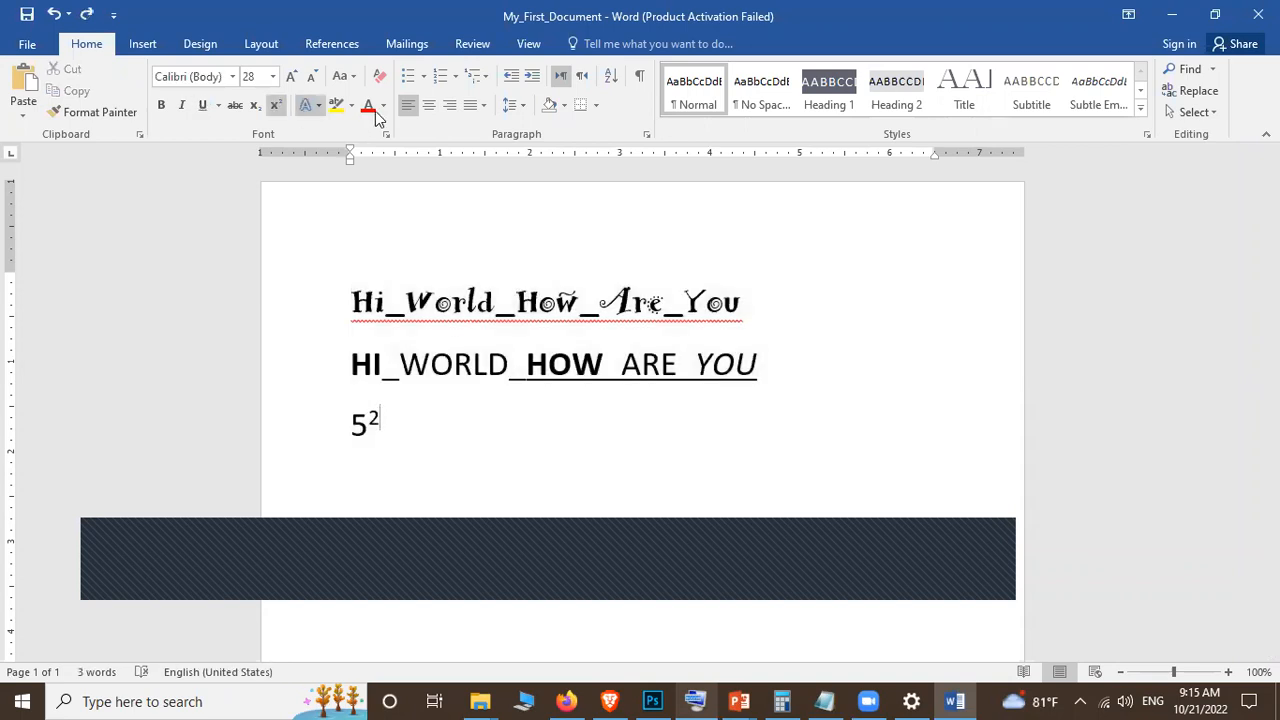
pyautogui.click(255, 105)
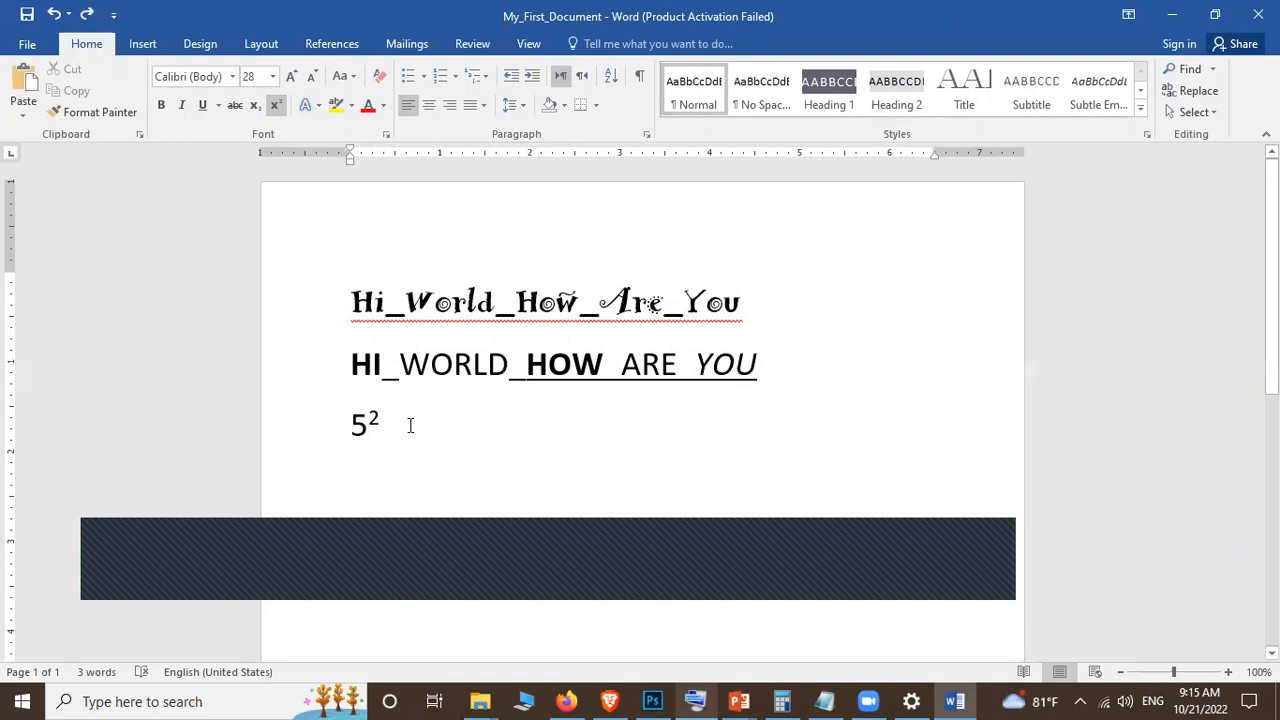
pyautogui.click(337, 428)
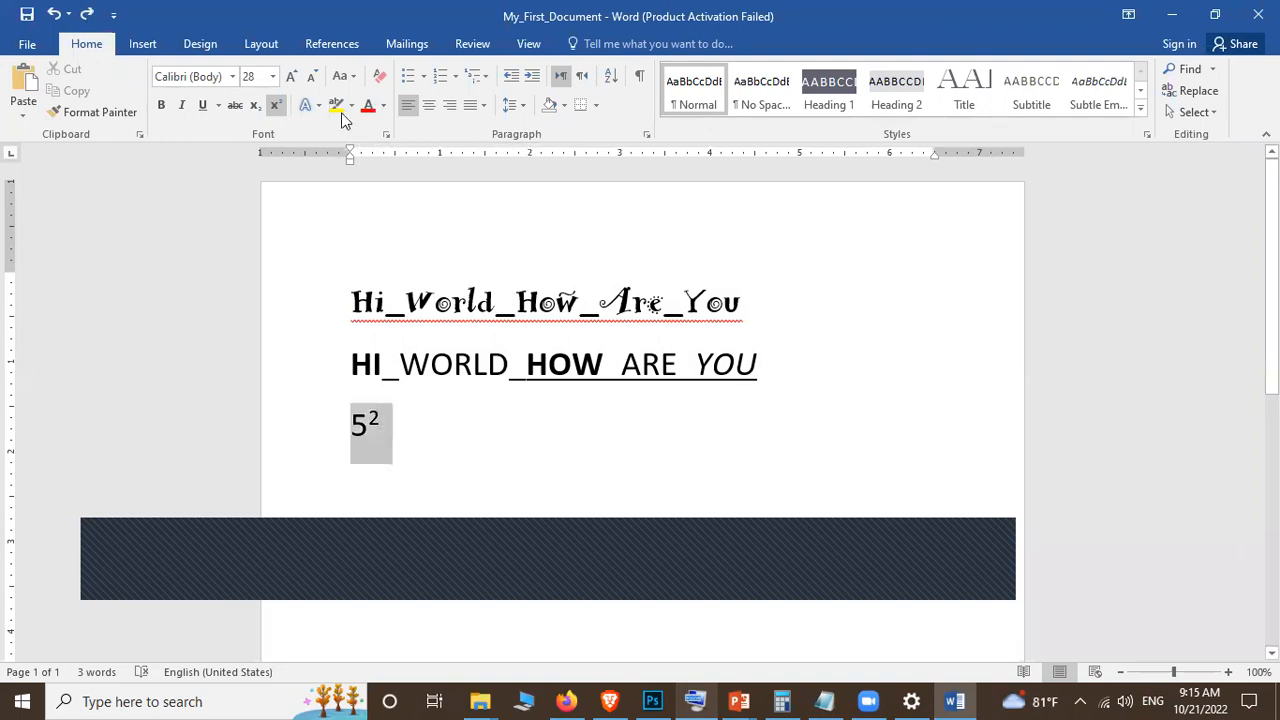
pyautogui.click(419, 428)
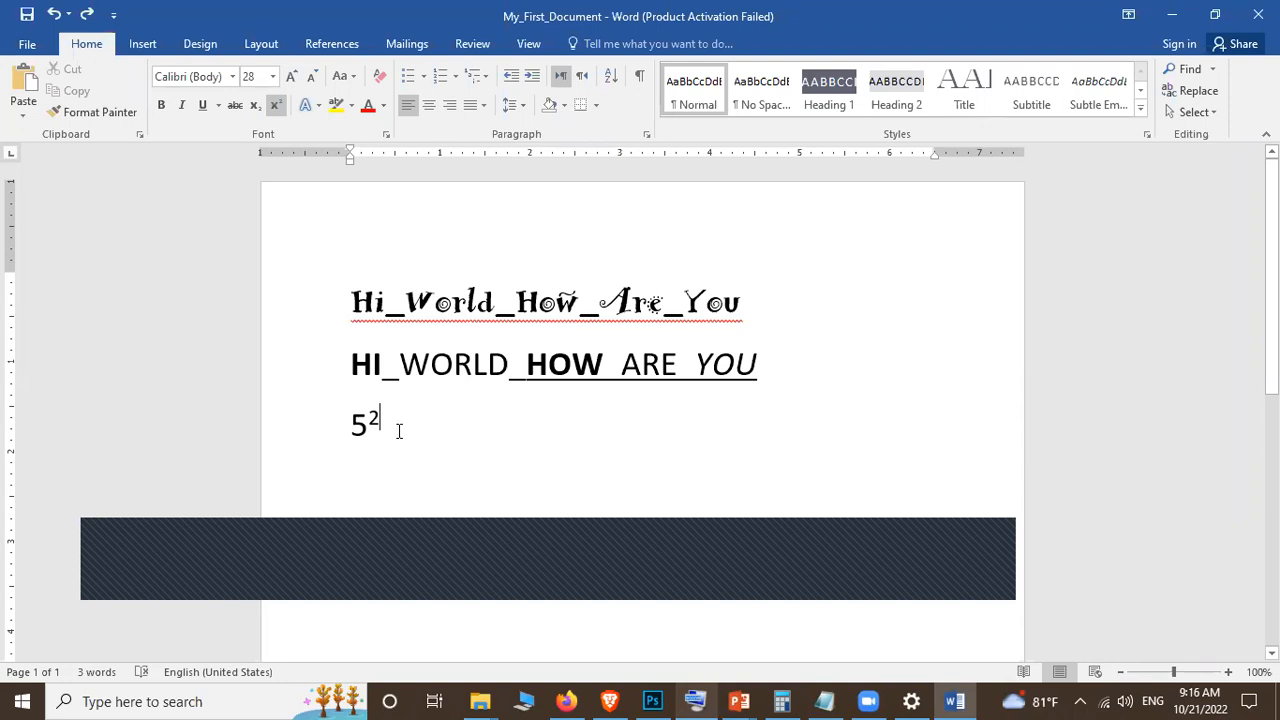
# Step: Delete all three lines of text from the document
pyautogui.moveTo(383, 422); pyautogui.dragTo(342, 368)
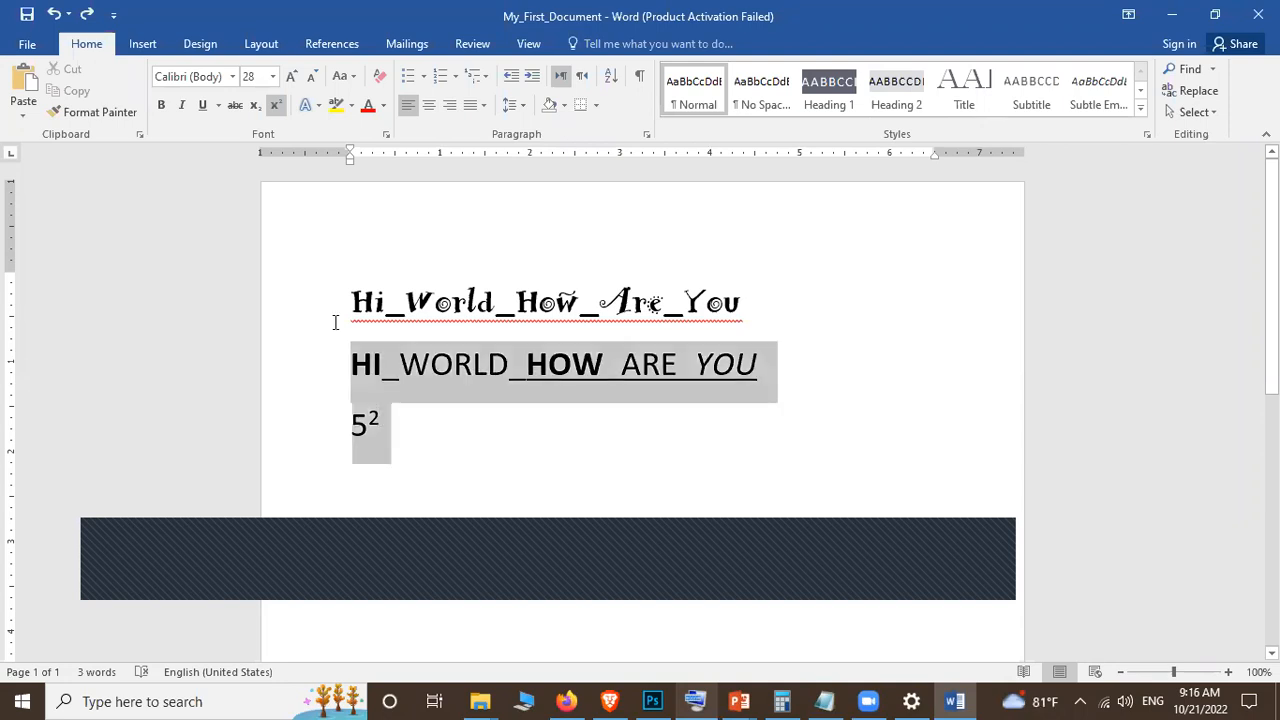
pyautogui.keyDown('shift'); pyautogui.click(341, 309); pyautogui.keyUp('shift')
pyautogui.press('Delete')
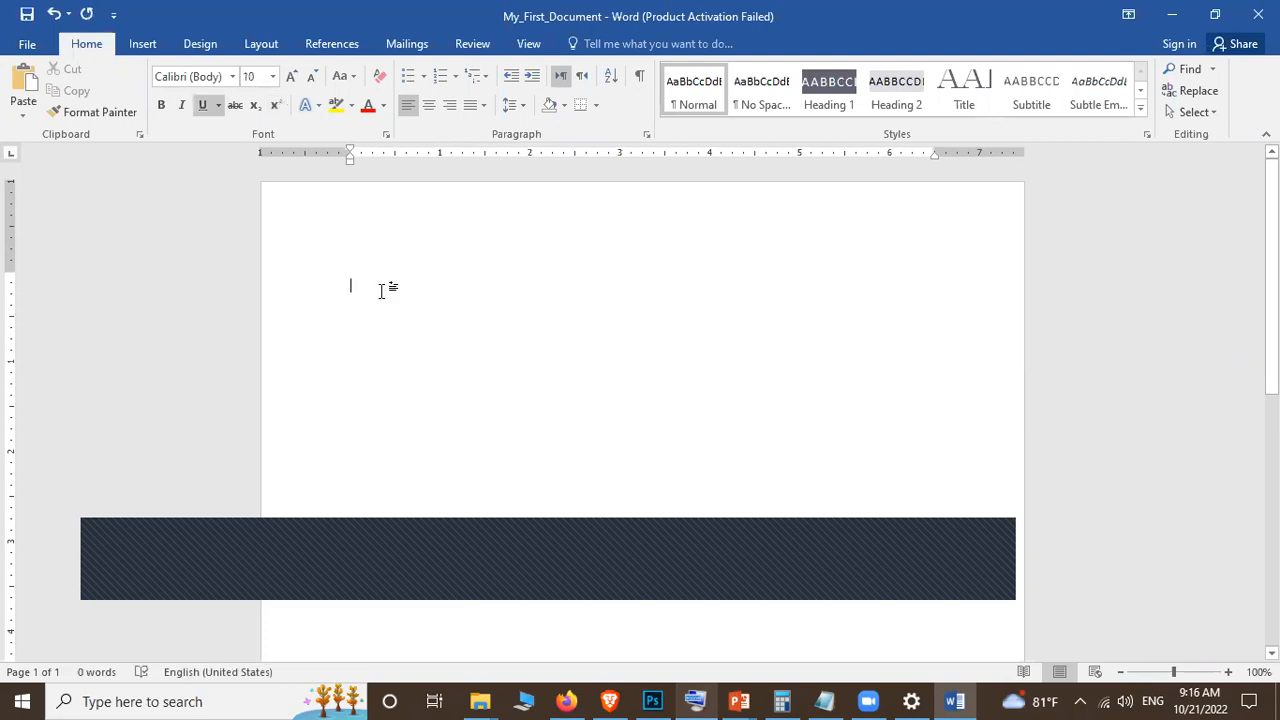
# Step: Enter the text "MS OFFICE" on the empty first line, using the On-Screen Keyboard for the space and corrections
pyautogui.write('MS')
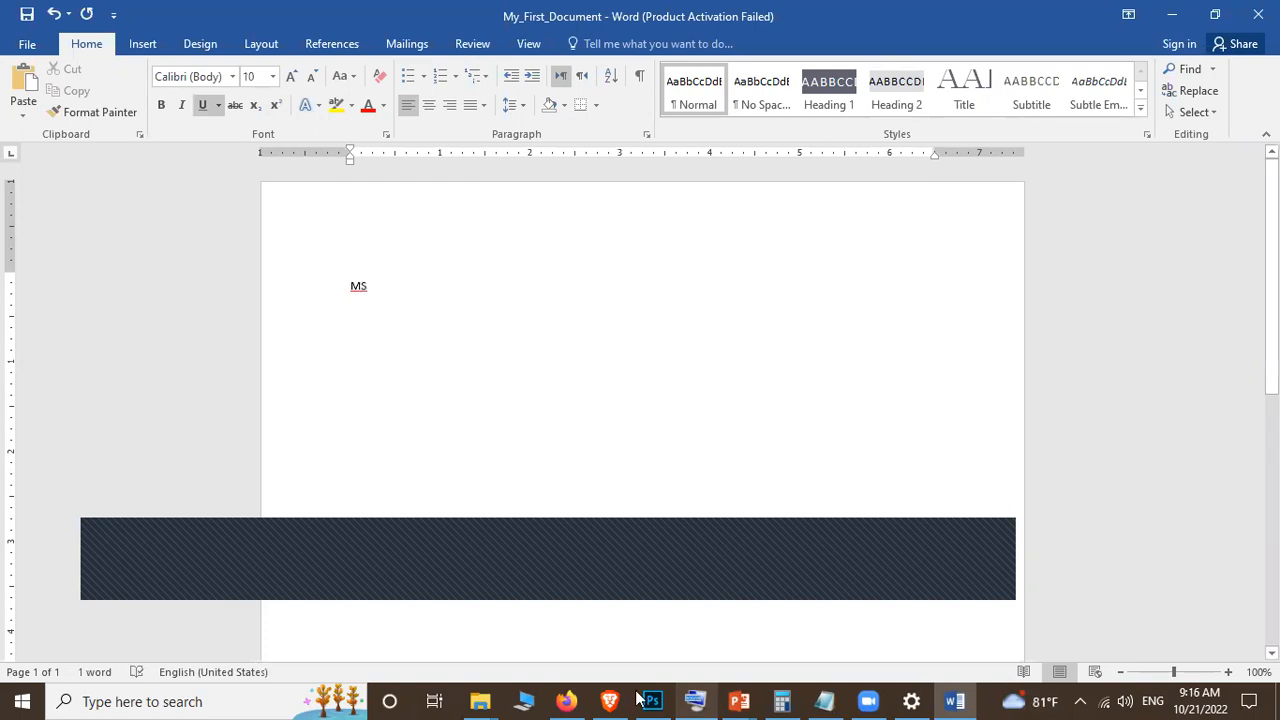
pyautogui.click(700, 693)
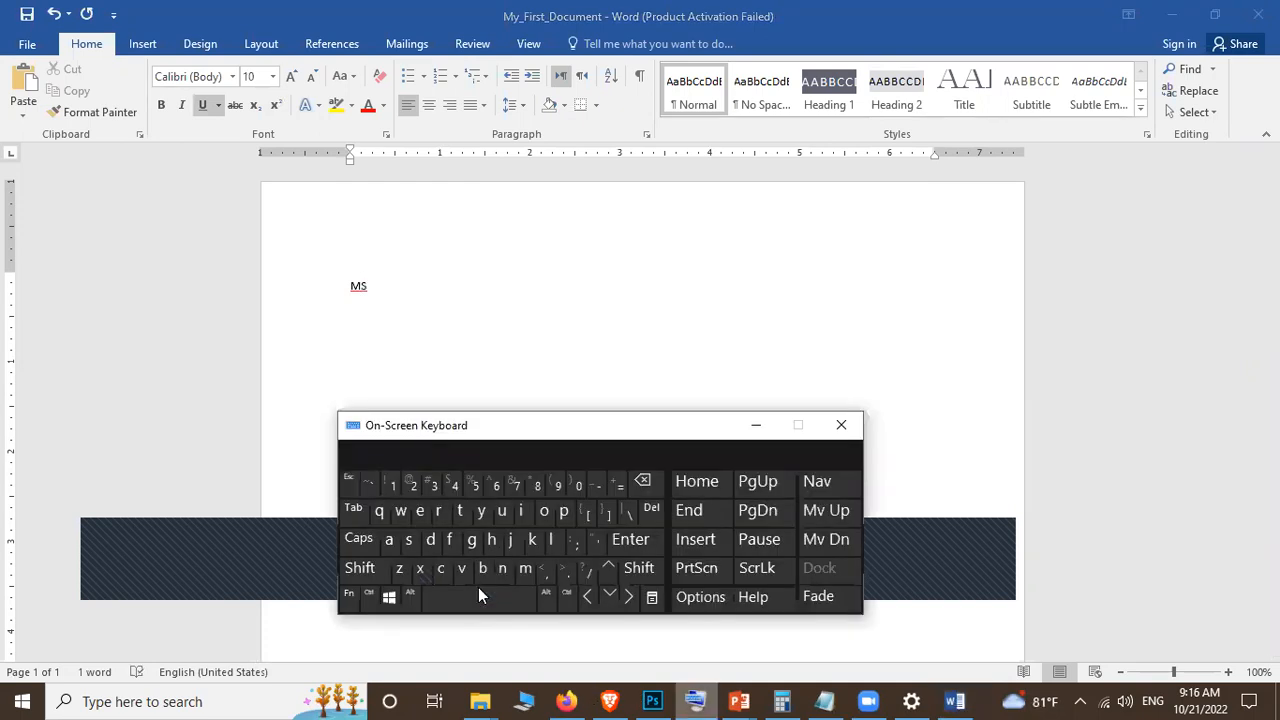
pyautogui.click(401, 301)
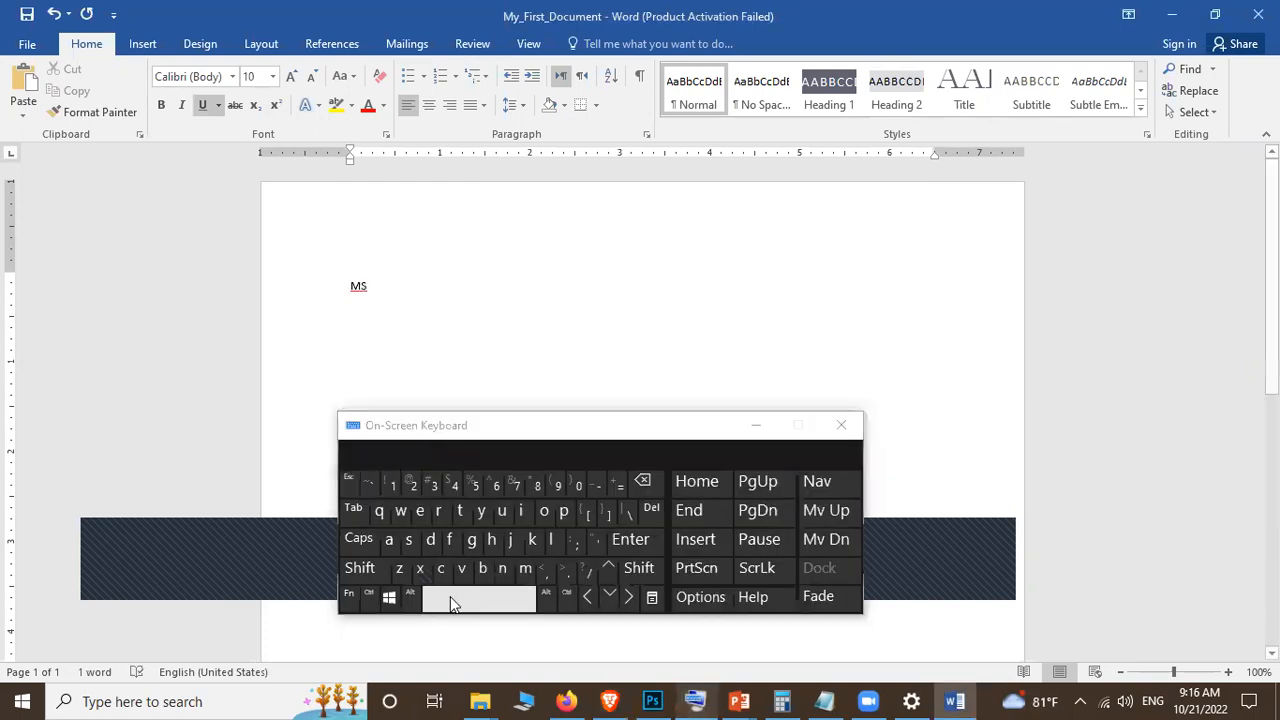
pyautogui.write('OFF')
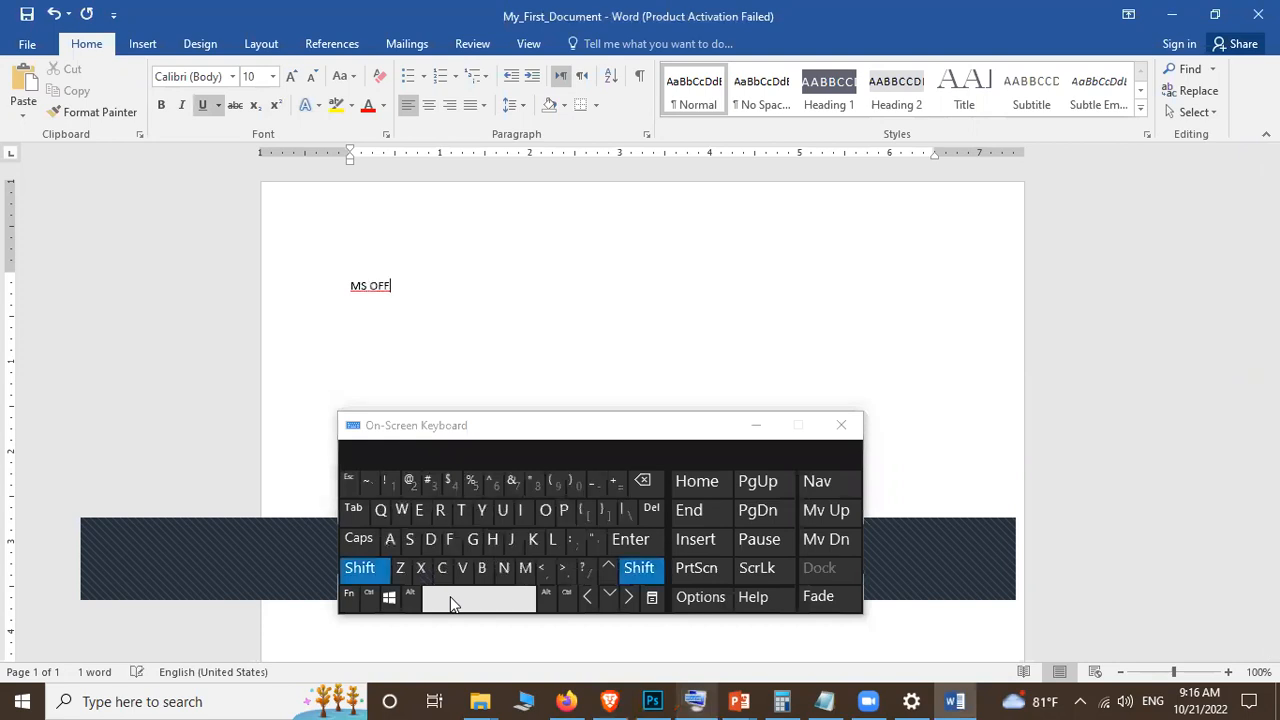
pyautogui.write('U')
pyautogui.click(643, 482)
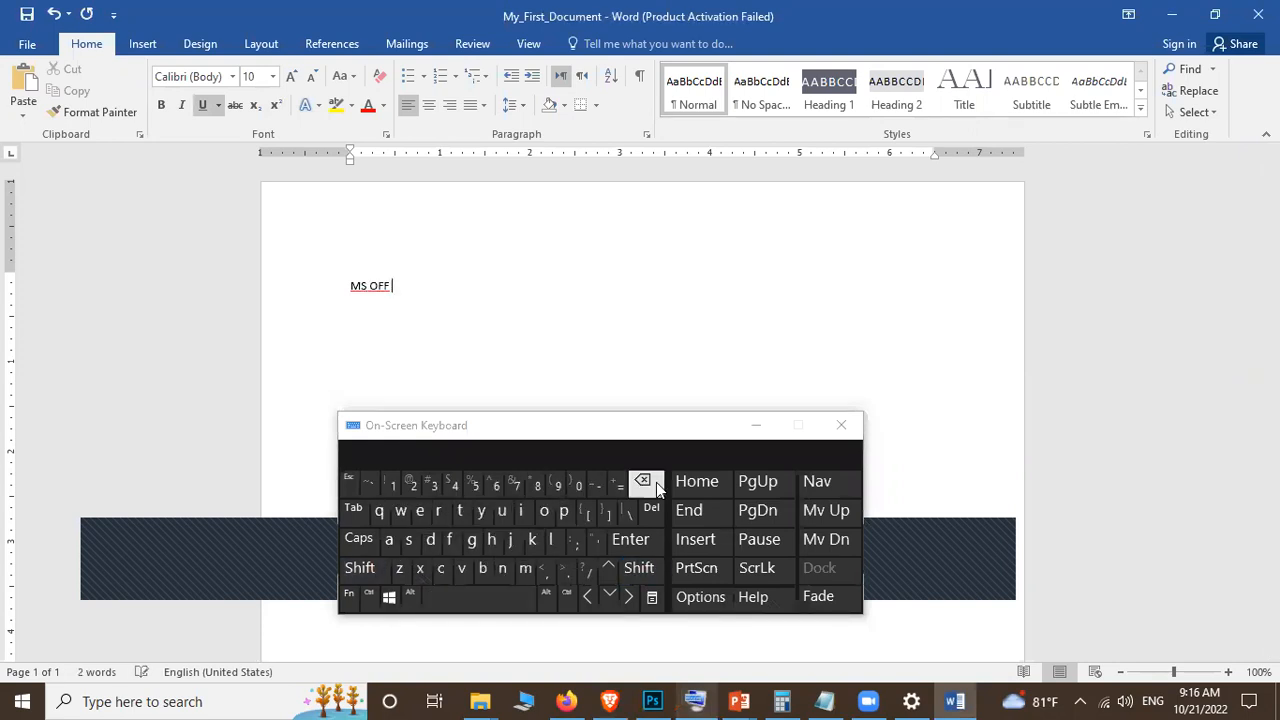
pyautogui.press('shift')
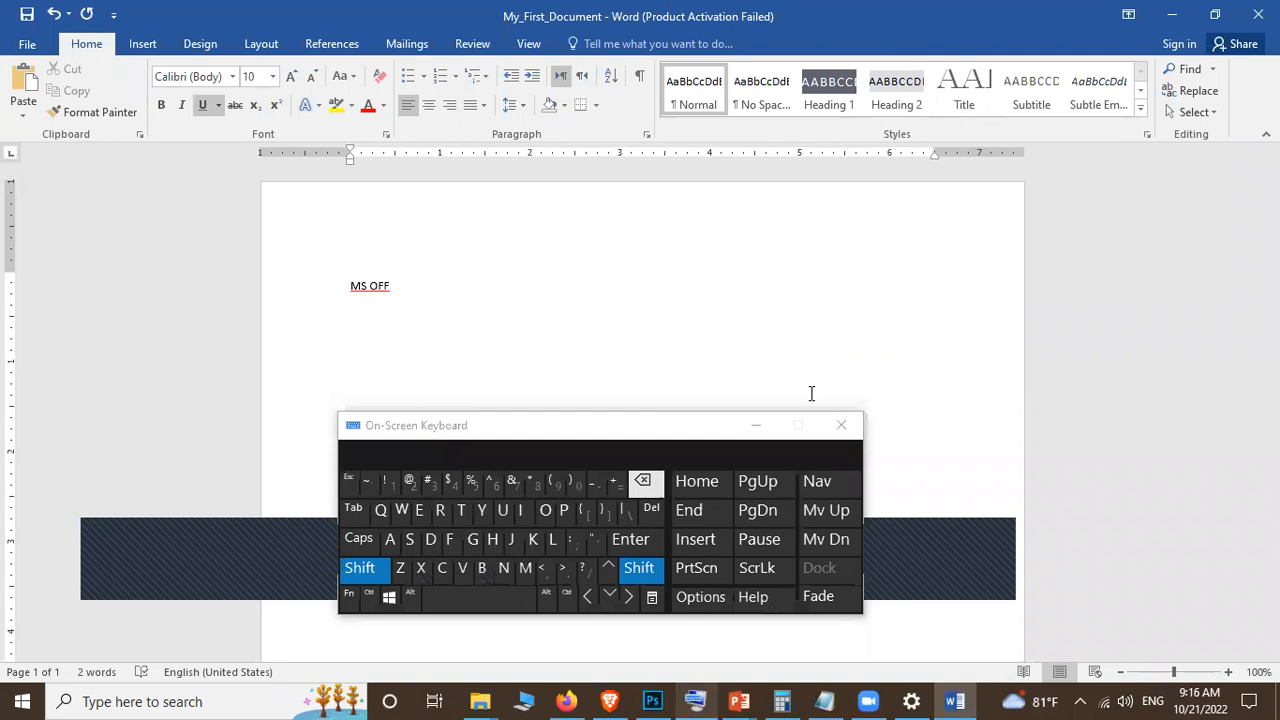
pyautogui.write('ICE')
pyautogui.click(756, 425)
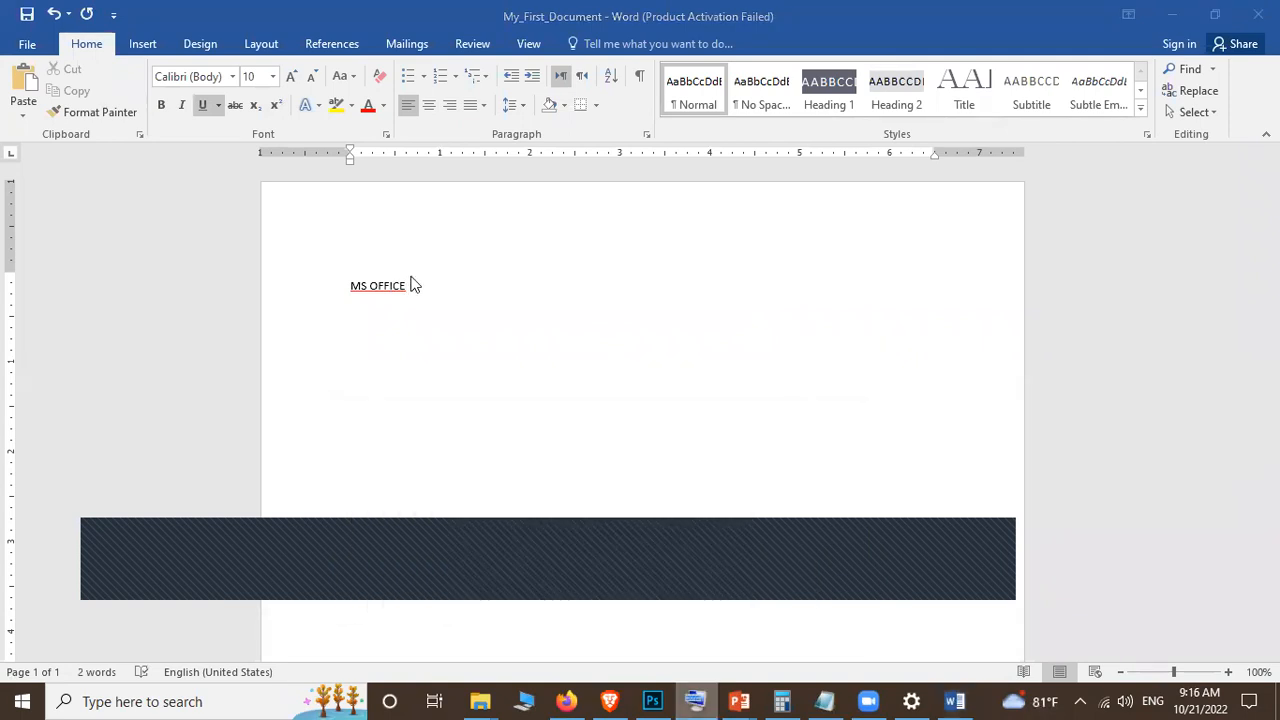
# Step: Set the font of "MS OFFICE" to Times New Roman and make it bold
pyautogui.click(410, 286)
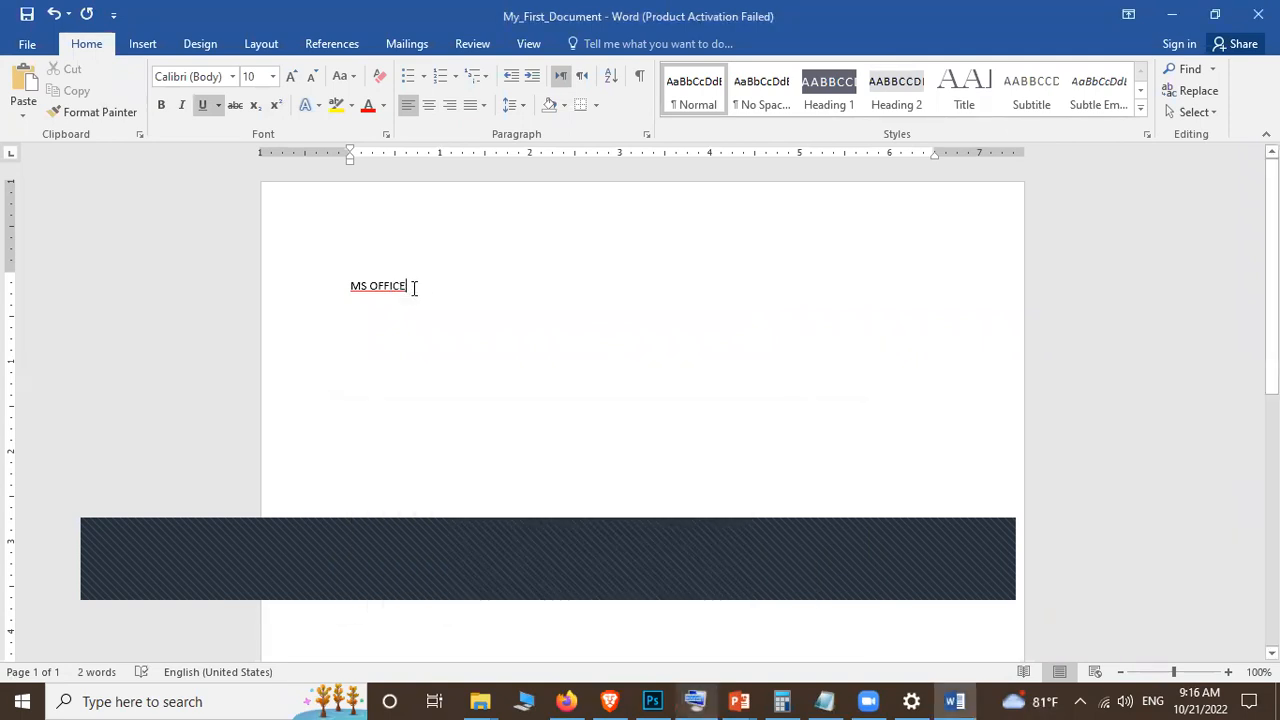
pyautogui.moveTo(409, 286); pyautogui.dragTo(334, 290)
pyautogui.click(407, 285)
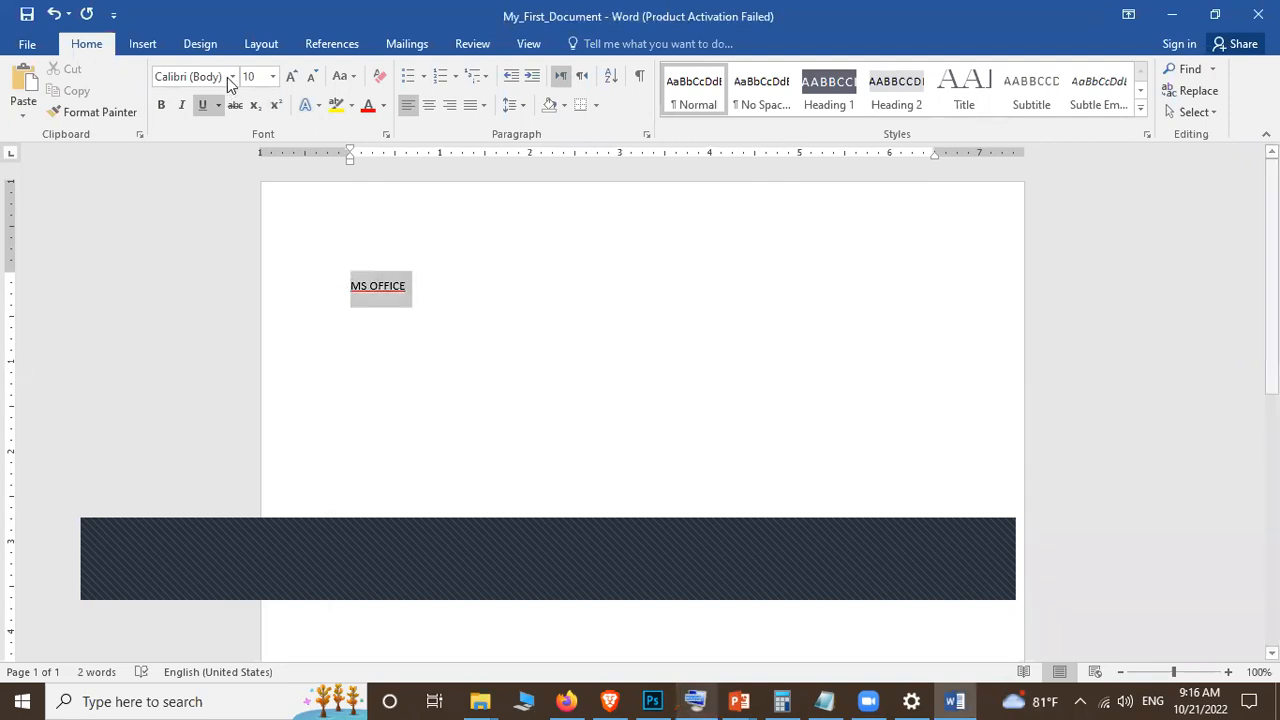
pyautogui.click(232, 78)
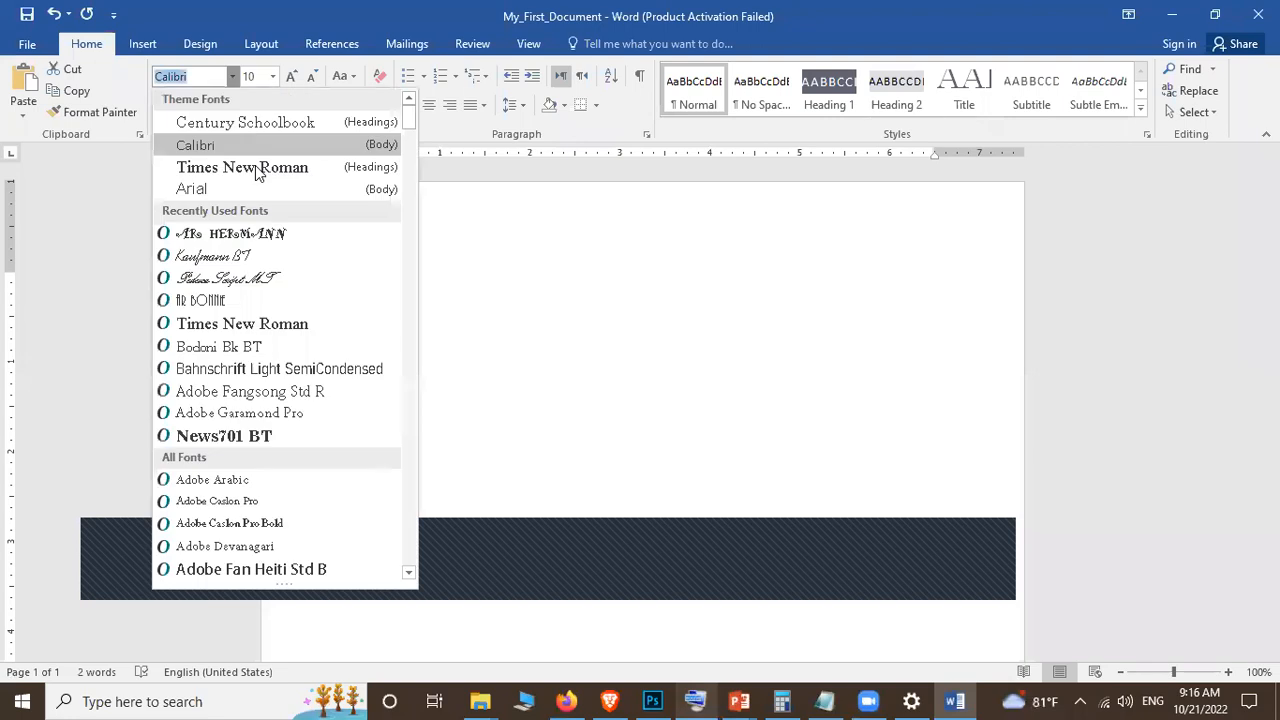
pyautogui.click(277, 325)
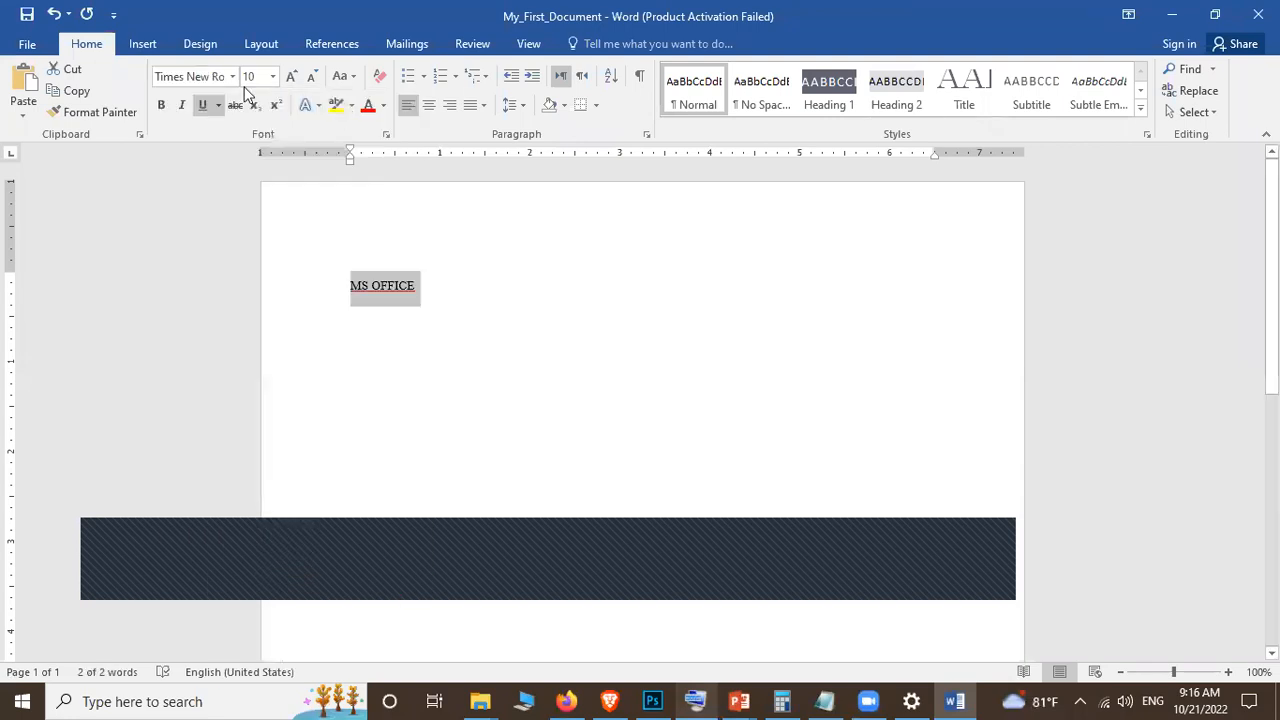
pyautogui.click(162, 106)
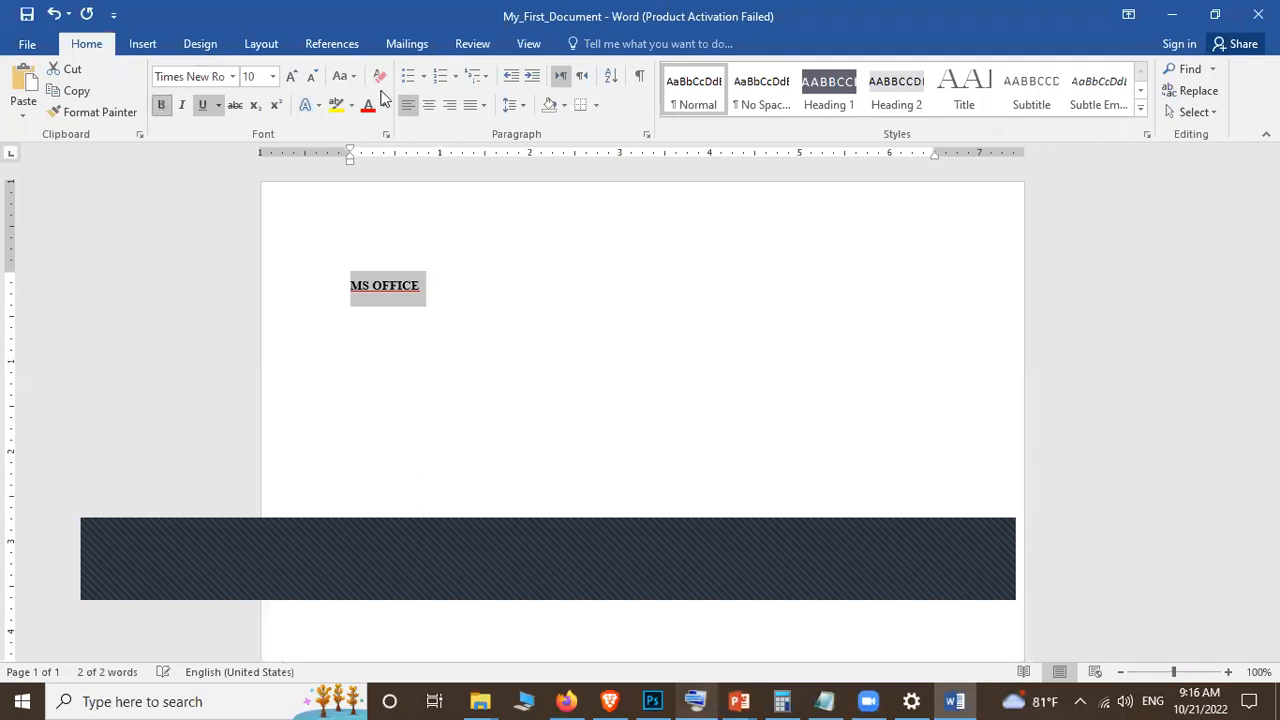
# Step: Increase the font size of "MS OFFICE" to 24
pyautogui.click(291, 80)
pyautogui.click(291, 80)
pyautogui.click(291, 80)
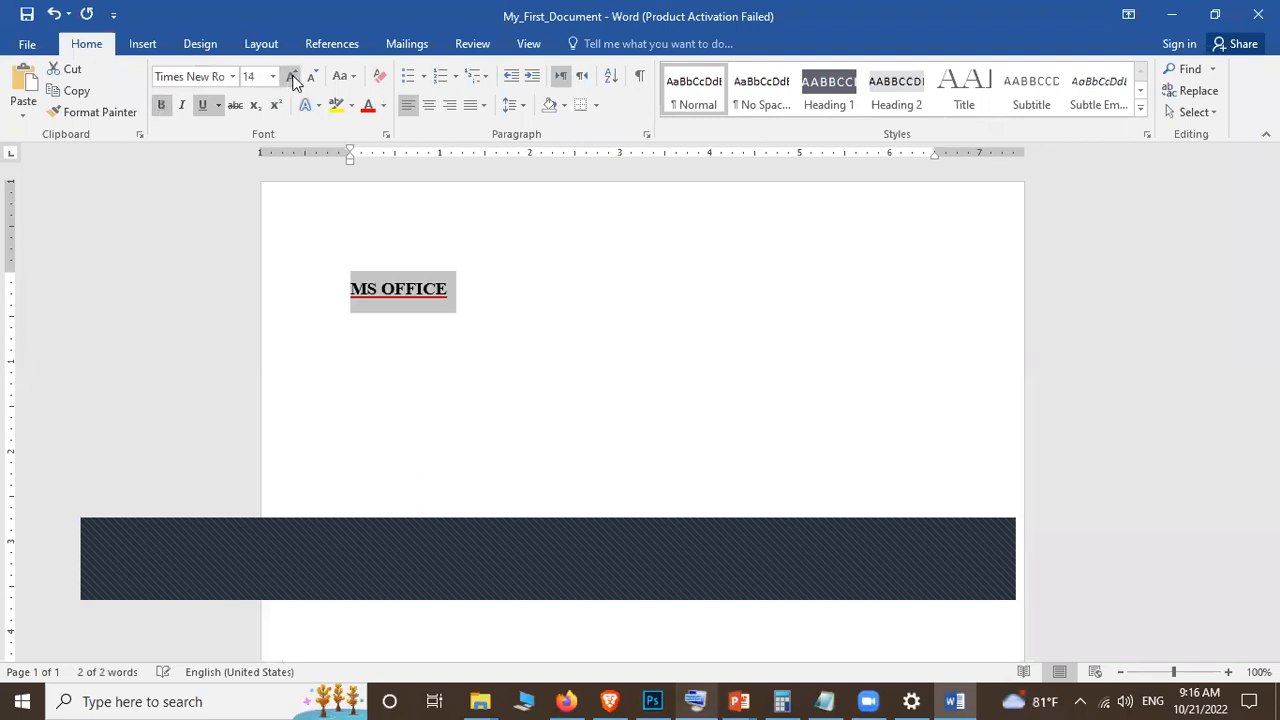
pyautogui.click(291, 80)
pyautogui.click(291, 80)
pyautogui.click(291, 80)
pyautogui.click(291, 80)
pyautogui.click(291, 80)
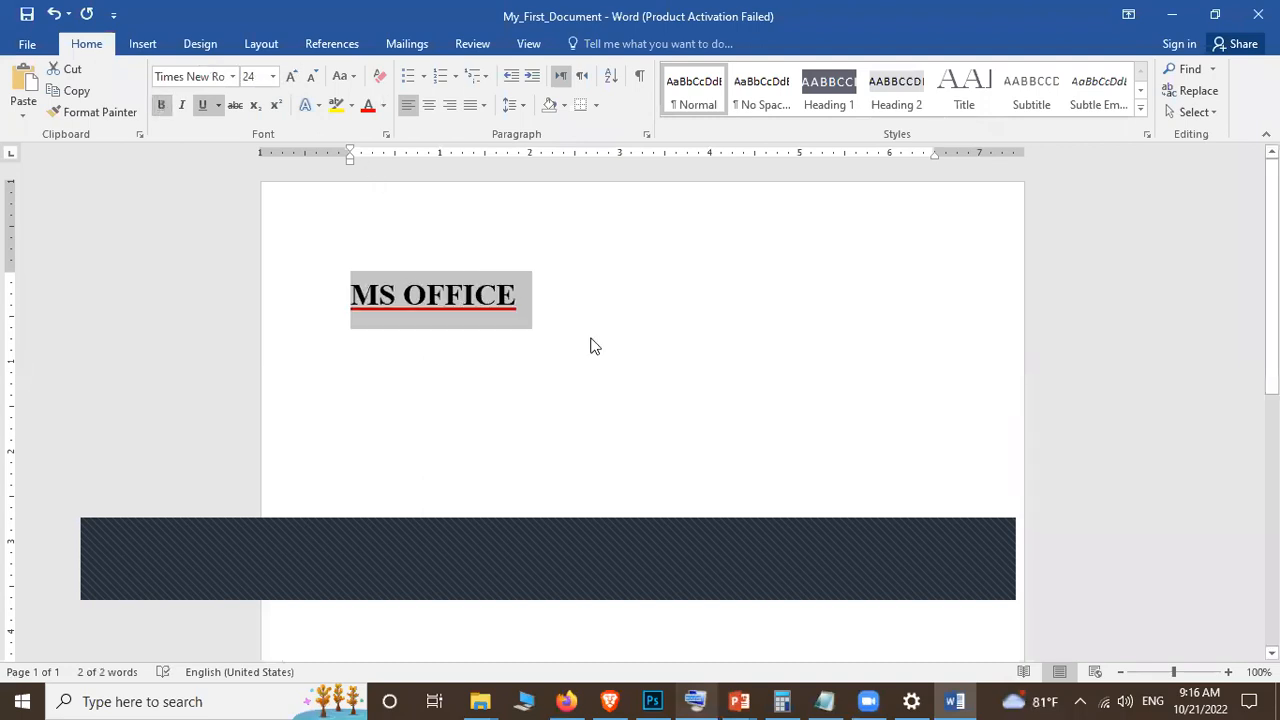
pyautogui.click(545, 277)
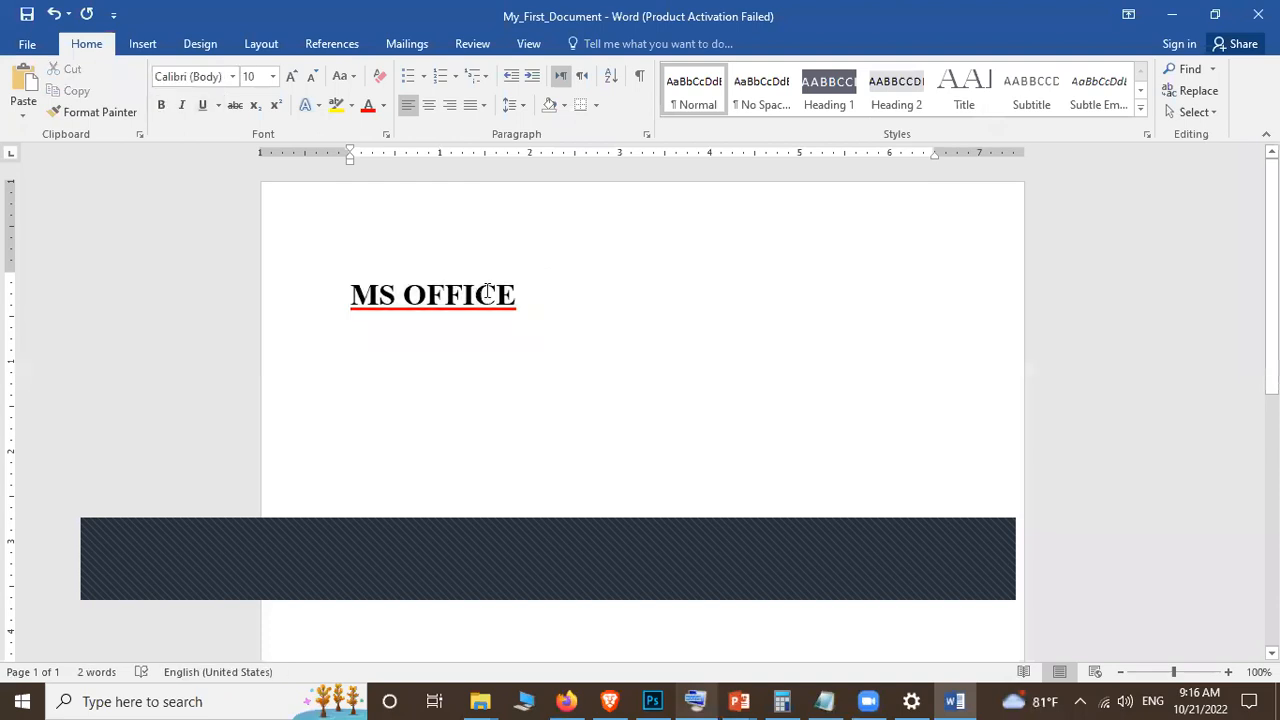
# Step: Remove the underline from "OFFICE", "MS" and the space between the two words
pyautogui.click(197, 107)
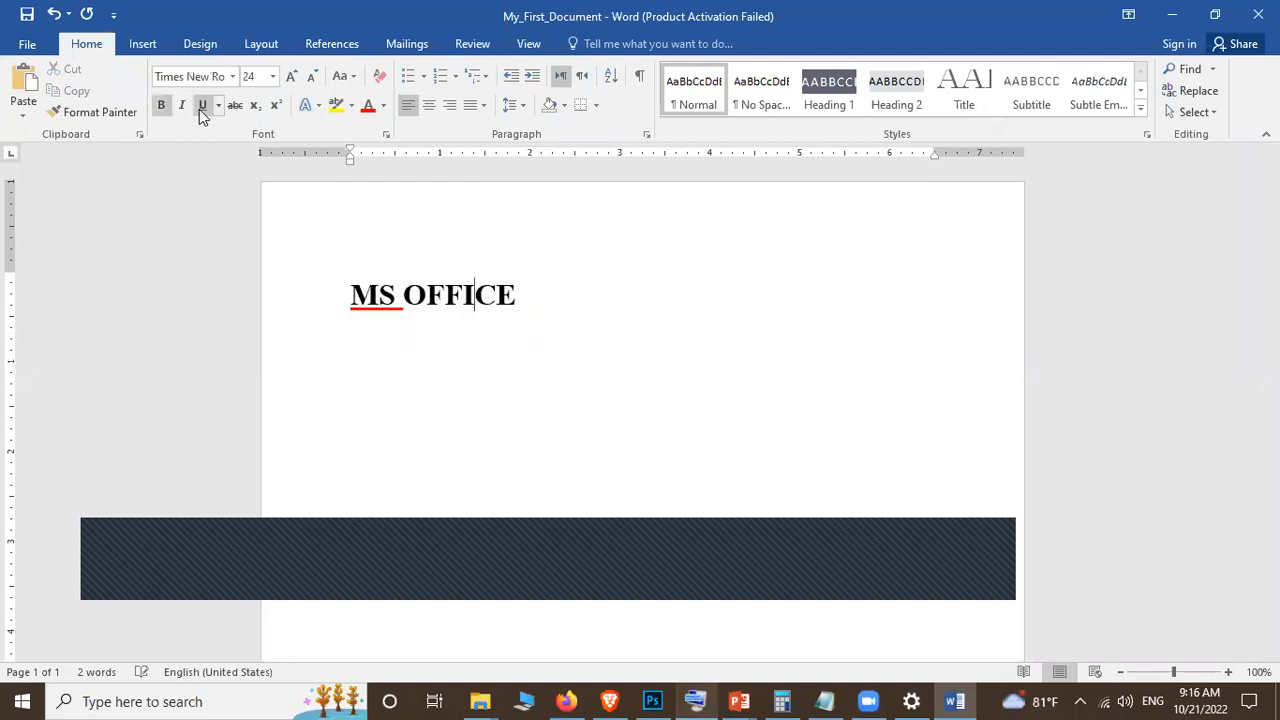
pyautogui.click(379, 296)
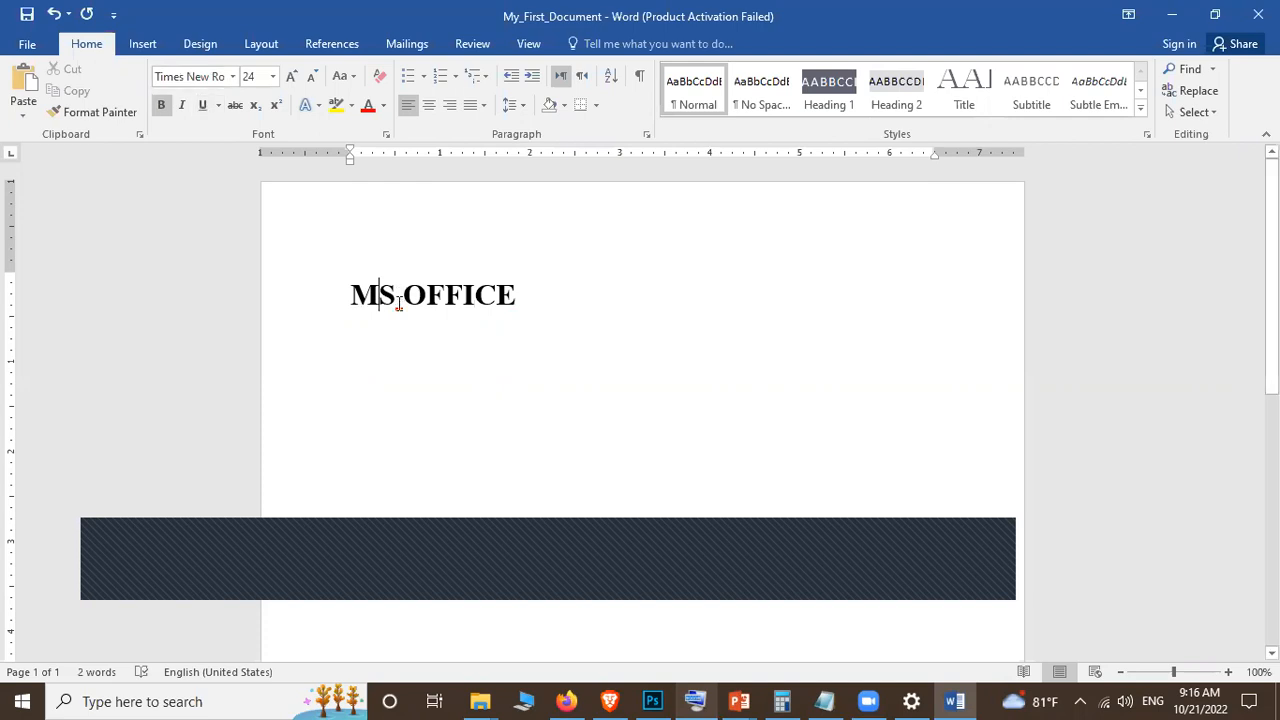
pyautogui.press('Right')
pyautogui.hotkey('shift', 'Right')
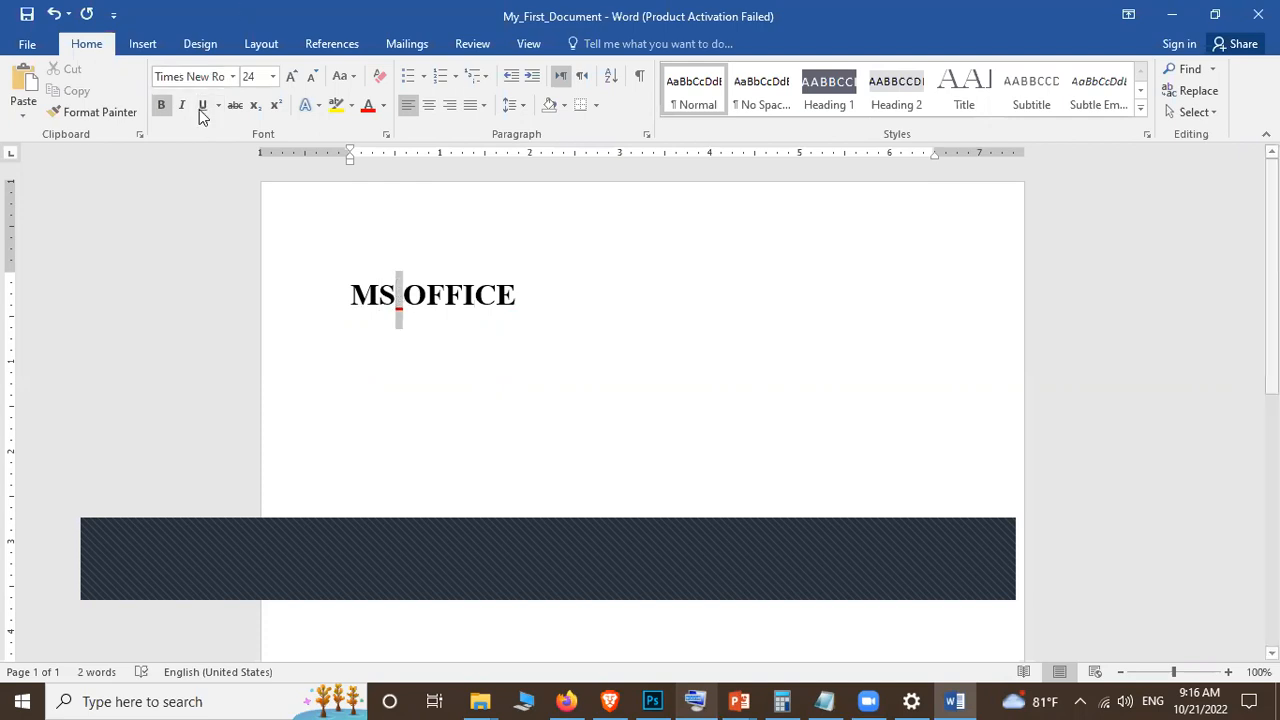
pyautogui.click(566, 295)
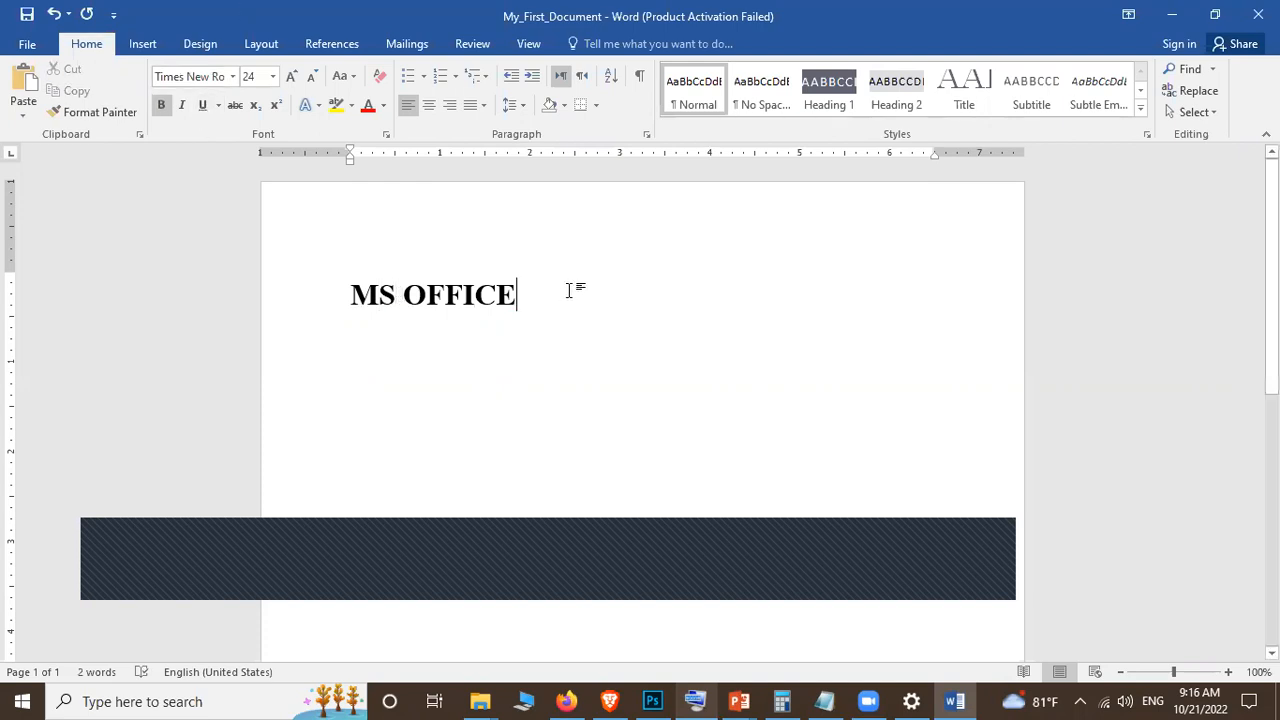
# Step: Apply the black text effect with a gold shadow to the whole "MS OFFICE" line
pyautogui.tripleClick(565, 313)
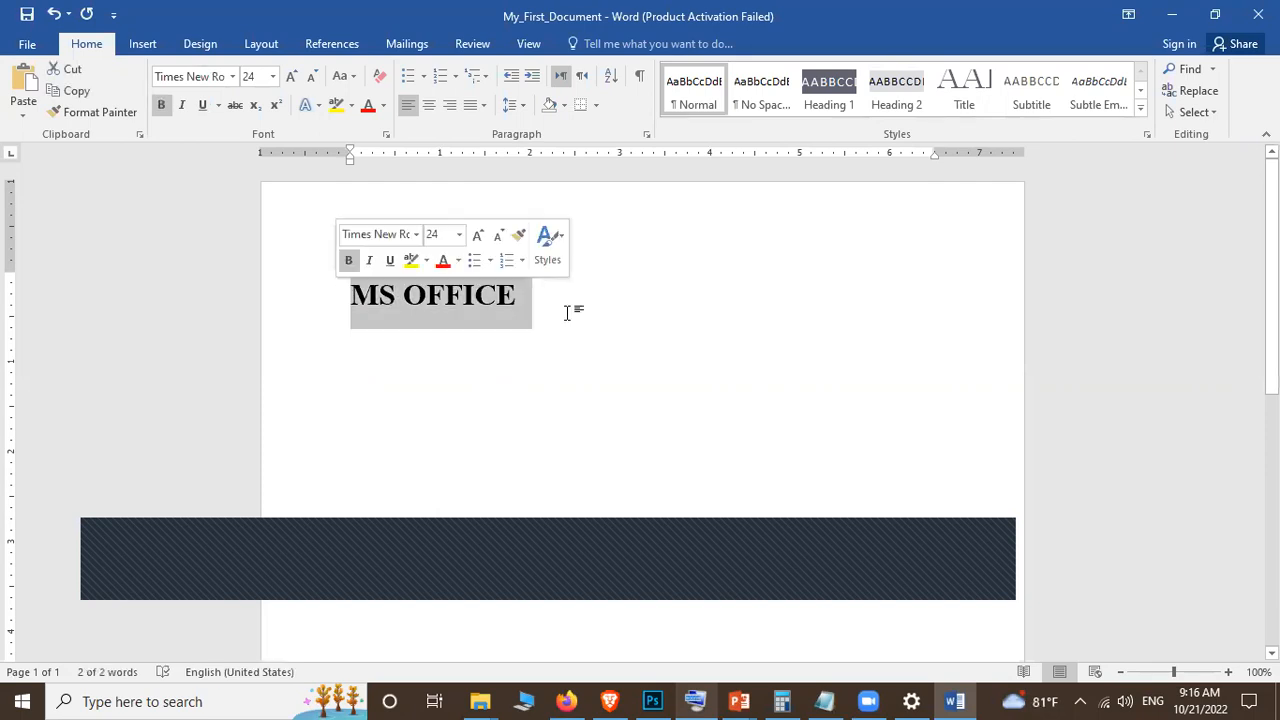
pyautogui.press('Right')
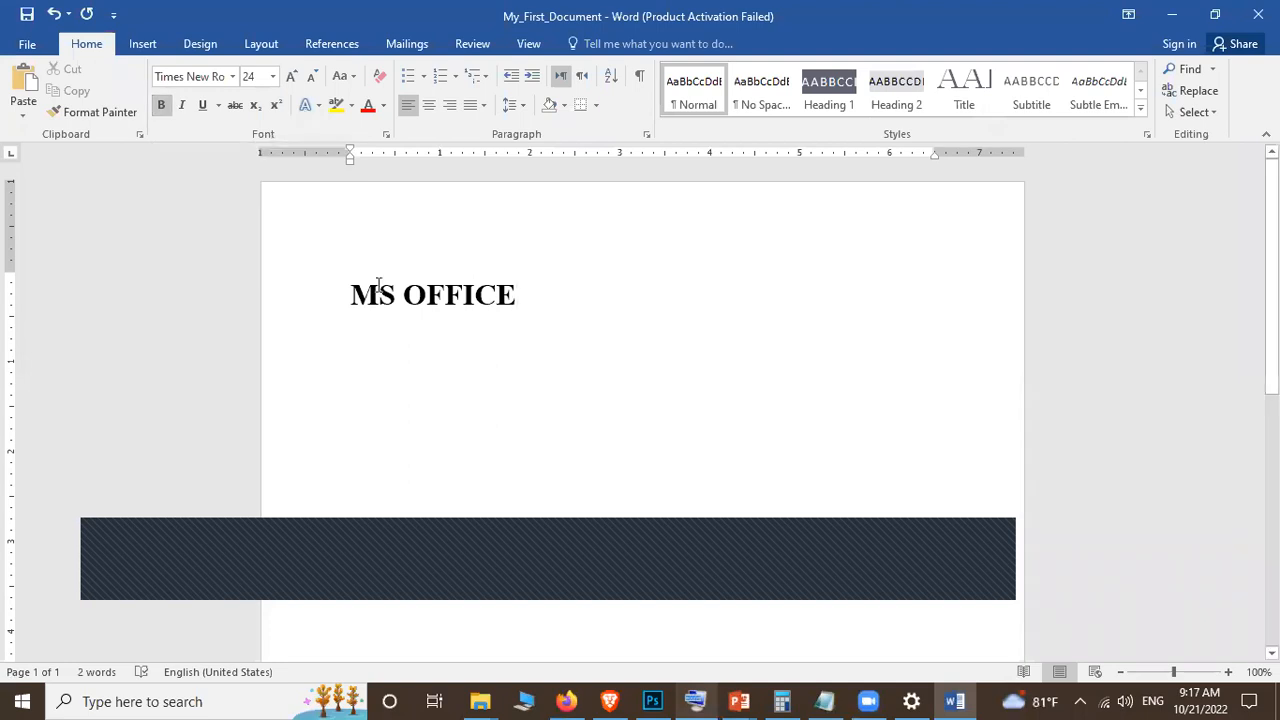
pyautogui.tripleClick(346, 289)
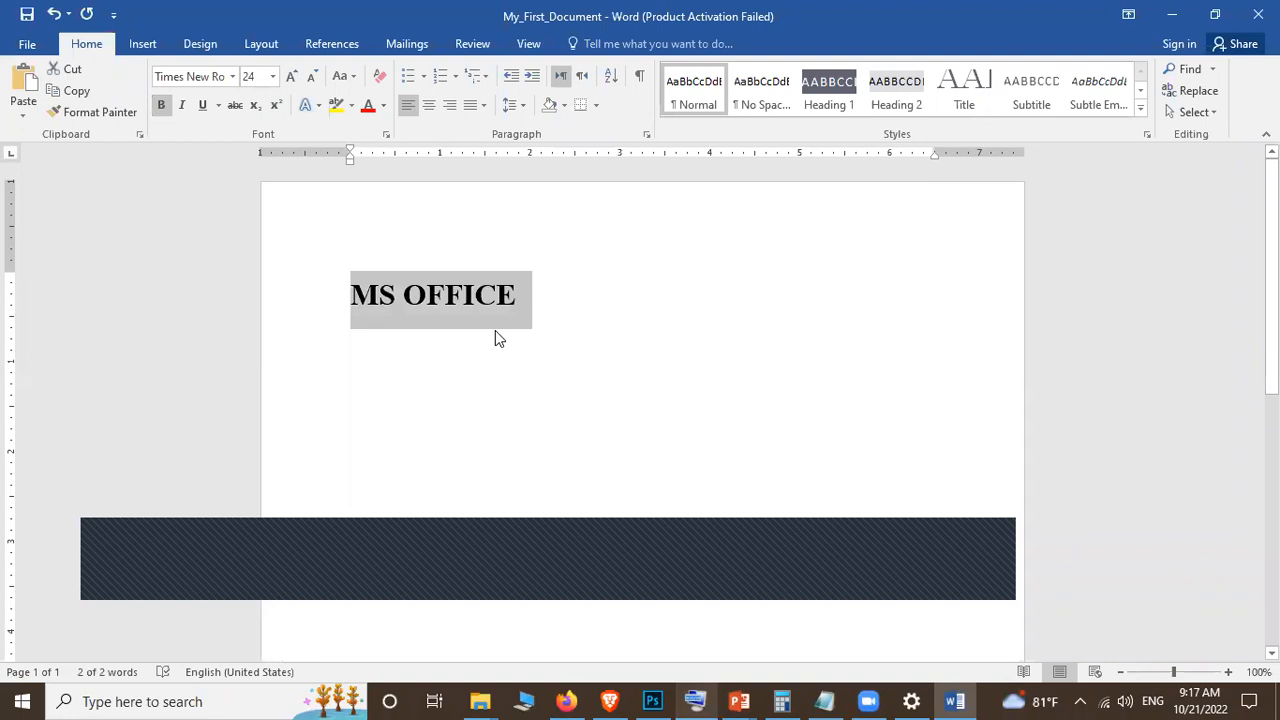
pyautogui.click(319, 107)
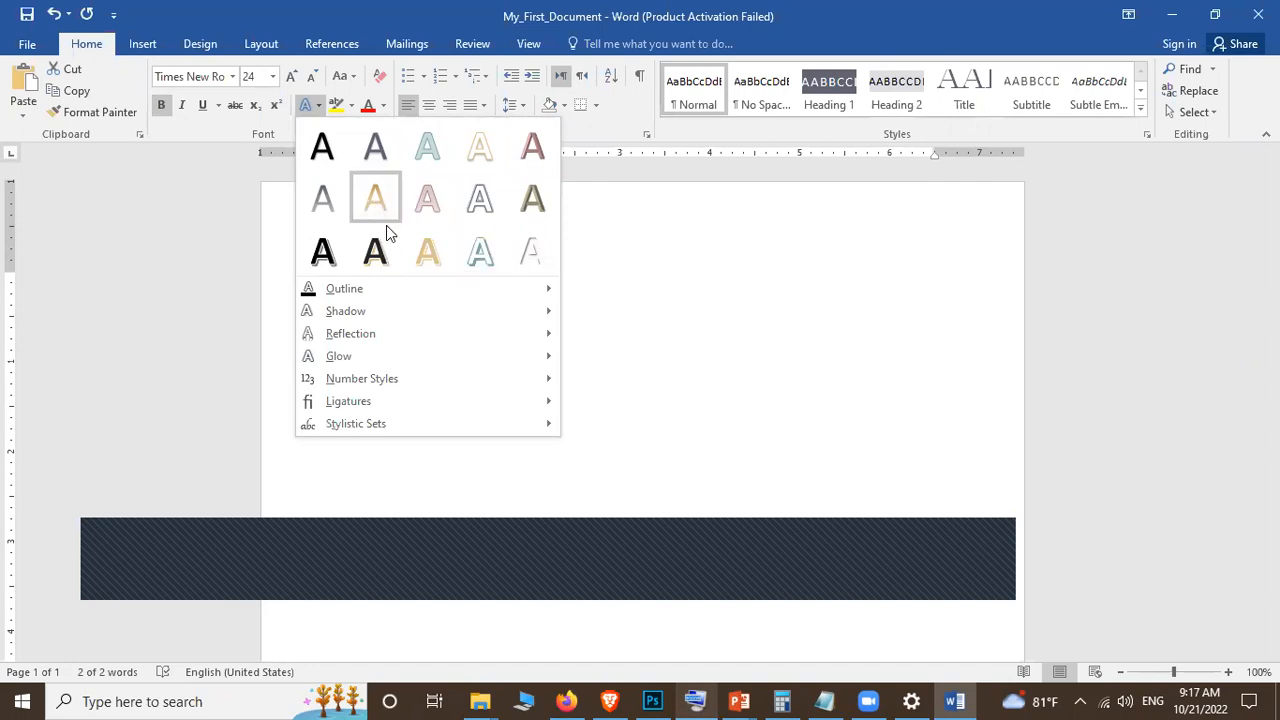
pyautogui.click(638, 357)
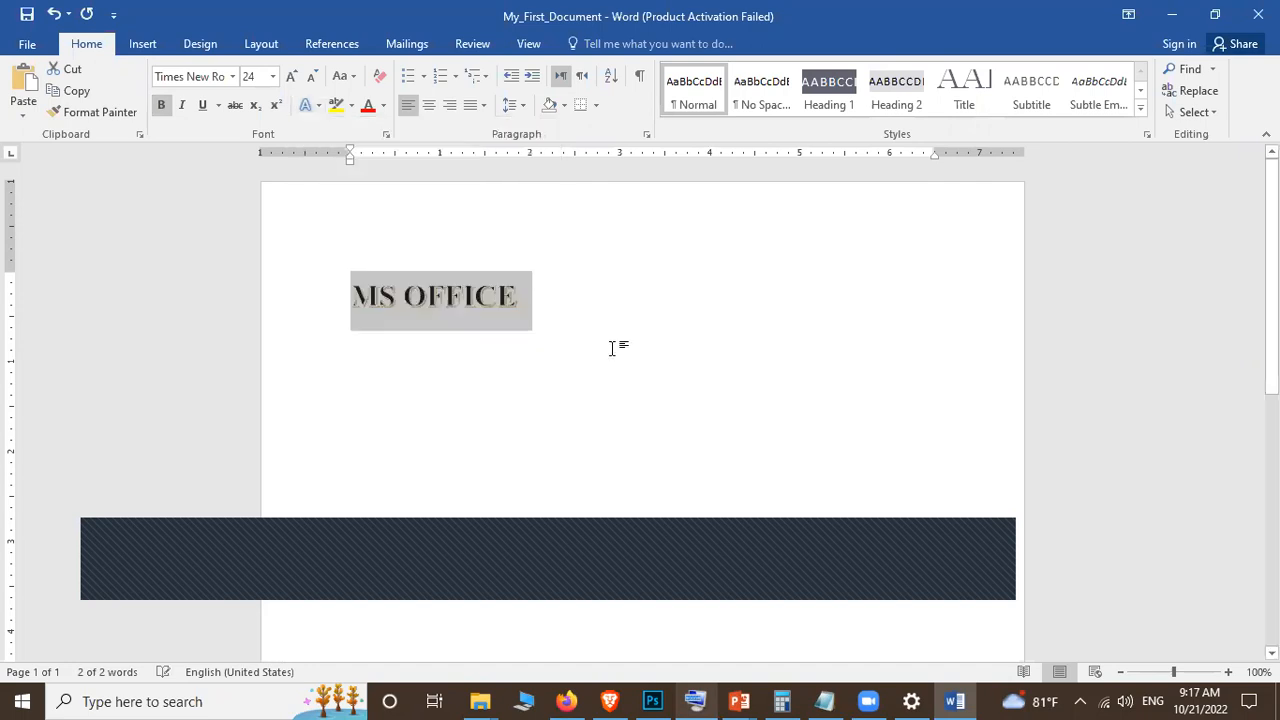
# Step: Enlarge the "MS OFFICE" text to font size 80
pyautogui.click(615, 349)
pyautogui.hotkey('shift', 'Up')
pyautogui.click(291, 78)
pyautogui.click(291, 78)
pyautogui.click(291, 78)
pyautogui.click(631, 260)
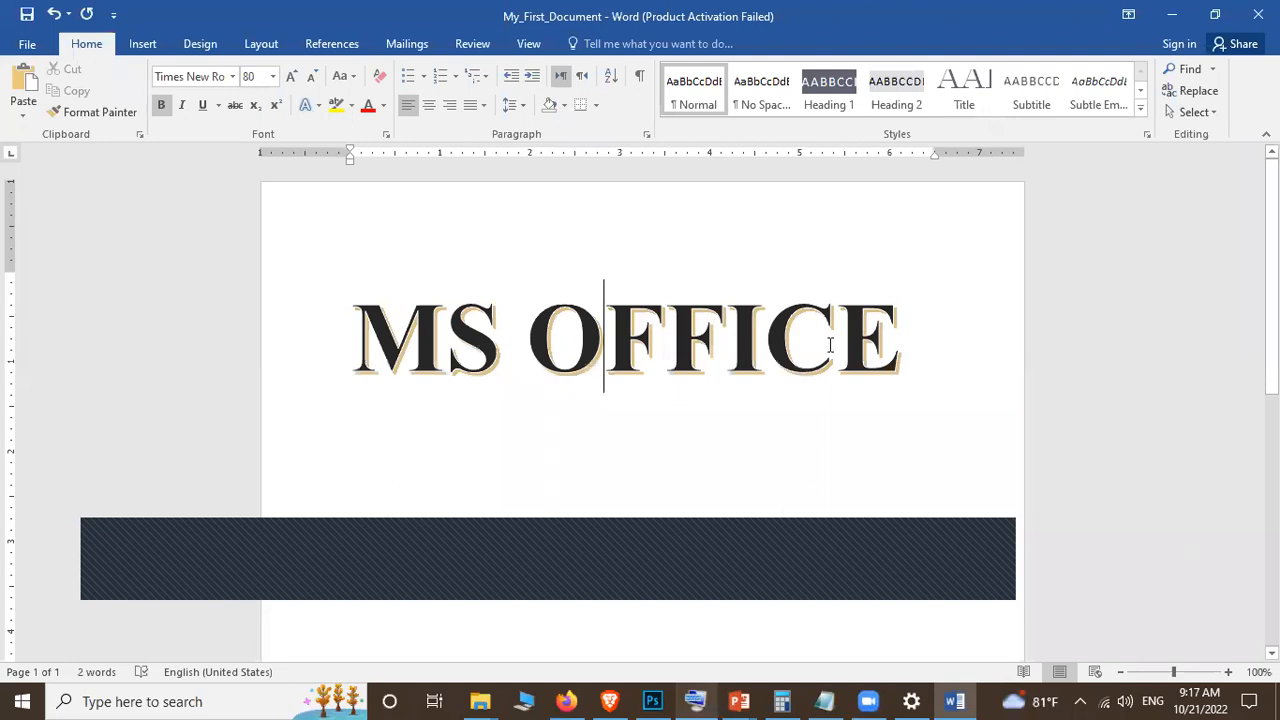
# Step: Change the text effect of "MS OFFICE" to the gold gradient fill with reflection and reselect the line
pyautogui.hotkey('ctrl', 'a')
pyautogui.click(317, 107)
pyautogui.click(376, 203)
pyautogui.click(1025, 307)
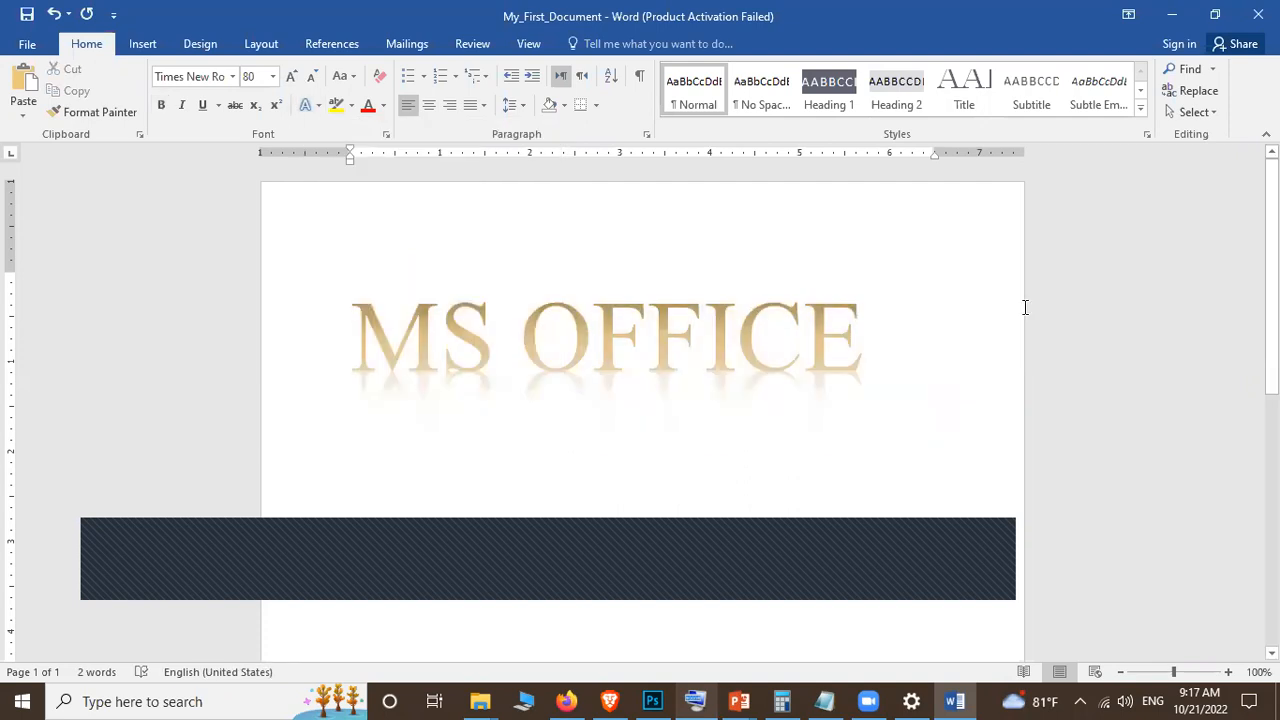
pyautogui.tripleClick(350, 303)
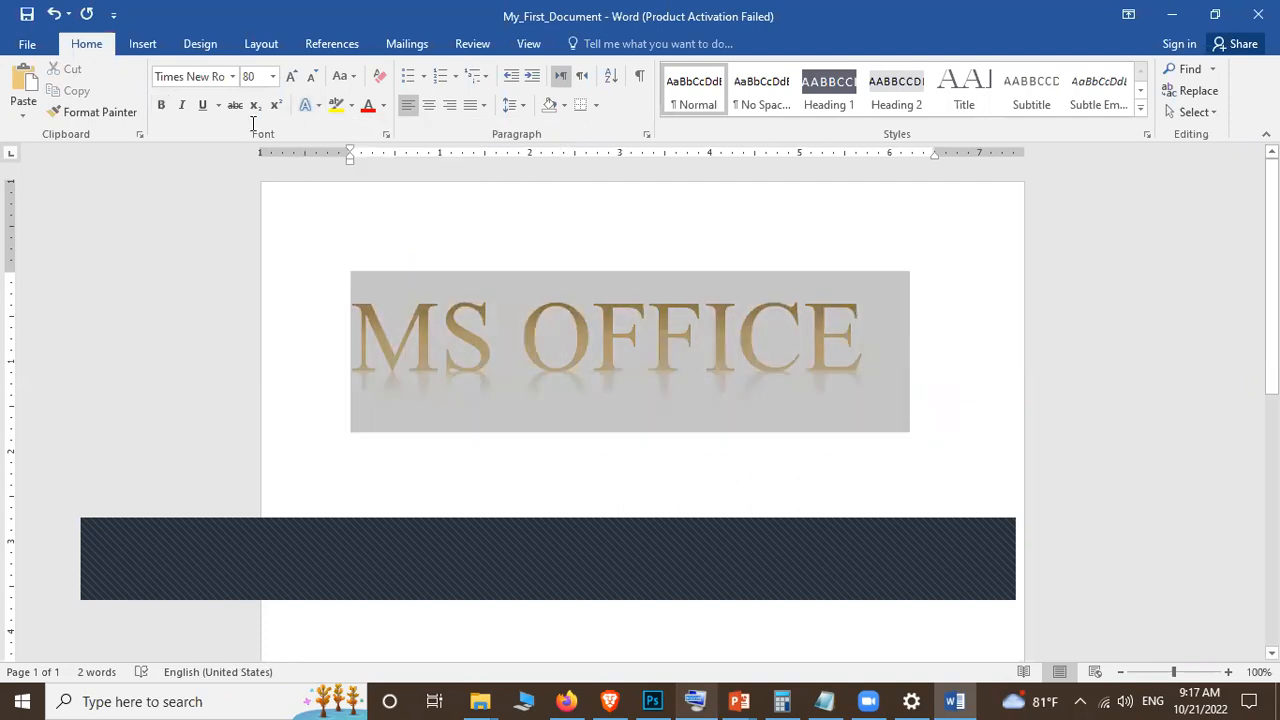
# Step: Add a dark gold theme-colour outline to the "MS OFFICE" text
pyautogui.click(319, 107)
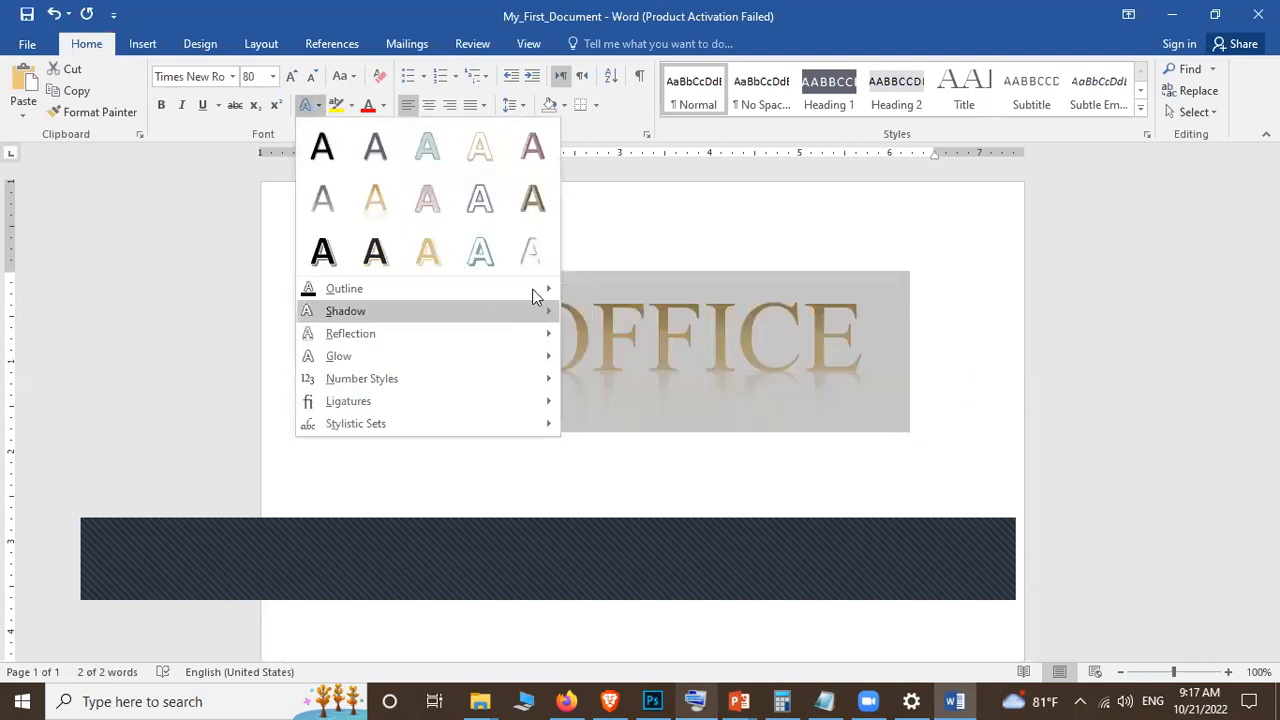
pyautogui.moveTo(533, 292)
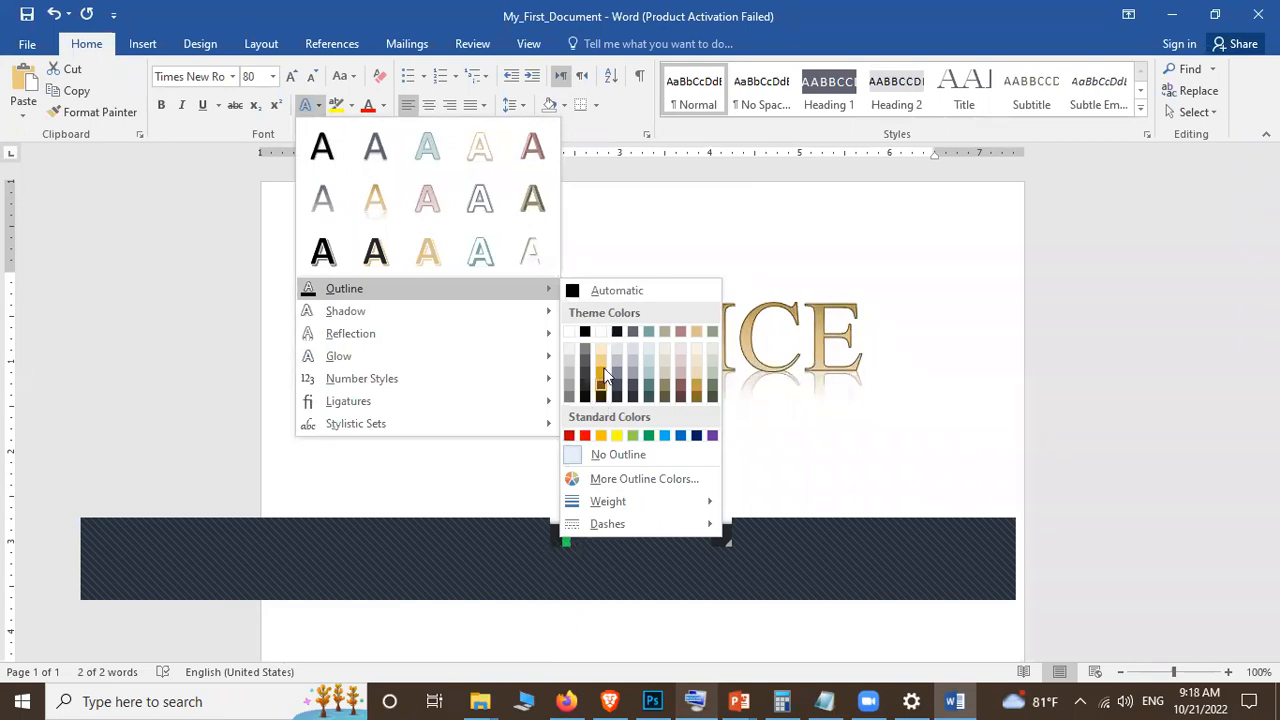
pyautogui.click(686, 388)
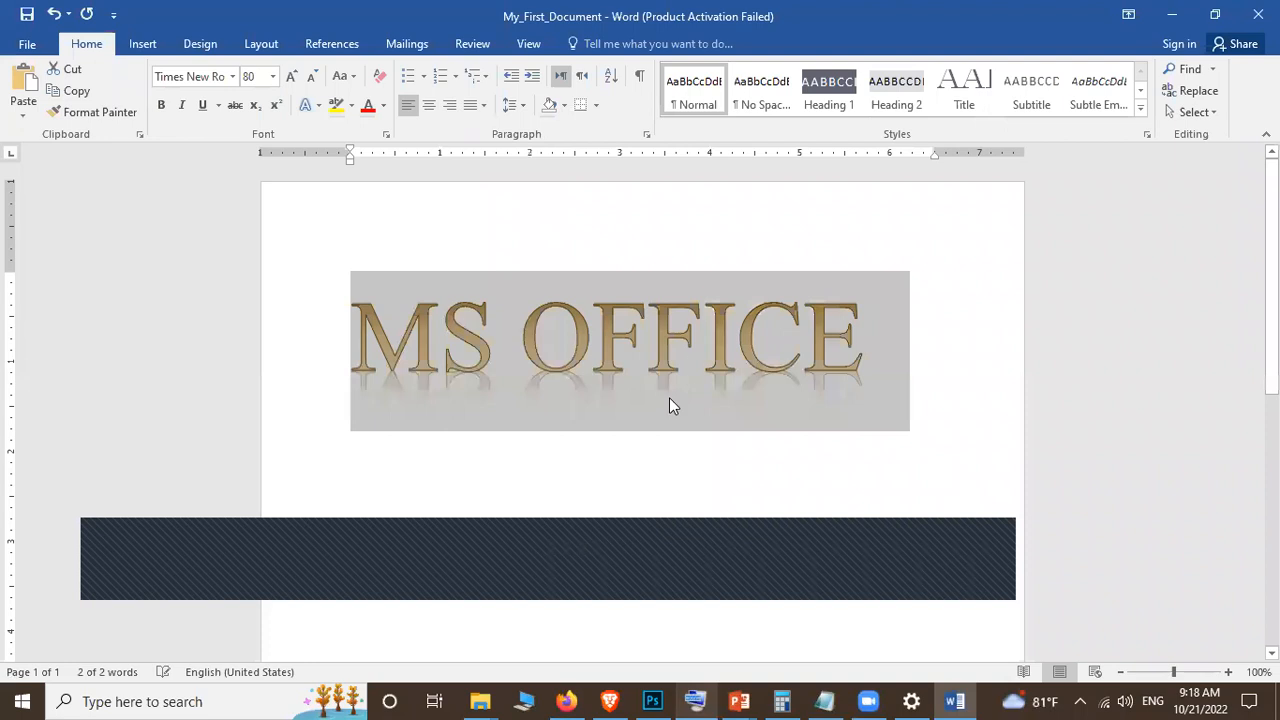
# Step: Give the whole "MS OFFICE" line a perspective shadow that falls diagonally up and to the left behind the letters
pyautogui.click(341, 336)
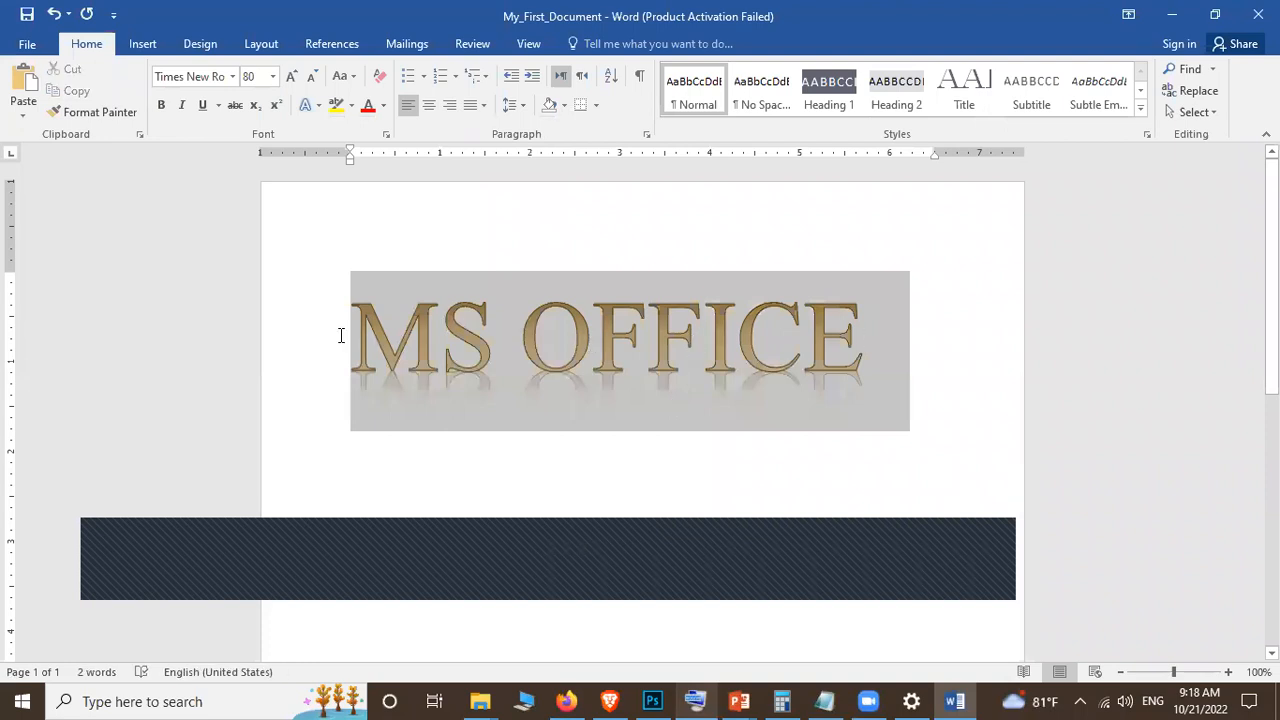
pyautogui.hotkey('ctrl', 'a')
pyautogui.click(317, 107)
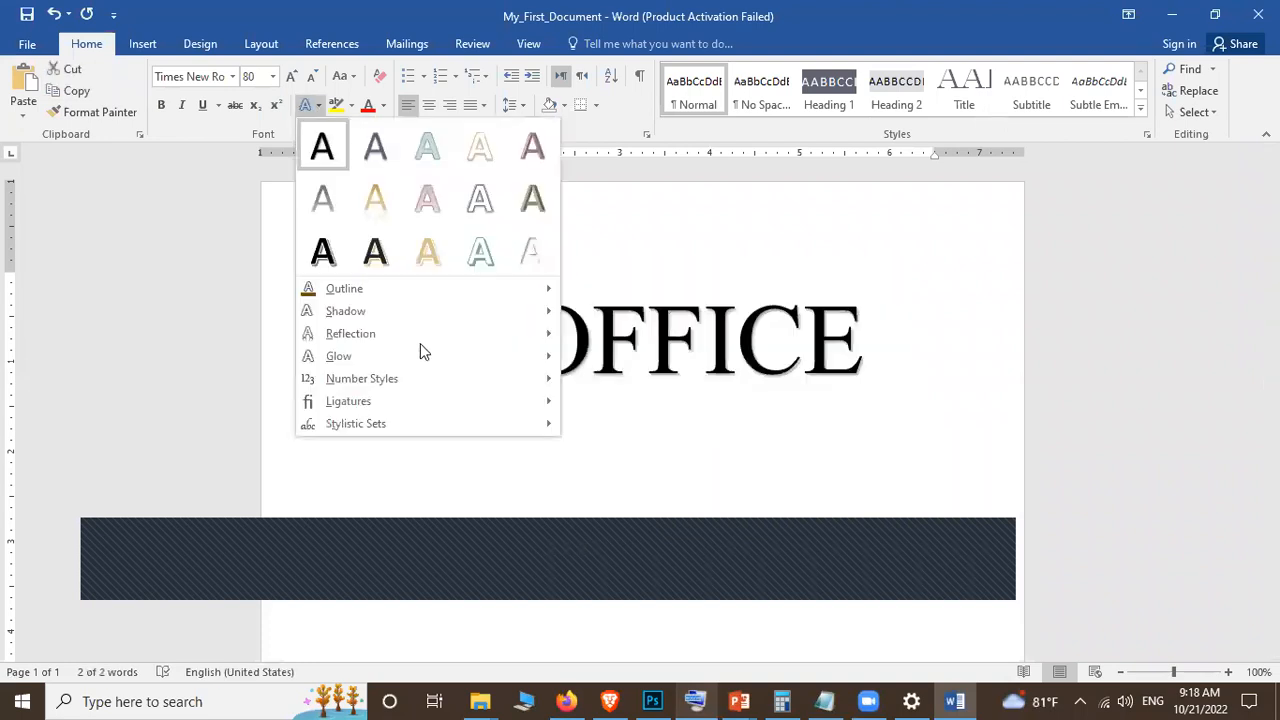
pyautogui.click(545, 311)
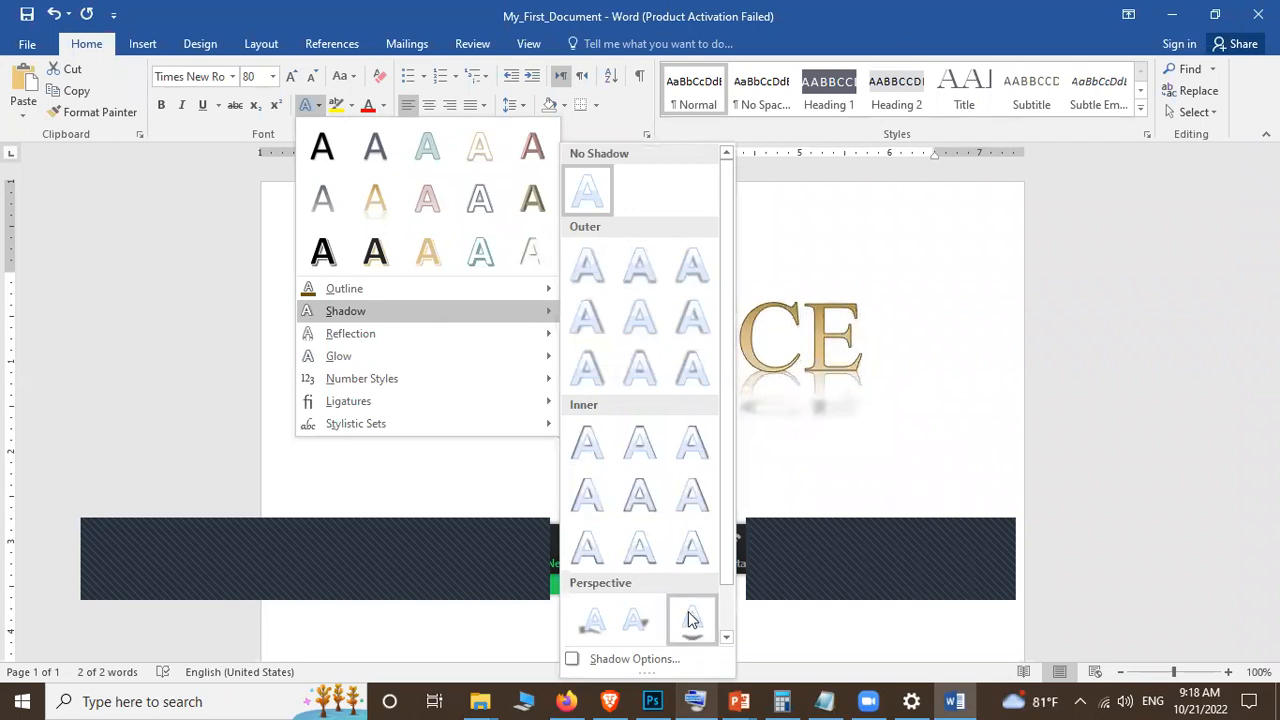
pyautogui.click(588, 625)
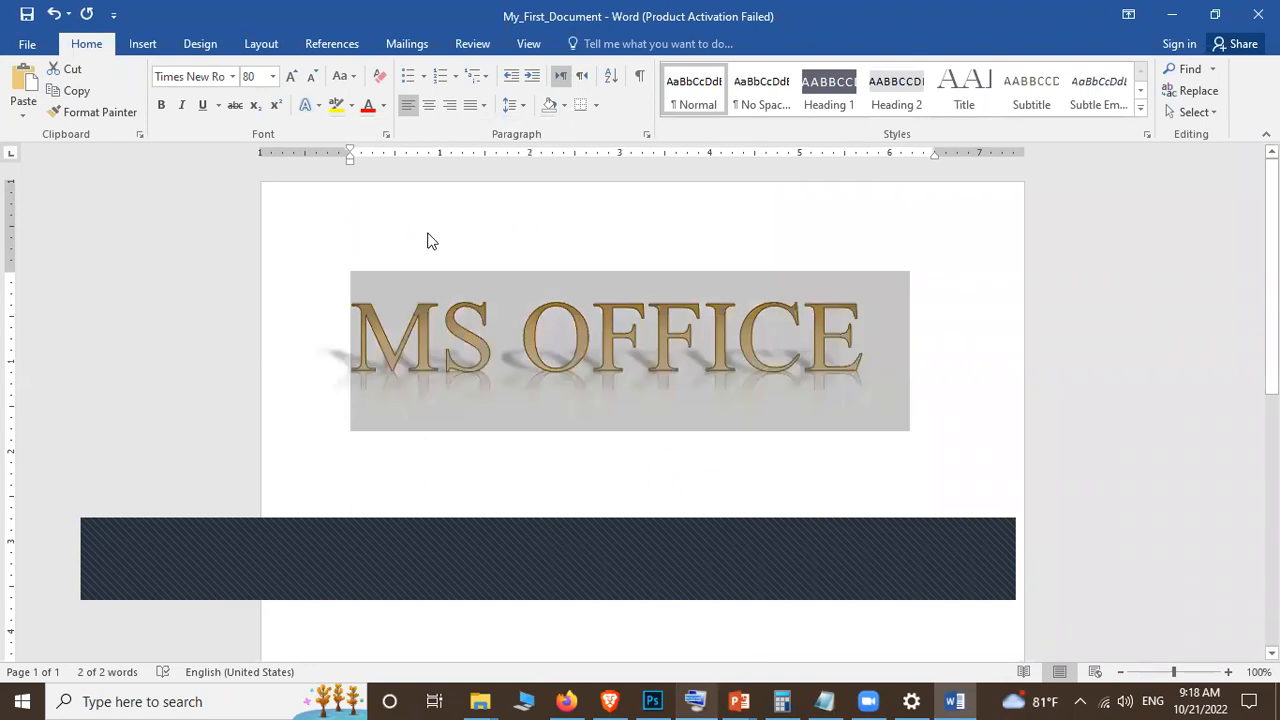
# Step: Reselect the "MS OFFICE" line and apply the first reflection variation in the second row, set slightly below the letters
pyautogui.click(937, 337)
pyautogui.moveTo(932, 337); pyautogui.dragTo(360, 338)
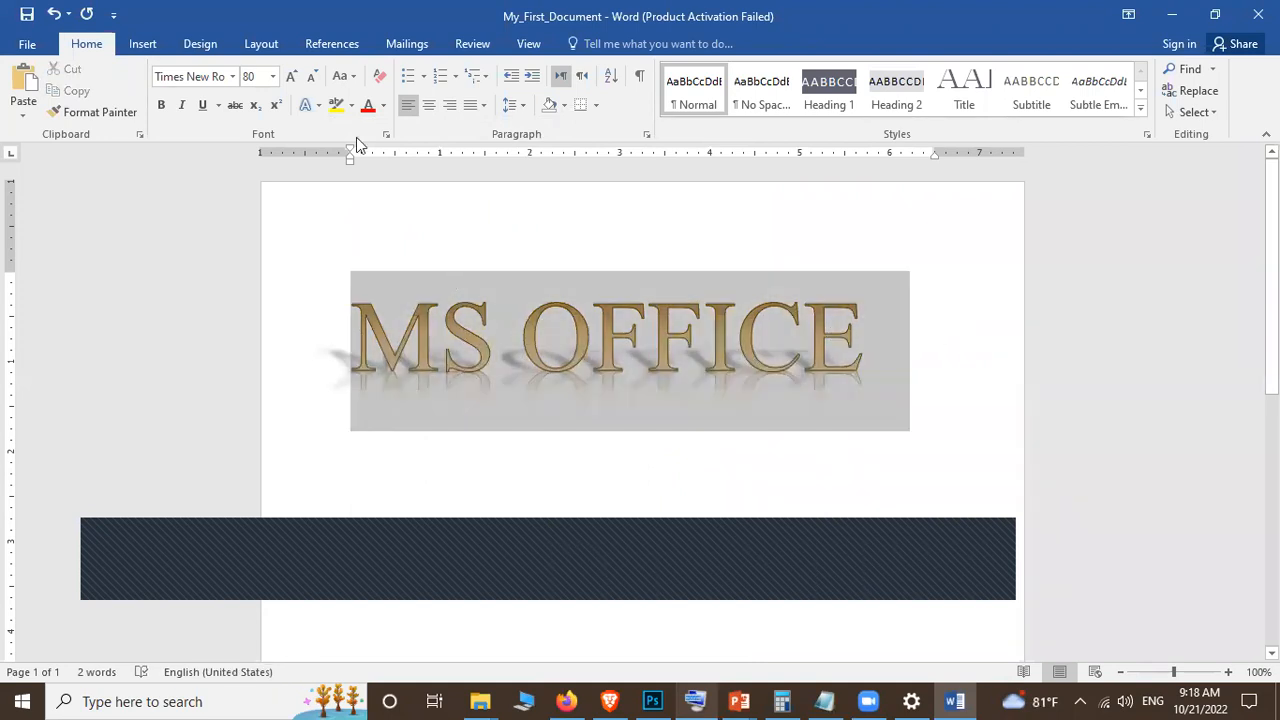
pyautogui.click(305, 107)
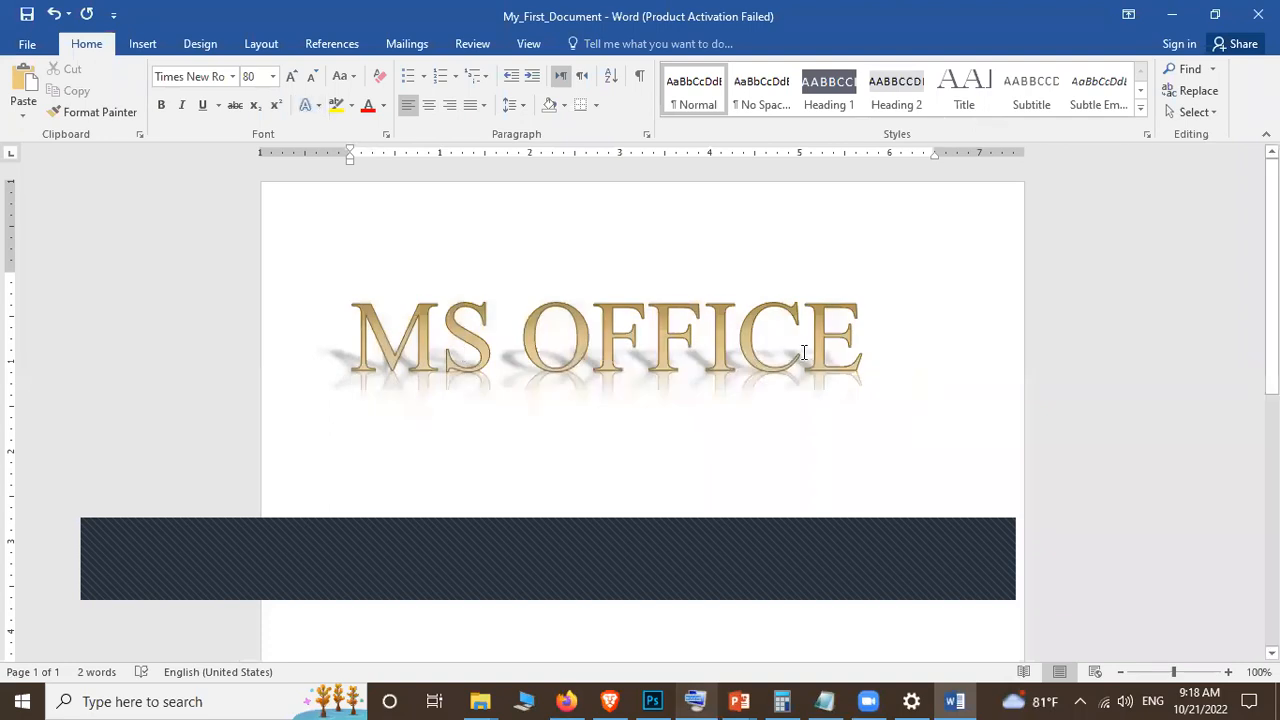
pyautogui.hotkey('ctrl', 'a')
pyautogui.click(318, 105)
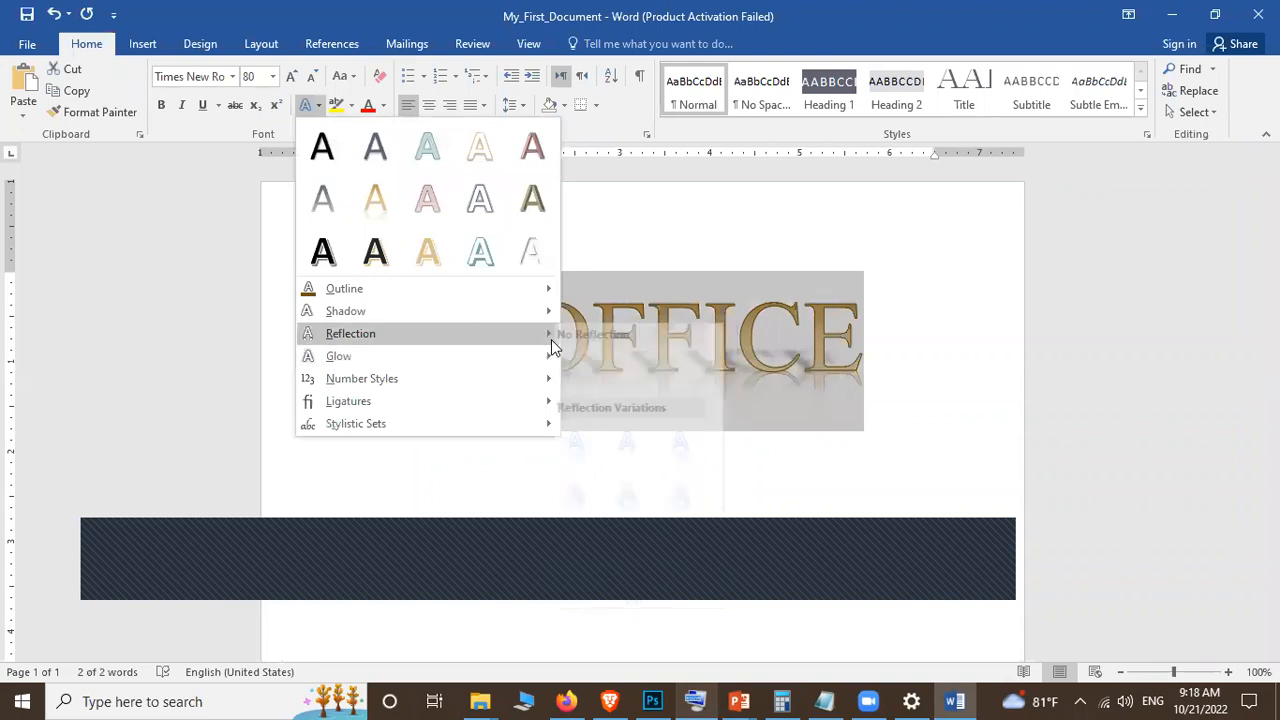
pyautogui.moveTo(551, 336)
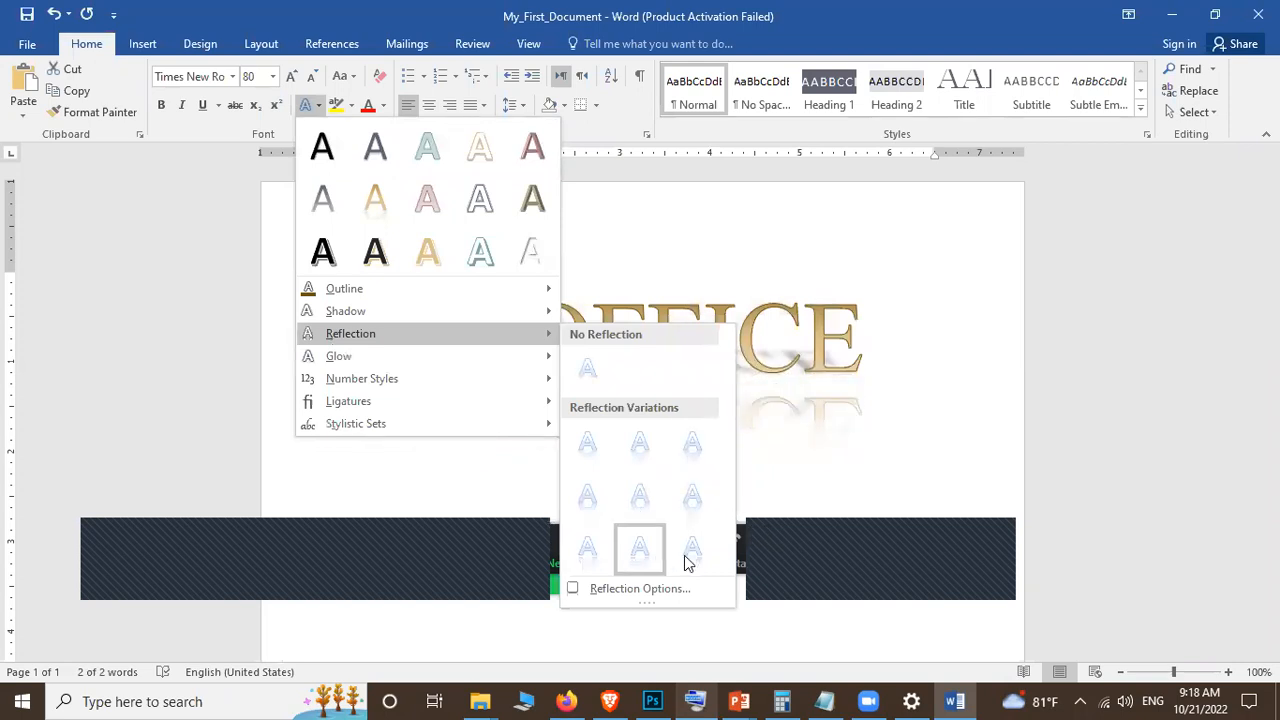
pyautogui.click(587, 497)
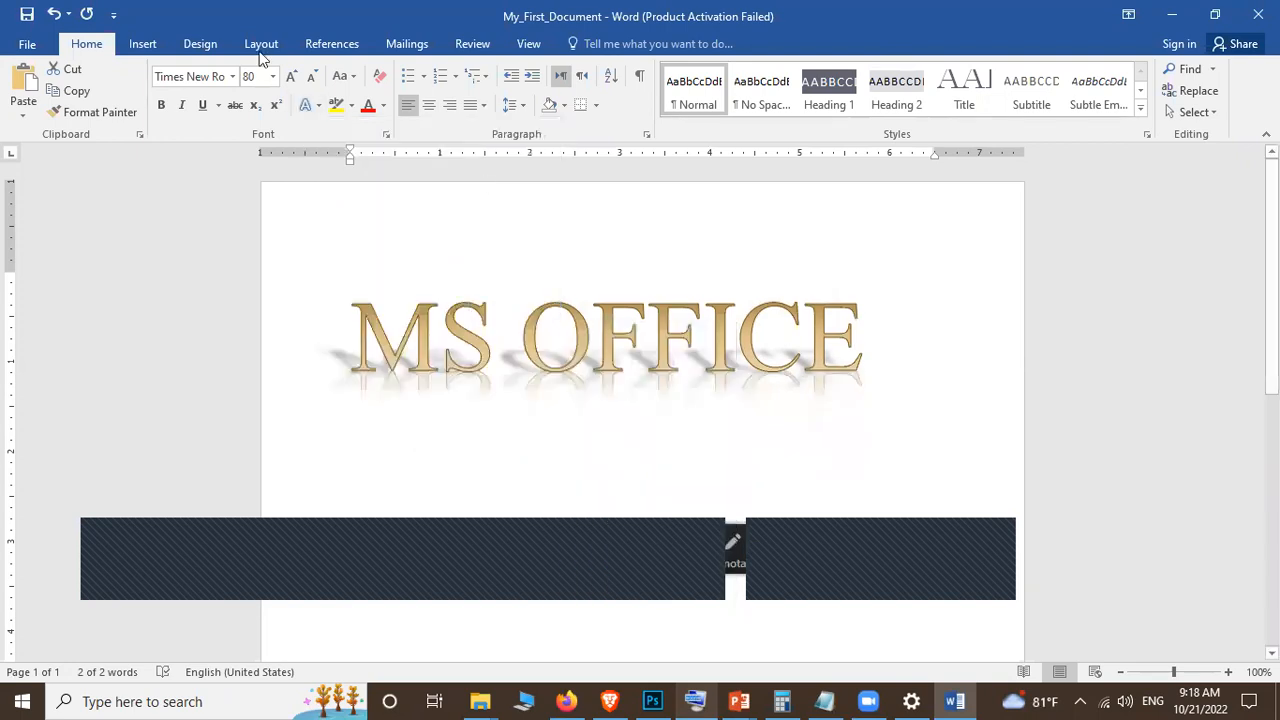
# Step: Add a glow in a custom gold theme colour to the "MS OFFICE" text and deselect it
pyautogui.click(318, 105)
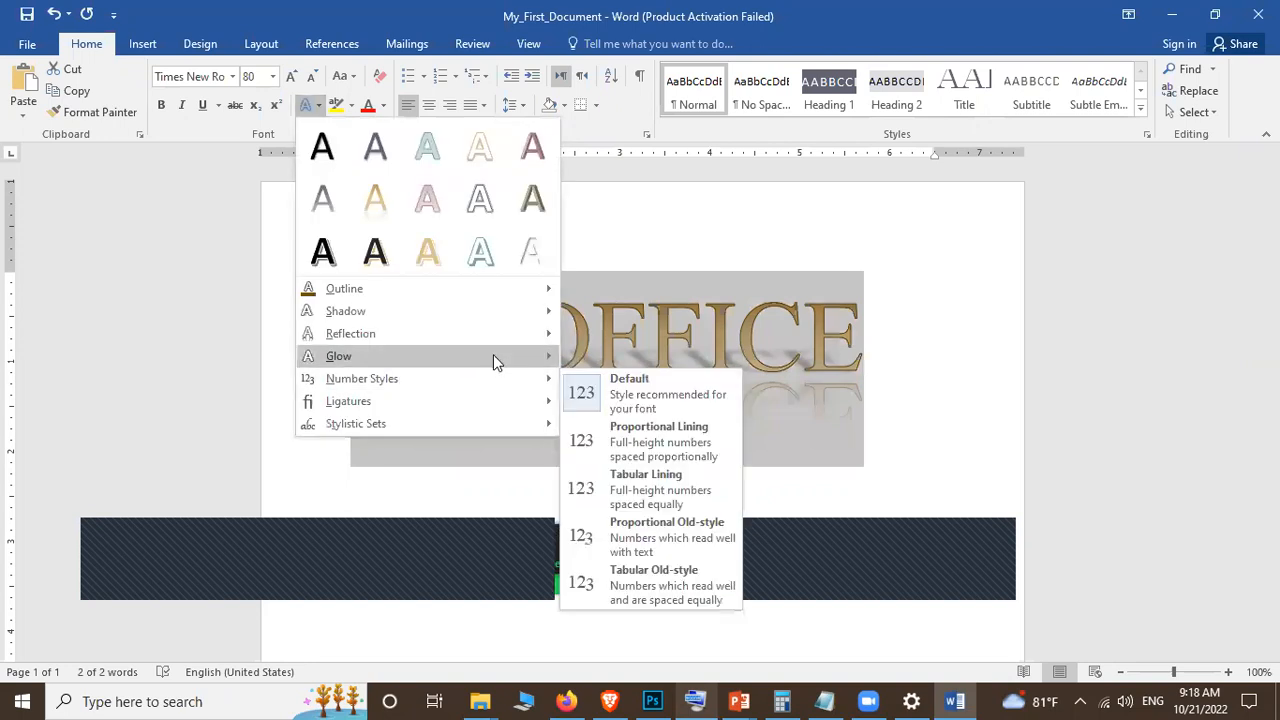
pyautogui.moveTo(482, 362)
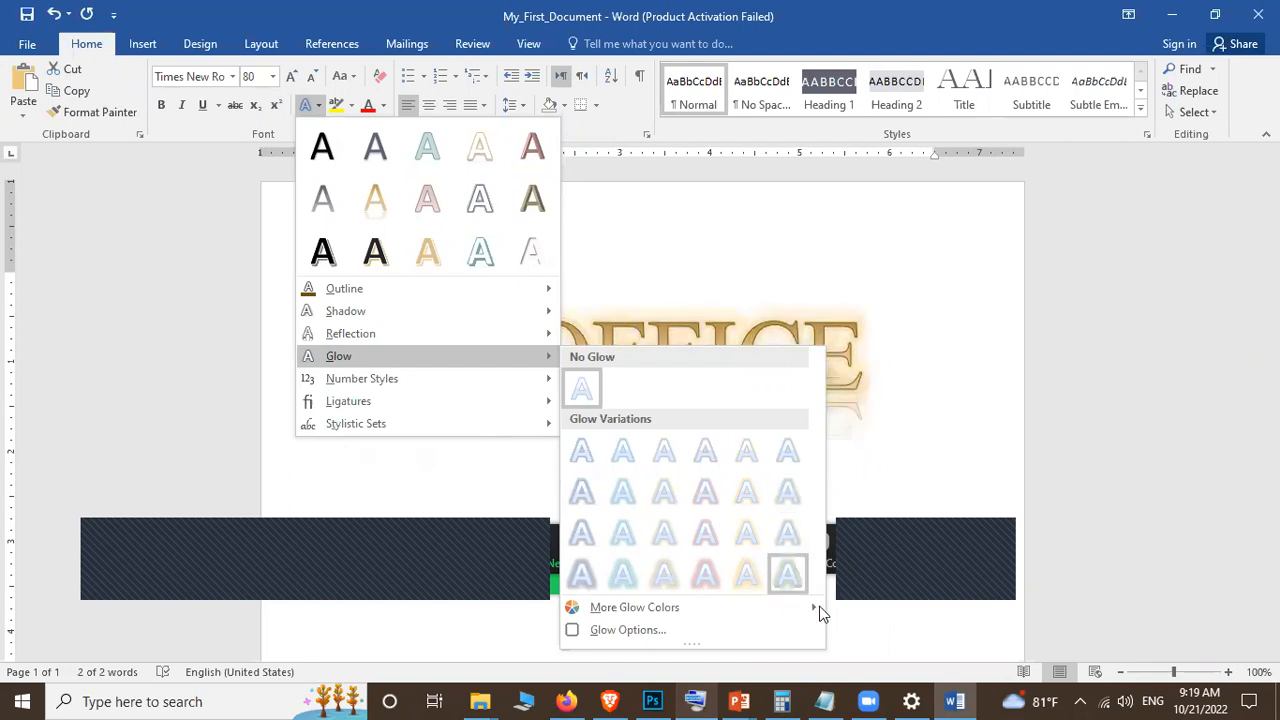
pyautogui.moveTo(820, 612)
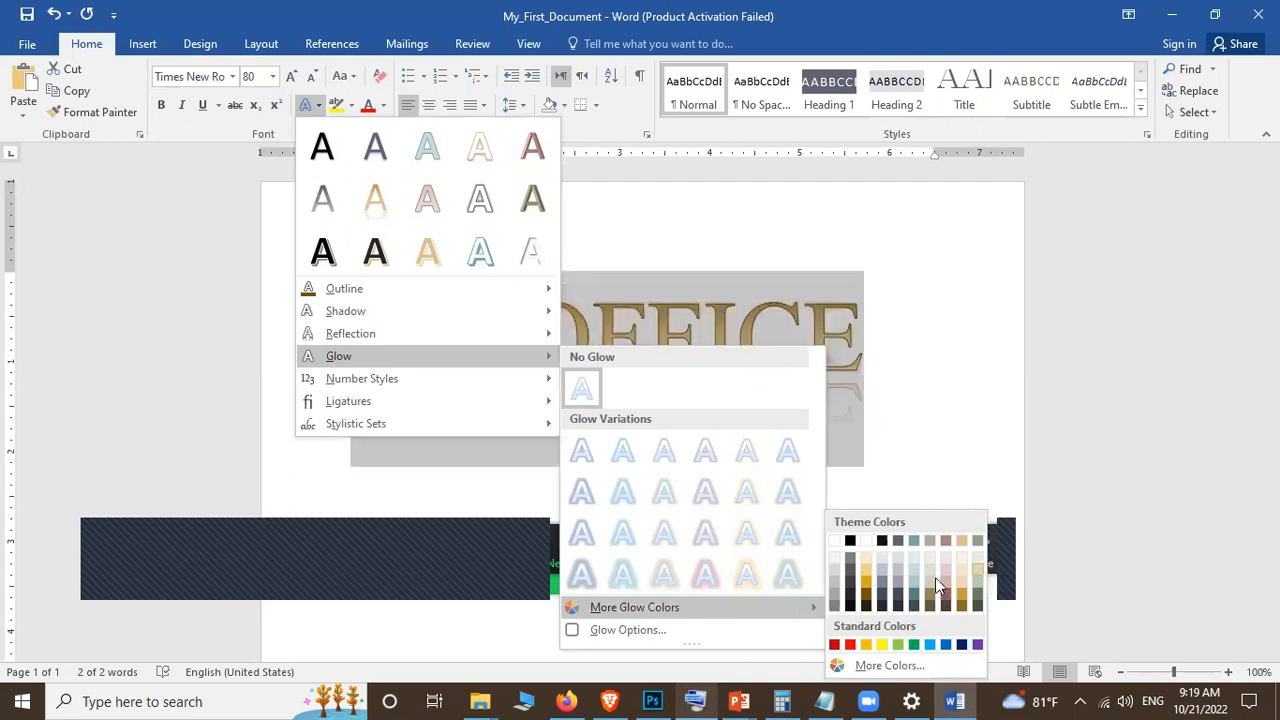
pyautogui.click(868, 585)
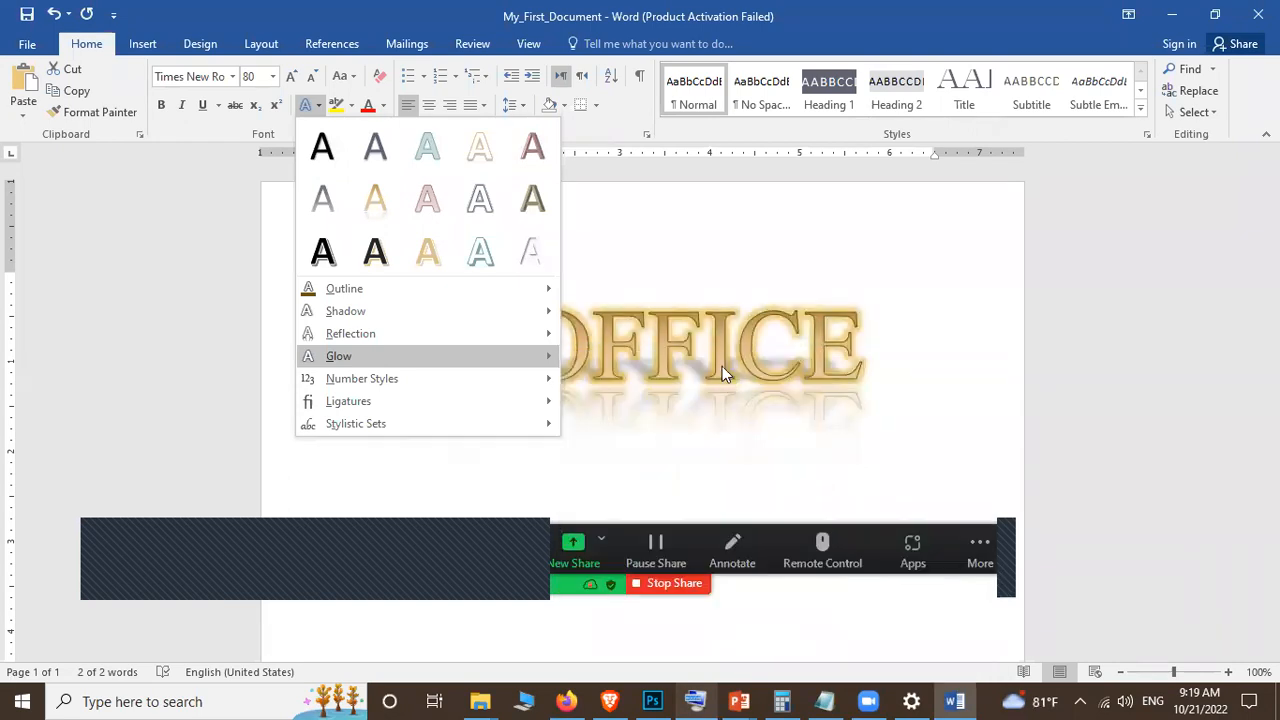
pyautogui.click(980, 340)
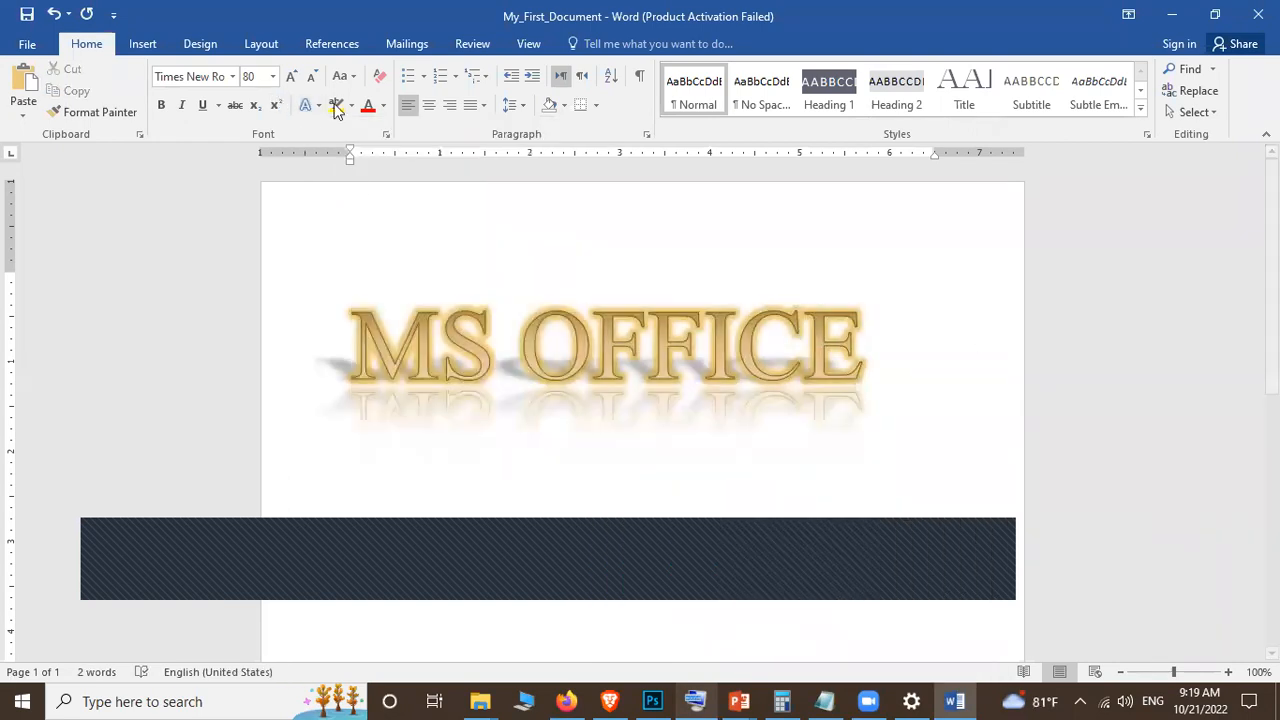
# Step: Look through the Number Styles, Ligatures and Stylistic Sets options available for the "MS OFFICE" line
pyautogui.tripleClick(288, 290)
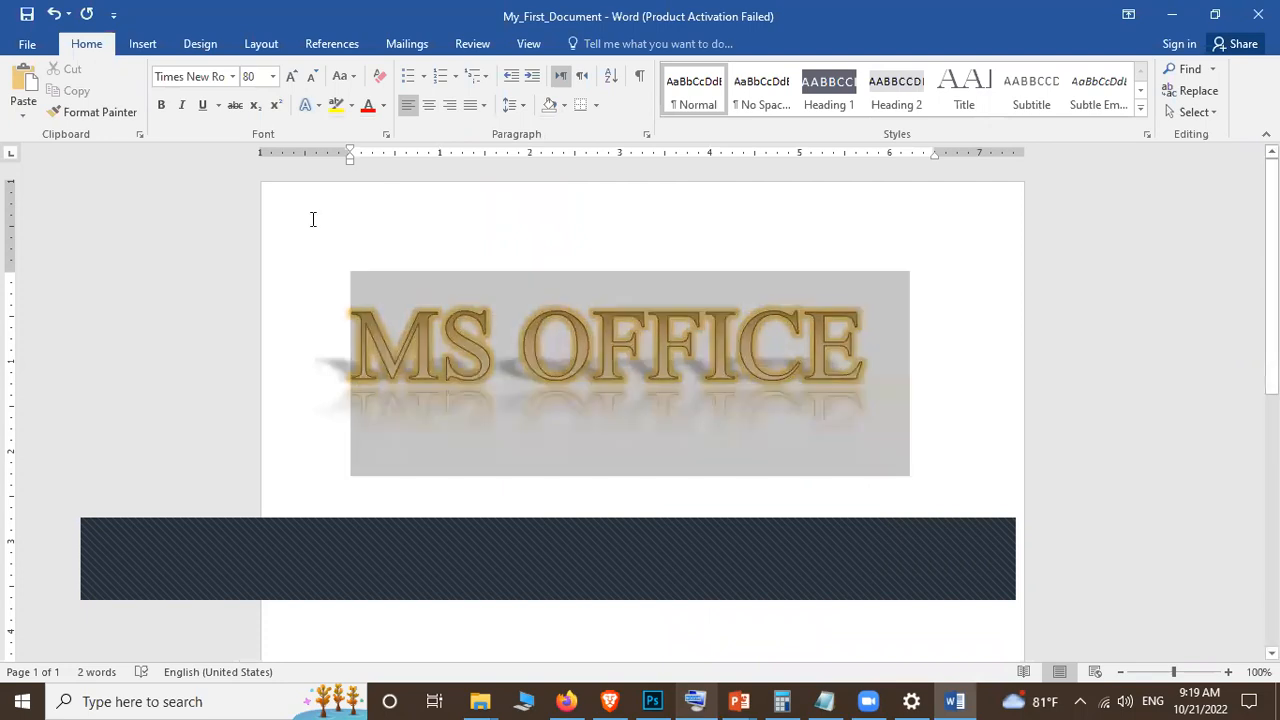
pyautogui.click(308, 105)
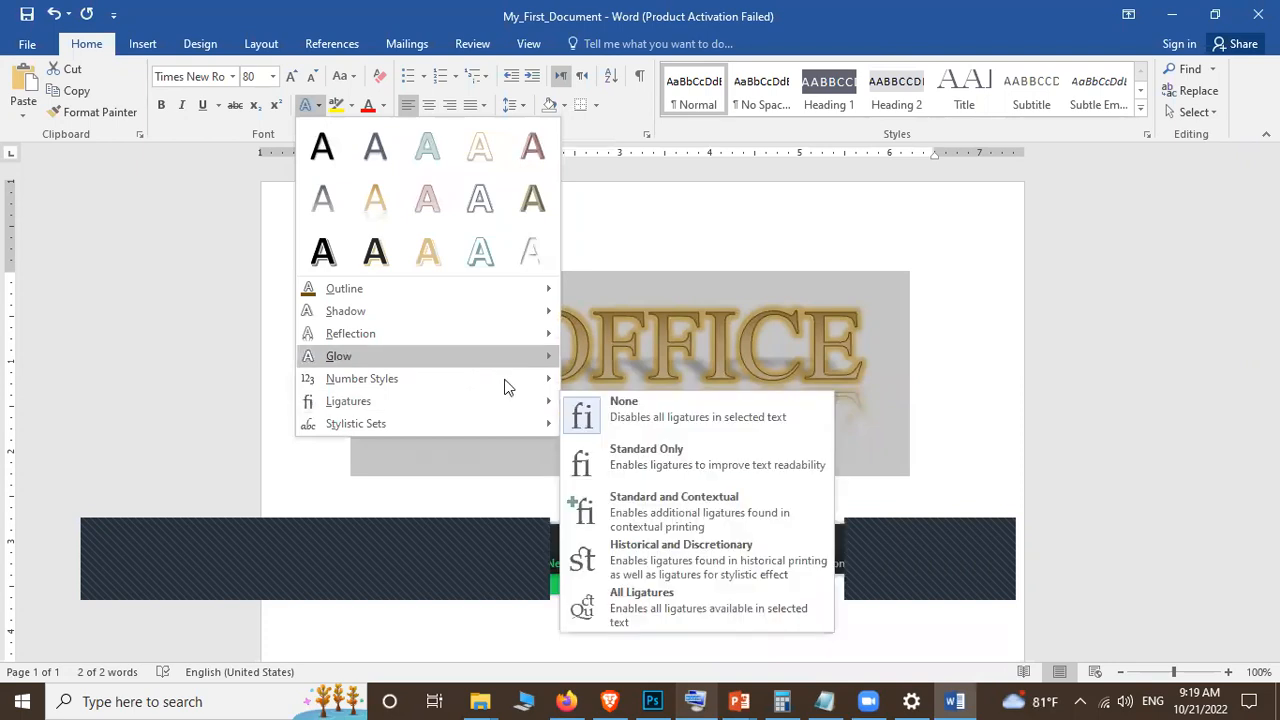
pyautogui.moveTo(551, 378)
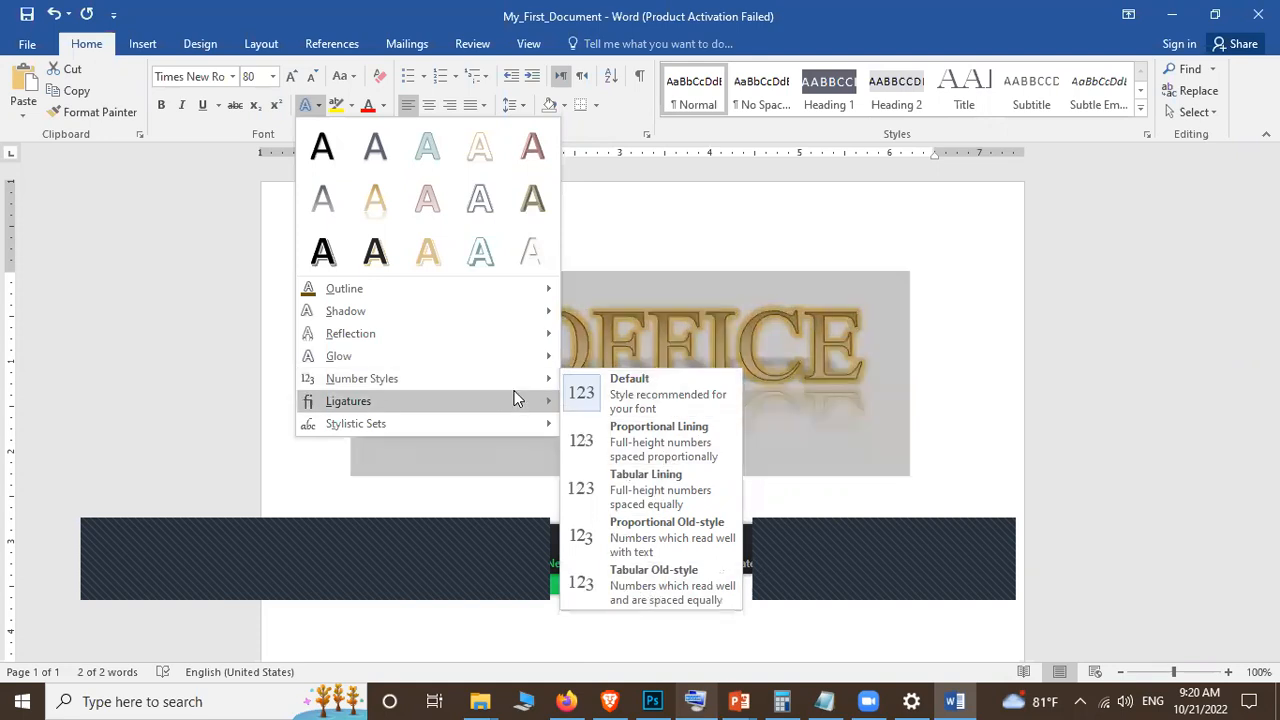
pyautogui.moveTo(515, 405)
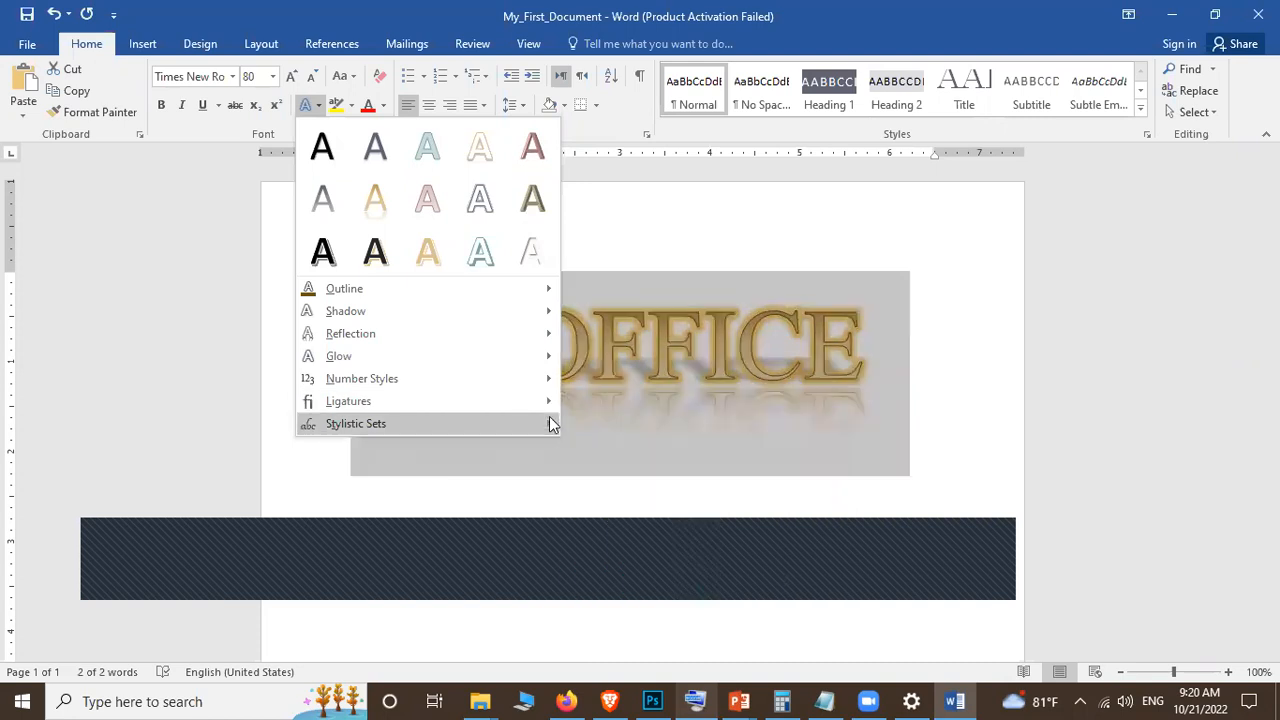
pyautogui.moveTo(556, 424)
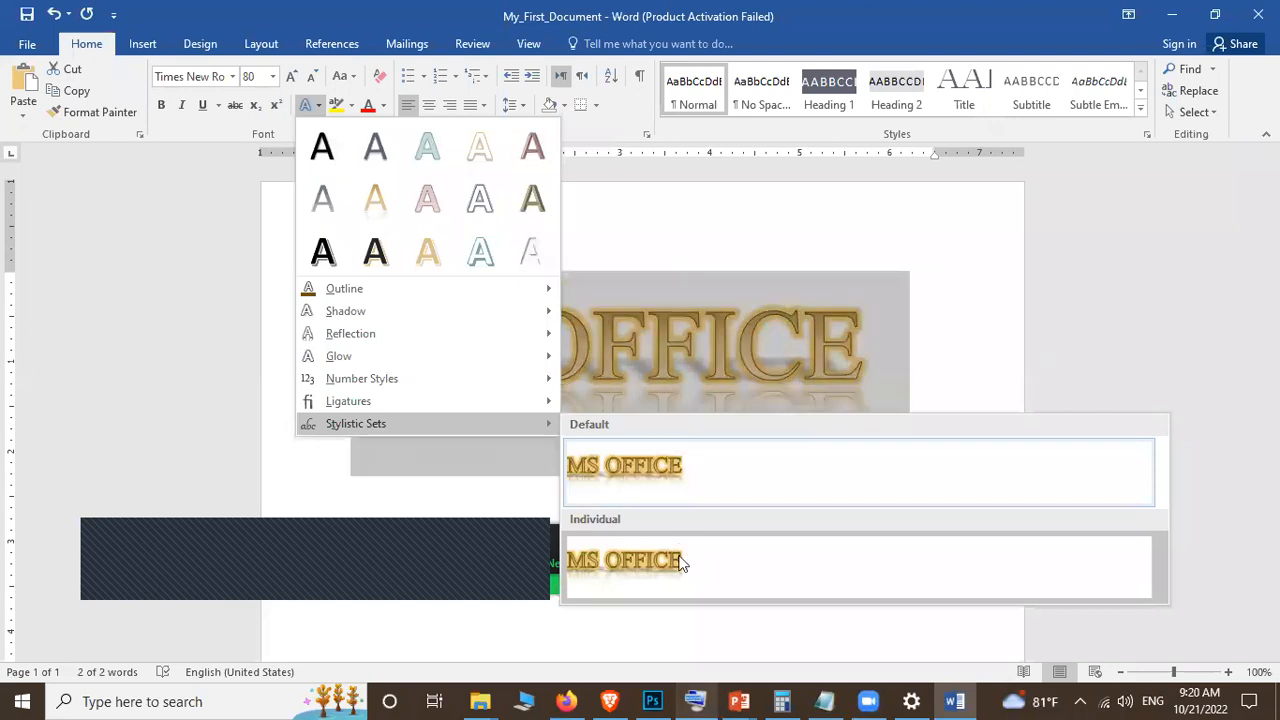
pyautogui.click(655, 367)
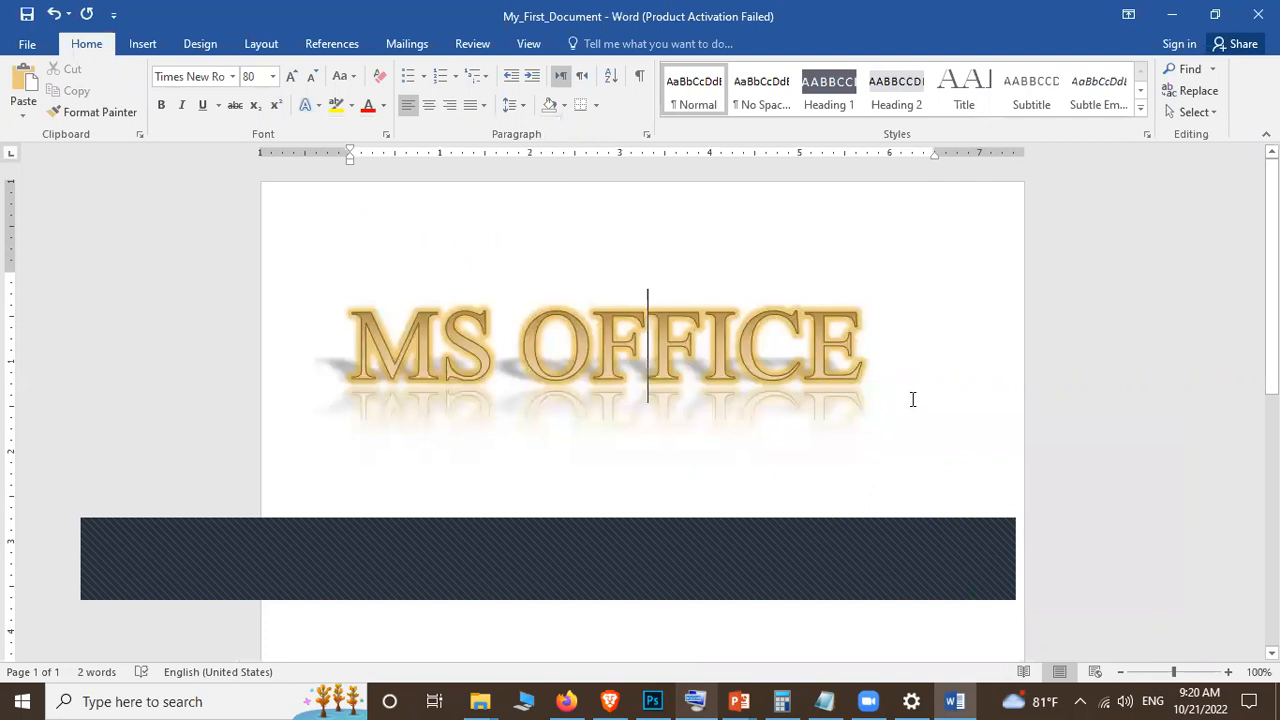
# Step: Apply the black text effect with a gold shadow to "OFFICE" and highlight the word in turquoise
pyautogui.click(318, 110)
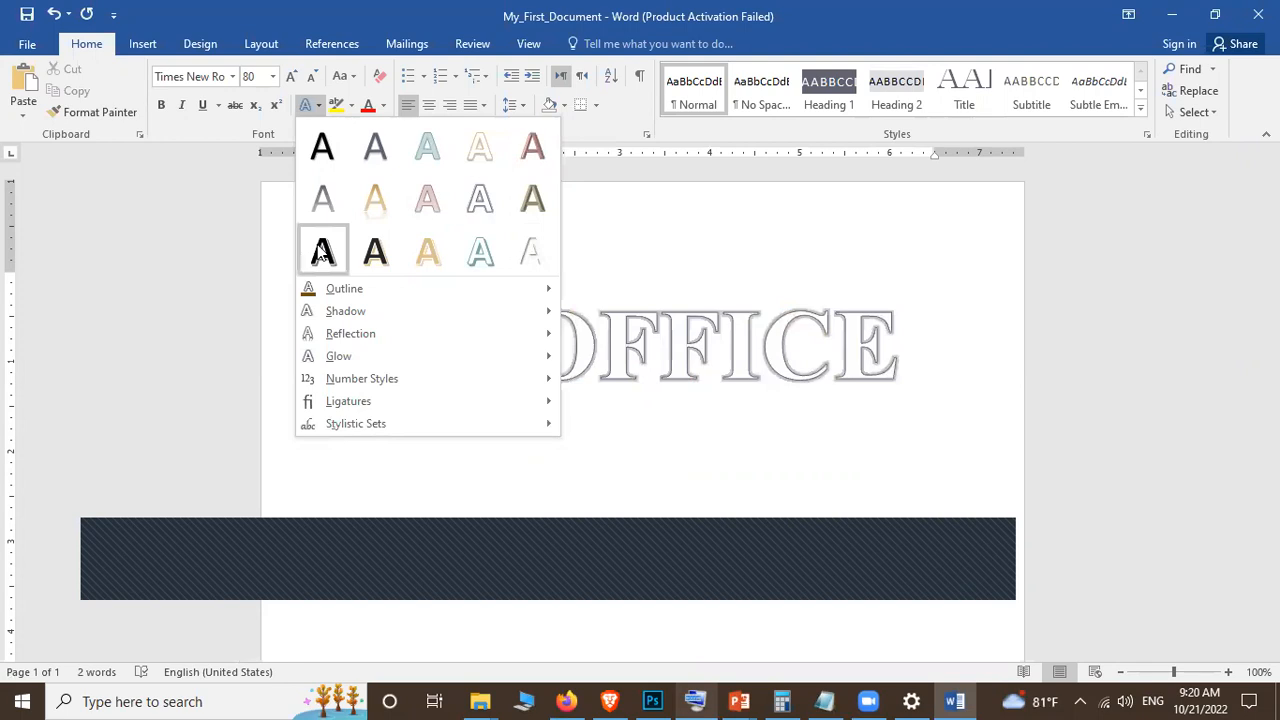
pyautogui.click(367, 256)
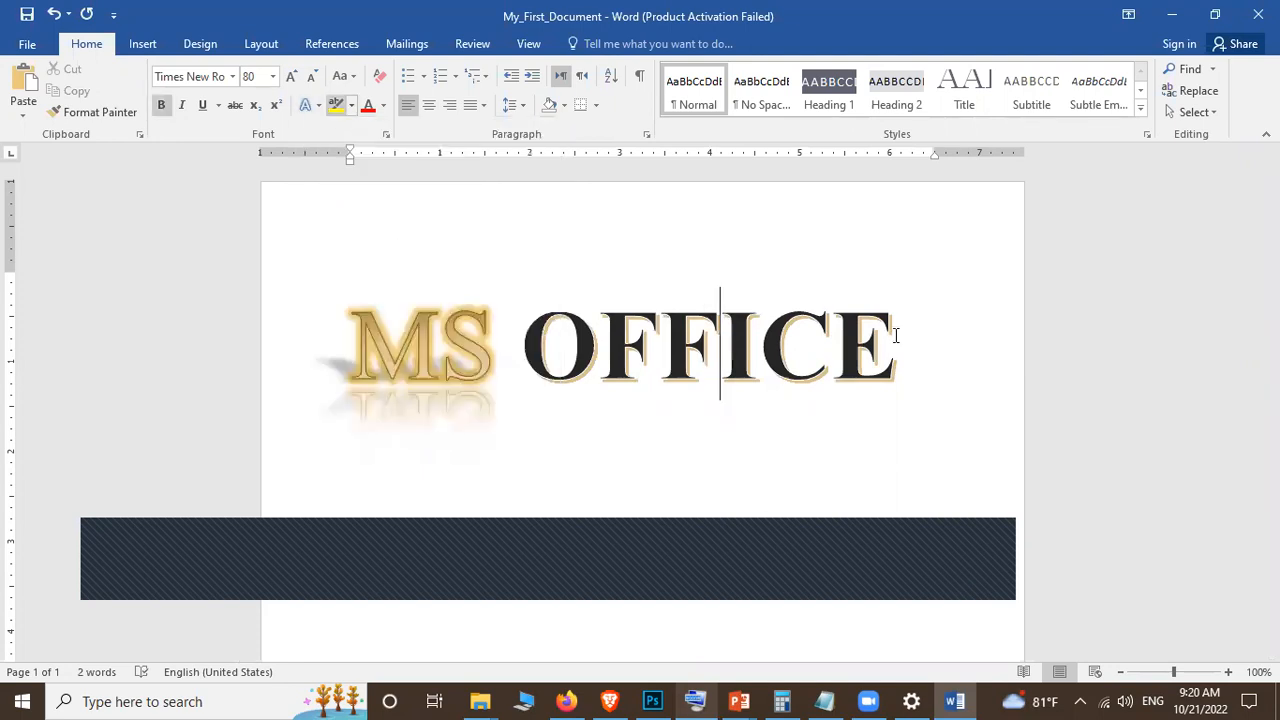
pyautogui.moveTo(895, 343); pyautogui.dragTo(522, 356)
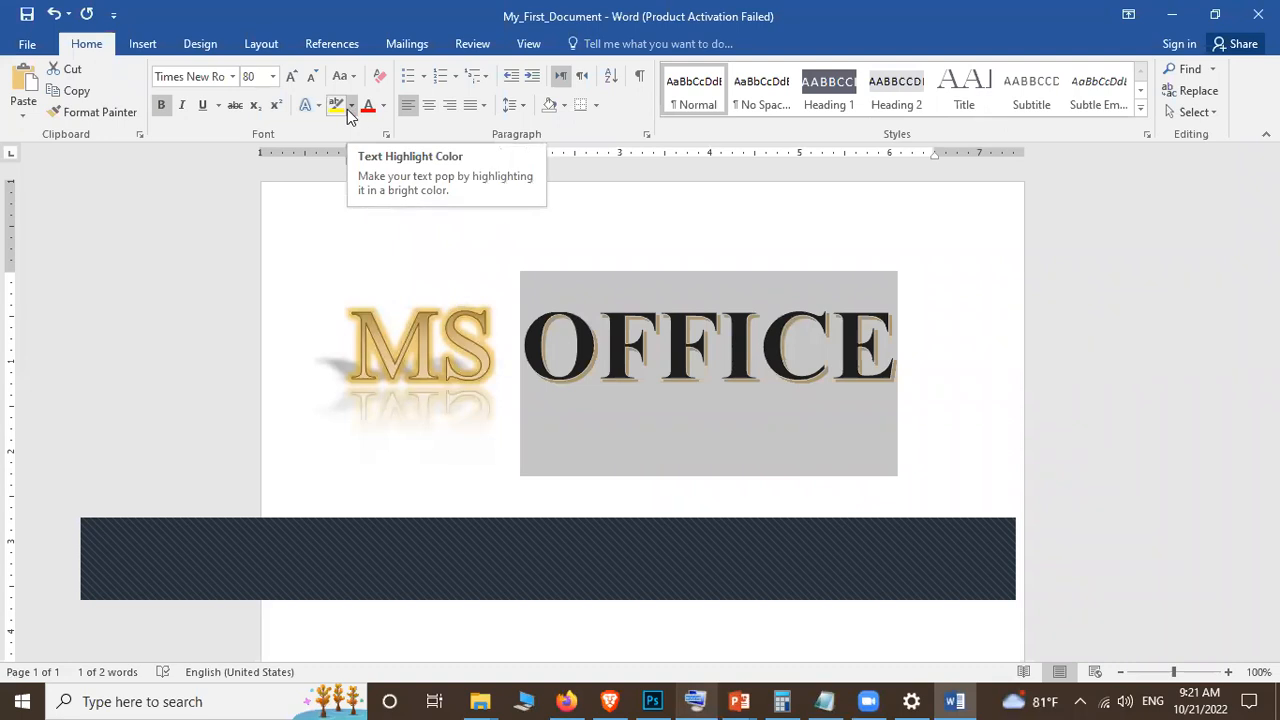
pyautogui.click(353, 107)
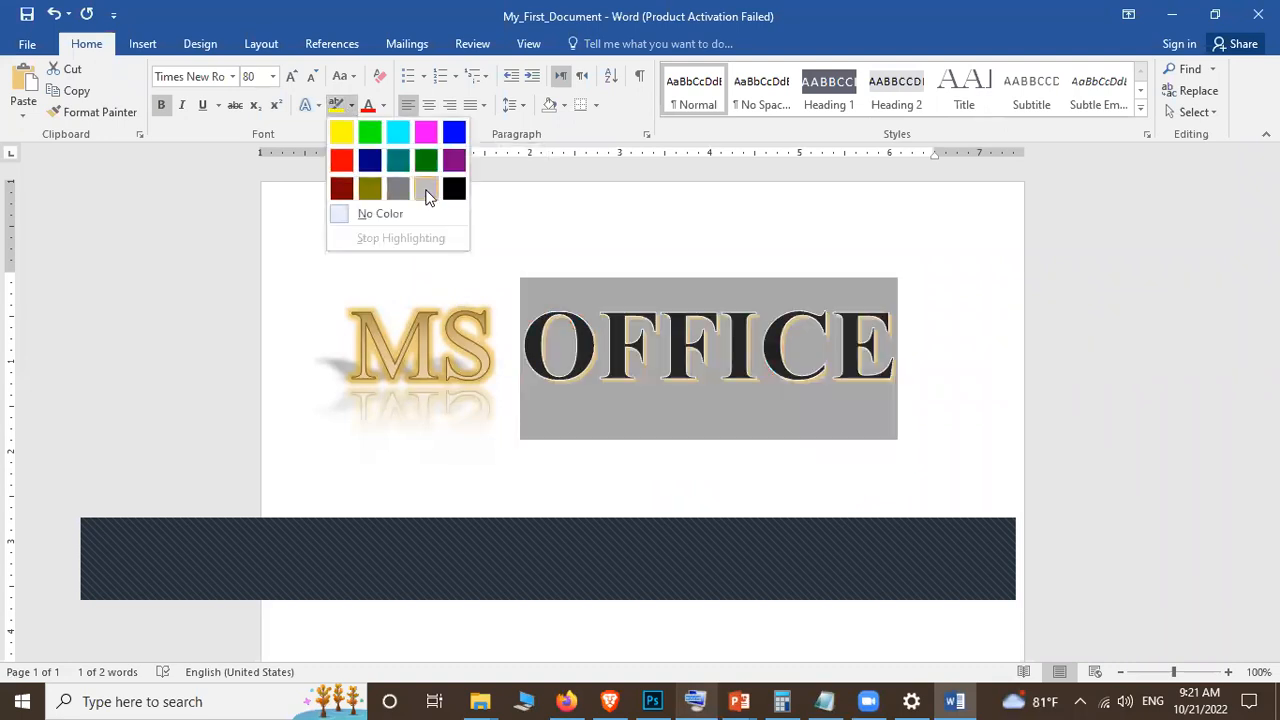
pyautogui.click(405, 135)
pyautogui.click(927, 358)
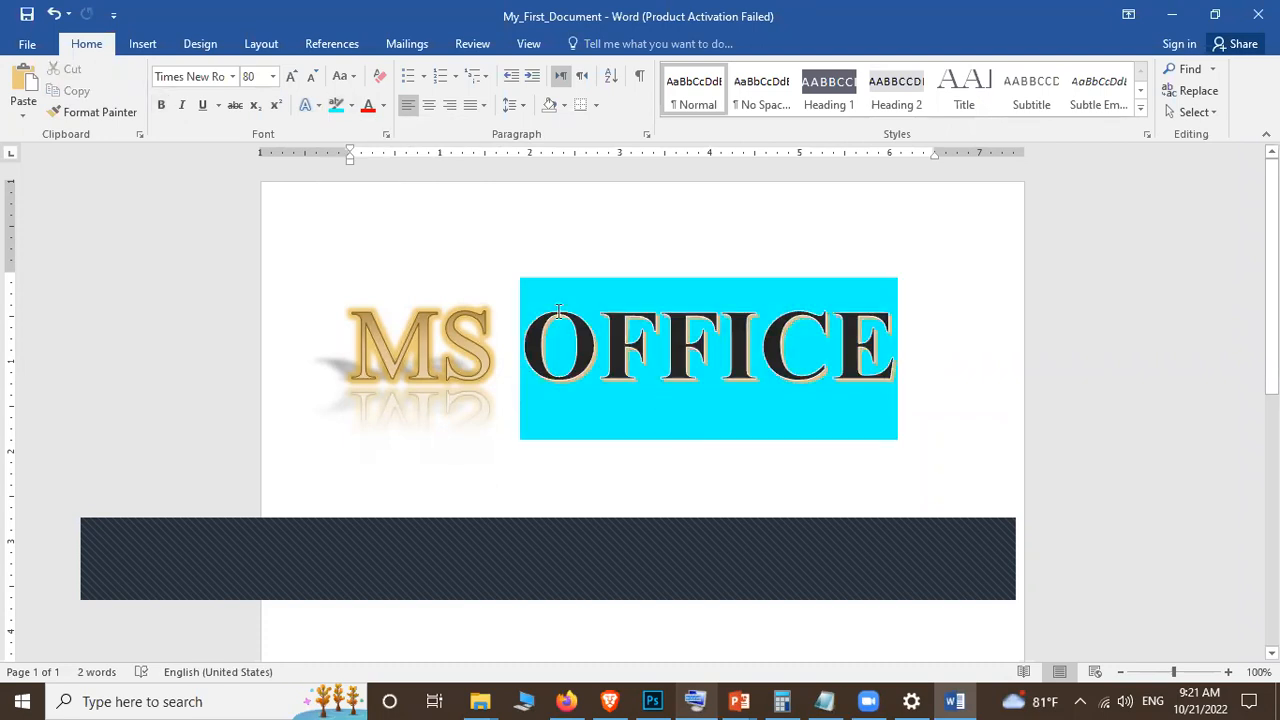
pyautogui.hotkey('ctrl', 'Left')
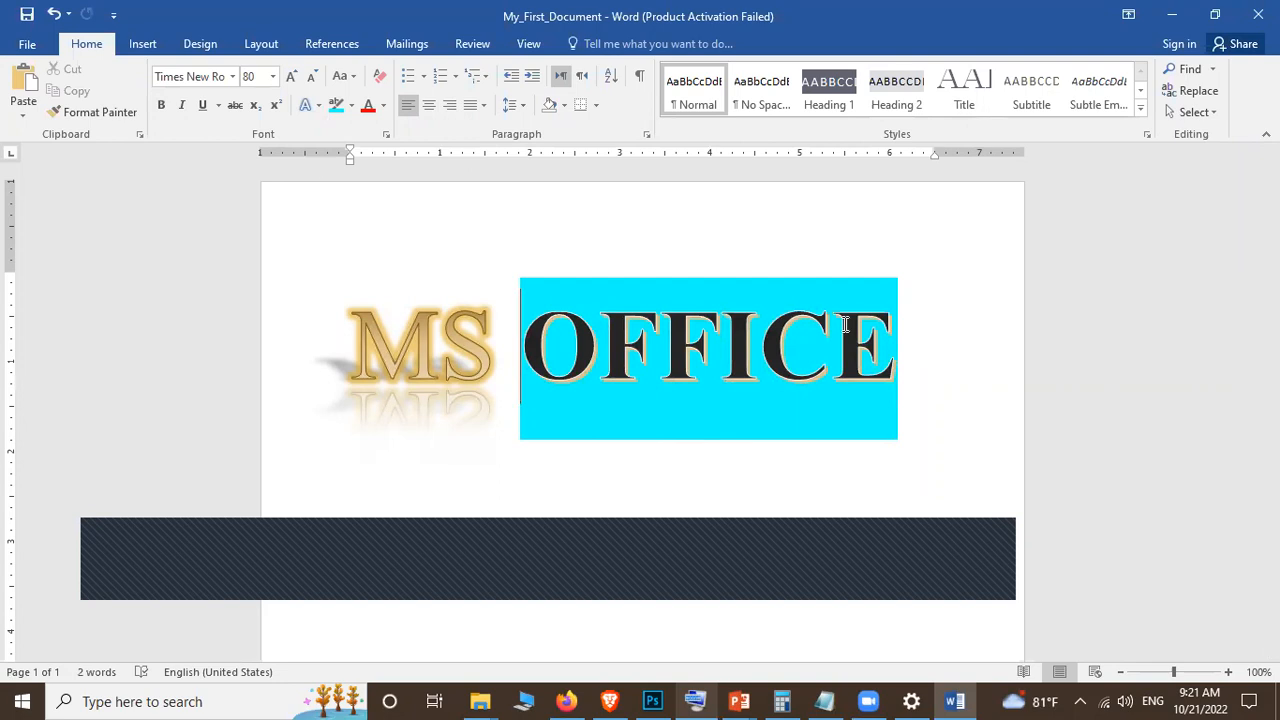
pyautogui.moveTo(900, 333); pyautogui.dragTo(366, 335)
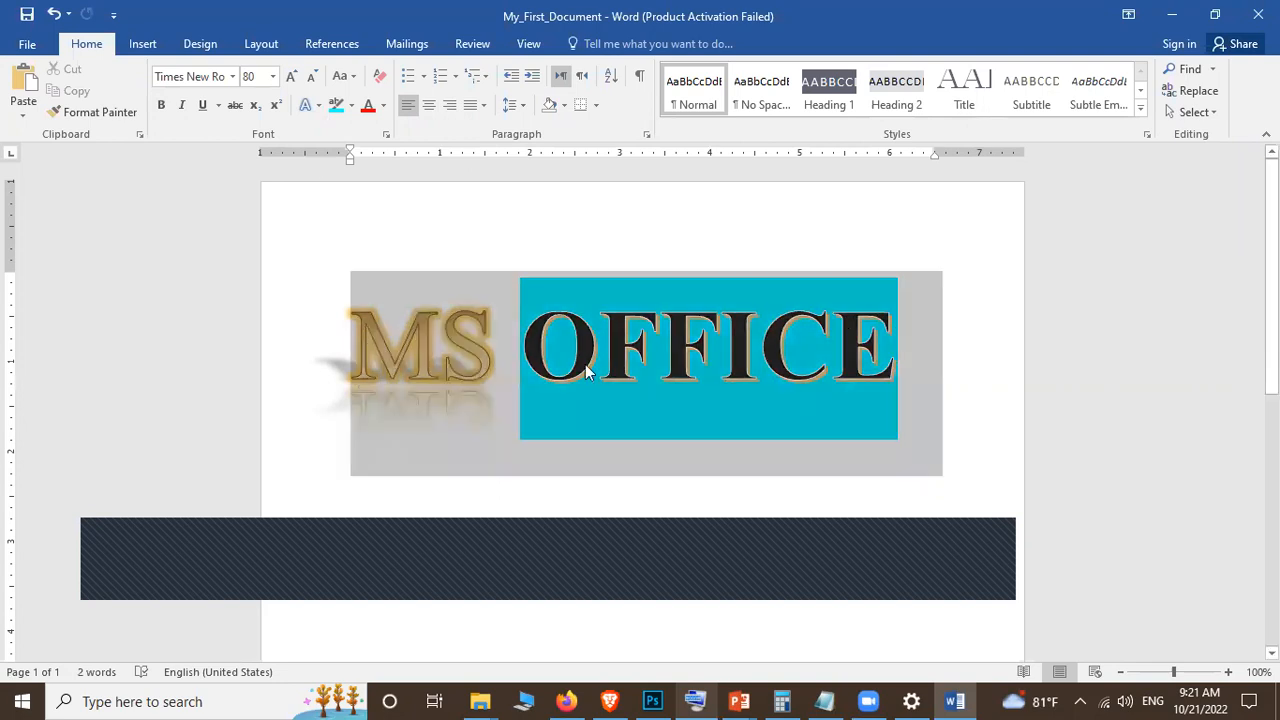
pyautogui.click(586, 366)
pyautogui.moveTo(539, 325); pyautogui.dragTo(895, 356)
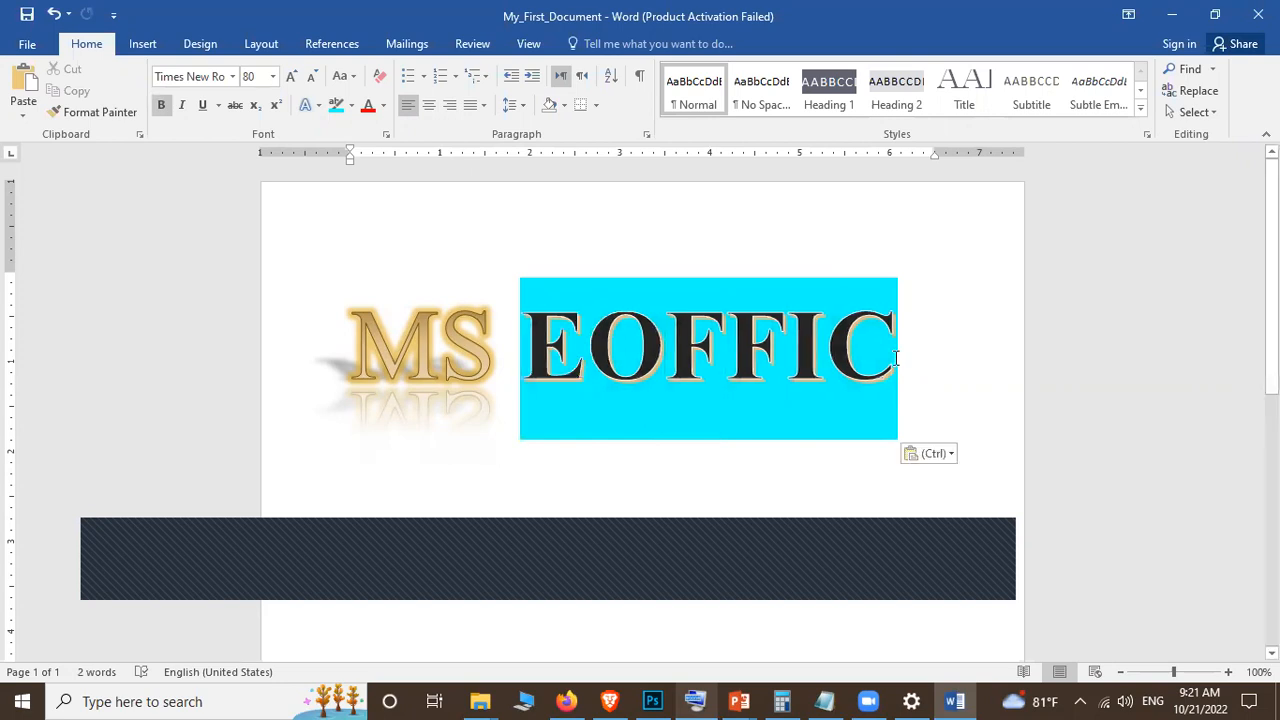
pyautogui.hotkey('ctrl', 'z')
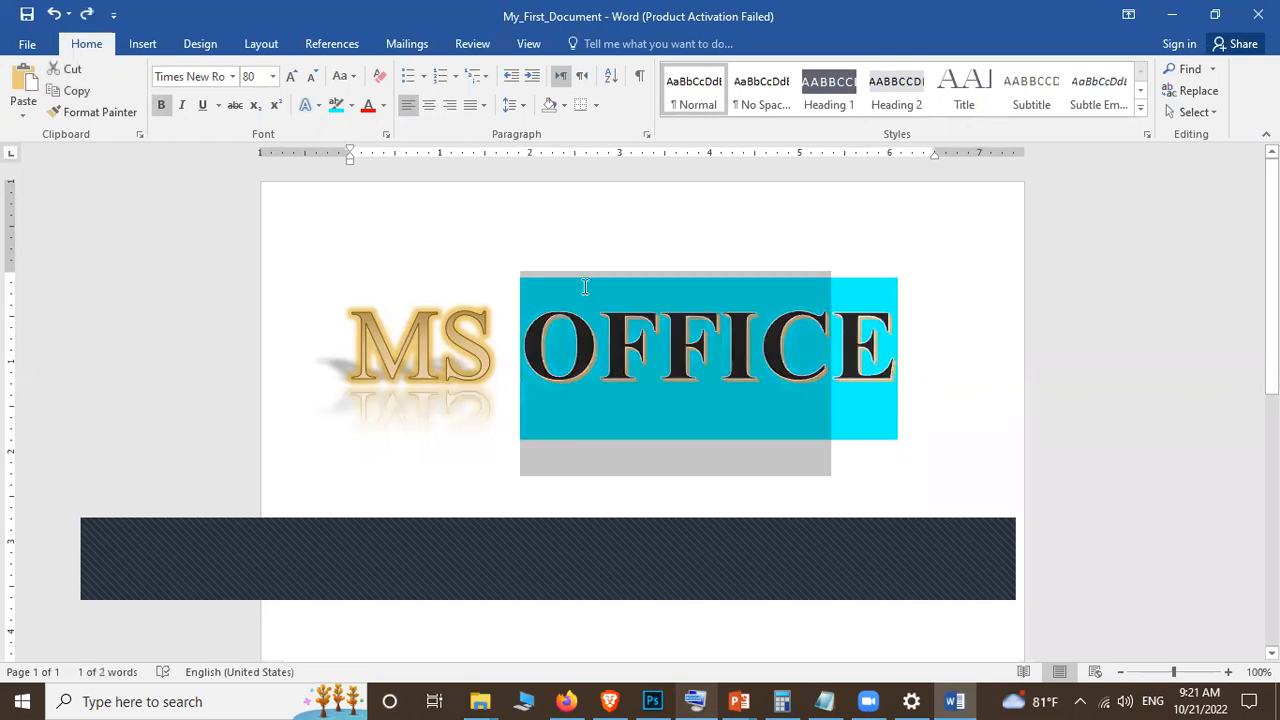
# Step: Select the word "OFFICE" and give it a custom blue font colour mixed from the full colour spectrum
pyautogui.click(597, 350)
pyautogui.click(894, 345)
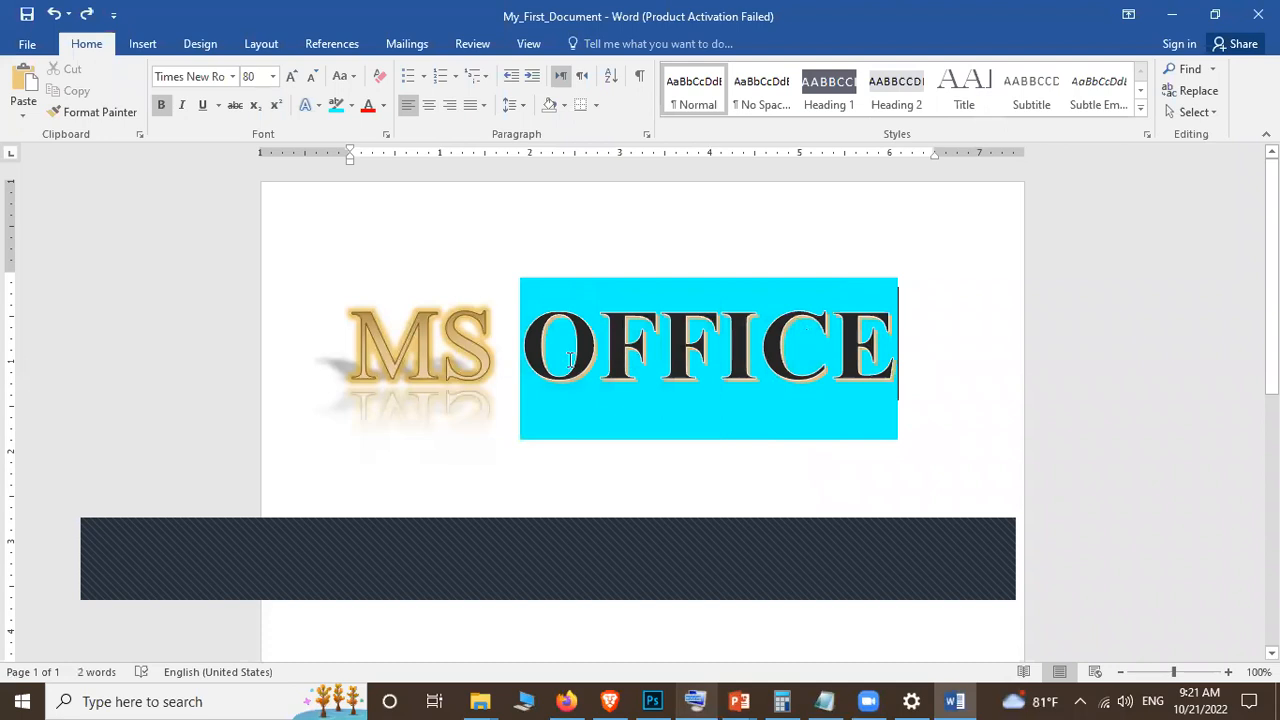
pyautogui.doubleClick(542, 360)
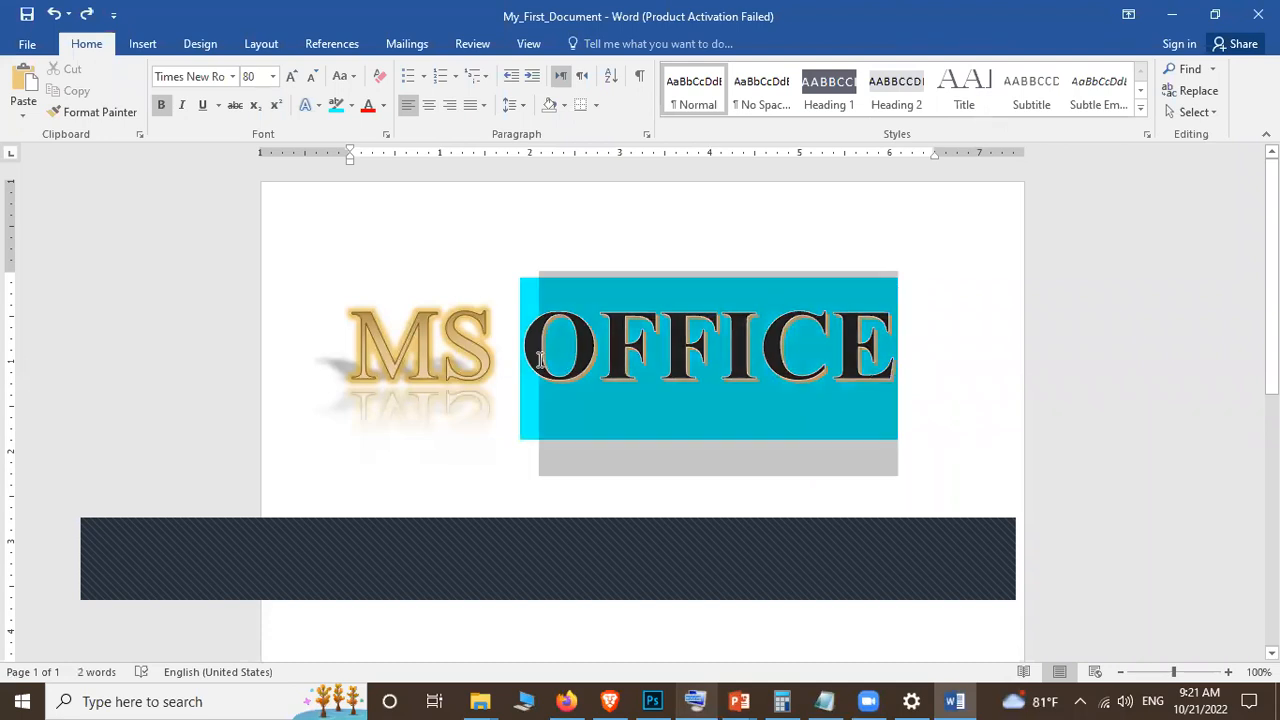
pyautogui.click(383, 106)
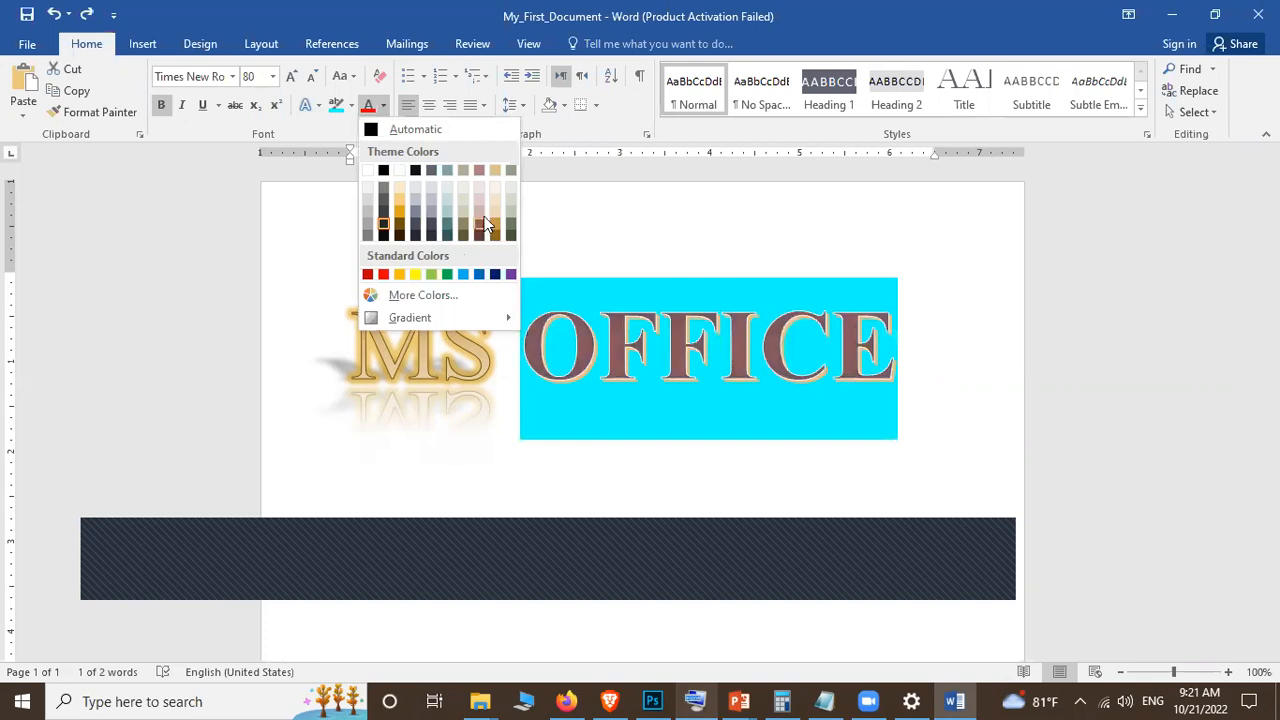
pyautogui.click(423, 295)
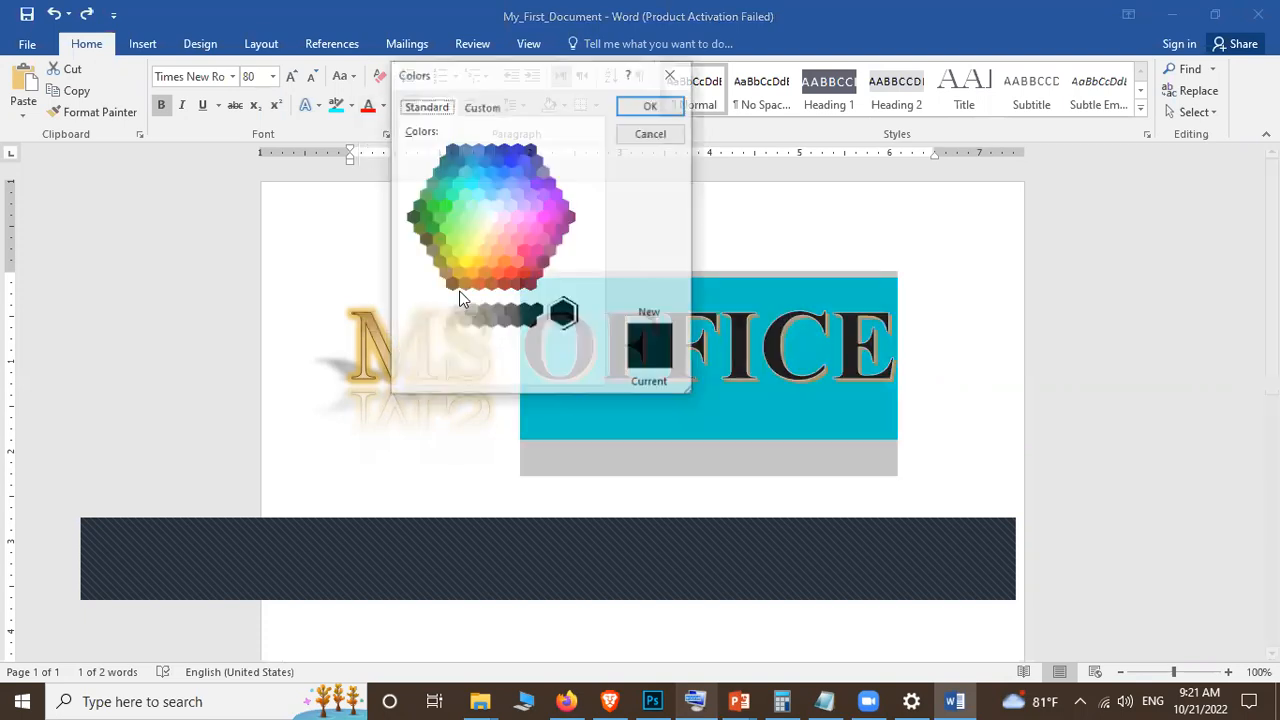
pyautogui.click(497, 273)
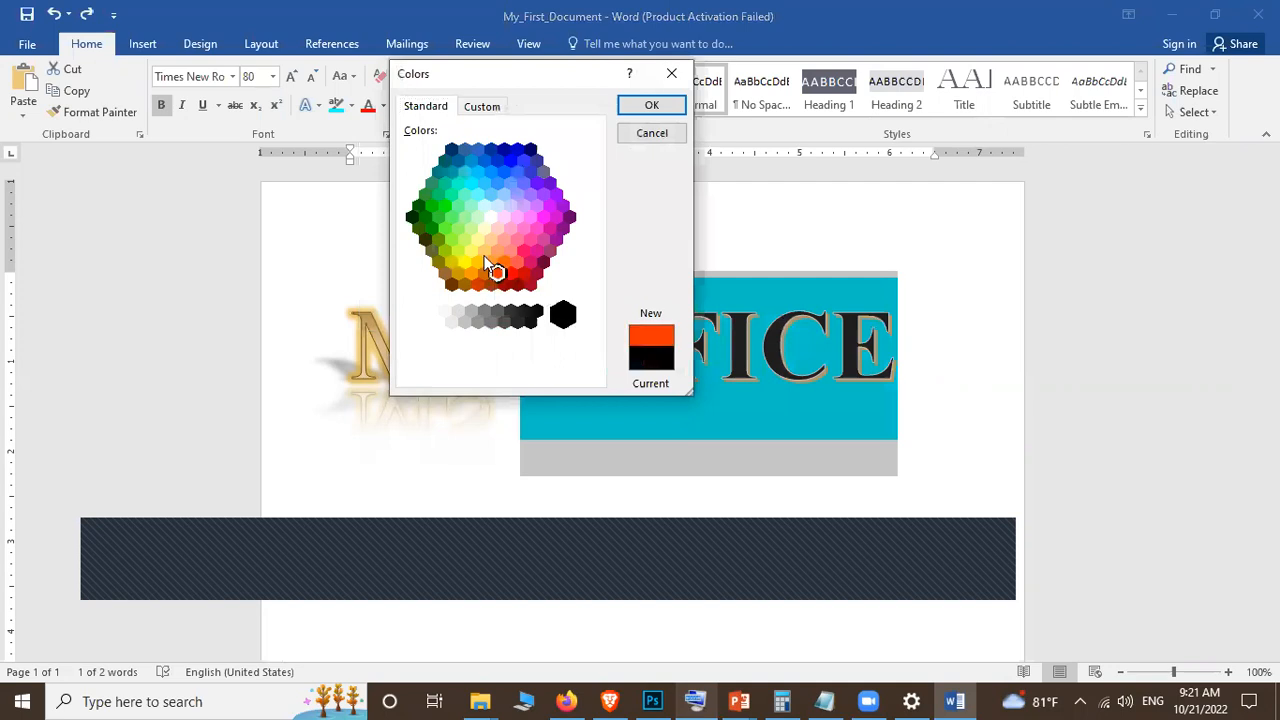
pyautogui.click(486, 226)
pyautogui.click(484, 107)
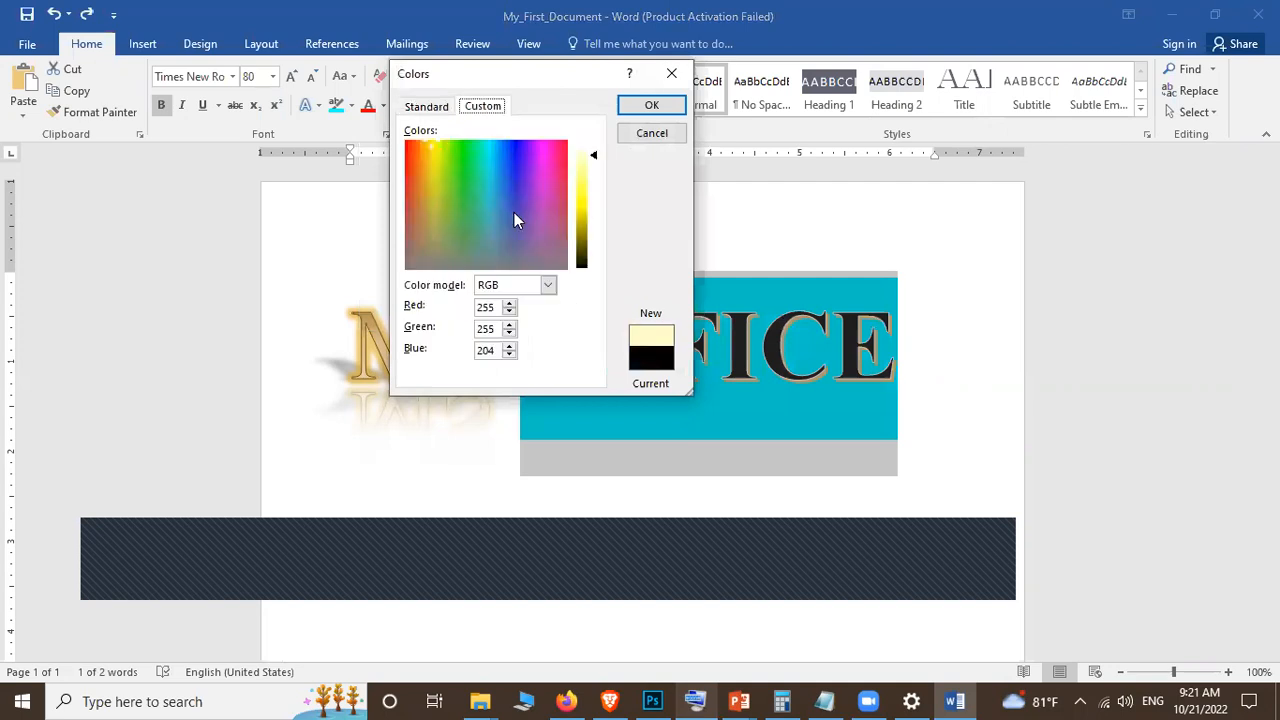
pyautogui.click(469, 191)
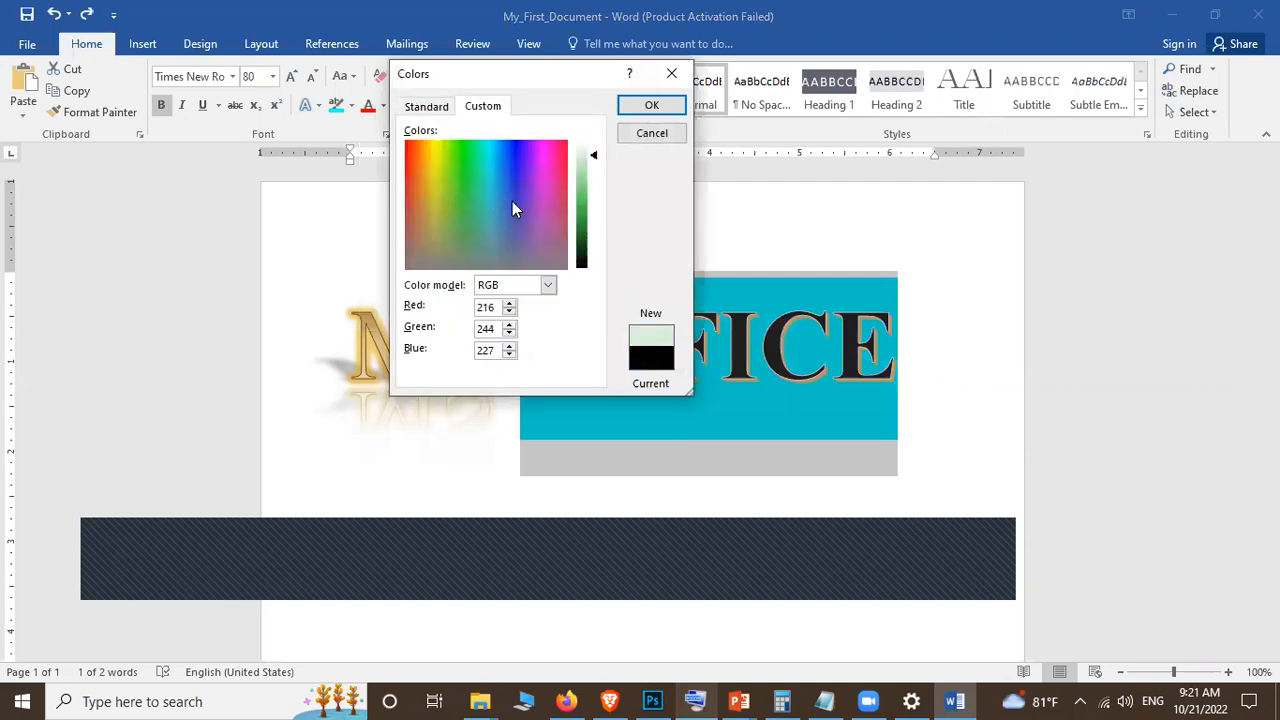
pyautogui.click(513, 201)
pyautogui.click(587, 222)
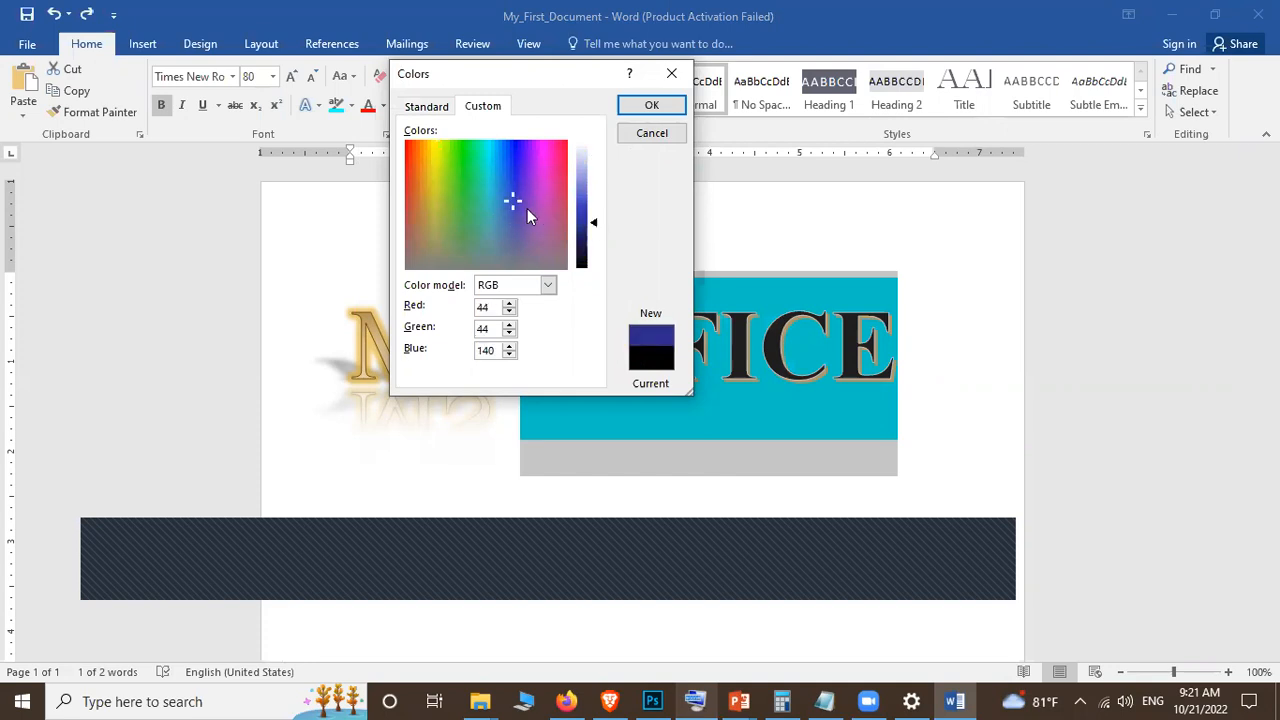
pyautogui.click(497, 143)
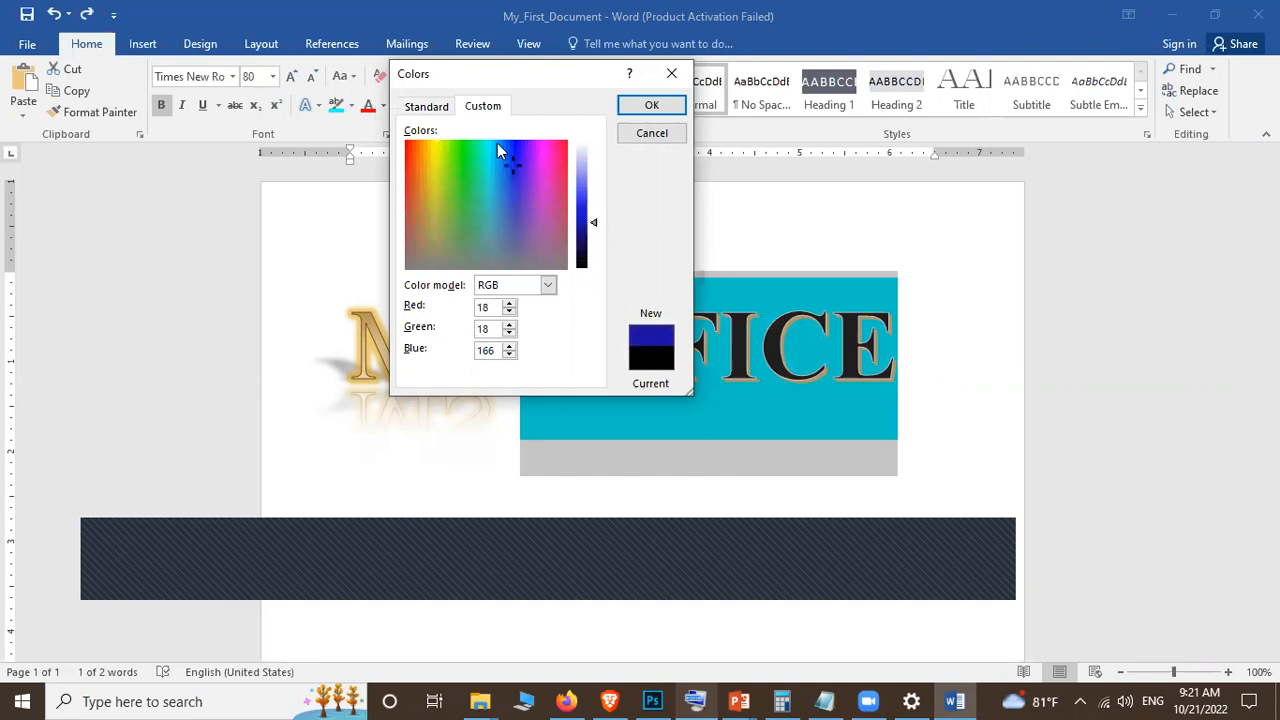
pyautogui.click(631, 110)
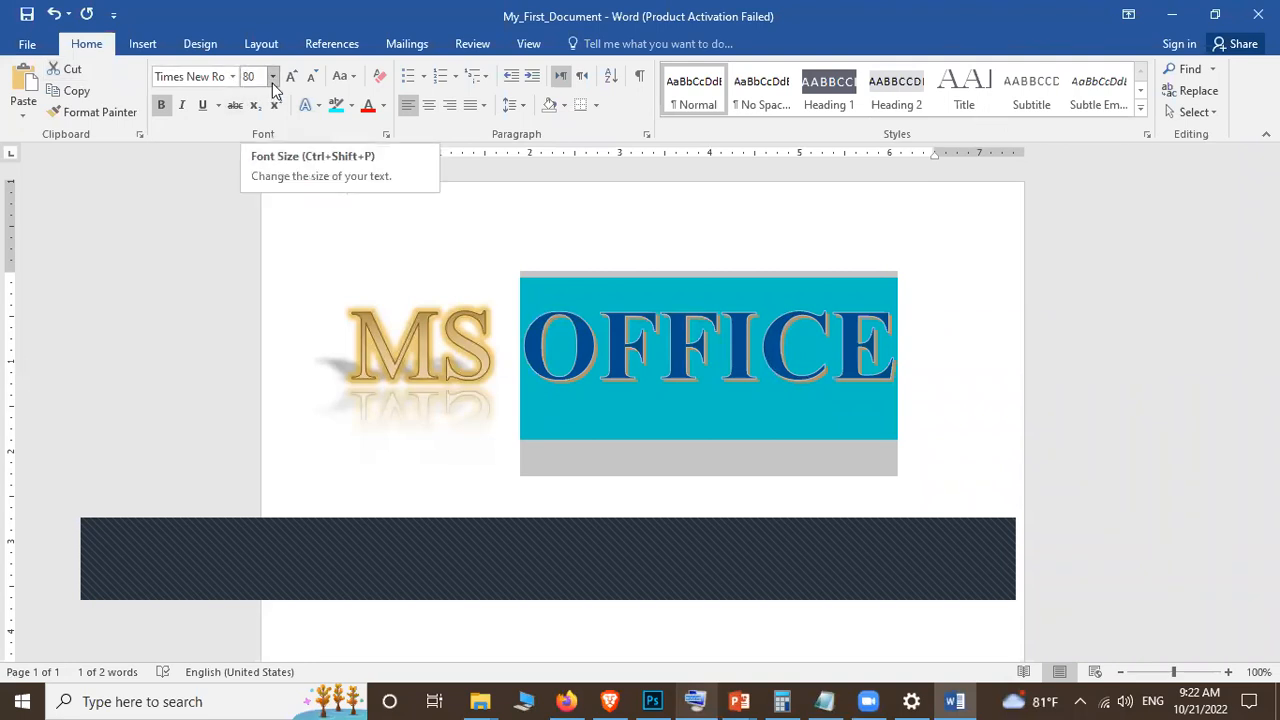
# Step: Clear all formatting from the word "OFFICE" and remove its turquoise highlight
pyautogui.click(357, 83)
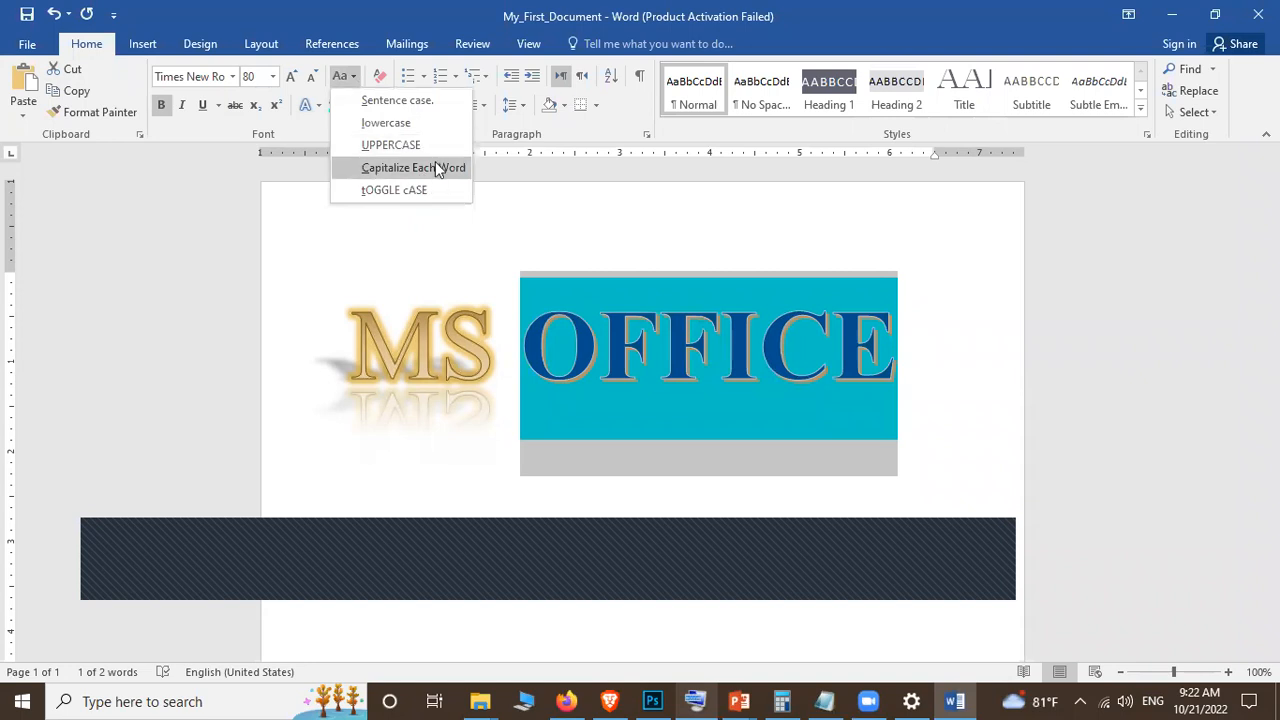
pyautogui.click(380, 83)
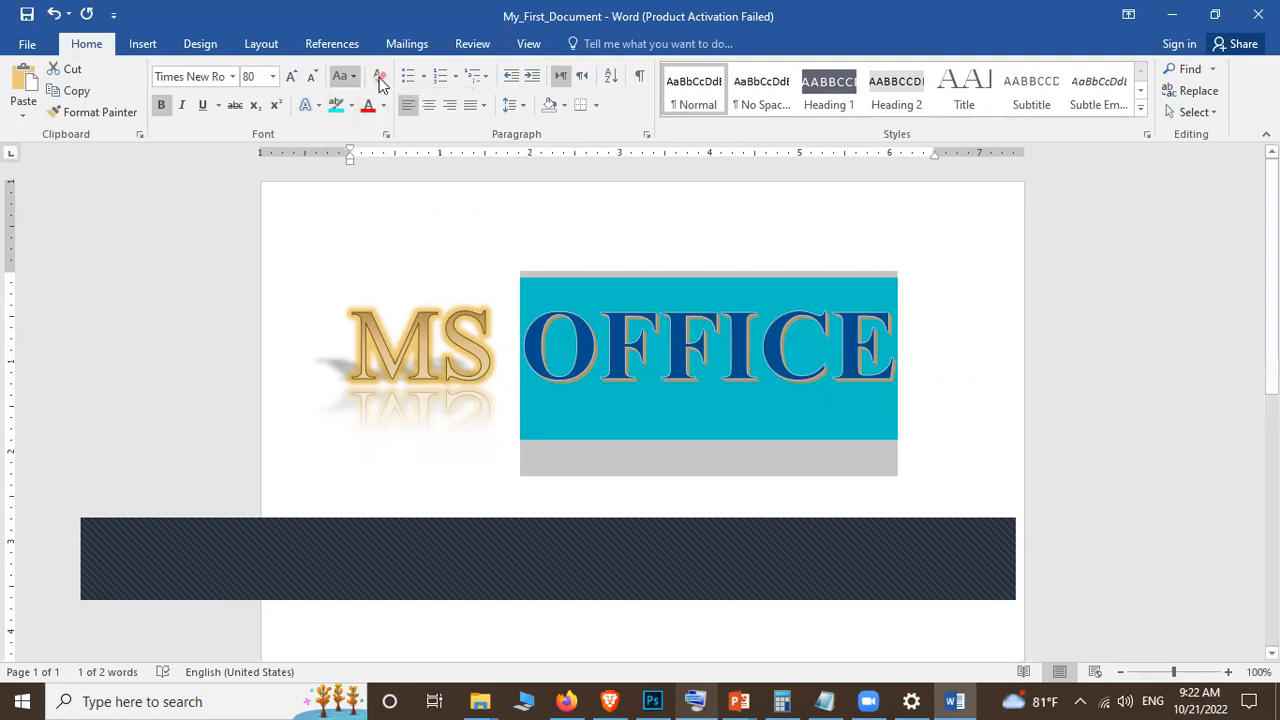
pyautogui.click(380, 80)
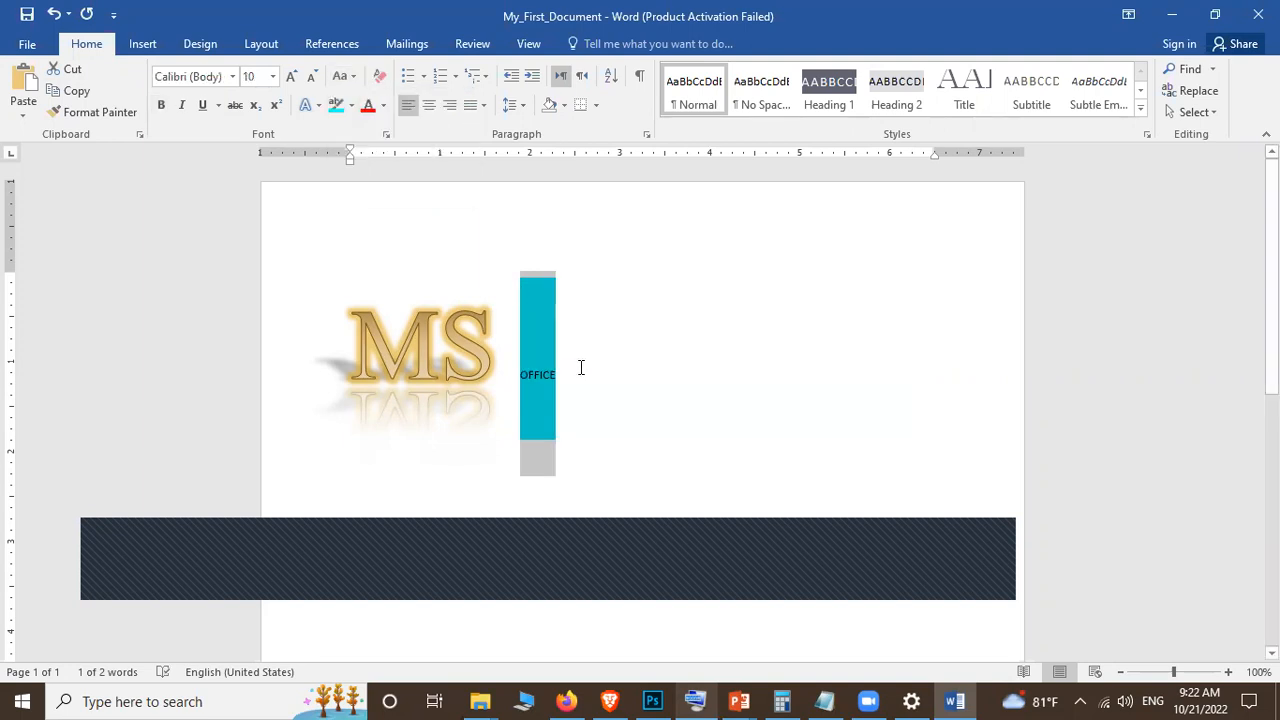
pyautogui.click(540, 376)
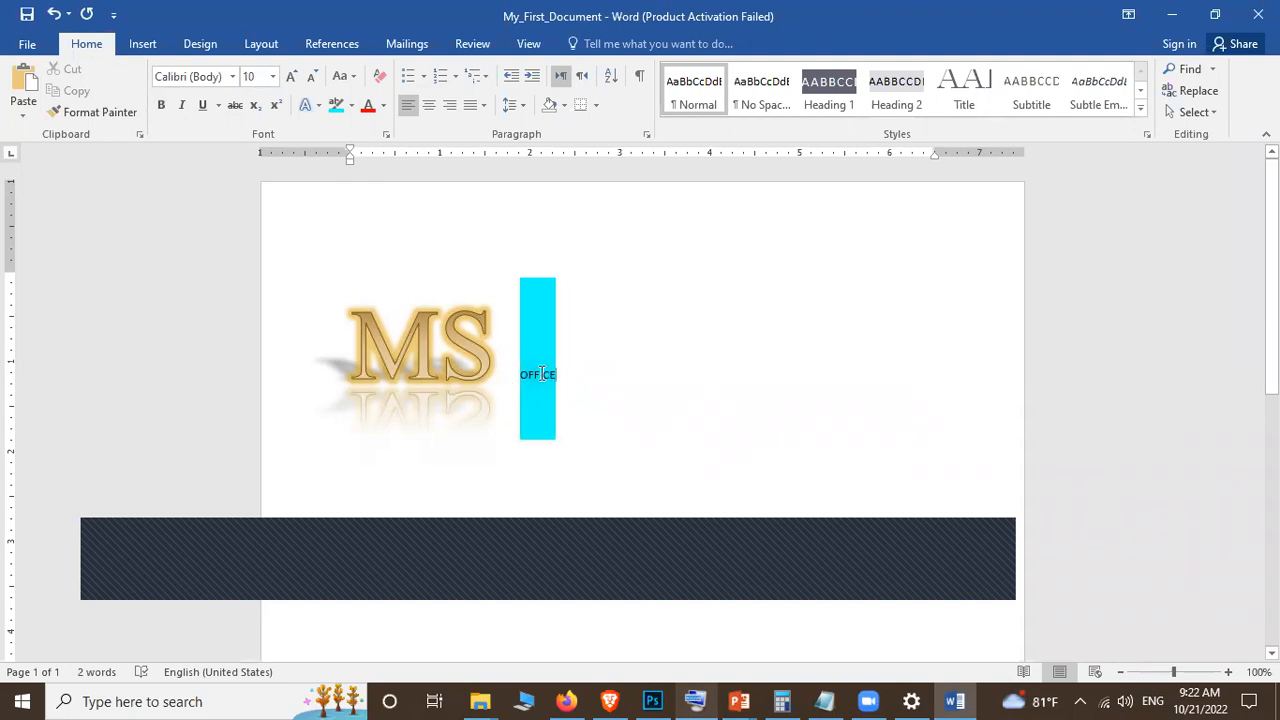
pyautogui.click(379, 84)
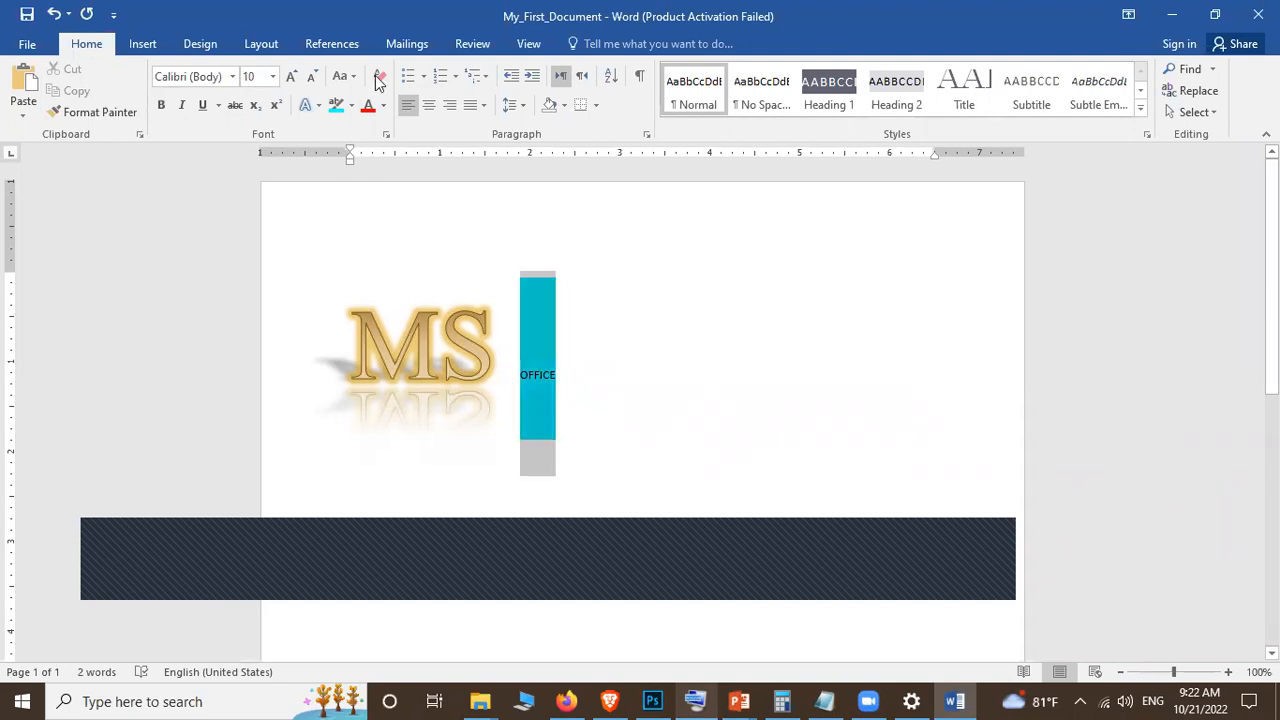
pyautogui.hotkey('ctrl', 'a')
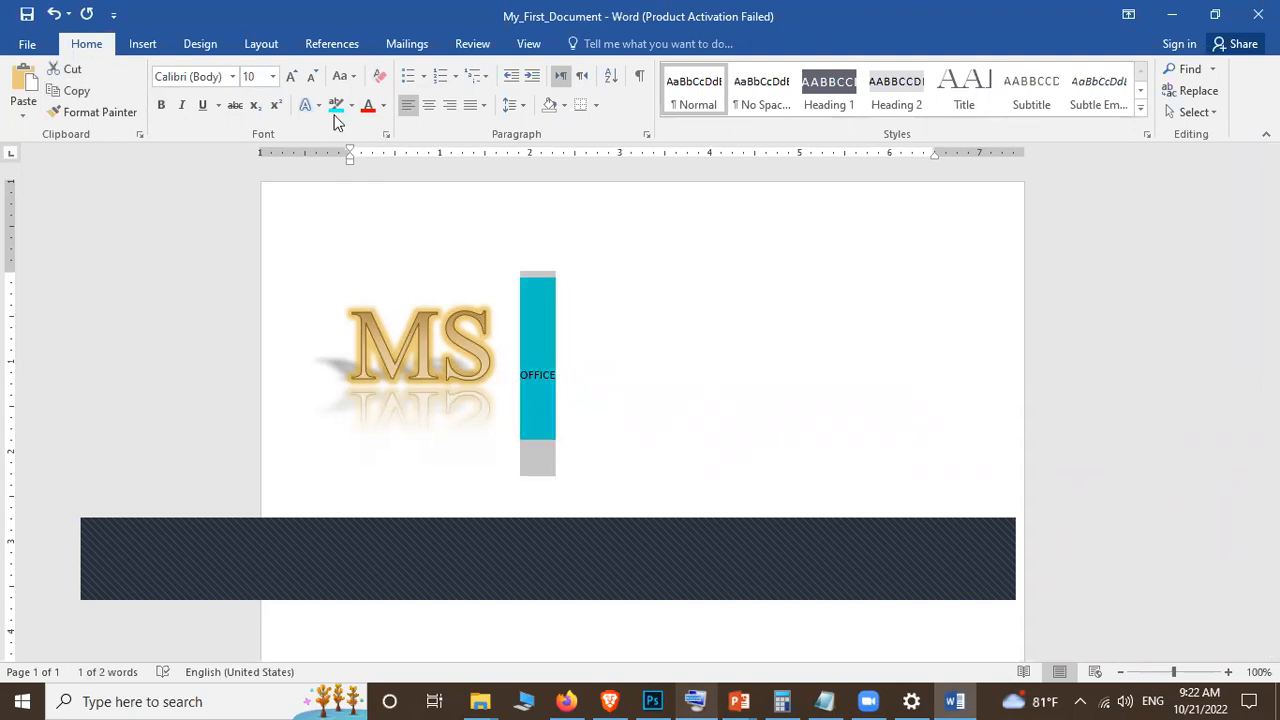
pyautogui.hotkey('ctrl', 'z')
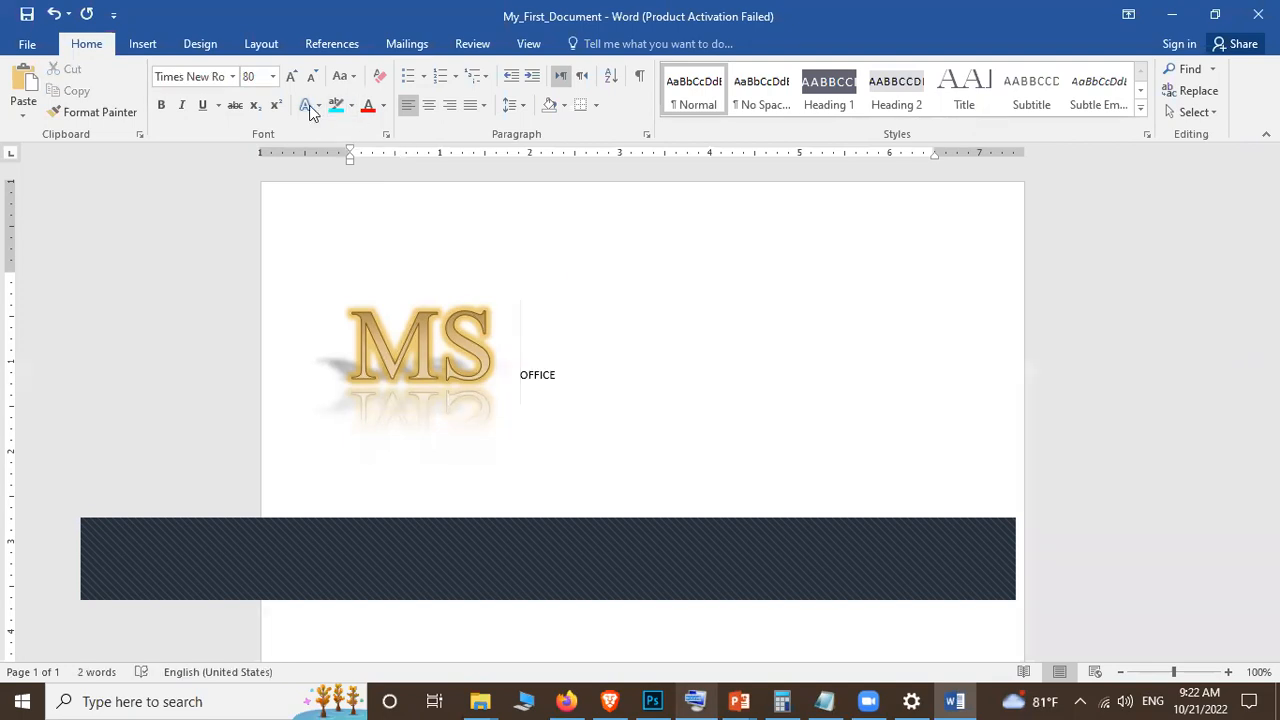
# Step: Undo the highlight removal and the cleared formatting on "OFFICE"
pyautogui.click(55, 15)
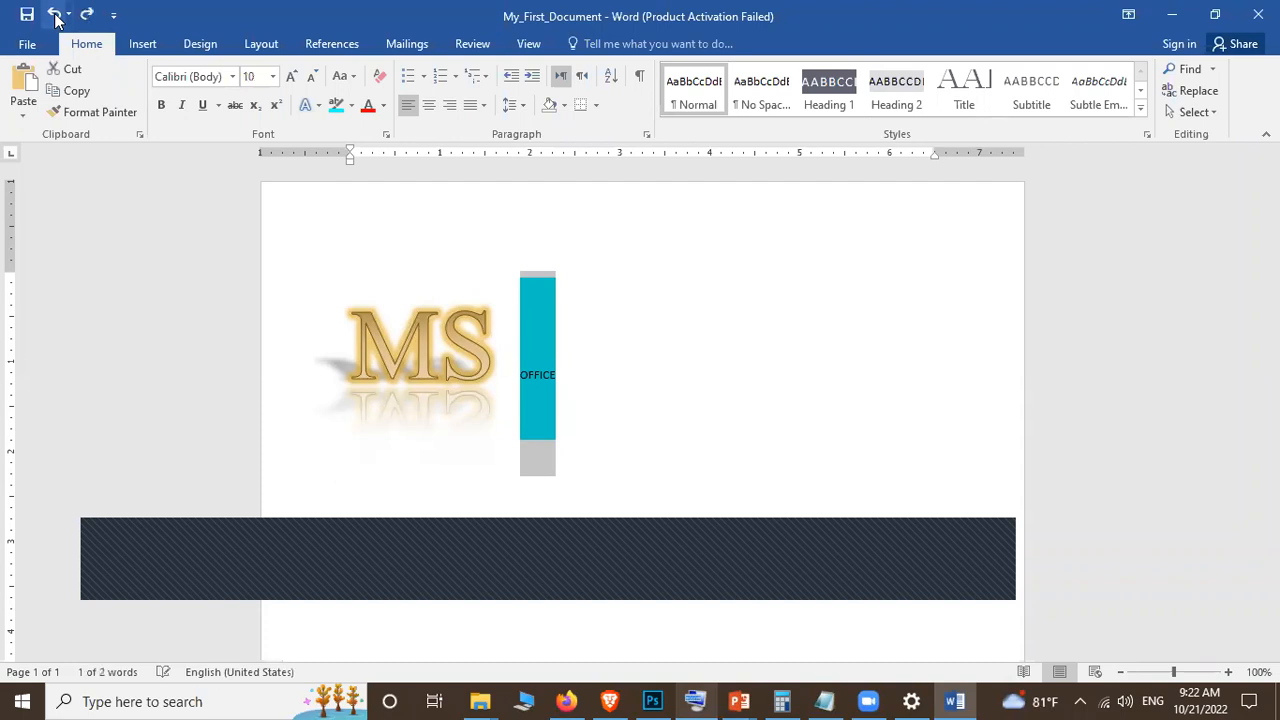
pyautogui.click(55, 15)
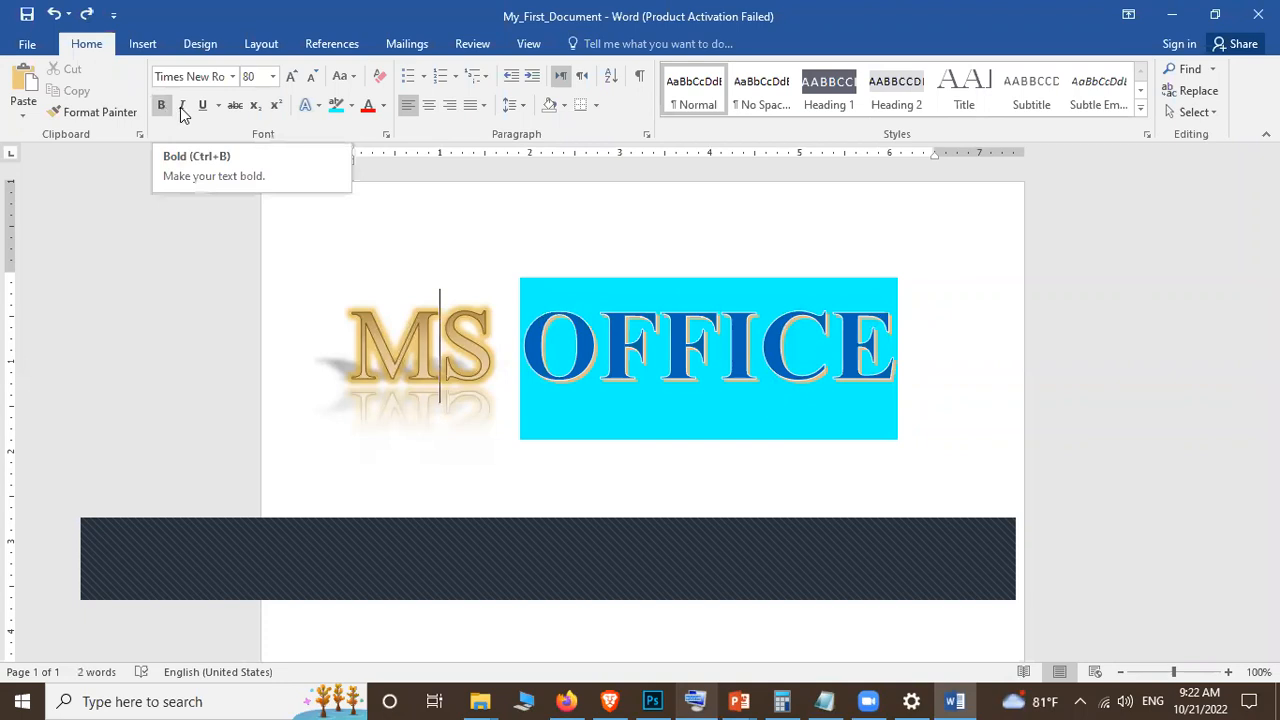
pyautogui.click(182, 105)
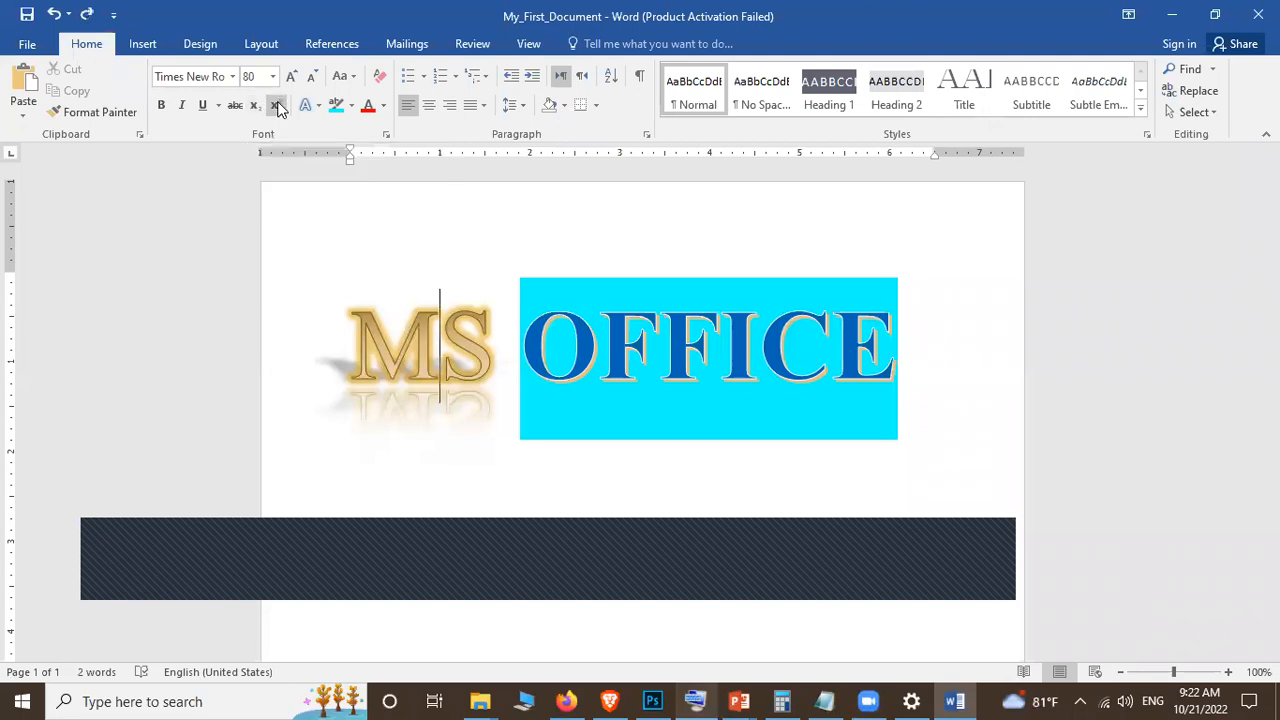
pyautogui.click(276, 105)
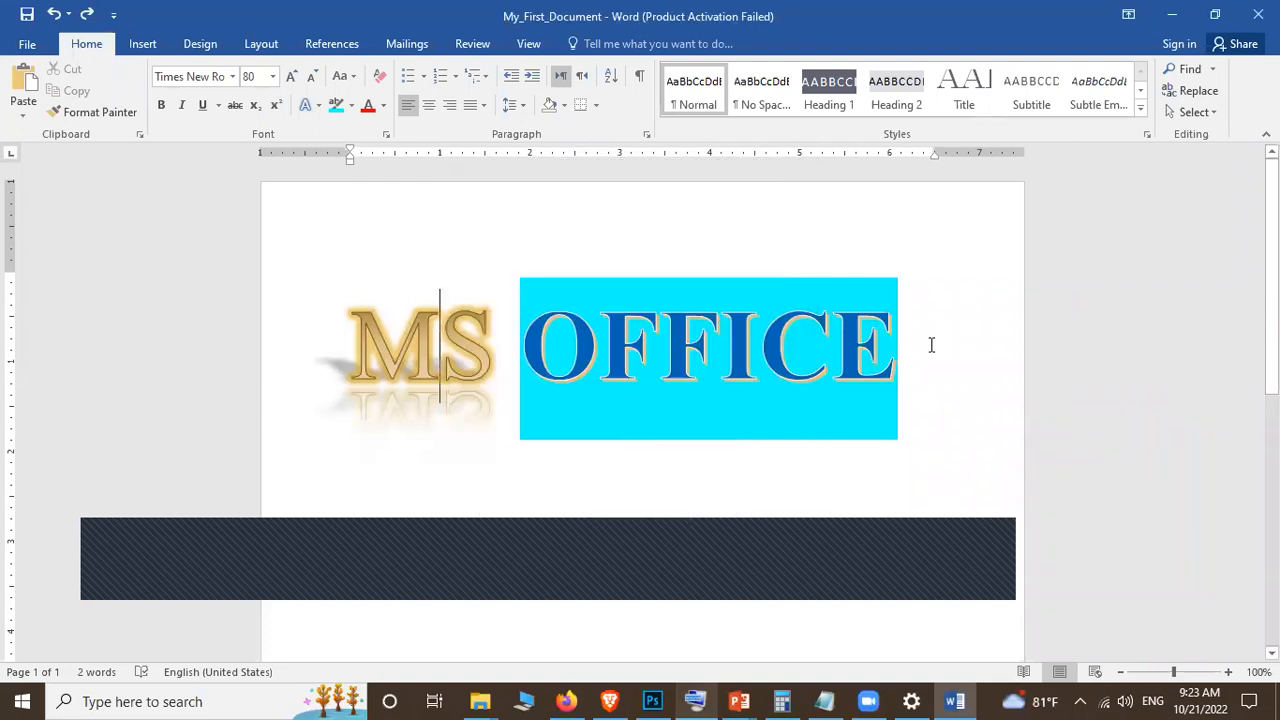
# Step: Select the whole document and clear all formatting from the "MS OFFICE" line
pyautogui.tripleClick(517, 345)
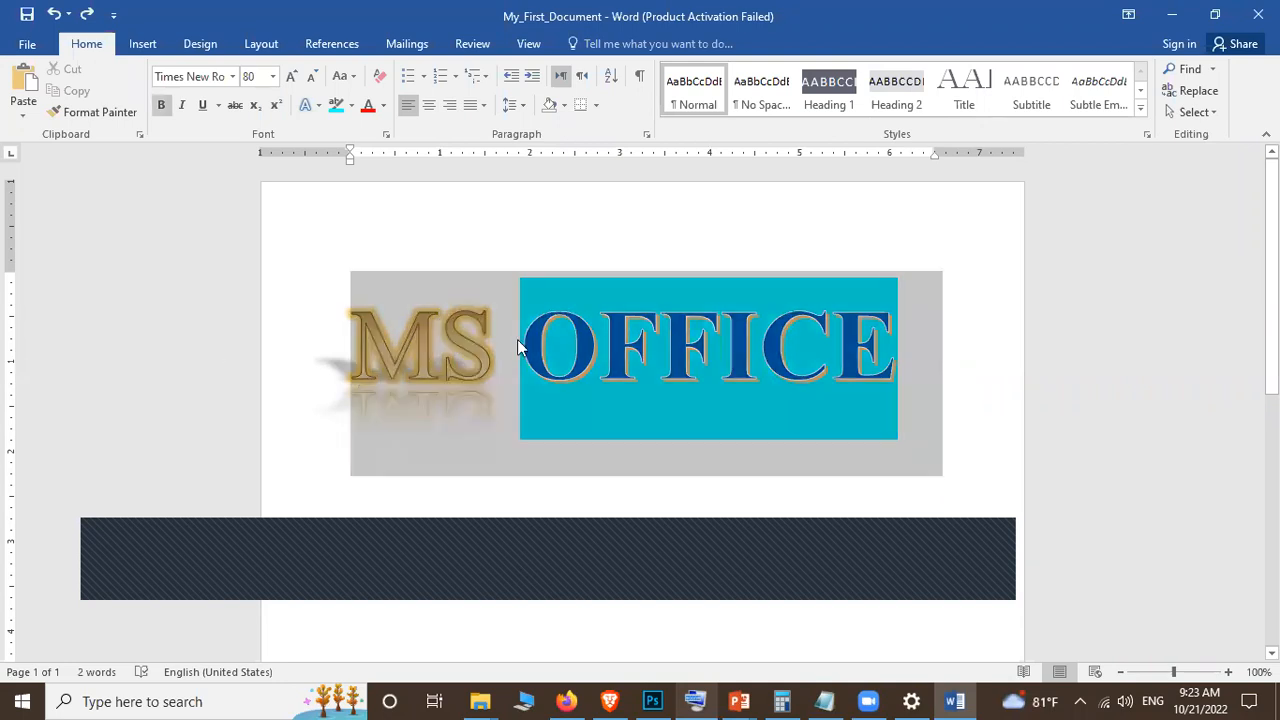
pyautogui.hotkey('ctrl', 'a')
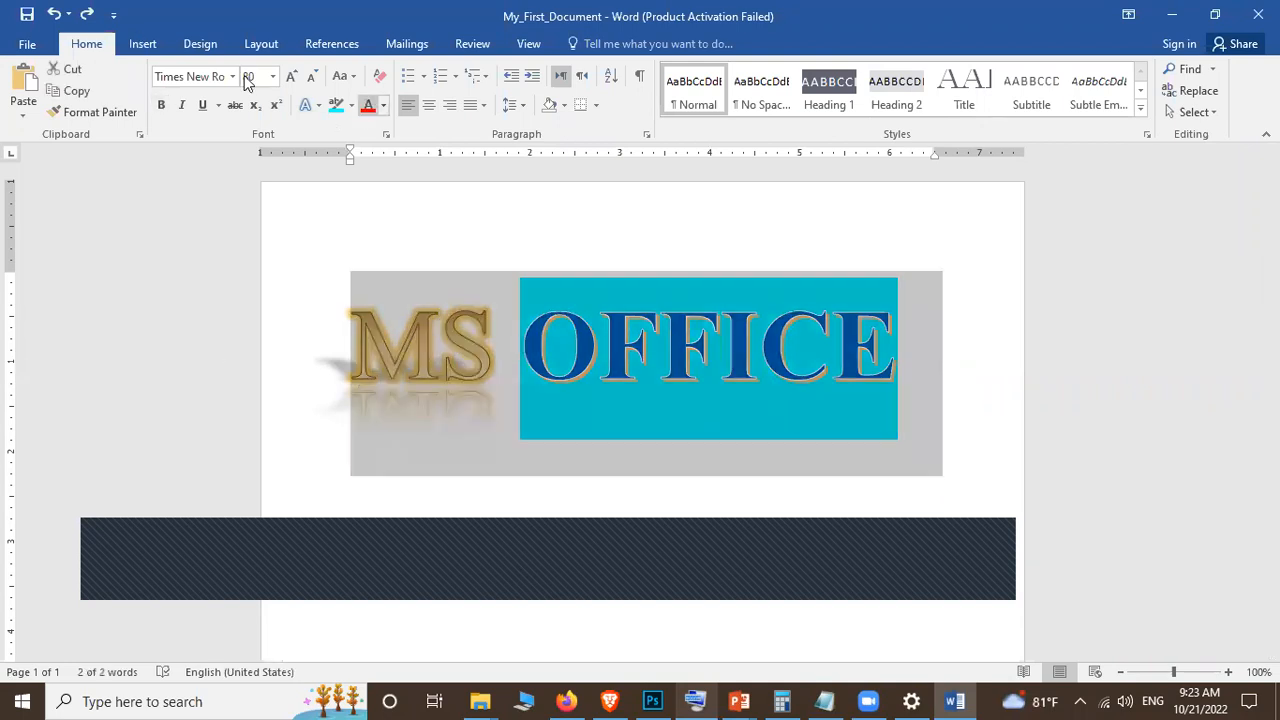
pyautogui.click(380, 76)
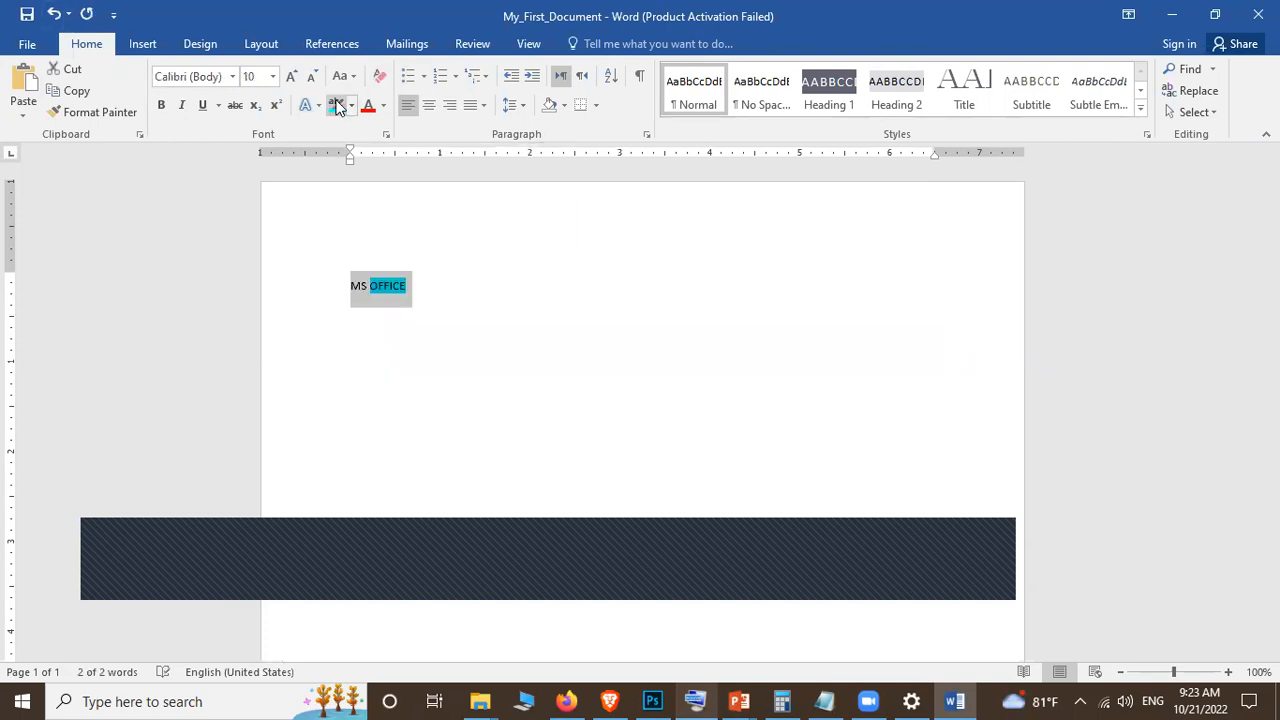